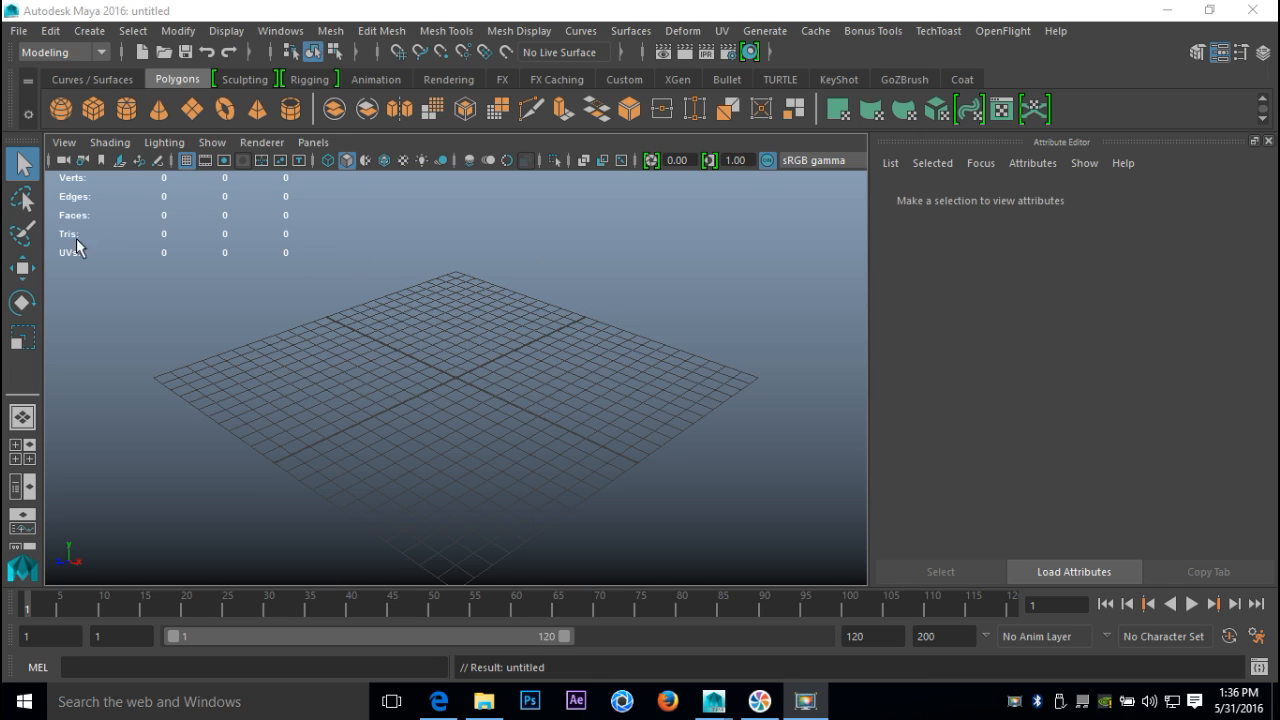
Create a polygon cylinder at the grid origin and set its cap subdivisions to 0
click(127, 109)
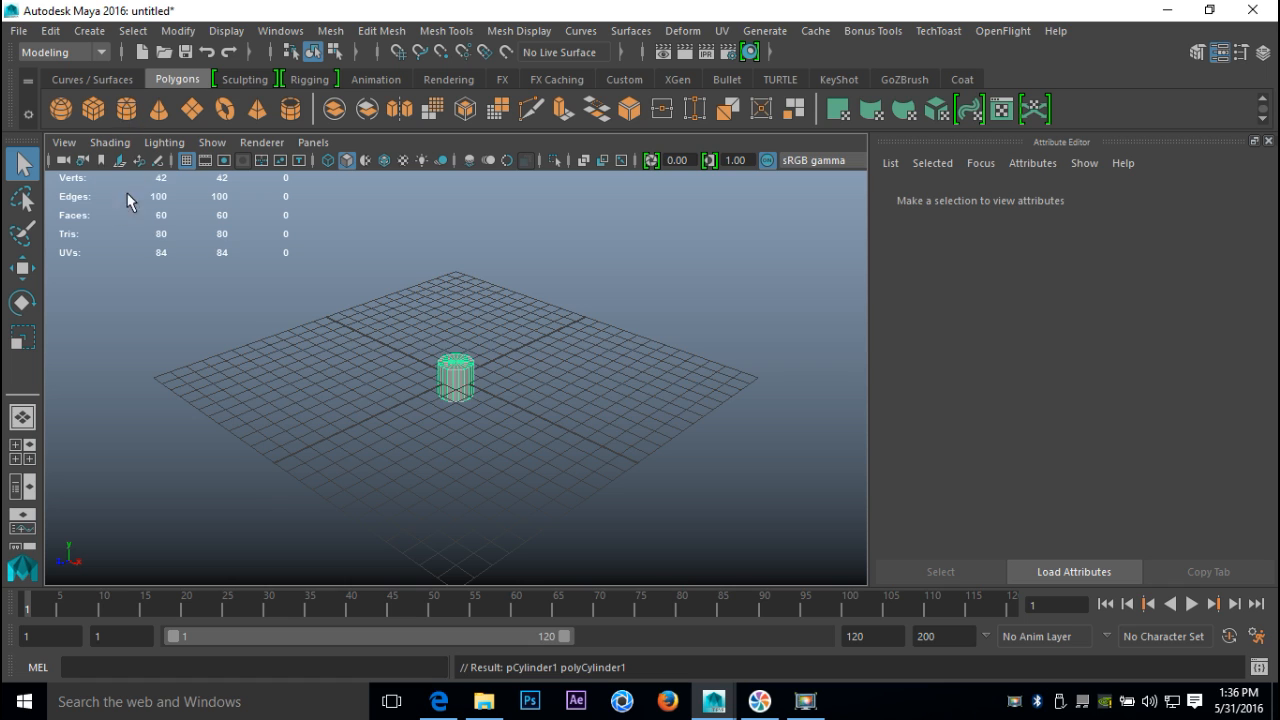
key(f)
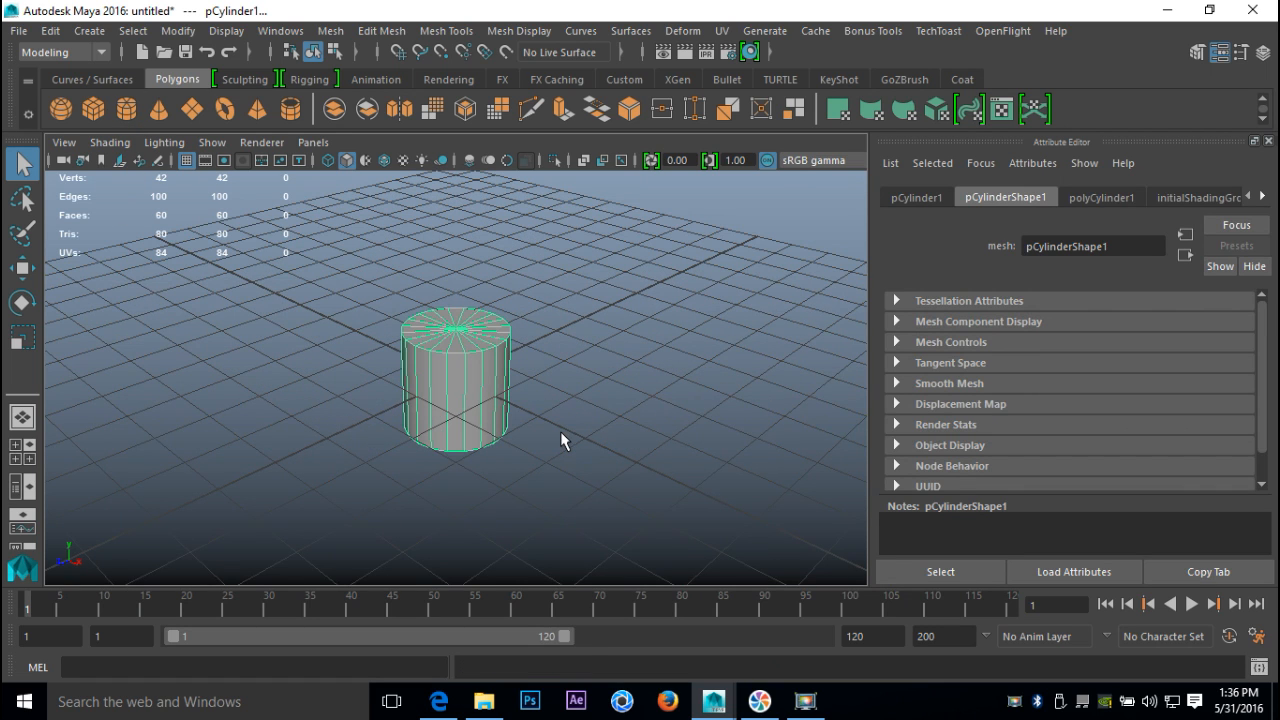
click(1103, 197)
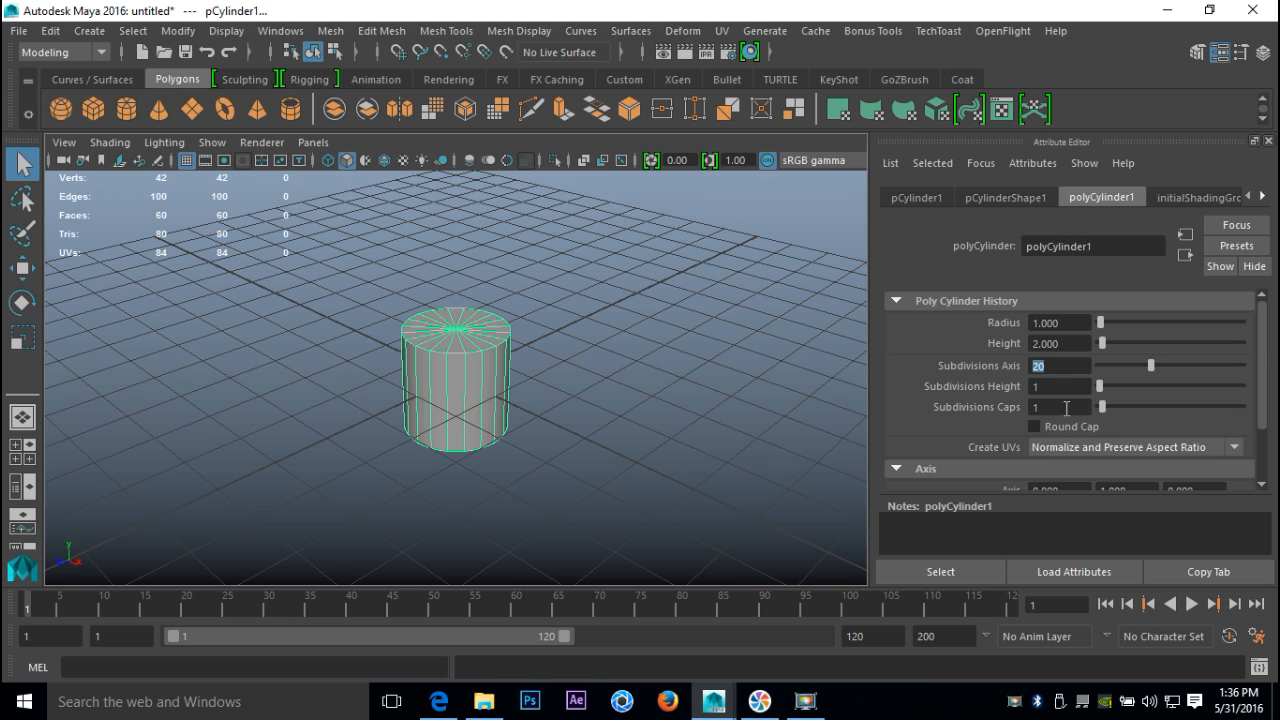
text(0)
key(Return)
click(665, 363)
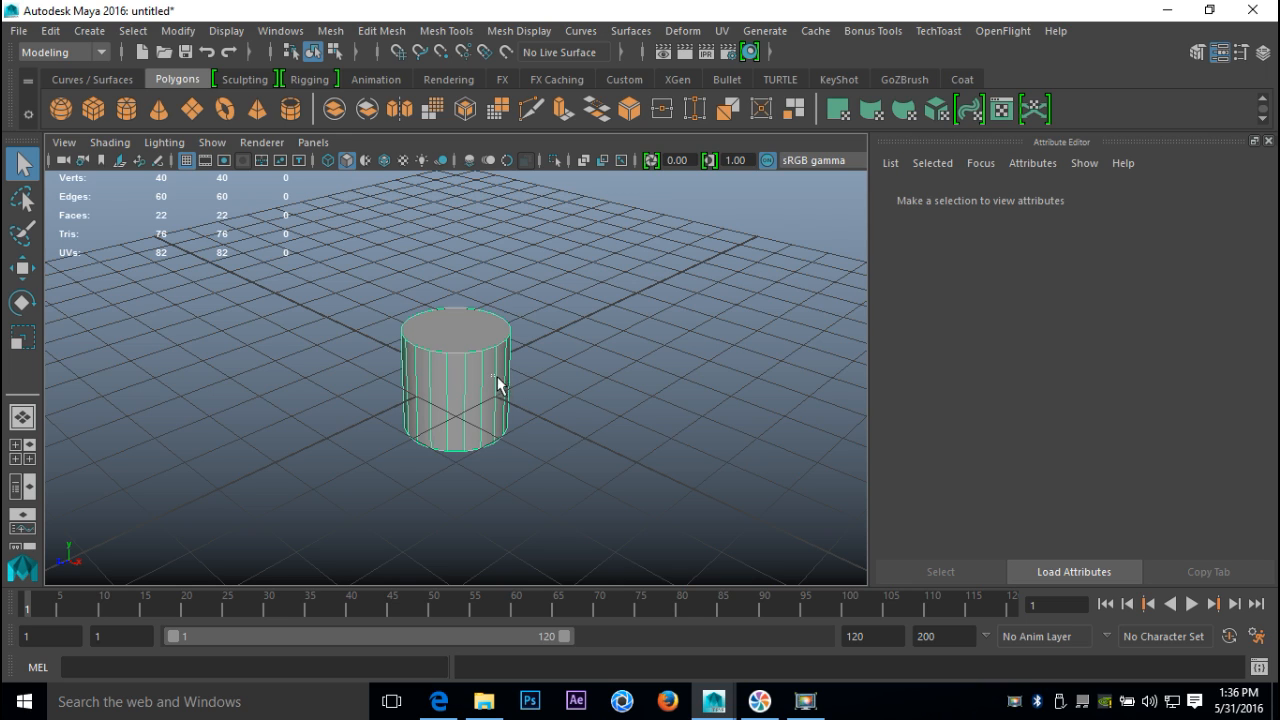
Rotate the cylinder about the X axis so it lies horizontally along the Z axis
click(492, 378)
key(e)
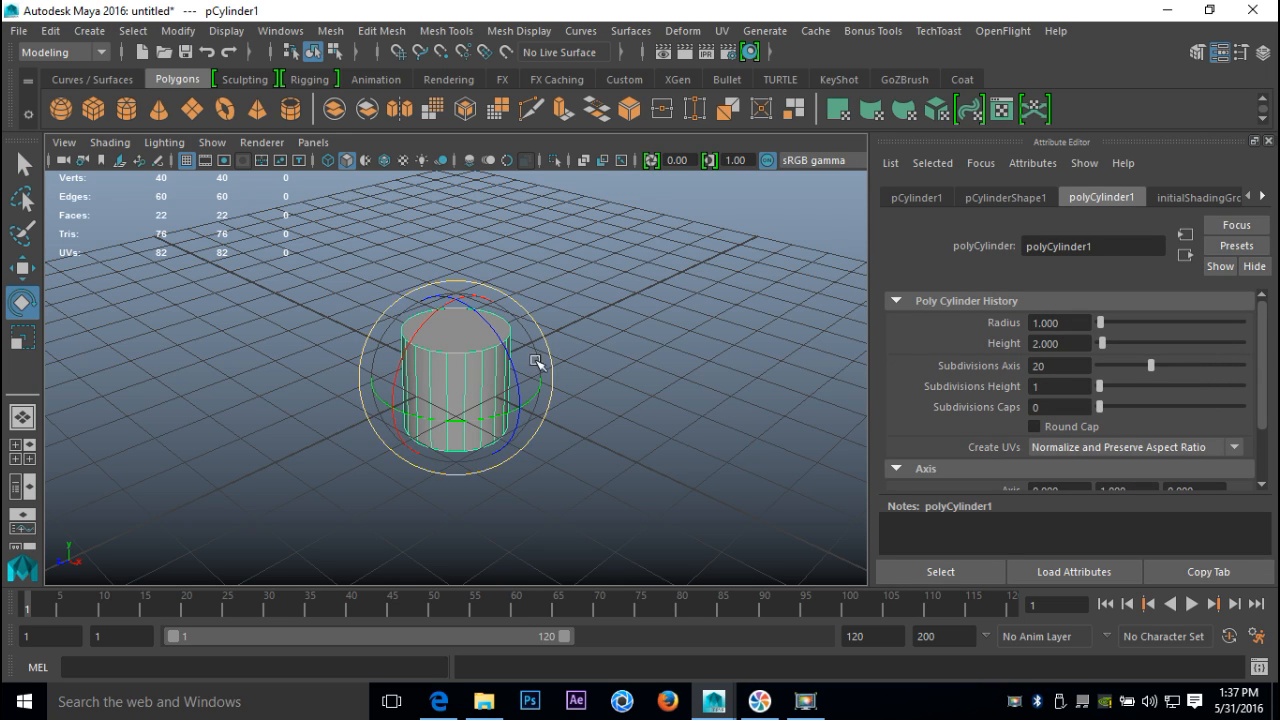
drag(412, 336, 399, 469)
scroll(636, 460, down, 3)
alt+drag(606, 449, 523, 466)
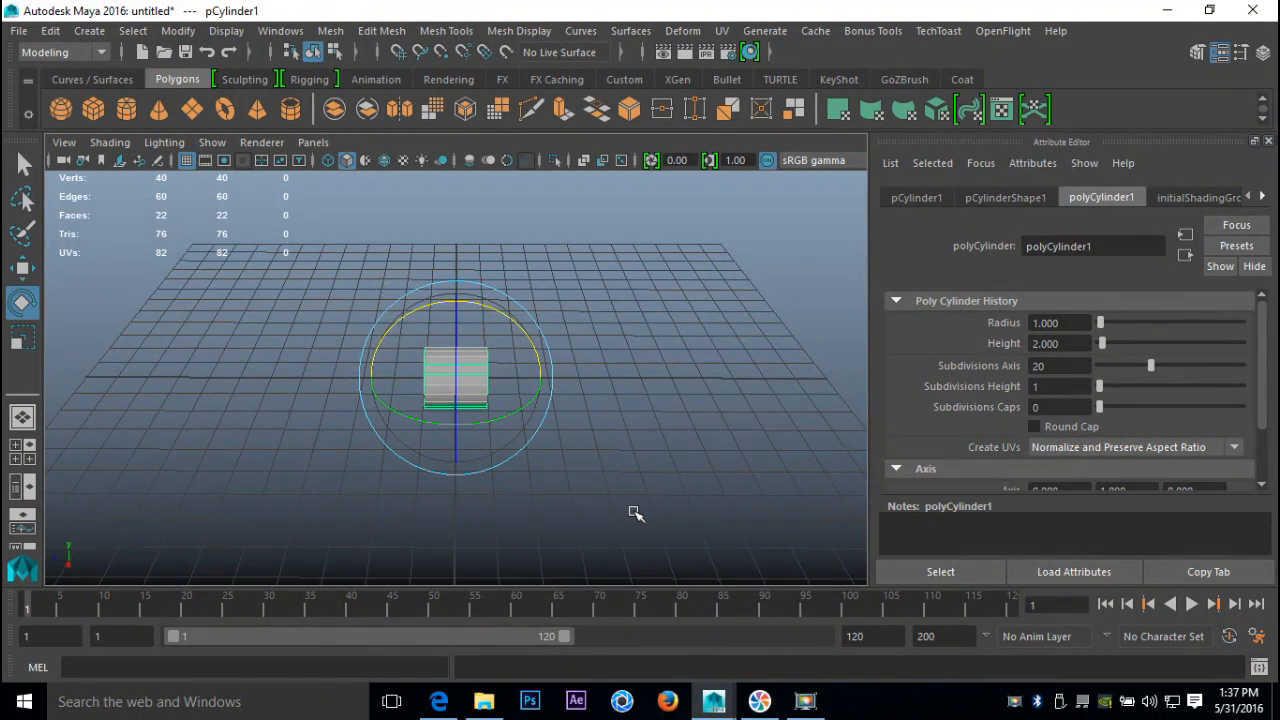
scroll(634, 514, up, 4)
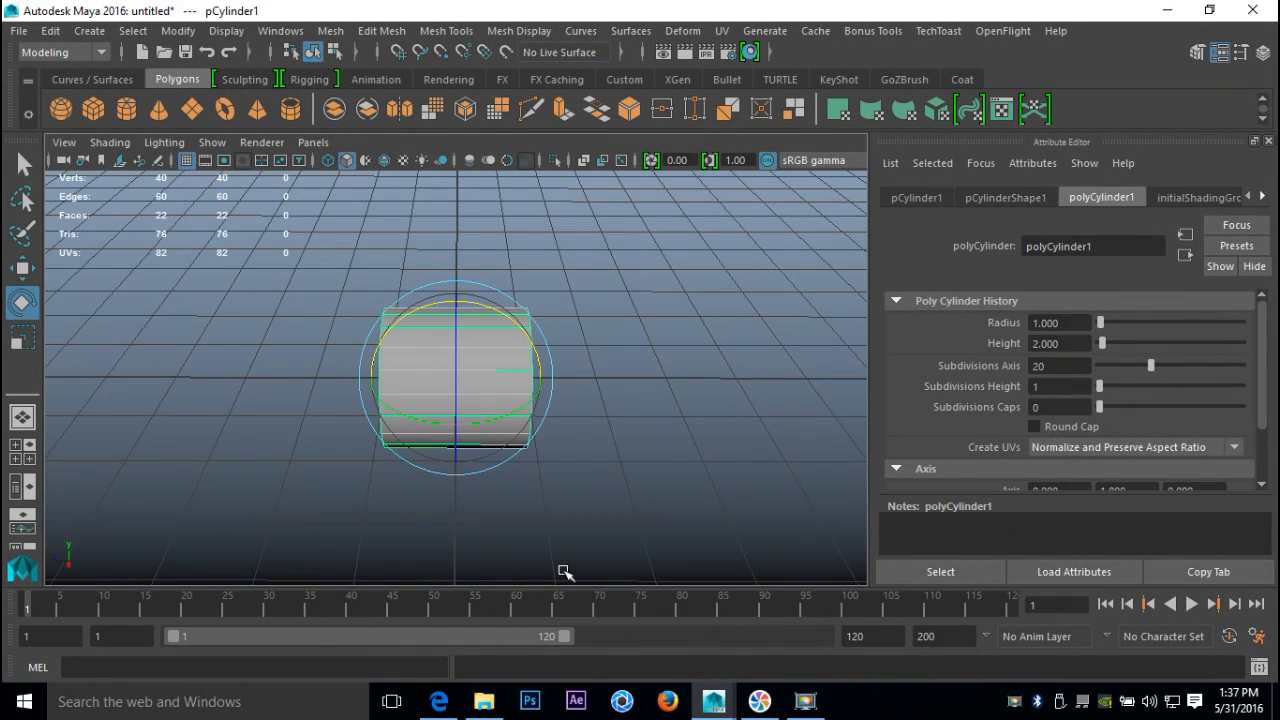
Scale the cylinder down uniformly to a small fraction of a grid unit
key(r)
drag(452, 380, 347, 406)
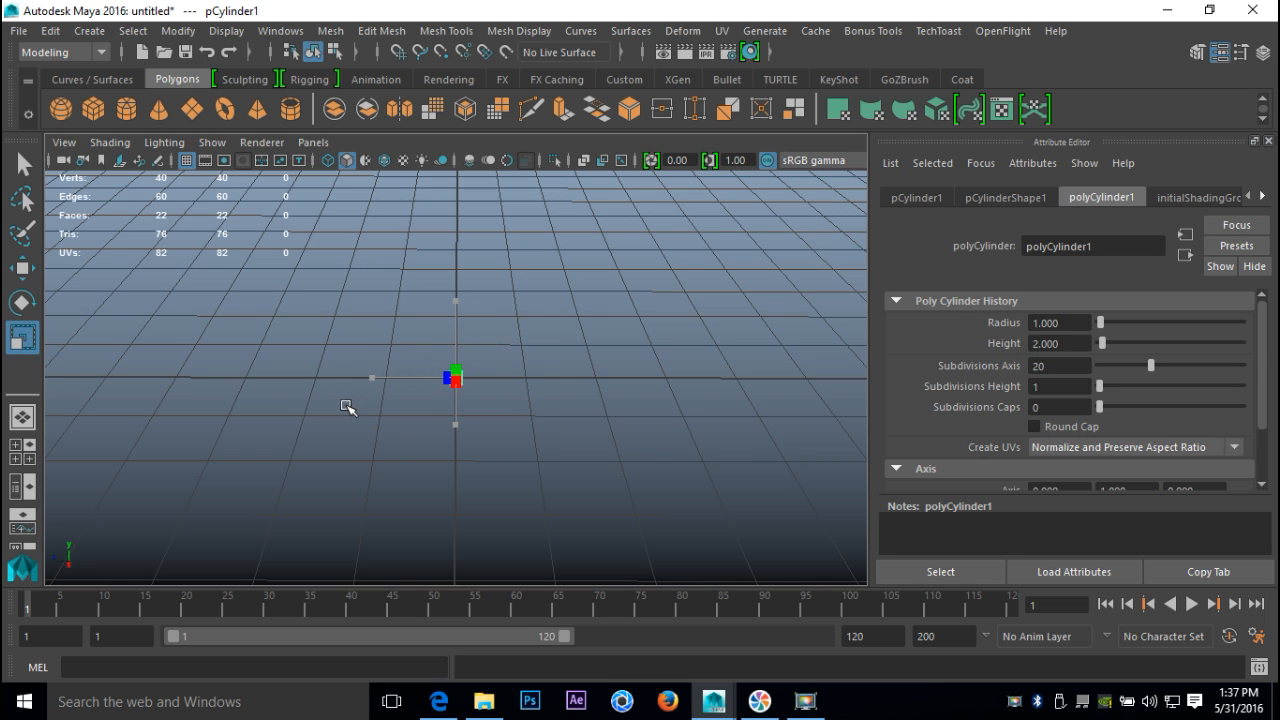
scroll(614, 560, up, 5)
scroll(614, 560, down, 3)
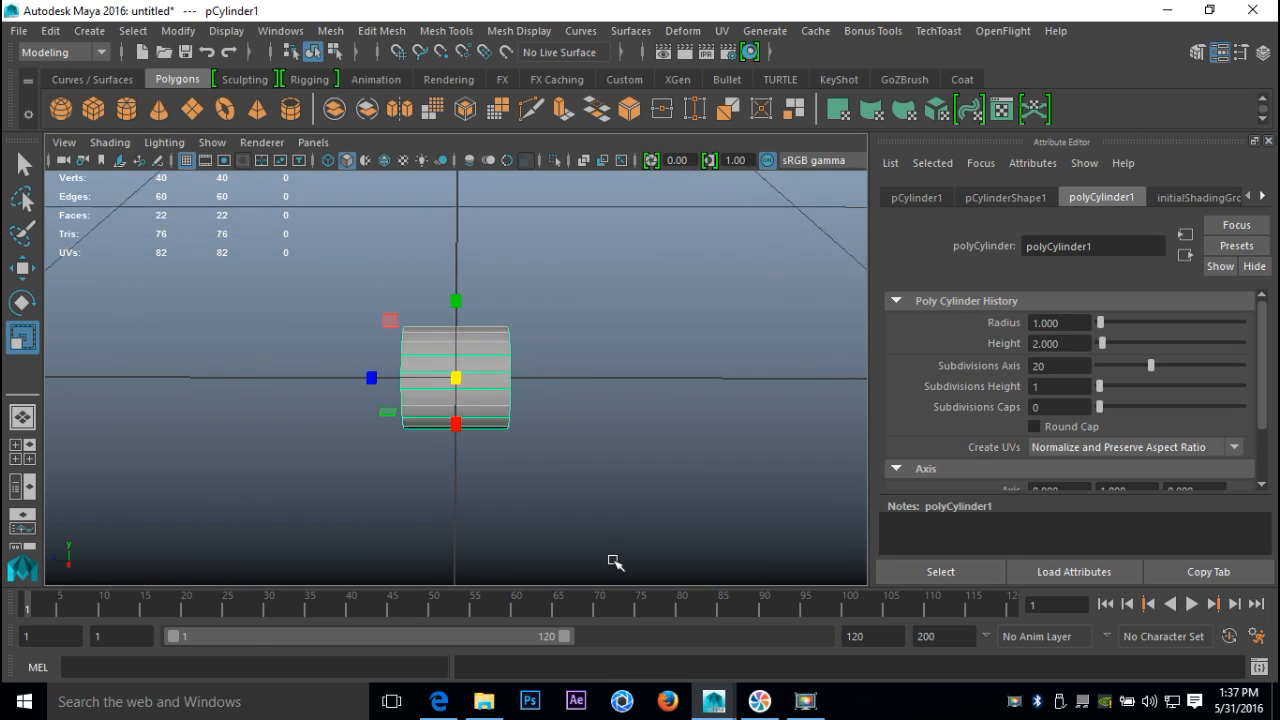
scroll(614, 560, up, 1)
alt+drag(486, 523, 465, 550)
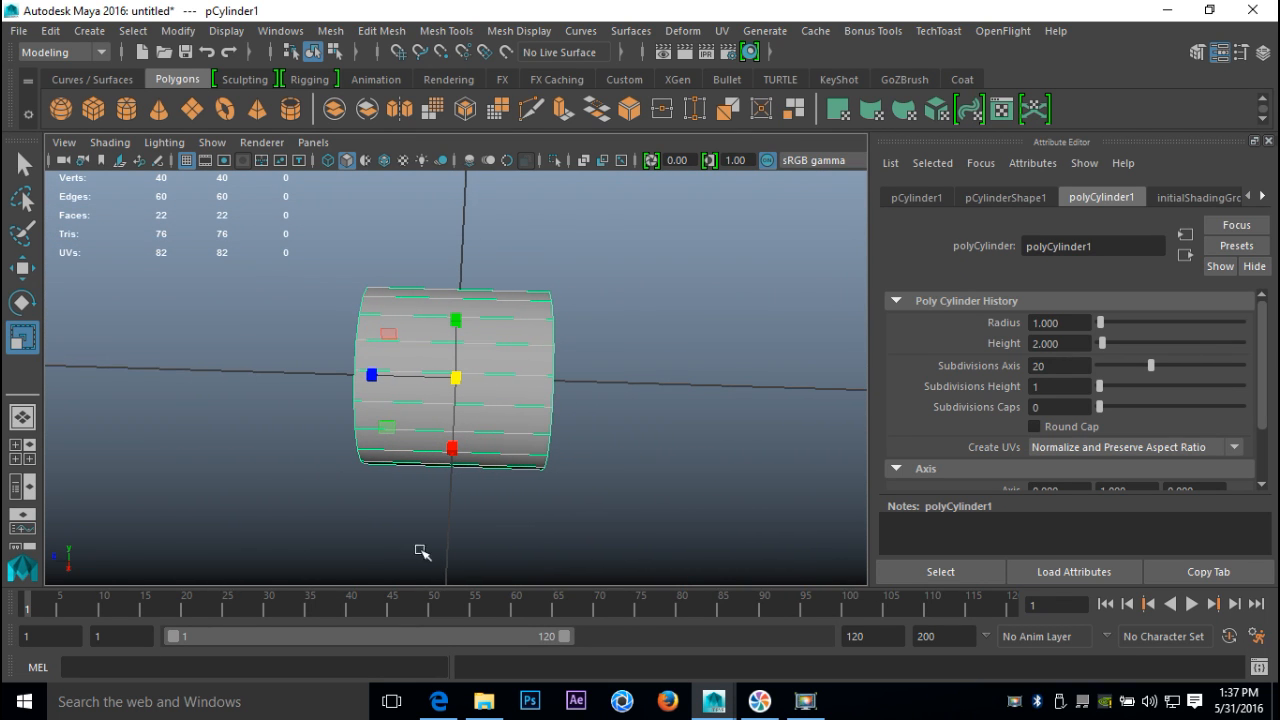
Using the top view, move the cylinder along the Z axis to about half a grid unit from the origin
click(22, 447)
key(space)
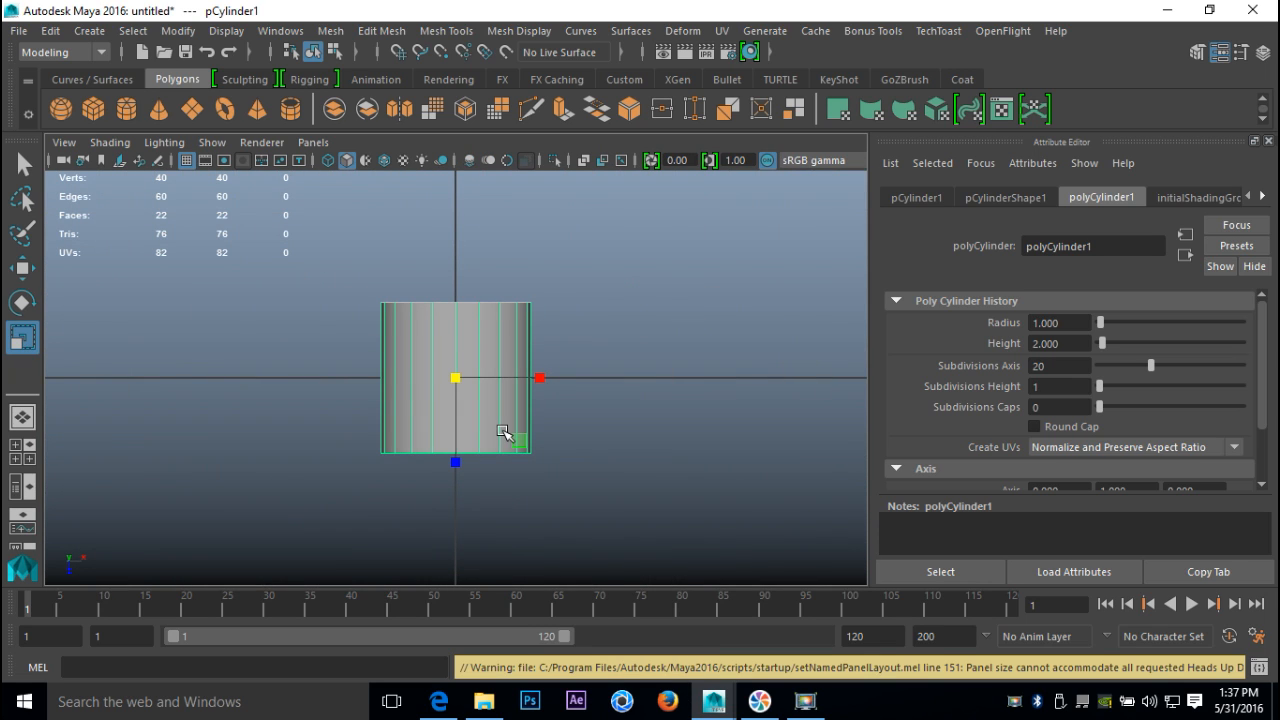
key(w)
drag(453, 468, 467, 580)
scroll(591, 467, down, 10)
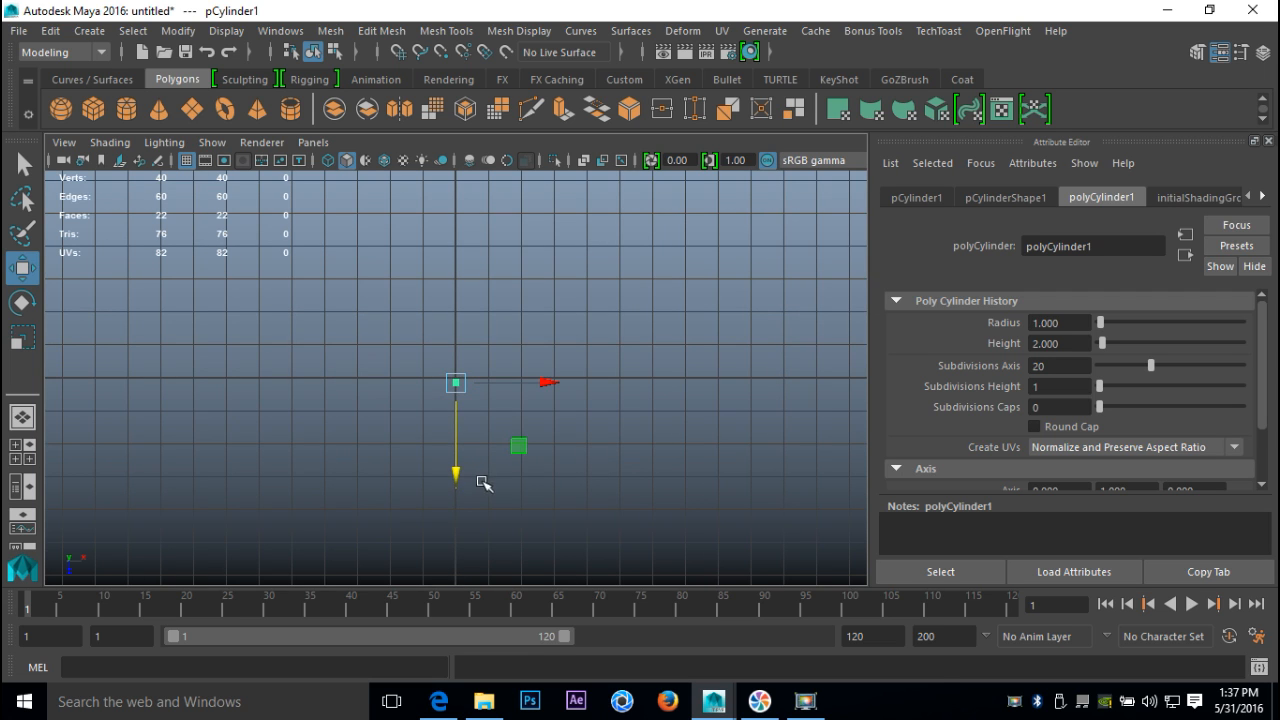
drag(458, 472, 462, 498)
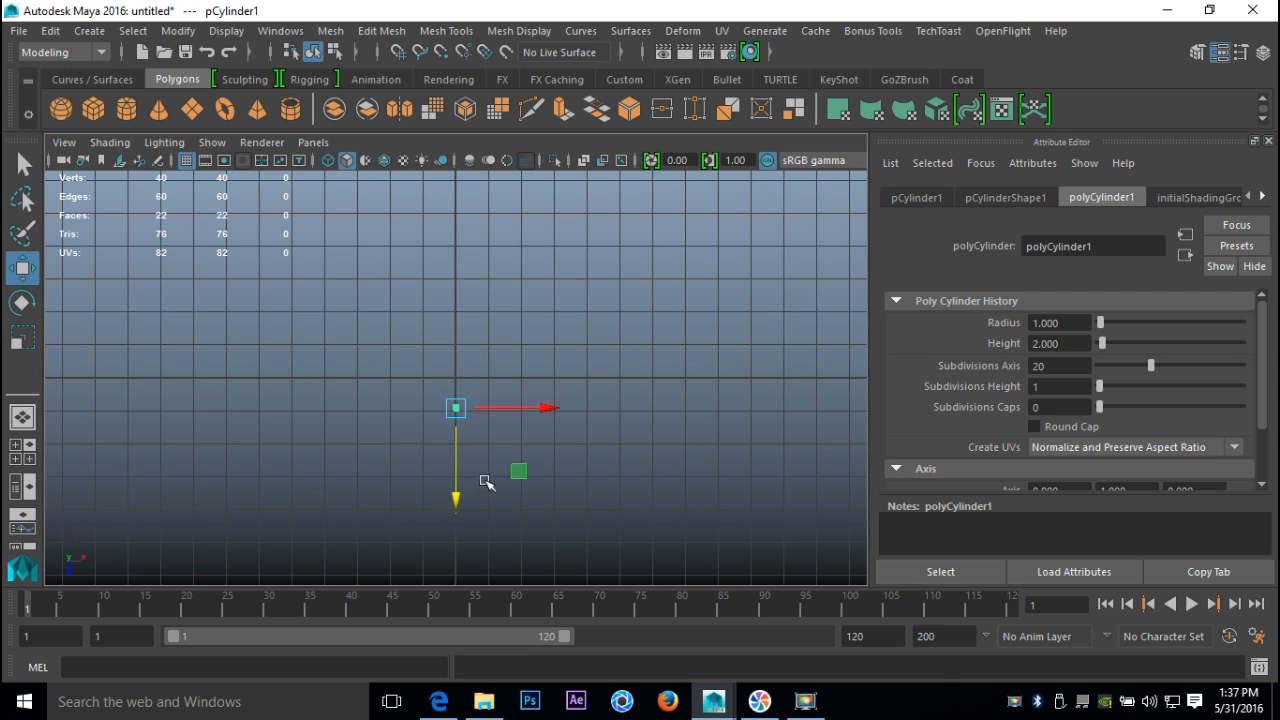
scroll(486, 481, up, 5)
scroll(500, 483, up, 2)
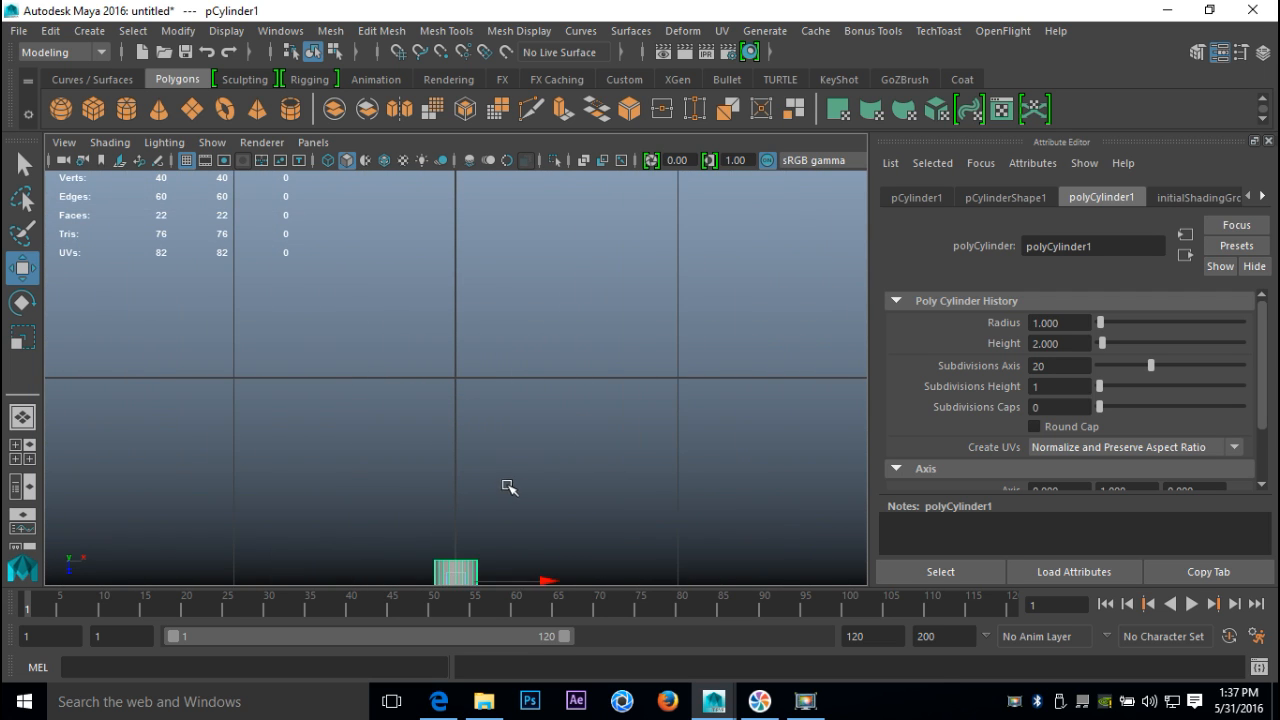
alt+middle_drag(506, 489, 560, 277)
drag(502, 481, 514, 383)
alt+drag(634, 479, 473, 455)
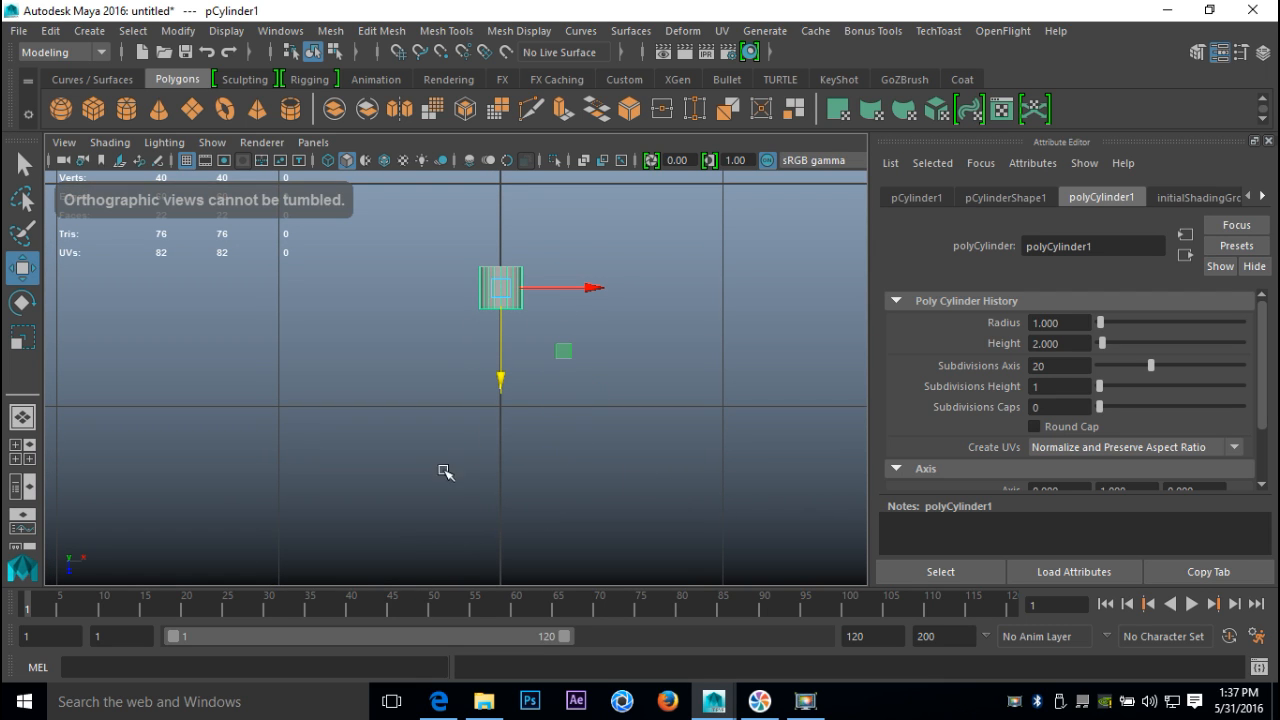
key(space)
key(space)
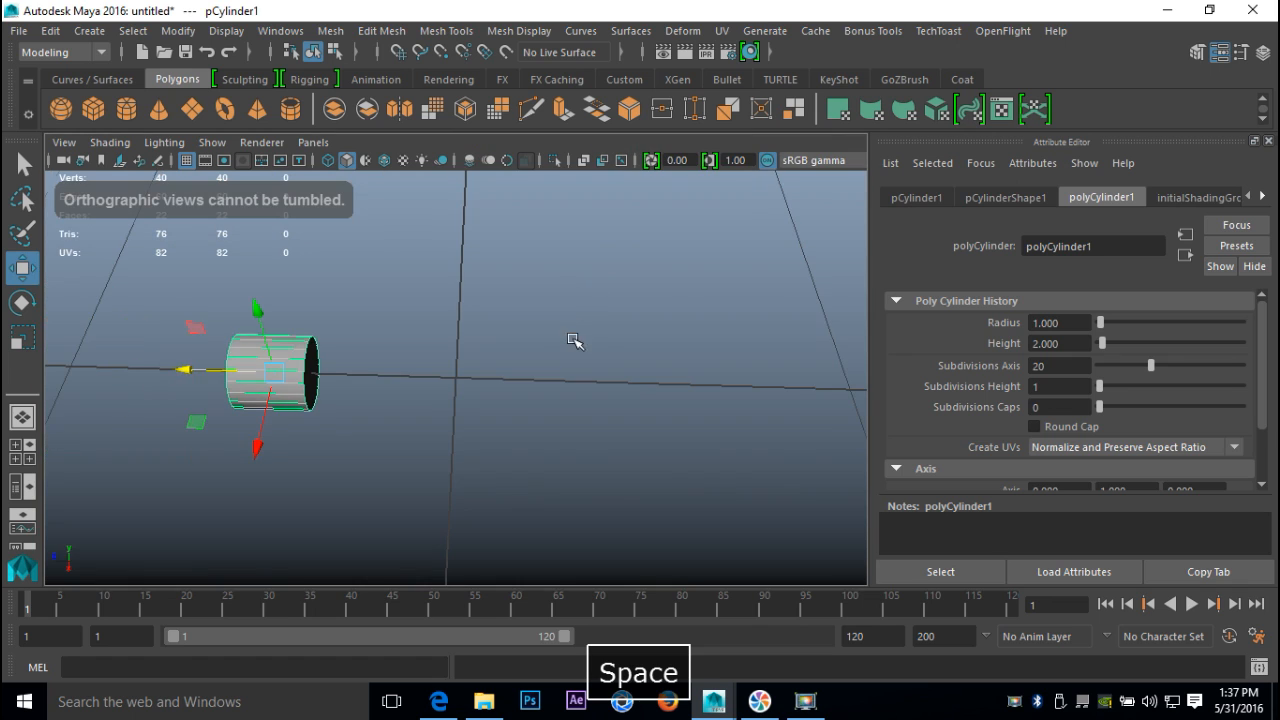
Duplicate the small cylinder and slide the copy along the Z axis, away from the original
alt+drag(582, 370, 580, 416)
key(ctrl+d)
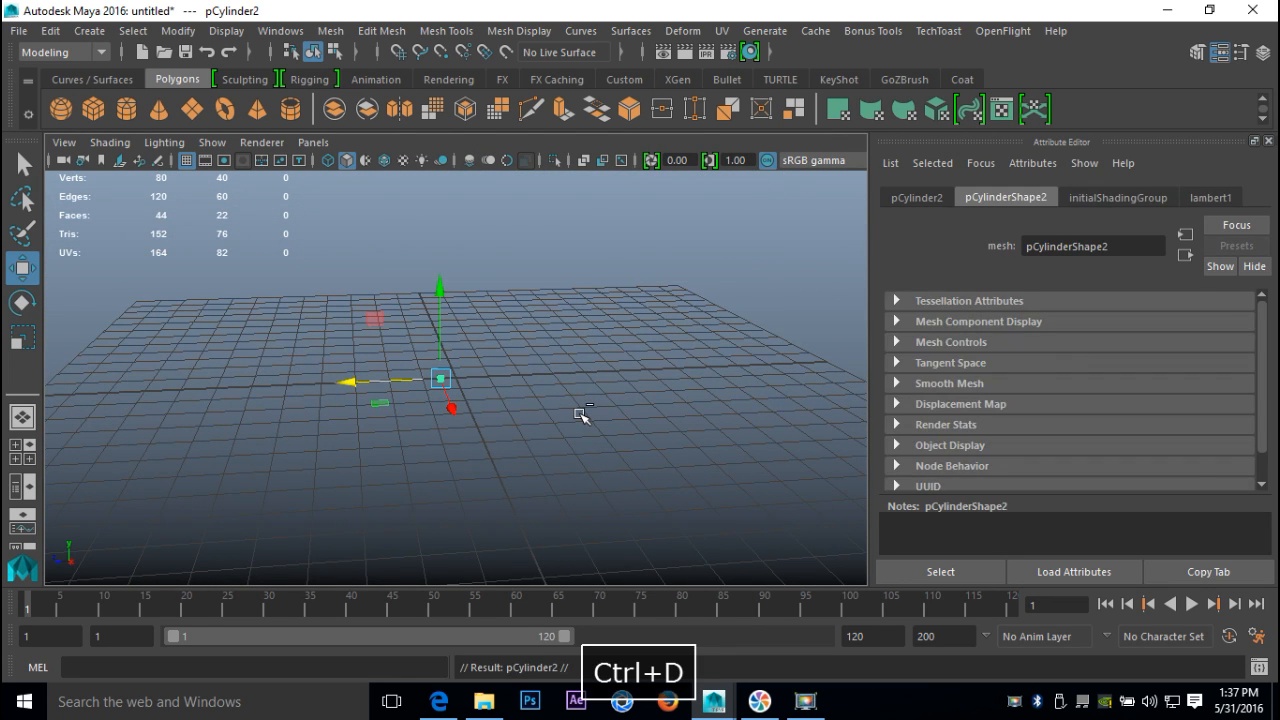
drag(346, 387, 308, 391)
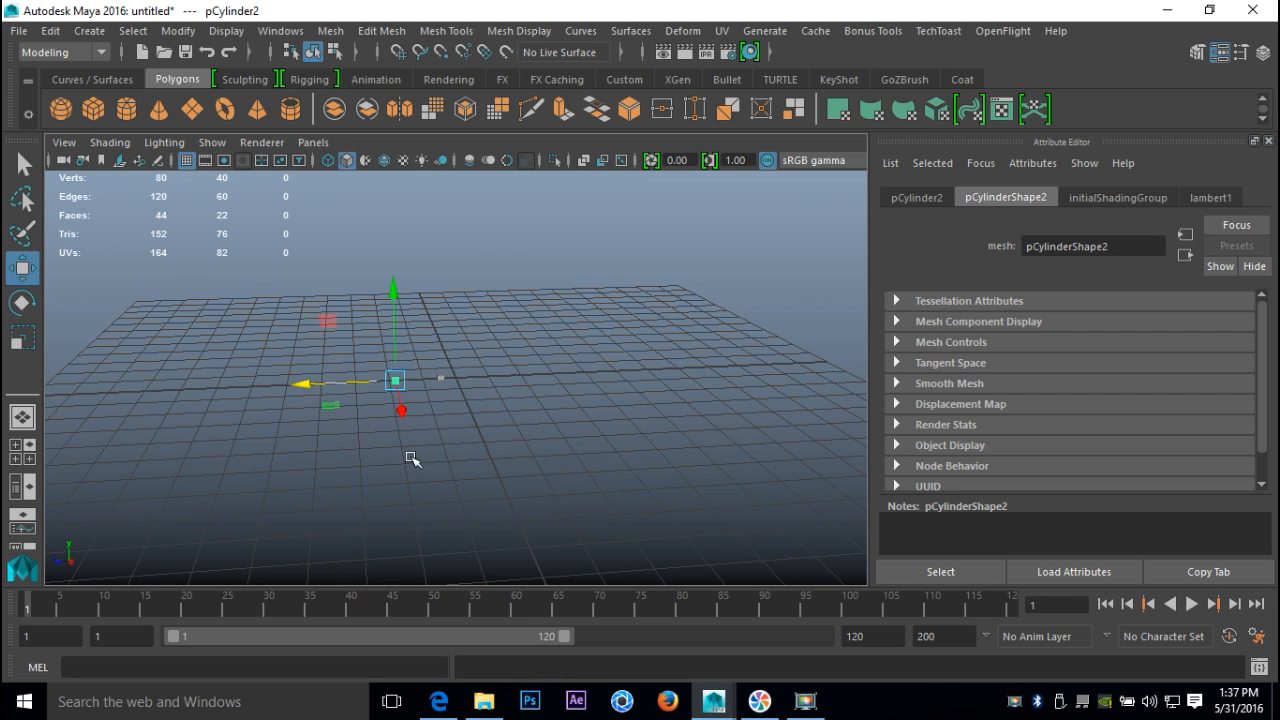
key(f)
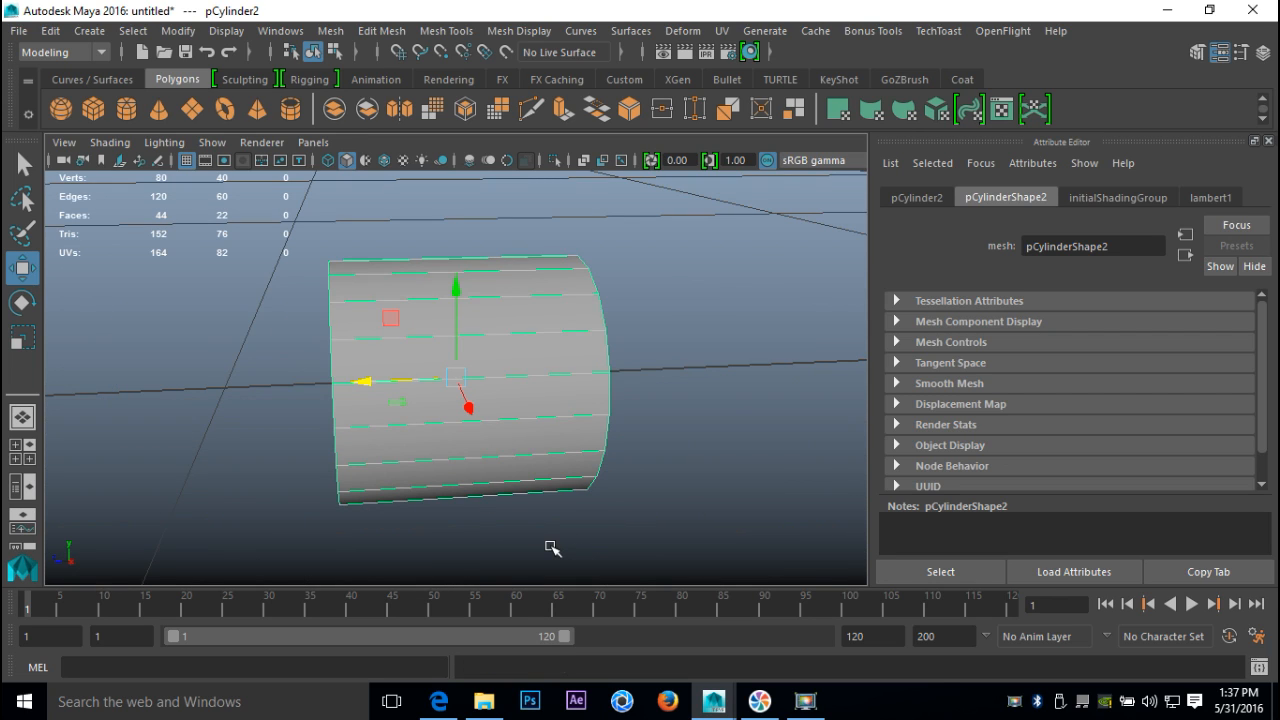
Rotate the duplicate cylinder upright and lower it below the original cylinder
key(e)
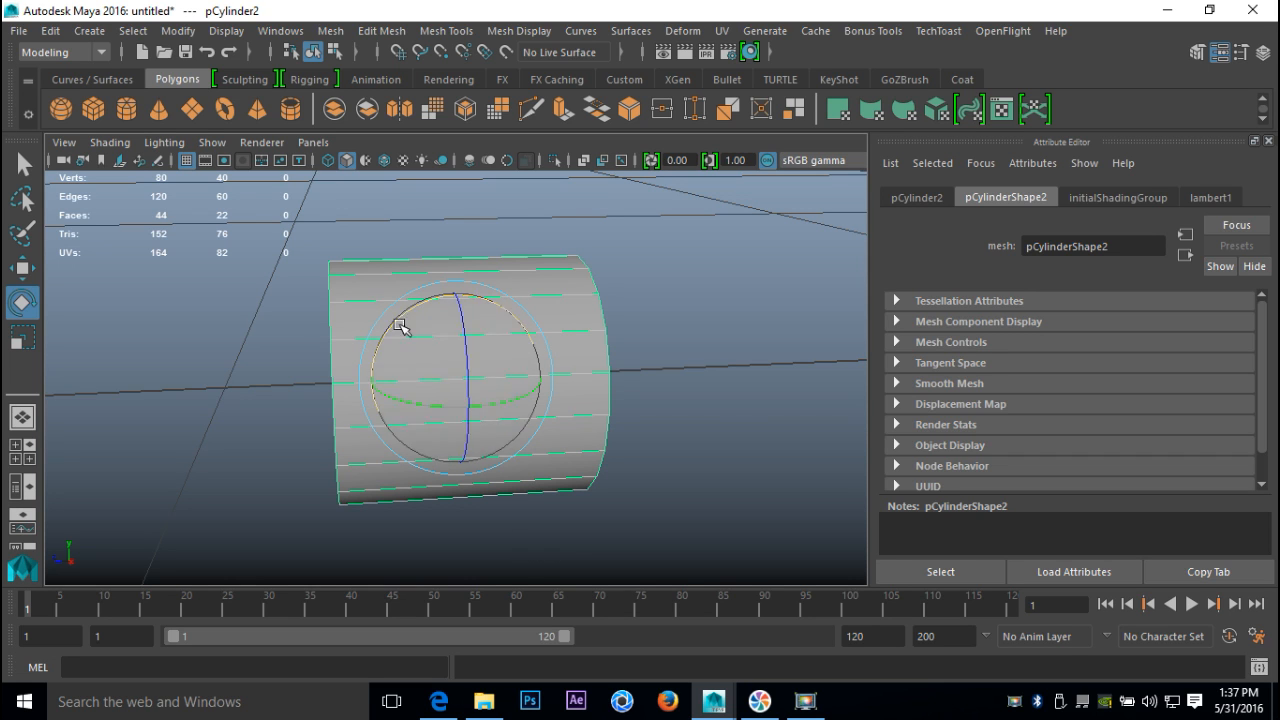
drag(395, 325, 351, 434)
scroll(530, 472, down, 5)
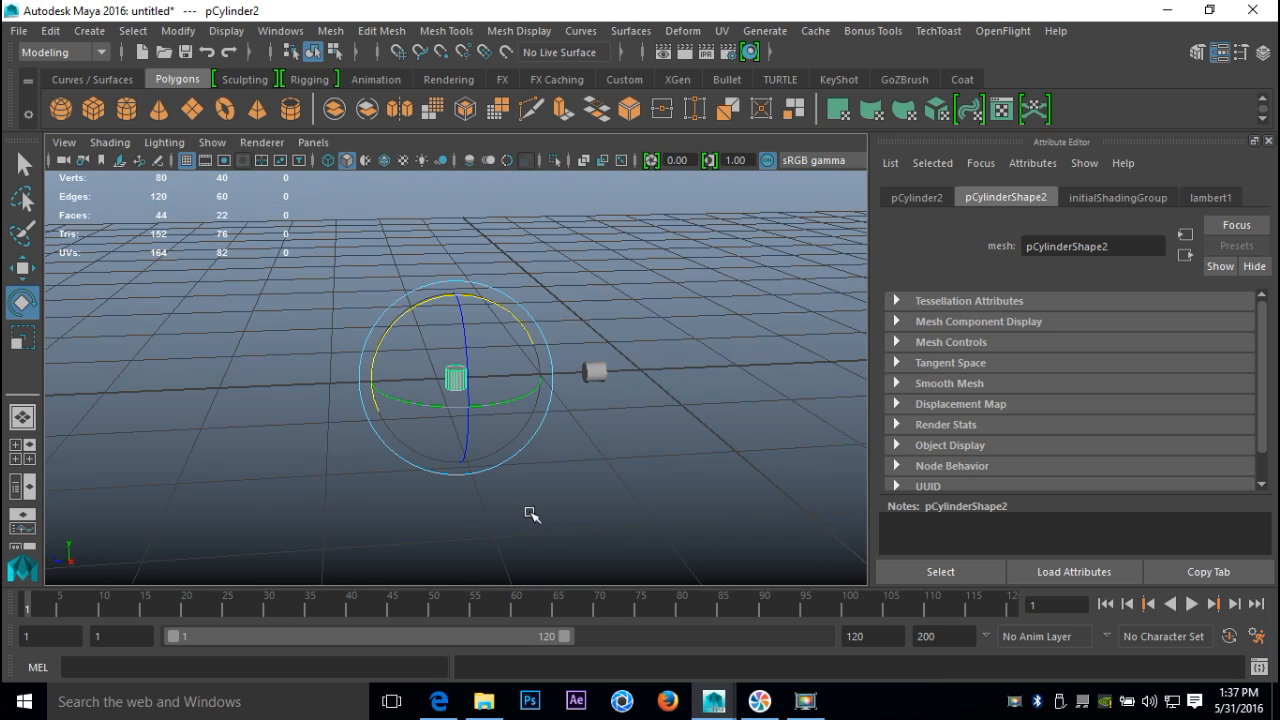
mouse_move(520, 520)
alt+mouse_down()
mouse_move(640, 537)
mouse_move(516, 523)
alt+mouse_up()
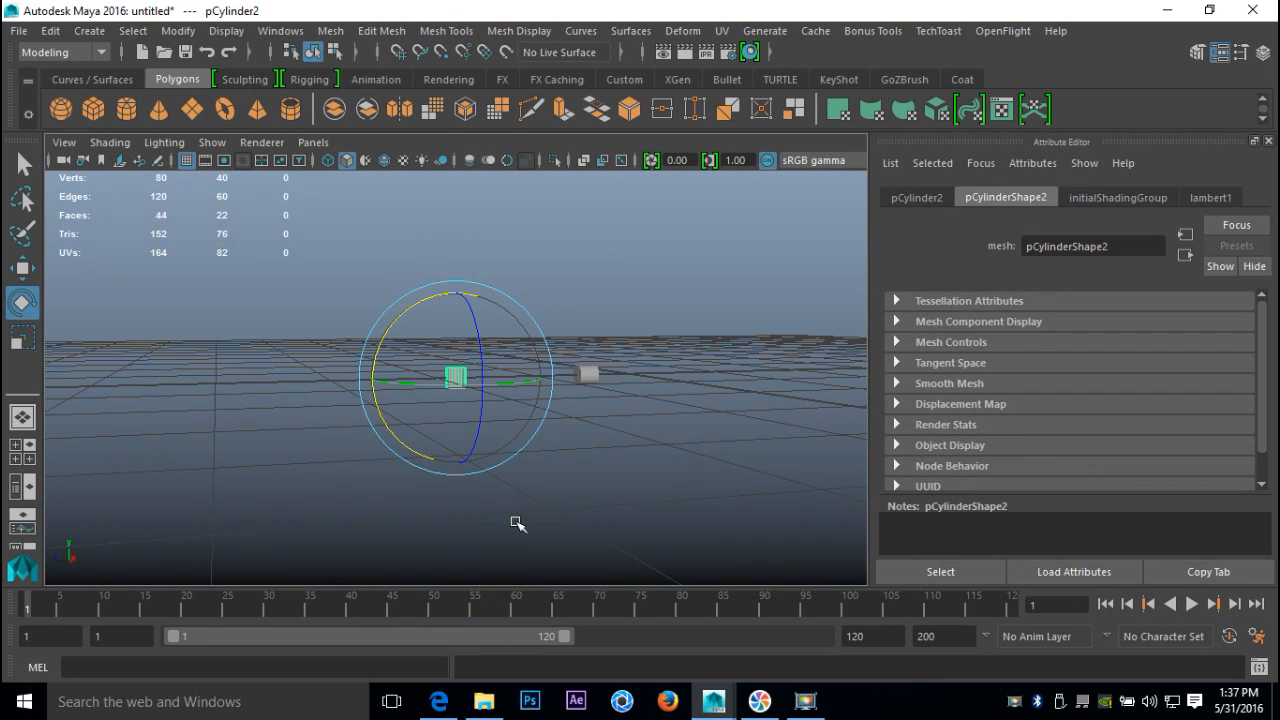
key(w)
drag(452, 284, 454, 394)
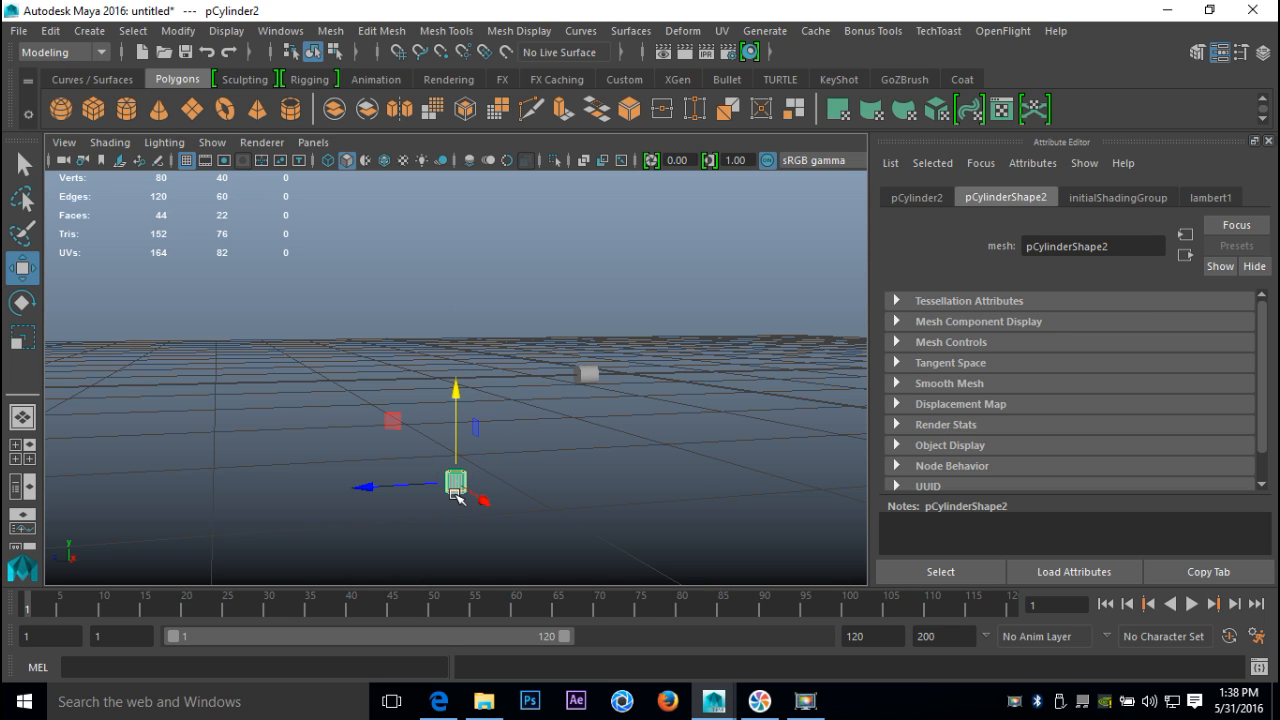
Select the upright cylinder's bottom ring of vertices and pull it far down to form a long vertical pipe
alt+drag(591, 506, 533, 450)
scroll(508, 403, up, 4)
right_drag(481, 358, 394, 179)
drag(365, 343, 593, 457)
drag(466, 286, 491, 571)
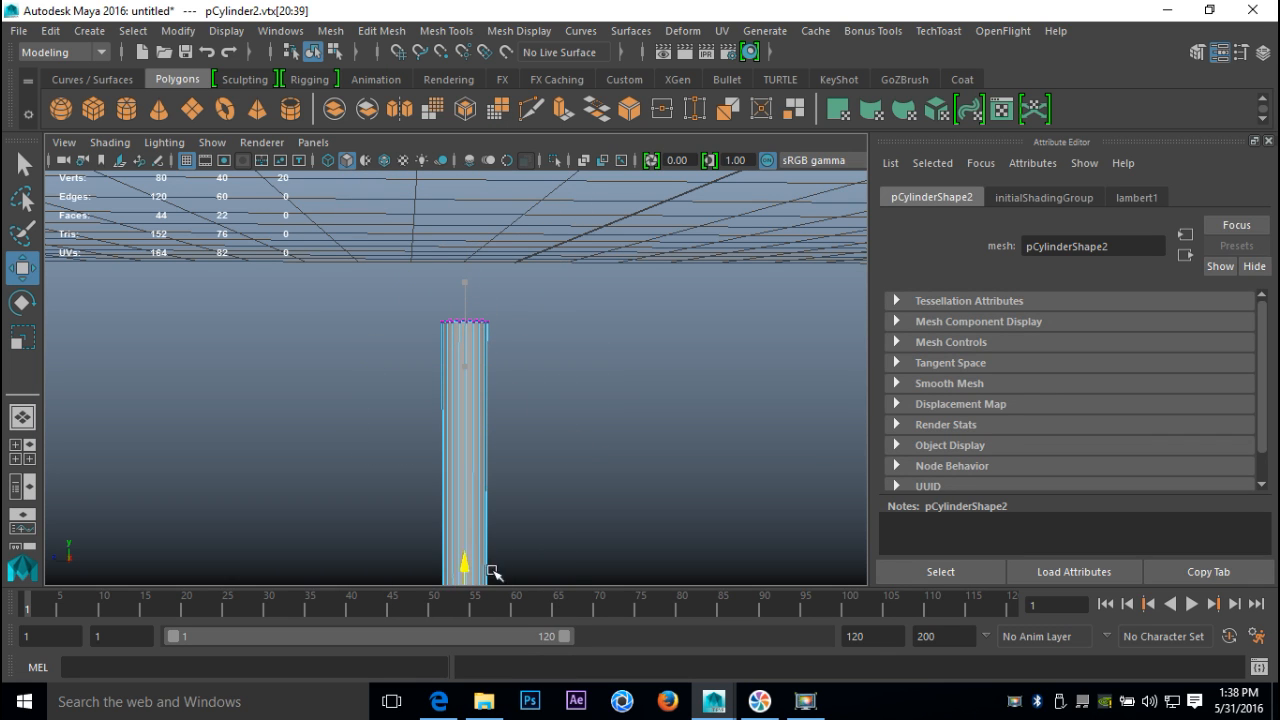
scroll(603, 460, down, 3)
scroll(603, 475, down, 2)
drag(459, 307, 459, 376)
scroll(537, 449, up, 4)
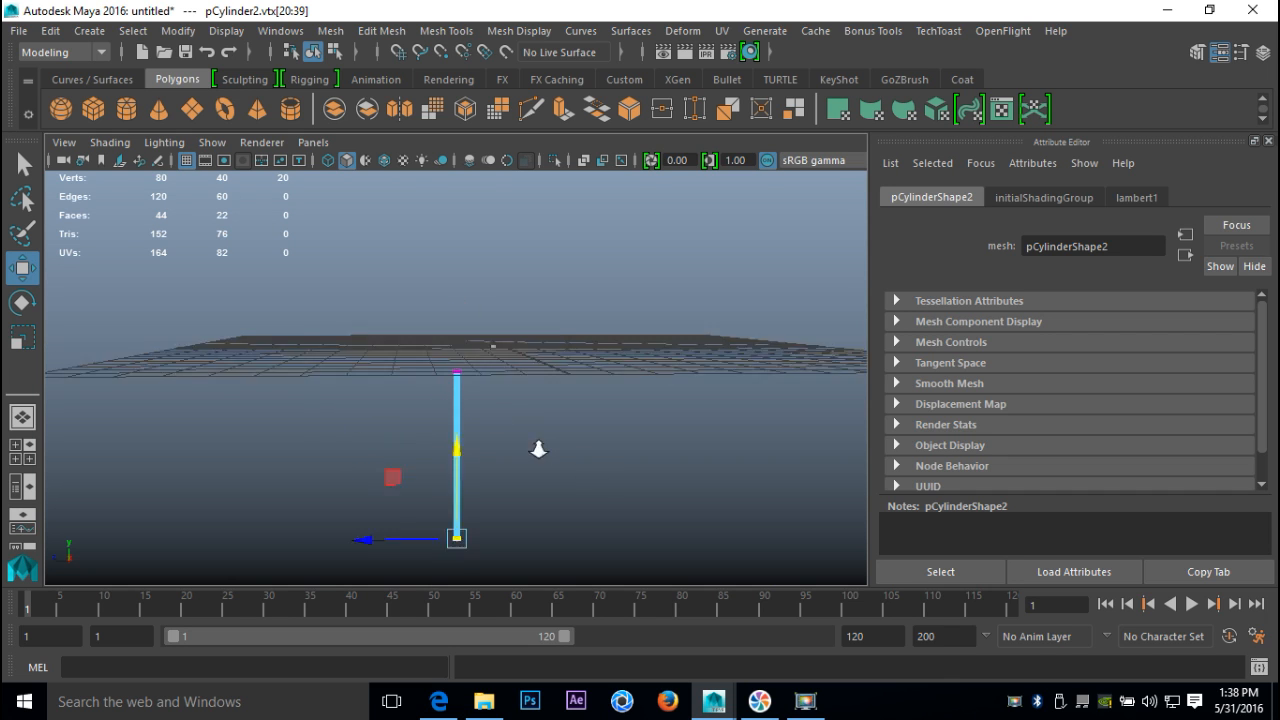
Return the long pipe to object mode and move it farther out along the Z axis and slightly down
alt+drag(573, 504, 597, 346)
right_drag(448, 311, 520, 156)
click(445, 296)
alt+drag(621, 393, 588, 436)
drag(360, 304, 333, 318)
drag(421, 212, 420, 240)
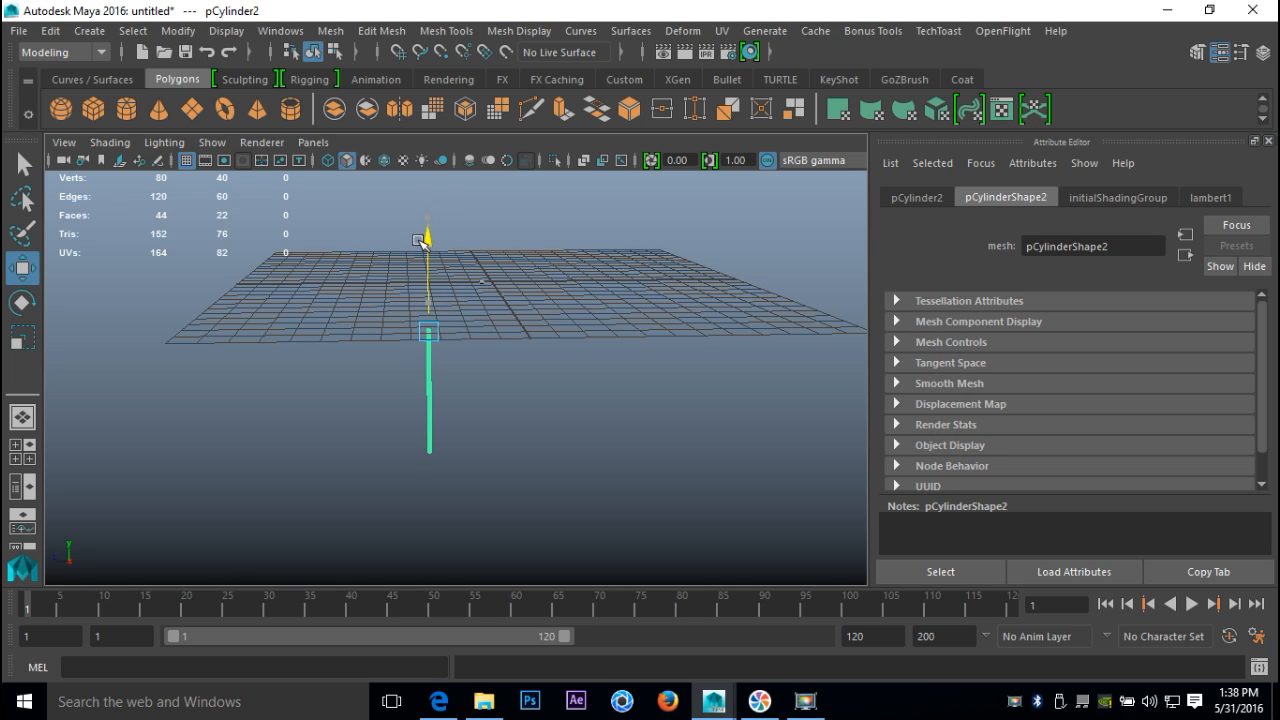
alt+drag(522, 412, 574, 483)
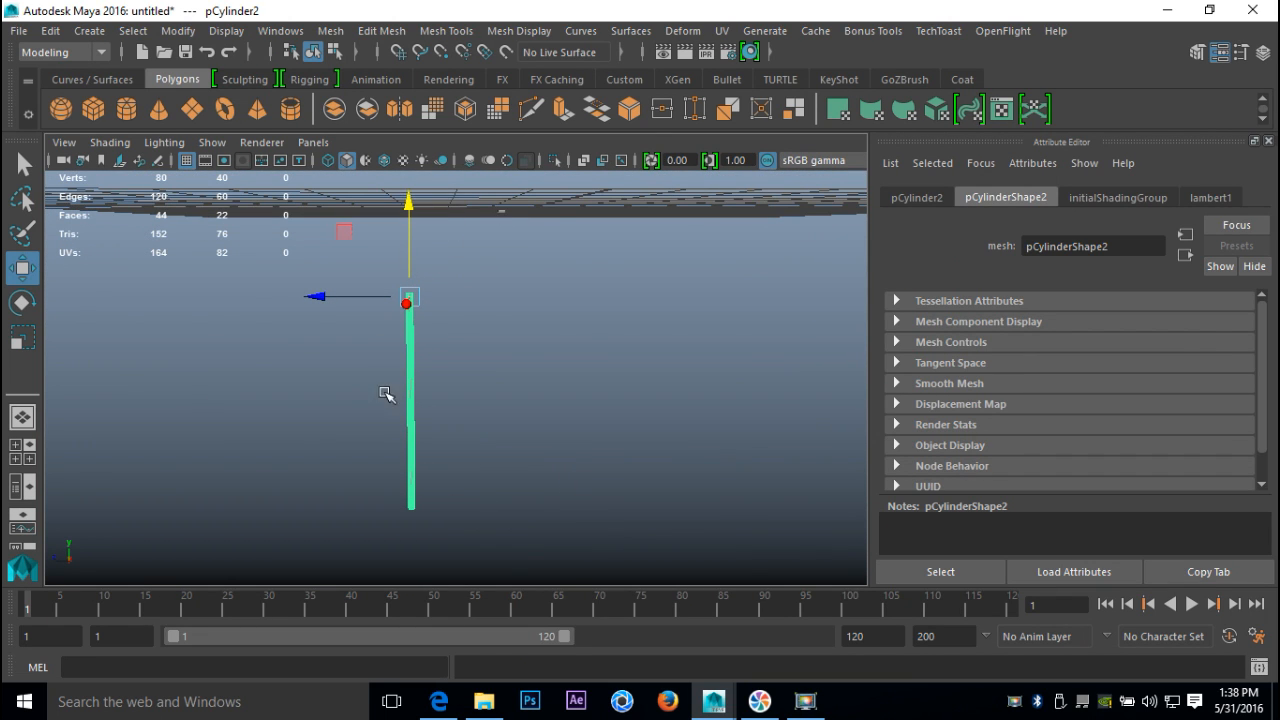
Delete the top cap face of the long vertical pipe
scroll(547, 354, up, 5)
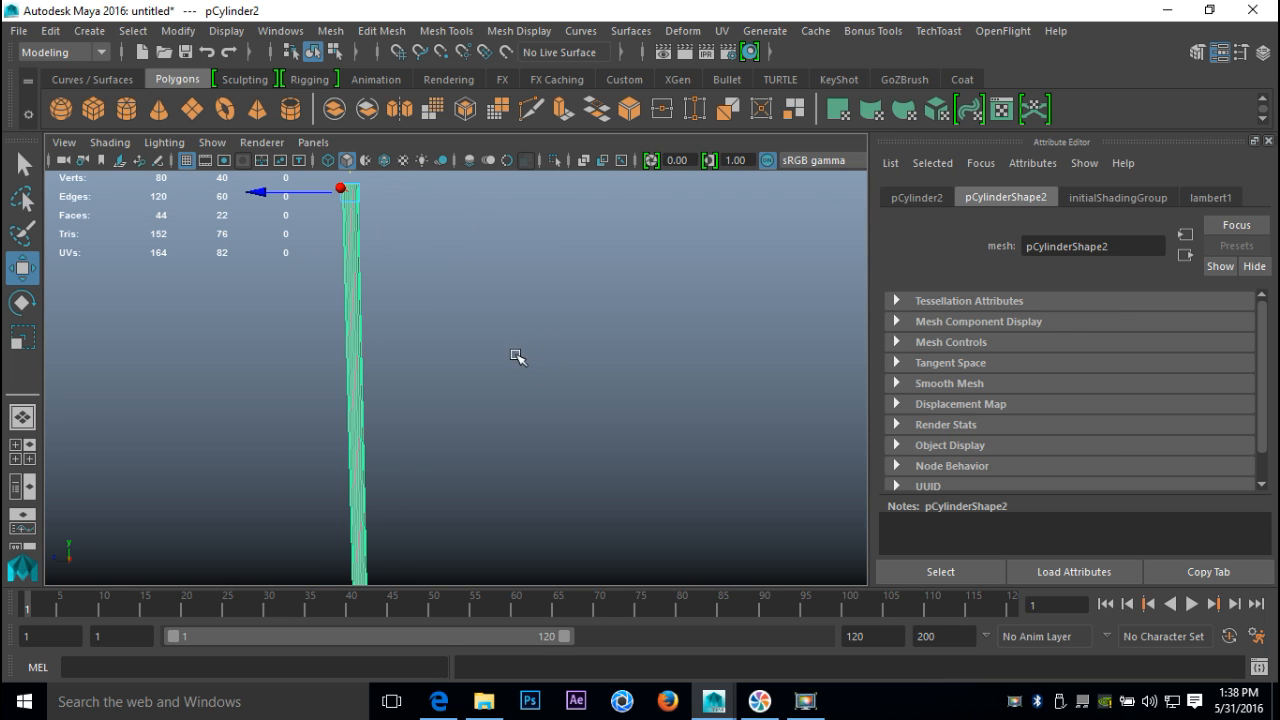
alt+drag(511, 349, 459, 351)
right_click(448, 333)
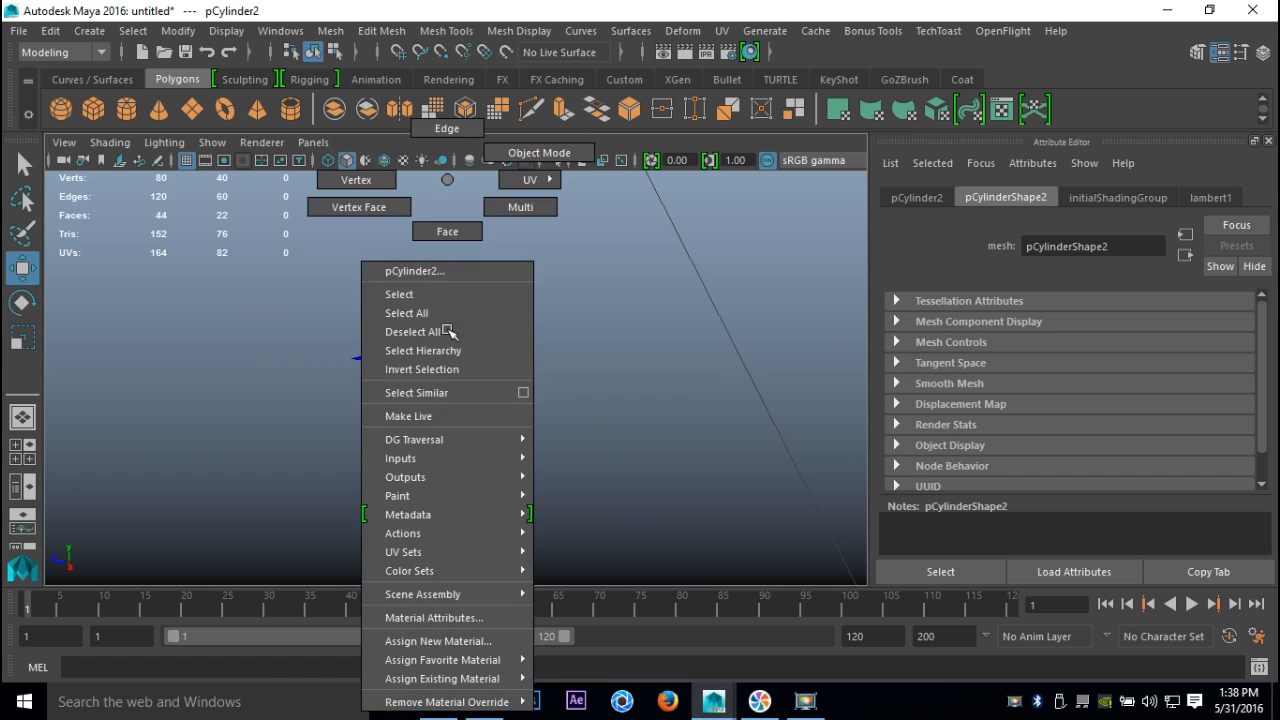
click(440, 231)
click(462, 340)
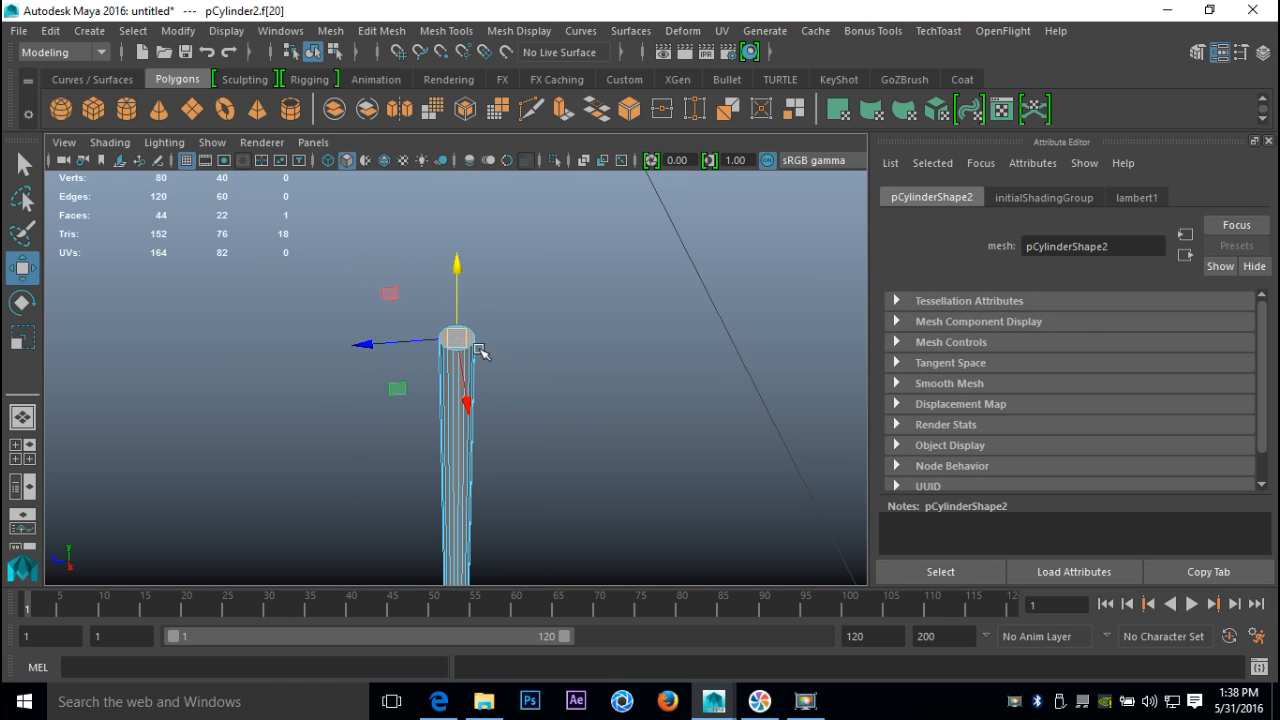
key(Delete)
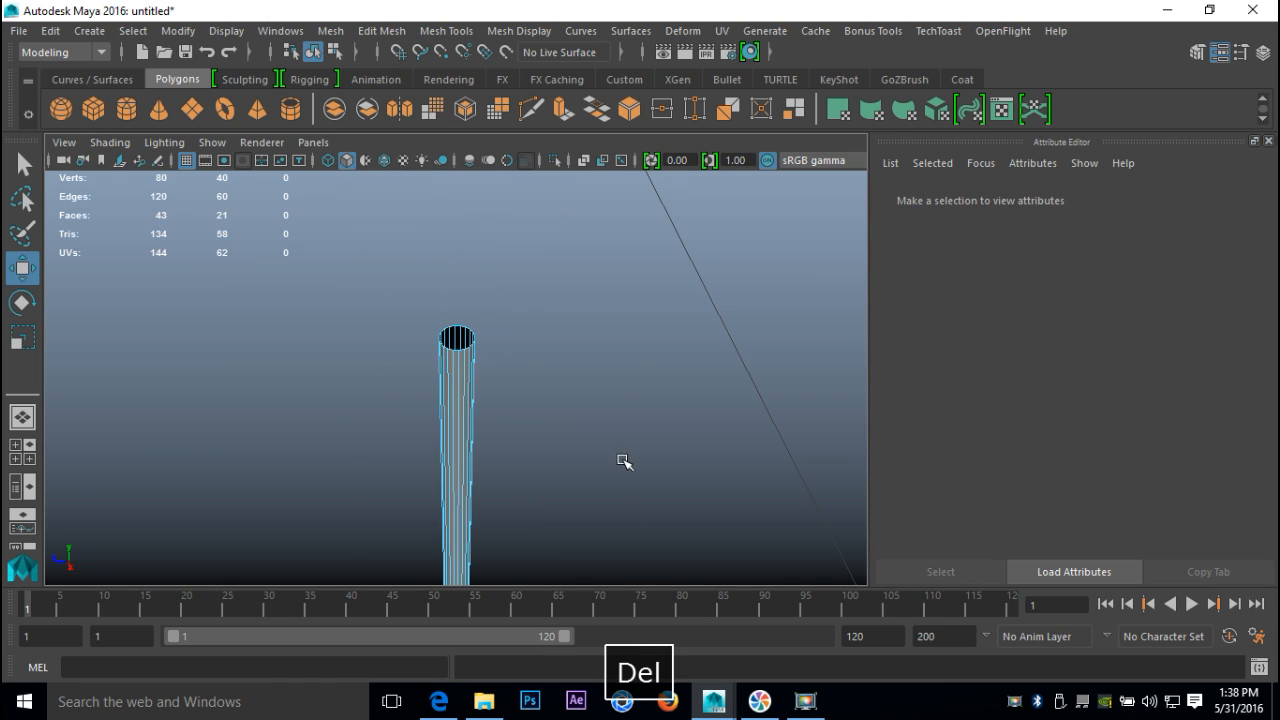
Delete the short horizontal cylinder's end cap face on the side toward the long vertical pipe
alt+drag(590, 466, 620, 337)
alt+middle_drag(618, 300, 526, 654)
alt+middle_drag(700, 438, 515, 534)
scroll(549, 486, up, 5)
alt+middle_drag(549, 491, 443, 383)
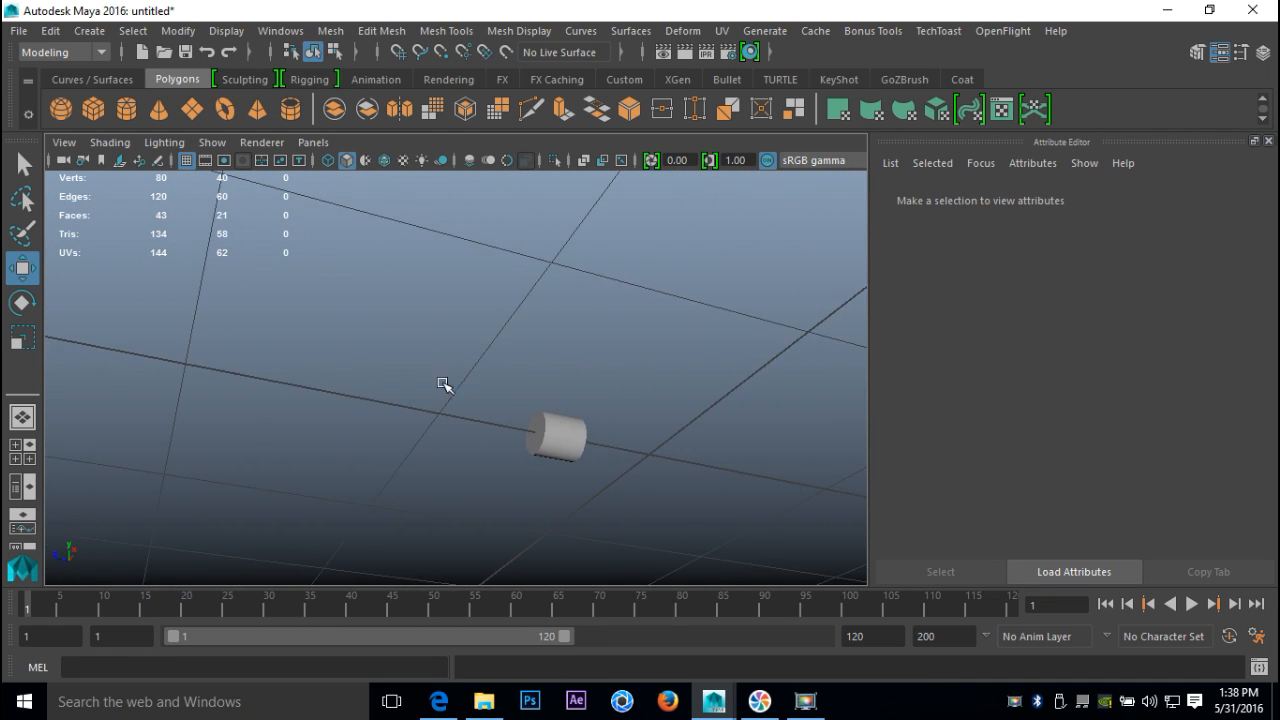
alt+drag(443, 383, 432, 345)
click(408, 300)
right_drag(400, 292, 398, 263)
click(394, 287)
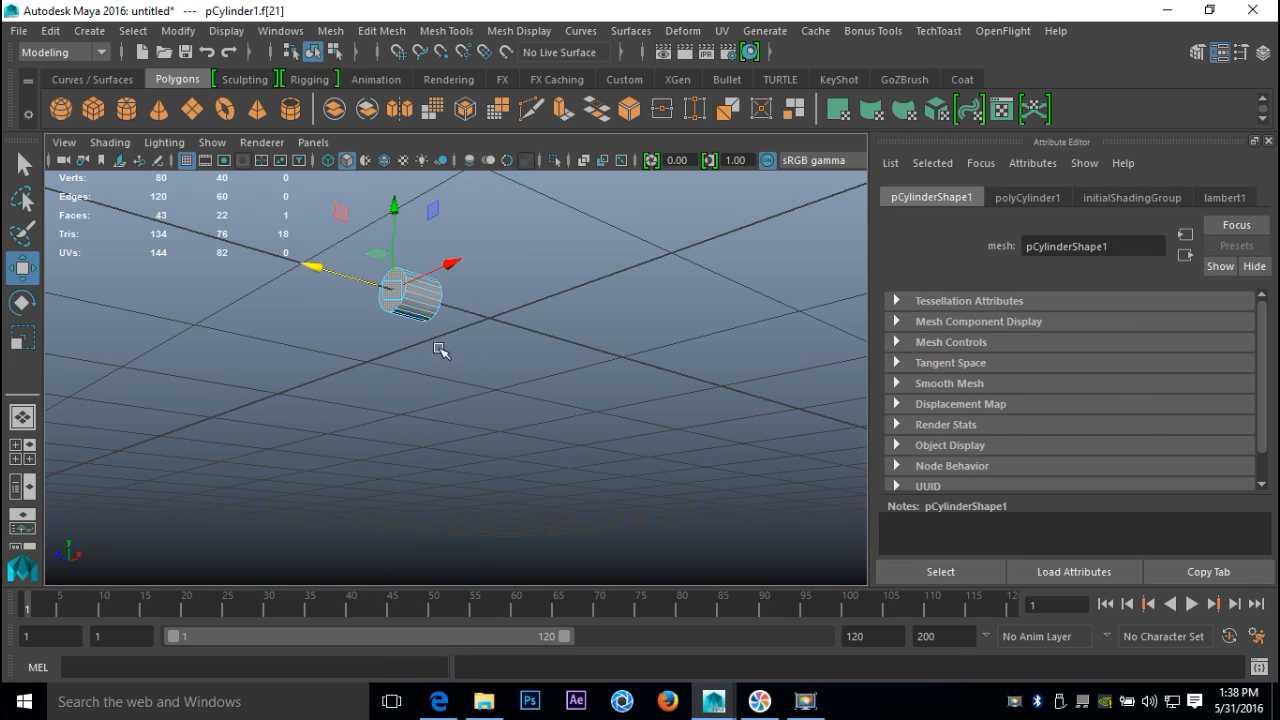
key(Delete)
Return the pipe sections to object mode, select both, and combine them into a single mesh
right_drag(402, 290, 467, 151)
click(431, 294)
scroll(470, 318, down, 2)
alt+drag(537, 441, 414, 500)
key(ctrl+d)
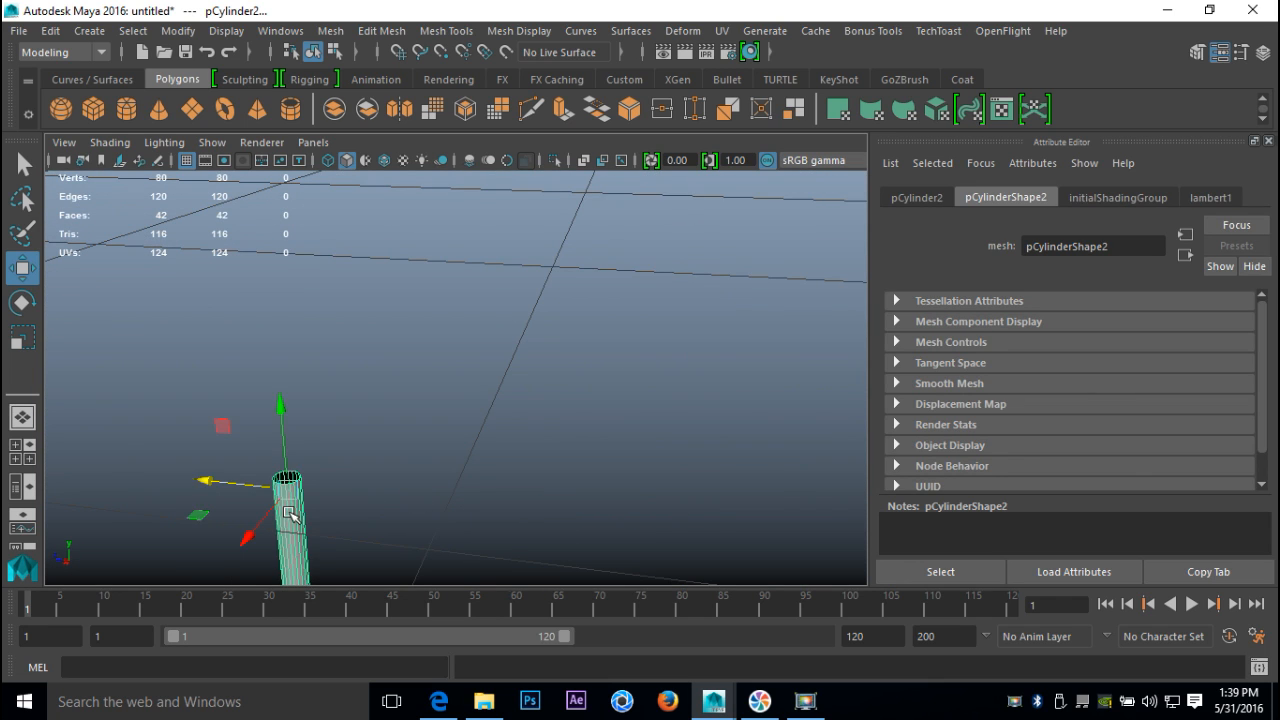
click(330, 30)
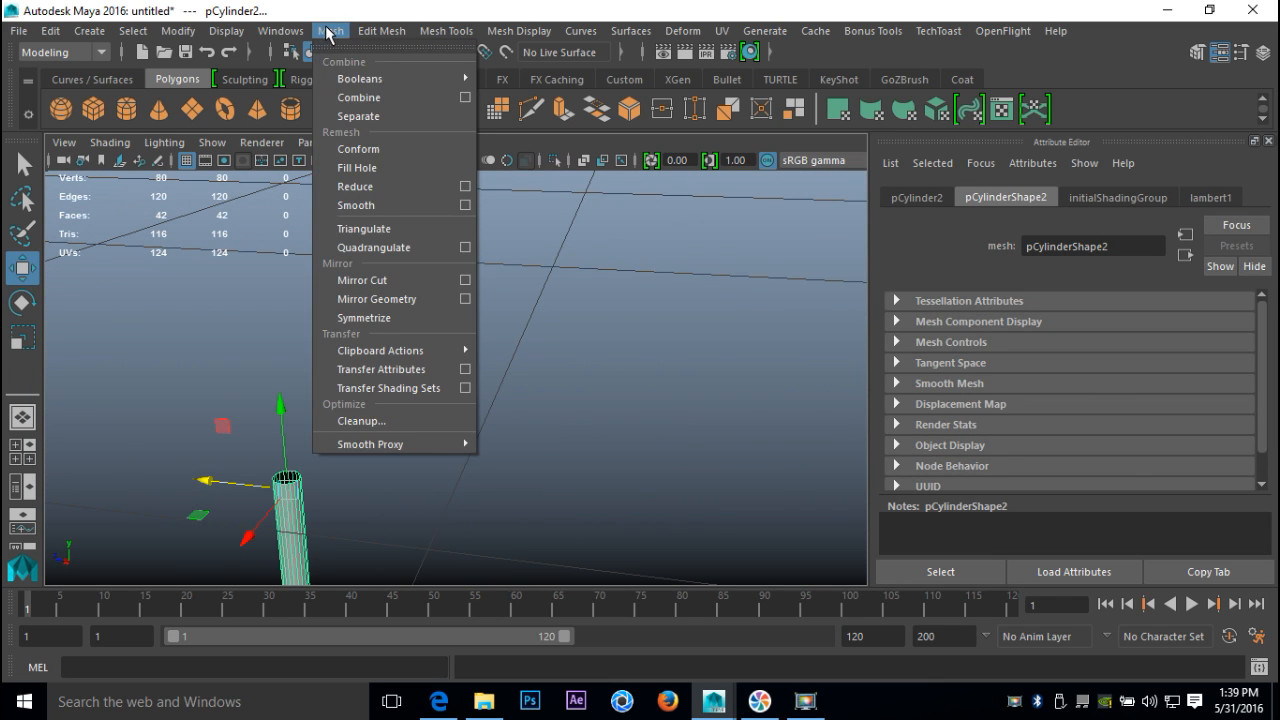
click(392, 99)
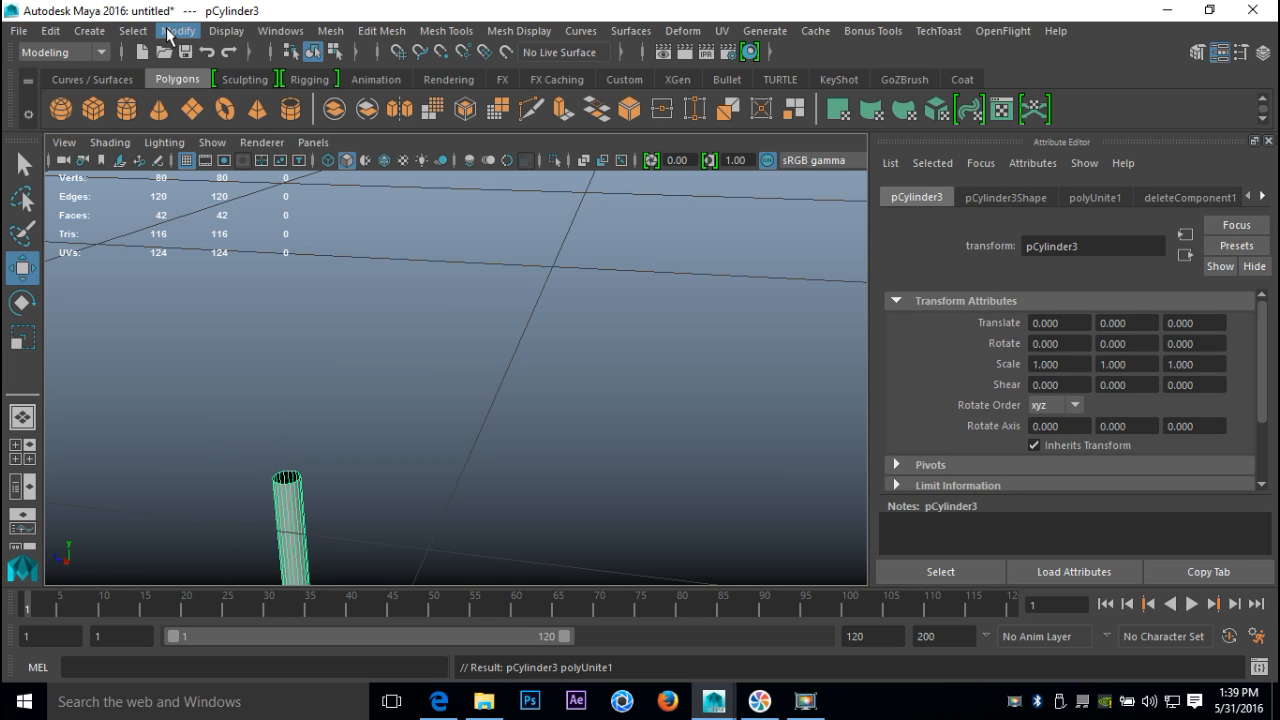
Center the pivot of the combined pipe mesh
click(172, 31)
click(223, 150)
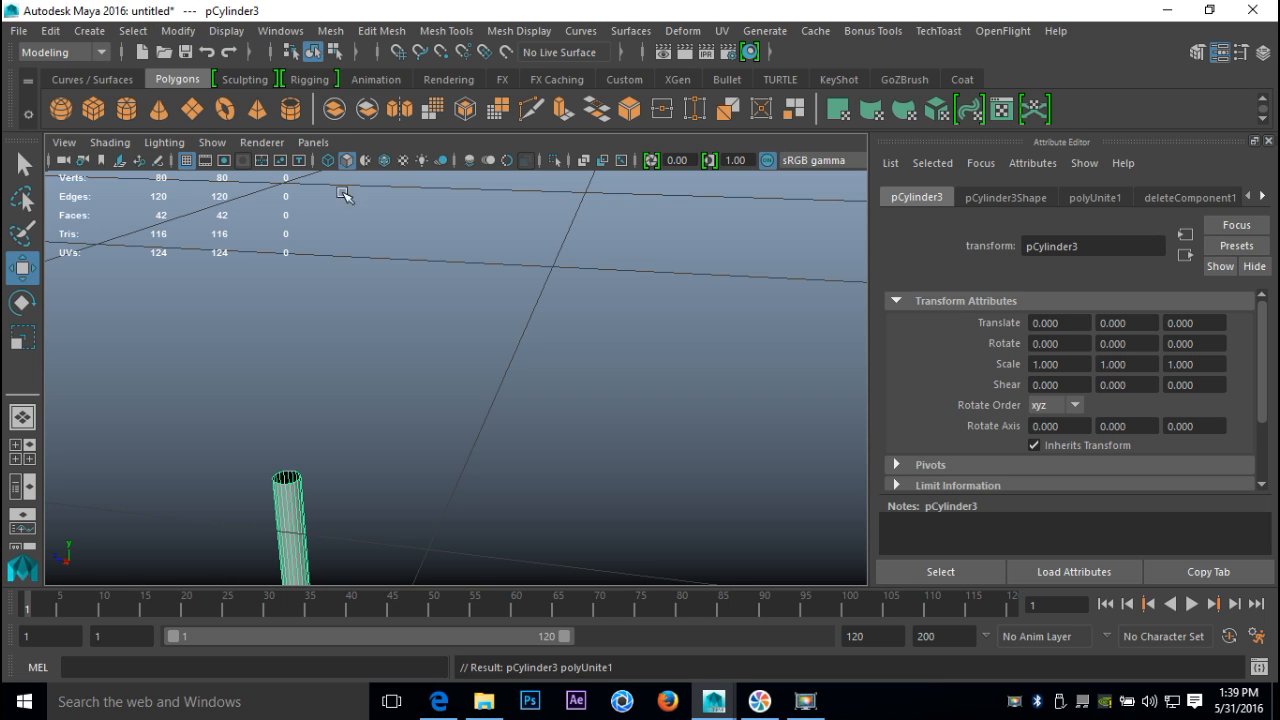
key(F9)
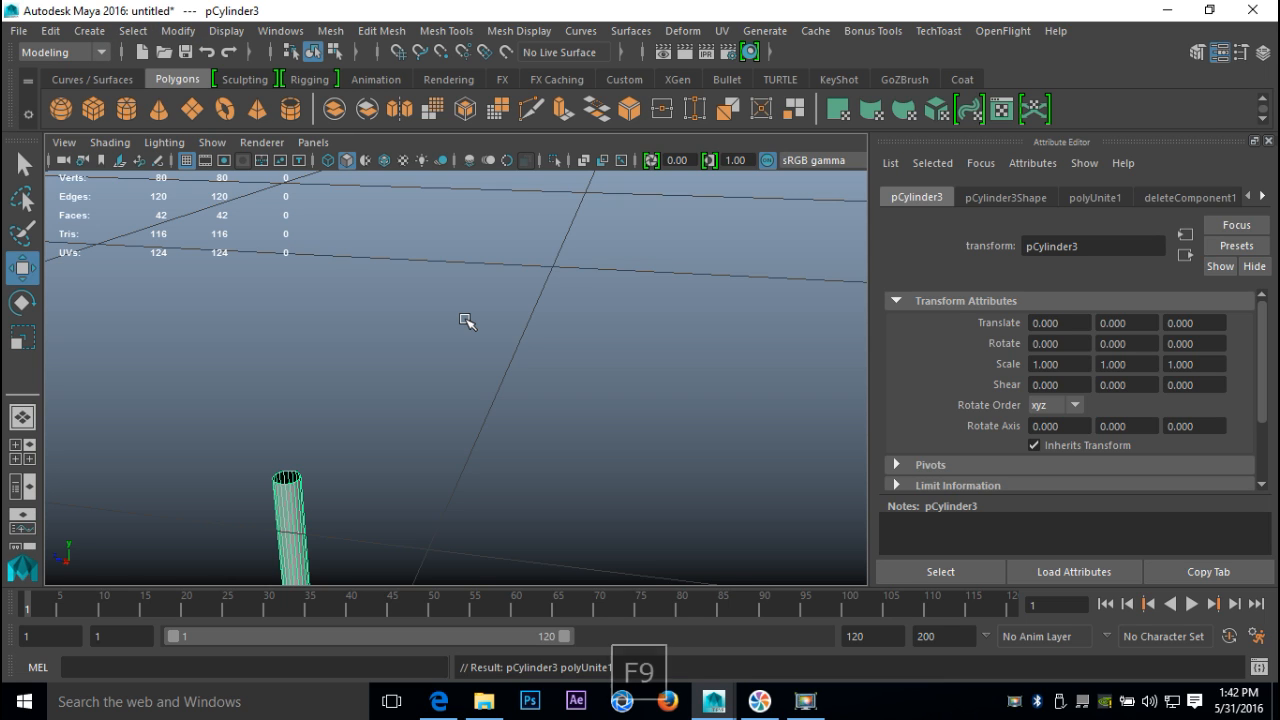
Select the border edge loops around the long vertical pipe's open top and the short cylinder's facing open end
scroll(560, 374, down, 4)
click(390, 441)
click(364, 464)
alt+drag(400, 495, 413, 489)
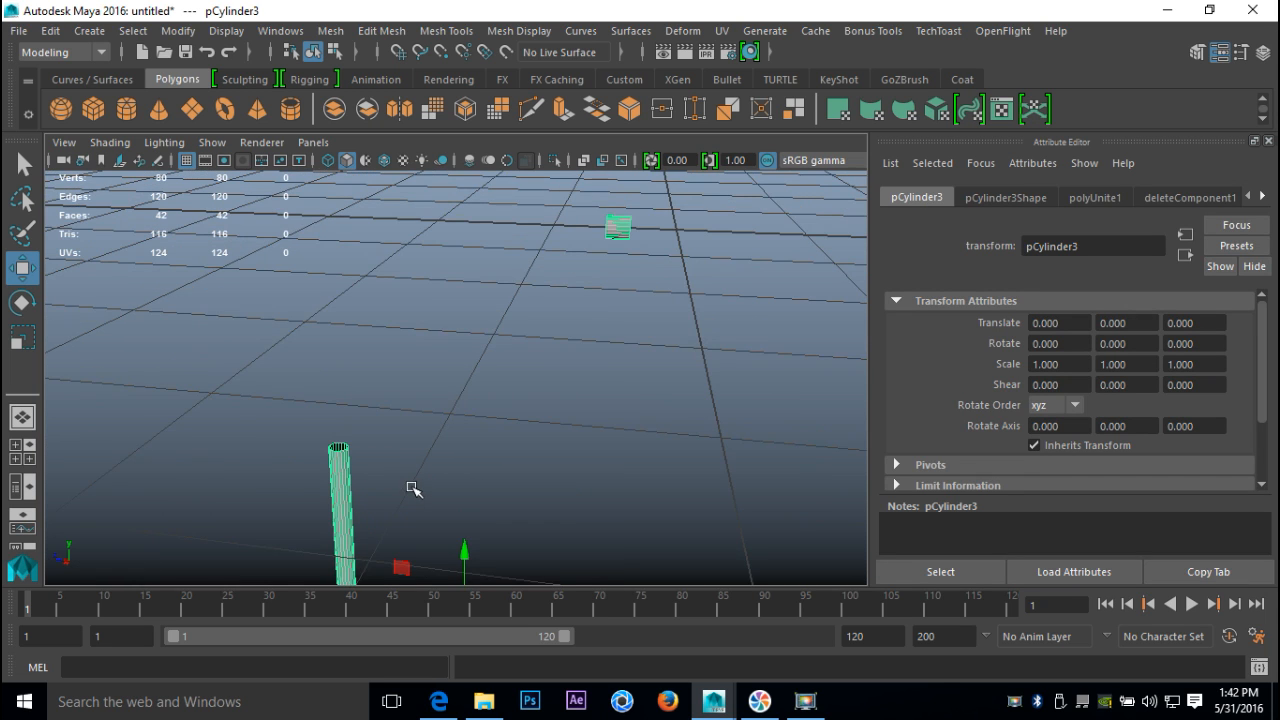
alt+drag(407, 433, 508, 349)
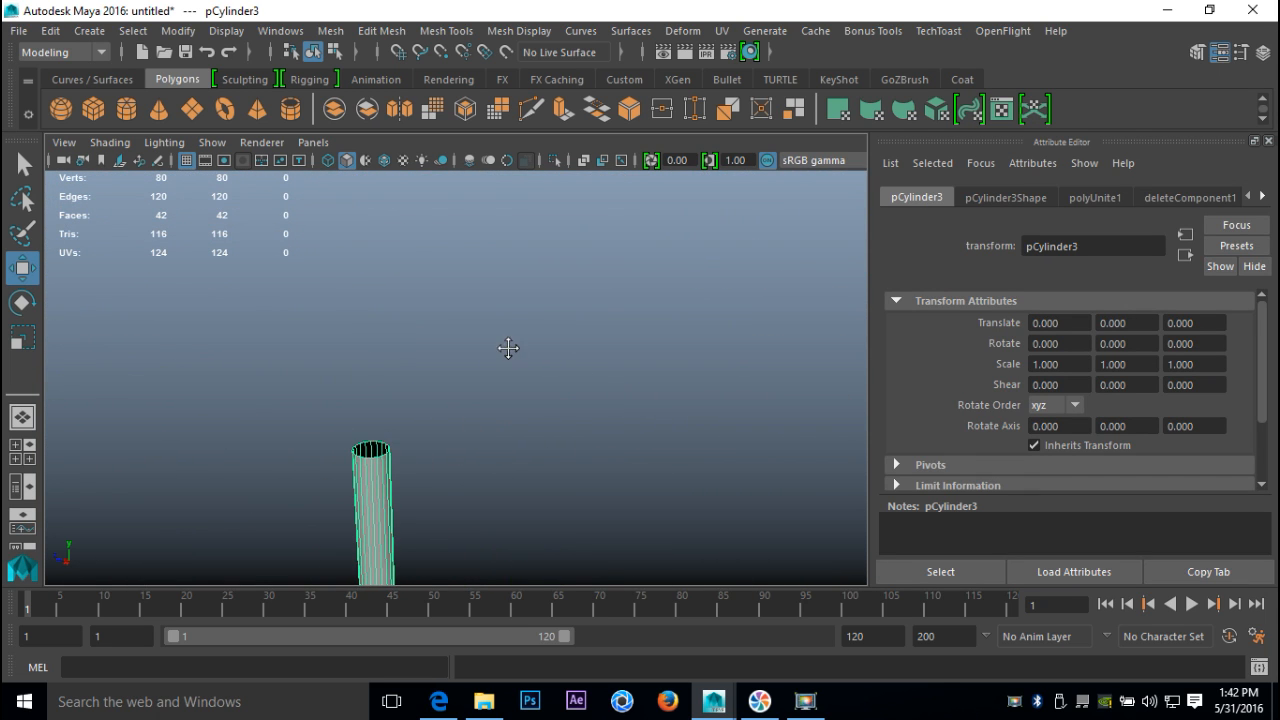
right_drag(370, 455, 357, 152)
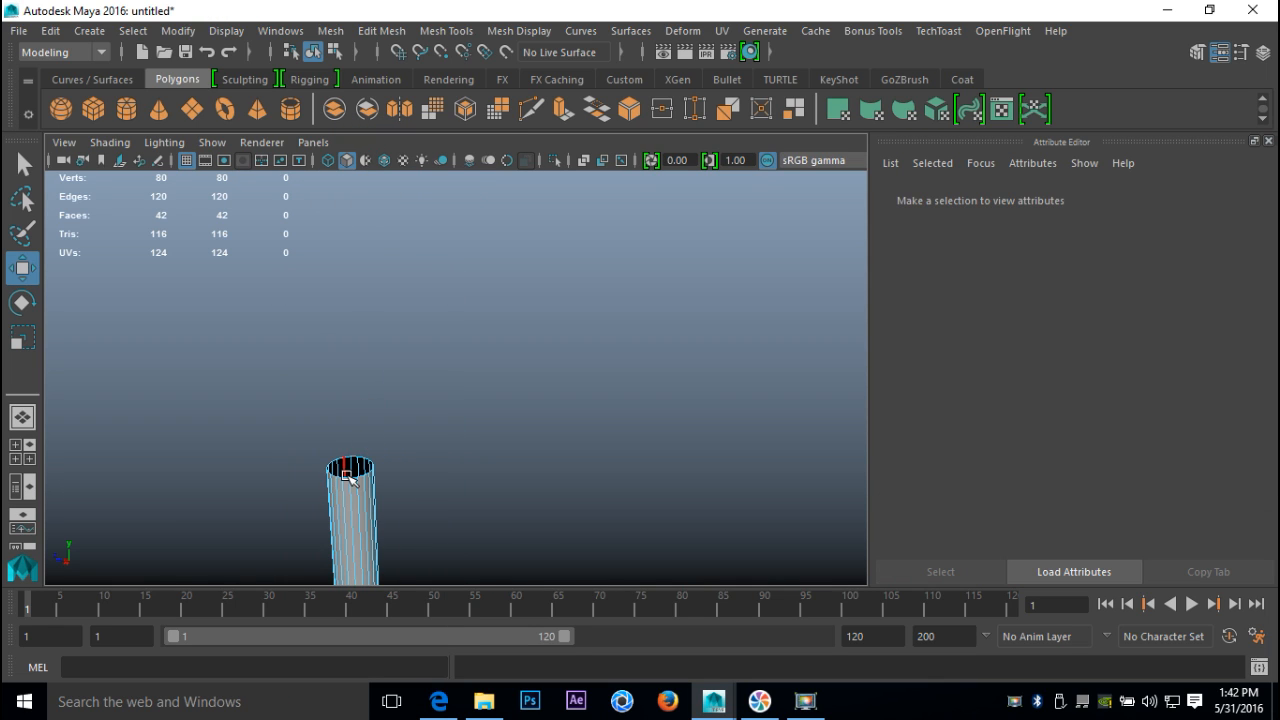
double_click(350, 478)
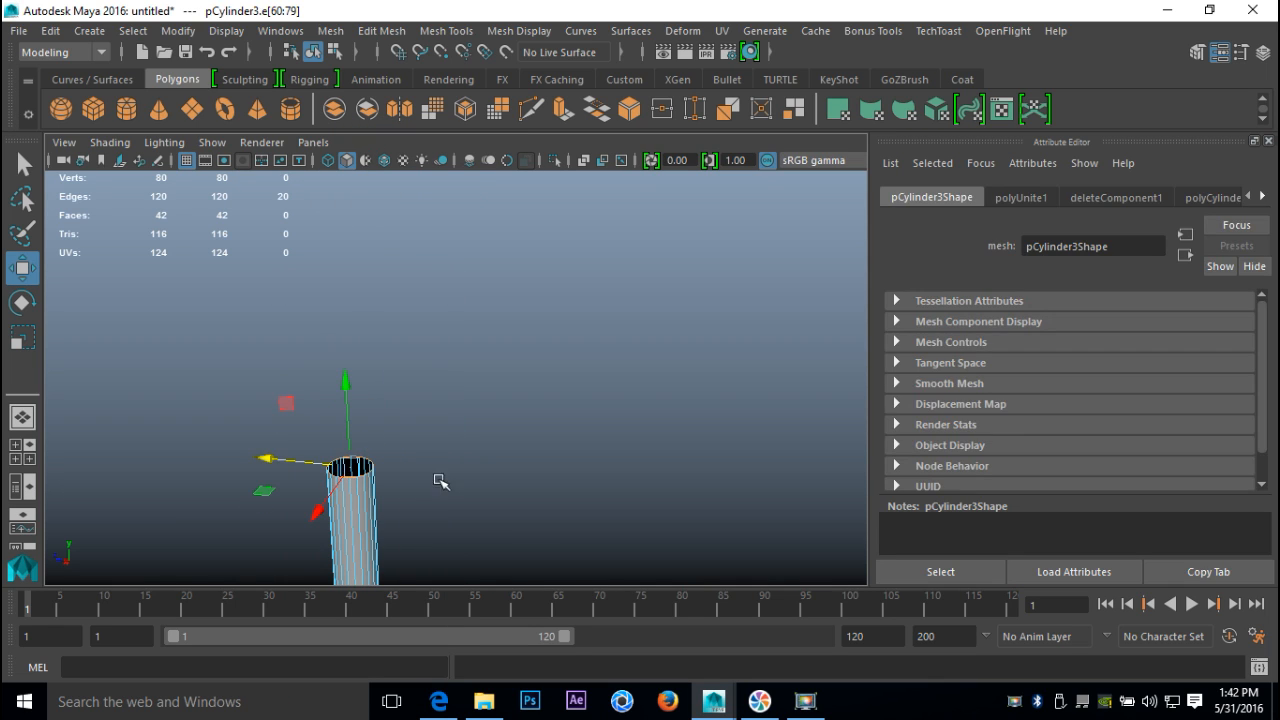
alt+drag(608, 374, 335, 537)
scroll(417, 466, down, 10)
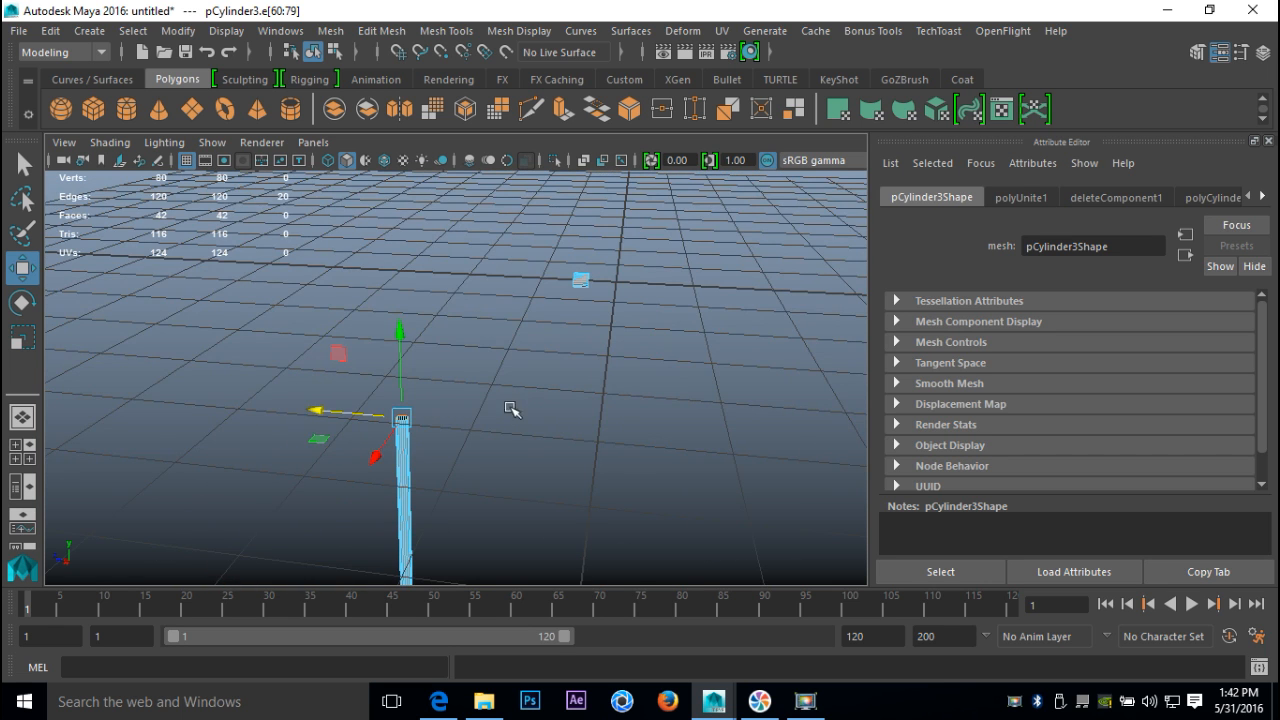
scroll(476, 462, up, 4)
alt+drag(444, 432, 514, 397)
alt+drag(418, 388, 714, 414)
alt+middle_drag(480, 388, 698, 429)
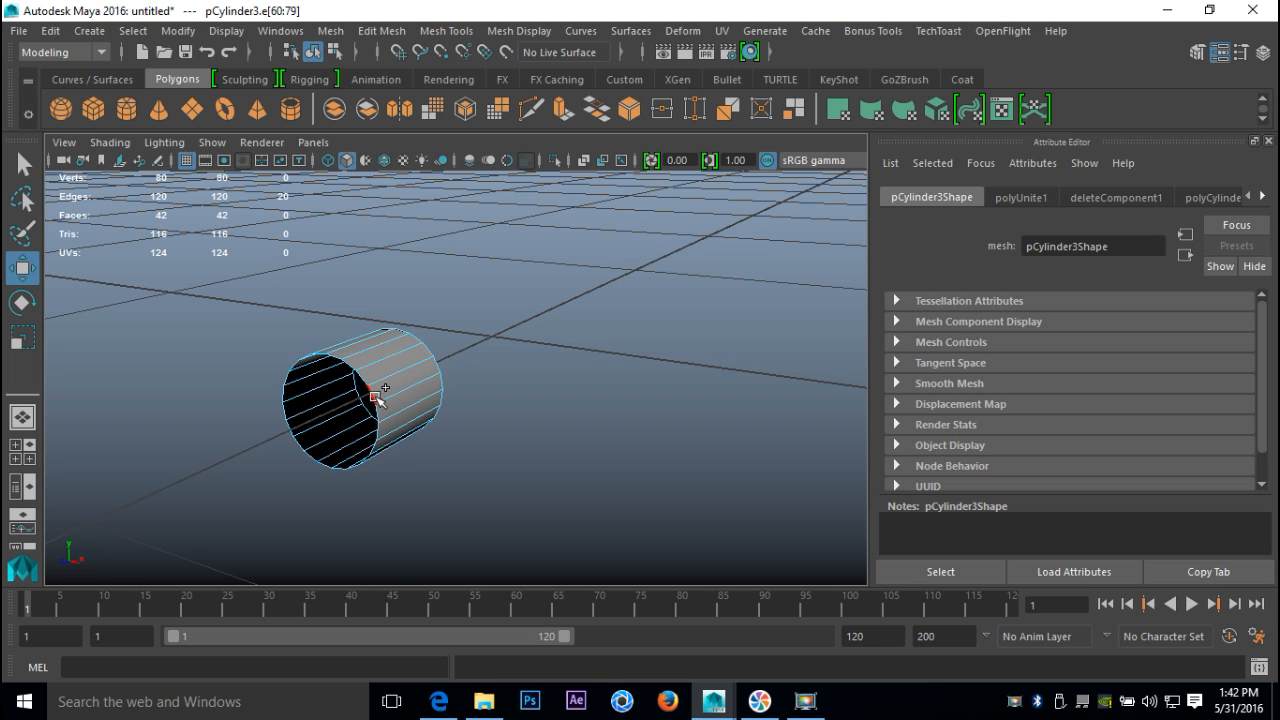
Bridge the two selected edge loops using the Smooth path + curve type with 10 divisions
click(383, 33)
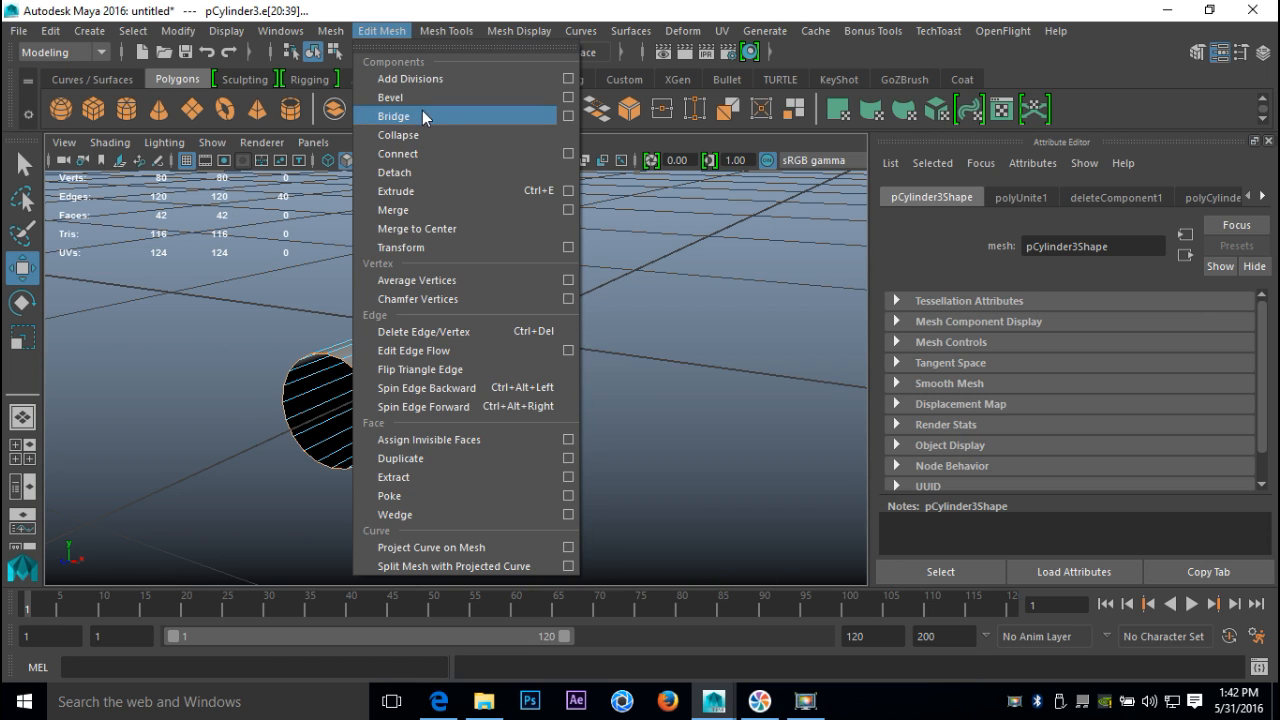
click(569, 117)
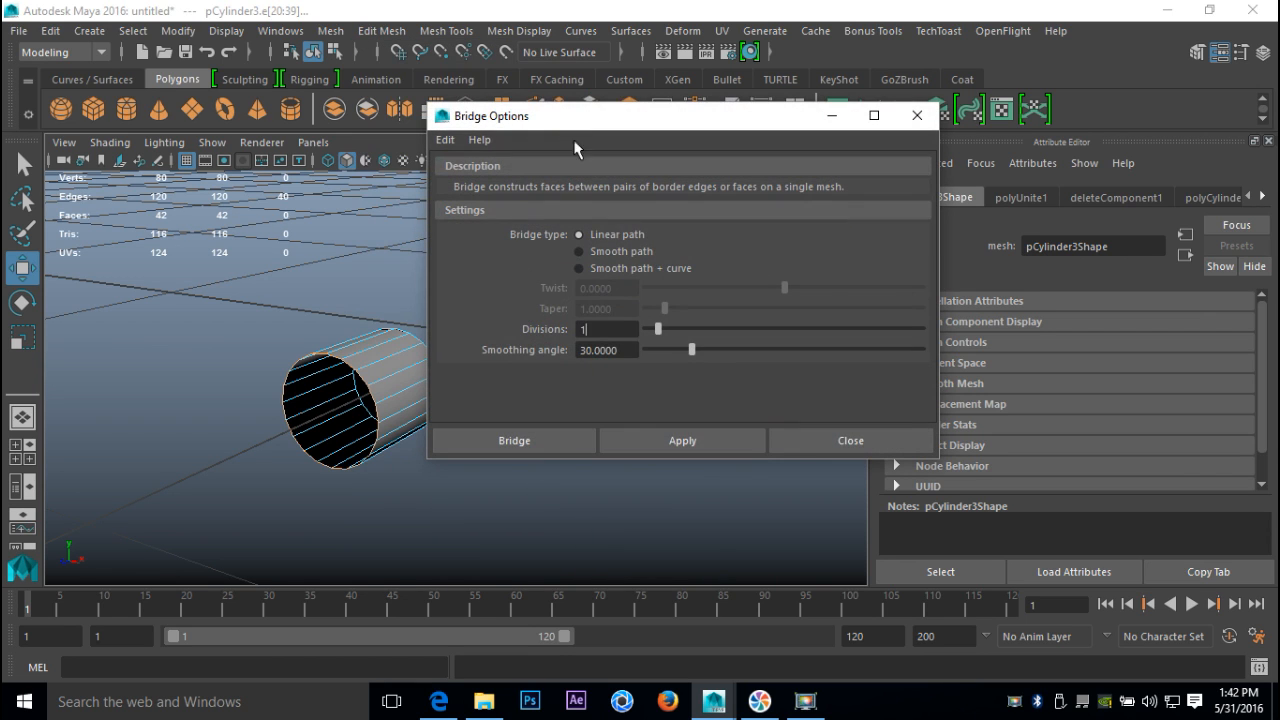
click(578, 269)
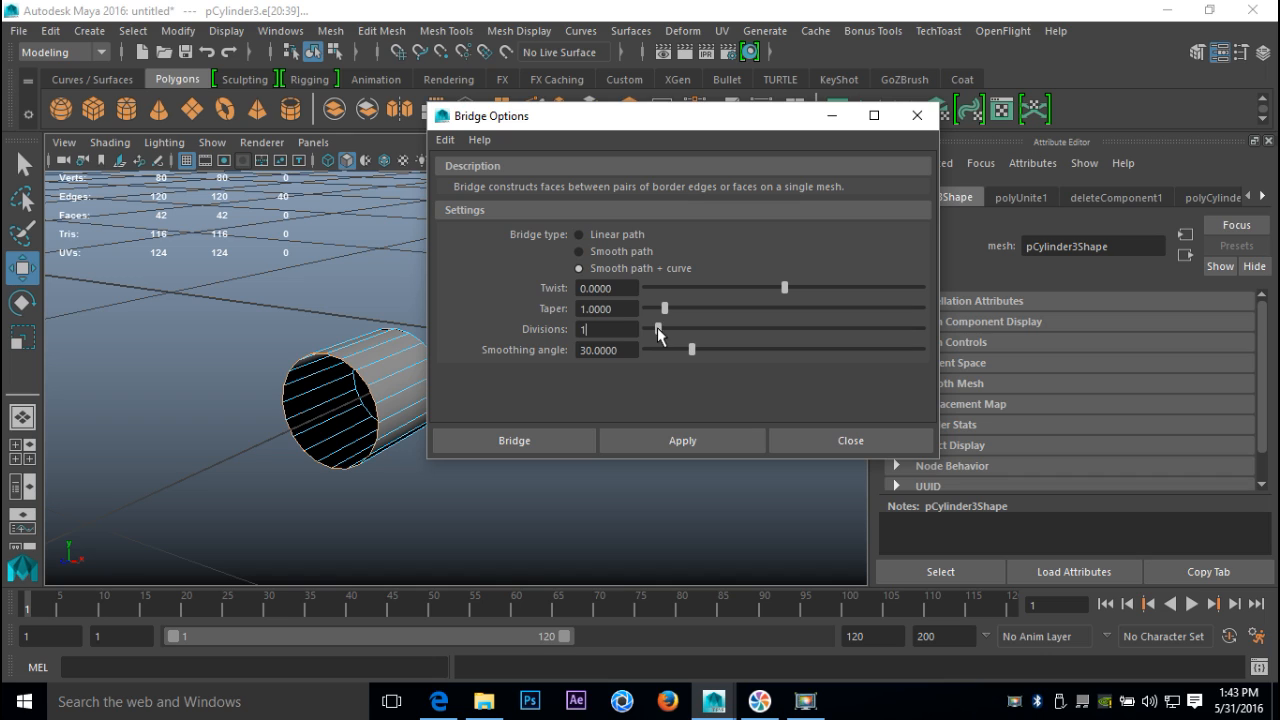
drag(713, 329, 754, 342)
click(542, 442)
Select the bottom ring of vertices on the vertical pipe and raise it along Y to shorten the pipe
scroll(560, 417, down, 10)
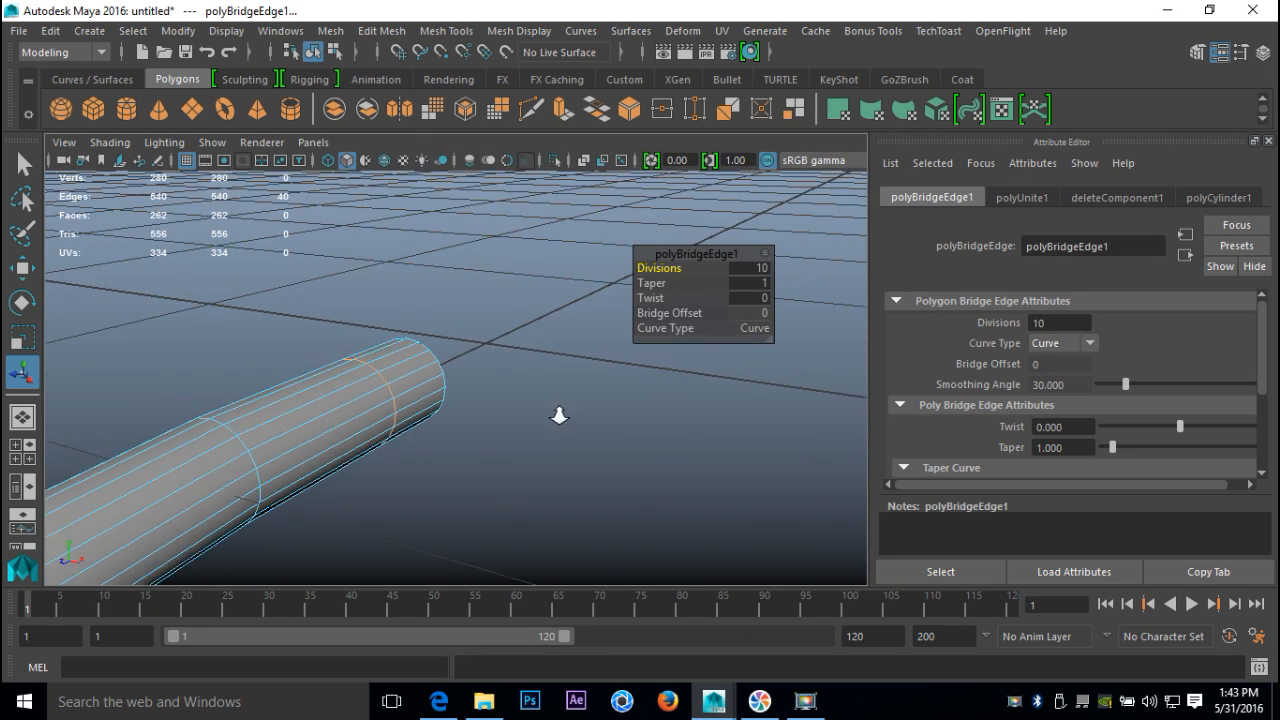
alt+drag(520, 432, 434, 306)
mouse_move(434, 306)
alt+middle_down()
mouse_move(374, 371)
mouse_move(370, 319)
mouse_move(434, 314)
alt+middle_up()
alt+drag(434, 314, 463, 340)
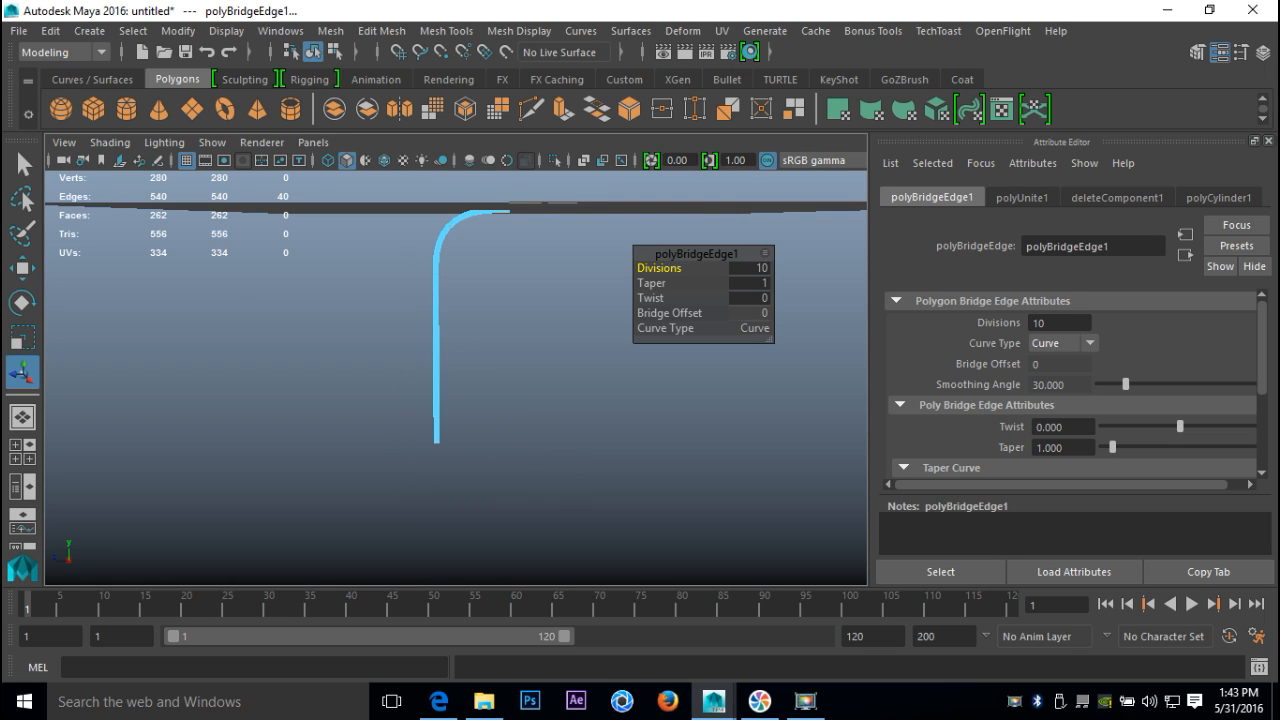
scroll(522, 458, up, 5)
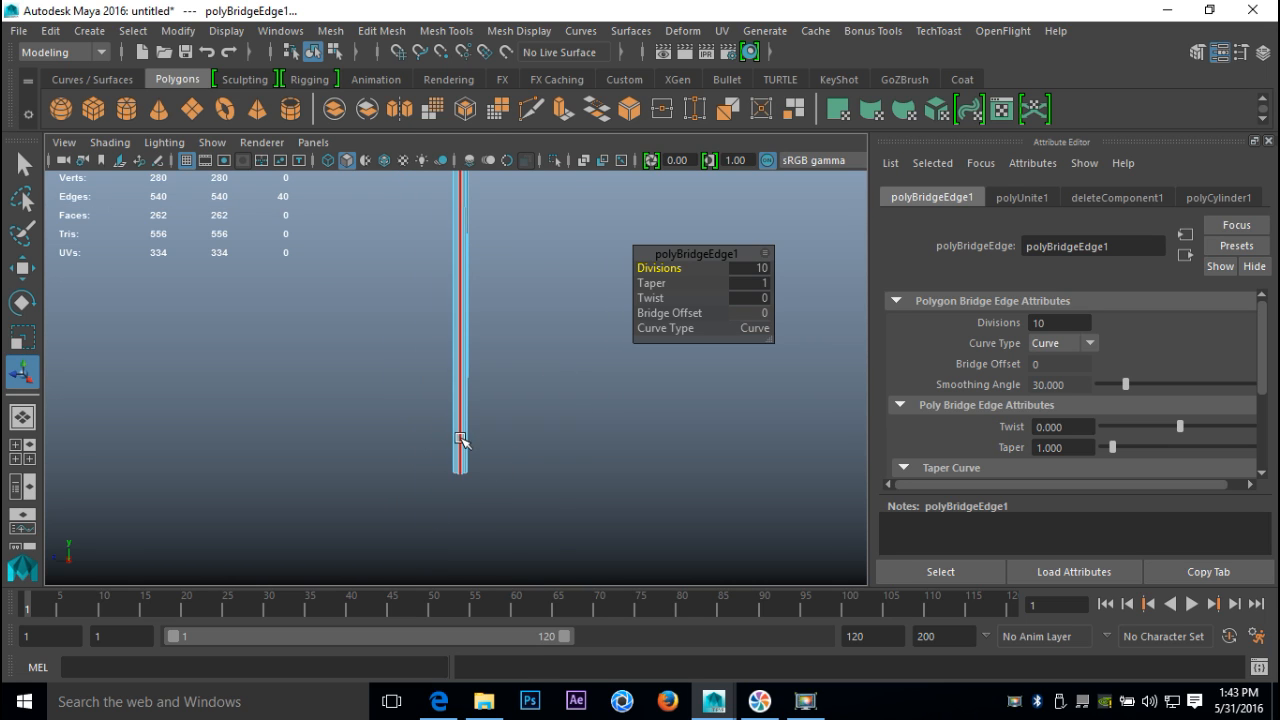
right_drag(463, 444, 369, 180)
drag(394, 440, 535, 525)
alt+drag(574, 431, 563, 523)
key(w)
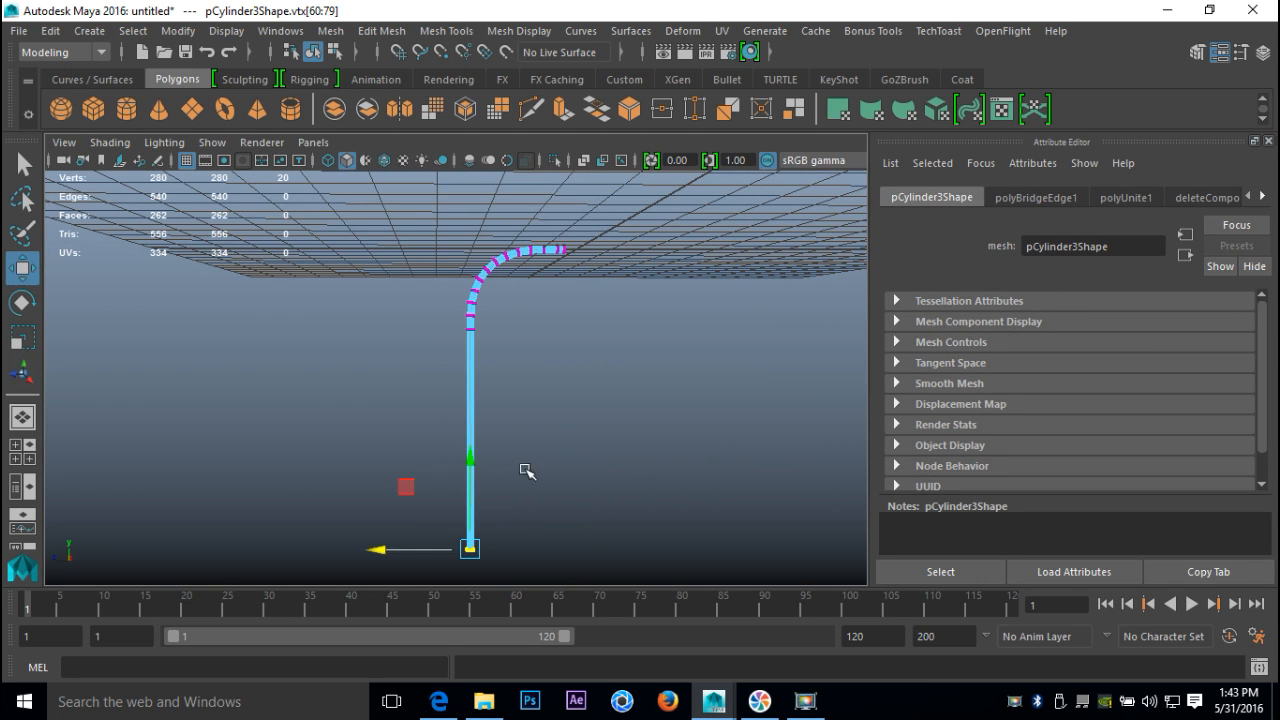
drag(469, 463, 476, 342)
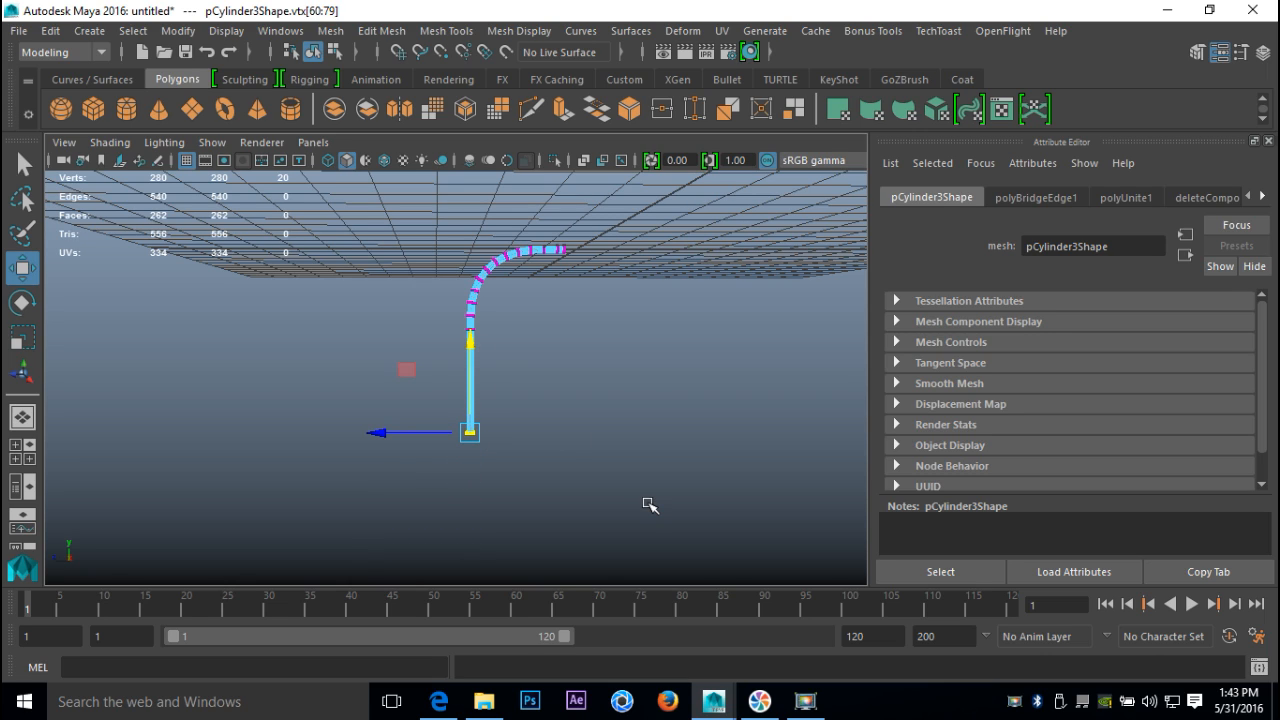
Return the bent pipe to object mode and select the whole object
alt+drag(682, 475, 493, 498)
right_drag(395, 311, 420, 283)
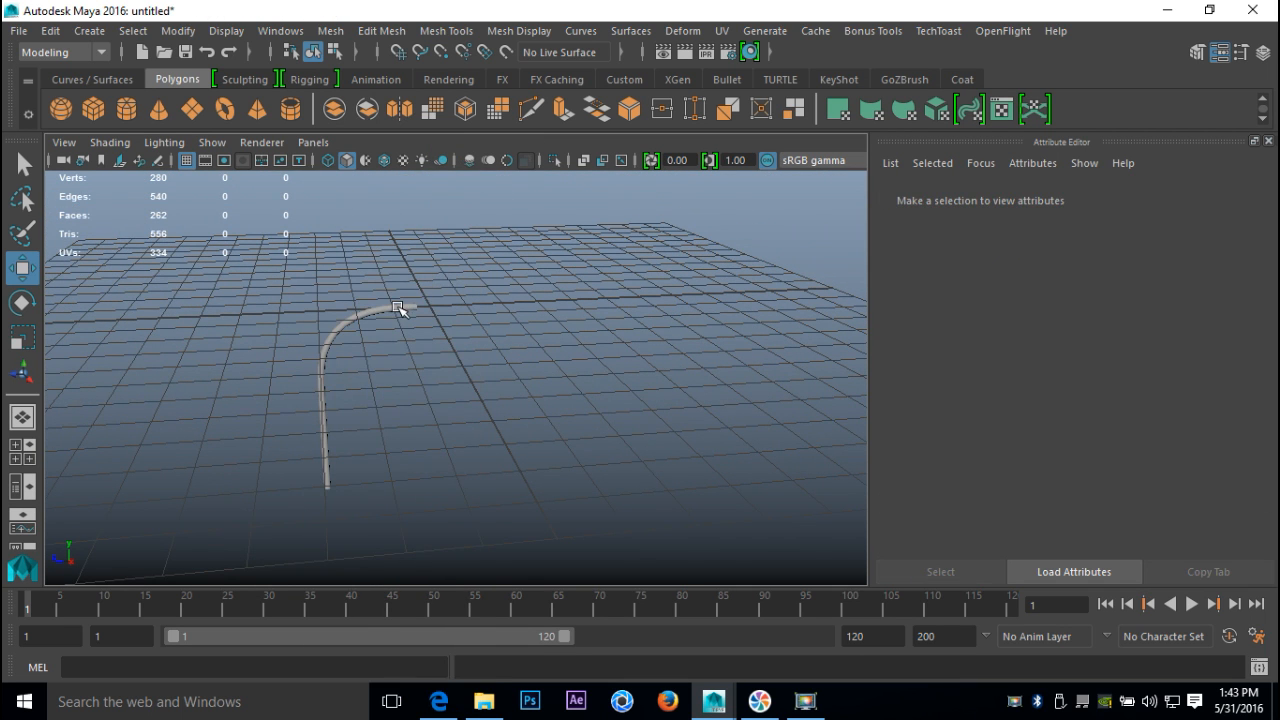
click(398, 309)
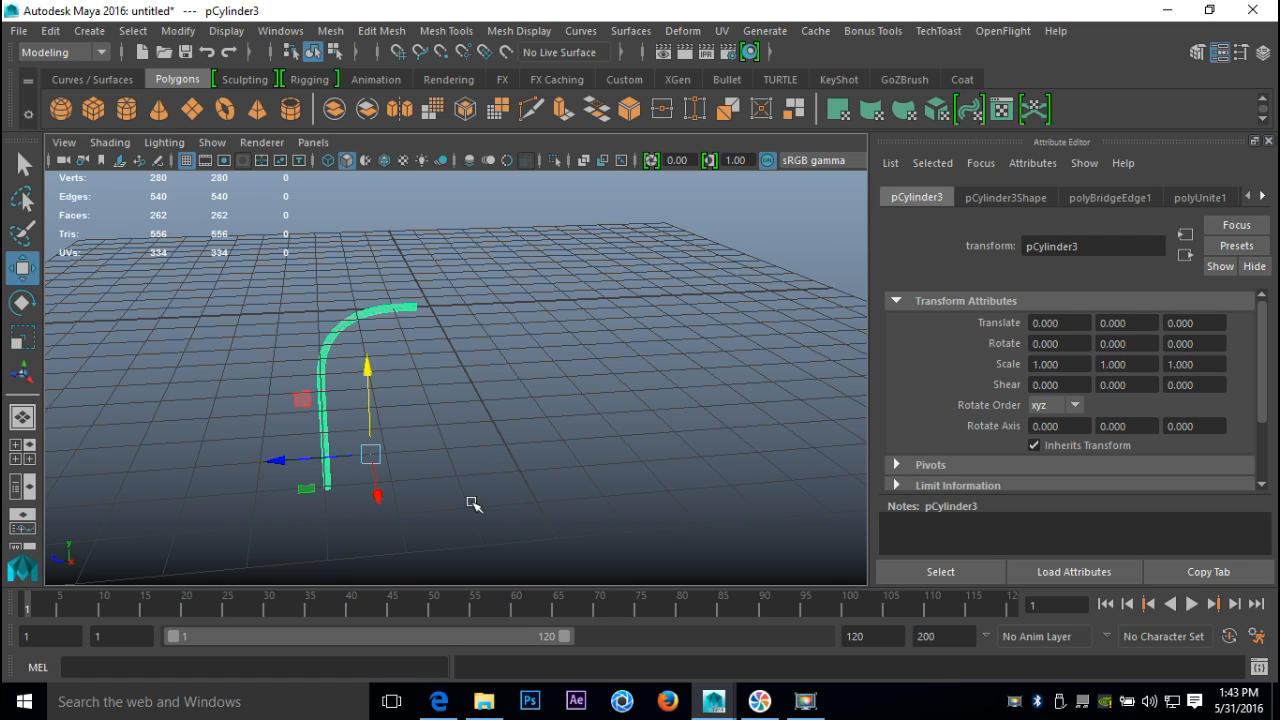
In the top view, move the bent pipe's pivot along Z to the grid's center with grid snapping
alt+drag(530, 408, 498, 465)
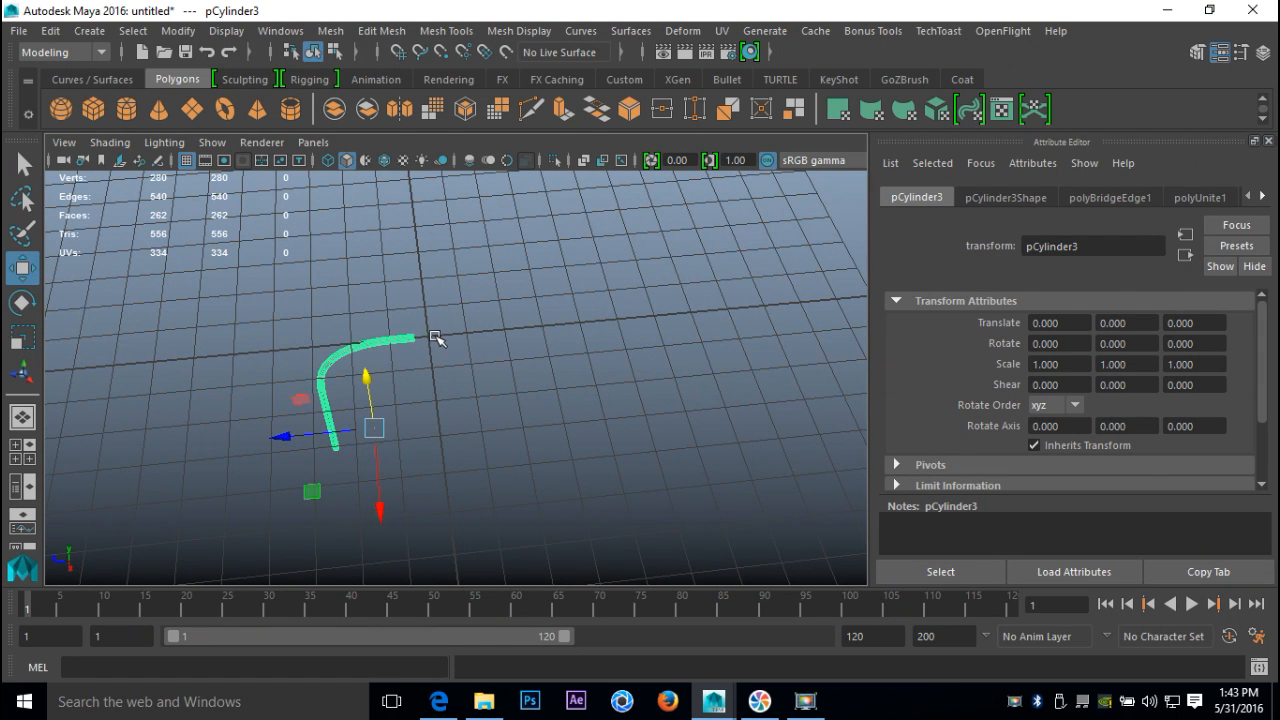
click(16, 444)
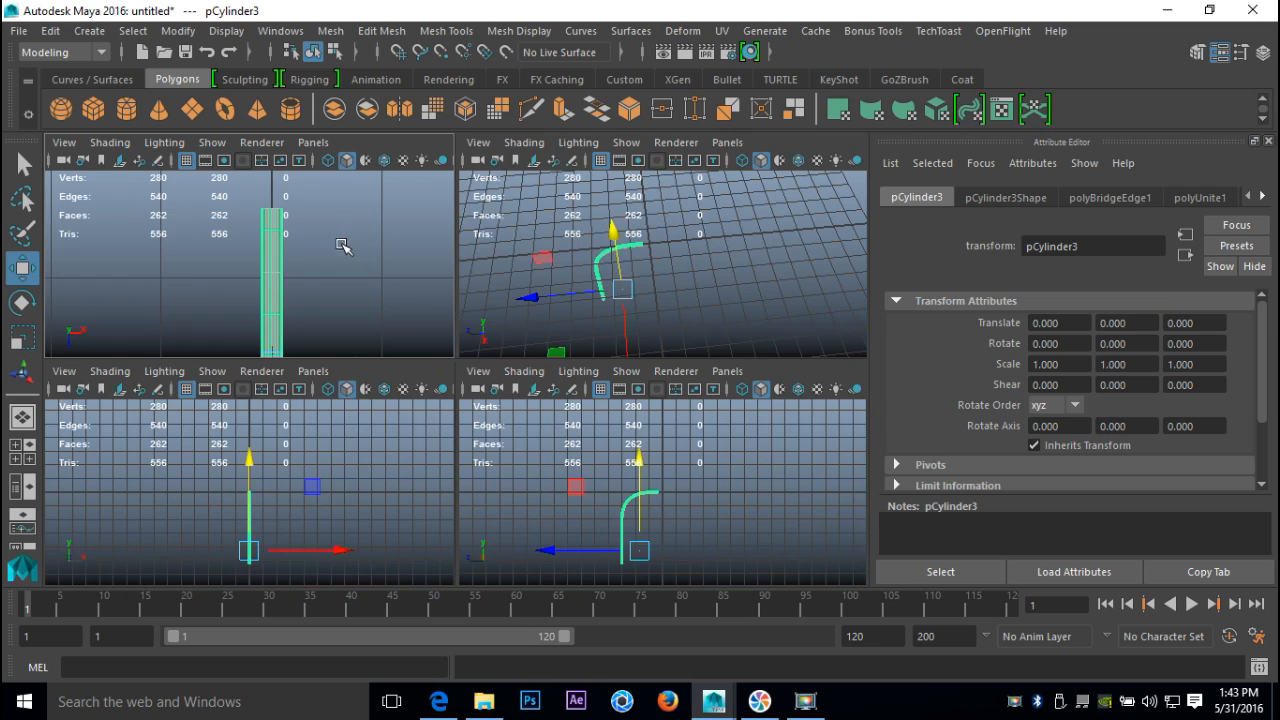
key(space)
scroll(551, 400, down, 3)
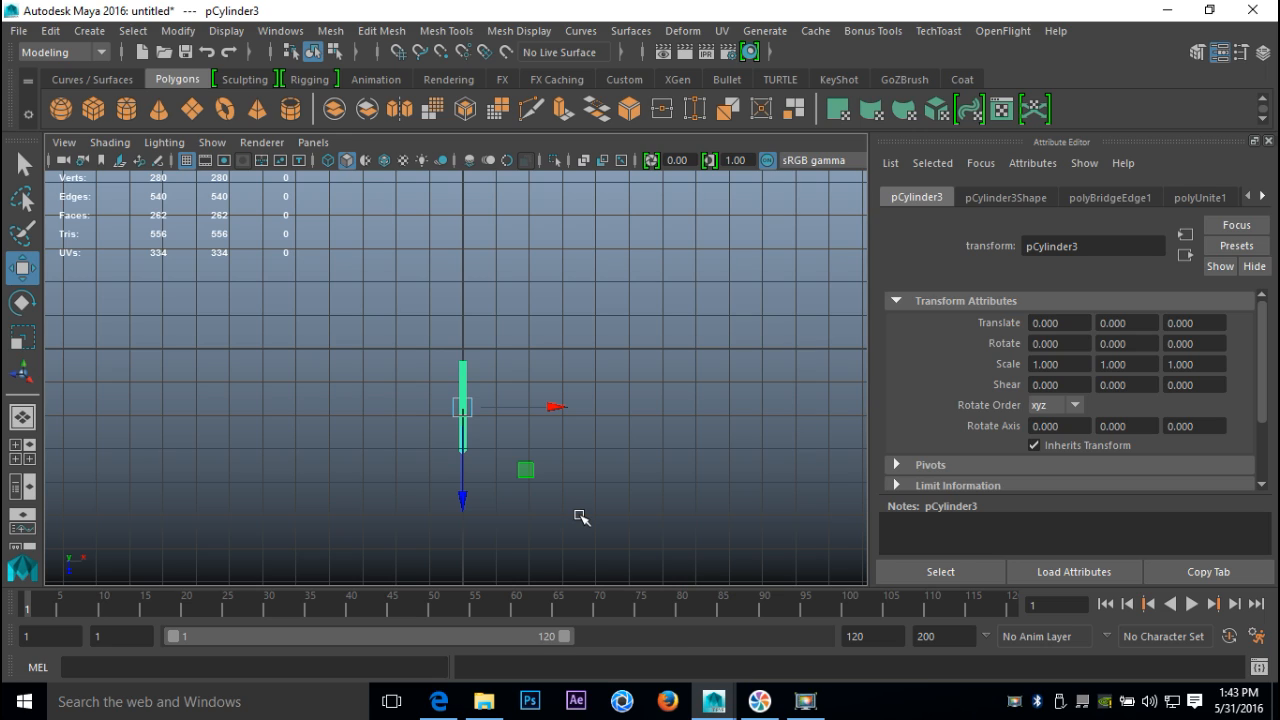
key(Insert)
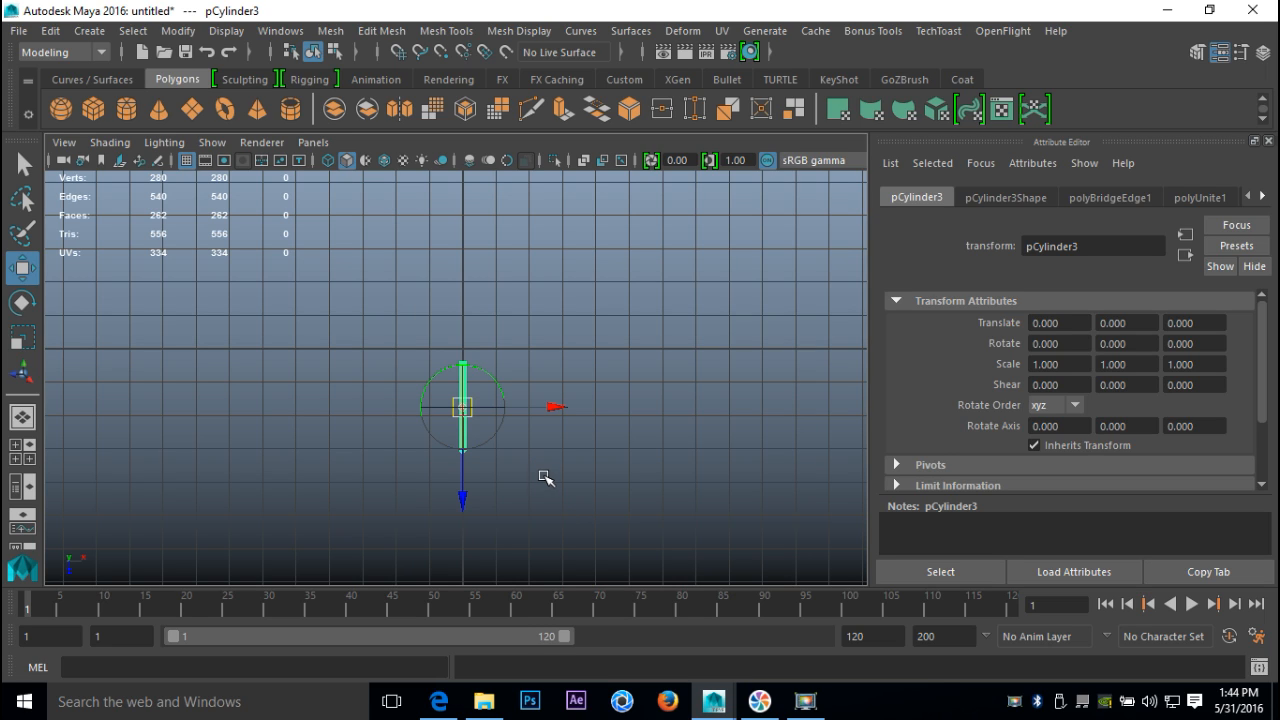
key(x)
drag(465, 505, 493, 348)
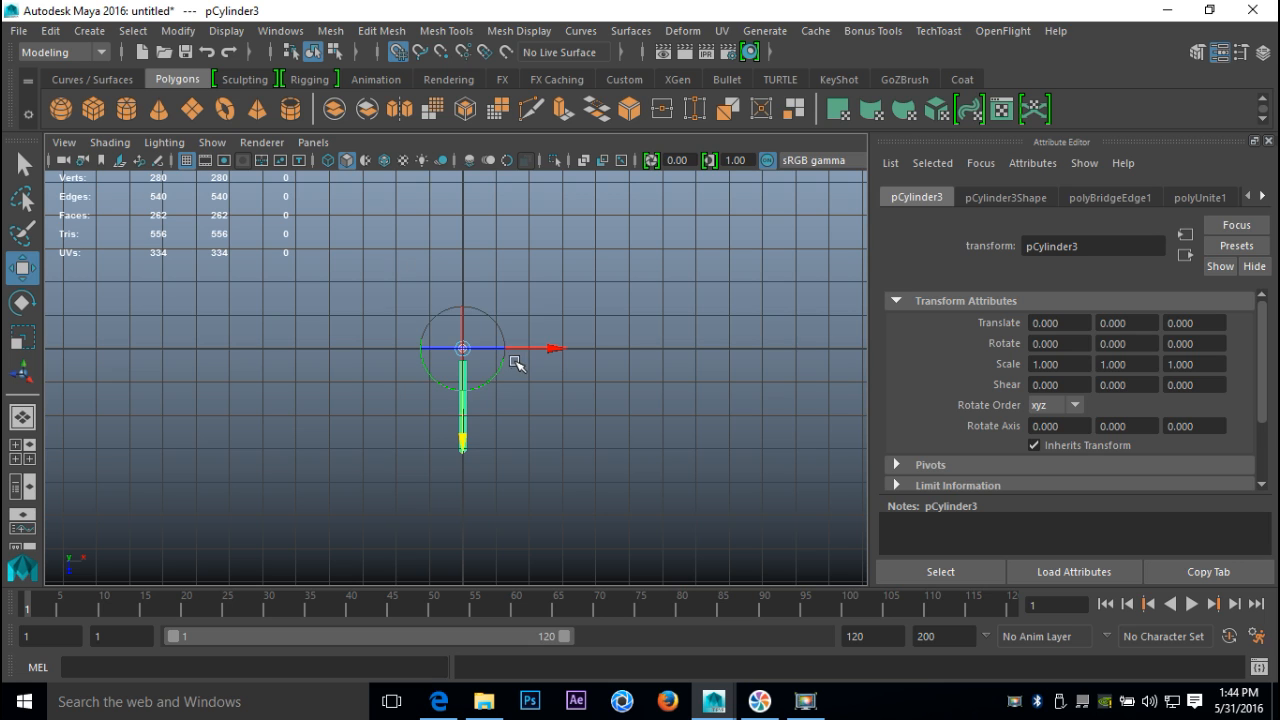
In the side view, snap the pivot up along Y to the grid line level with the pipe's horizontal end
click(30, 450)
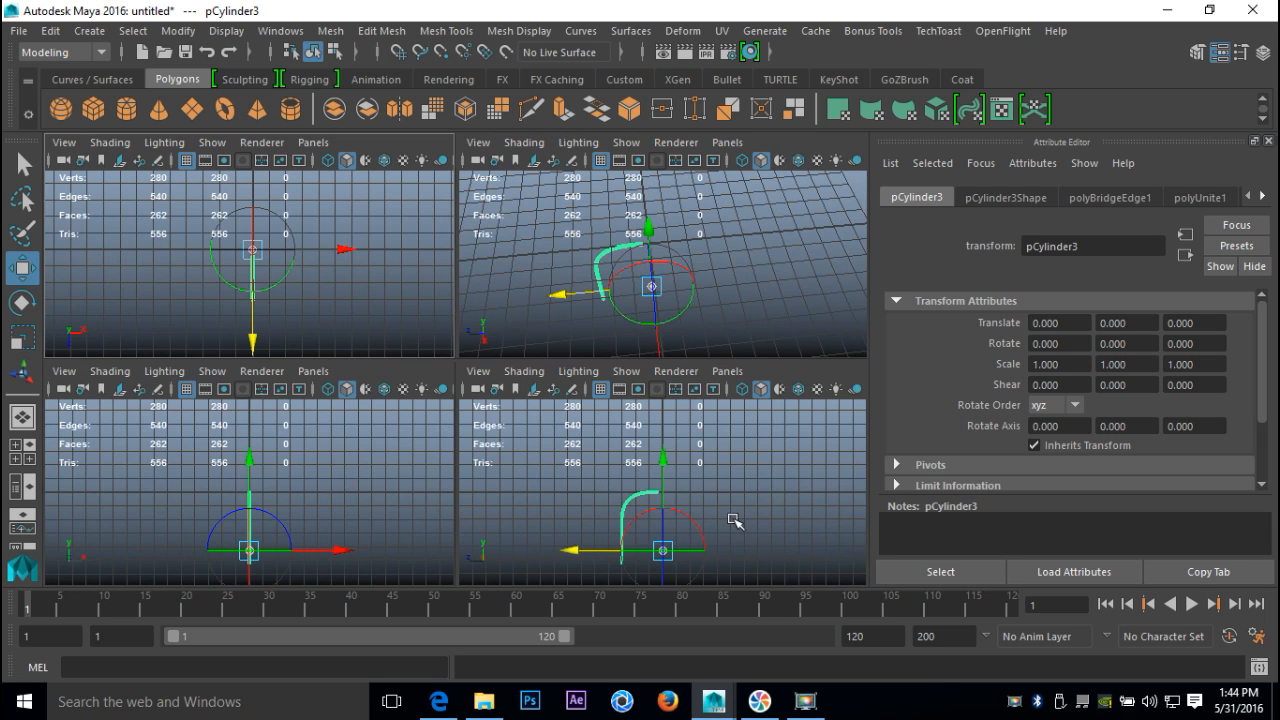
key(space)
key(x)
drag(466, 402, 460, 374)
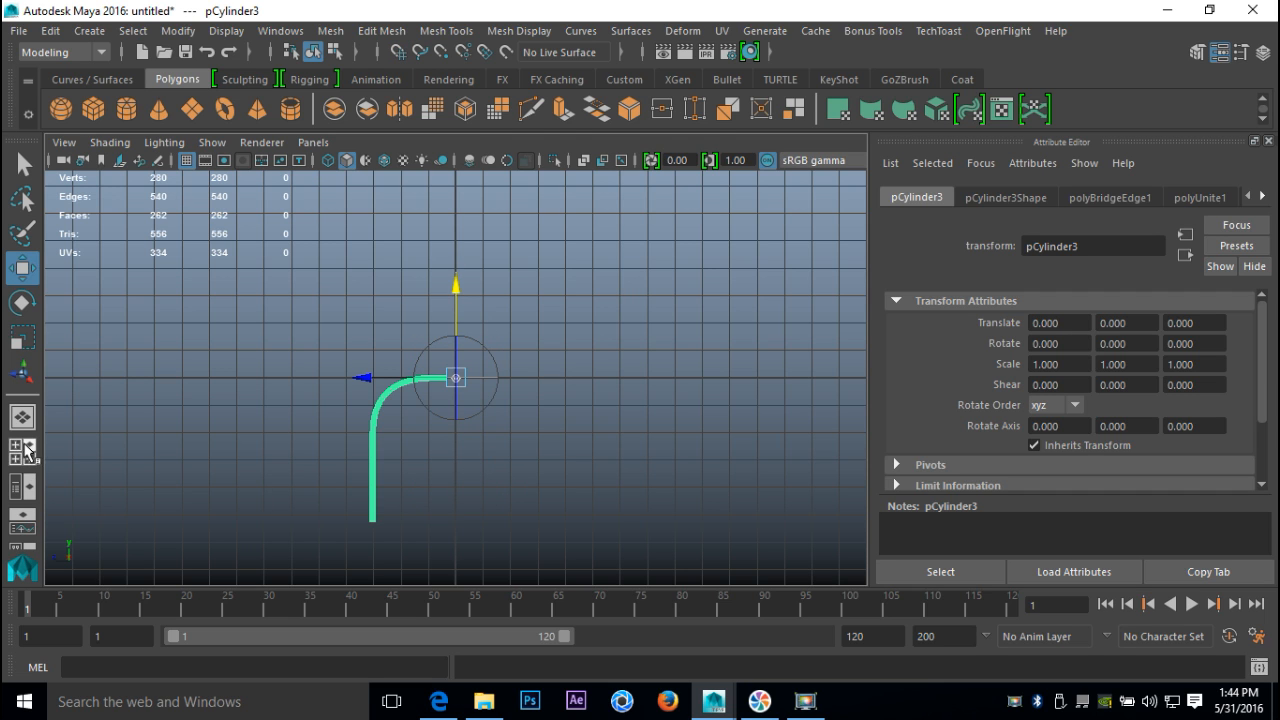
Duplicate the bent pipe in the top view and rotate the copy -15 degrees about the Y axis
click(30, 450)
key(space)
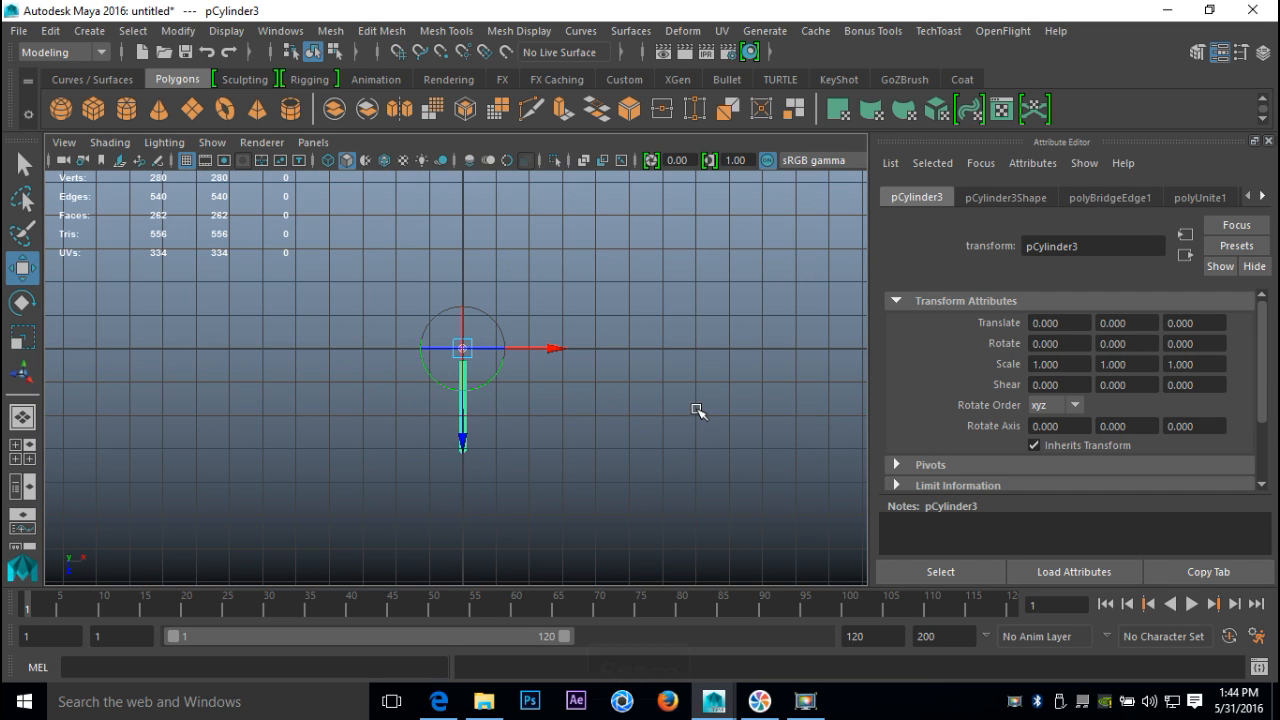
key(ctrl+d)
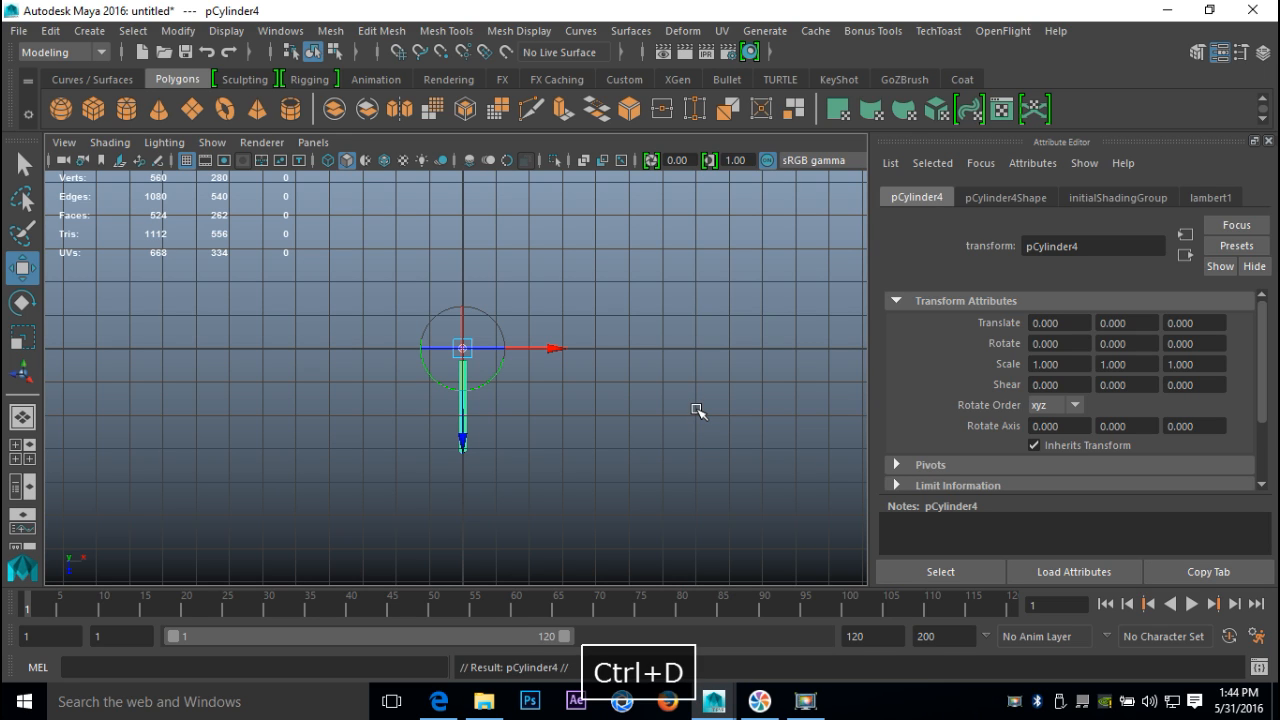
key(e)
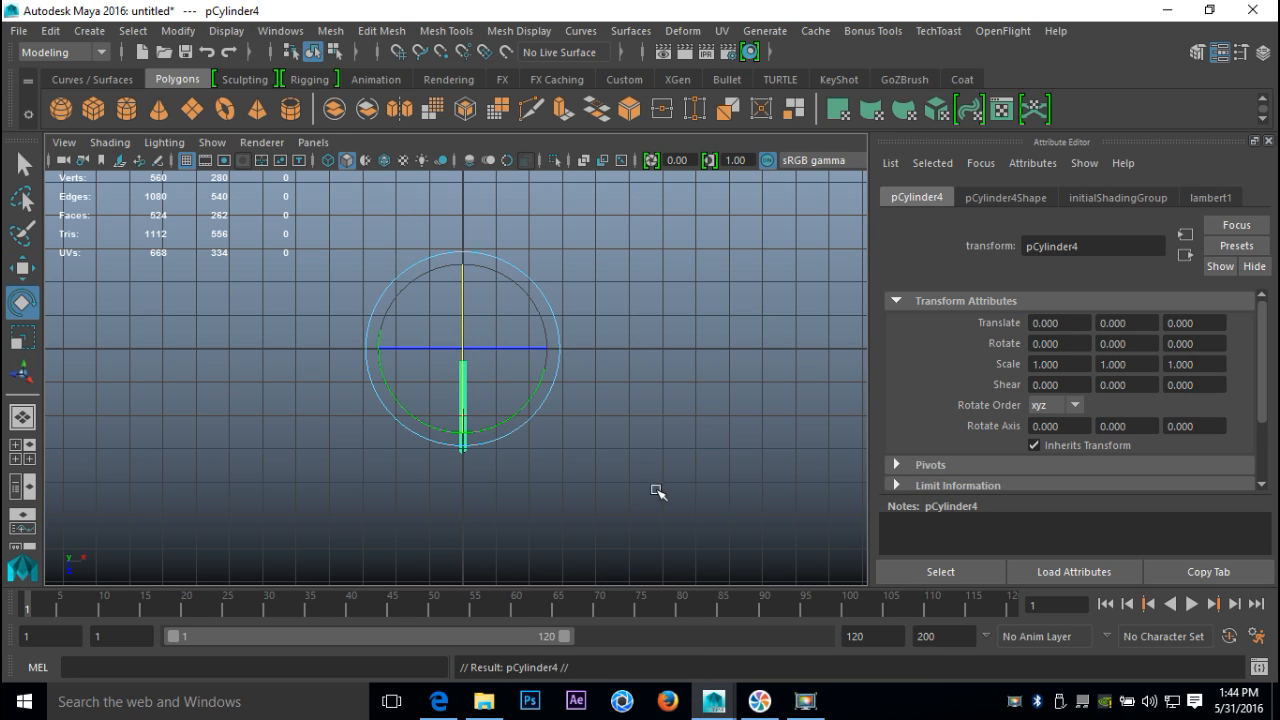
drag(525, 421, 497, 442)
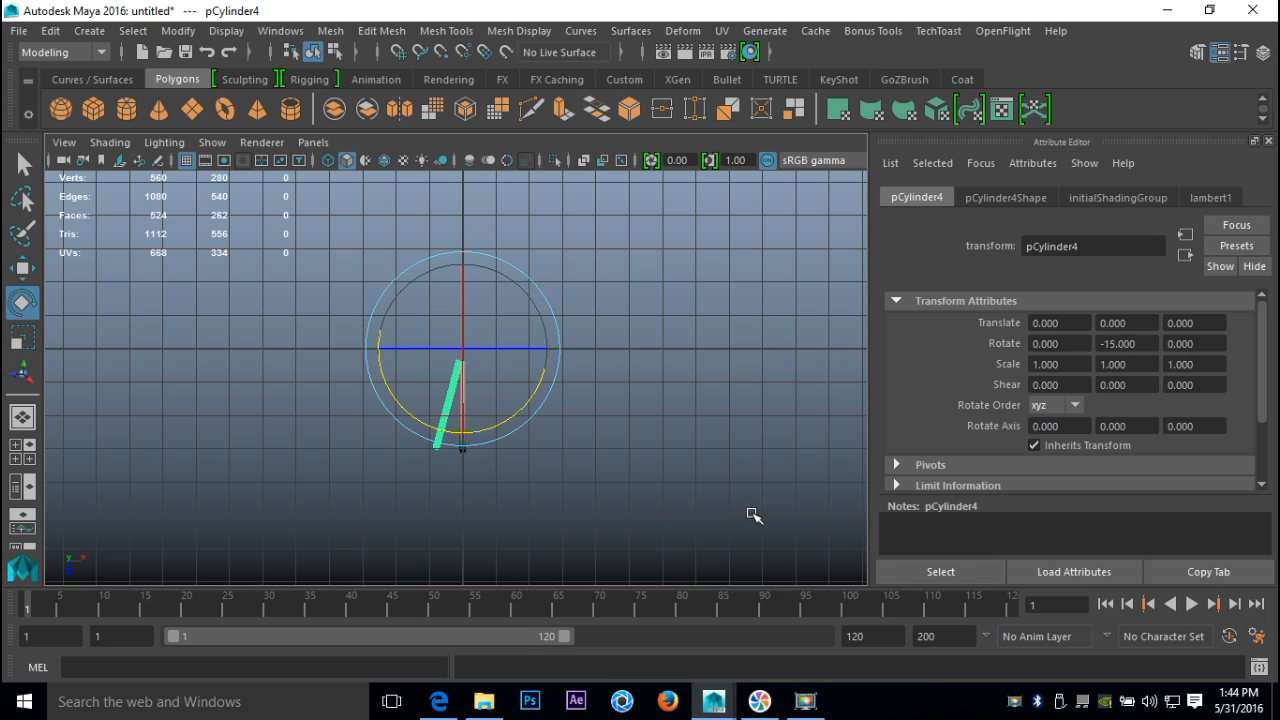
Repeat the duplicate with its -15 degree Y rotation until the bent pipes form a full ring around the origin
key(shift+d)
key(shift+d)
key(shift+d)
key(shift+d)
key(shift+d)
key(shift+d)
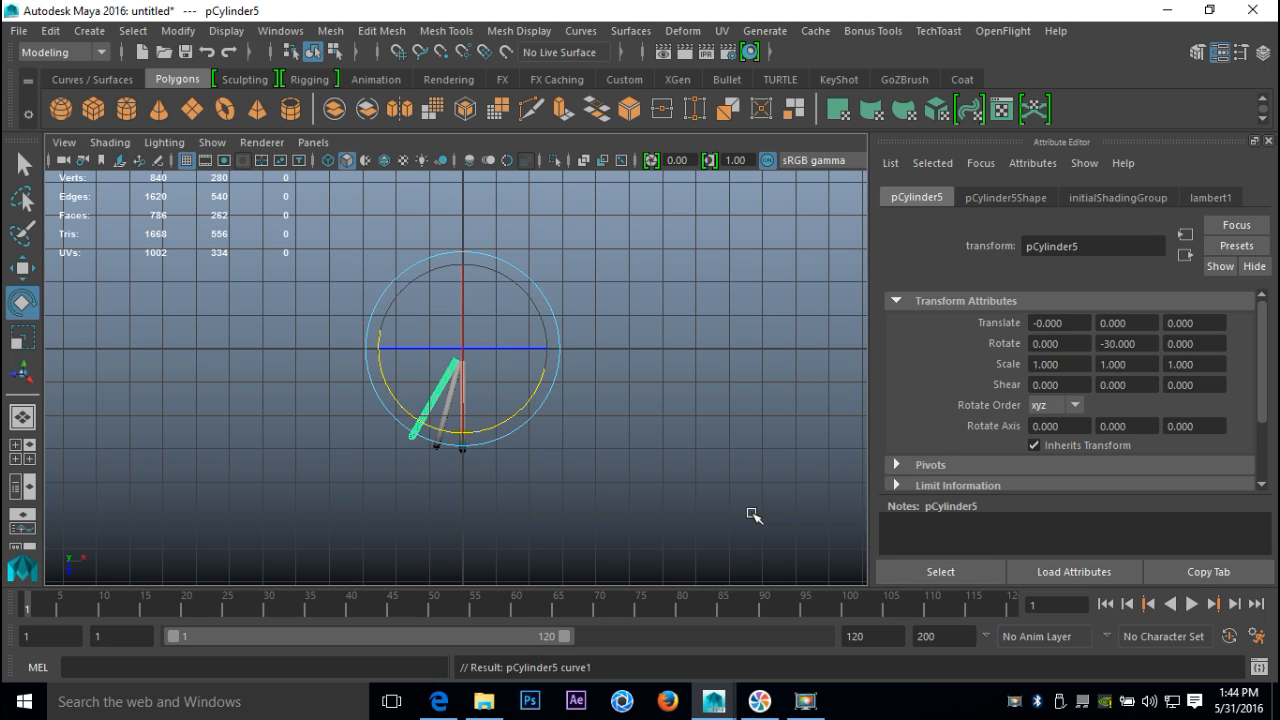
key(shift+d)
key(shift+d)
key(shift+d)
key(shift+d)
key(shift+d)
key(shift+d)
key(shift+d)
key(shift+d)
key(shift+d)
key(shift+d)
key(shift+d)
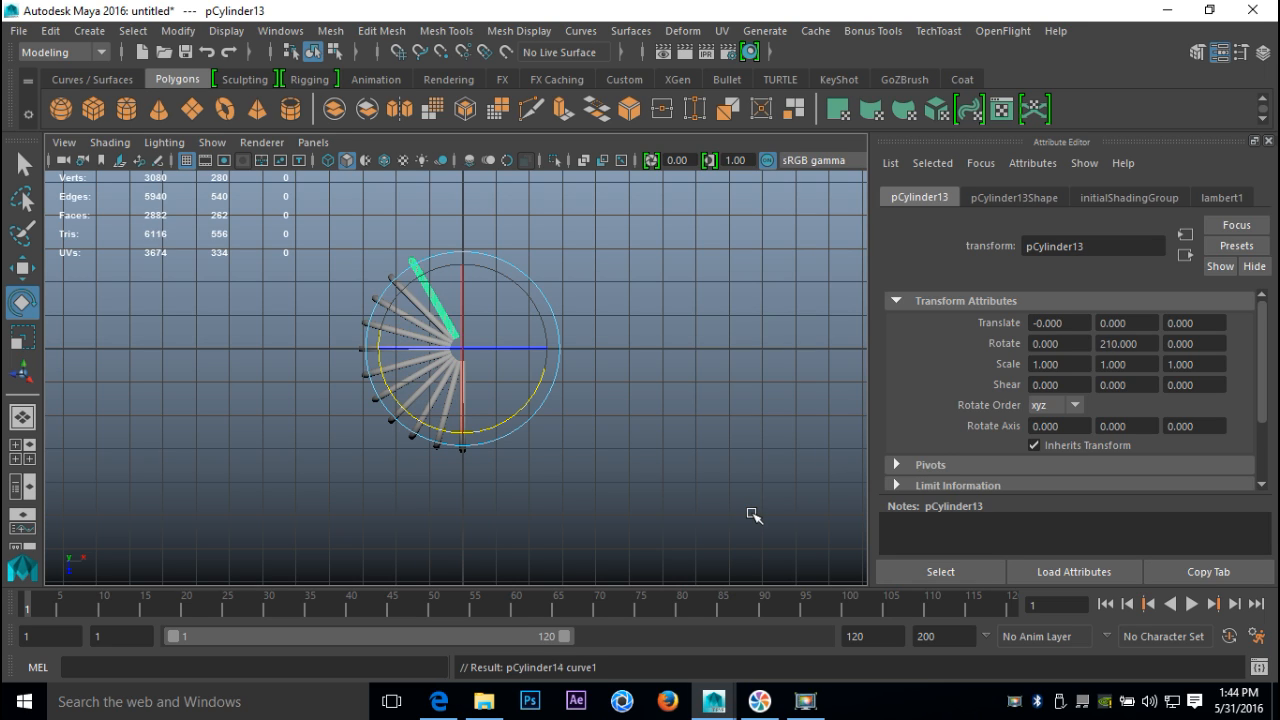
key(shift+d)
key(shift+d)
key(shift+d)
key(shift+d)
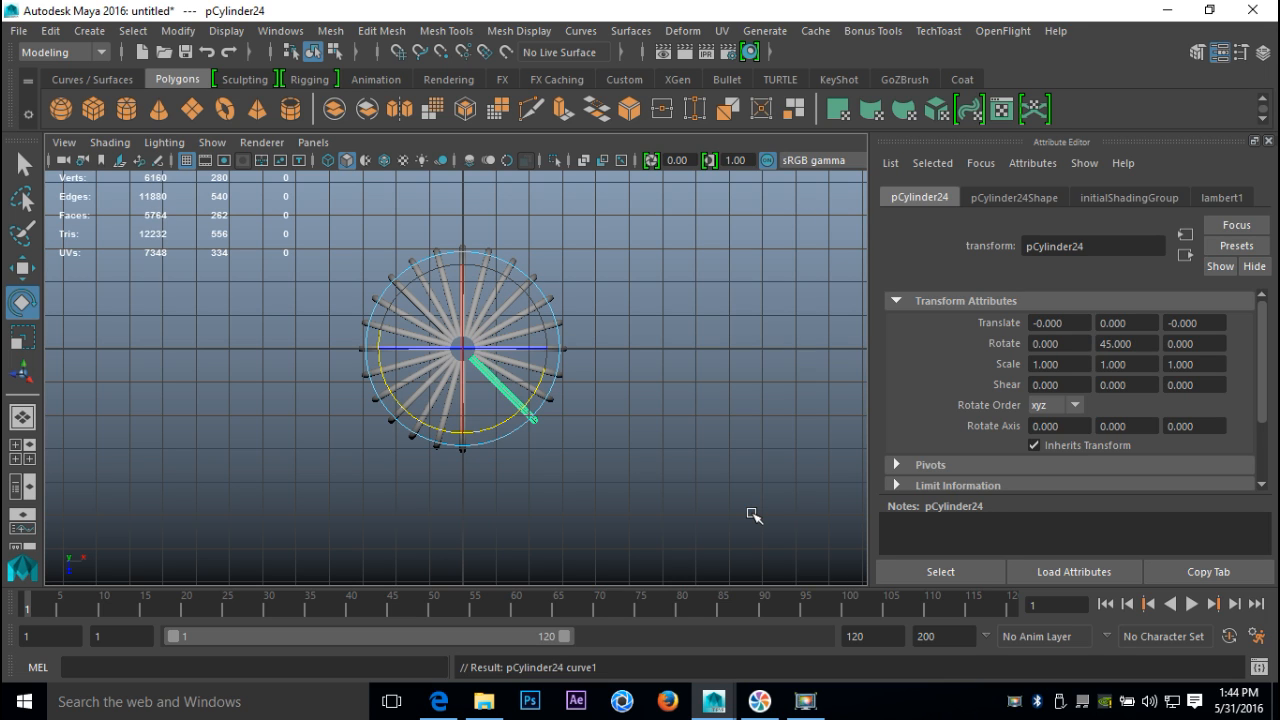
key(shift+d)
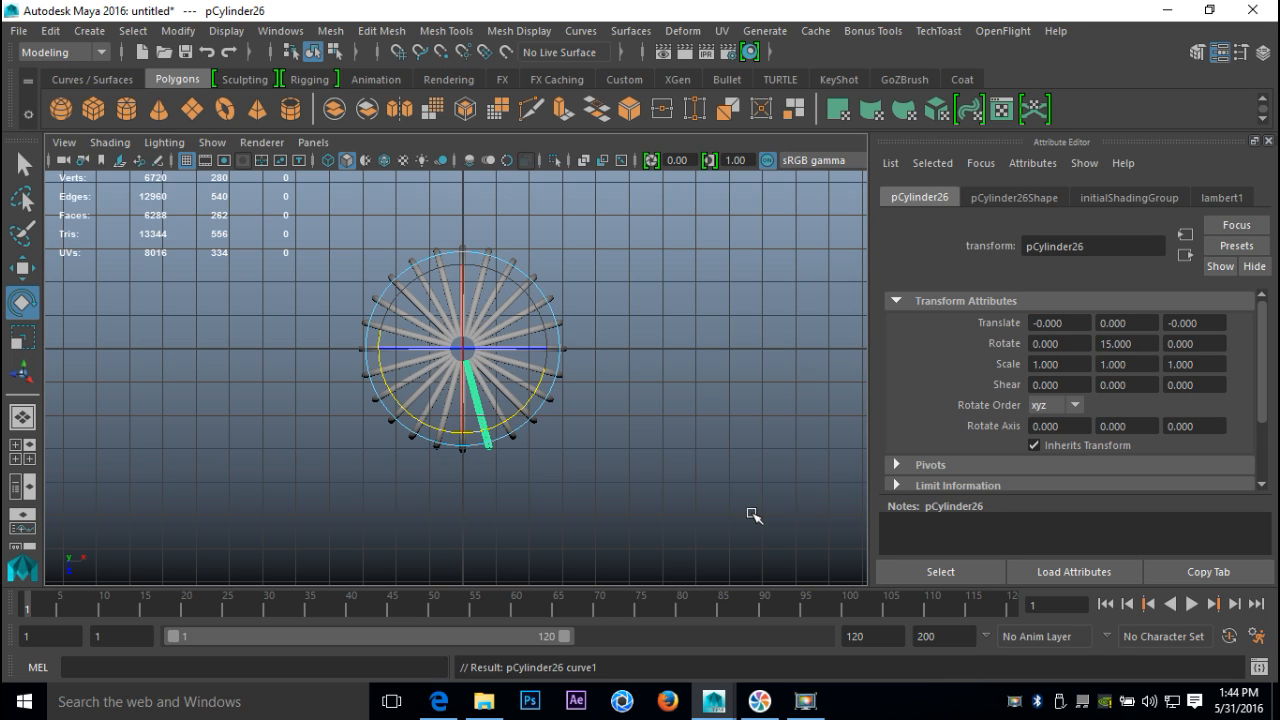
Examine the ring of bent pipes from above and below in the perspective view
key(space)
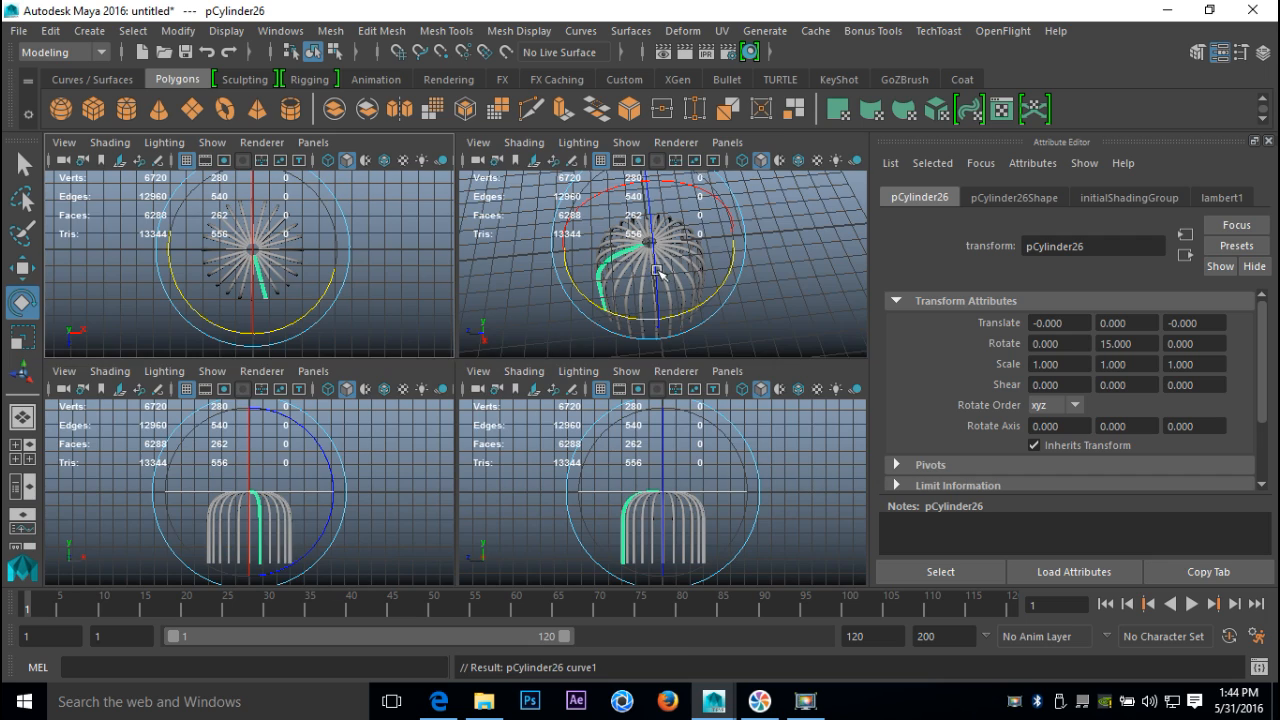
key(space)
mouse_move(628, 451)
alt+mouse_down()
mouse_move(648, 374)
mouse_move(648, 443)
alt+mouse_up()
click(652, 451)
scroll(652, 457, down, 3)
scroll(636, 479, up, 3)
alt+middle_drag(615, 504, 643, 406)
alt+drag(643, 406, 606, 466)
click(478, 348)
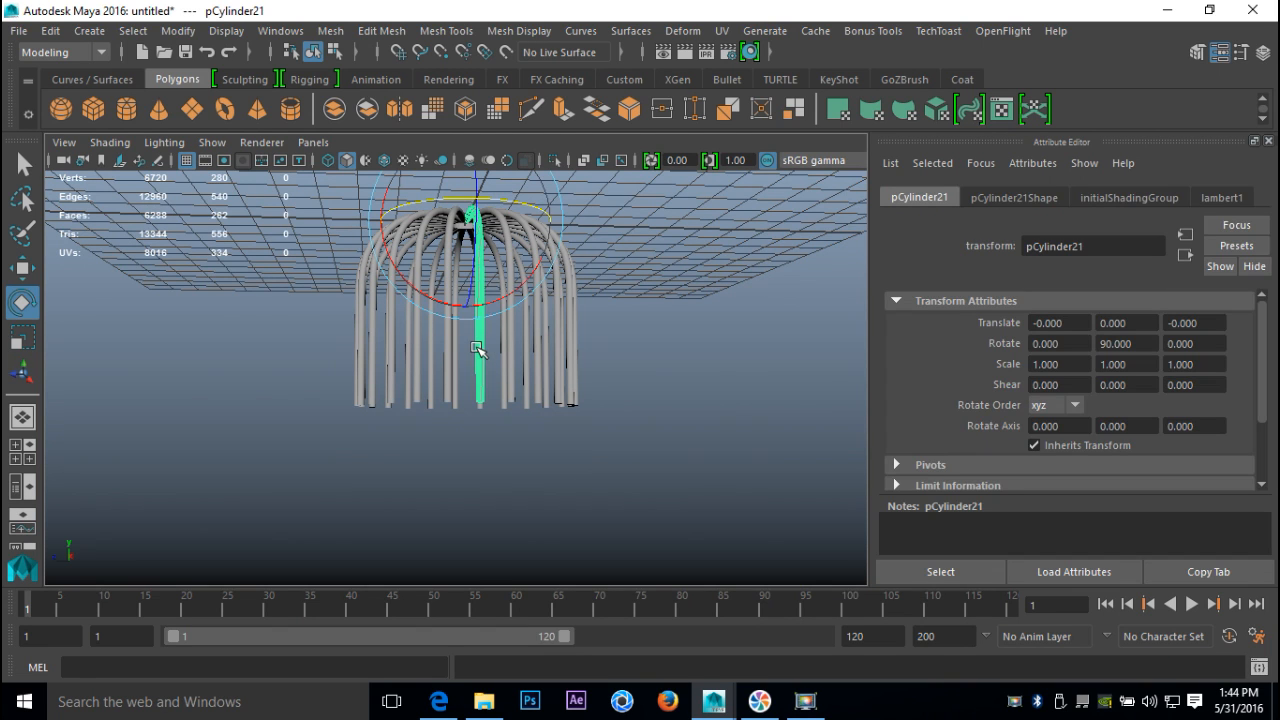
Select all the bent pipes together and combine them into a single mesh
scroll(472, 352, down, 4)
mouse_move(271, 222)
mouse_down()
mouse_move(588, 433)
mouse_move(627, 485)
mouse_up()
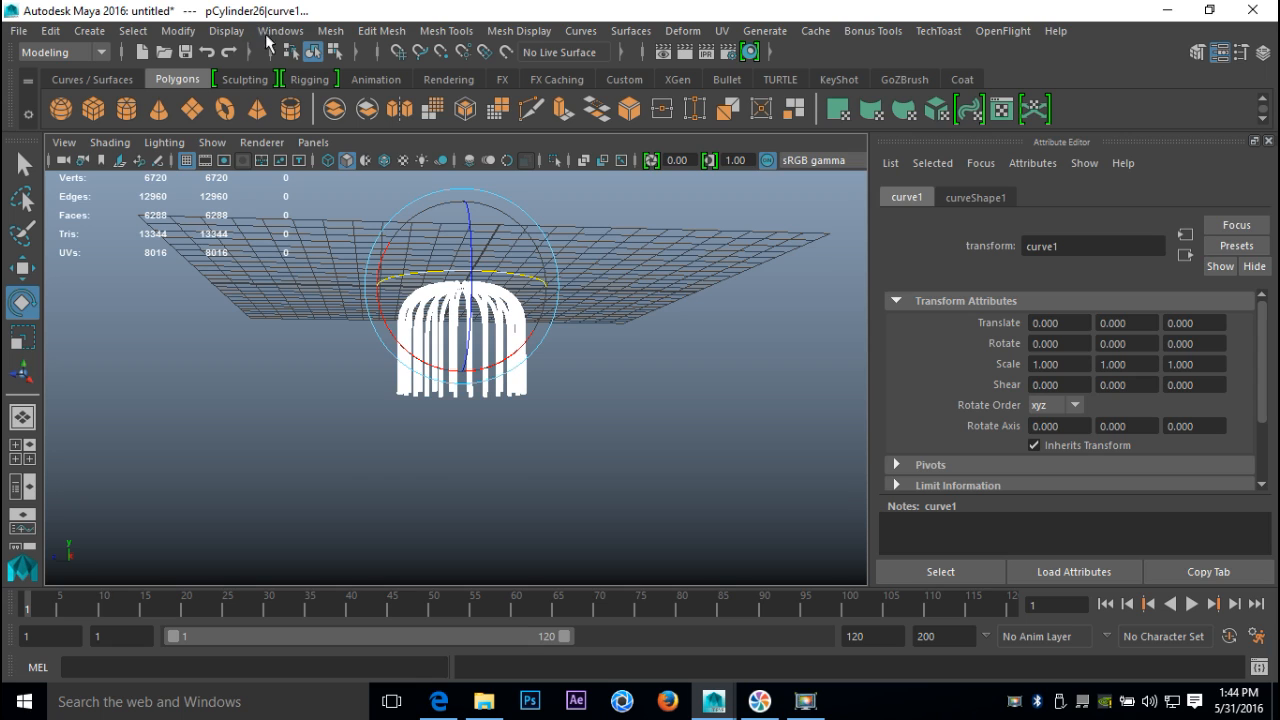
click(383, 33)
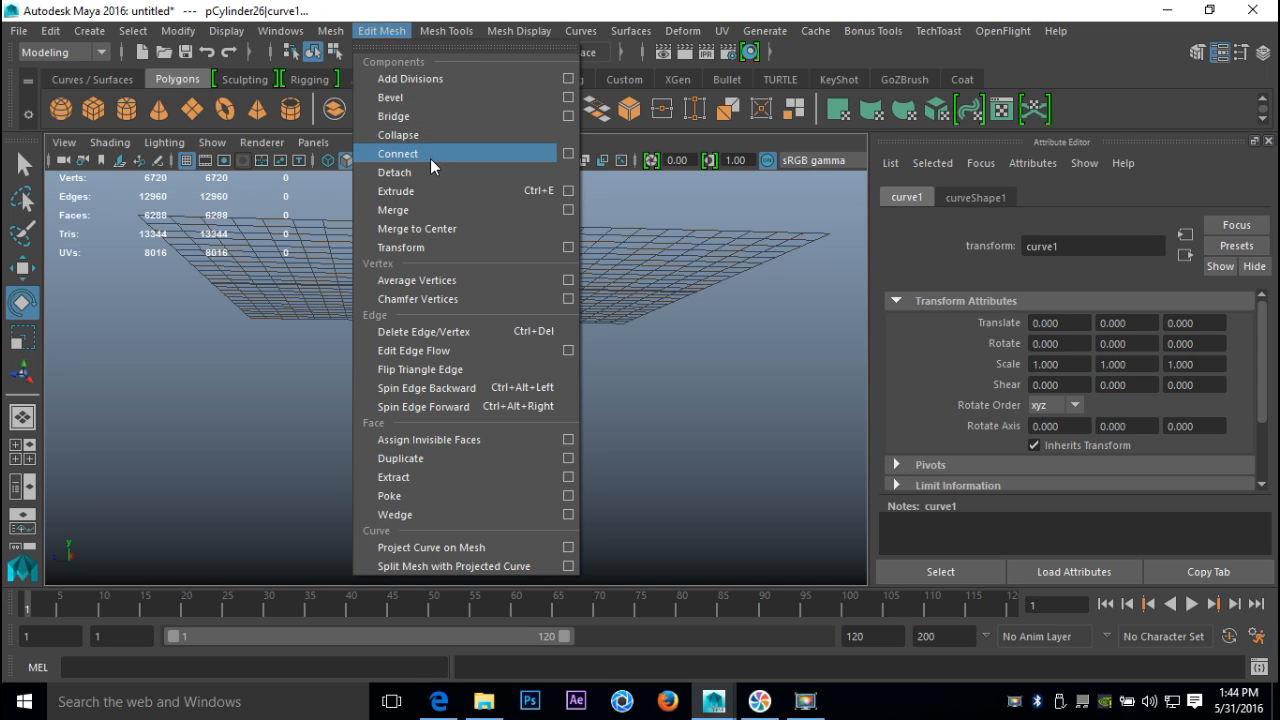
click(390, 97)
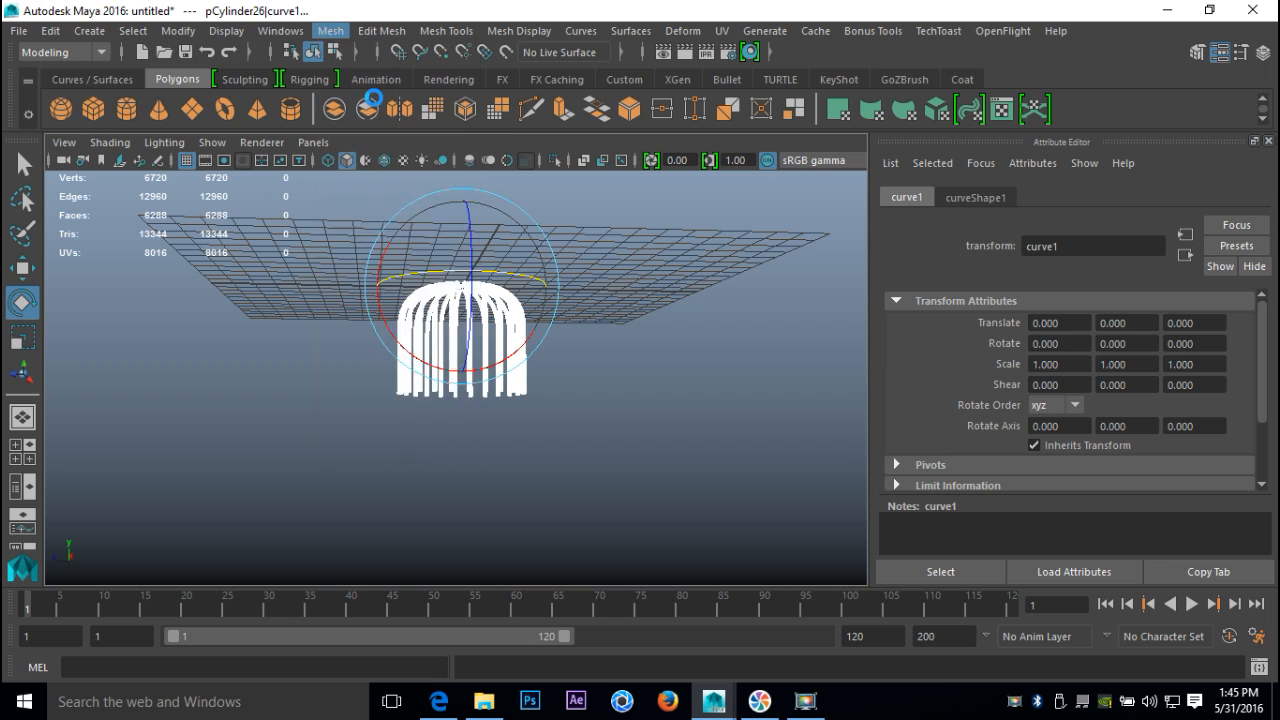
scroll(600, 422, up, 2)
alt+drag(578, 434, 599, 453)
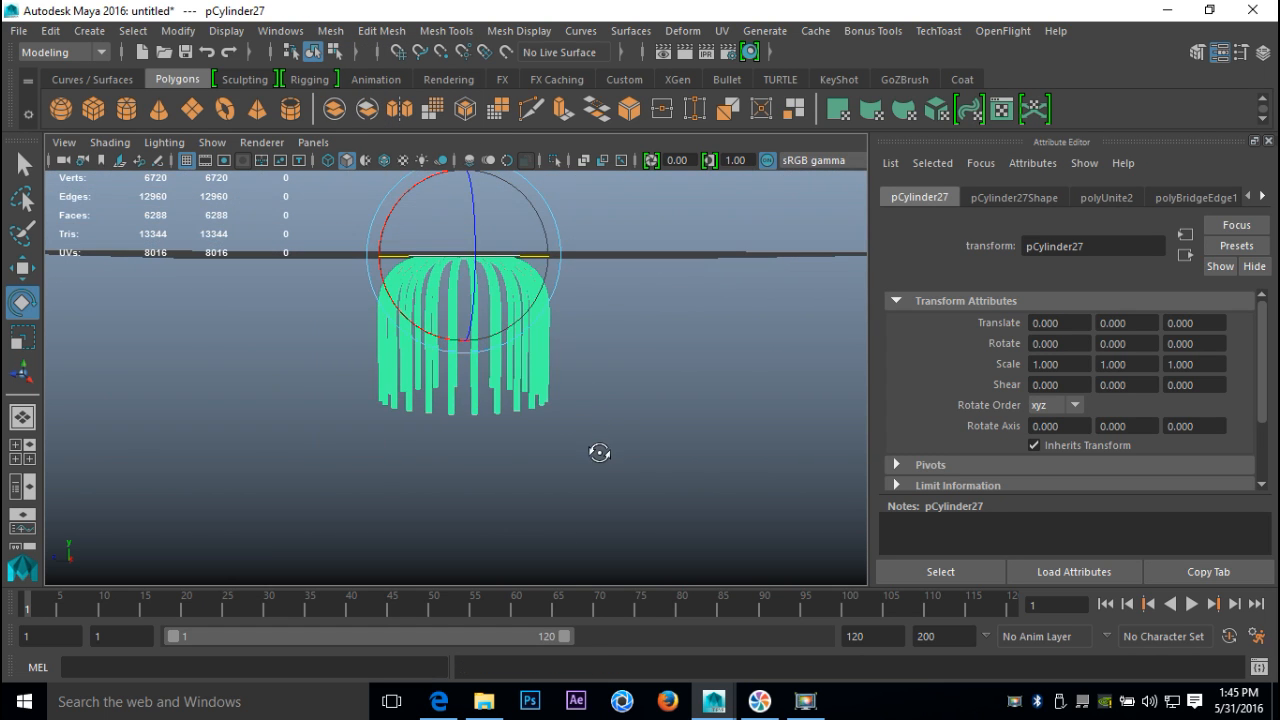
Switch the combined mesh to vertex mode and select the vertices at the lower ends of all the pipes
right_drag(497, 399, 405, 183)
mouse_move(386, 523)
alt+mouse_down()
mouse_move(383, 503)
mouse_move(386, 529)
mouse_move(363, 529)
alt+mouse_up()
scroll(607, 531, up, 5)
alt+middle_drag(617, 504, 635, 446)
drag(459, 356, 471, 394)
key(ctrl+z)
alt+drag(654, 498, 648, 458)
In the side view, deselect the lower end vertices of the three central pipe columns
click(16, 446)
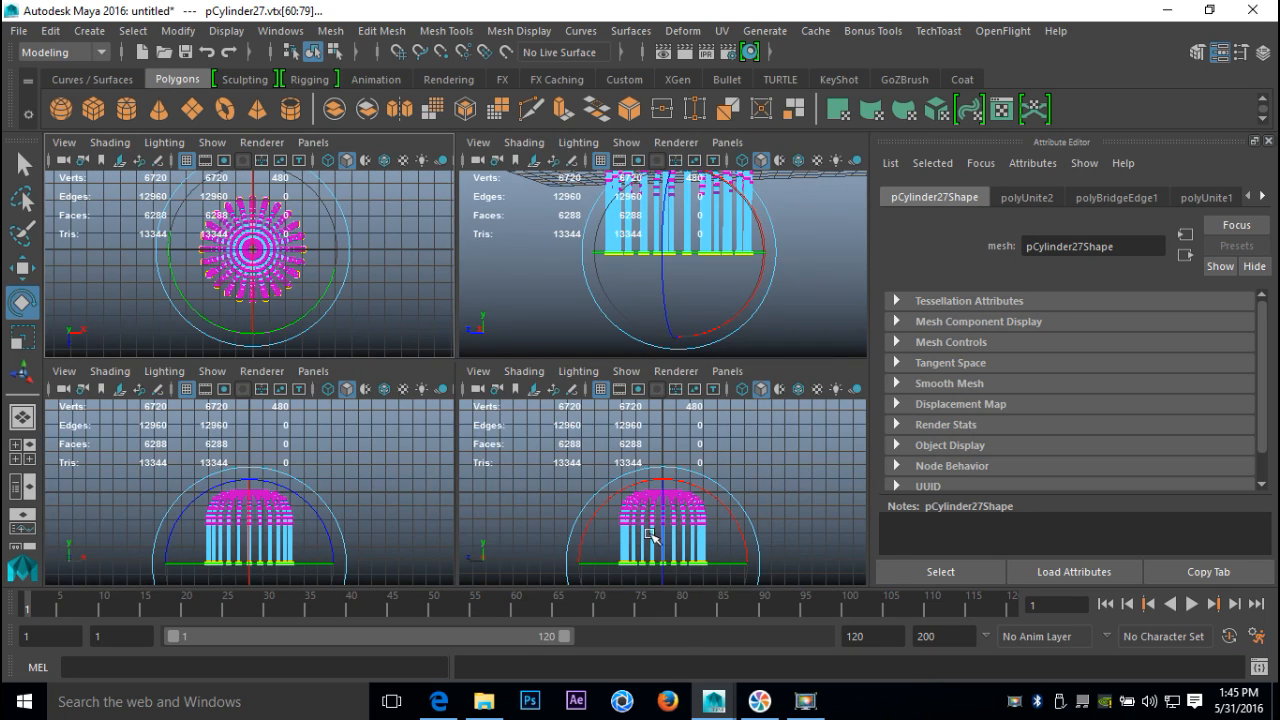
key(space)
key(f)
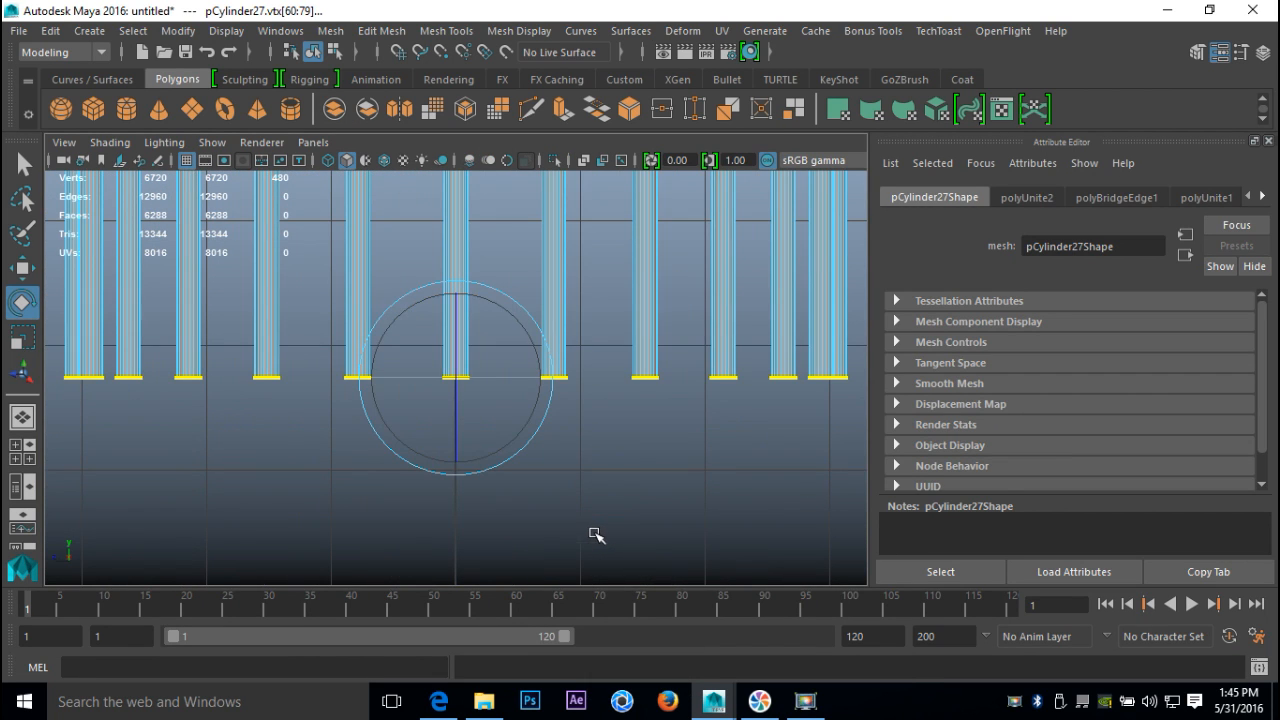
ctrl+drag(397, 225, 507, 490)
ctrl+drag(312, 311, 400, 475)
ctrl+drag(515, 270, 603, 472)
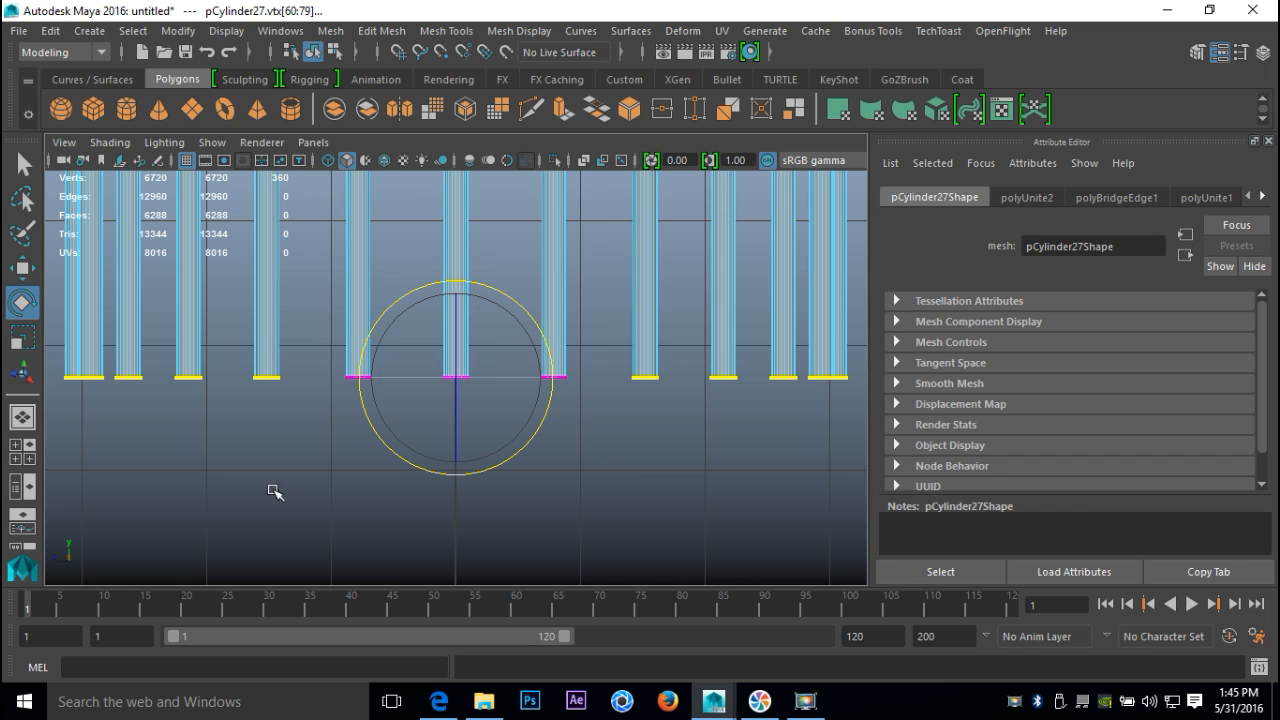
In the perspective view, add the lower end vertices of the three deselected front pipes back to the selection
click(22, 451)
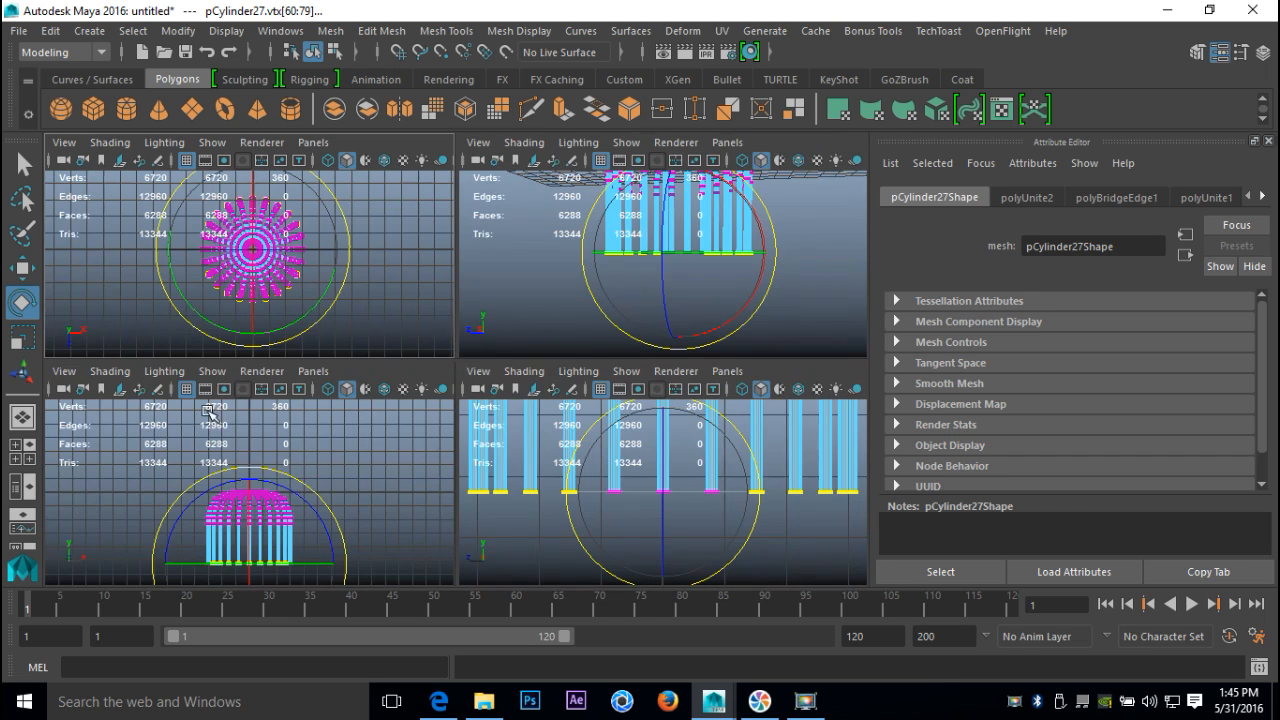
key(space)
alt+drag(420, 386, 750, 470)
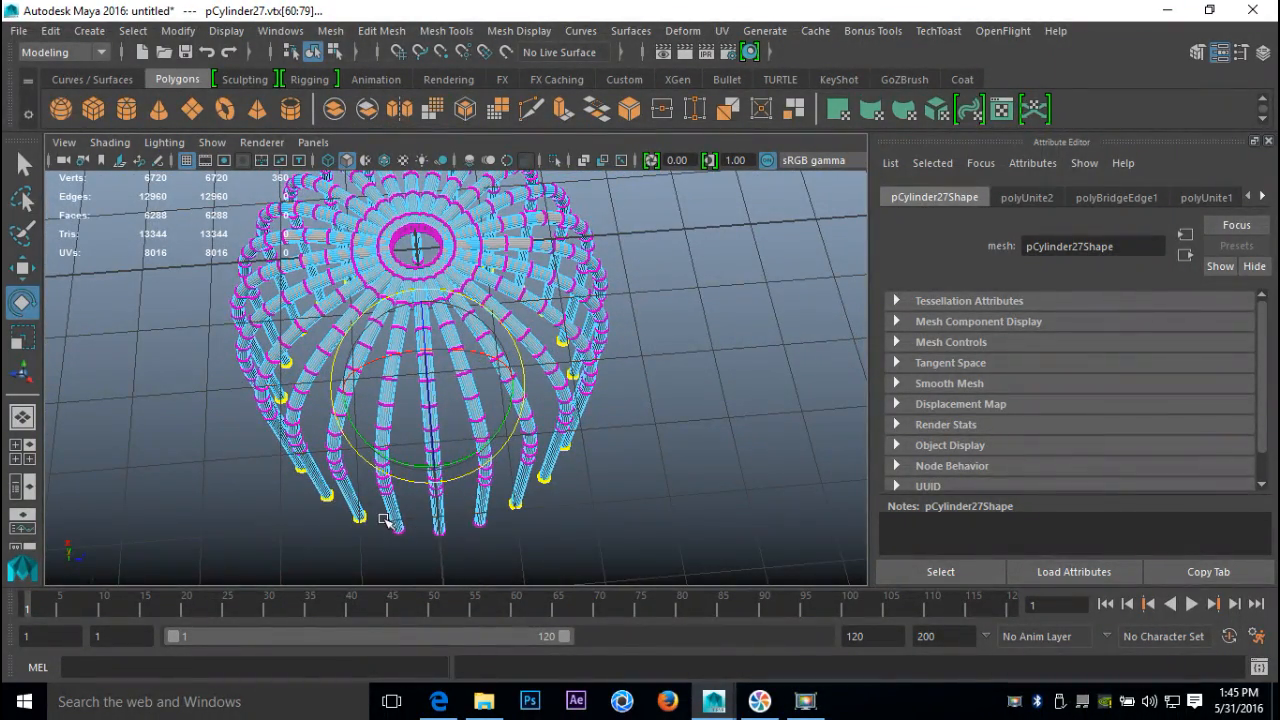
shift+drag(376, 511, 506, 581)
alt+drag(704, 491, 303, 397)
Move the selected end vertices down along Y to lengthen all but three adjacent pipes, and clear the selection
key(w)
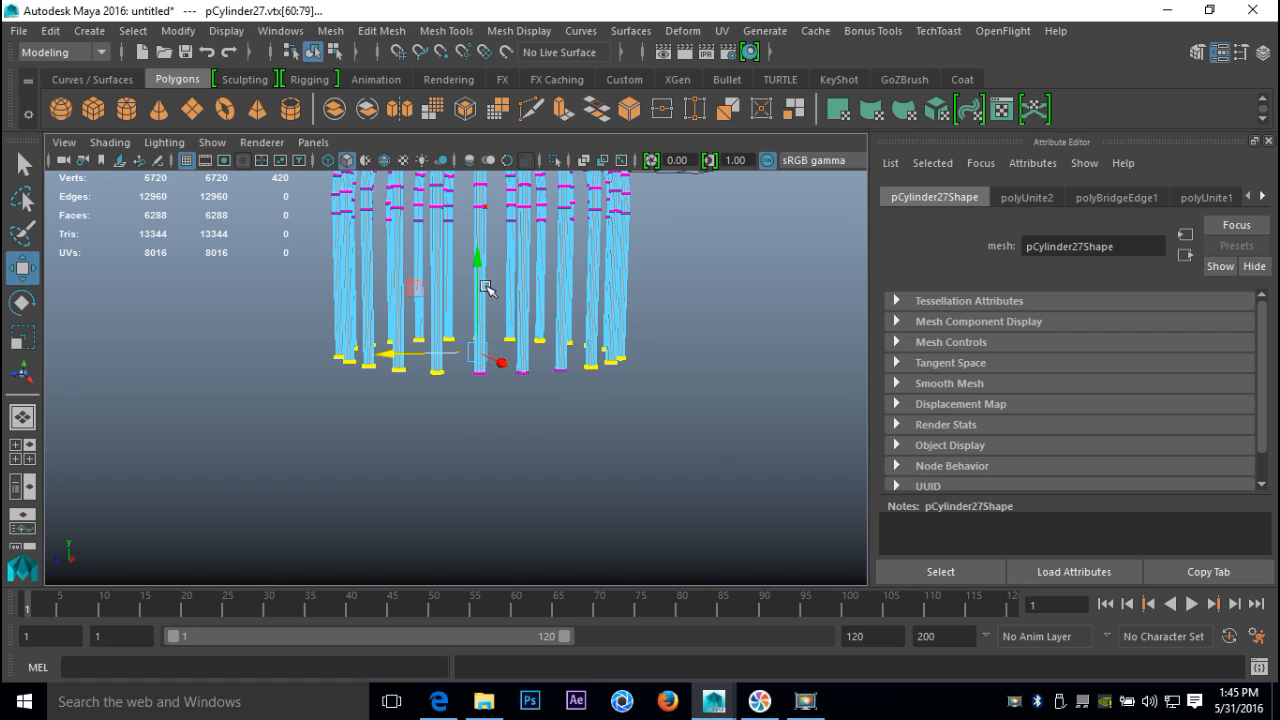
drag(480, 258, 478, 378)
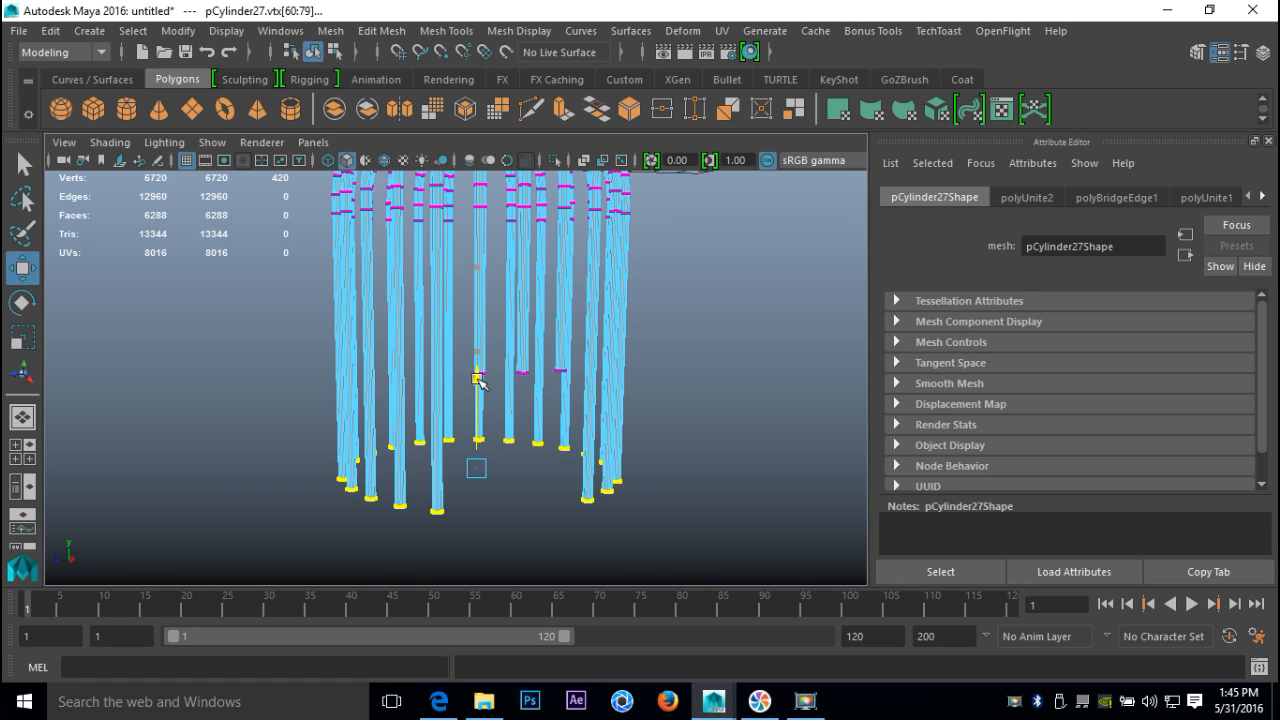
alt+drag(358, 387, 335, 410)
click(788, 422)
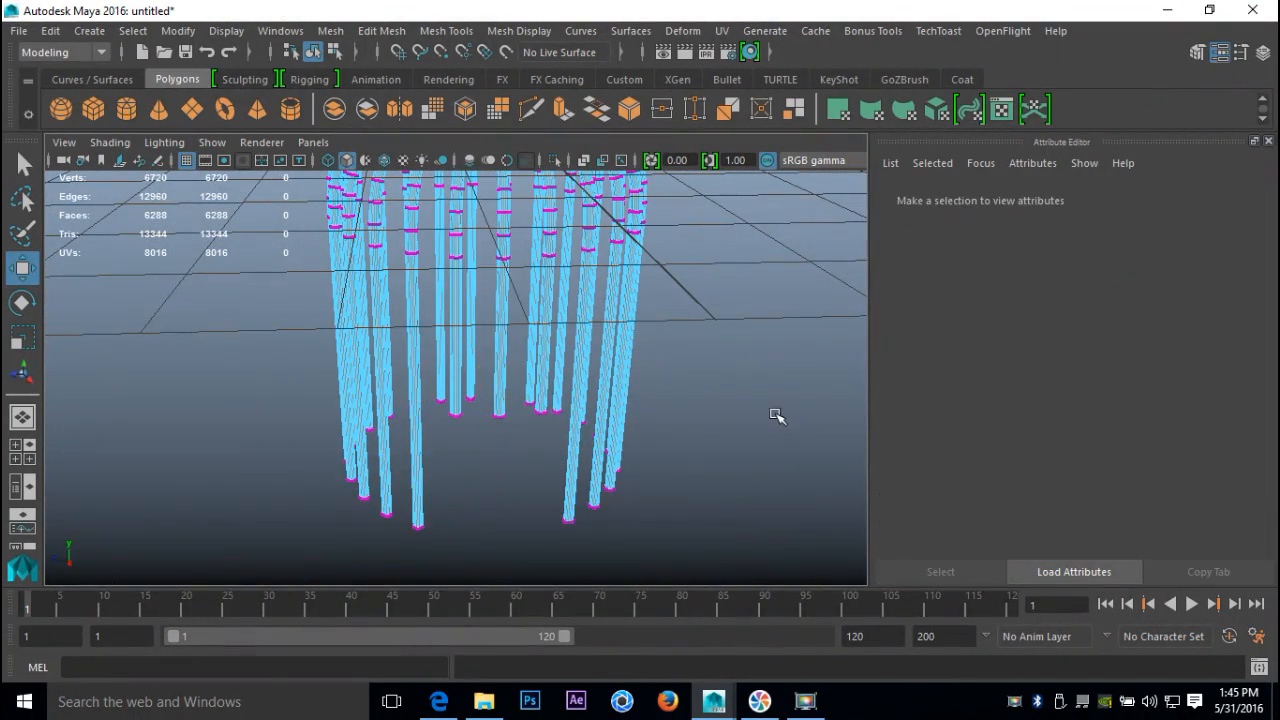
Return the lengthened pipe cage to object mode and select the whole mesh
key(f)
scroll(612, 400, up, 10)
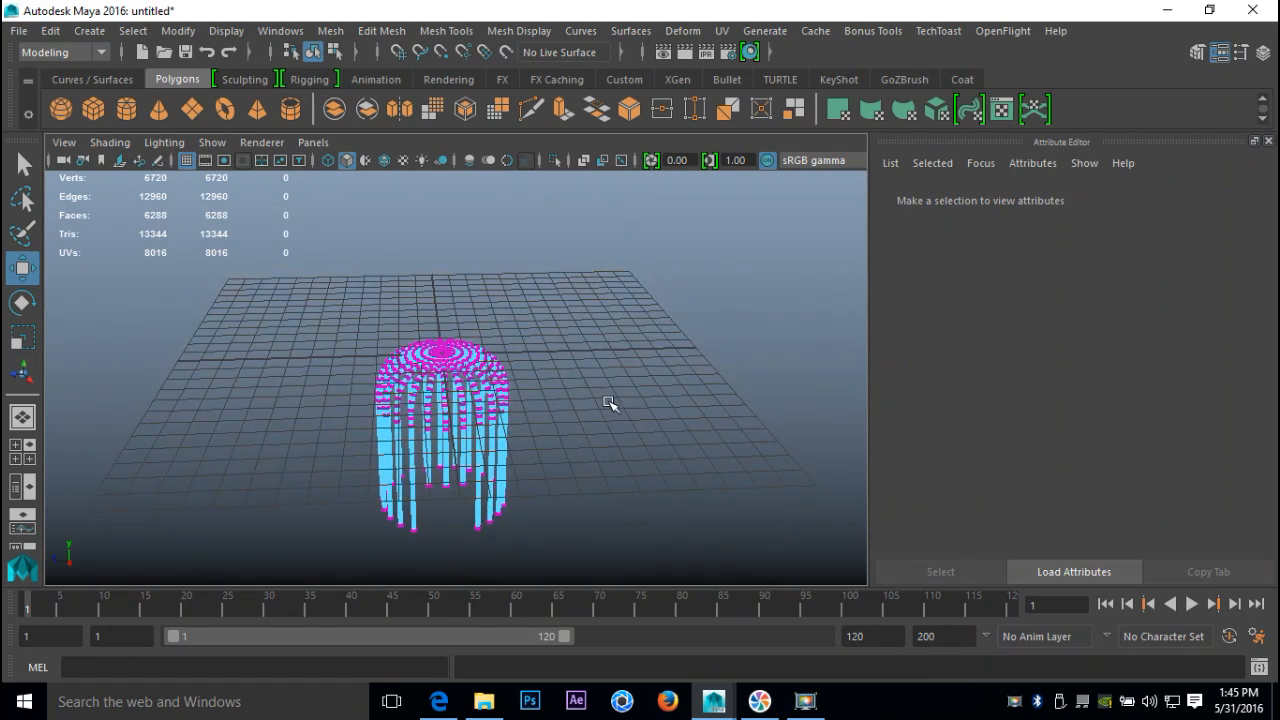
scroll(714, 345, down, 5)
scroll(700, 365, up, 5)
scroll(687, 372, up, 4)
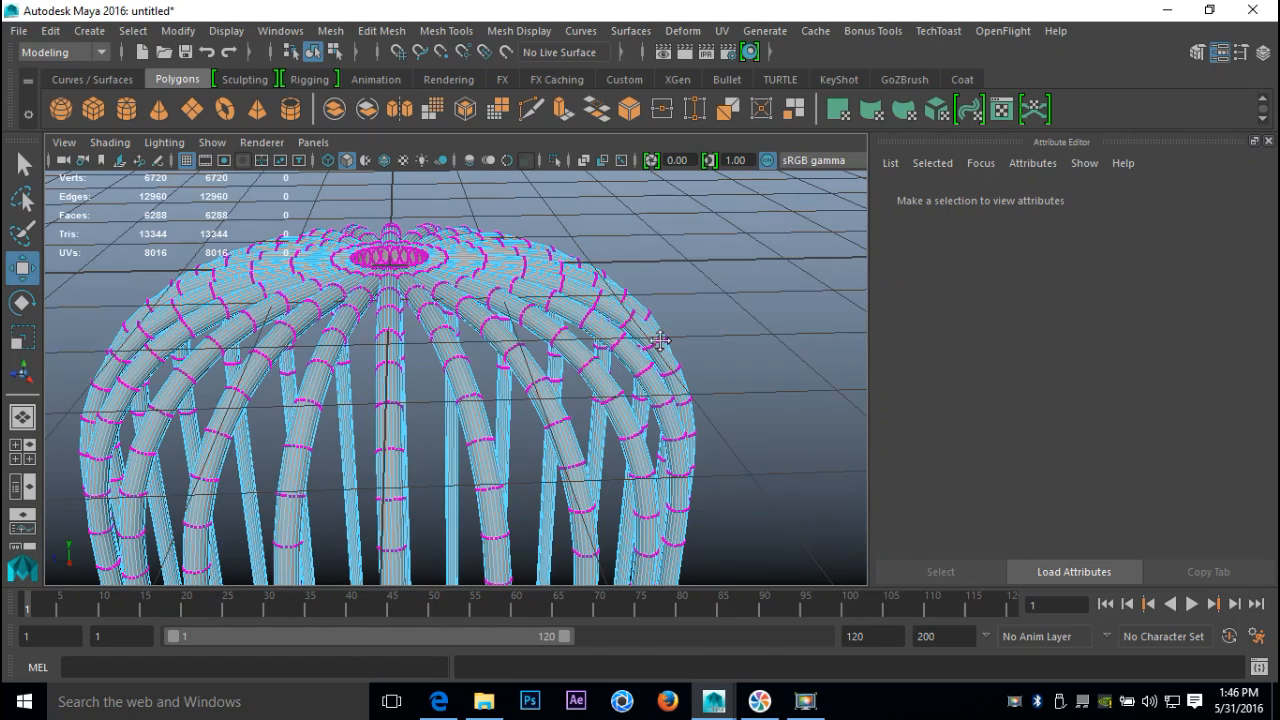
right_click(540, 330)
click(628, 153)
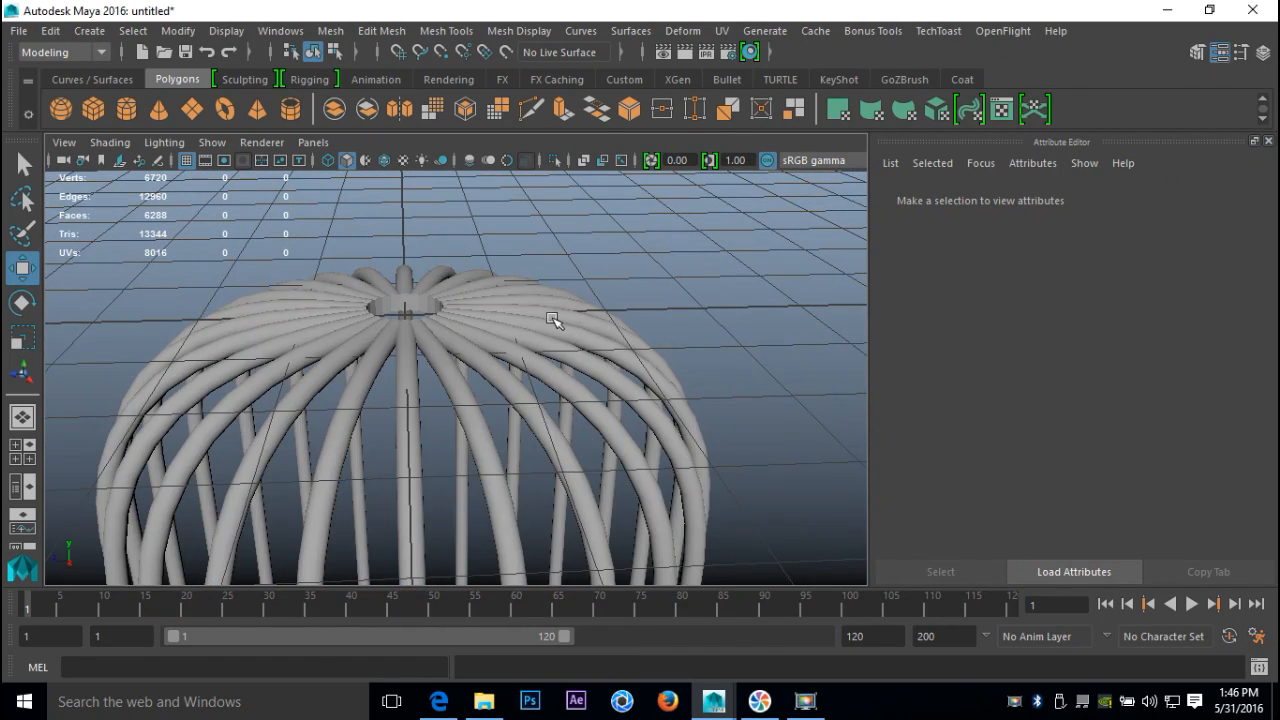
click(557, 322)
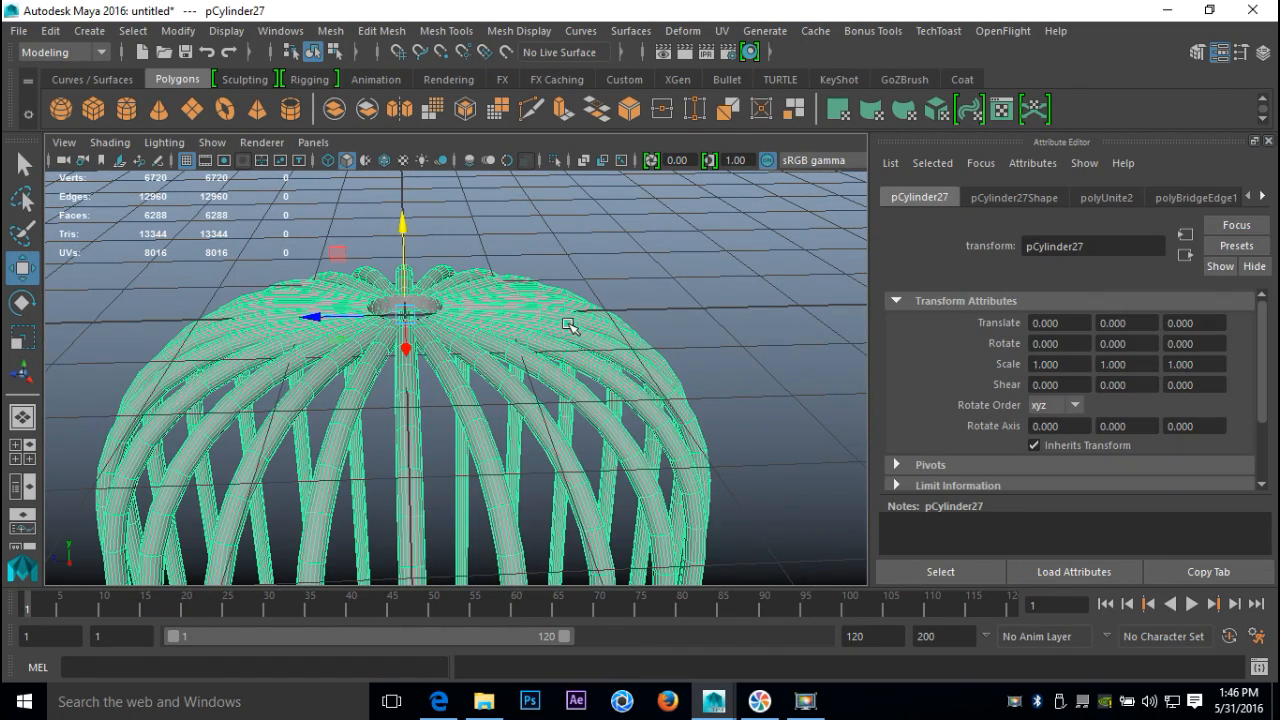
Create a polygon cylinder flattened along Y into a thin disc, and raise it to Translate Y 0.140 over the cage's central opening
click(127, 110)
key(r)
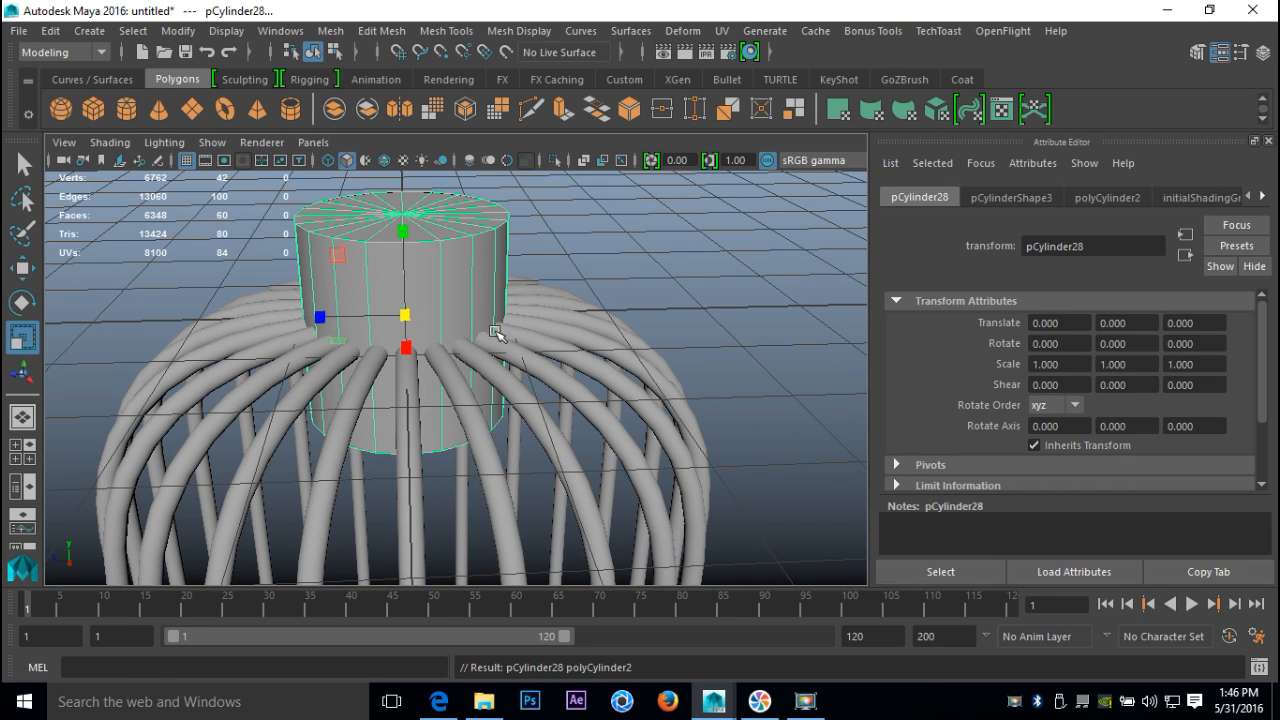
drag(404, 233, 427, 311)
key(w)
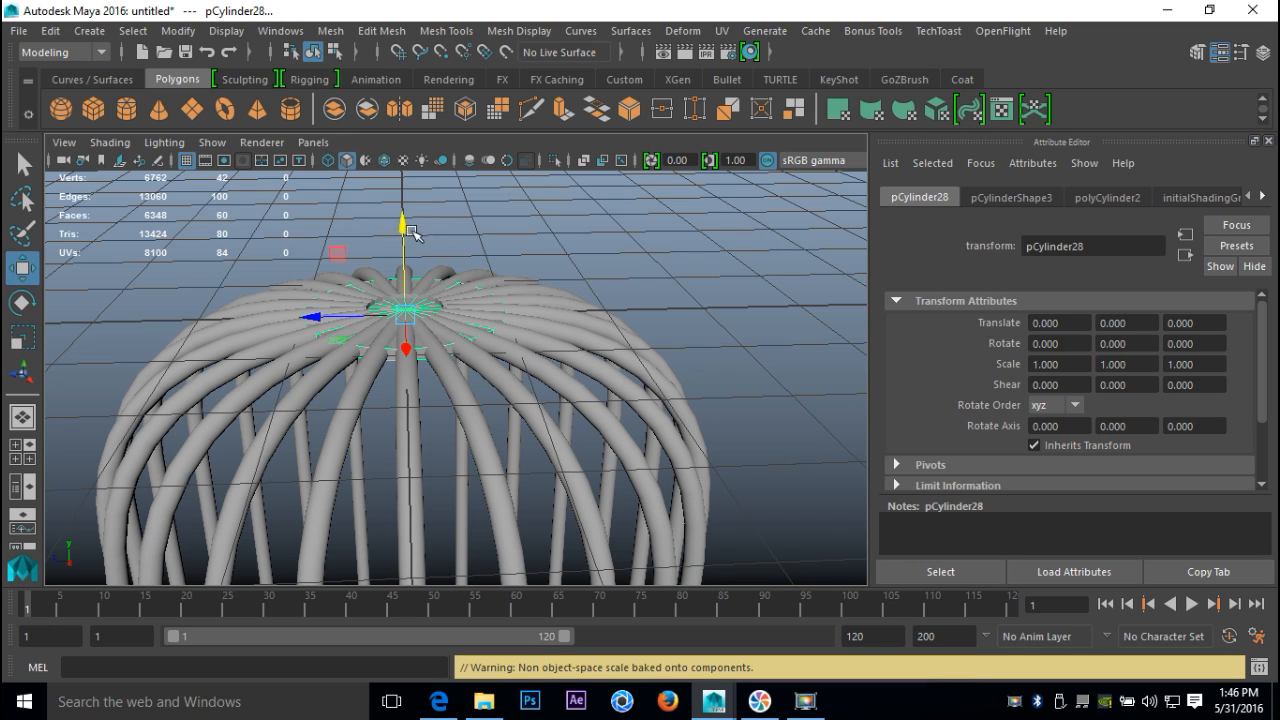
mouse_move(405, 224)
mouse_down()
mouse_move(408, 207)
mouse_move(423, 217)
mouse_up()
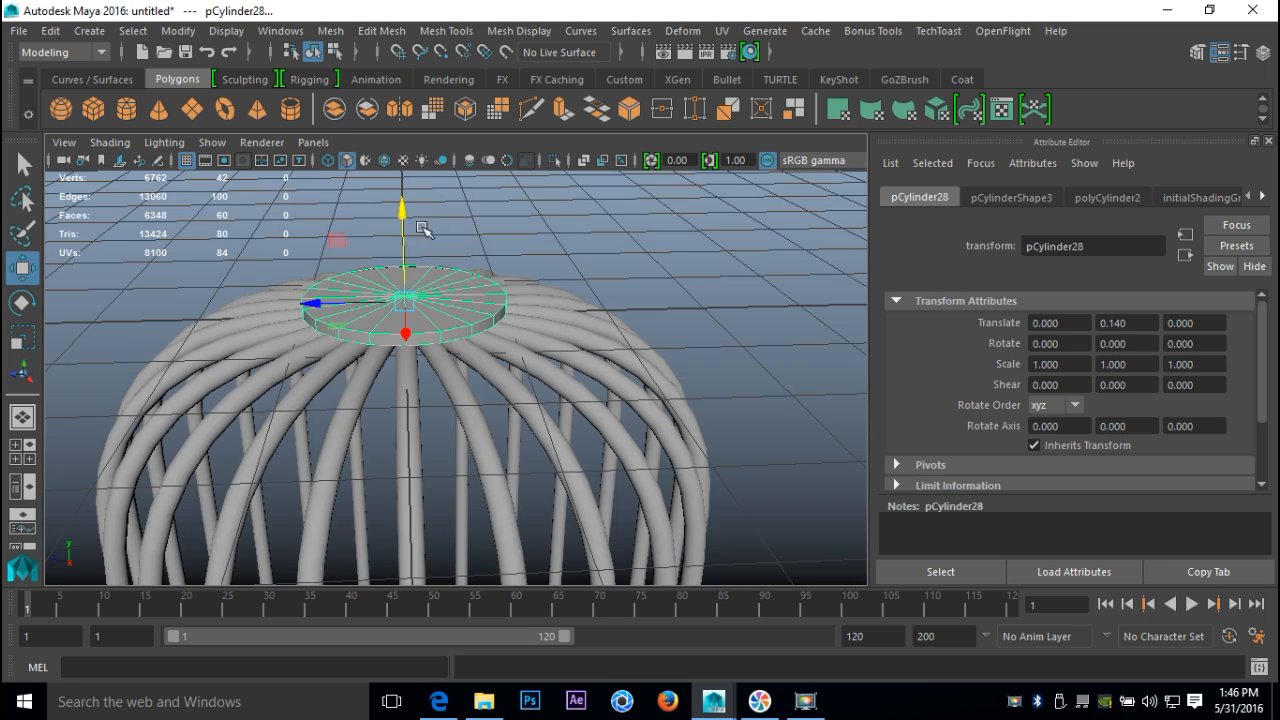
Check the disc in smooth mesh preview and return it to the unsmoothed display
key(f)
alt+drag(457, 289, 500, 318)
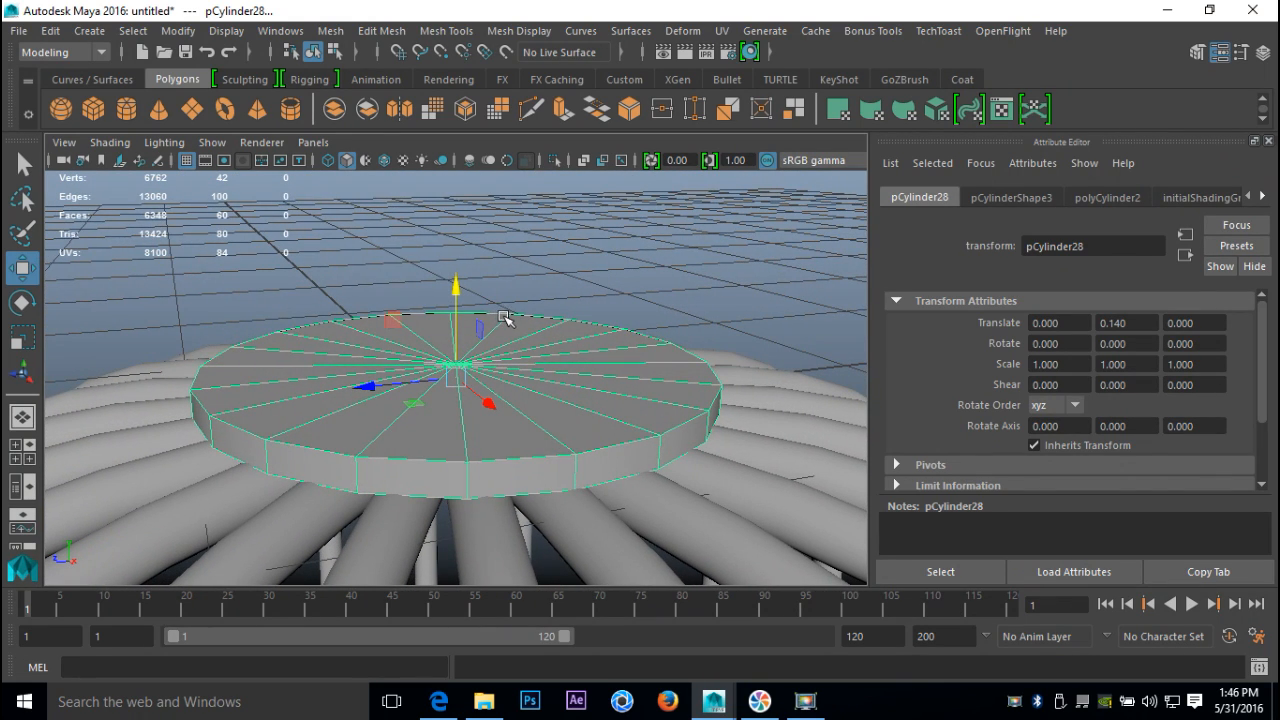
key(3)
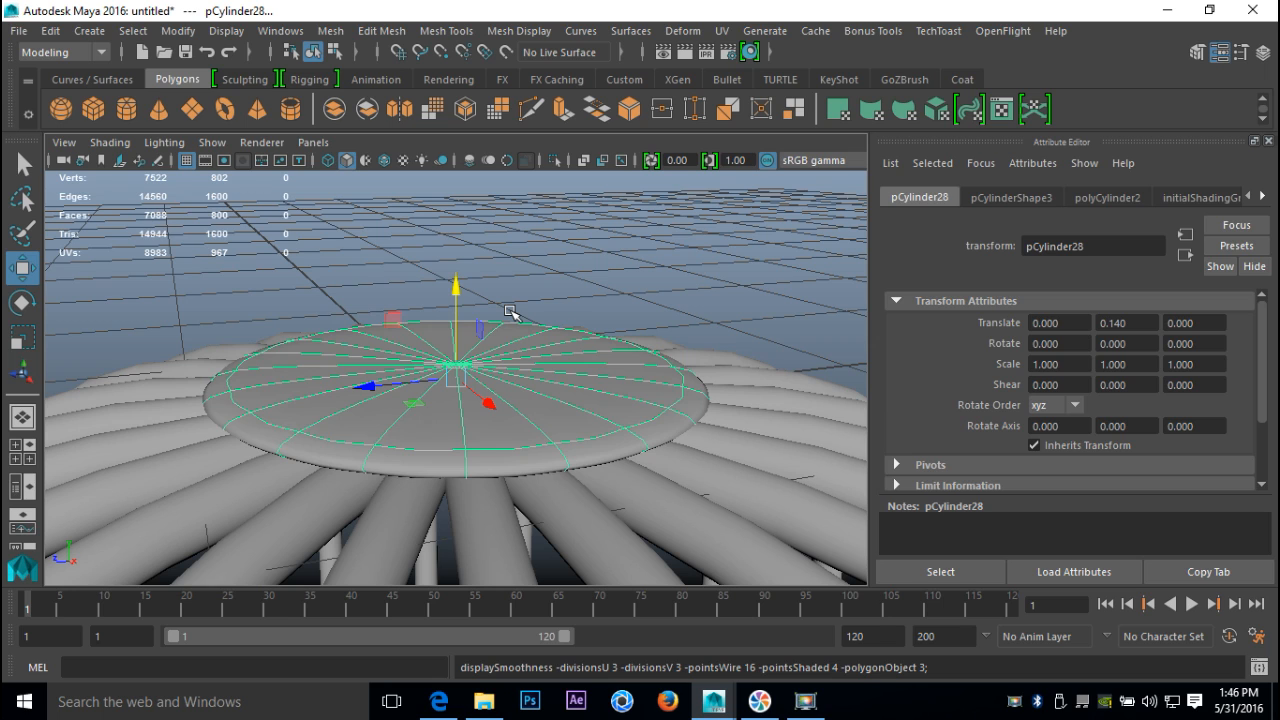
key(1)
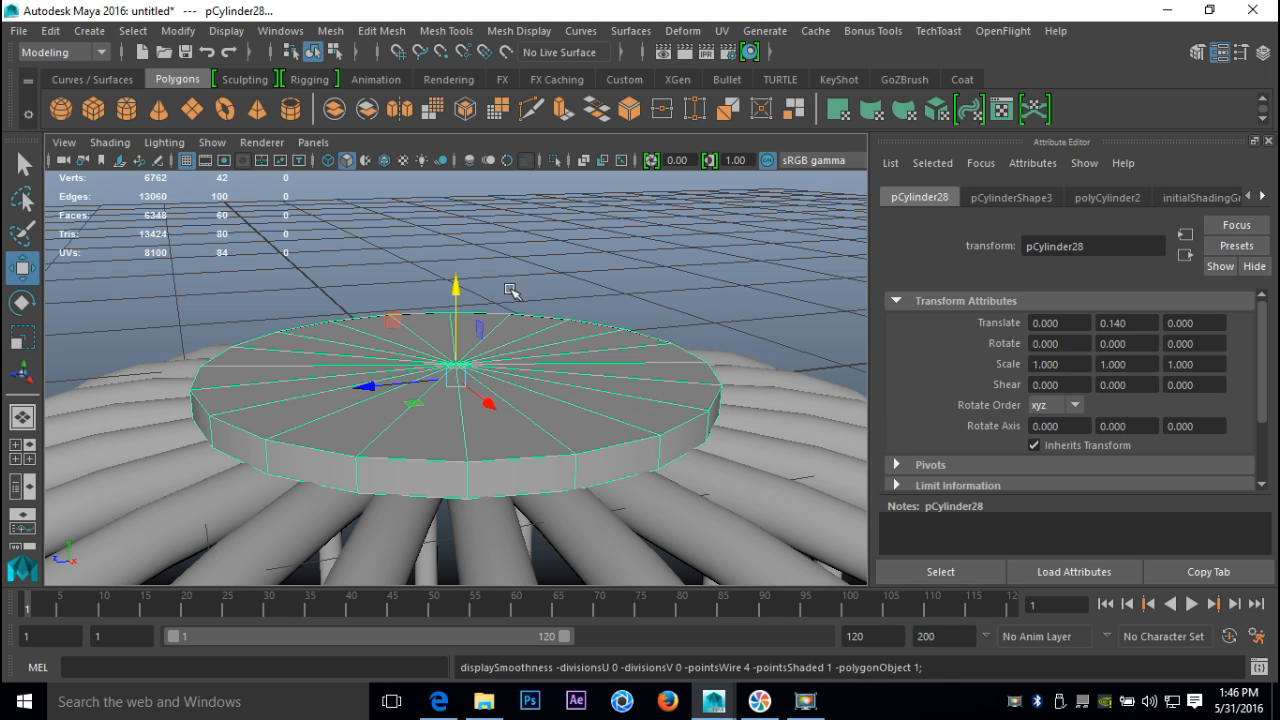
Insert two edge loops around the disc's side, one near its upper rim and one near its lower rim
click(386, 34)
mouse_move(459, 38)
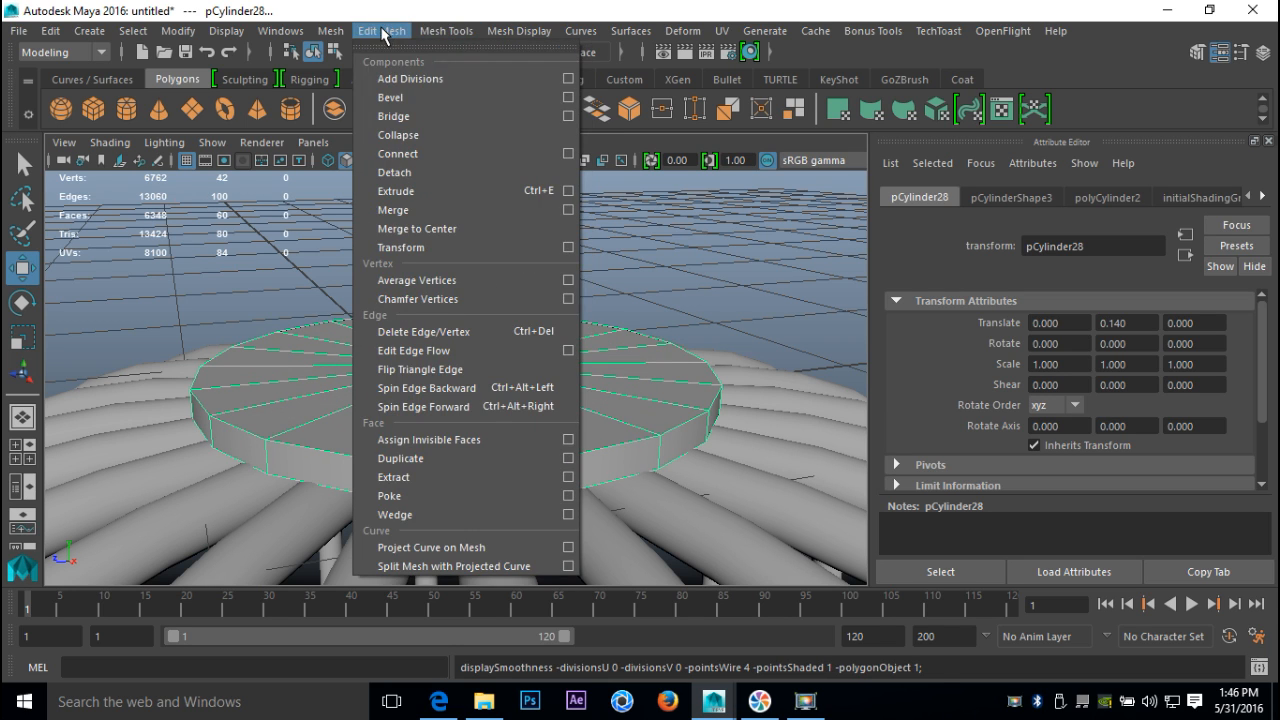
mouse_move(330, 38)
mouse_move(390, 37)
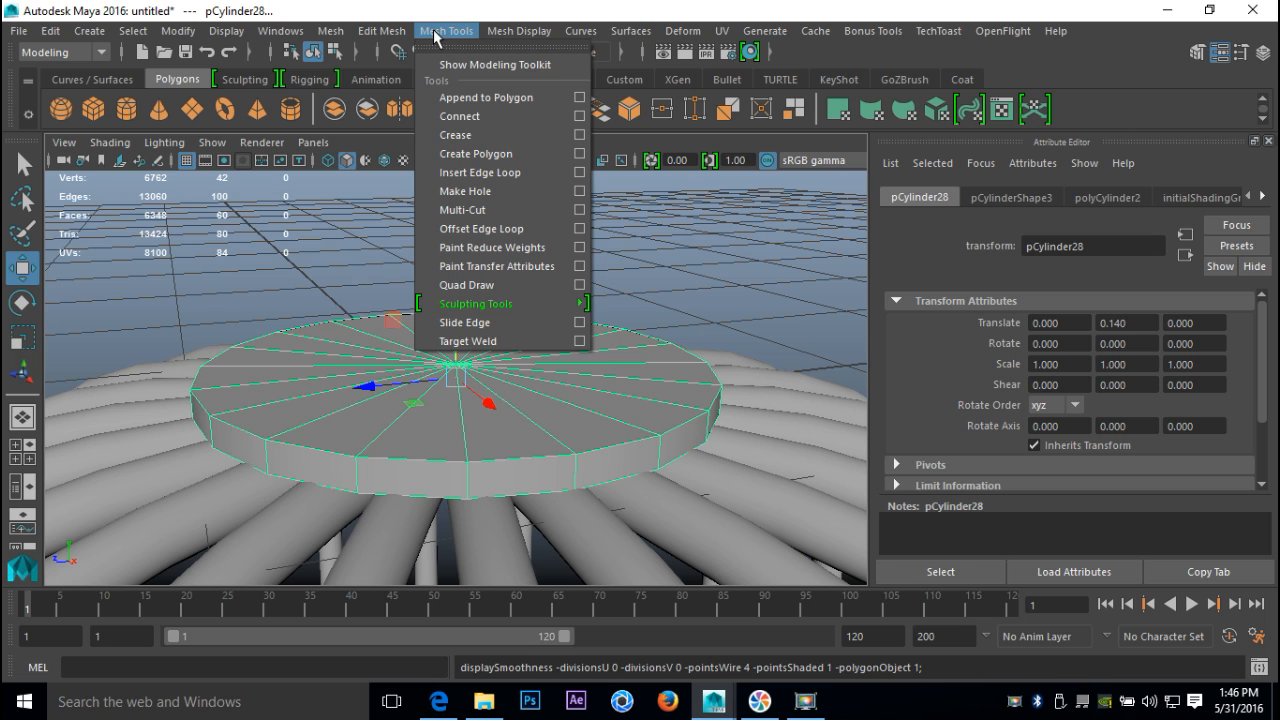
click(579, 175)
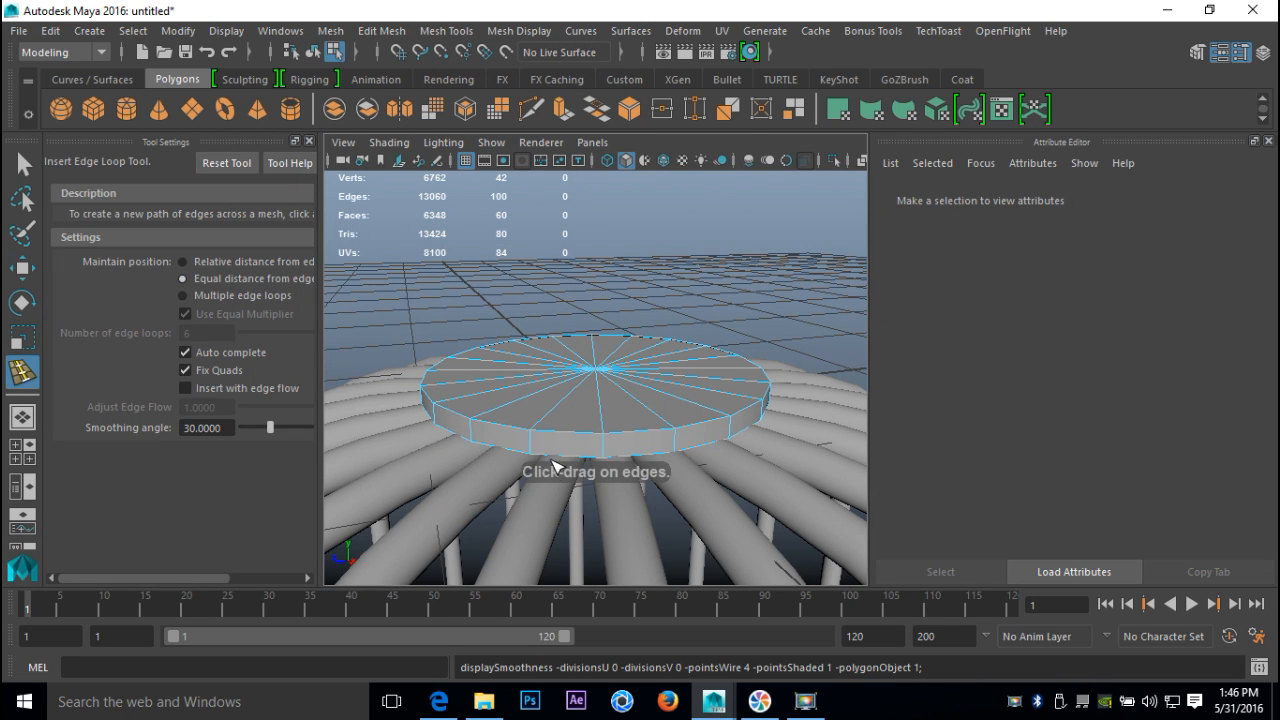
scroll(553, 465, up, 3)
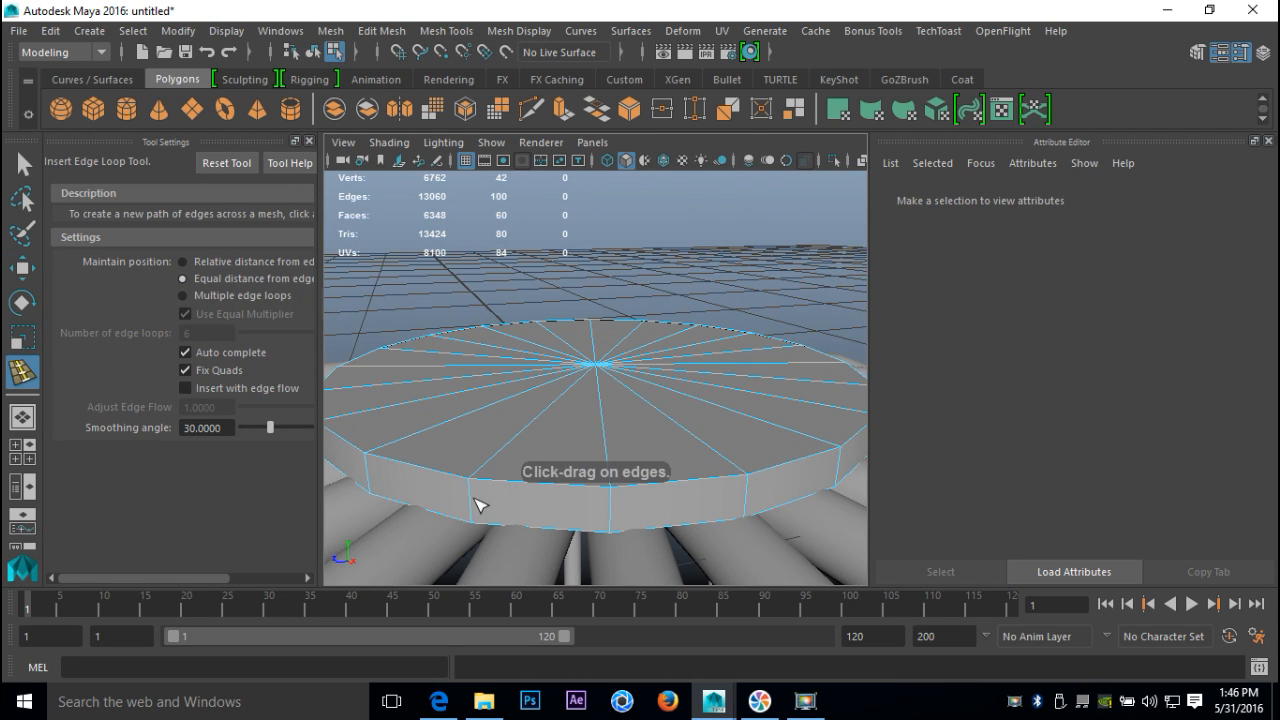
mouse_move(475, 499)
mouse_down()
mouse_move(473, 485)
mouse_move(478, 520)
mouse_up()
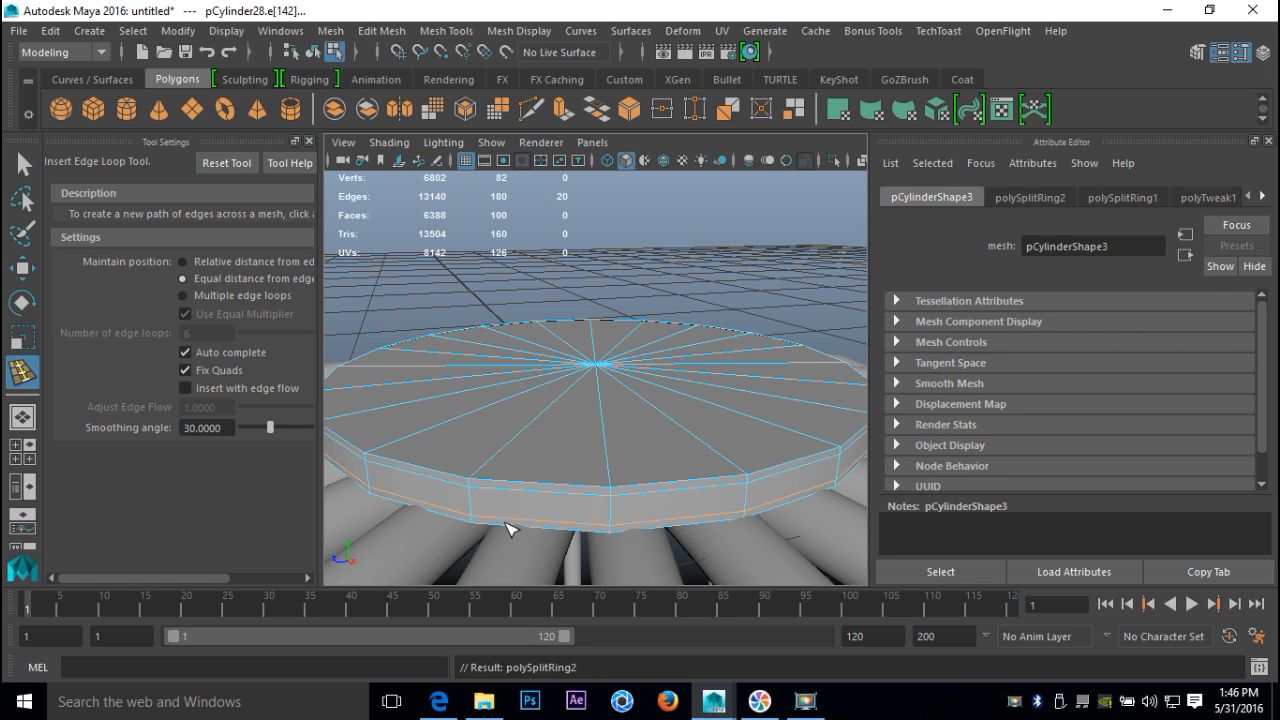
Return the disc to object mode, display it in smooth mesh preview, and deselect it
key(q)
right_drag(560, 443, 722, 154)
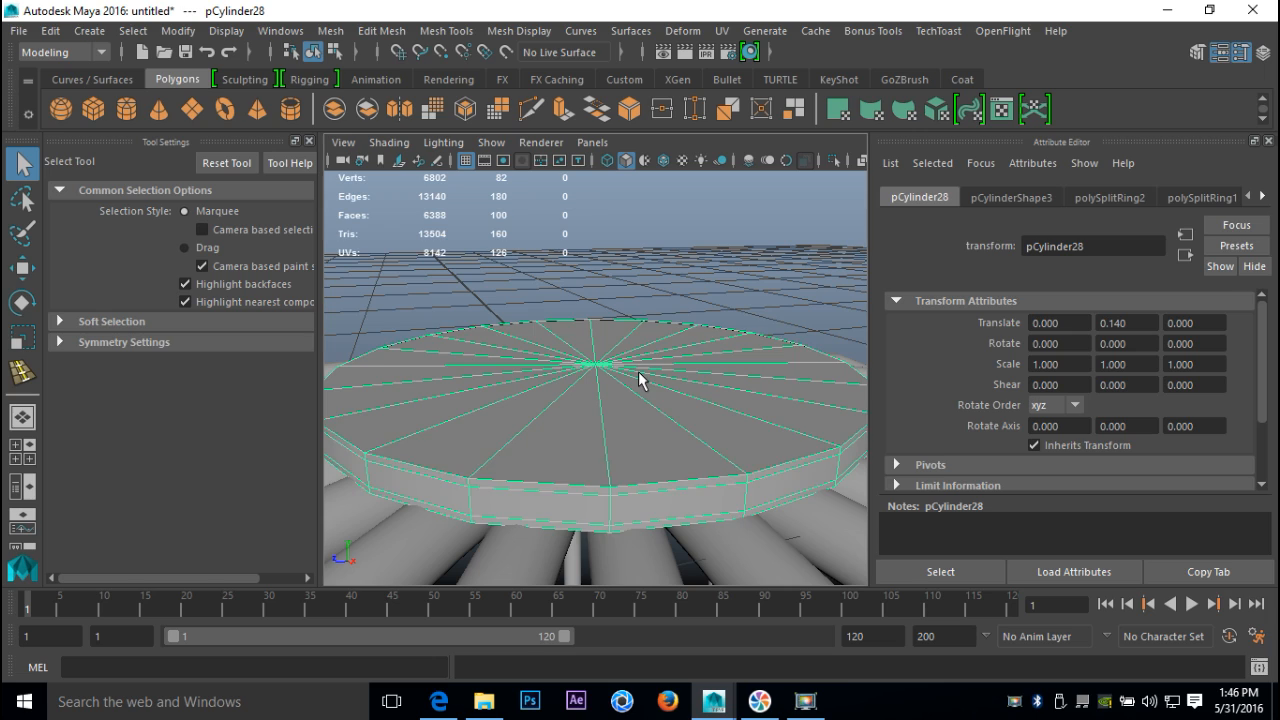
key(3)
click(689, 213)
scroll(697, 254, down, 5)
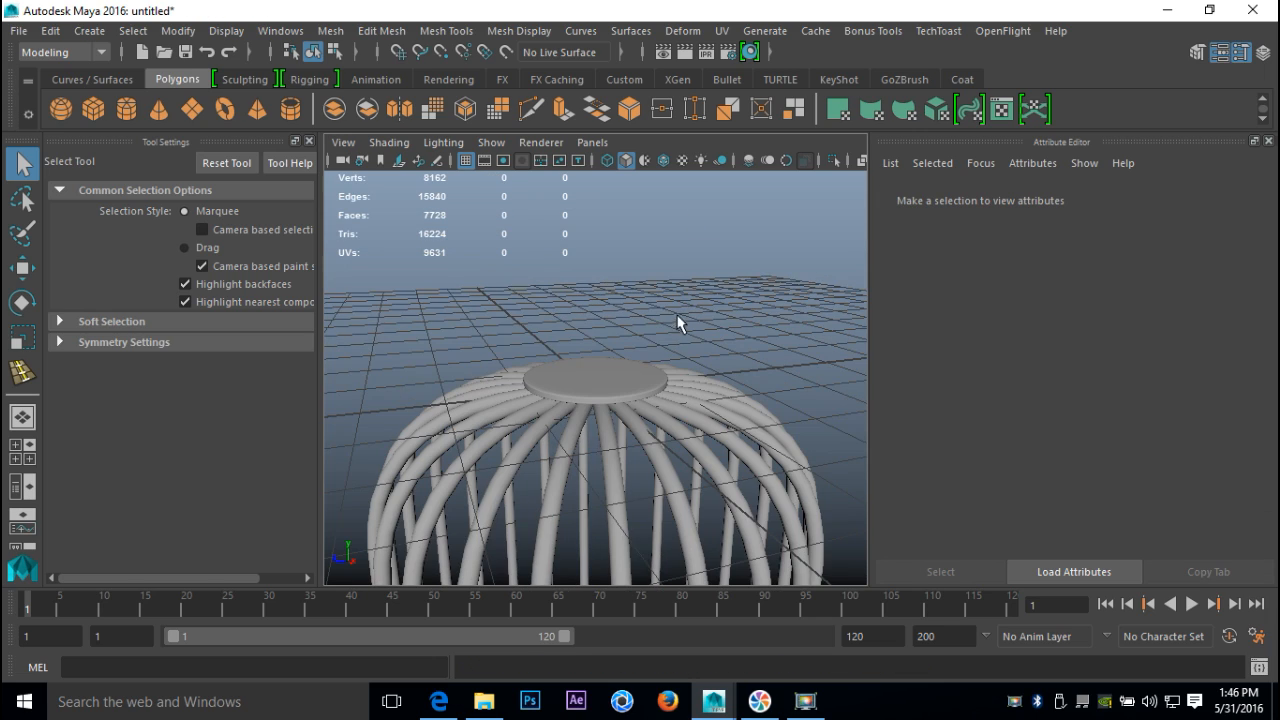
Return the disc on top of the cage to unsmoothed display and apply a mesh Smooth with one division level
alt+drag(667, 328, 644, 411)
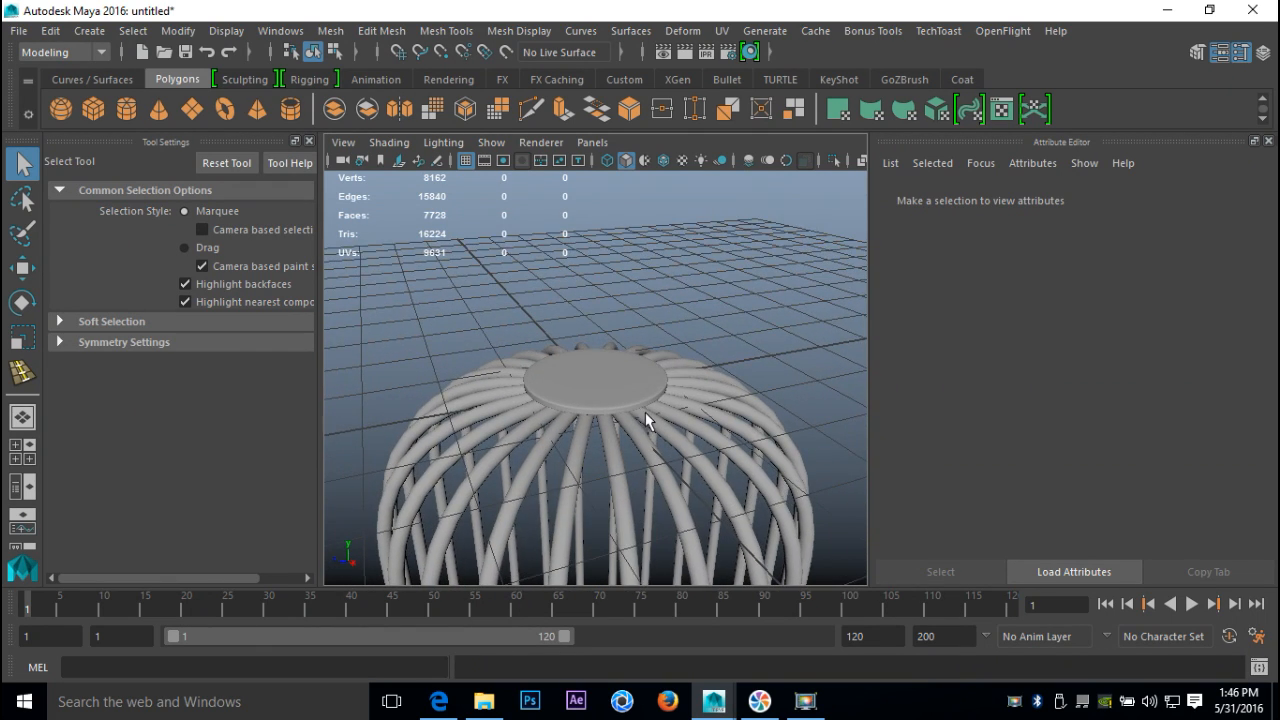
scroll(644, 411, up, 3)
click(640, 439)
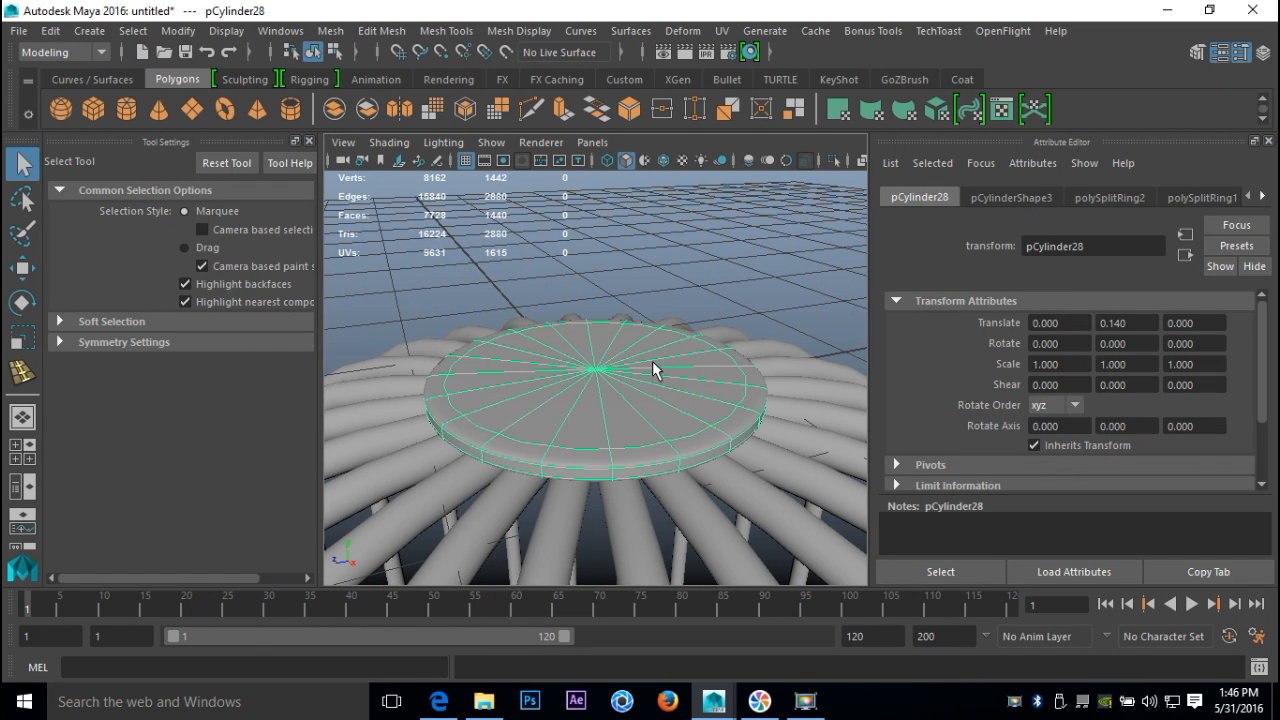
key(1)
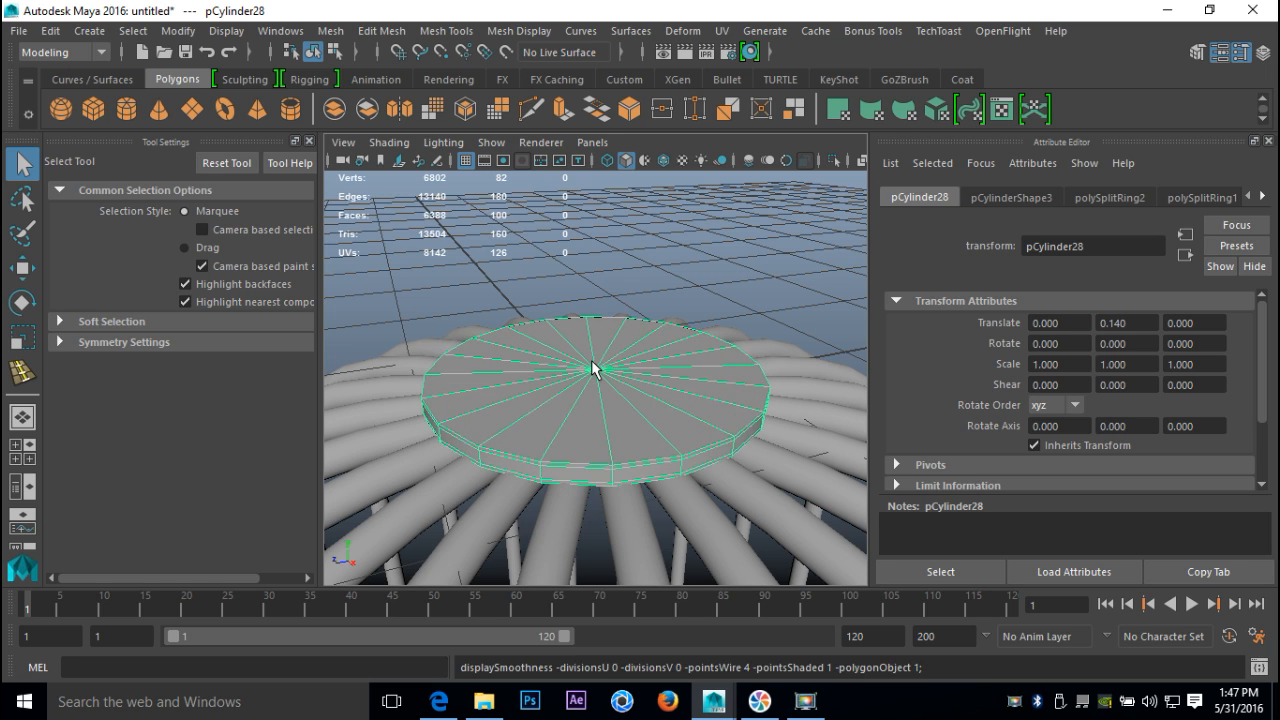
click(331, 31)
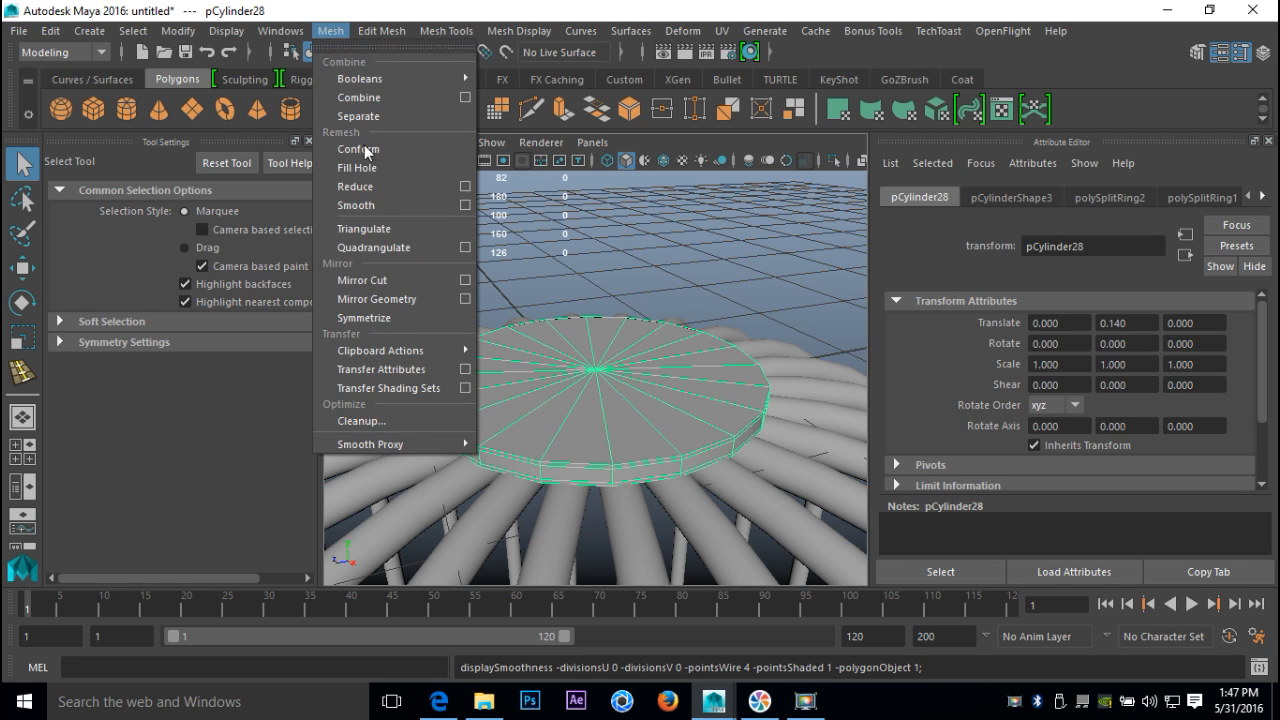
click(381, 212)
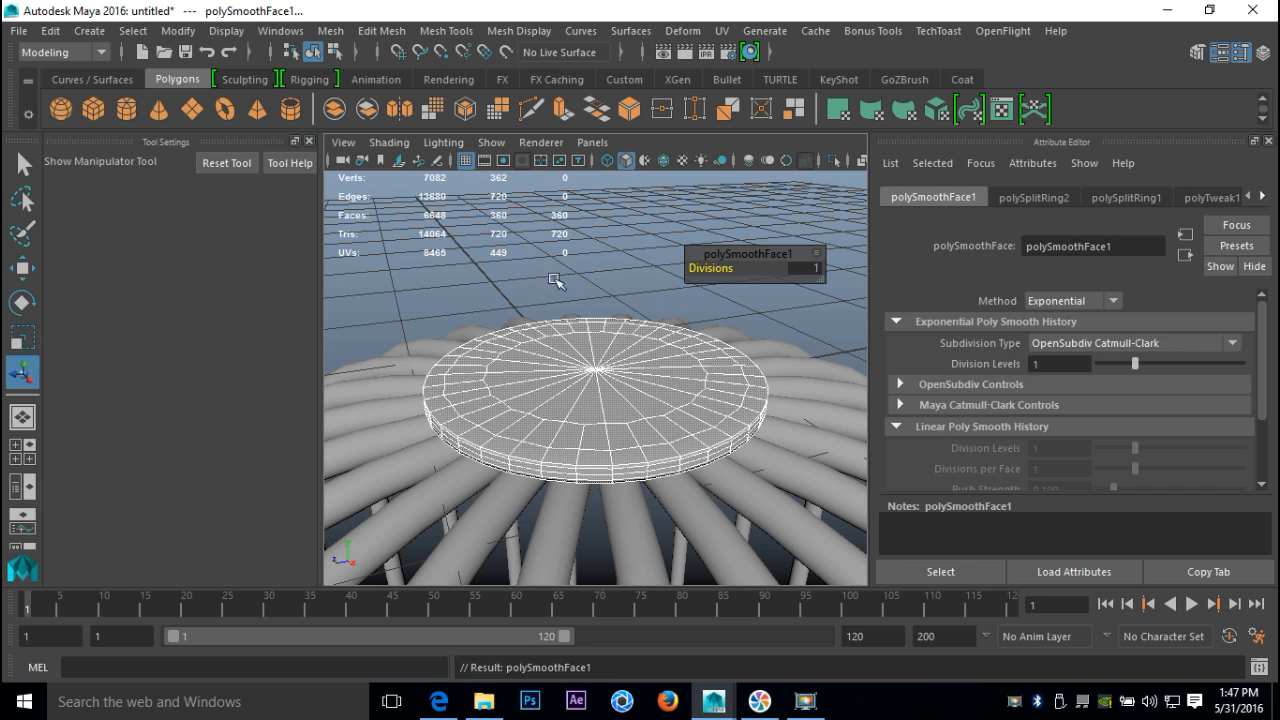
click(574, 252)
Duplicate the smoothed cap disc and raise the copy to Translate Y 0.271
click(608, 421)
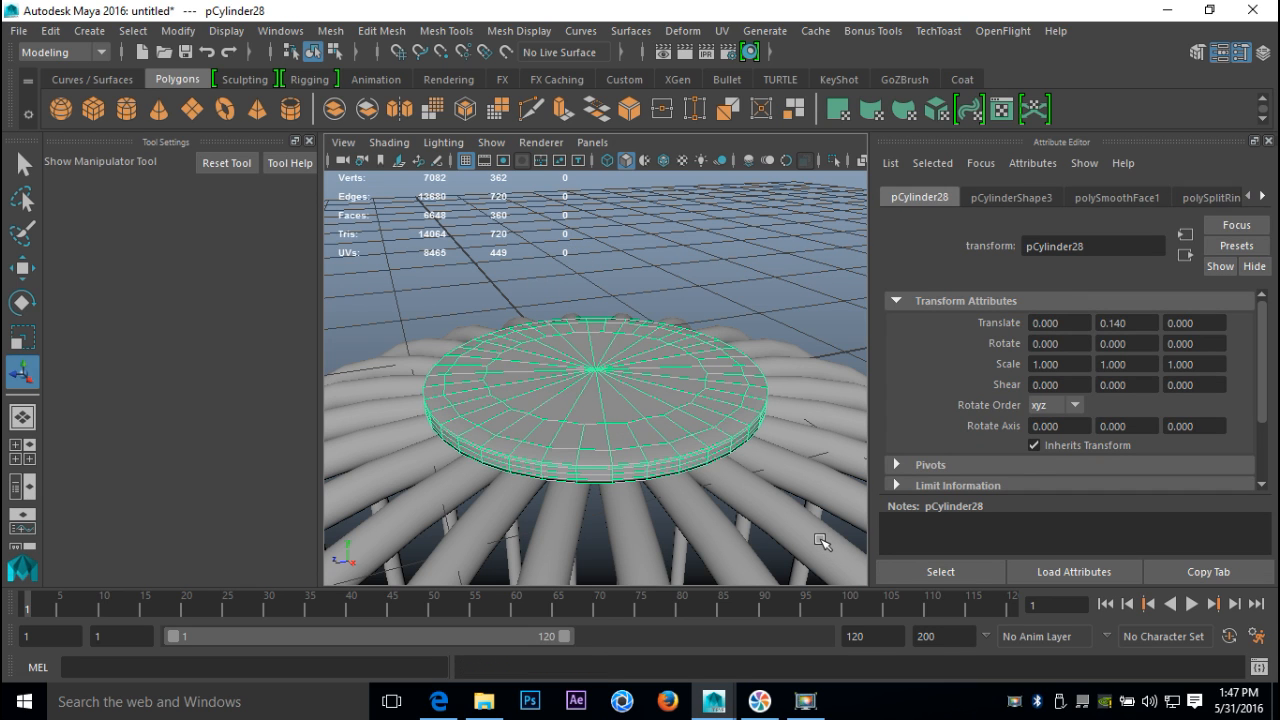
key(ctrl+d)
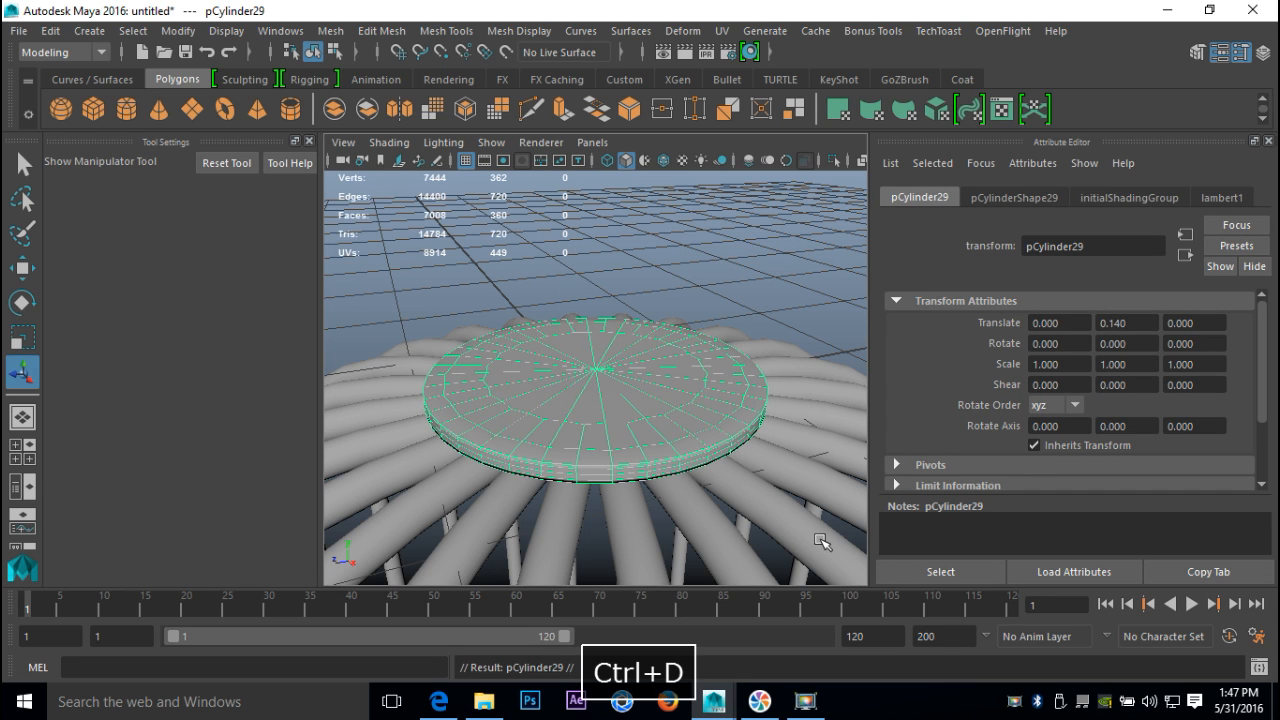
key(w)
drag(598, 290, 597, 266)
Scale the duplicated disc uniformly to 0.419 and lower it to Translate Y 0.214 onto the larger disc
key(r)
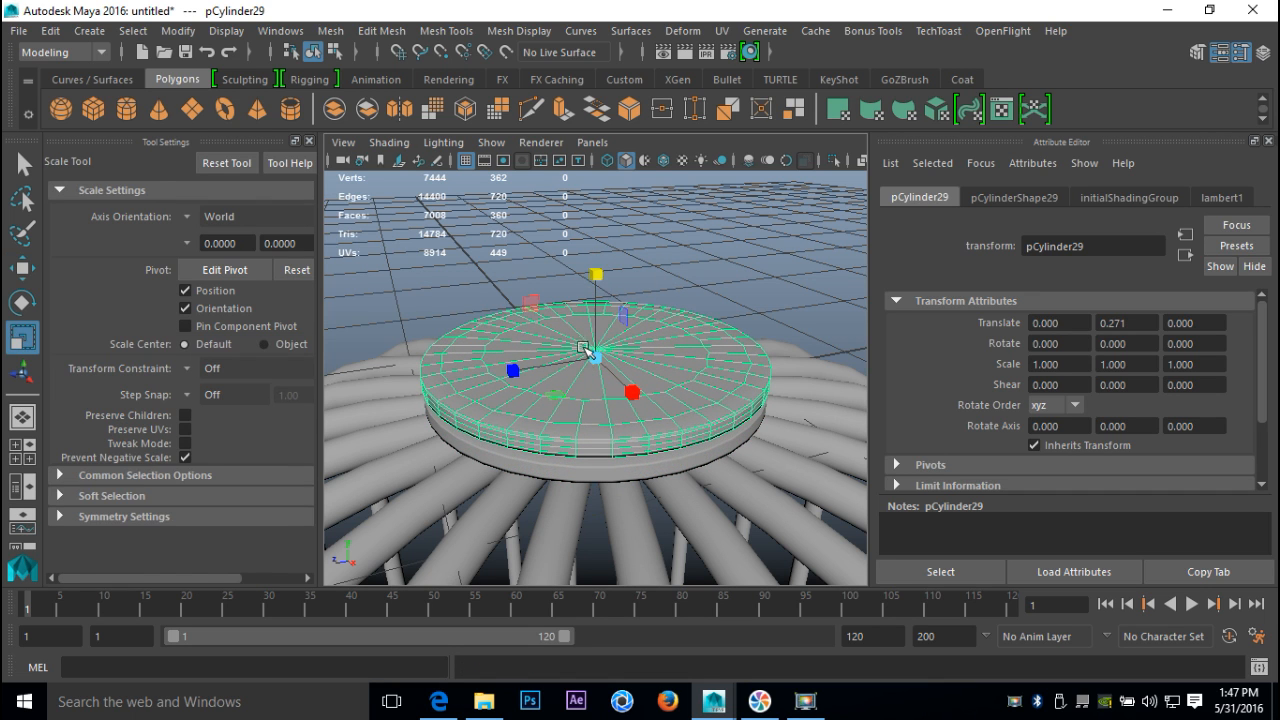
drag(593, 352, 459, 379)
key(w)
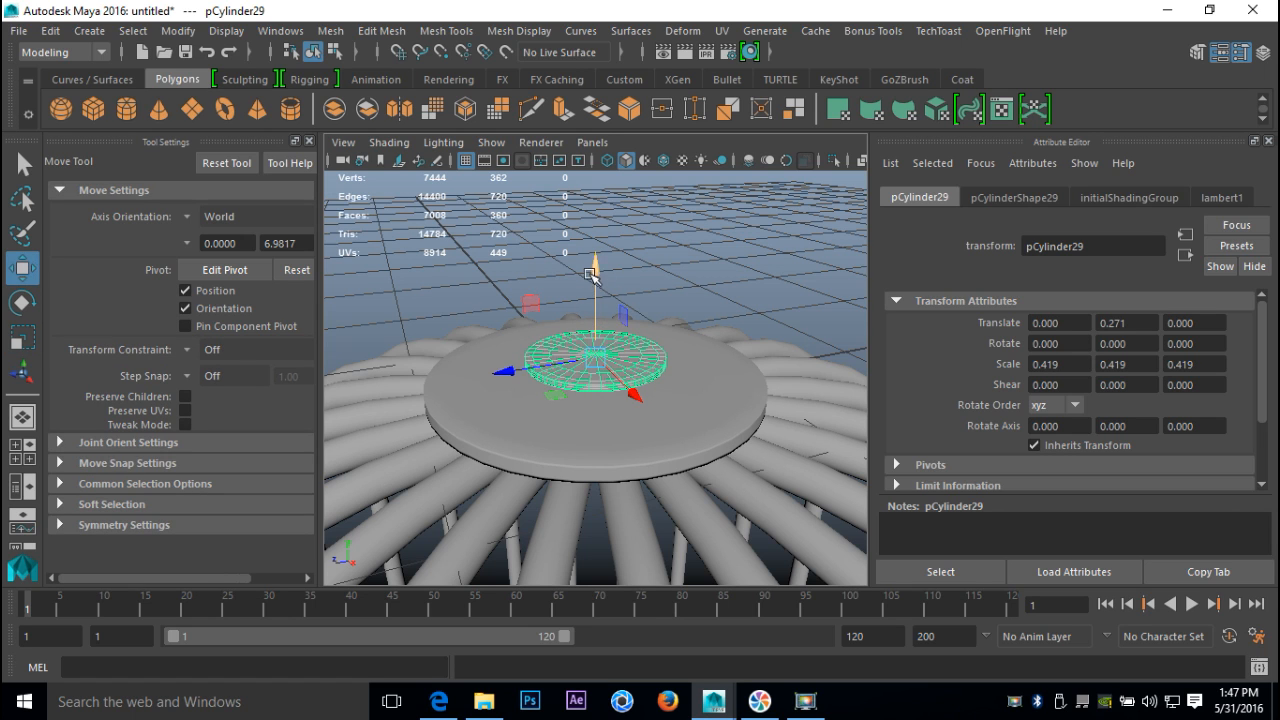
drag(594, 274, 590, 289)
scroll(605, 305, up, 3)
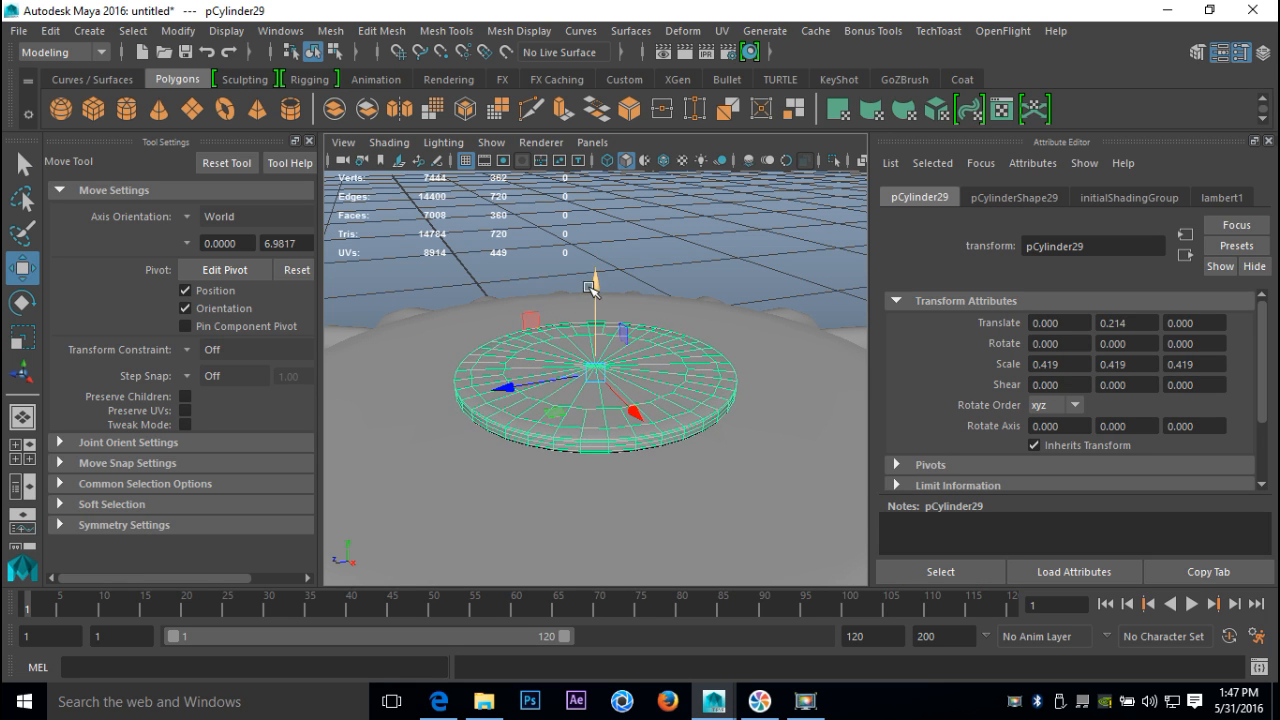
scroll(591, 289, down, 5)
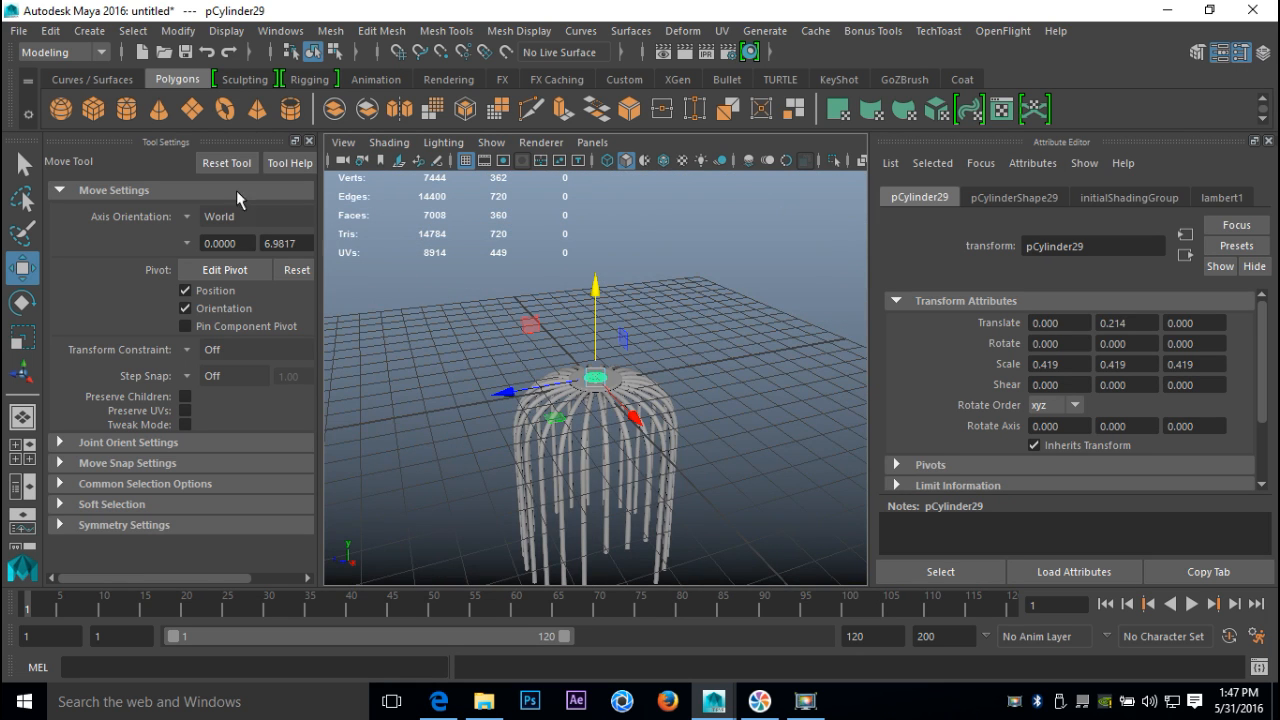
Create a polygon torus, raise it to Translate Y 2.404 above the cage, and stand it upright with Rotate Z -90
click(225, 109)
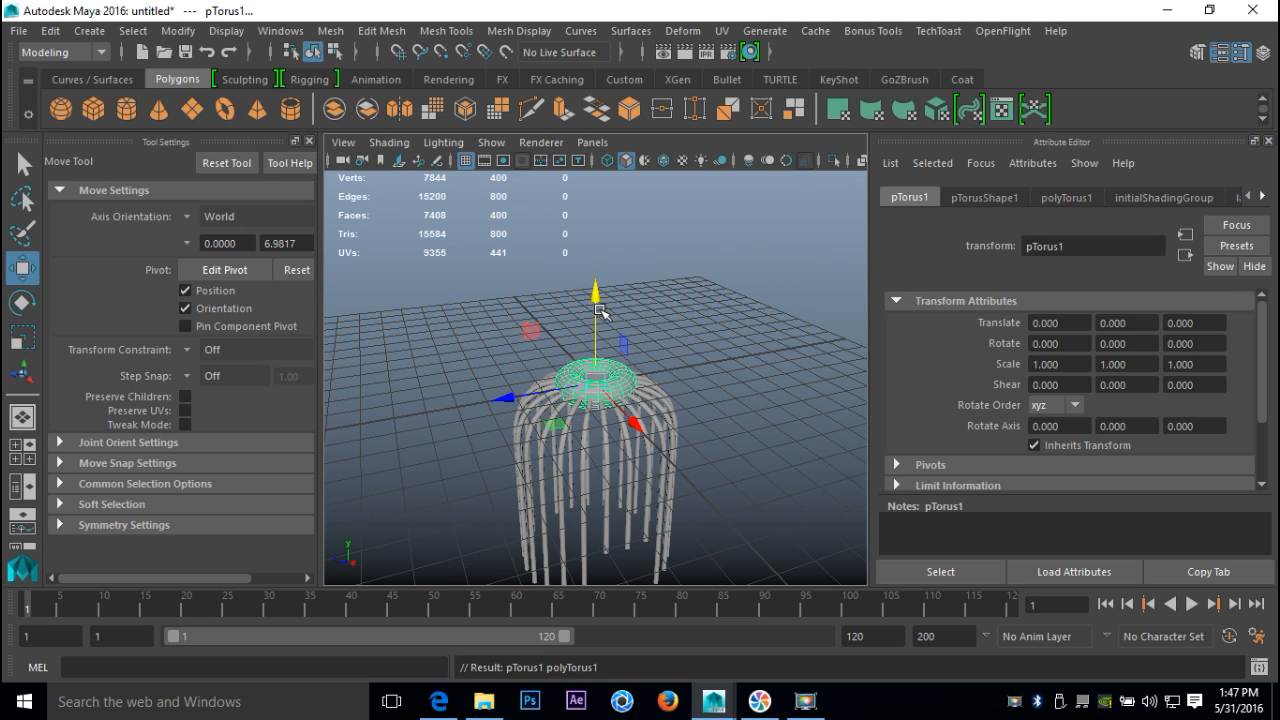
drag(601, 293, 603, 226)
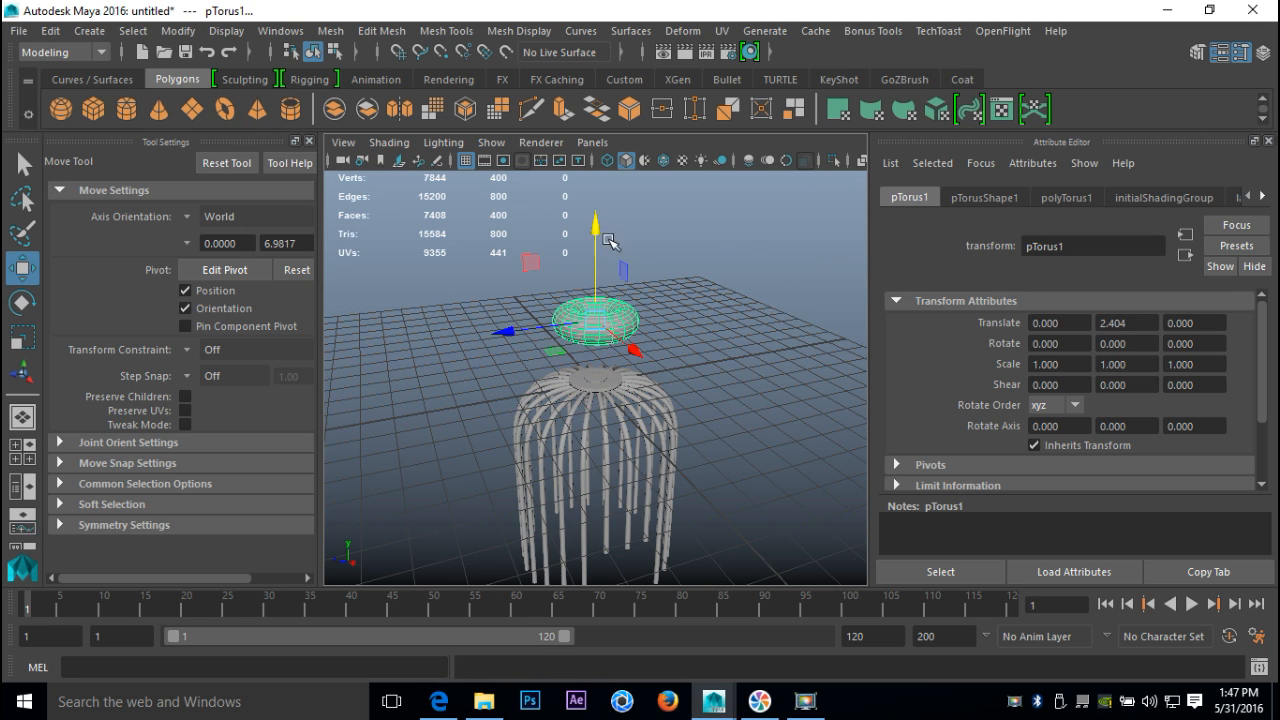
key(e)
key(j)
drag(612, 250, 640, 364)
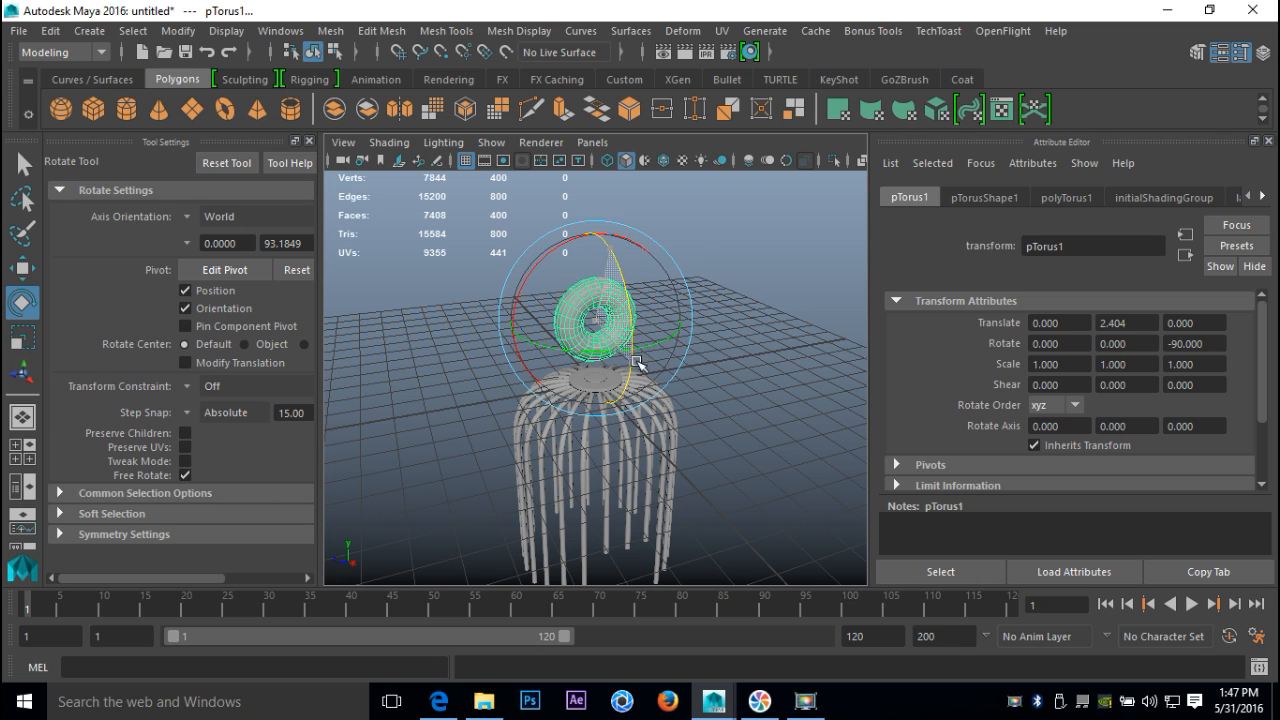
alt+drag(476, 400, 924, 380)
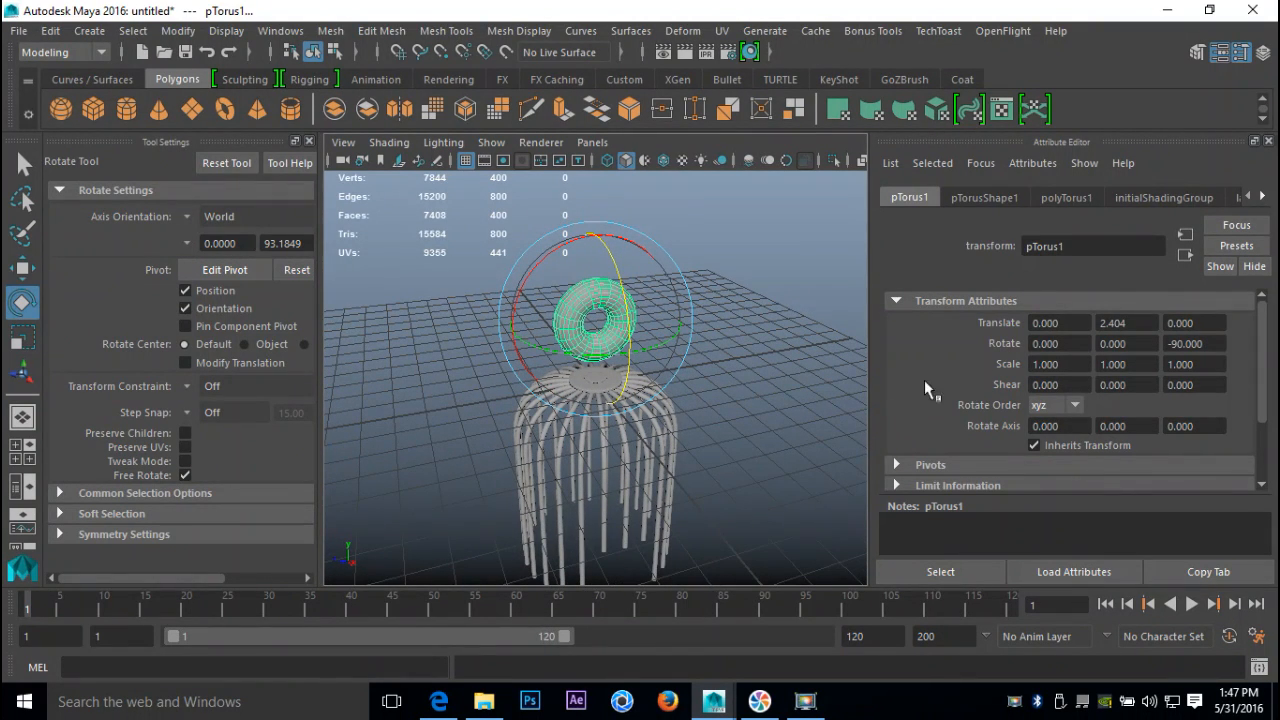
Set the torus's section radius to 0.1 to make it a thin ring, and deselect it
click(1066, 198)
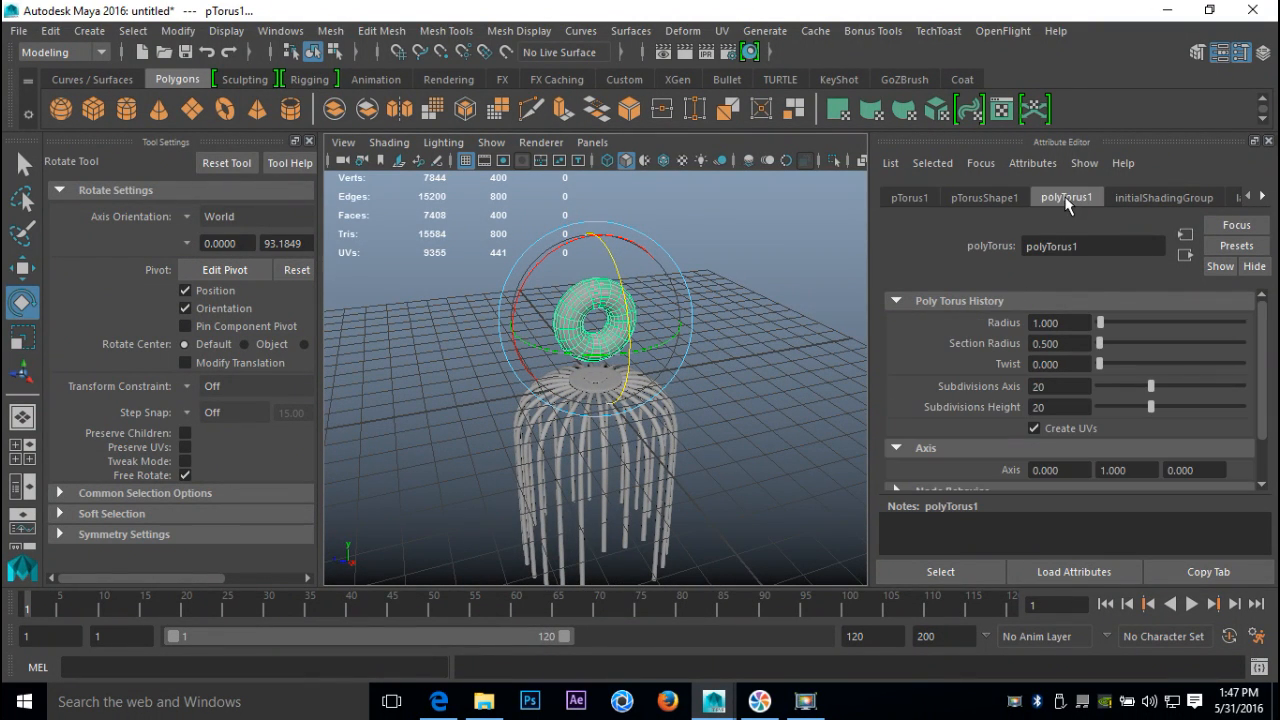
click(1069, 344)
text(0.1)
key(Return)
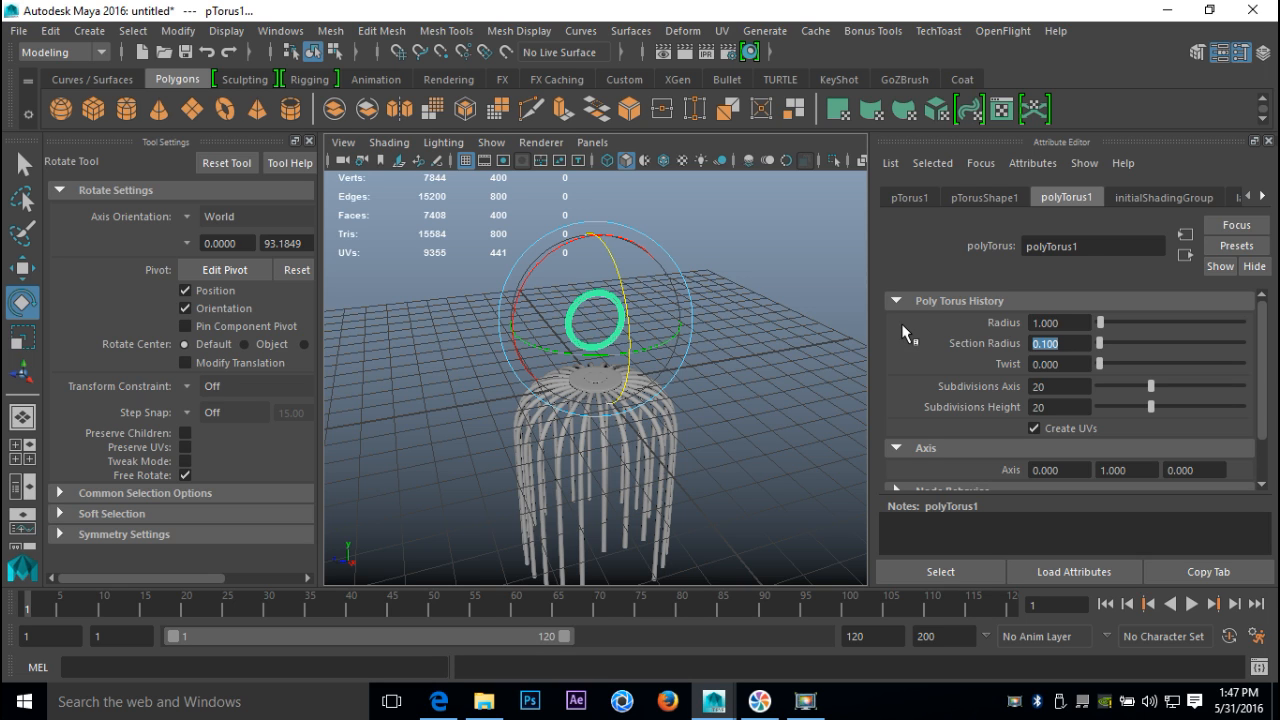
scroll(660, 407, up, 3)
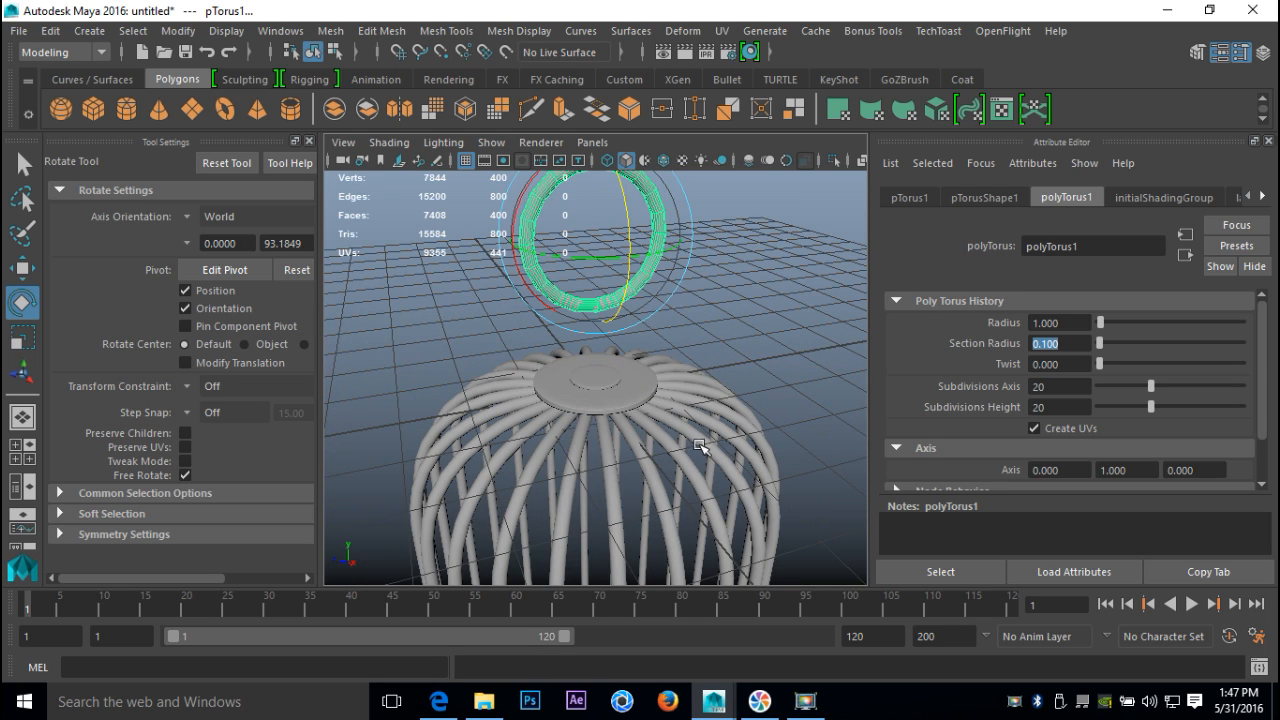
click(838, 277)
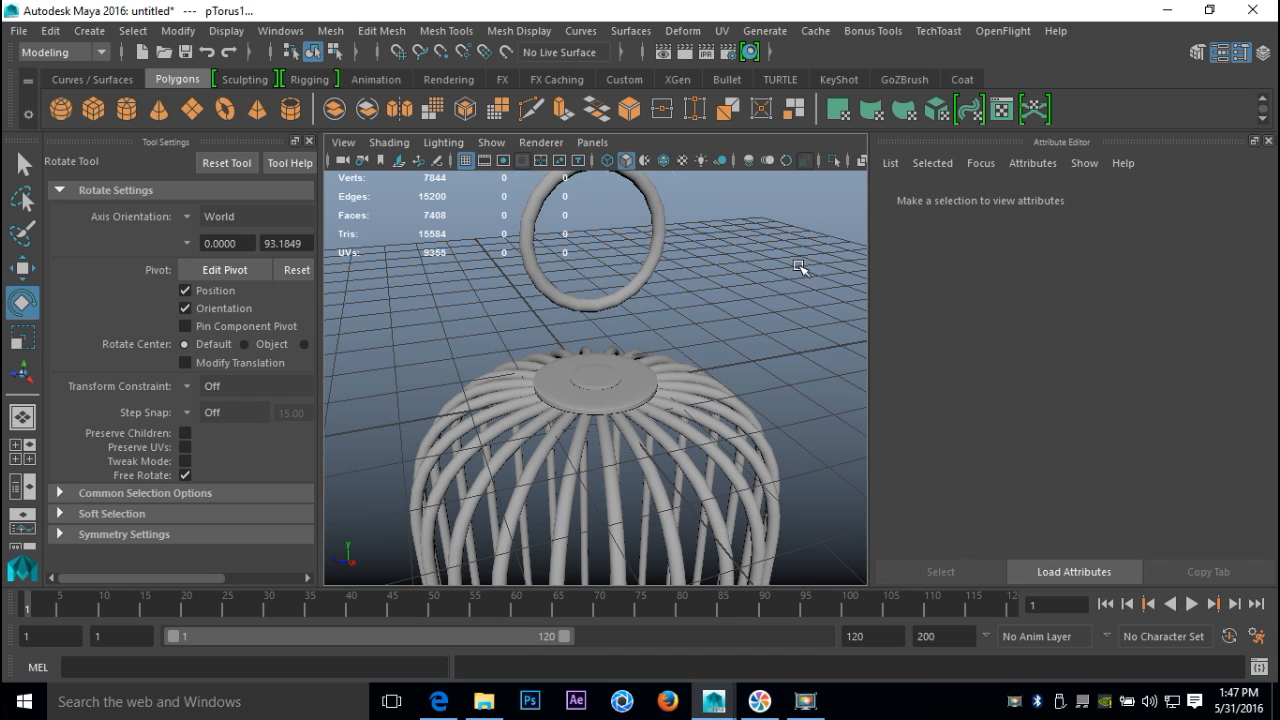
Scale the ring down uniformly to a small hanging loop and lower it onto the small disc at the cage's top
click(640, 282)
key(r)
drag(600, 240, 512, 260)
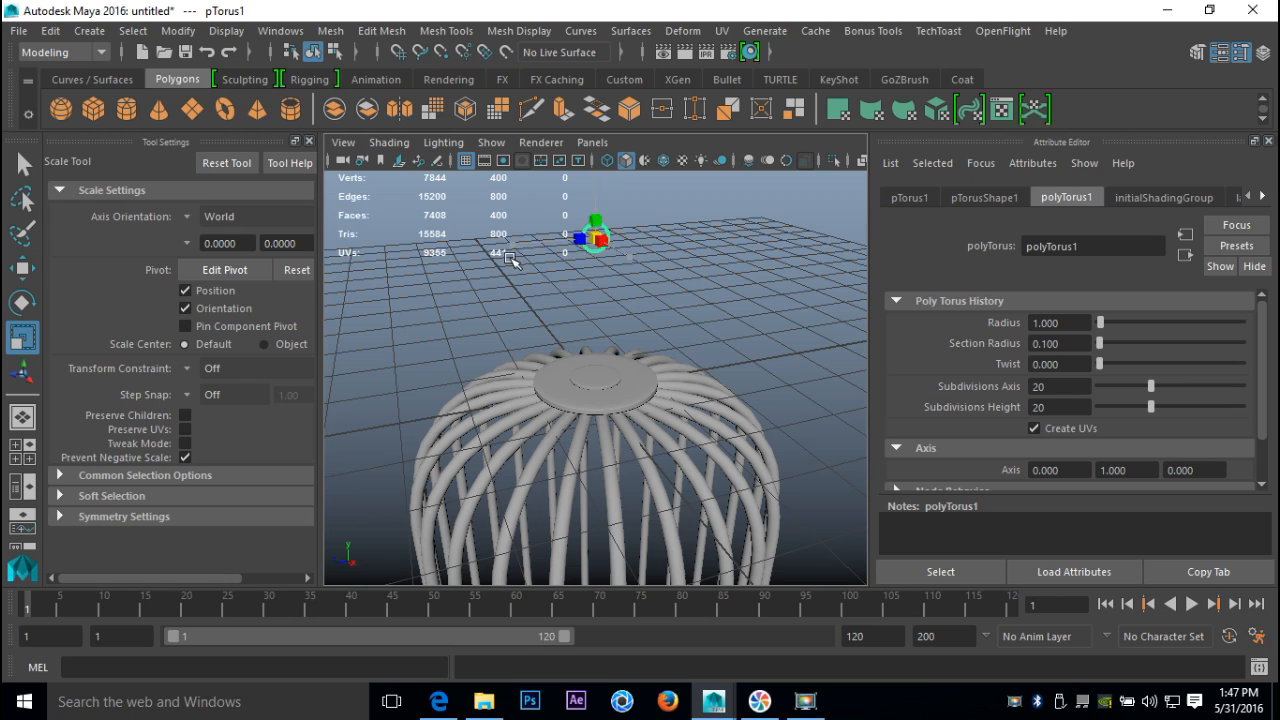
key(w)
drag(598, 190, 597, 275)
key(f)
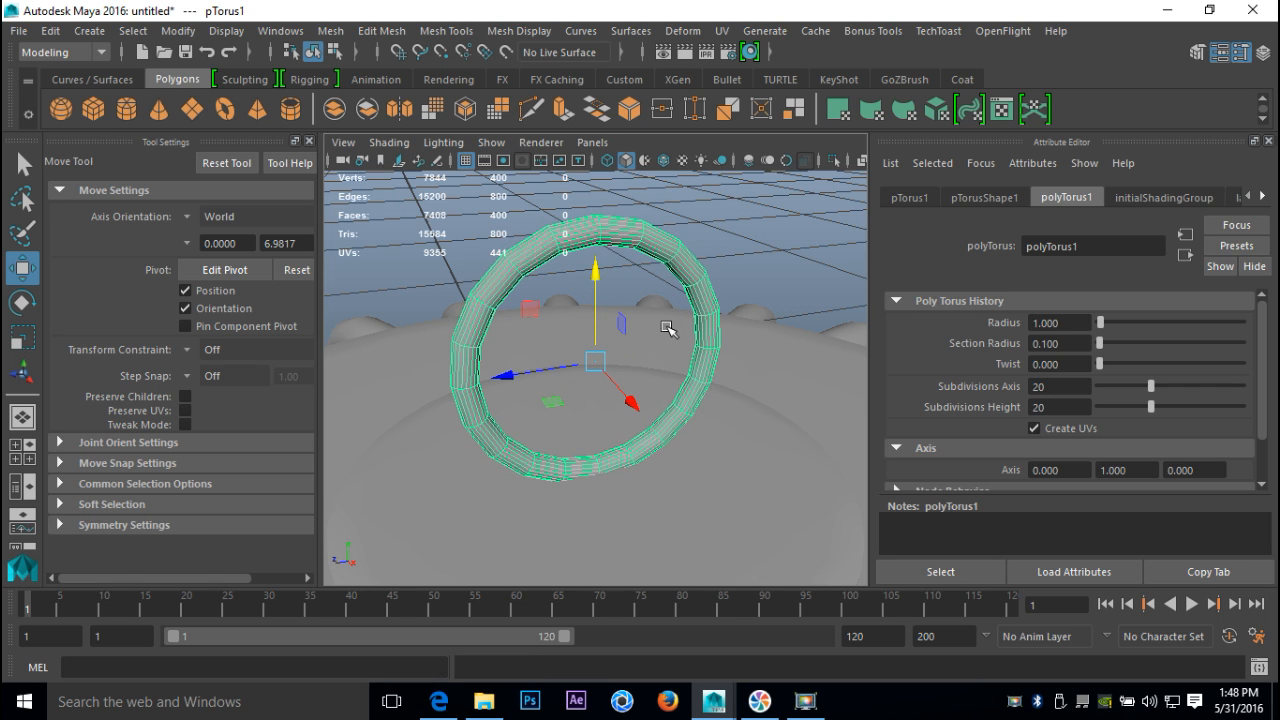
Check the ring in smooth mesh preview, return it to unsmoothed display, and apply a mesh Smooth with one division level
key(3)
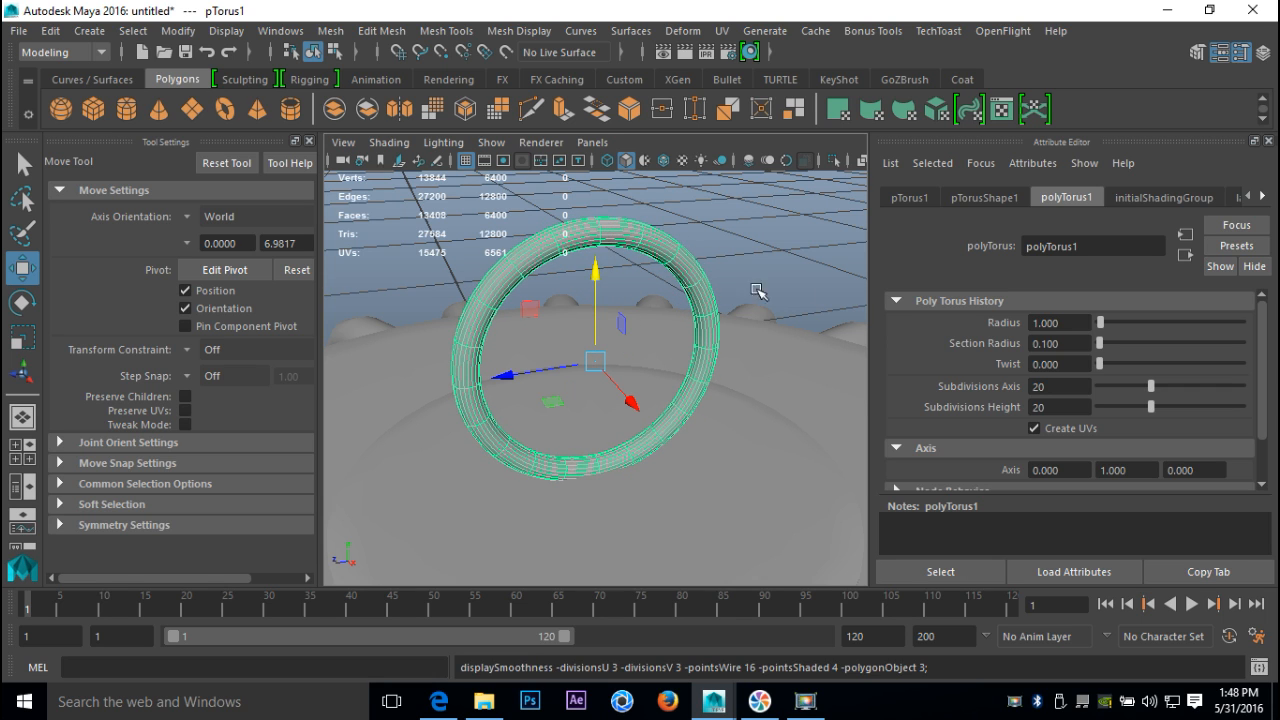
key(1)
click(777, 237)
click(657, 249)
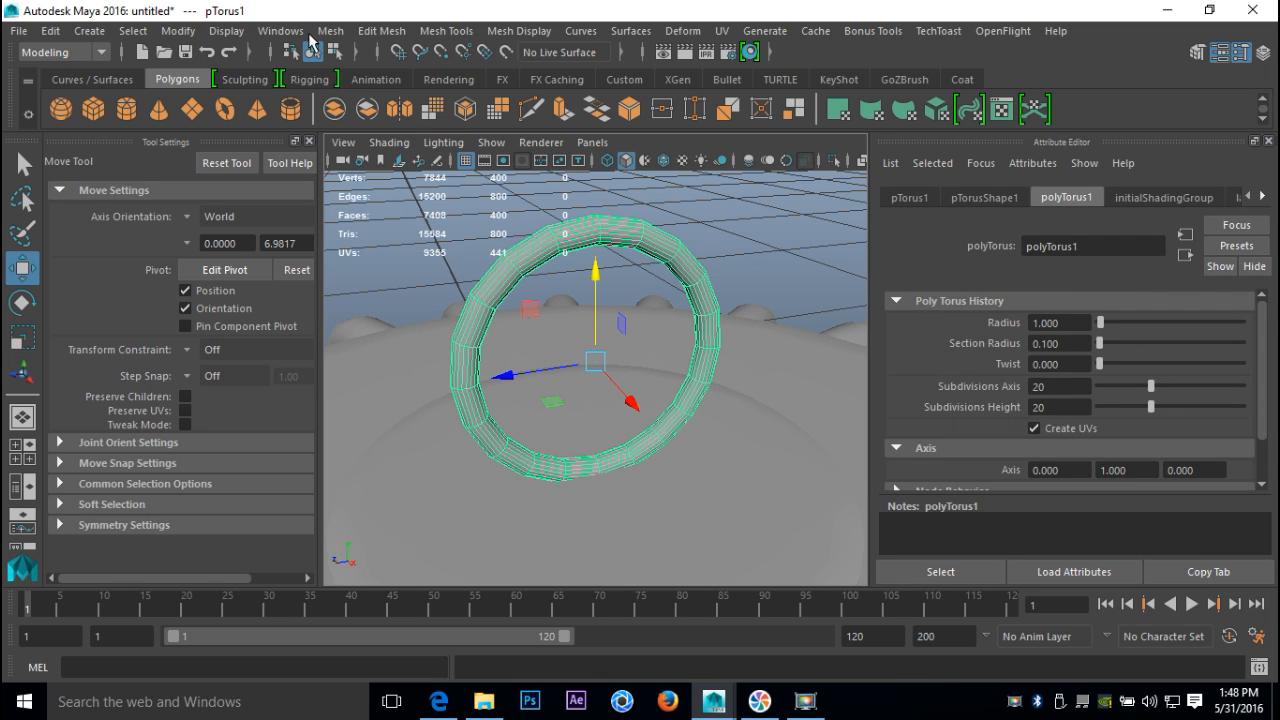
click(330, 31)
click(392, 206)
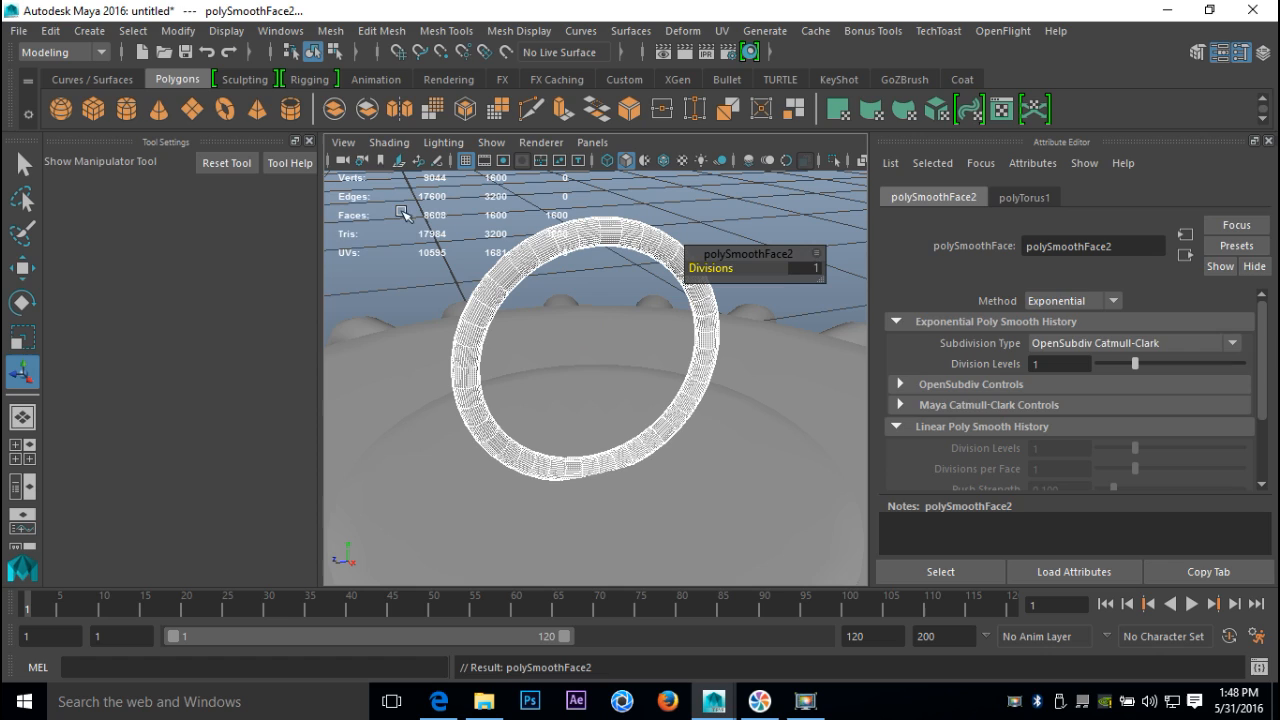
click(748, 215)
scroll(733, 234, down, 5)
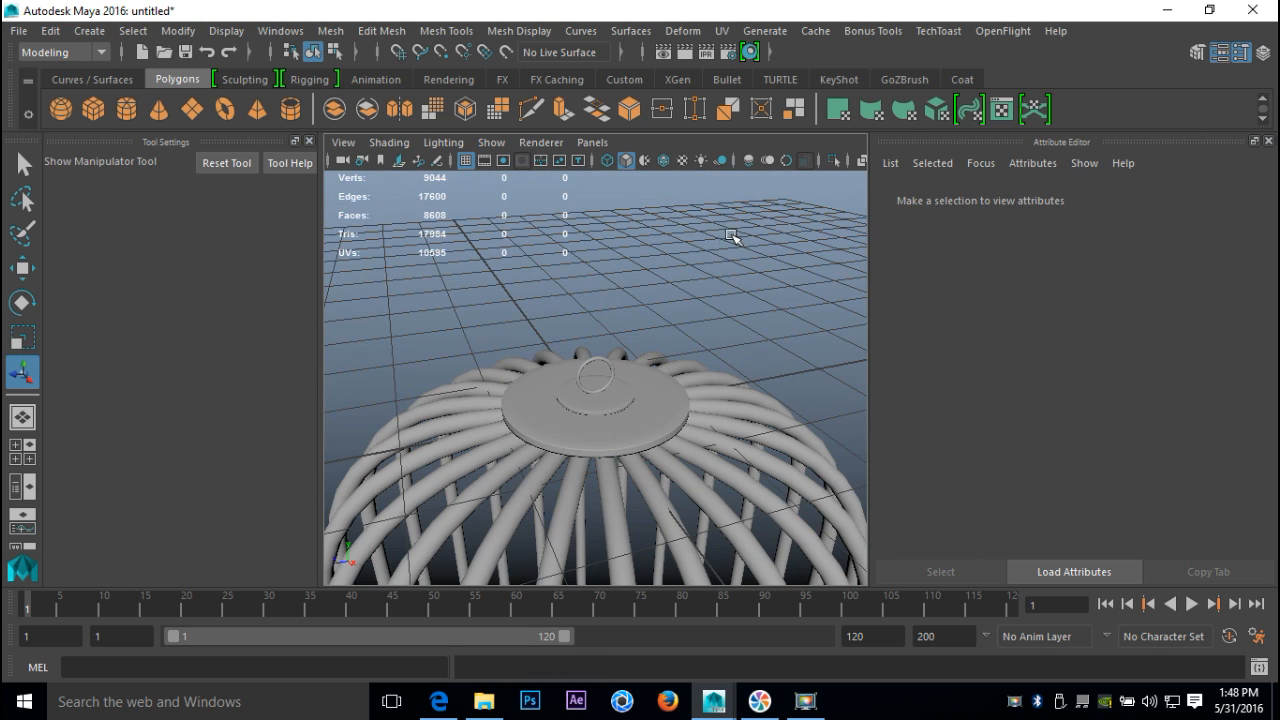
Create a polygon cylinder with the default radius 1 and height 2, and move it straight down below the cage's pipes
alt+drag(491, 350, 528, 348)
alt+middle_drag(540, 404, 525, 140)
scroll(551, 272, down, 6)
alt+middle_drag(598, 522, 619, 439)
scroll(619, 439, up, 4)
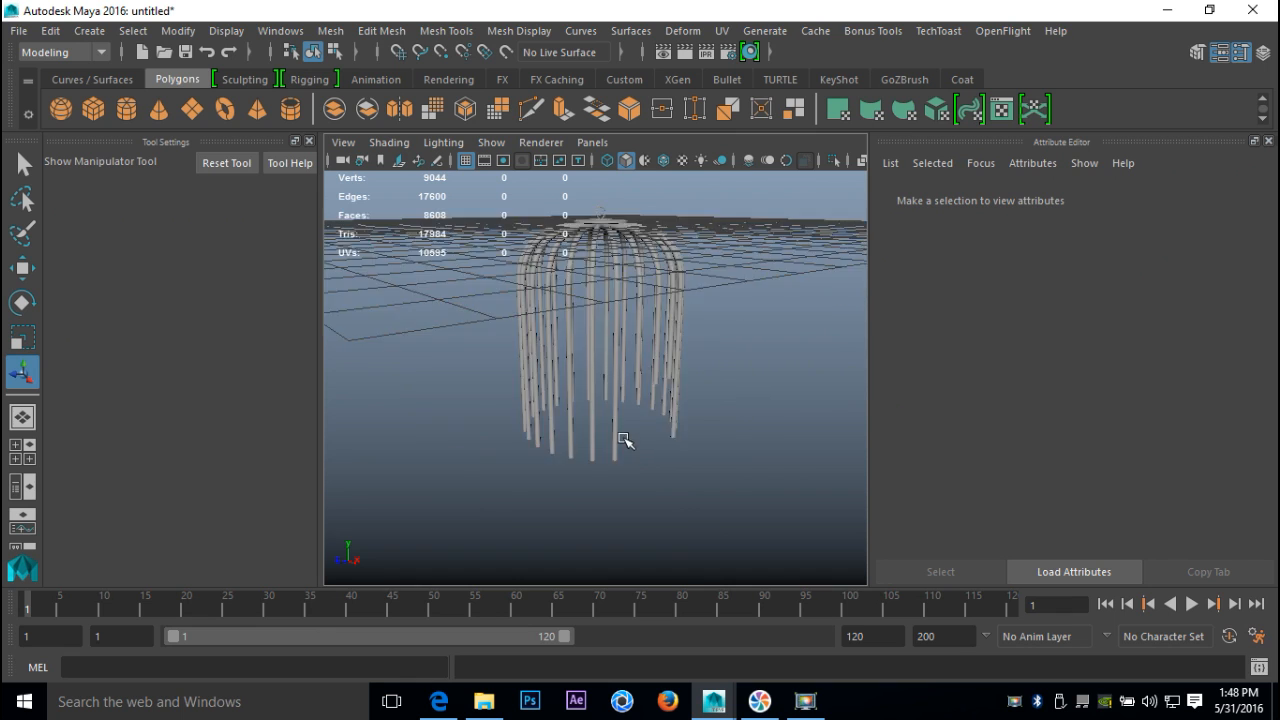
alt+drag(632, 466, 643, 438)
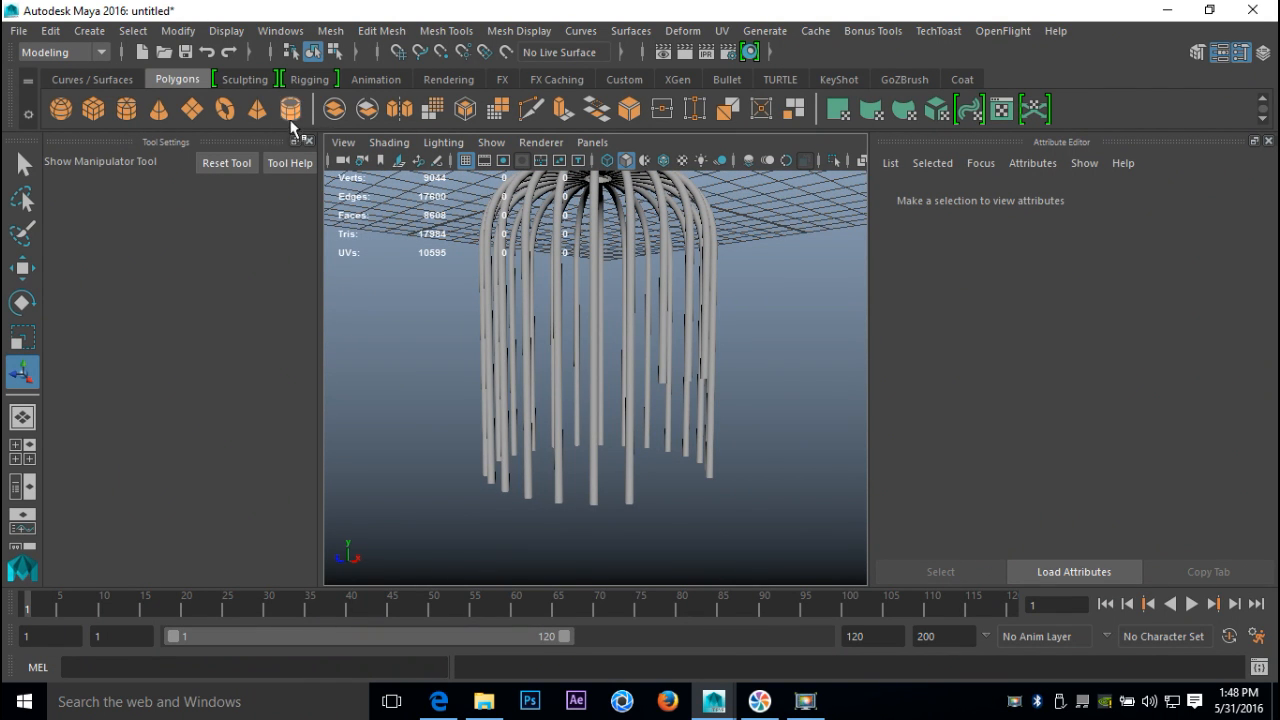
click(128, 112)
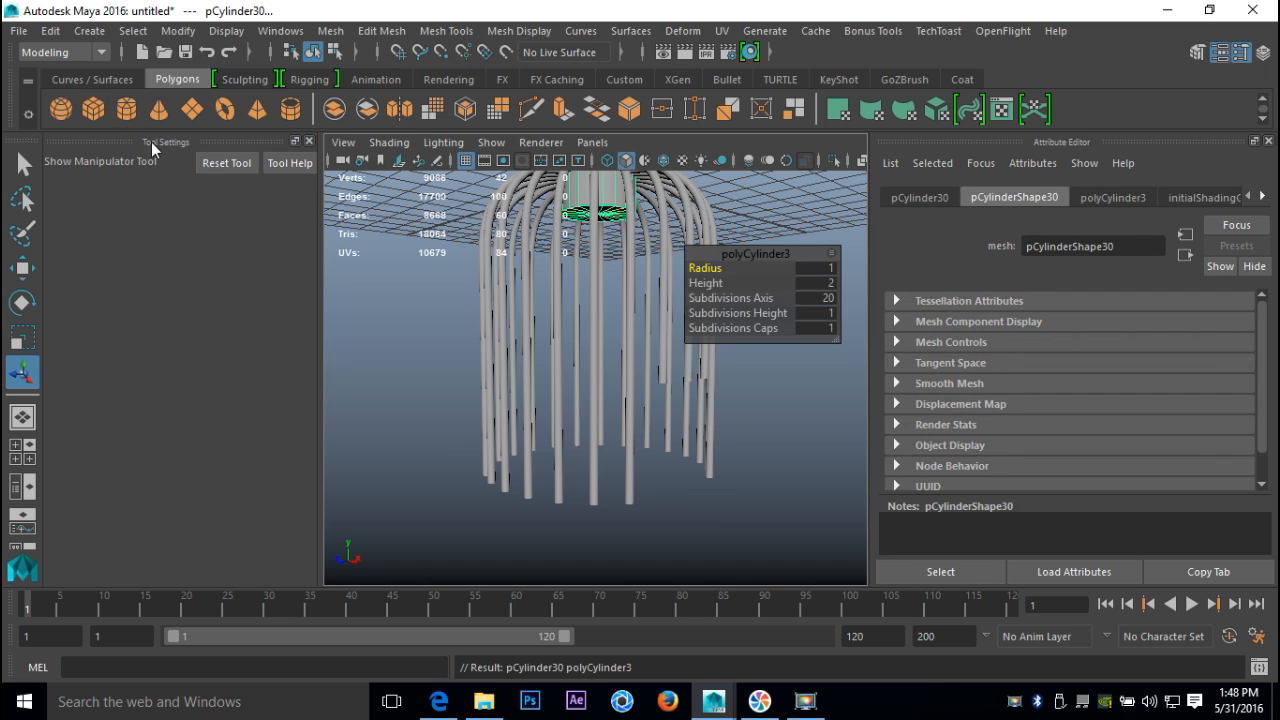
key(w)
scroll(604, 330, down, 5)
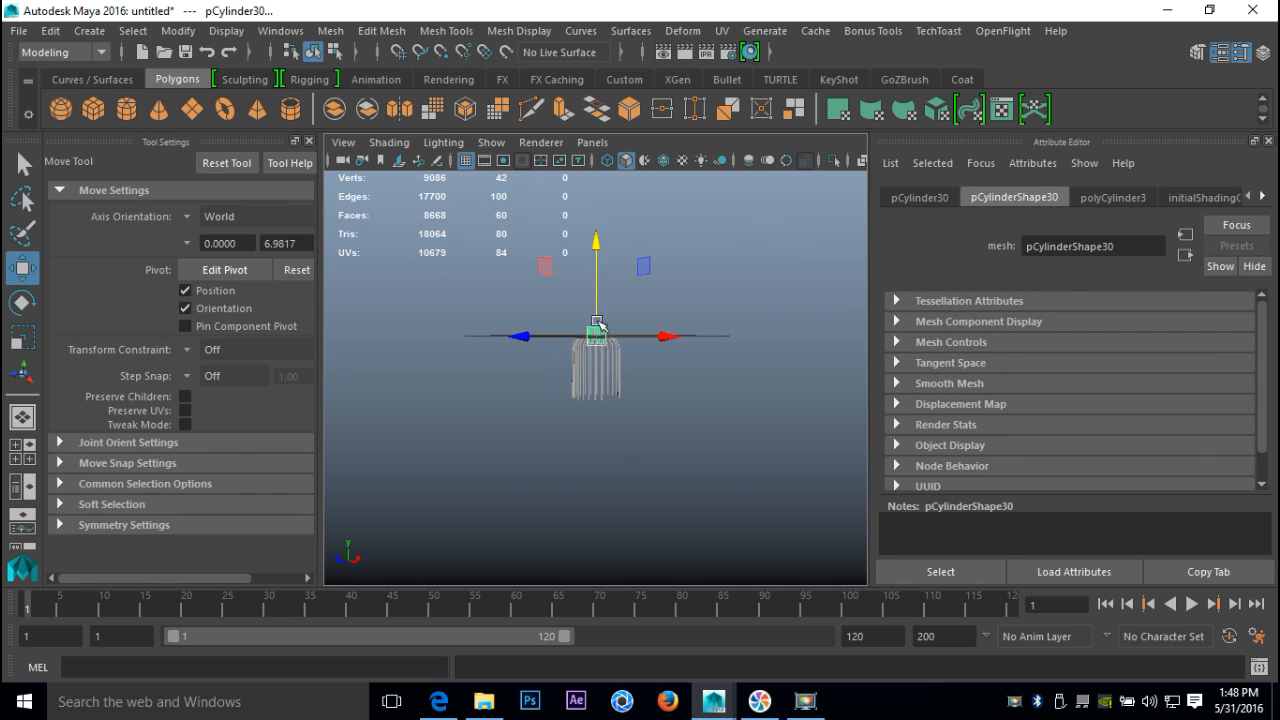
drag(596, 243, 612, 348)
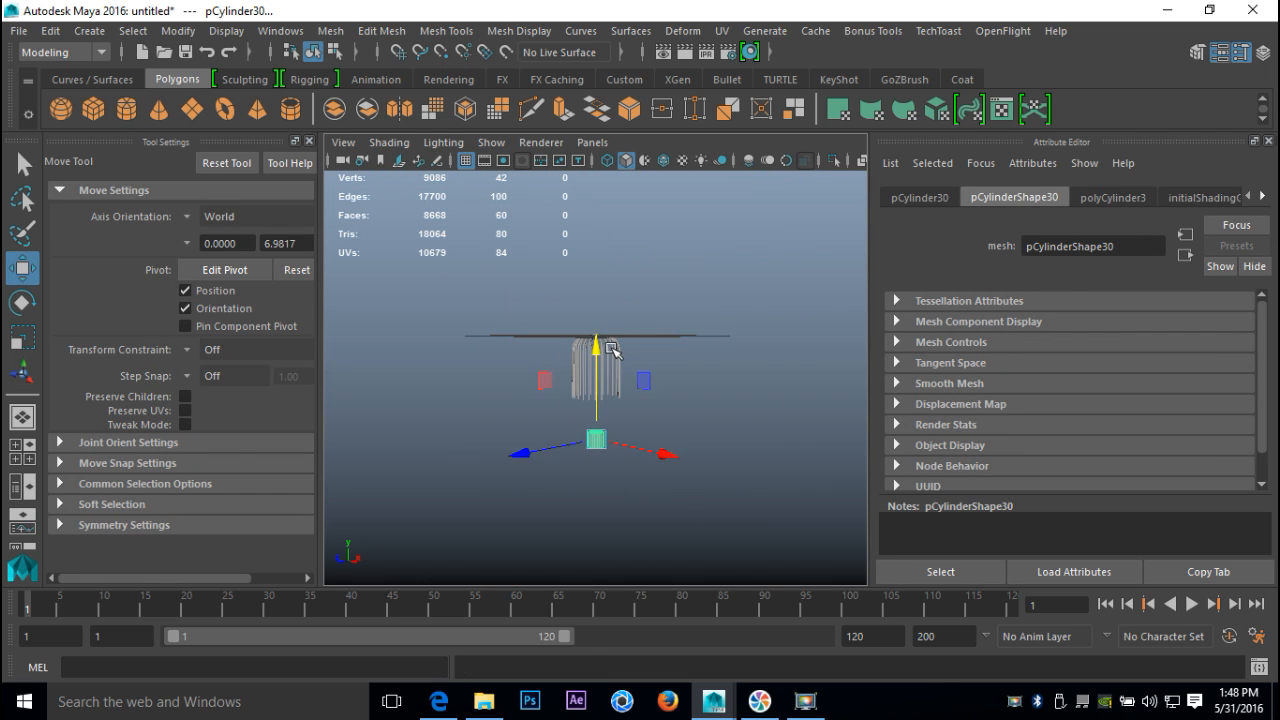
Scale the cylinder up to 7.830, flatten it along Y into a wide base disc, and raise it to Translate Y -8.676 under the pipes
key(r)
drag(597, 438, 680, 438)
drag(597, 356, 617, 436)
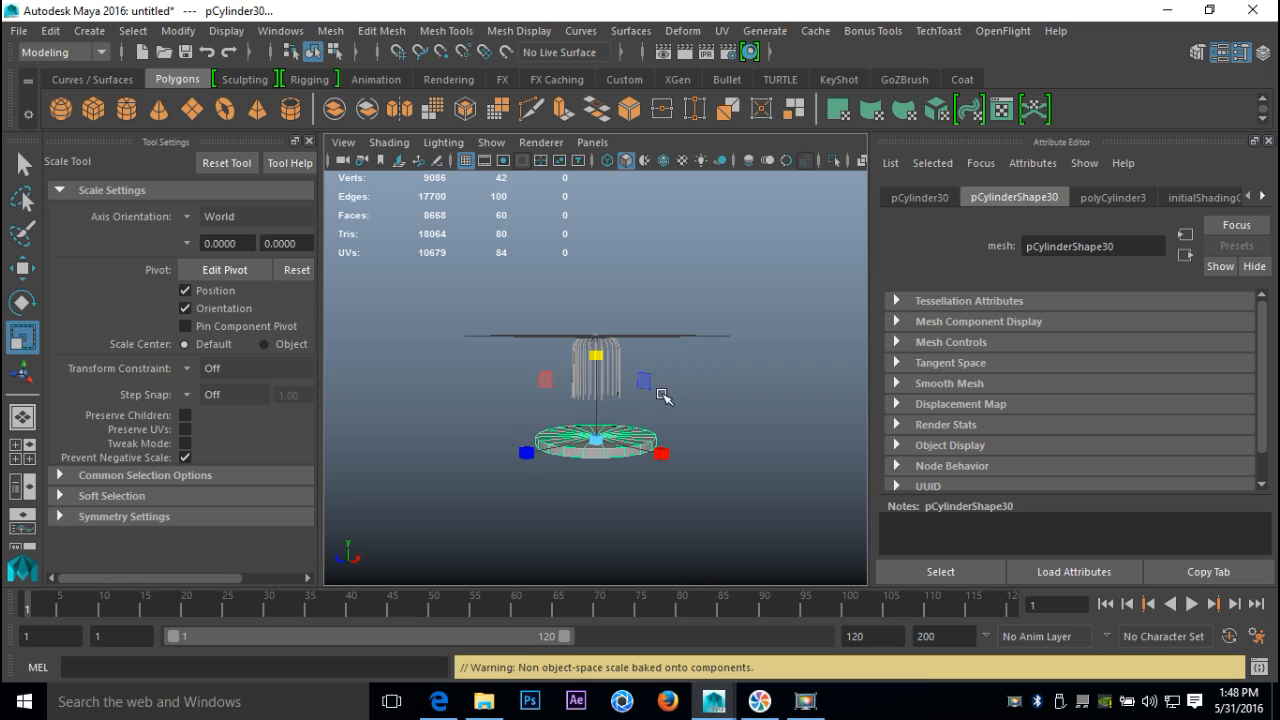
key(w)
drag(600, 352, 610, 312)
click(922, 198)
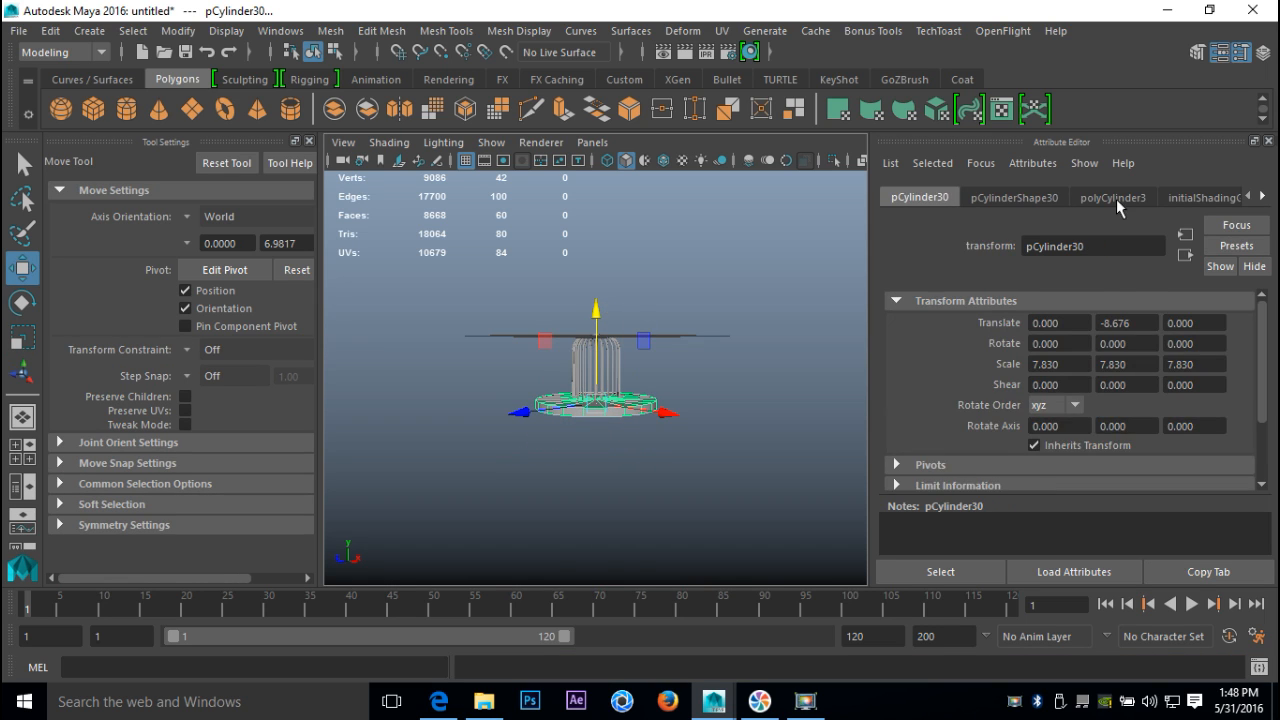
Set the base cylinder's Subdivisions Caps to 0
click(1116, 199)
drag(1078, 403, 1009, 405)
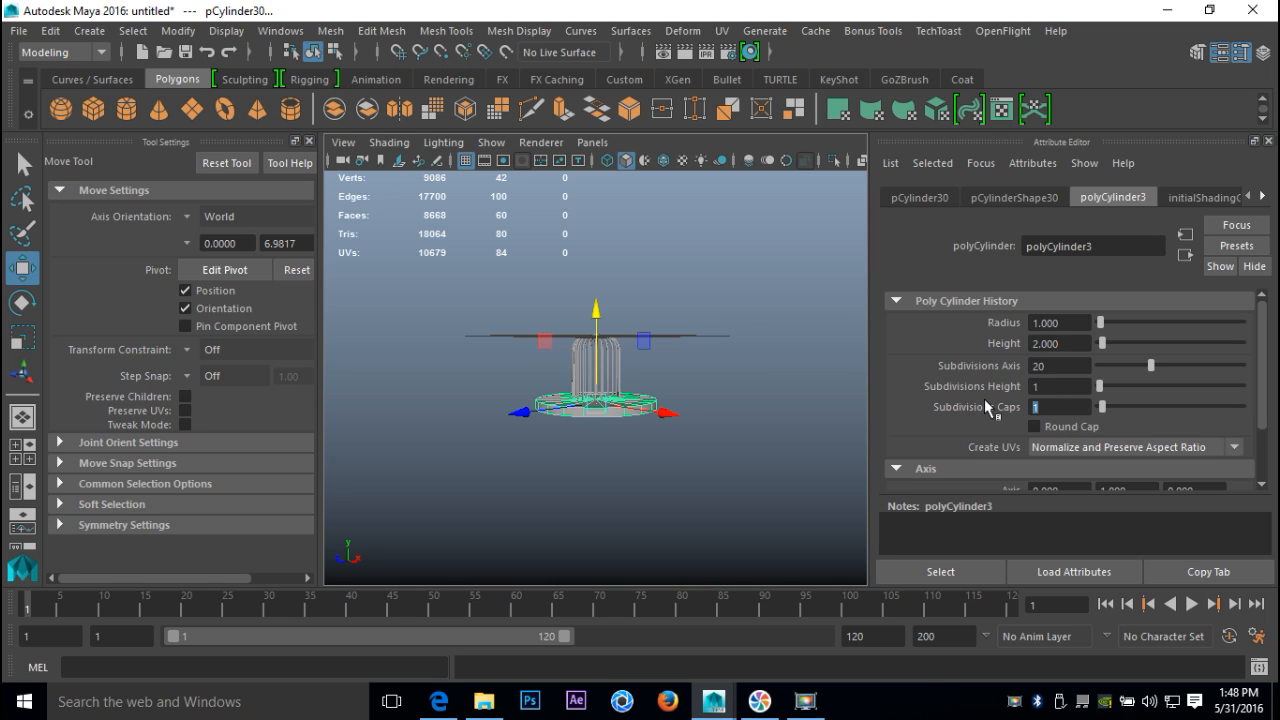
text(0)
key(Return)
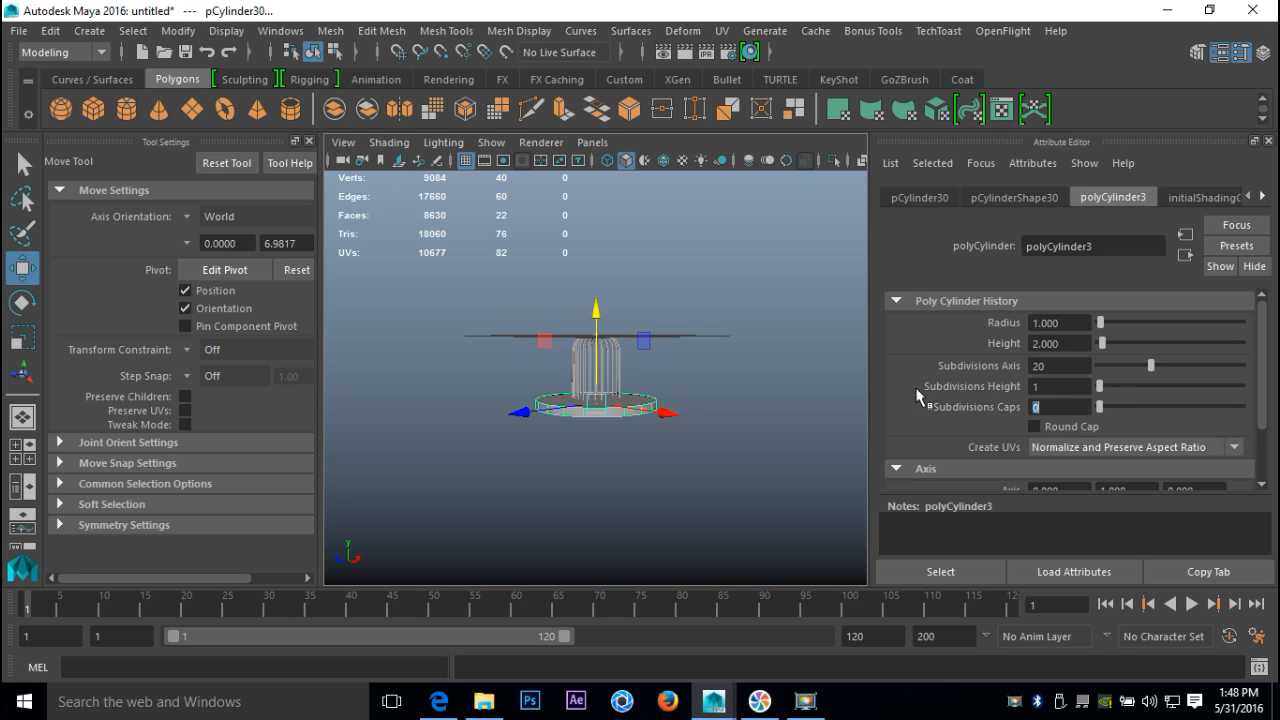
alt+drag(644, 372, 692, 392)
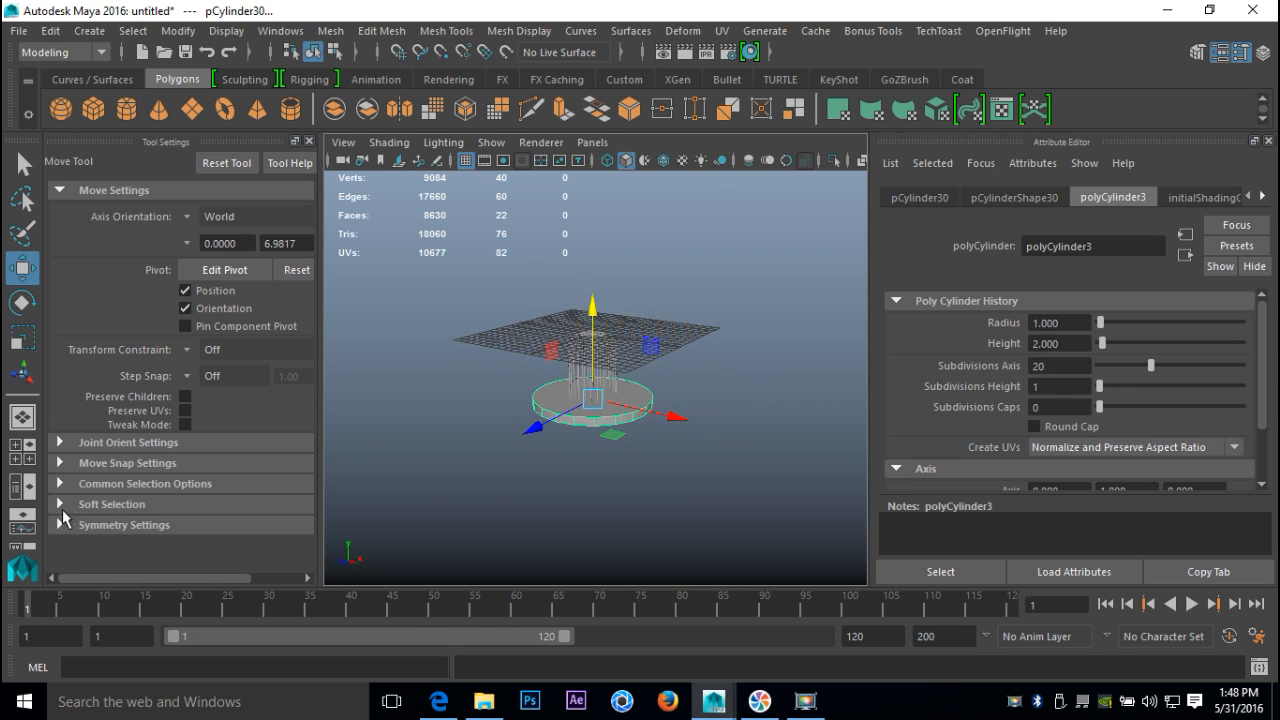
In the top view with wireframe display, scale the base cylinder down uniformly to match the circle of pipe ends
click(22, 452)
key(space)
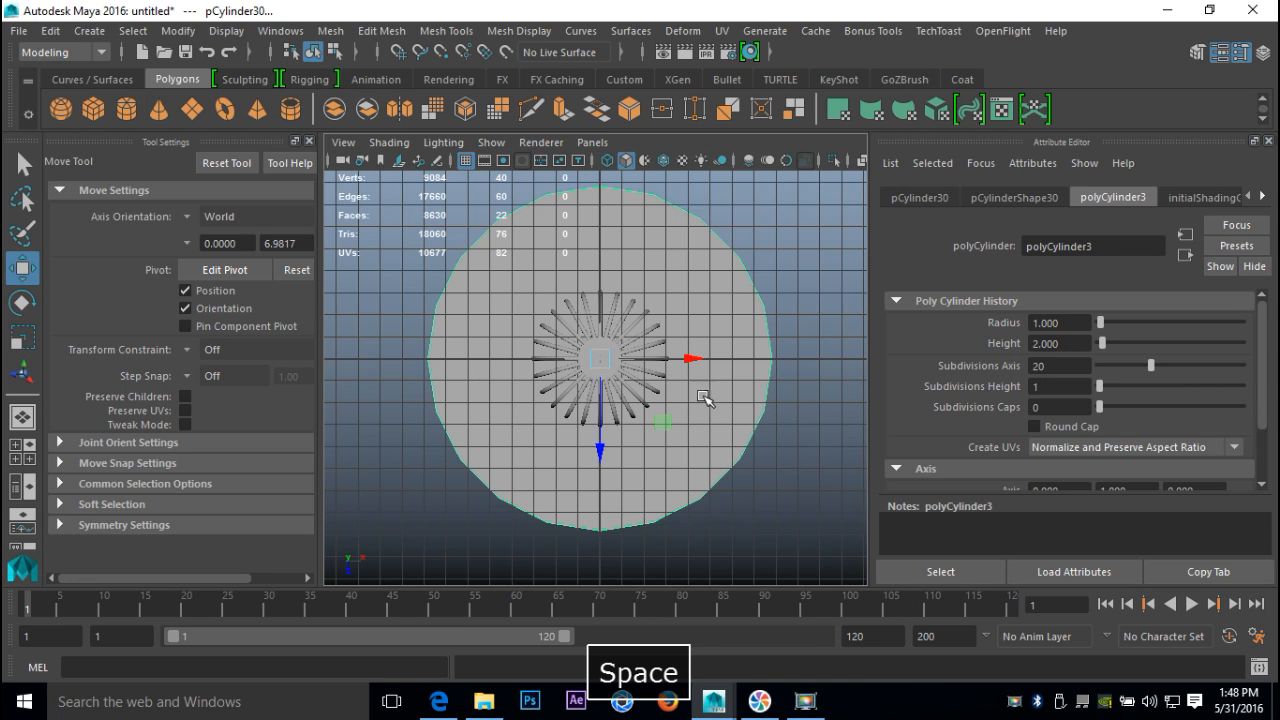
key(4)
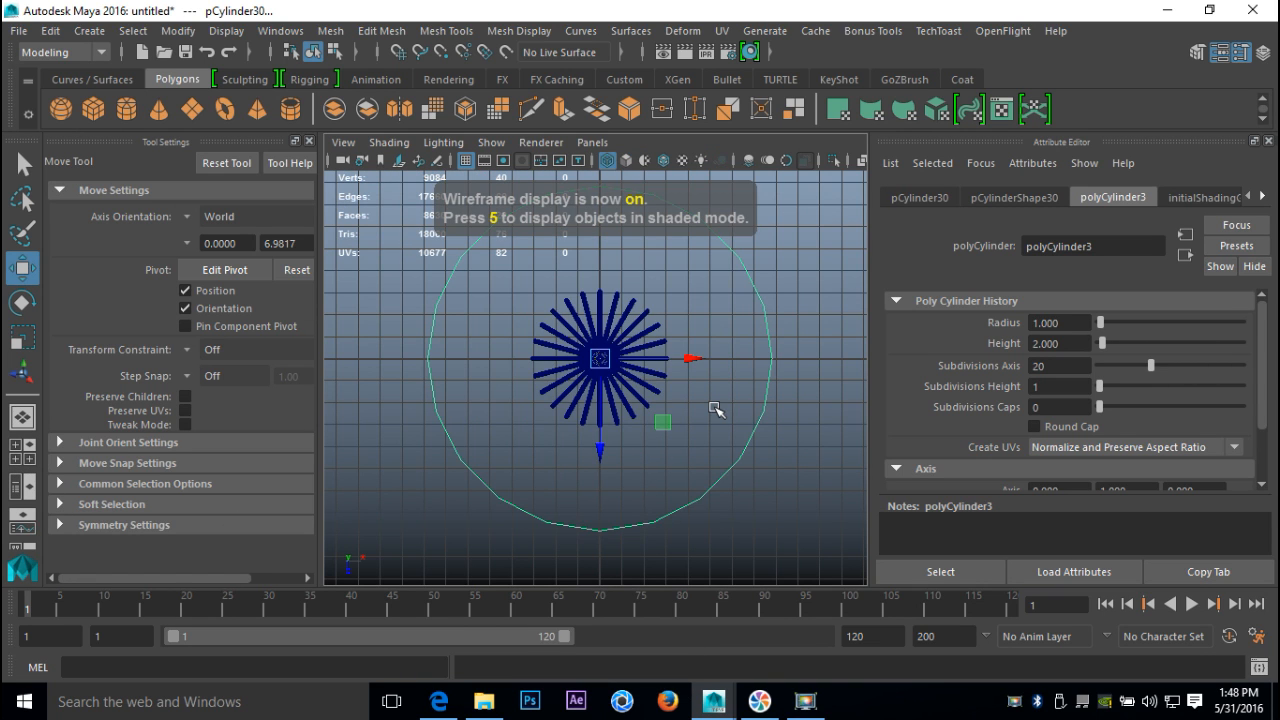
key(r)
drag(603, 360, 455, 366)
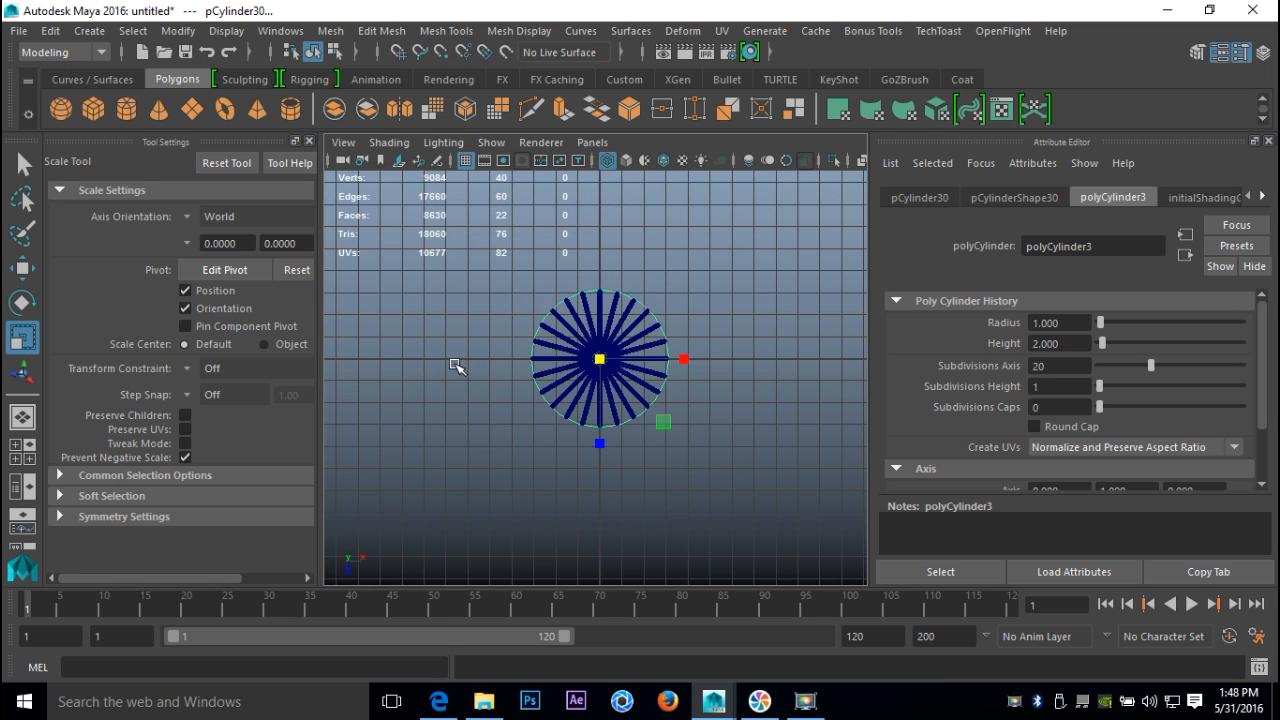
scroll(455, 366, up, 5)
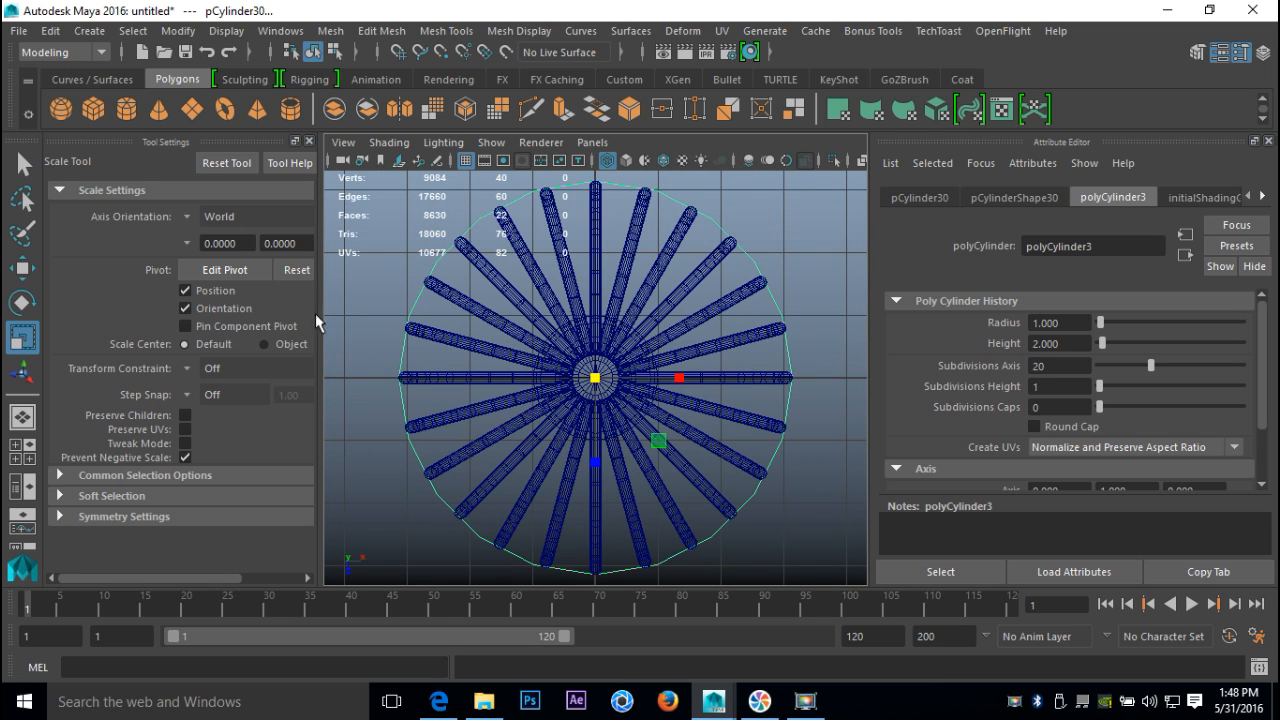
click(309, 141)
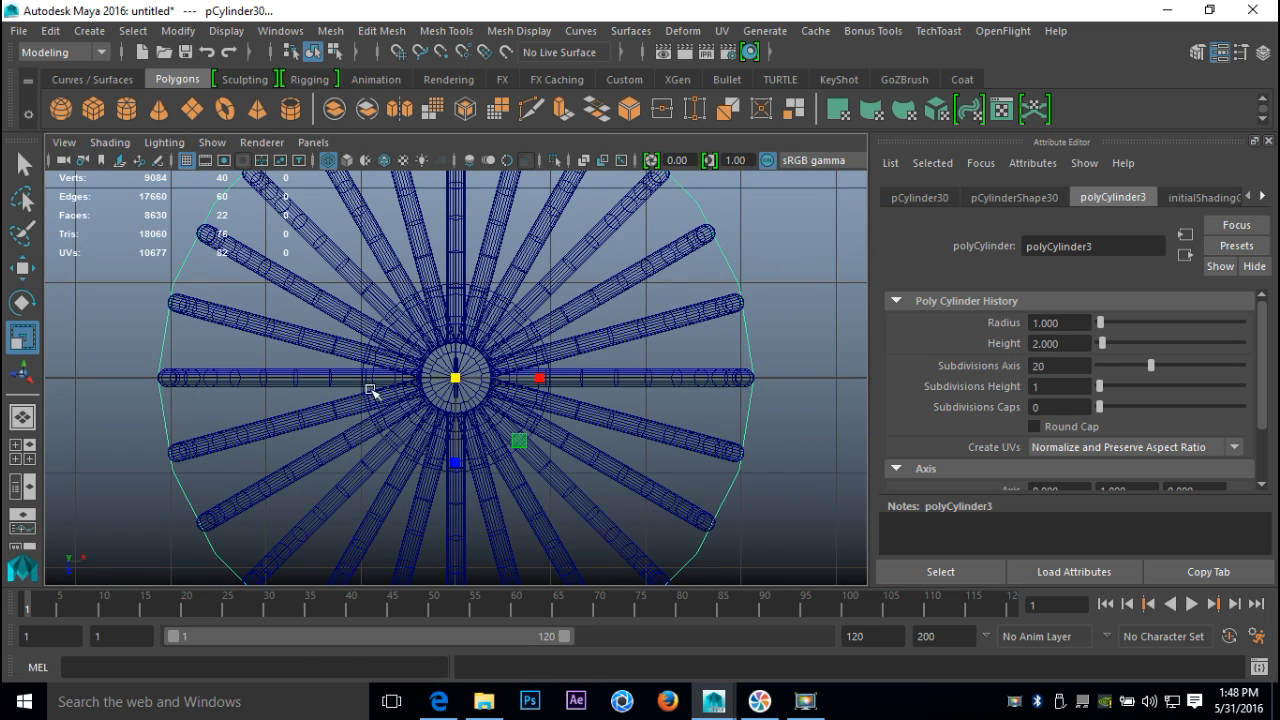
In the perspective view, raise the base disc along Y until it meets the lower ends of the pipes
click(22, 458)
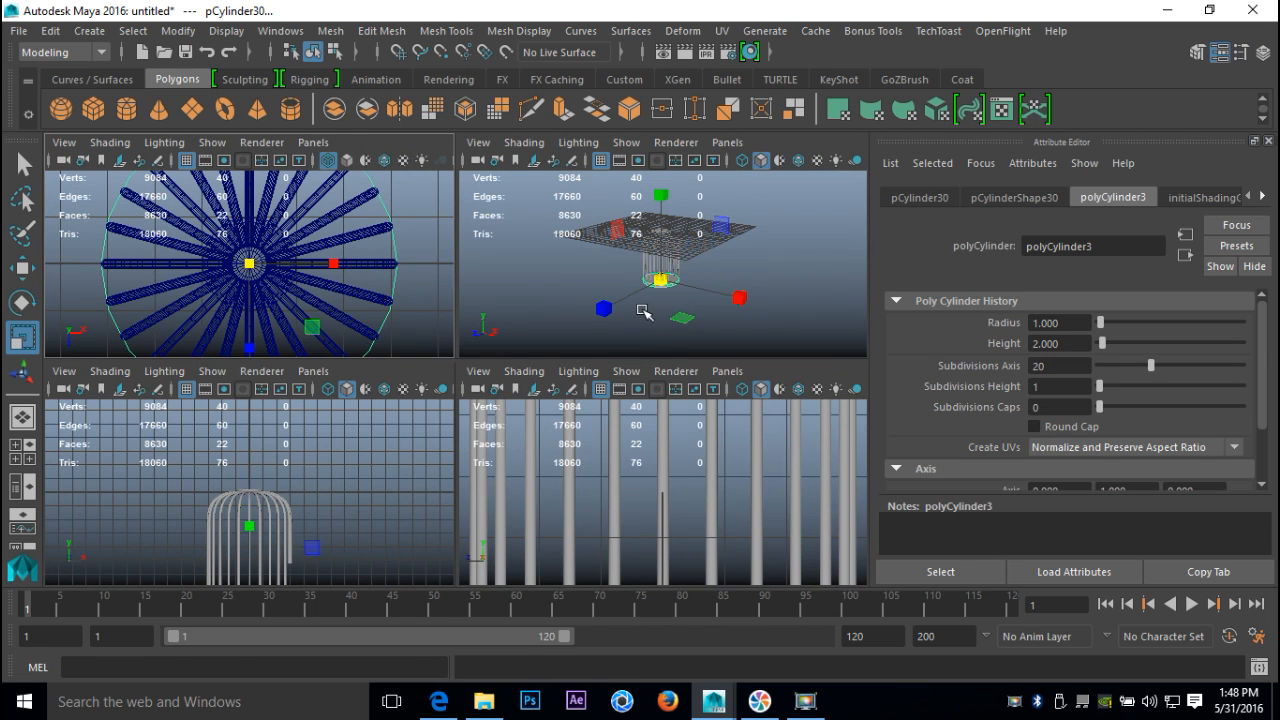
key(space)
scroll(588, 390, up, 5)
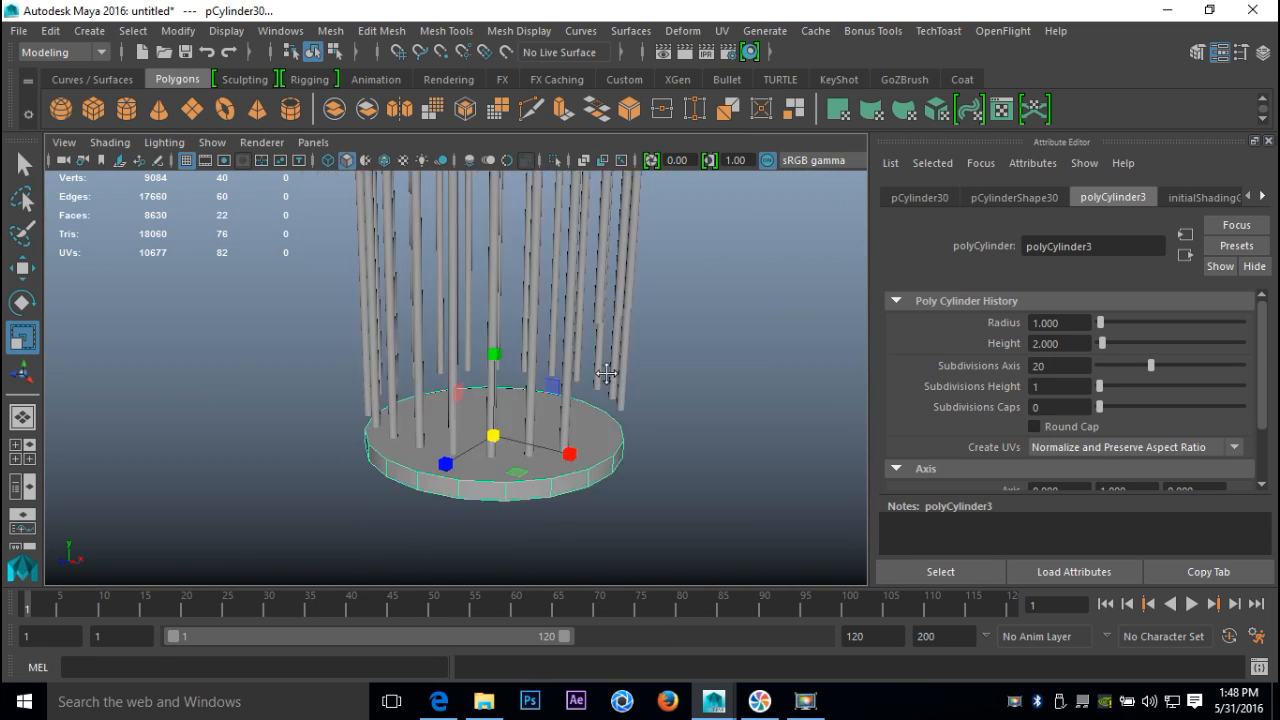
key(w)
drag(553, 328, 553, 301)
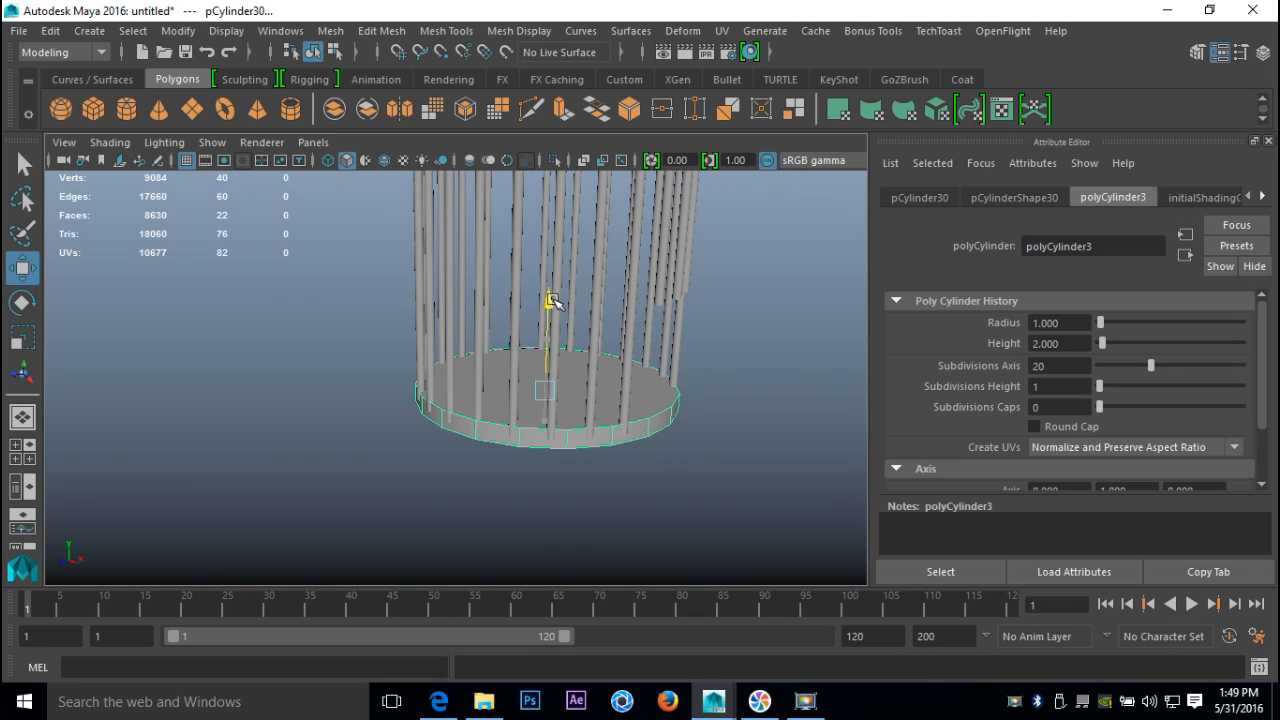
scroll(554, 451, up, 5)
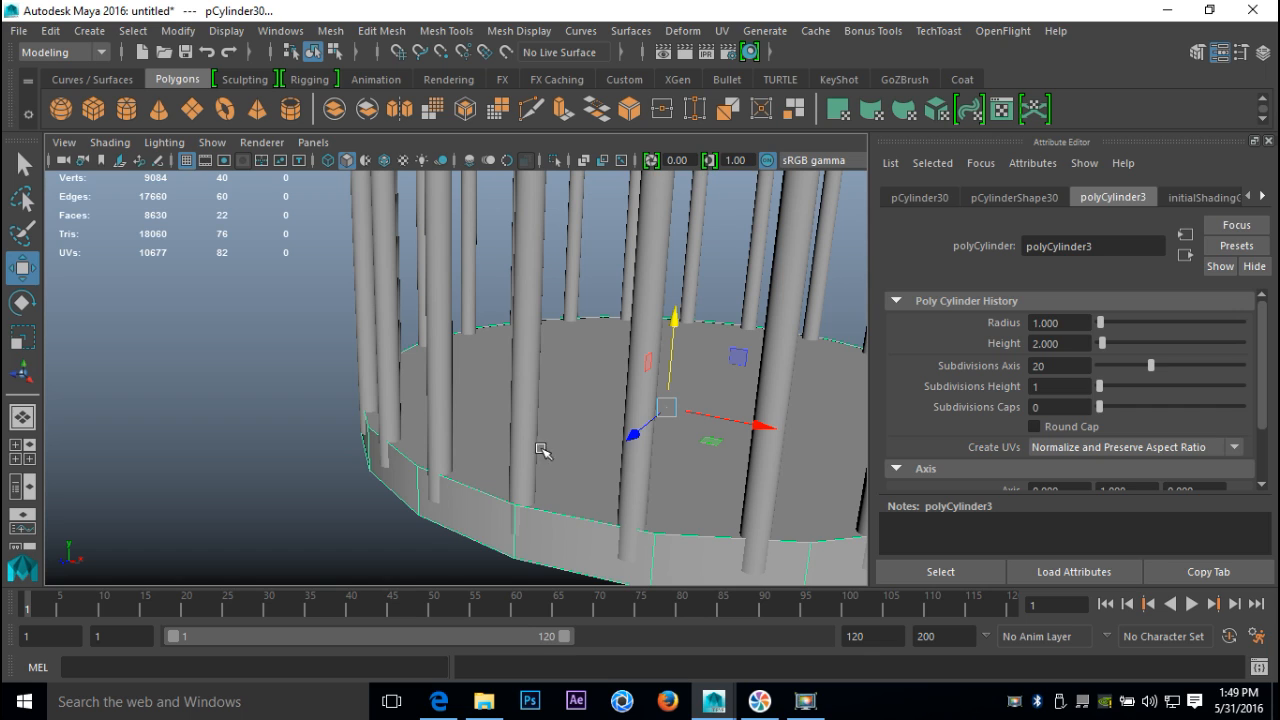
Scale the base disc up slightly so that all pipe ends sit inside its outer edge
key(r)
drag(668, 411, 685, 420)
alt+drag(512, 455, 512, 384)
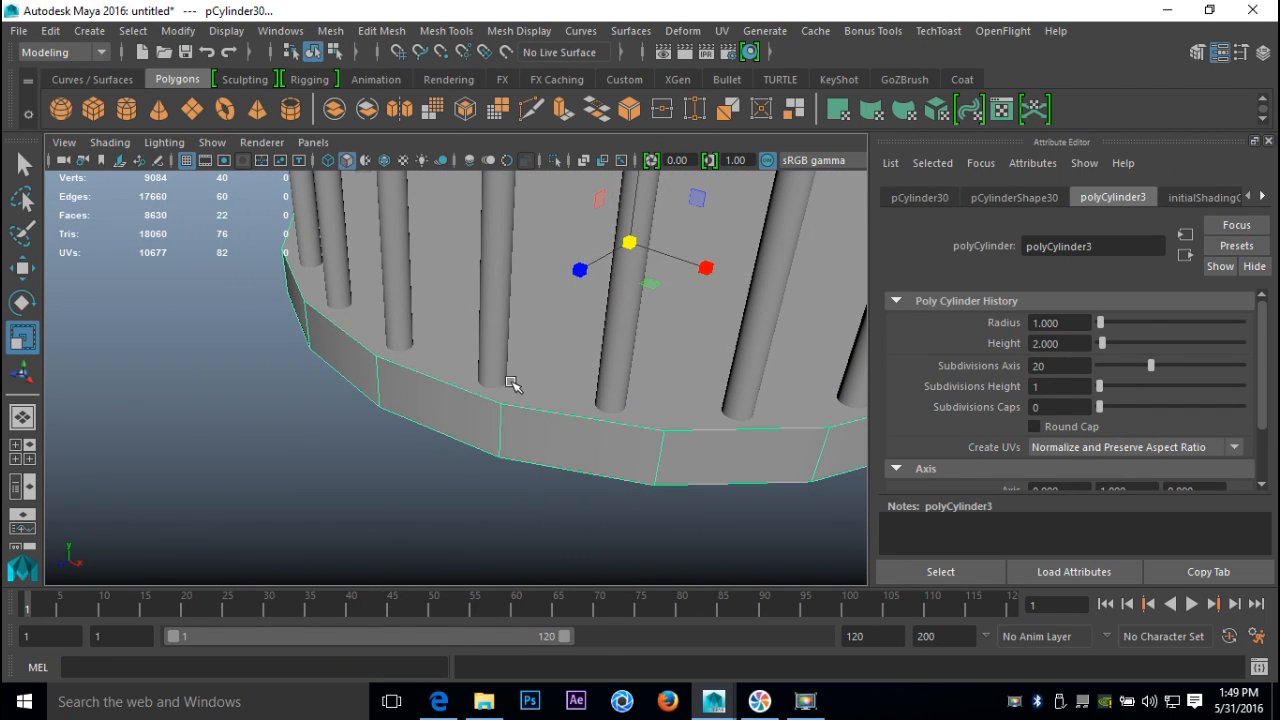
Extrude the base's top cap face and scale it inward to form a rim under the pipes
right_click(549, 335)
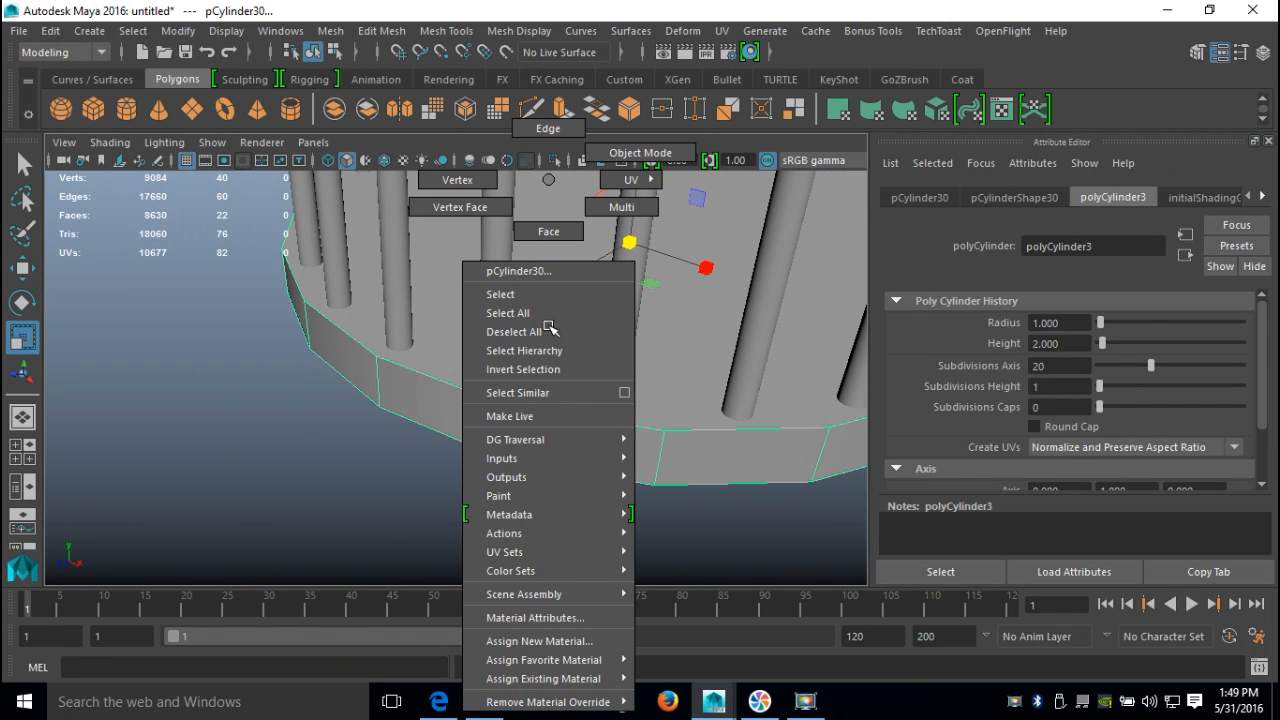
click(553, 232)
click(560, 350)
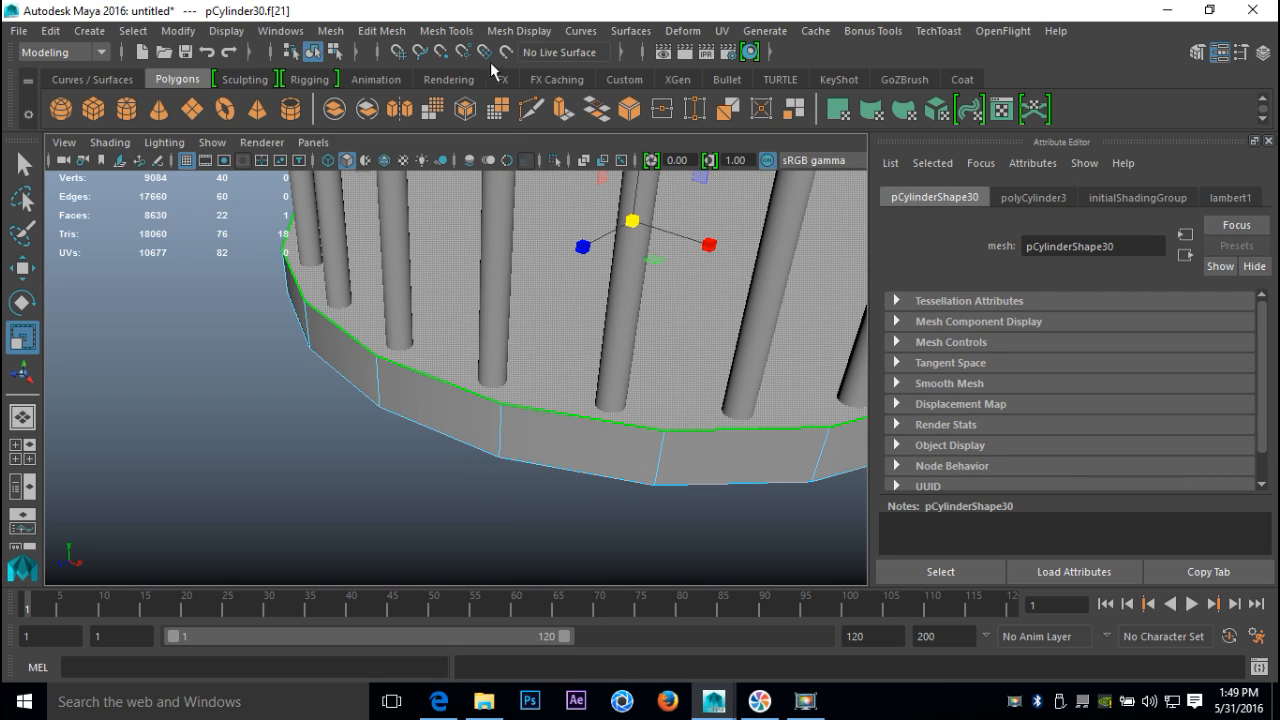
click(381, 30)
click(431, 190)
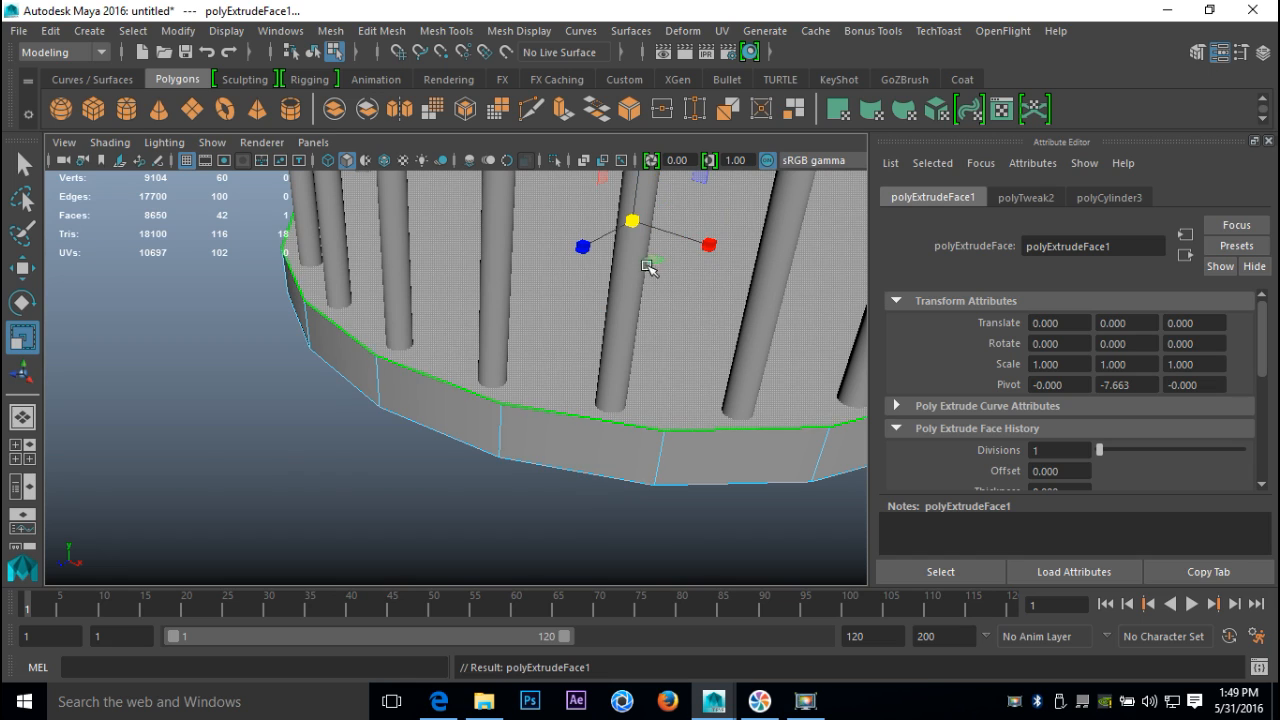
drag(634, 225, 578, 240)
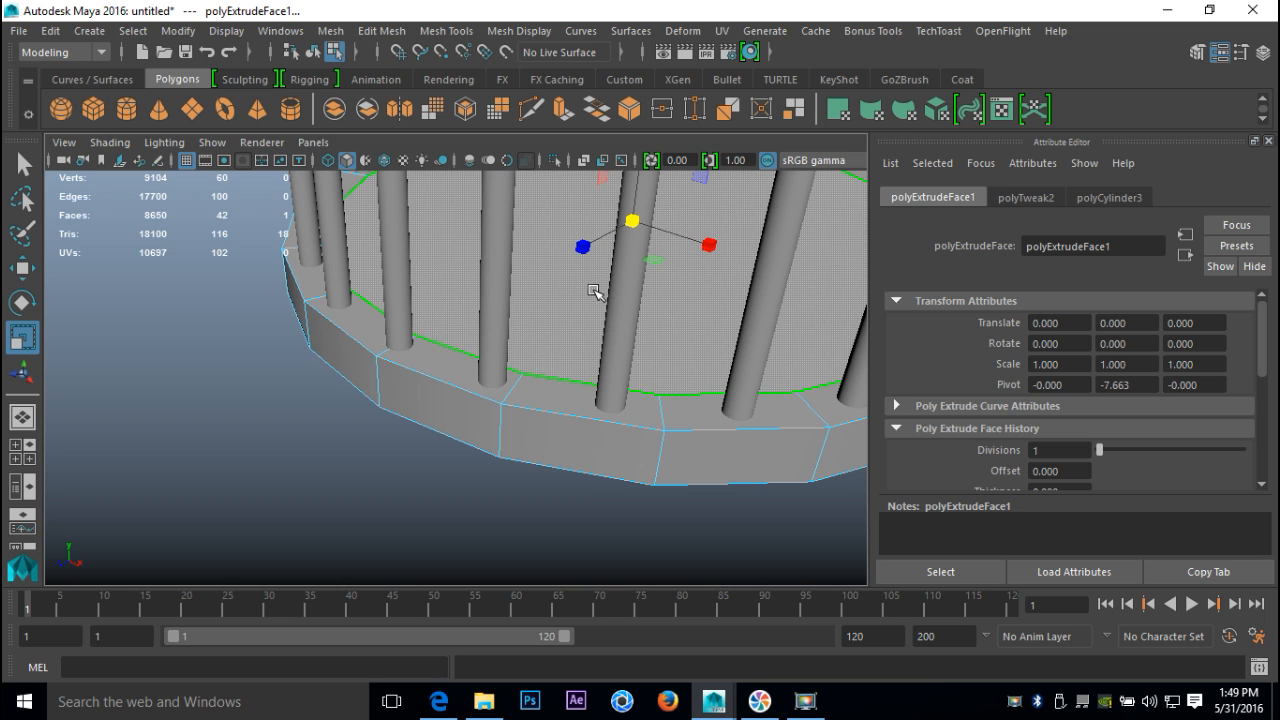
Extrude the inner top face again and move it down to recess the floor inside the rim
scroll(626, 342, down, 2)
mouse_move(662, 388)
alt+mouse_down()
mouse_move(637, 357)
mouse_move(646, 370)
alt+mouse_up()
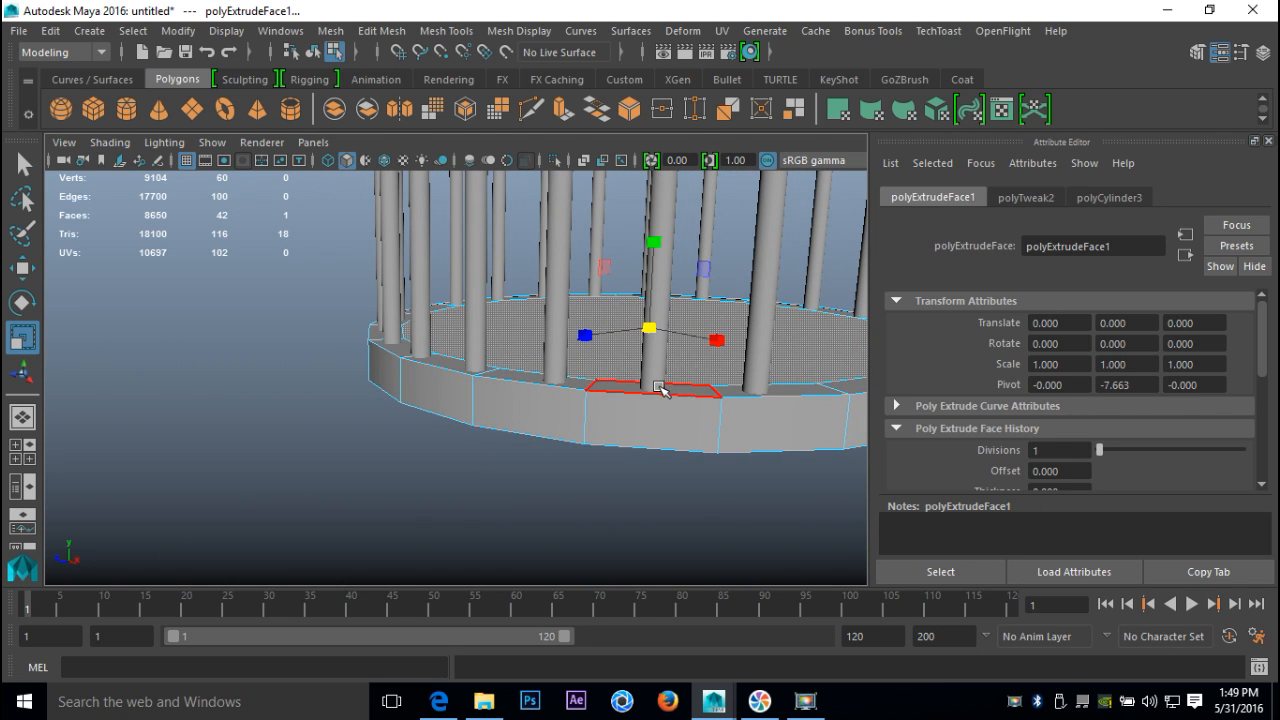
key(ctrl+e)
drag(655, 233, 657, 255)
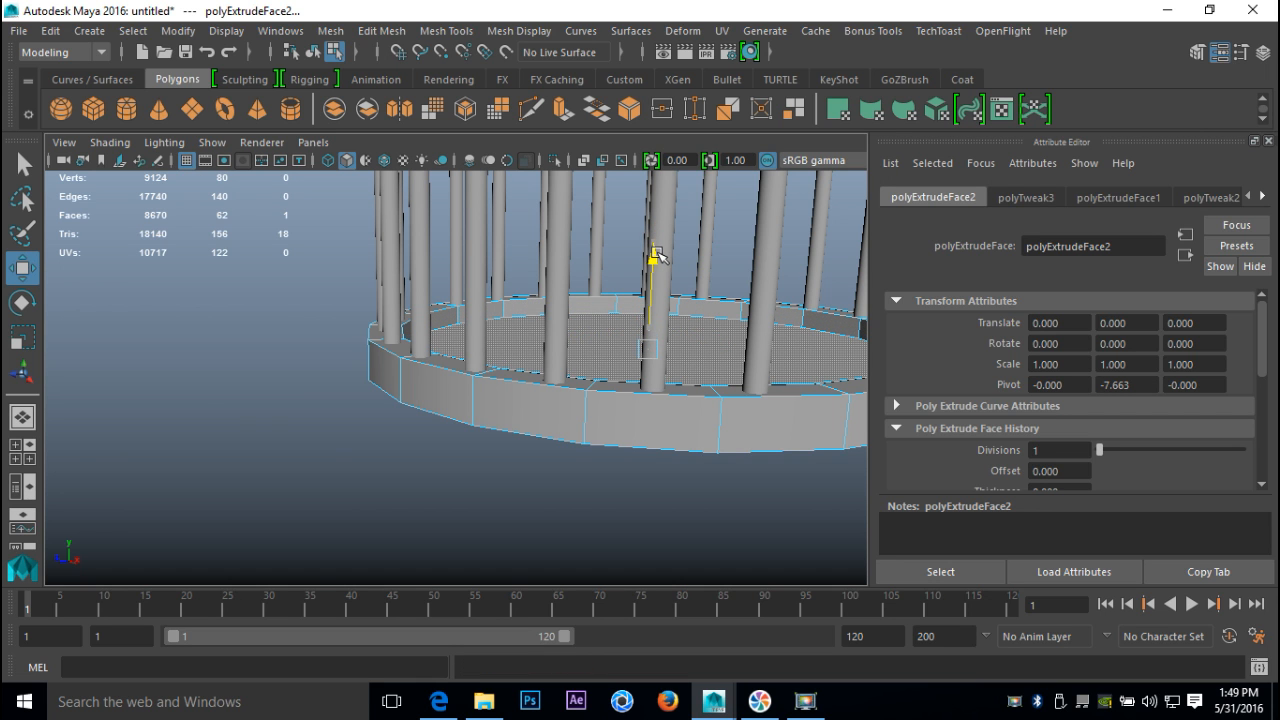
alt+drag(480, 410, 574, 442)
alt+middle_drag(593, 485, 706, 532)
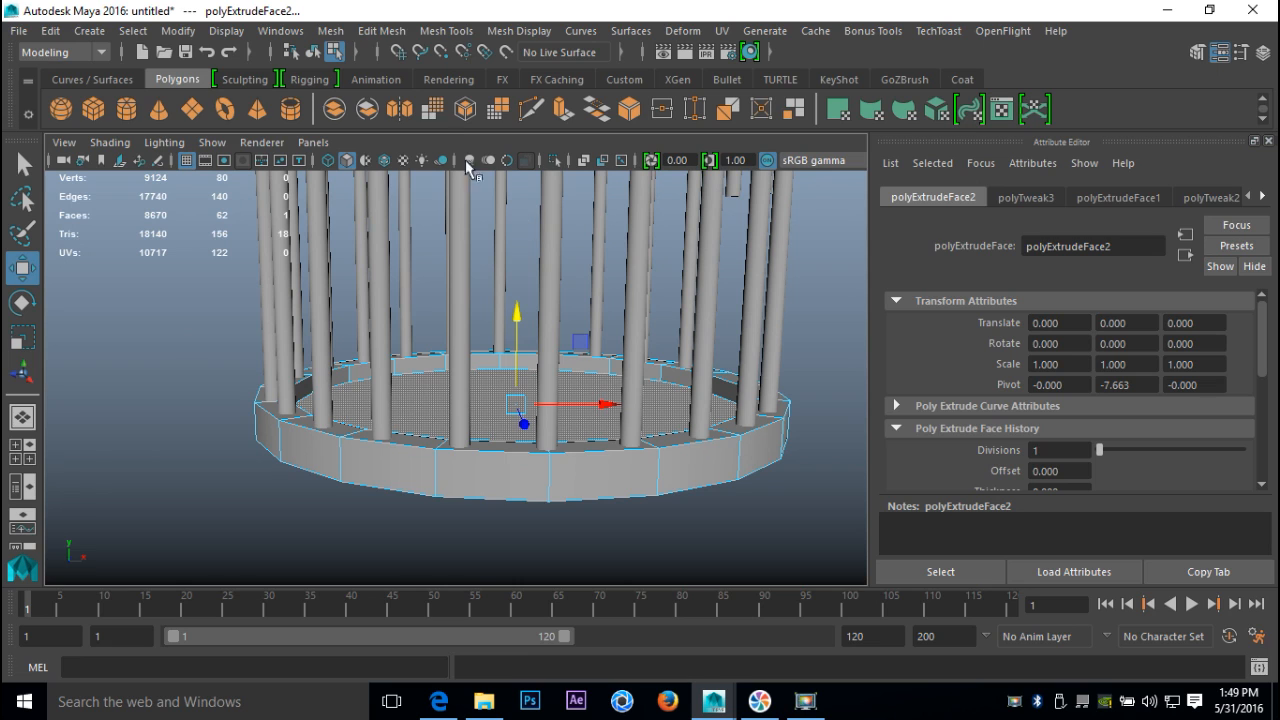
Insert edge loops near the upper and lower edges of the base's outer wall and of its recessed inner wall
click(382, 30)
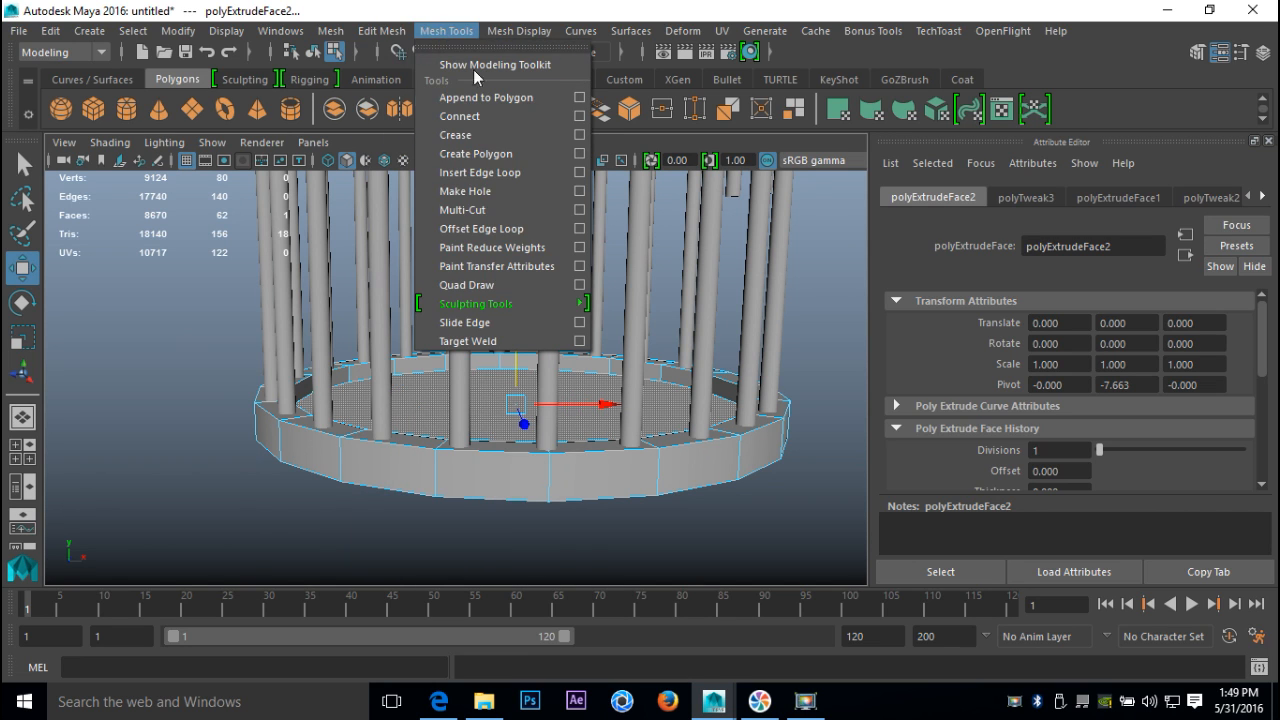
click(532, 172)
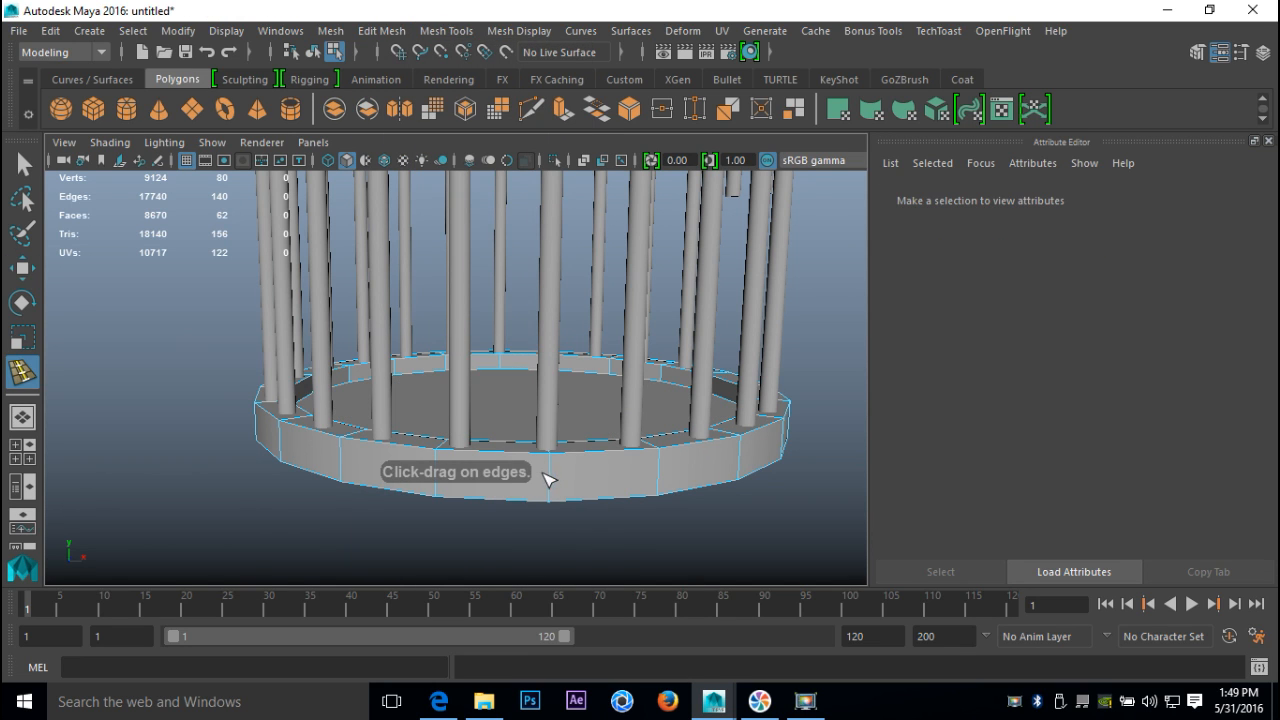
click(551, 486)
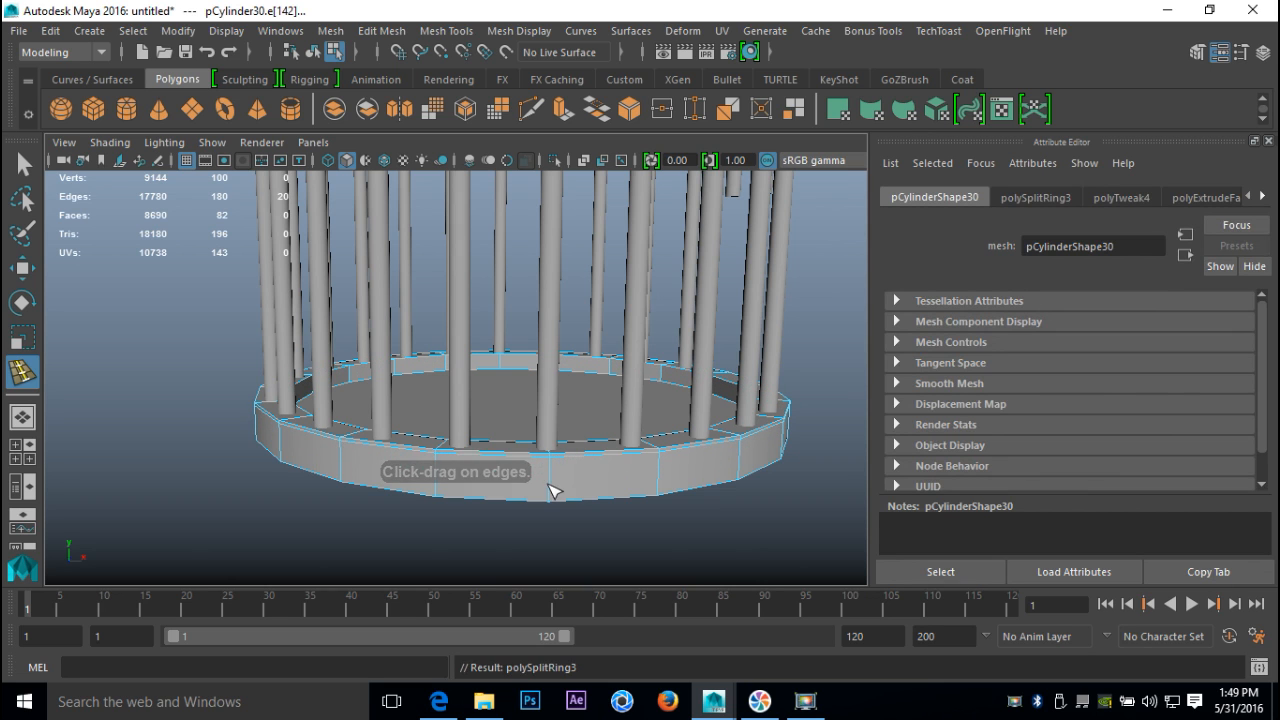
click(552, 495)
scroll(580, 440, up, 5)
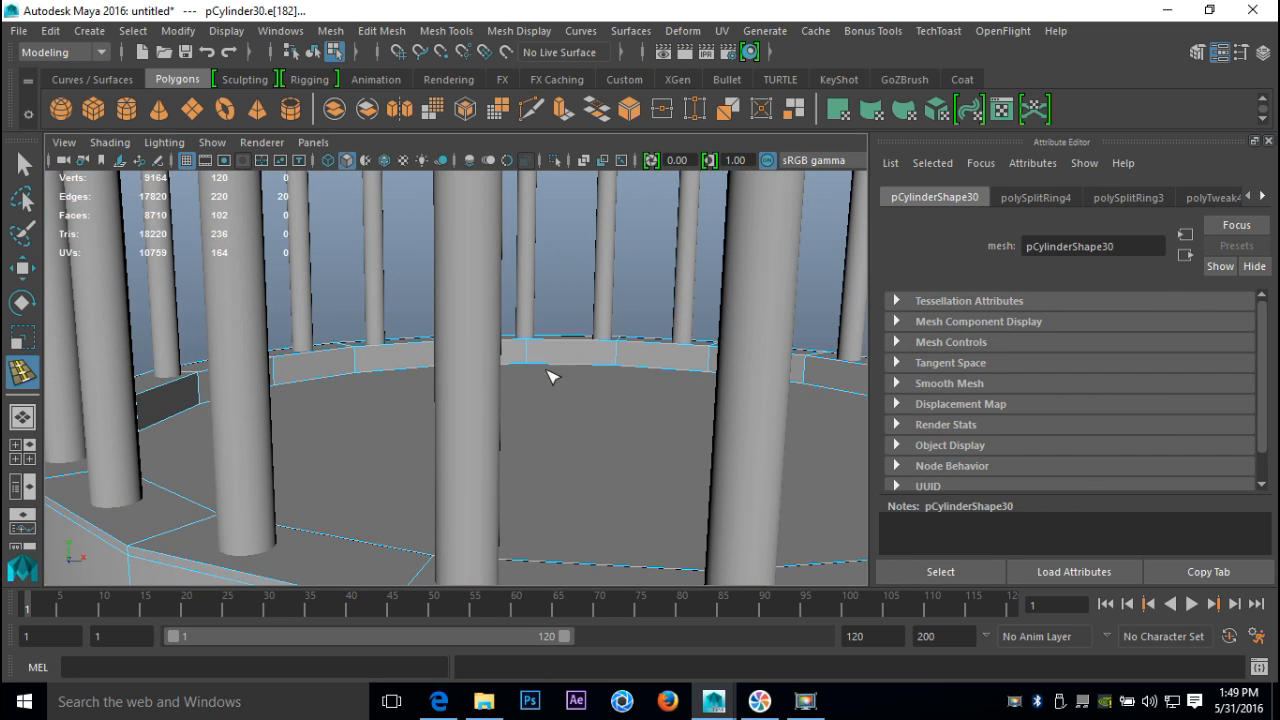
click(622, 350)
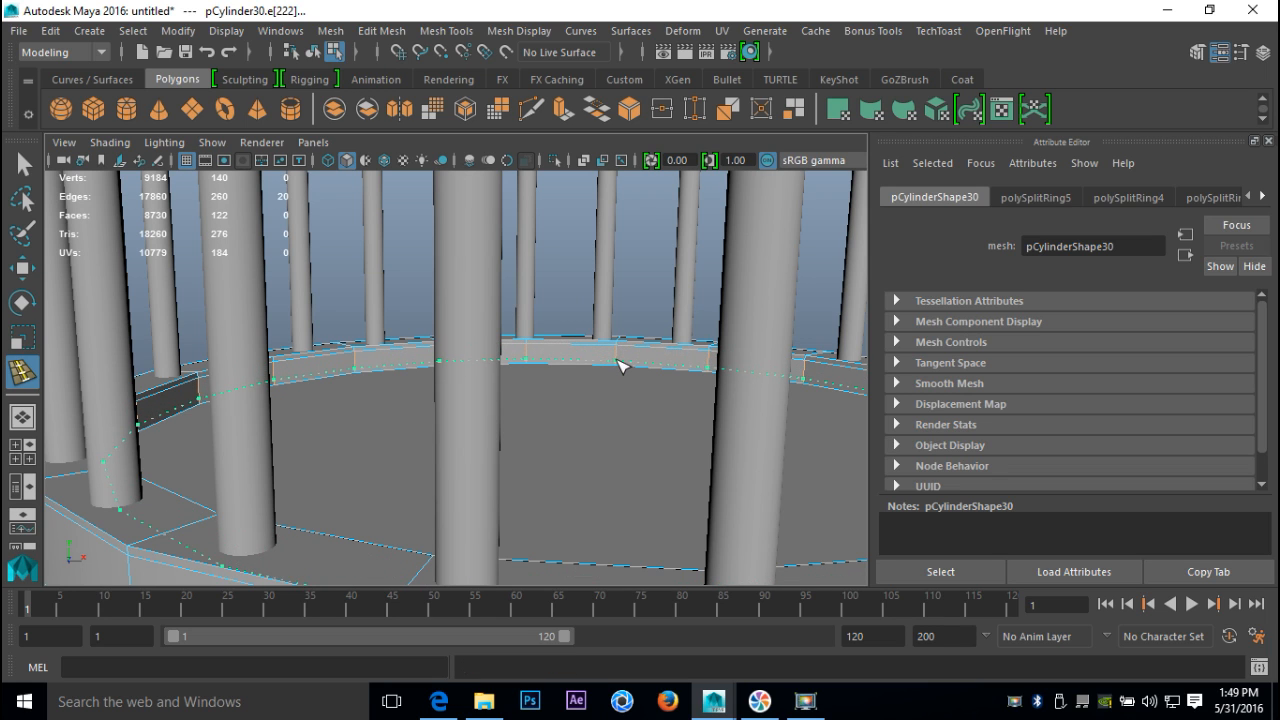
click(618, 366)
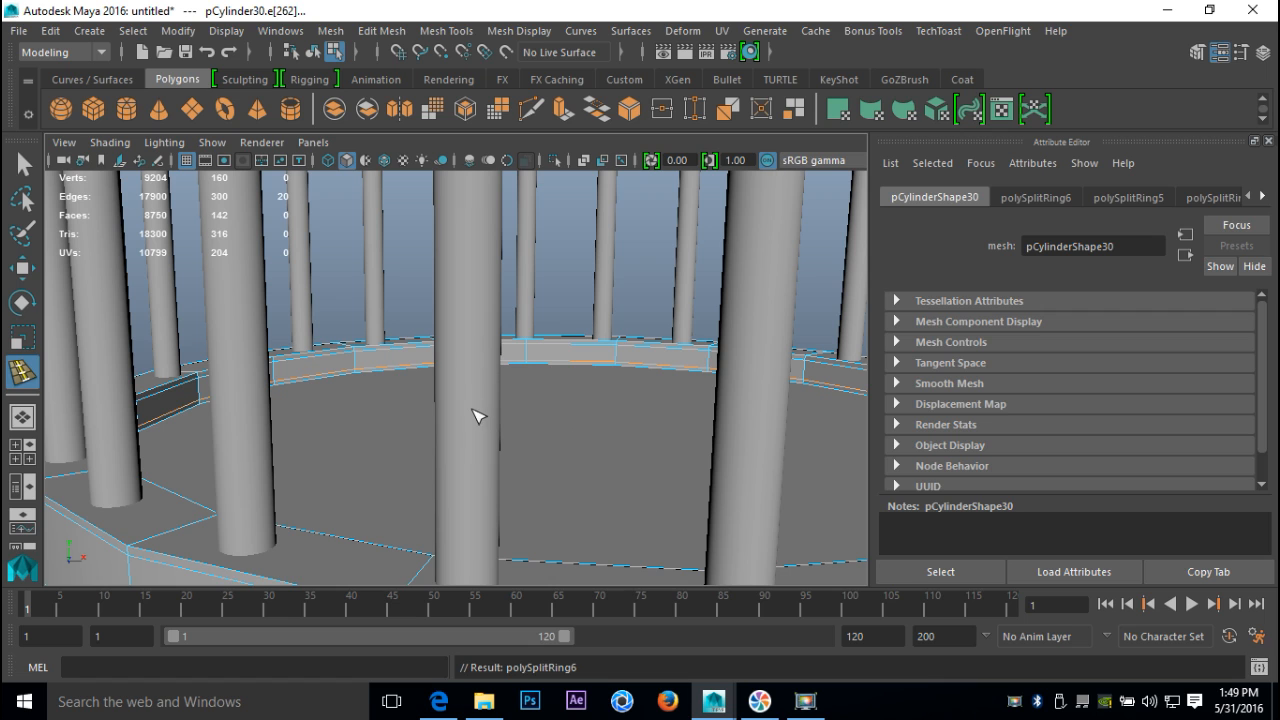
Return the base to object mode, inspect it in smooth mesh preview, and switch back to unsmoothed display
key(q)
alt+drag(409, 503, 366, 492)
right_click(368, 518)
right_drag(434, 281, 535, 178)
right_drag(347, 532, 449, 155)
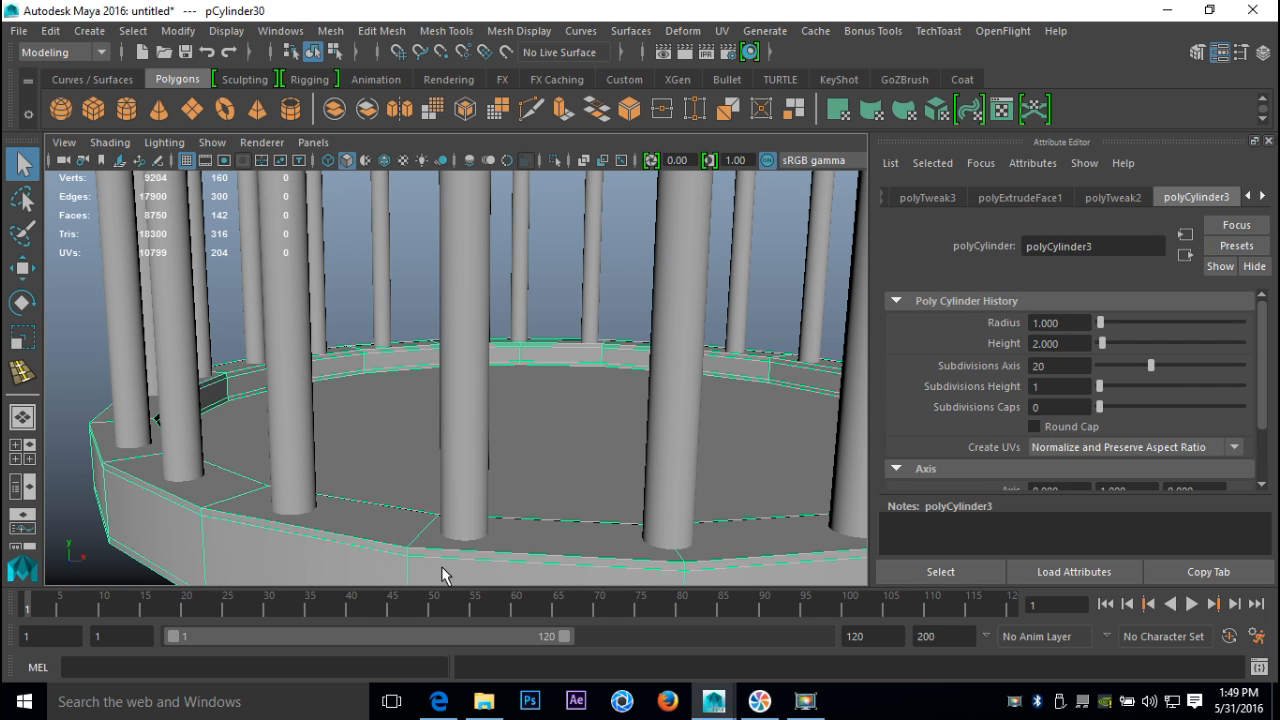
key(f)
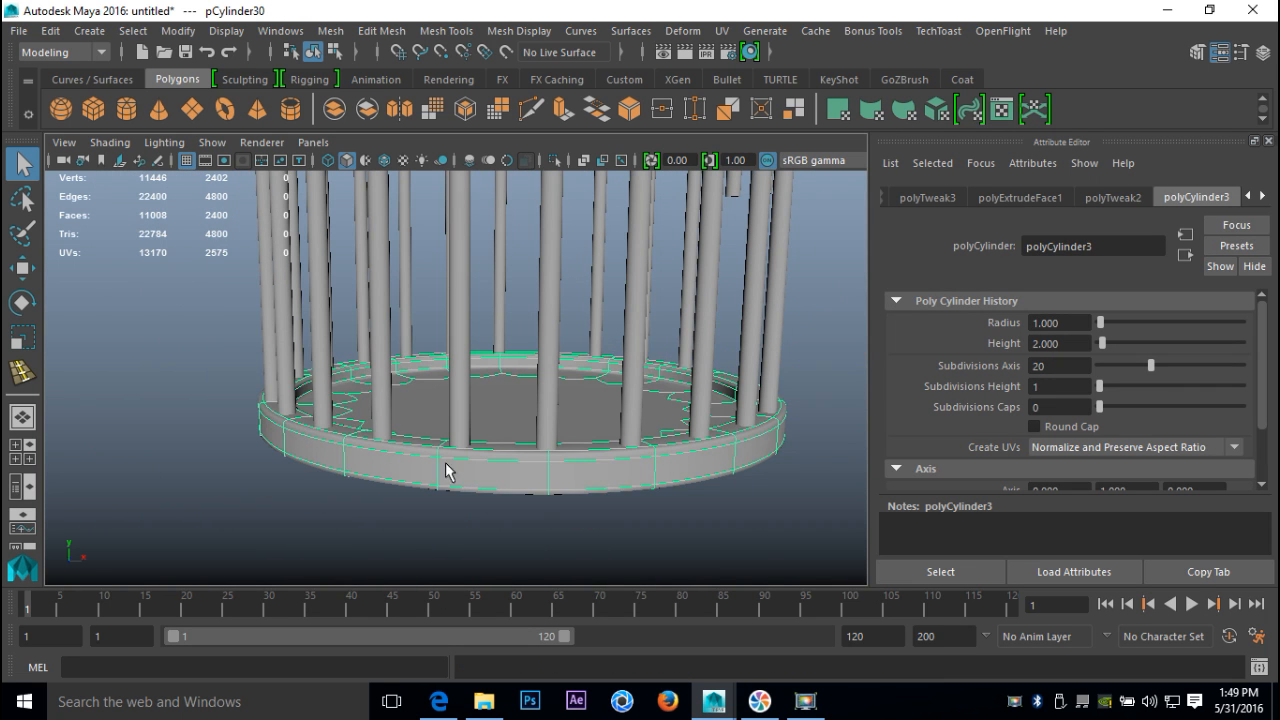
click(731, 513)
alt+drag(594, 500, 489, 471)
click(490, 470)
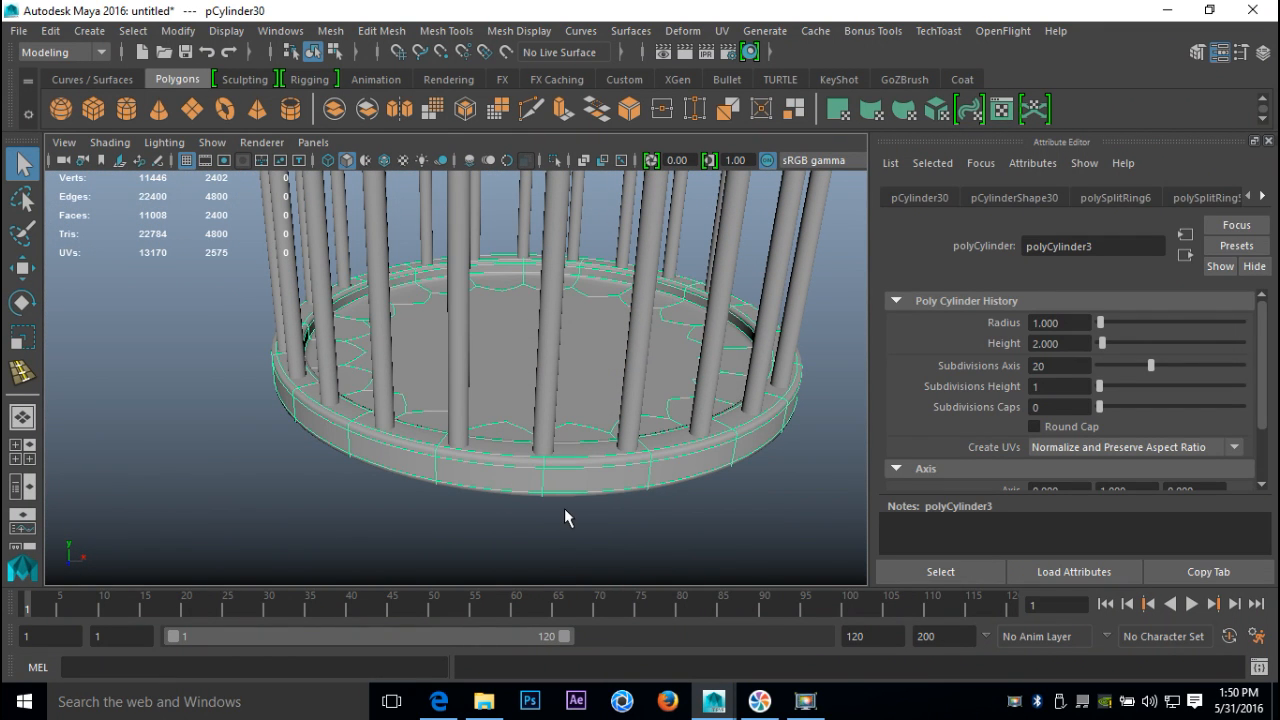
key(1)
scroll(570, 513, up, 5)
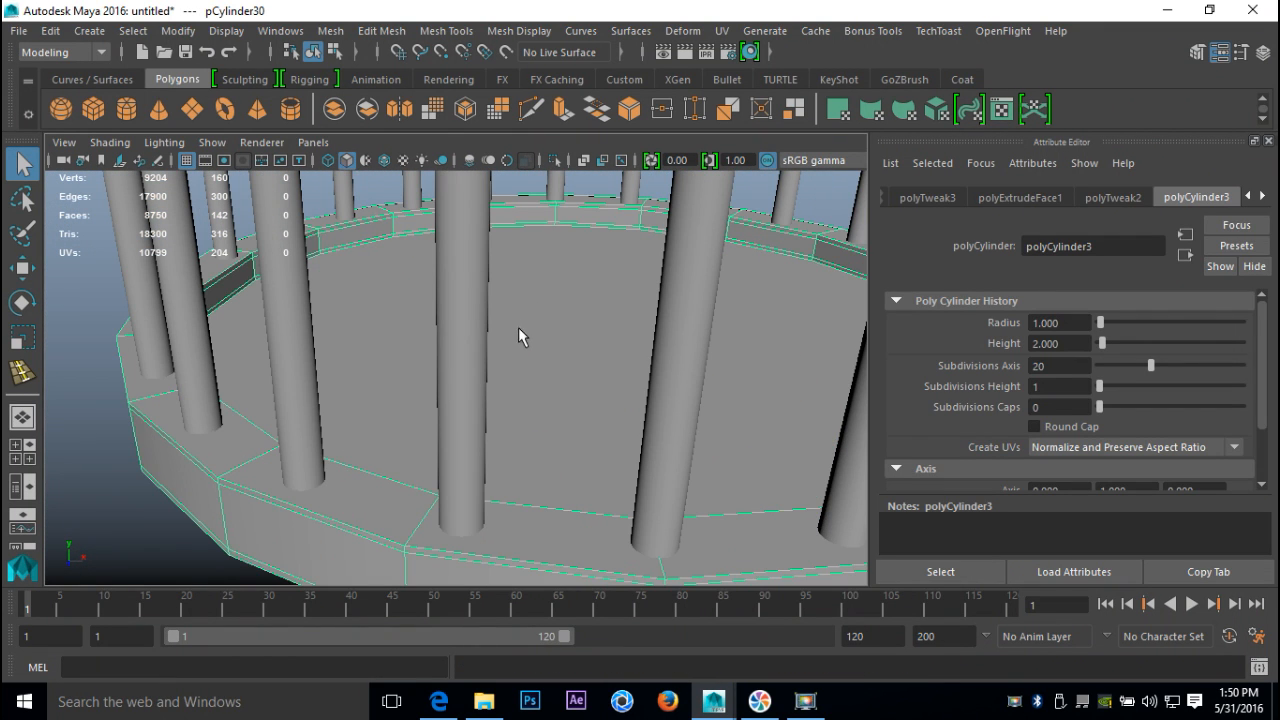
Extrude the base's recessed floor face, scale it slightly inward, and reselect the base in object mode
right_drag(535, 310, 526, 231)
click(556, 341)
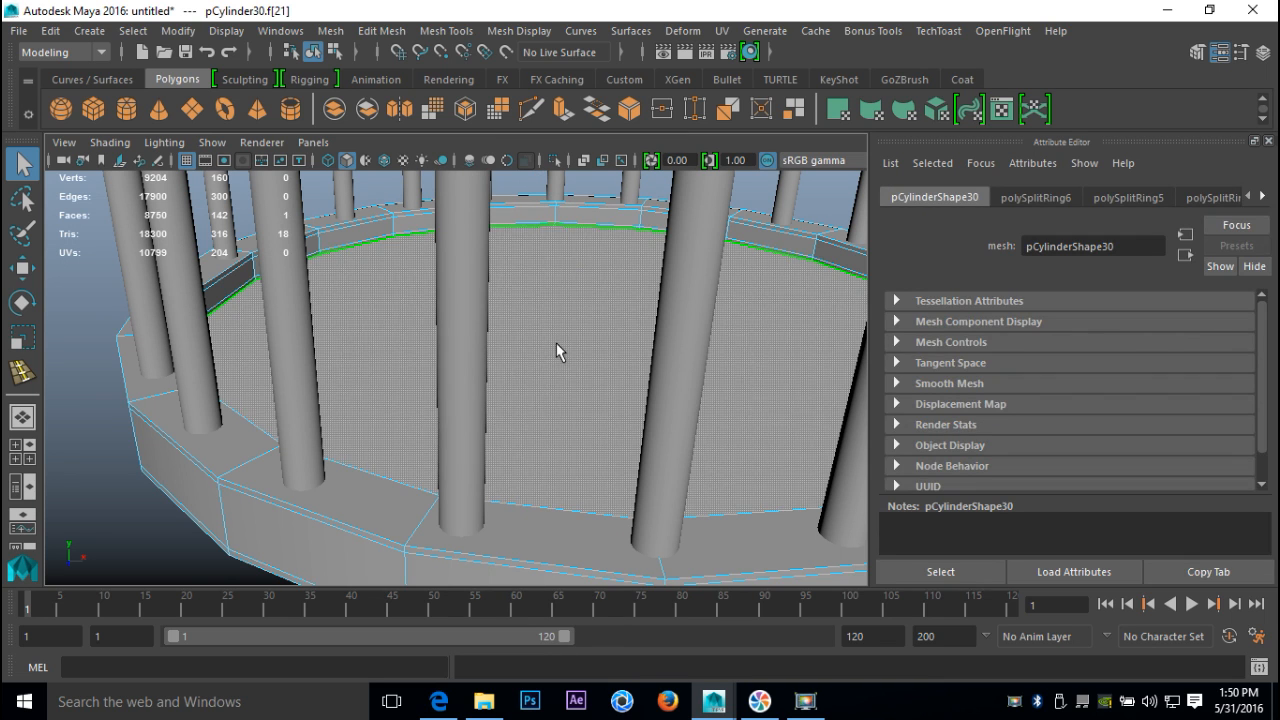
click(381, 30)
click(441, 192)
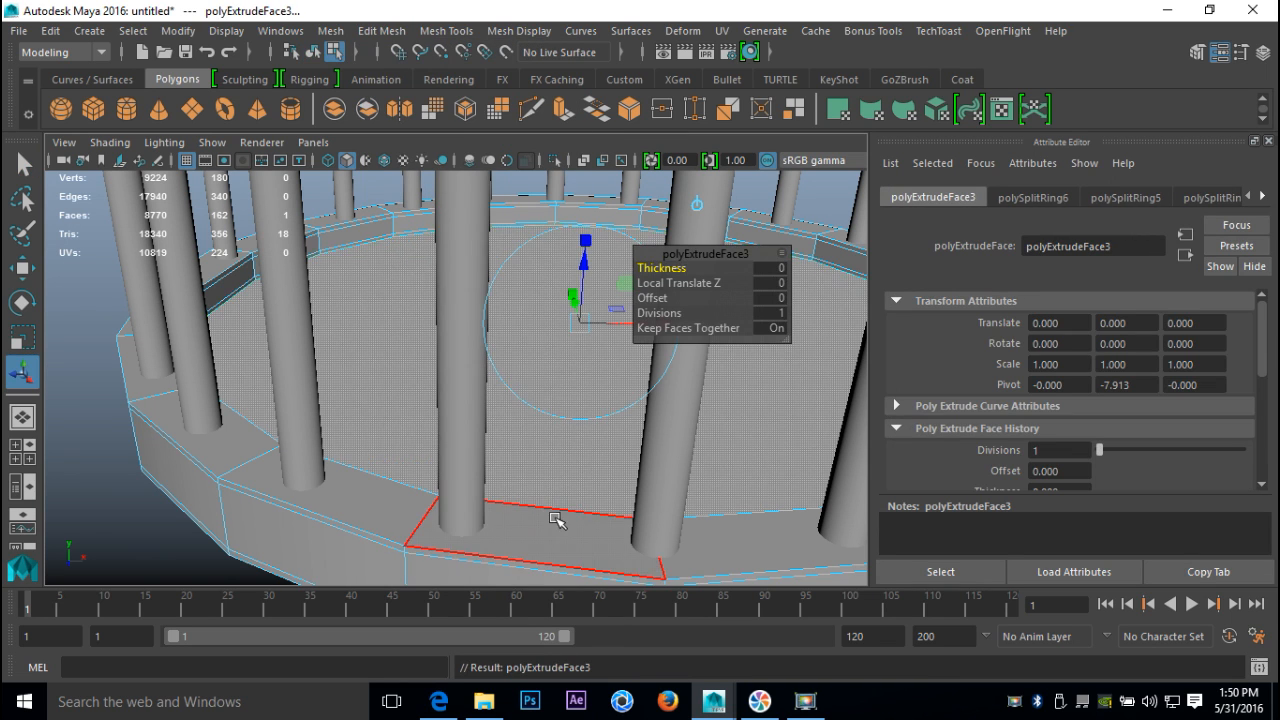
key(r)
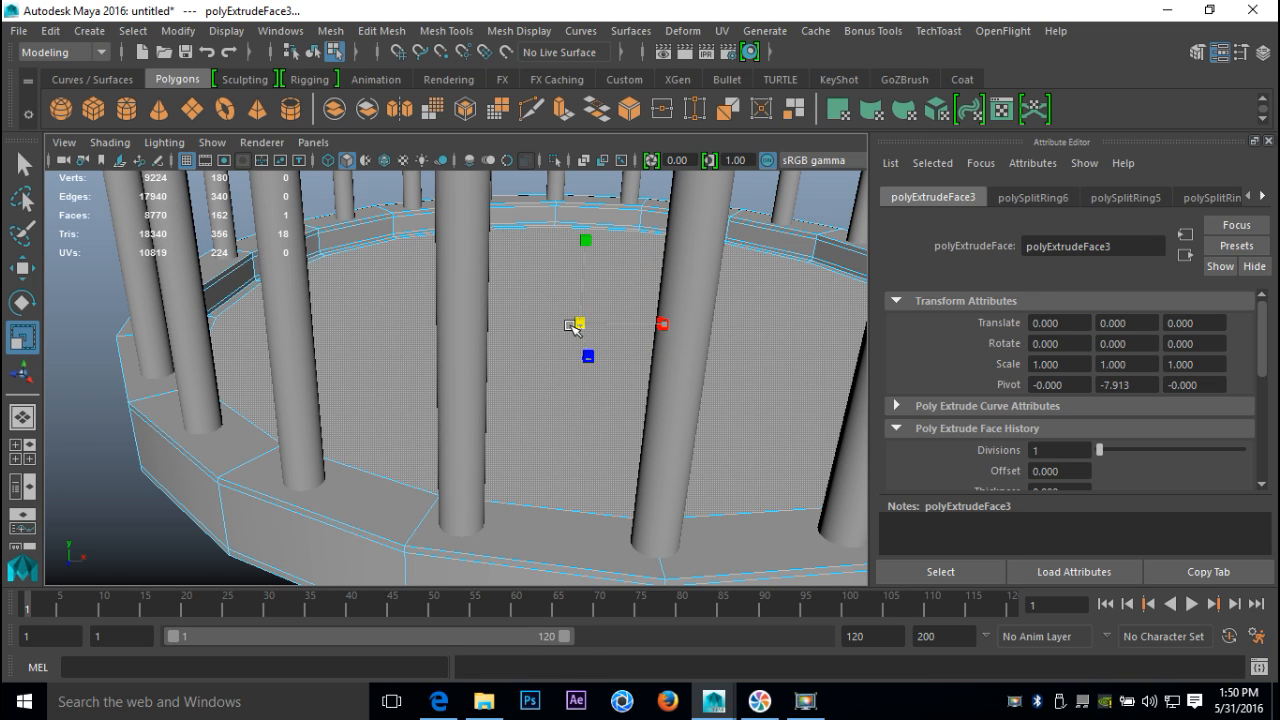
click(124, 506)
right_drag(226, 471, 311, 218)
alt+drag(311, 218, 437, 480)
click(517, 488)
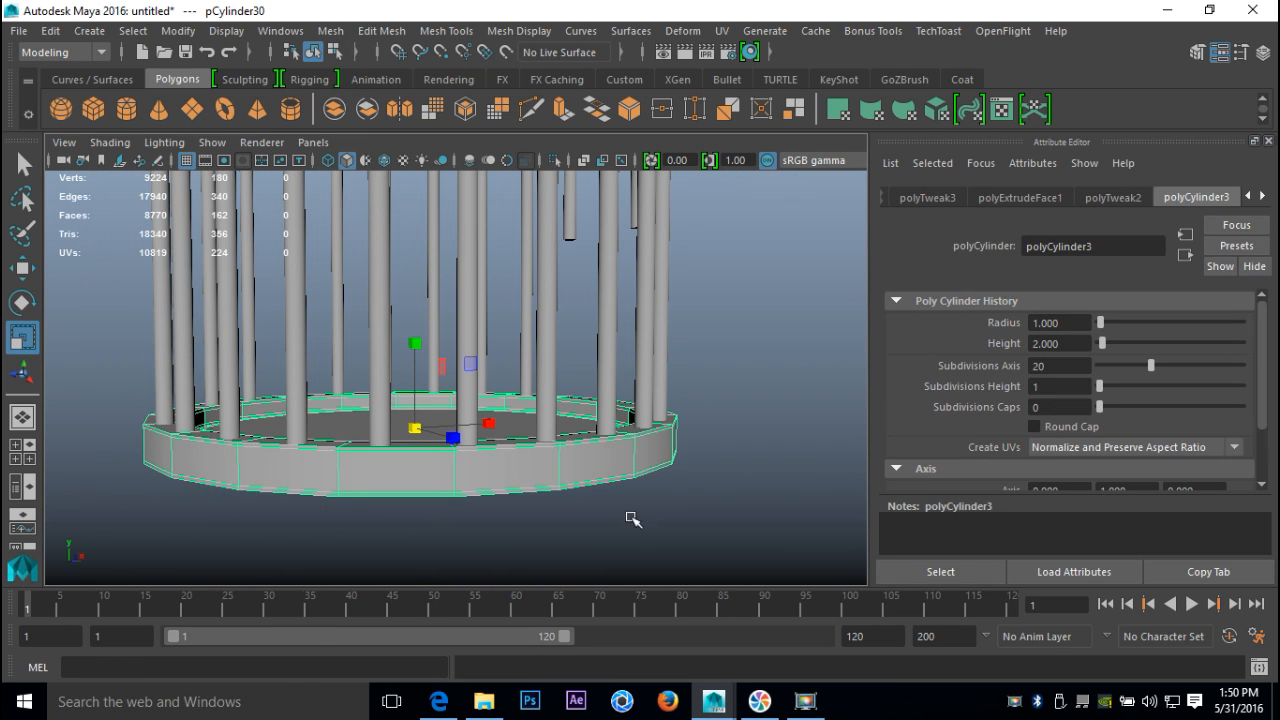
Insert two evenly spaced edge loops around the base's outer wall using the Multiple edge loops option
click(437, 33)
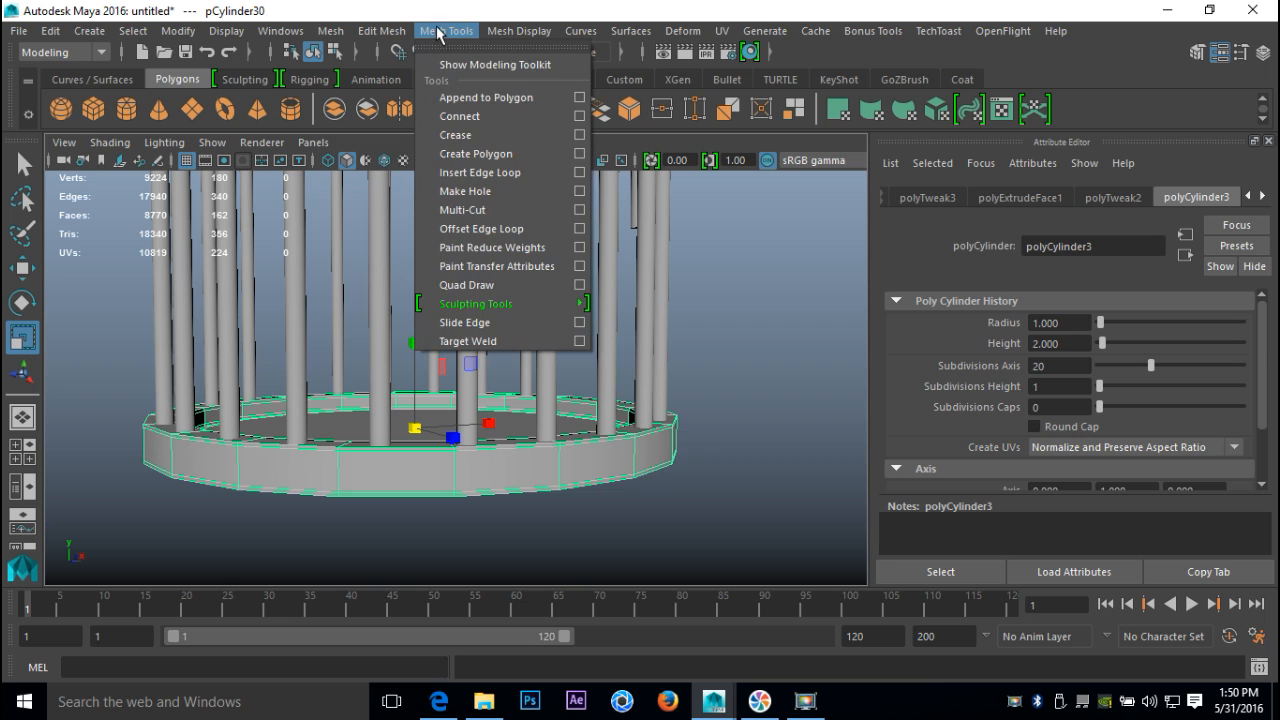
click(559, 179)
click(182, 296)
text(2)
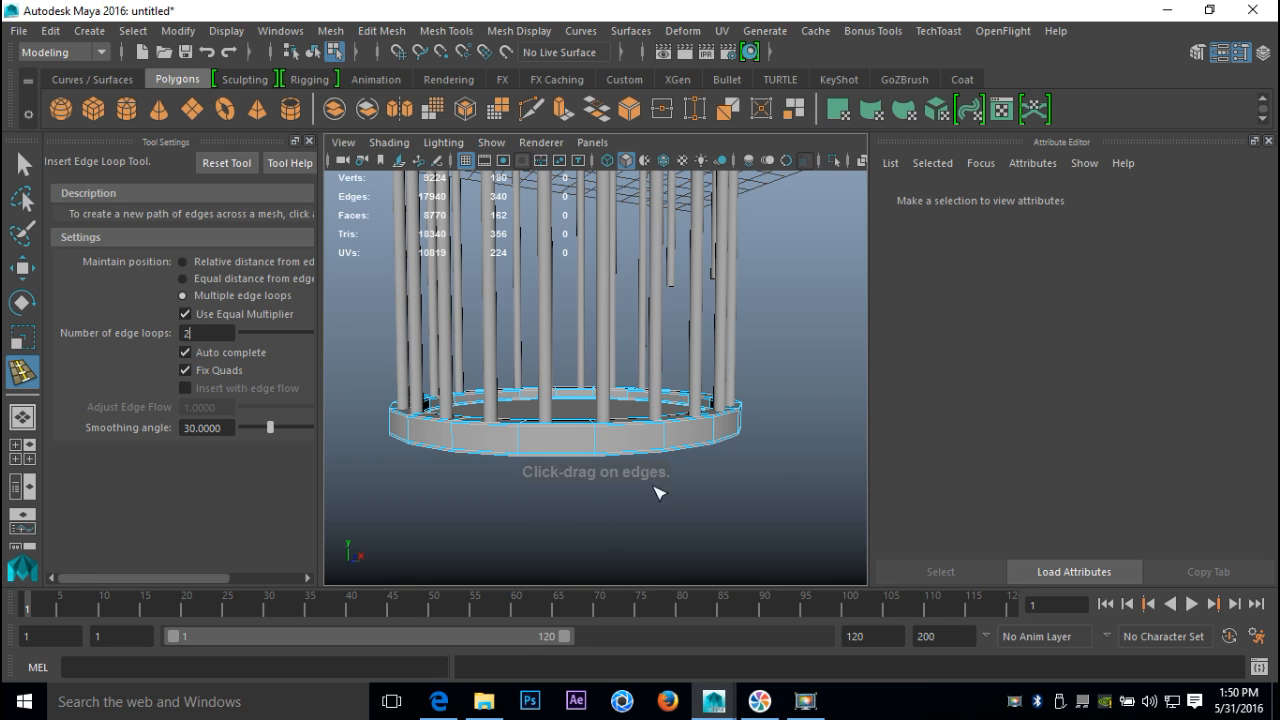
scroll(600, 460, up, 2)
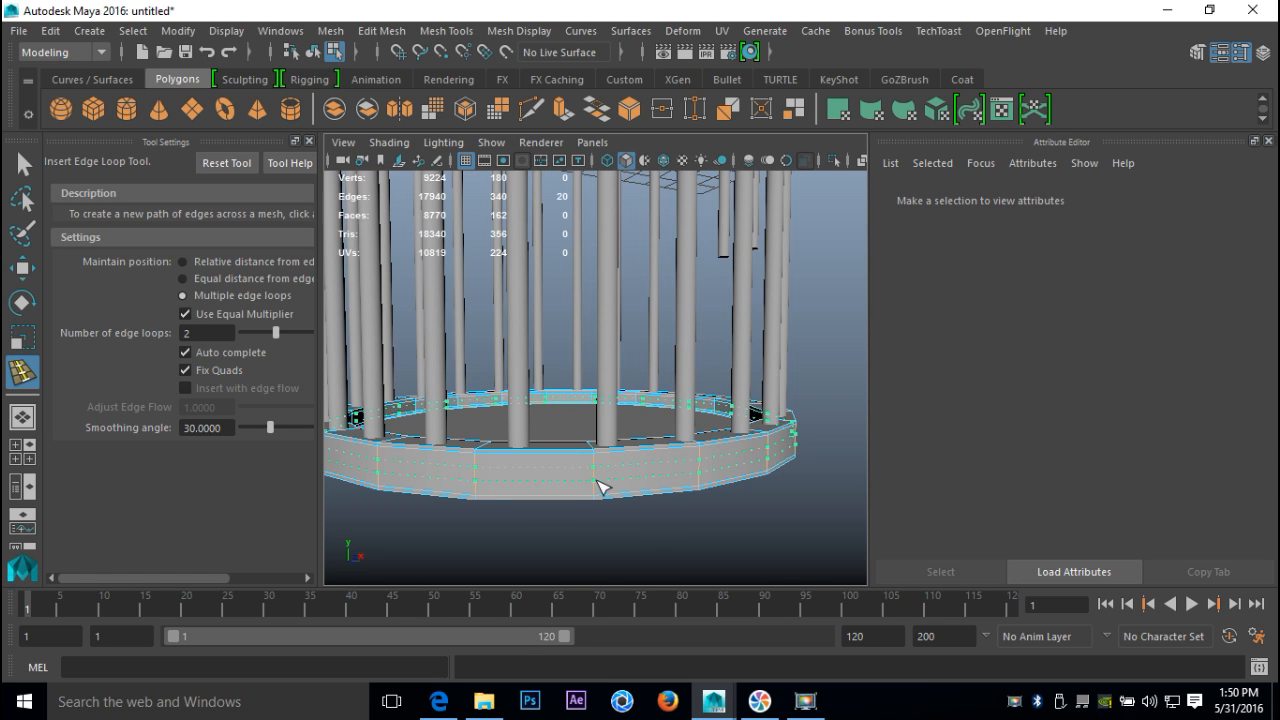
click(600, 487)
key(q)
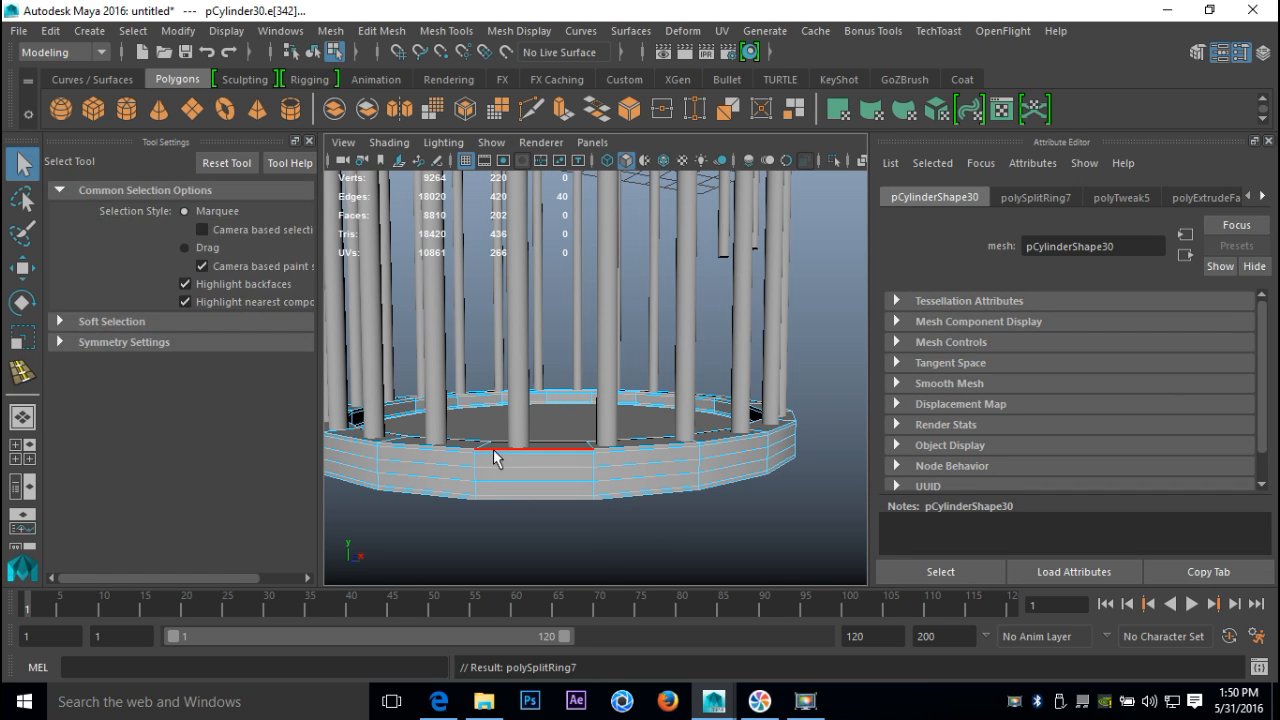
Extrude the middle face loop around the base's outer wall and scale it slightly outward to form a raised band
right_click(509, 478)
click(497, 233)
click(532, 477)
shift+double_click(458, 472)
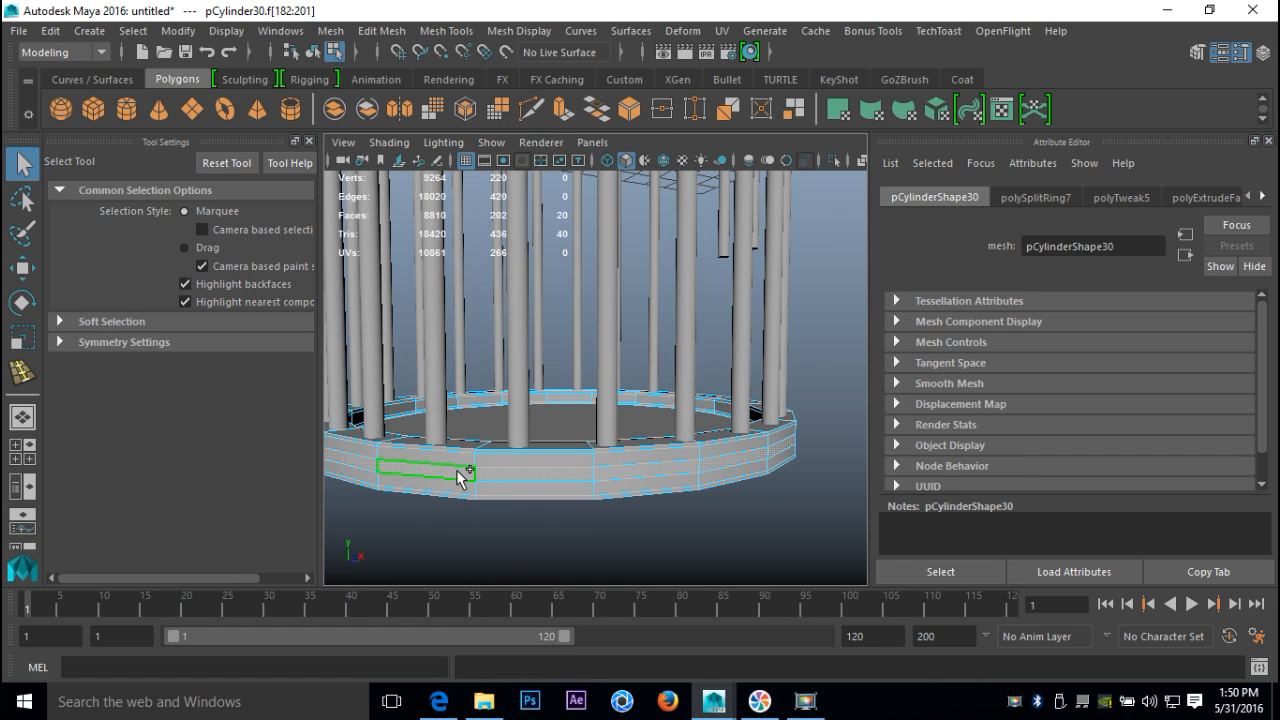
click(455, 33)
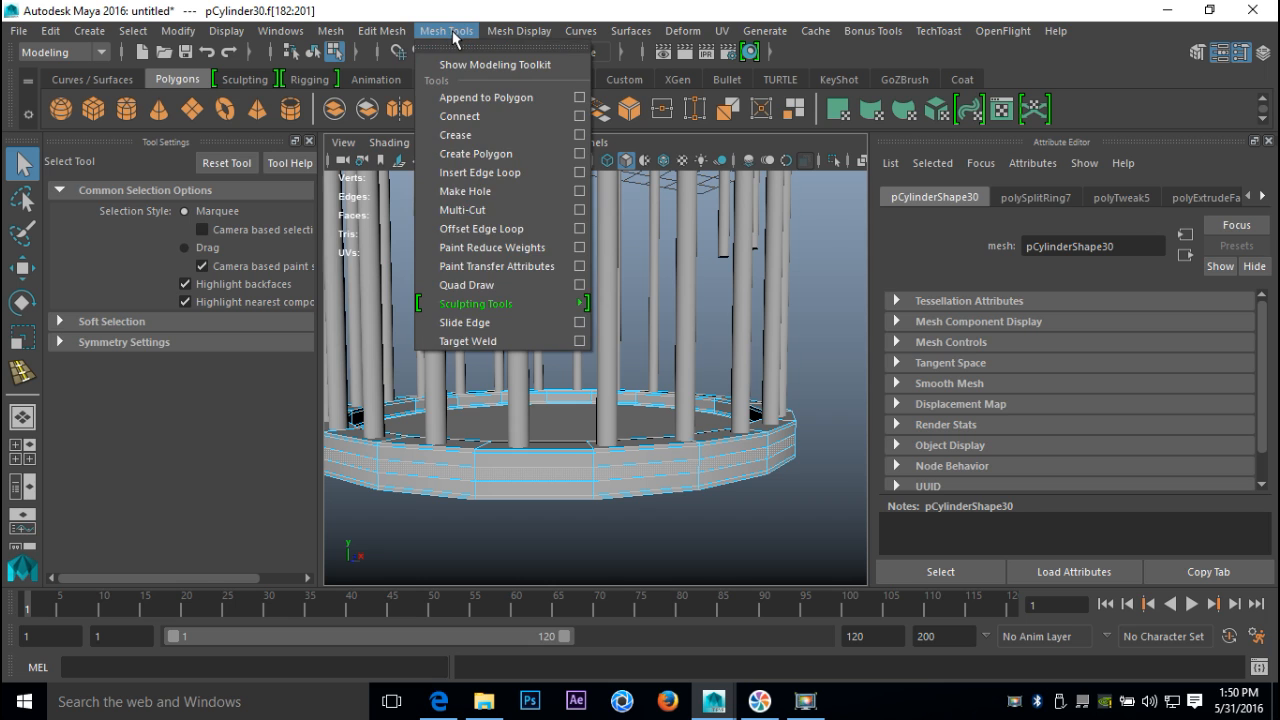
mouse_move(399, 31)
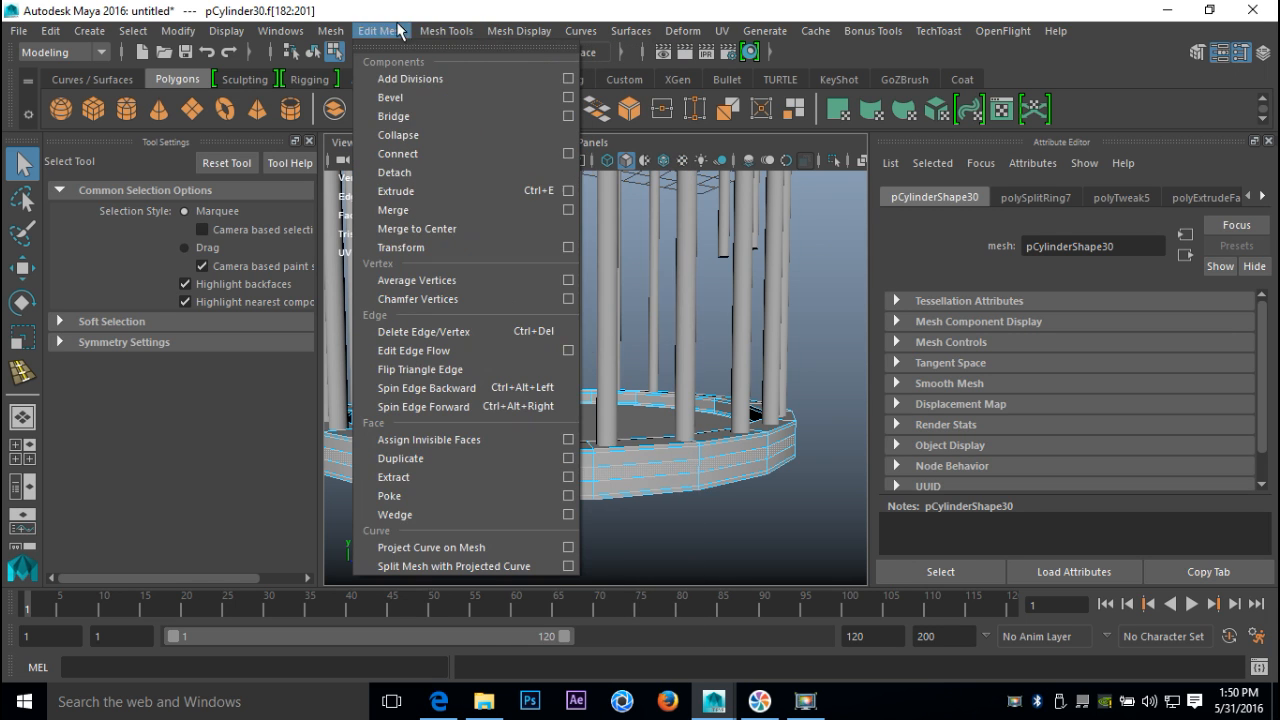
click(410, 191)
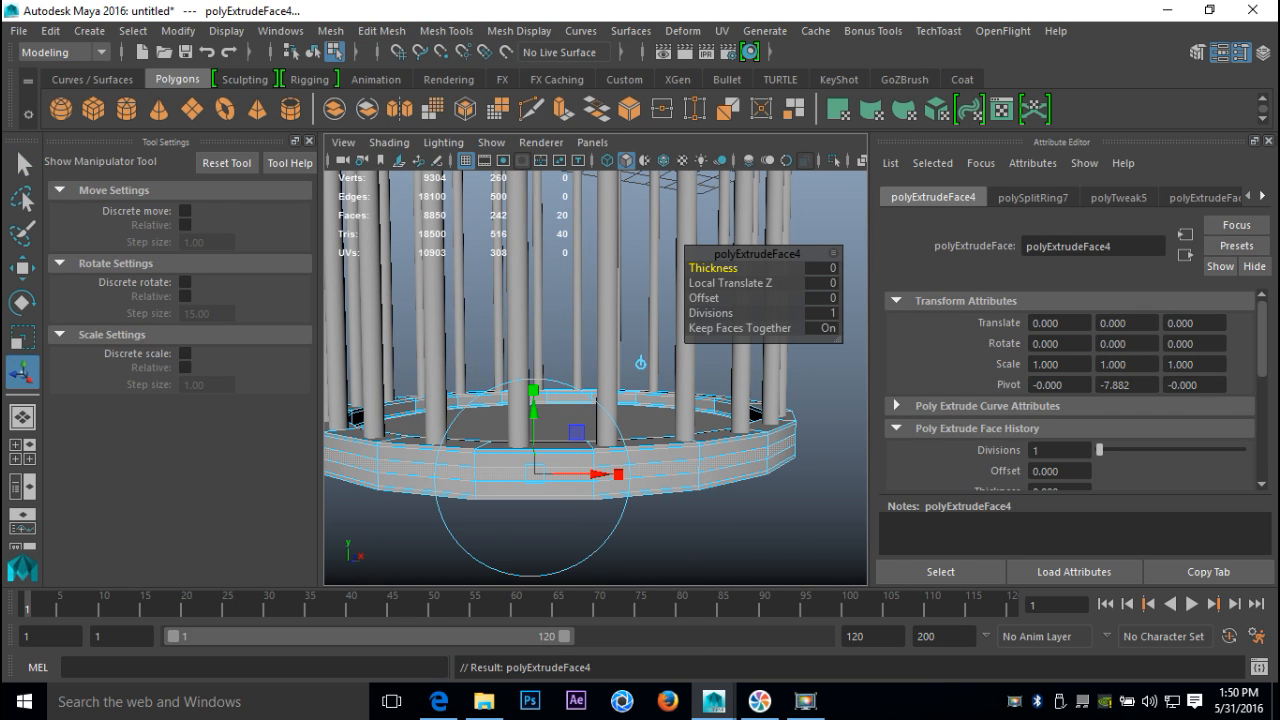
key(r)
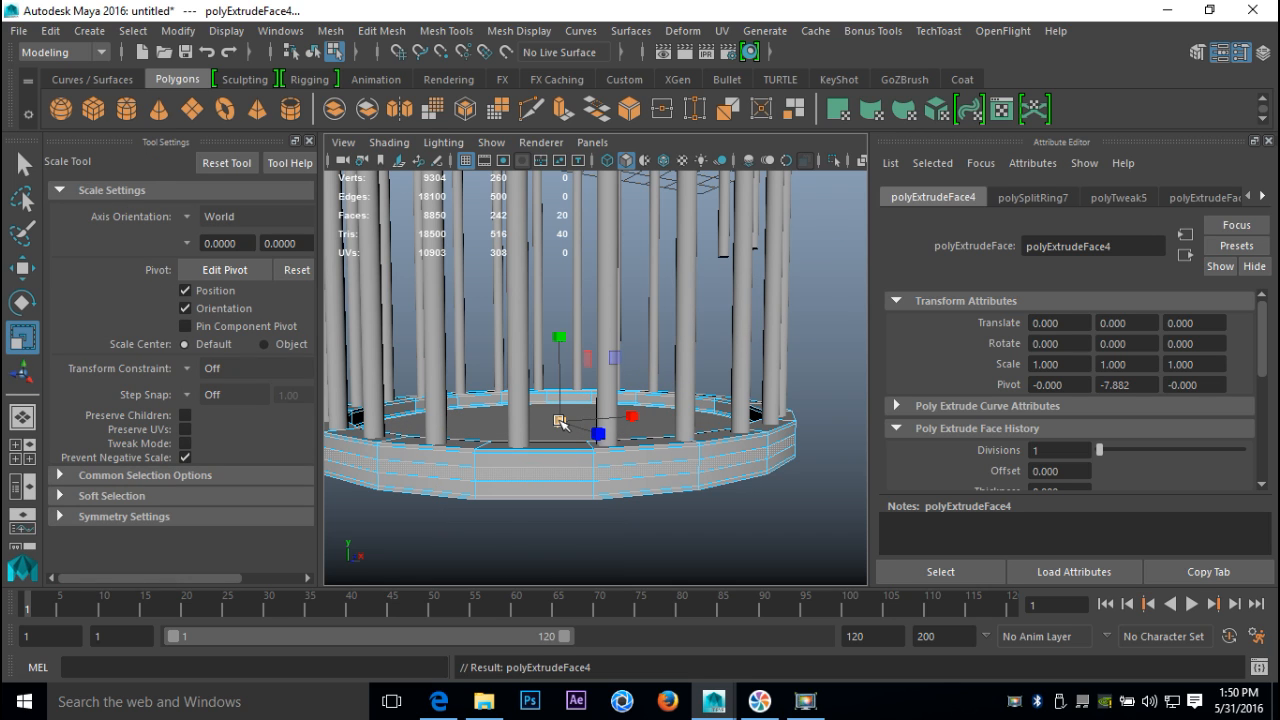
drag(563, 425, 567, 426)
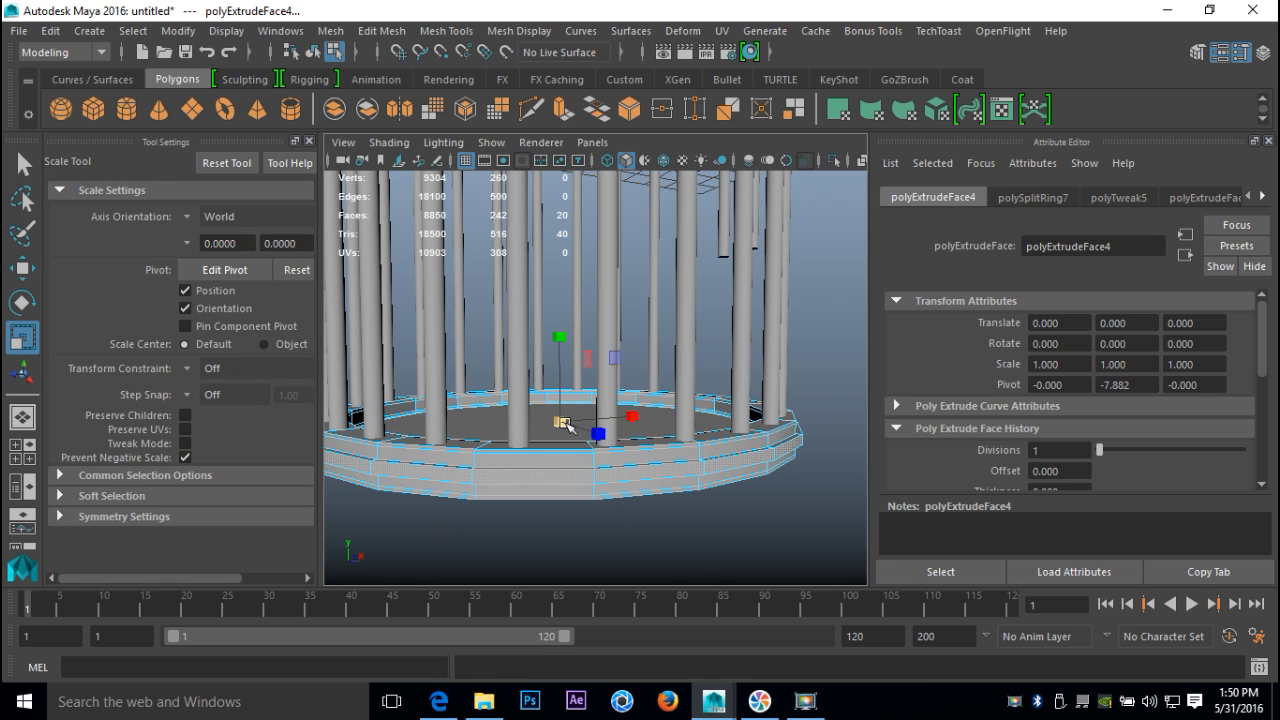
click(692, 556)
Return the base to object mode and apply Smooth to it with one division
right_click(660, 477)
right_drag(683, 275, 656, 231)
click(653, 467)
click(833, 313)
right_drag(761, 441, 836, 154)
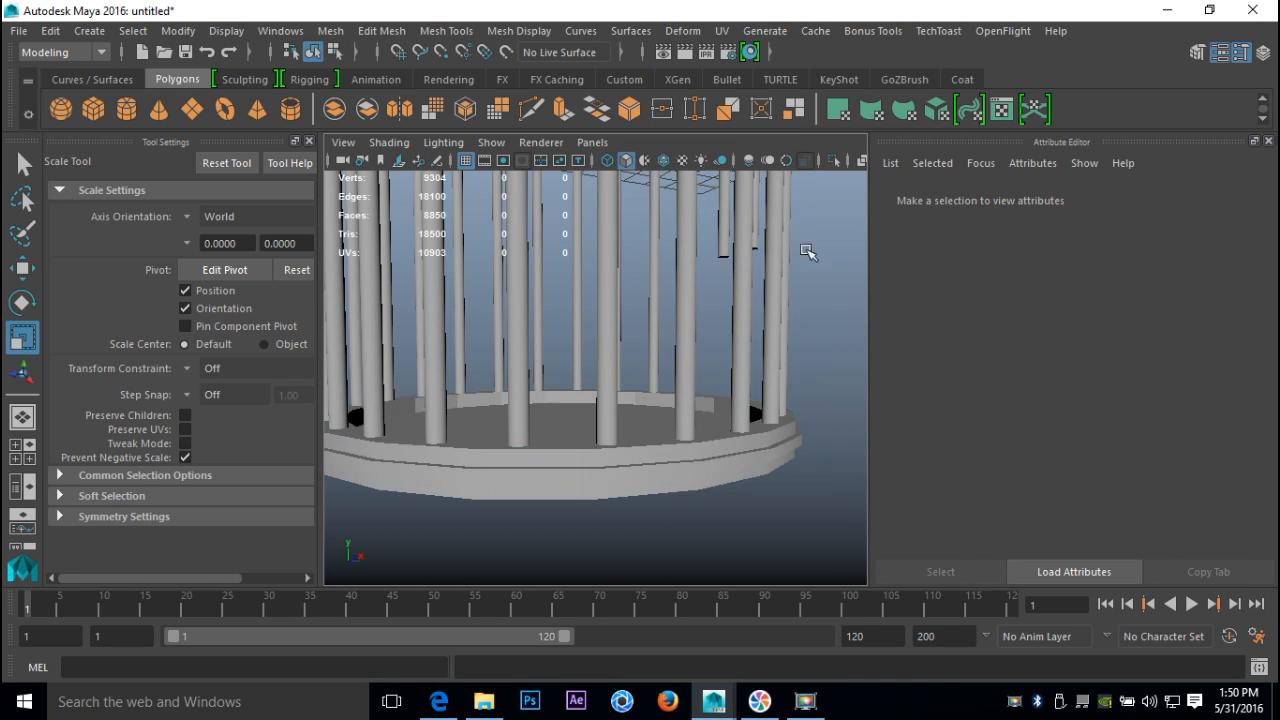
click(693, 478)
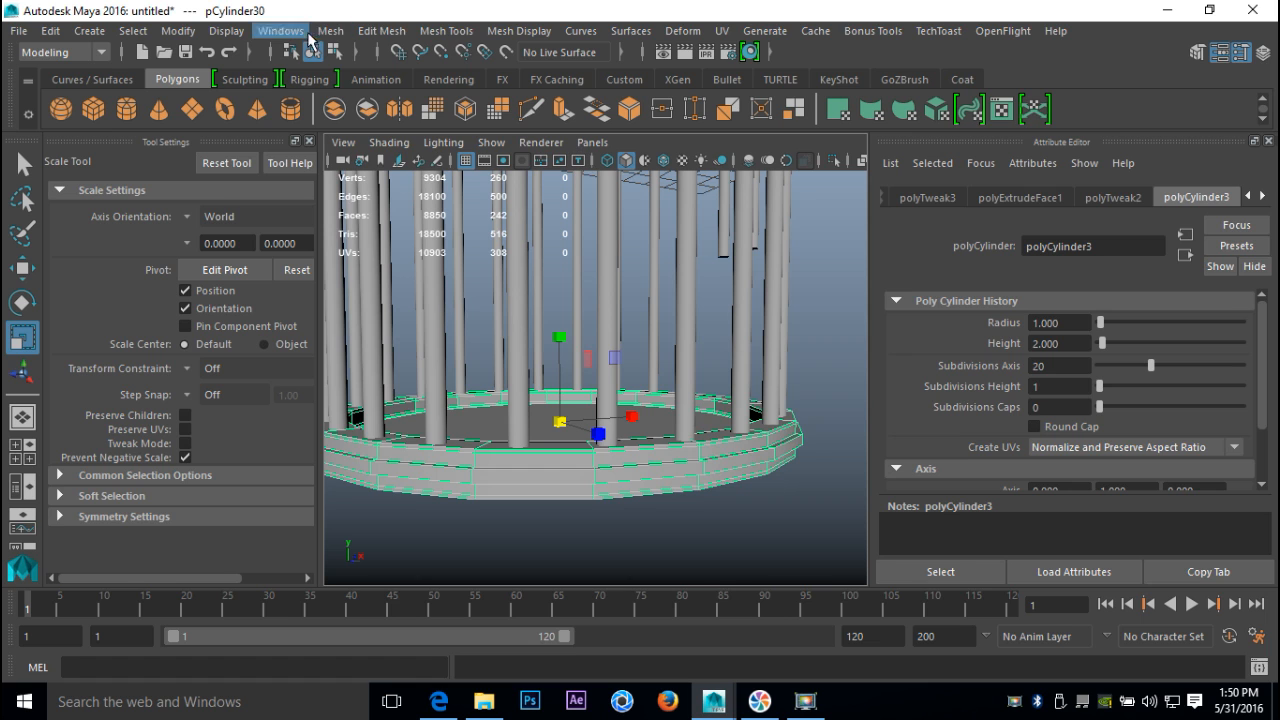
click(330, 31)
click(378, 205)
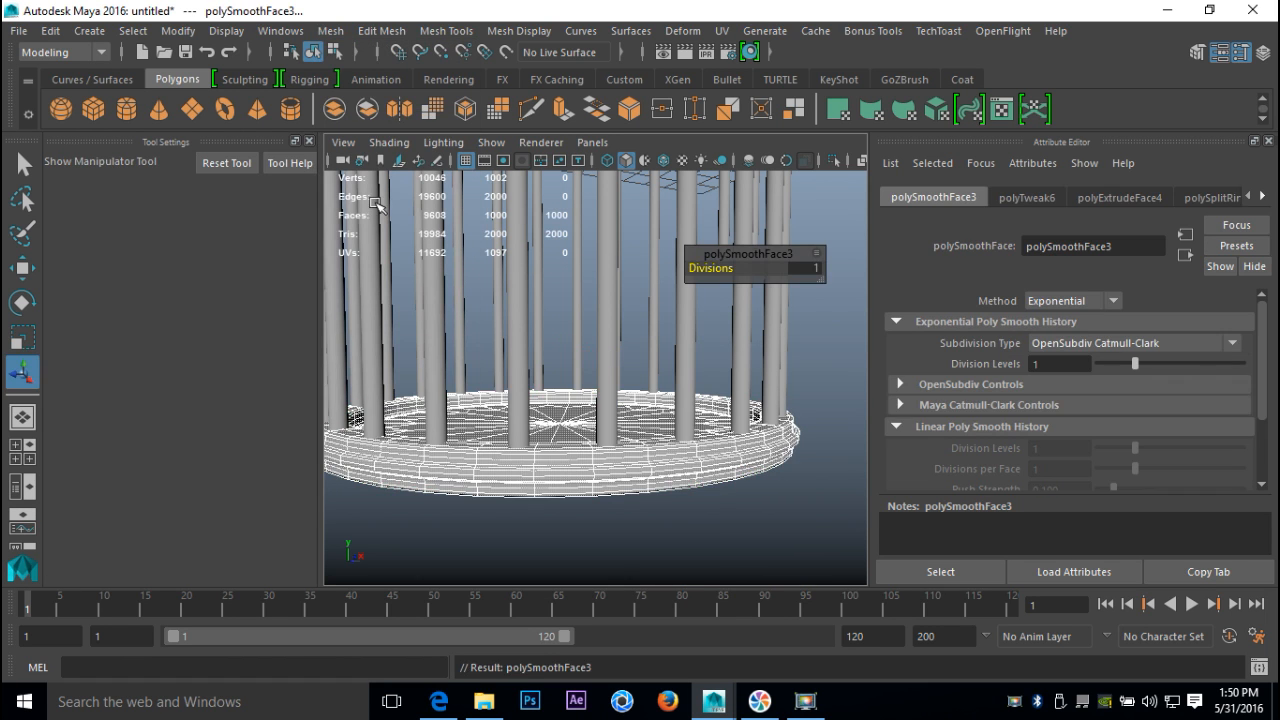
click(745, 506)
Create a polygon torus, lower it to the middle of the cage, and scale it up beyond the bars
alt+drag(760, 474, 679, 515)
alt+middle_drag(679, 515, 489, 486)
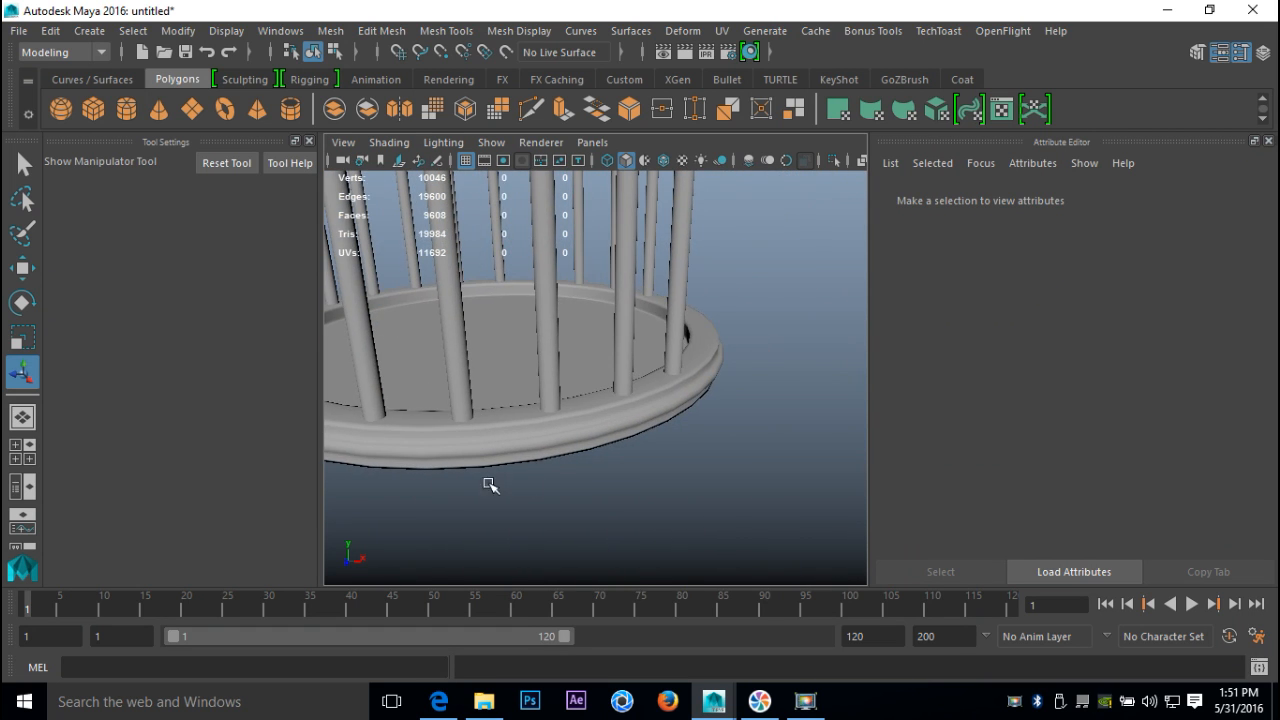
alt+right_drag(840, 495, 726, 506)
alt+drag(726, 506, 582, 495)
alt+middle_drag(580, 455, 620, 551)
alt+drag(620, 551, 614, 523)
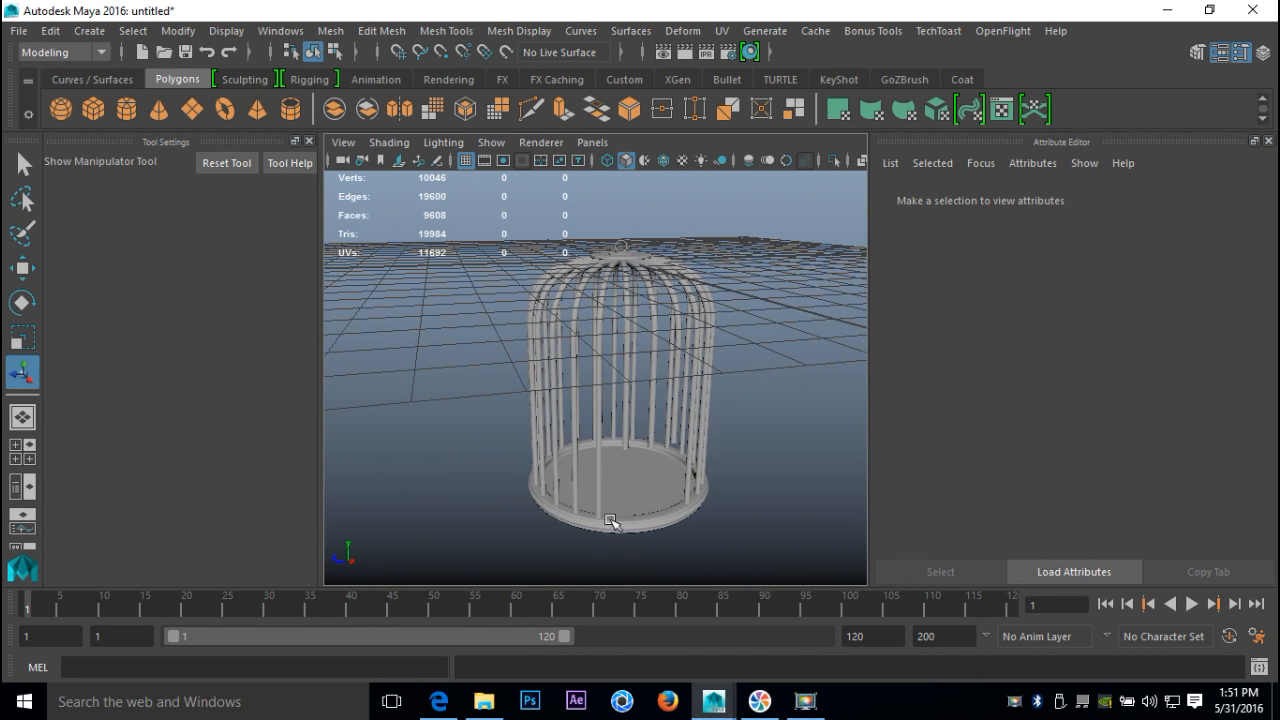
click(226, 110)
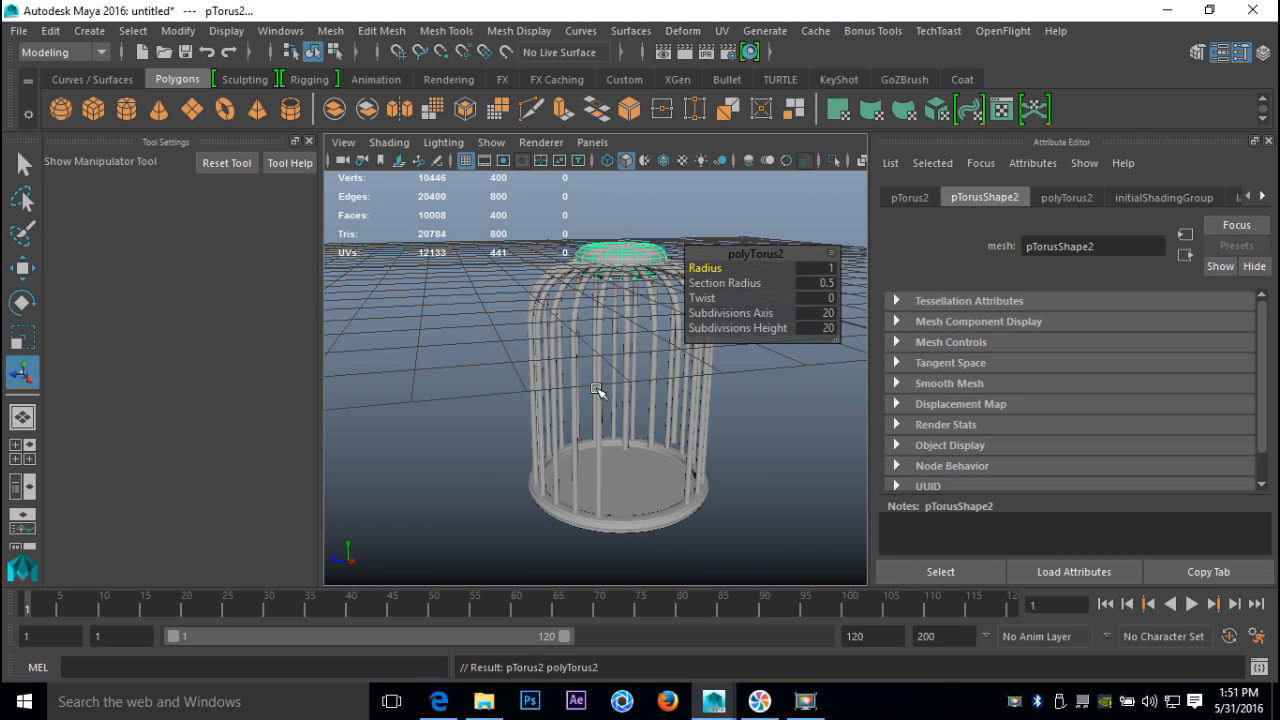
key(w)
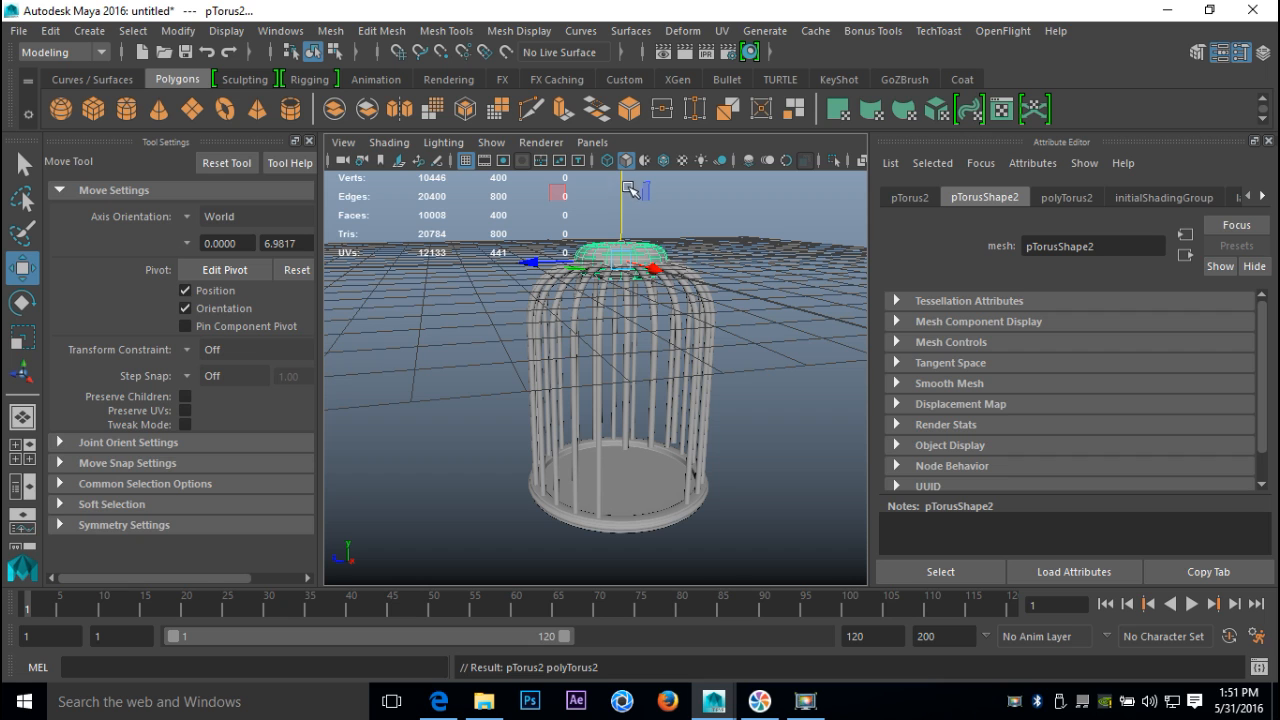
drag(628, 190, 652, 344)
key(r)
drag(624, 416, 780, 405)
Set the torus section radius to 0.1 and scale the ring down to about the cage's width
click(1066, 197)
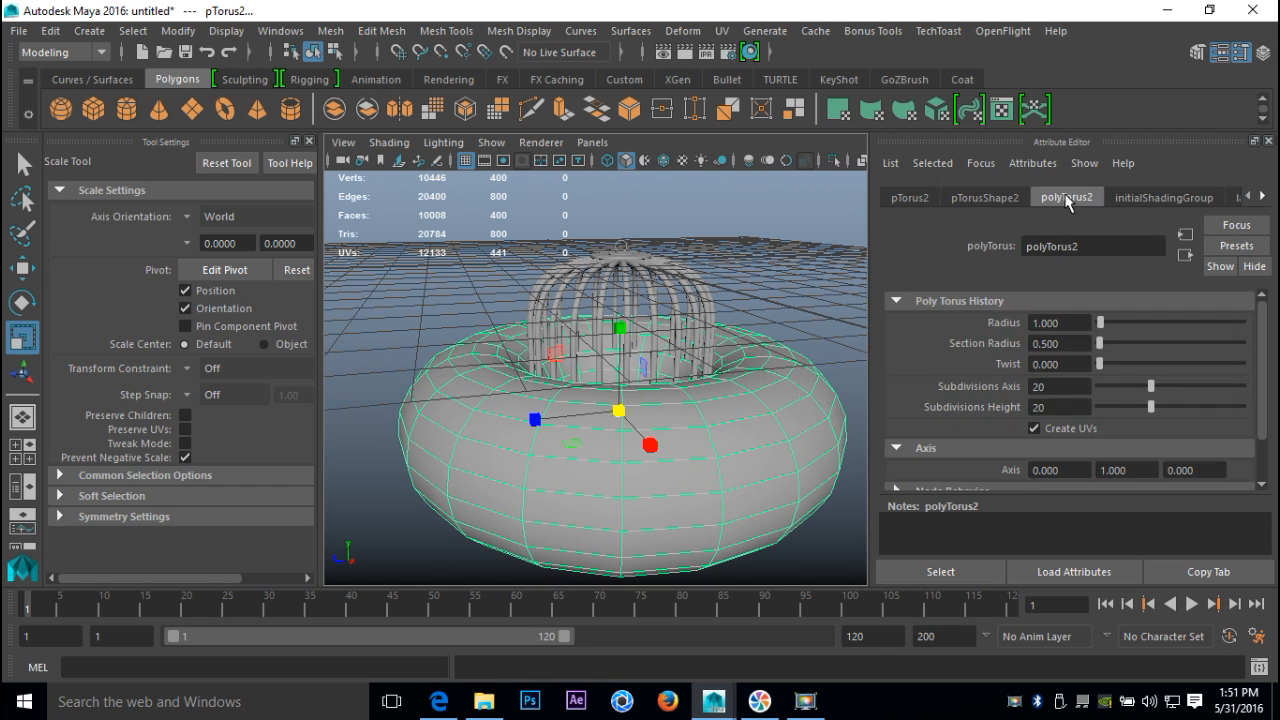
double_click(1076, 341)
key(Return)
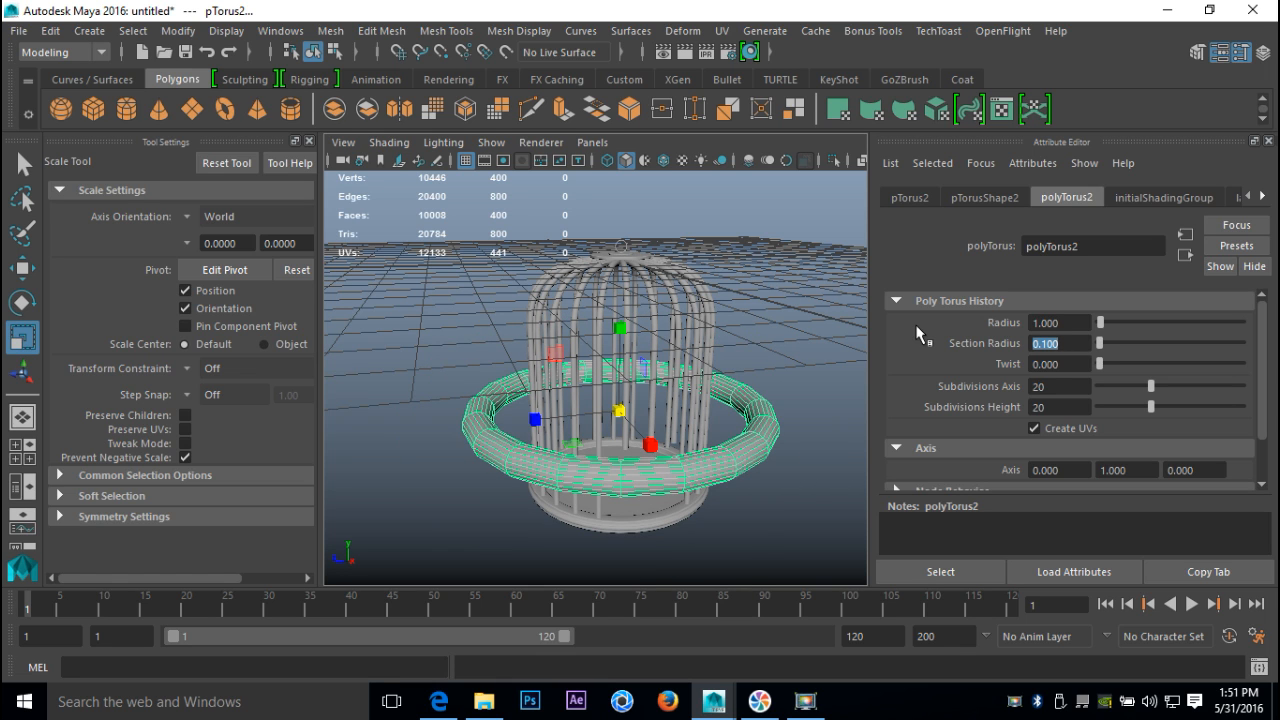
drag(619, 411, 540, 421)
Try section radii of 0.025 and 0.040 on the ring and settle on 0.03
drag(1084, 338, 870, 340)
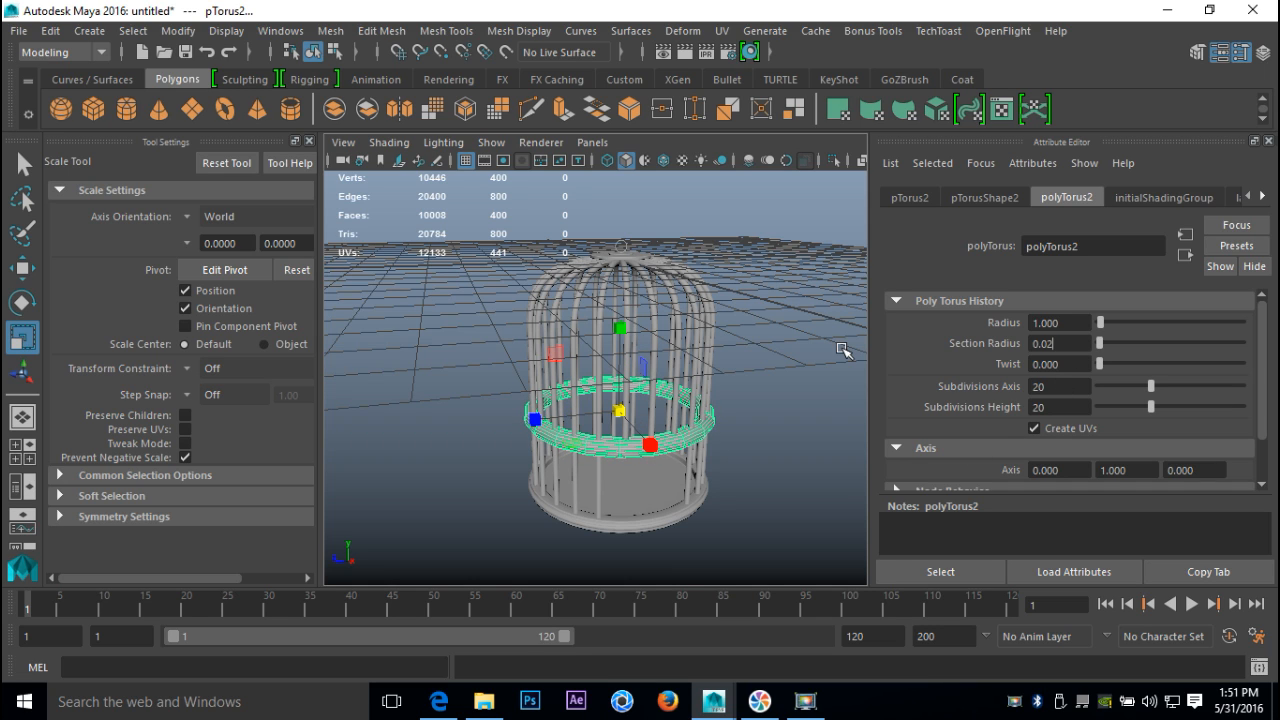
text(0.025)
key(Return)
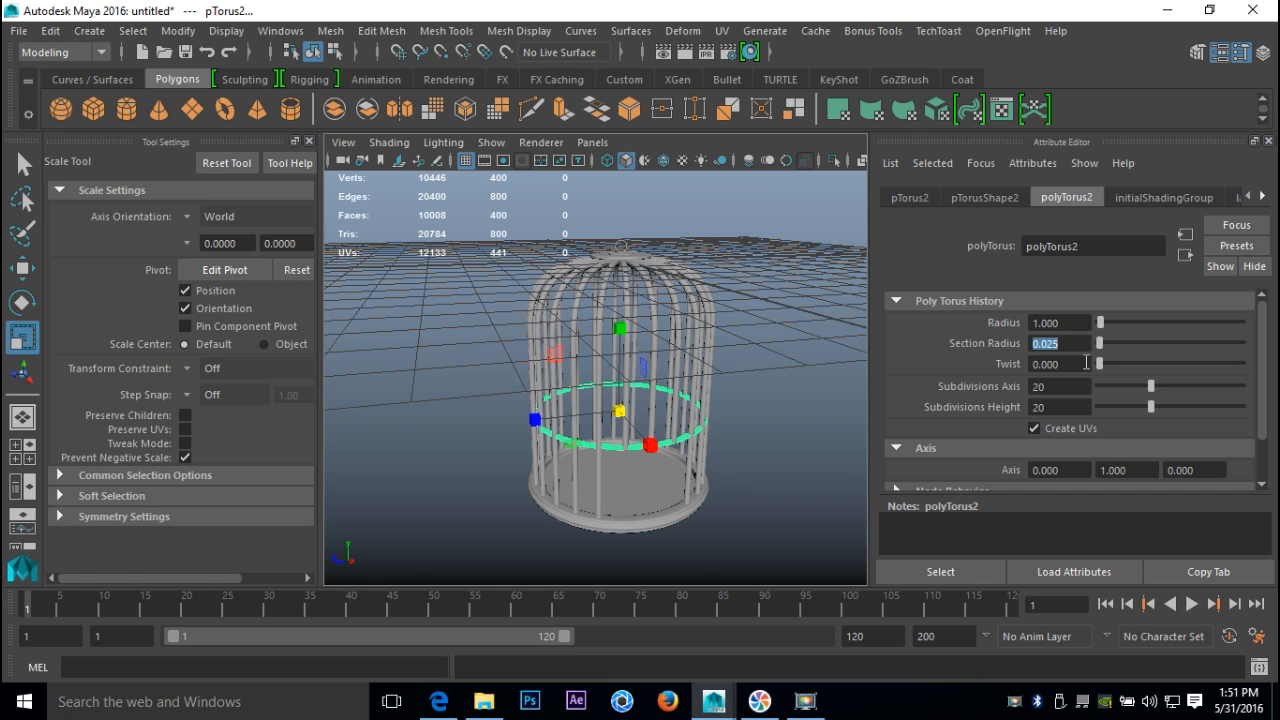
text(0.040)
key(Return)
text(0.03)
key(Return)
click(790, 450)
Check the ring in smooth mesh preview, return to unsmoothed display, and apply Smooth with one division
scroll(676, 488, up, 3)
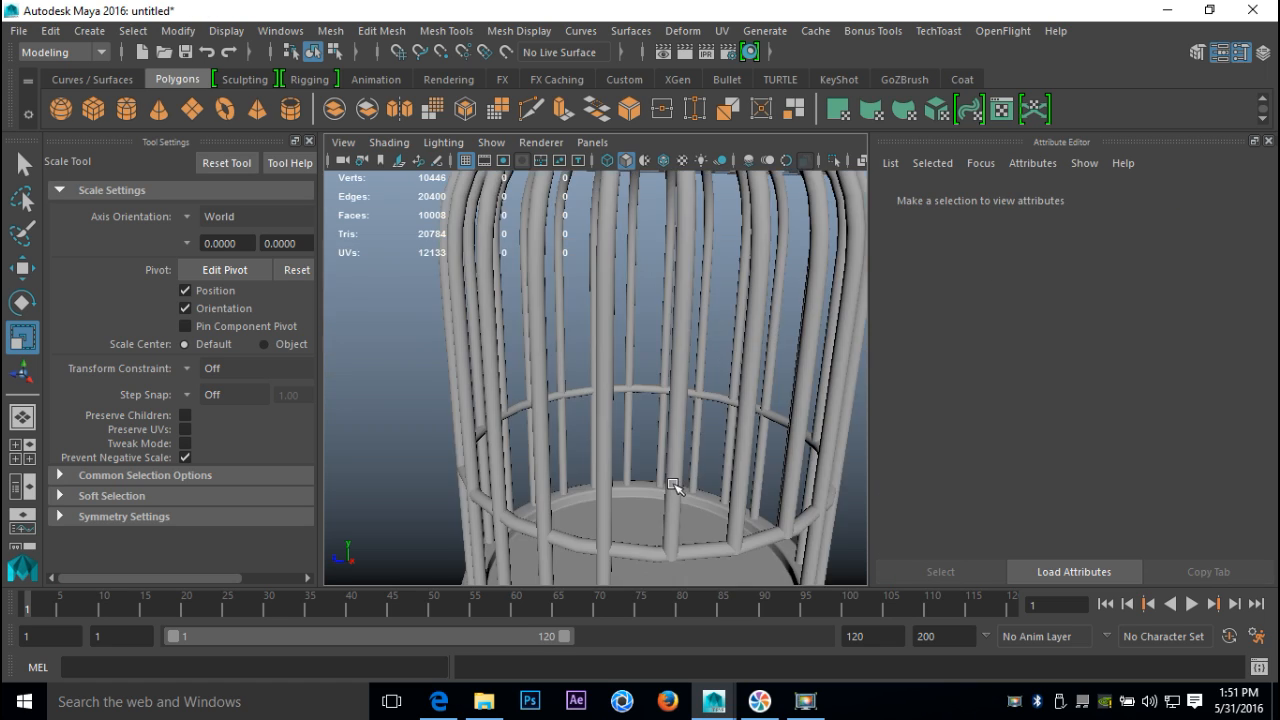
click(630, 553)
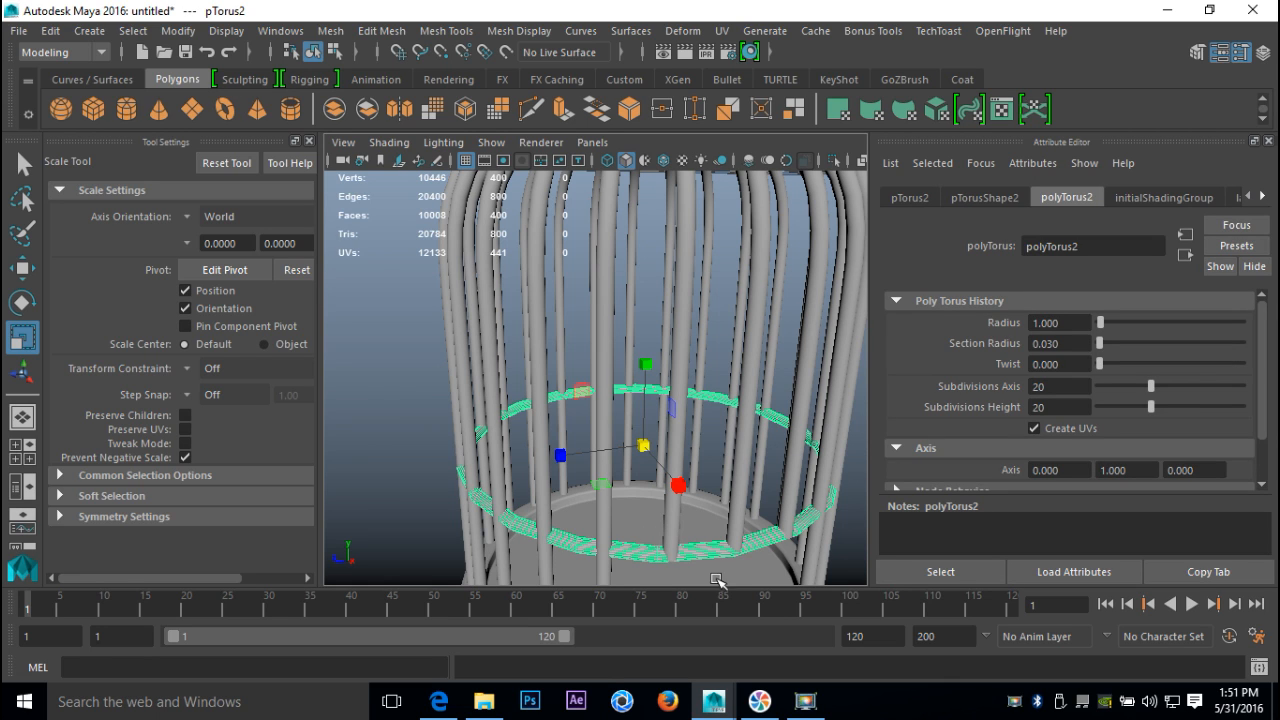
key(3)
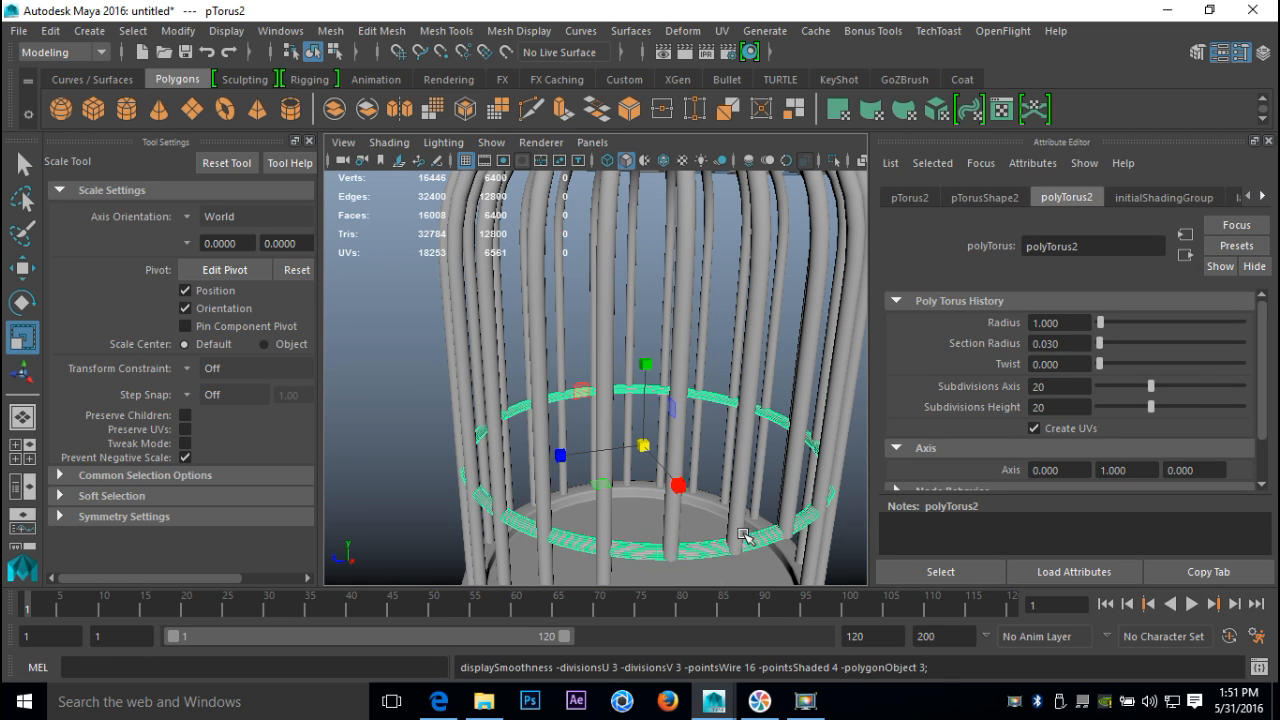
key(1)
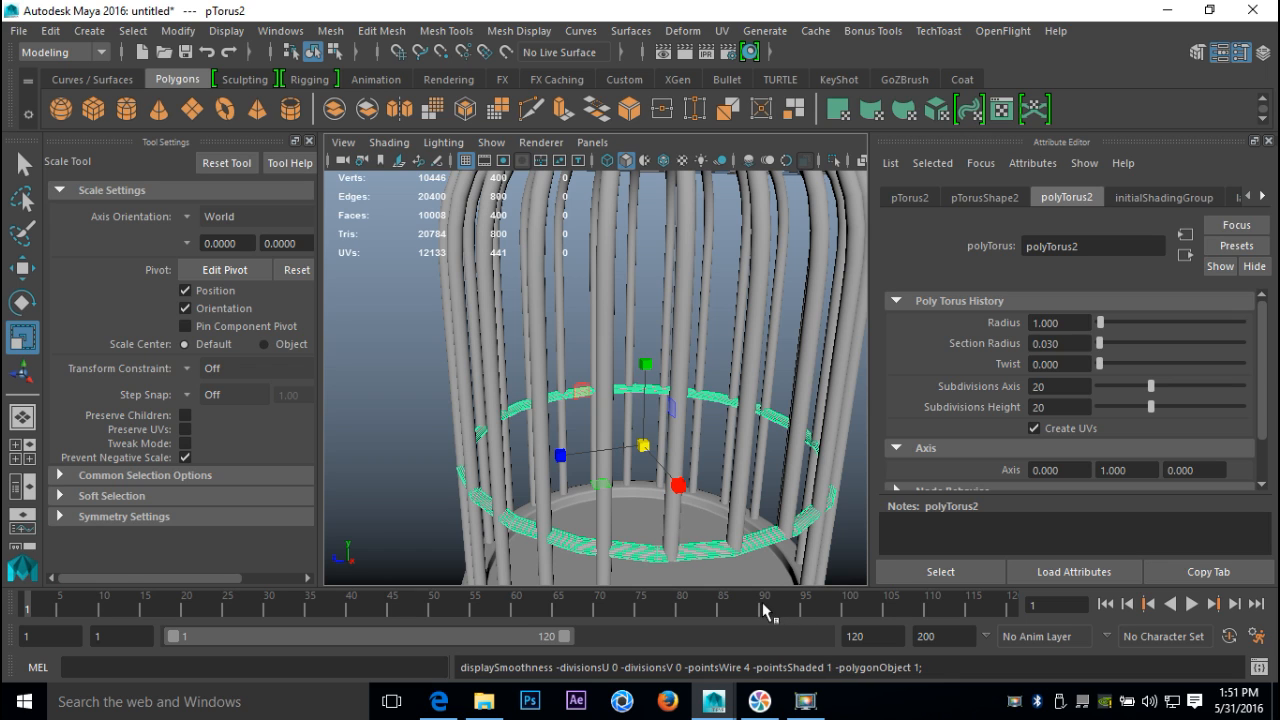
click(330, 31)
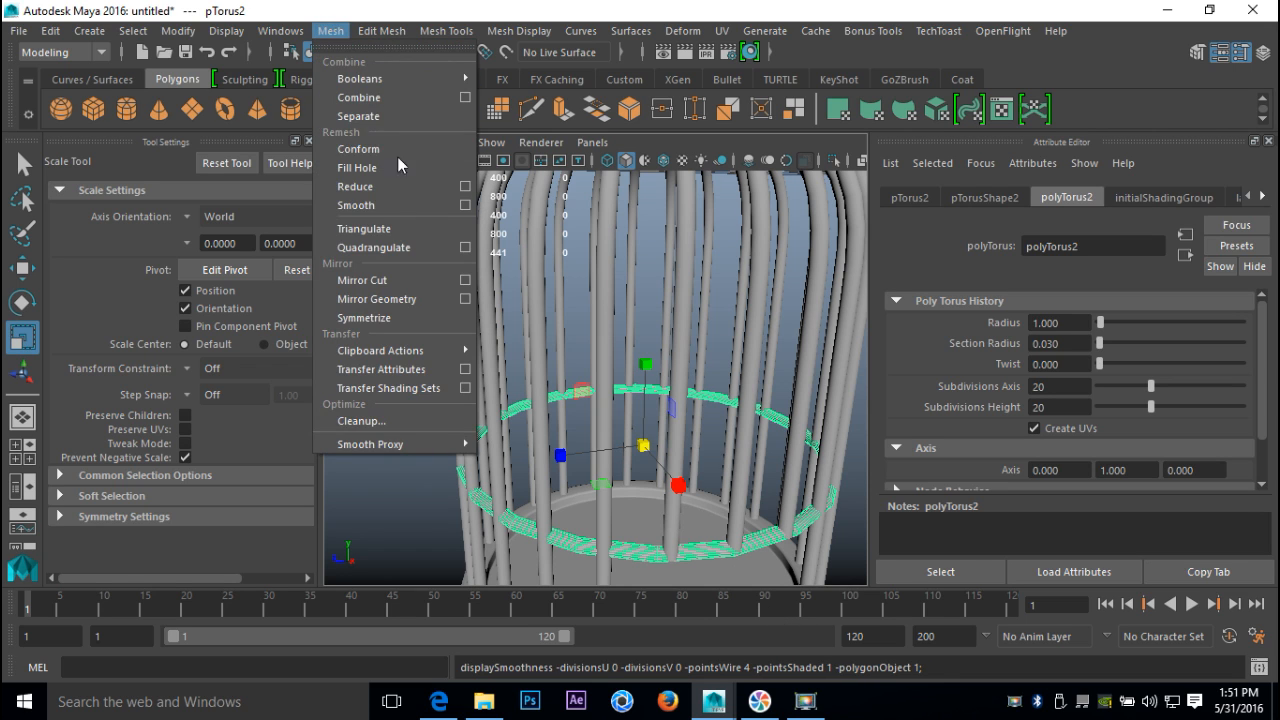
click(400, 207)
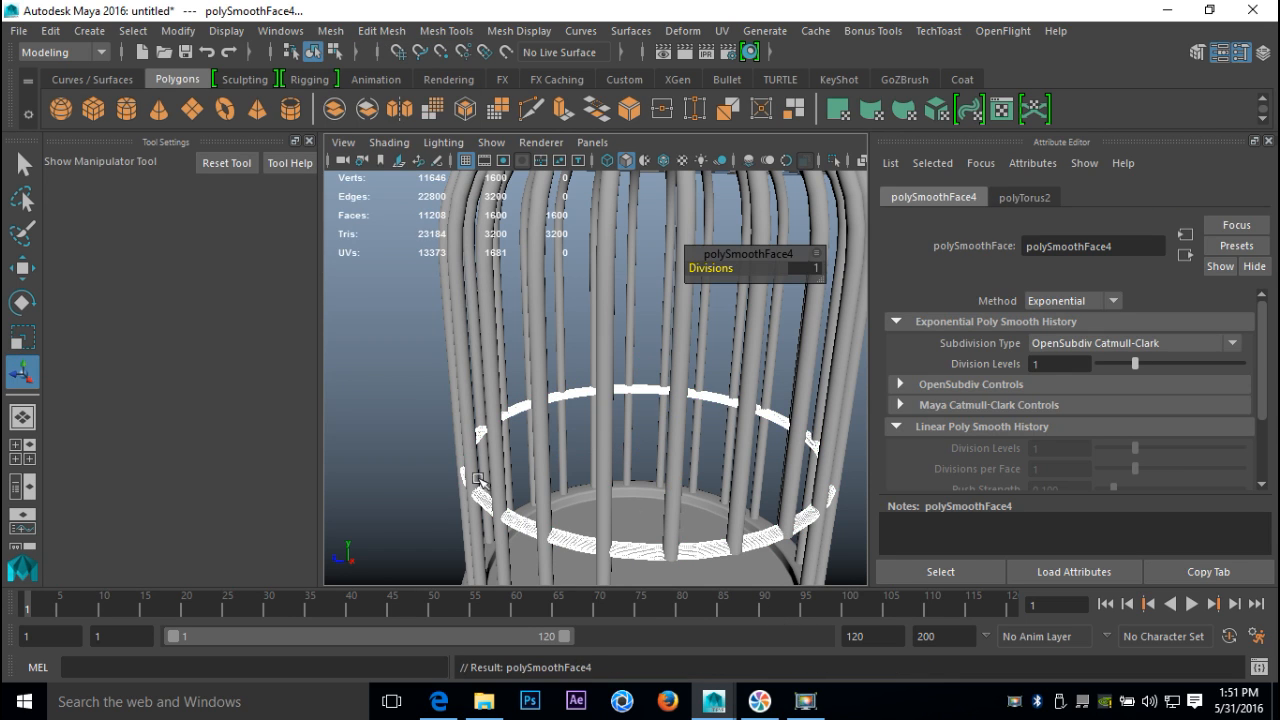
click(418, 414)
Scale the smoothed ring slightly outward so it wraps around the outside of the cage bars
click(522, 527)
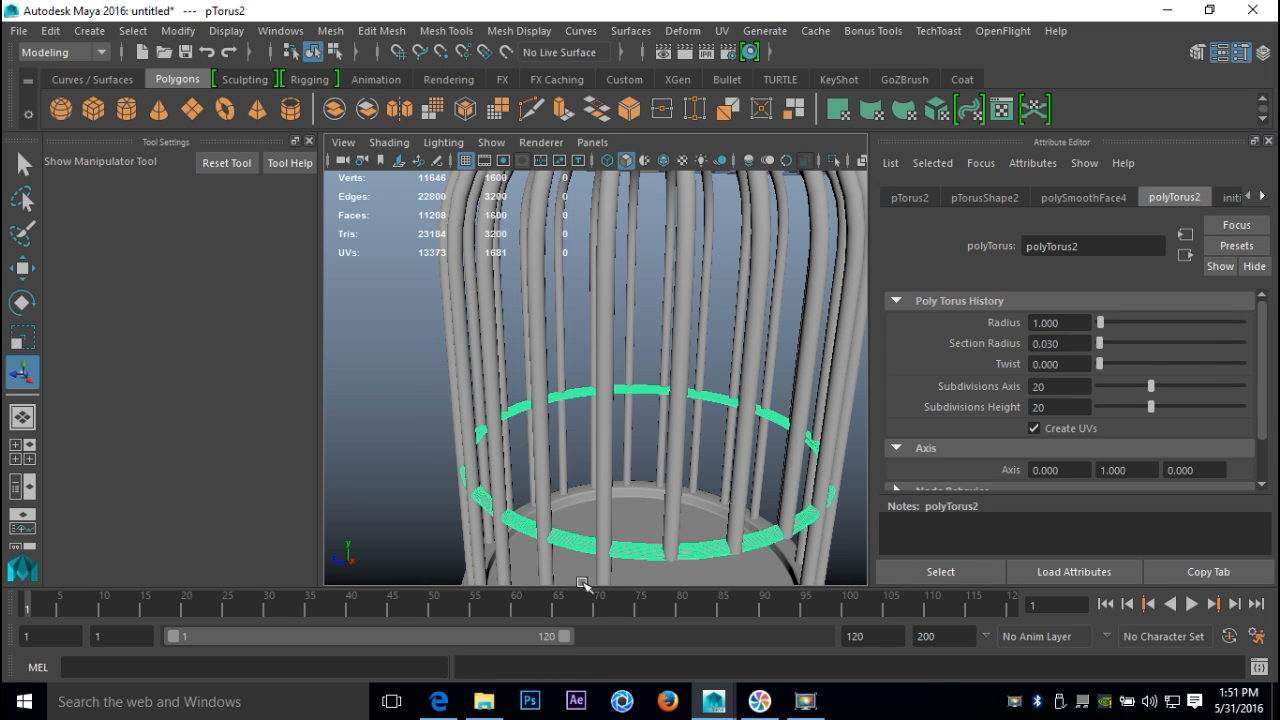
key(r)
drag(647, 449, 622, 476)
scroll(486, 439, down, 6)
scroll(492, 467, up, 6)
alt+middle_drag(622, 476, 617, 508)
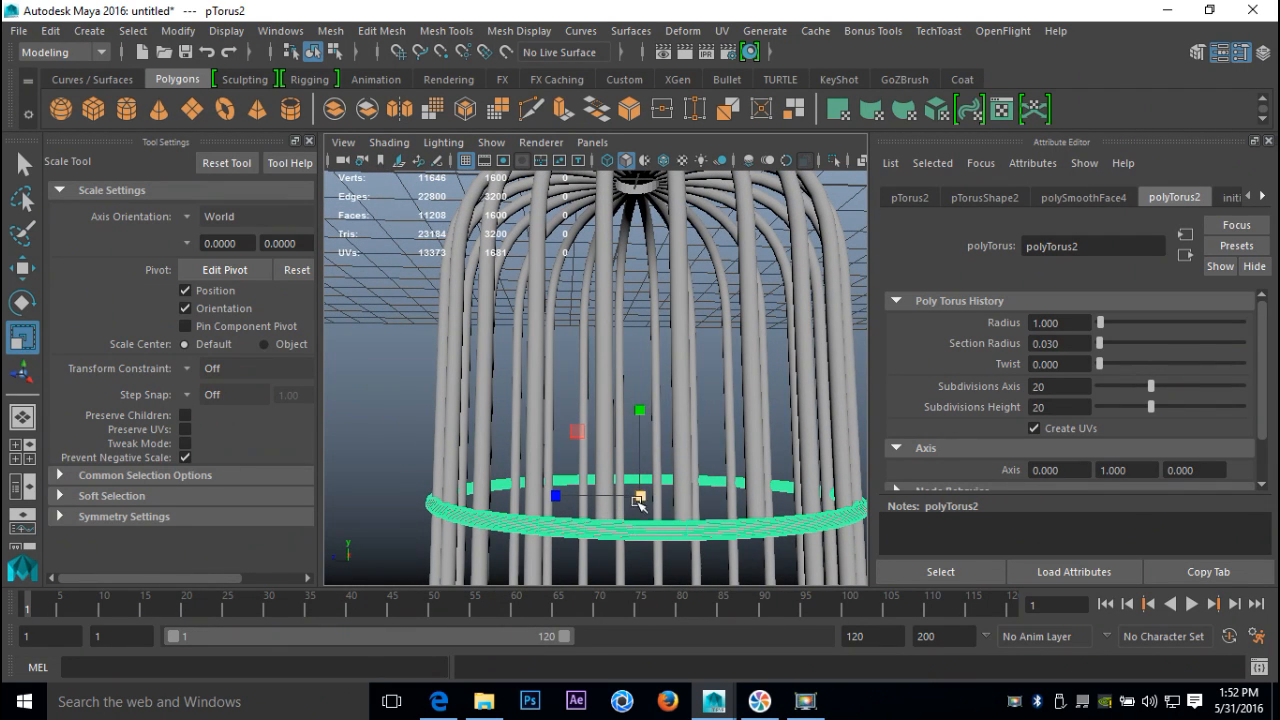
Duplicate the ring, raise the copy along the bars, and repeat the duplication at the same spacing for a third ring
key(w)
mouse_move(646, 406)
mouse_down()
mouse_move(657, 385)
mouse_move(660, 406)
mouse_up()
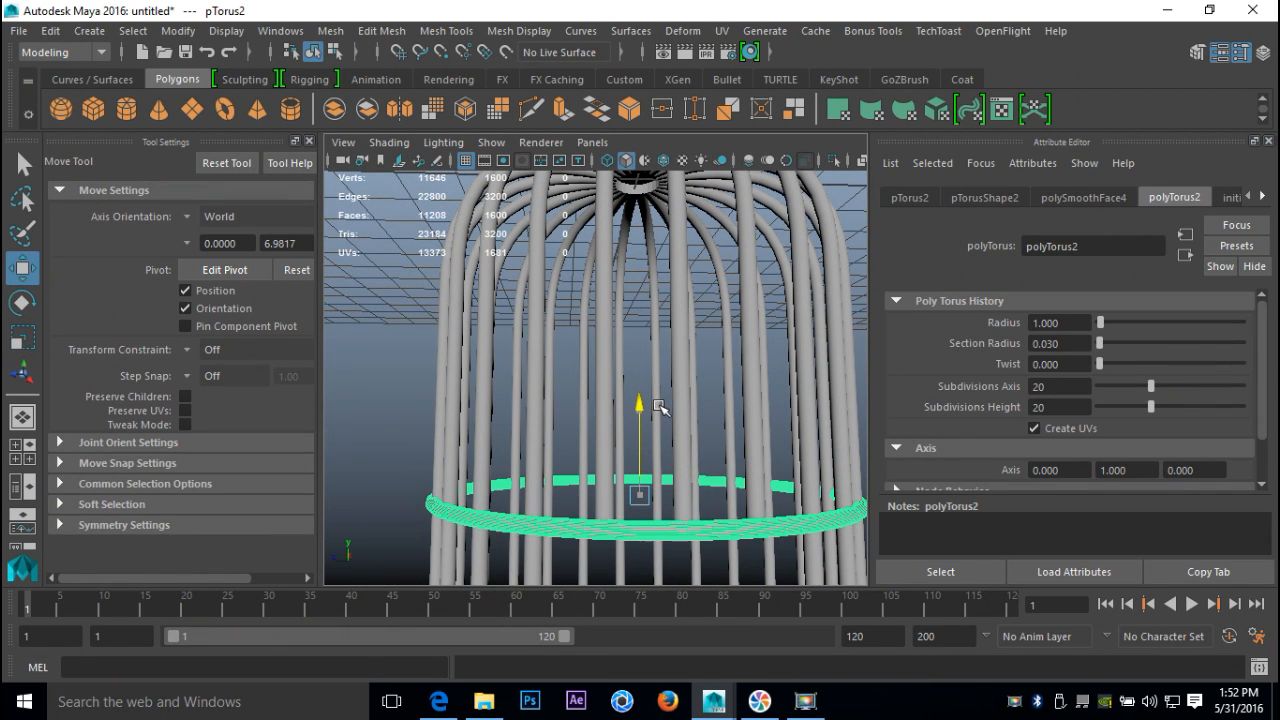
scroll(451, 389, down, 6)
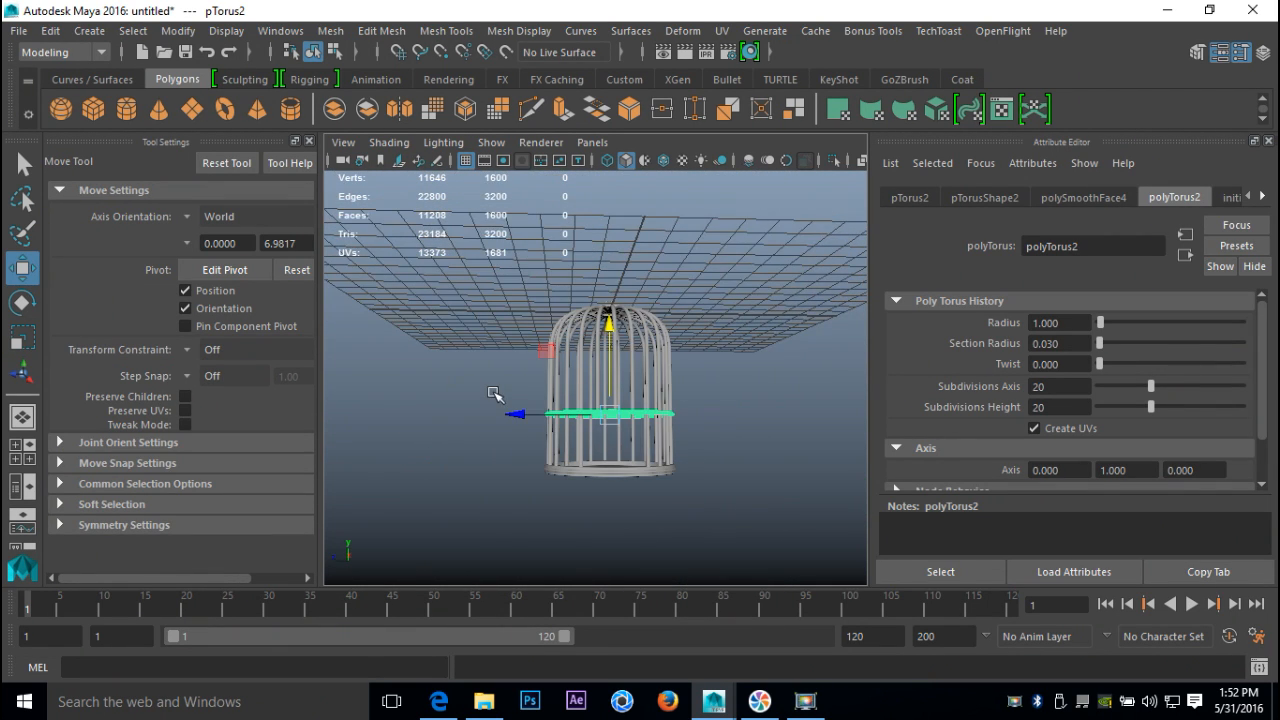
key(ctrl+d)
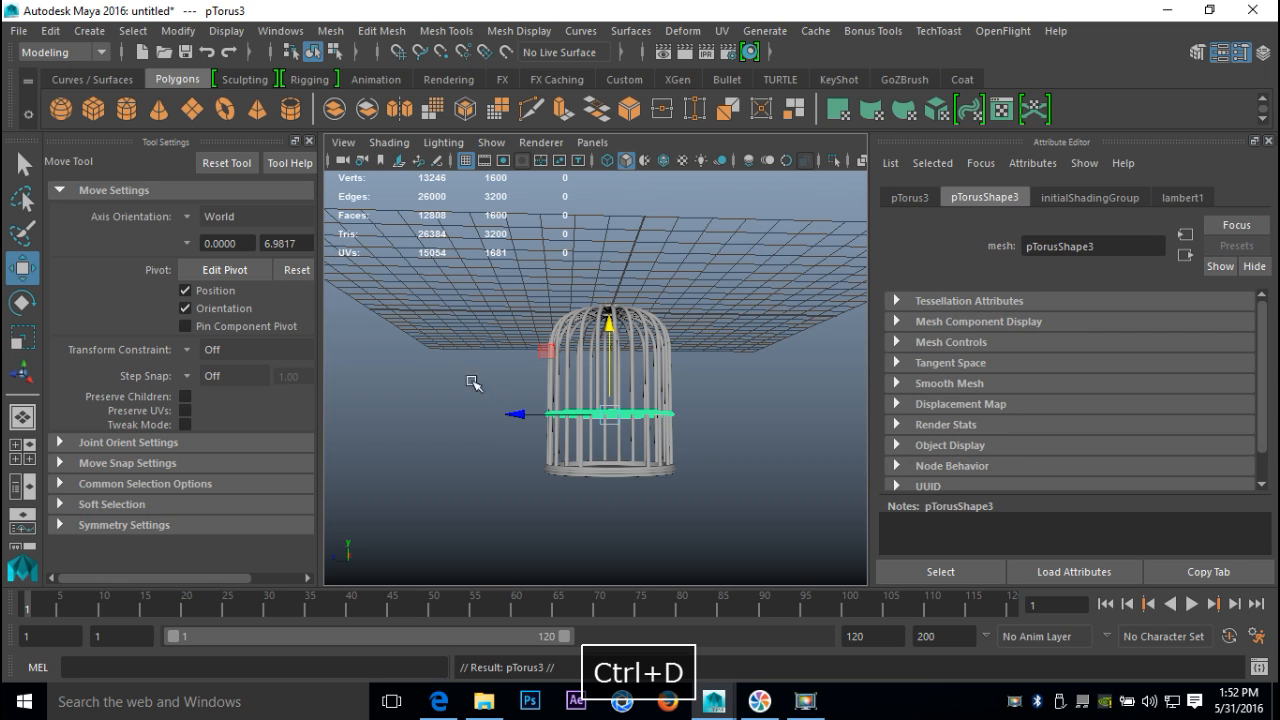
scroll(476, 365, up, 3)
drag(620, 343, 617, 293)
key(shift+d)
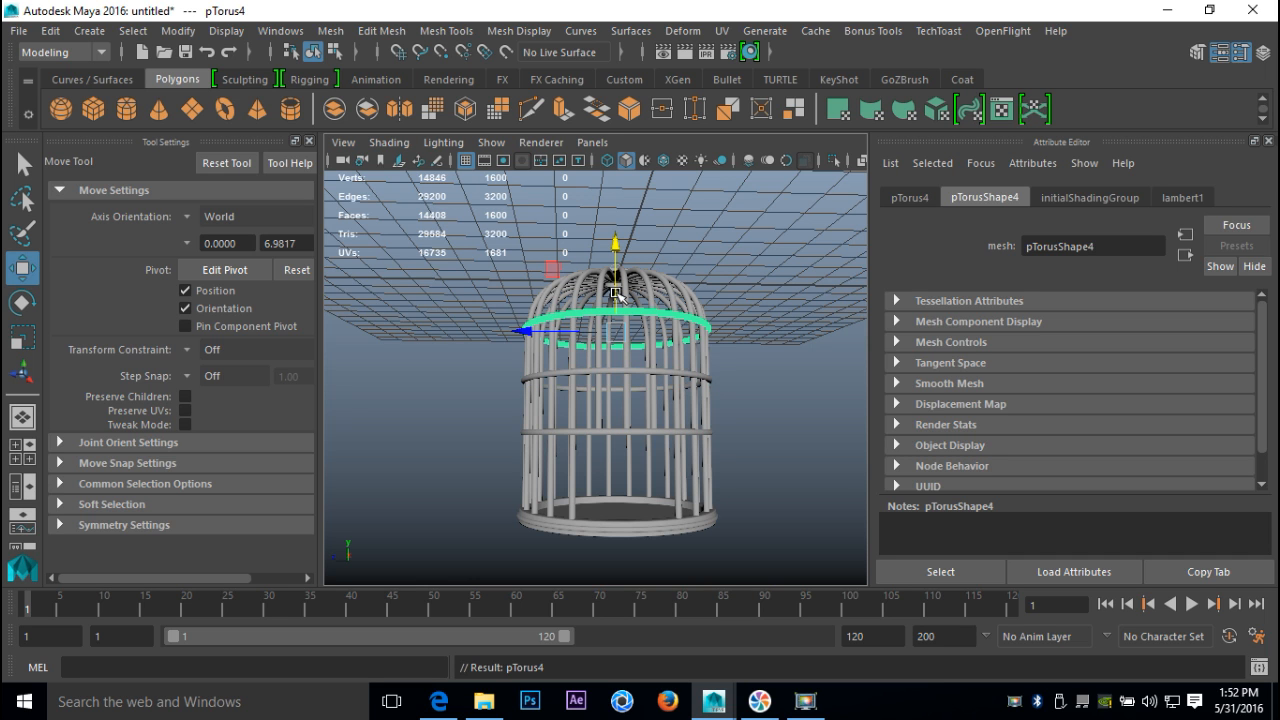
Examine the cage from different angles and distances, checking the spacing of its three rings and the base
alt+drag(590, 385, 668, 318)
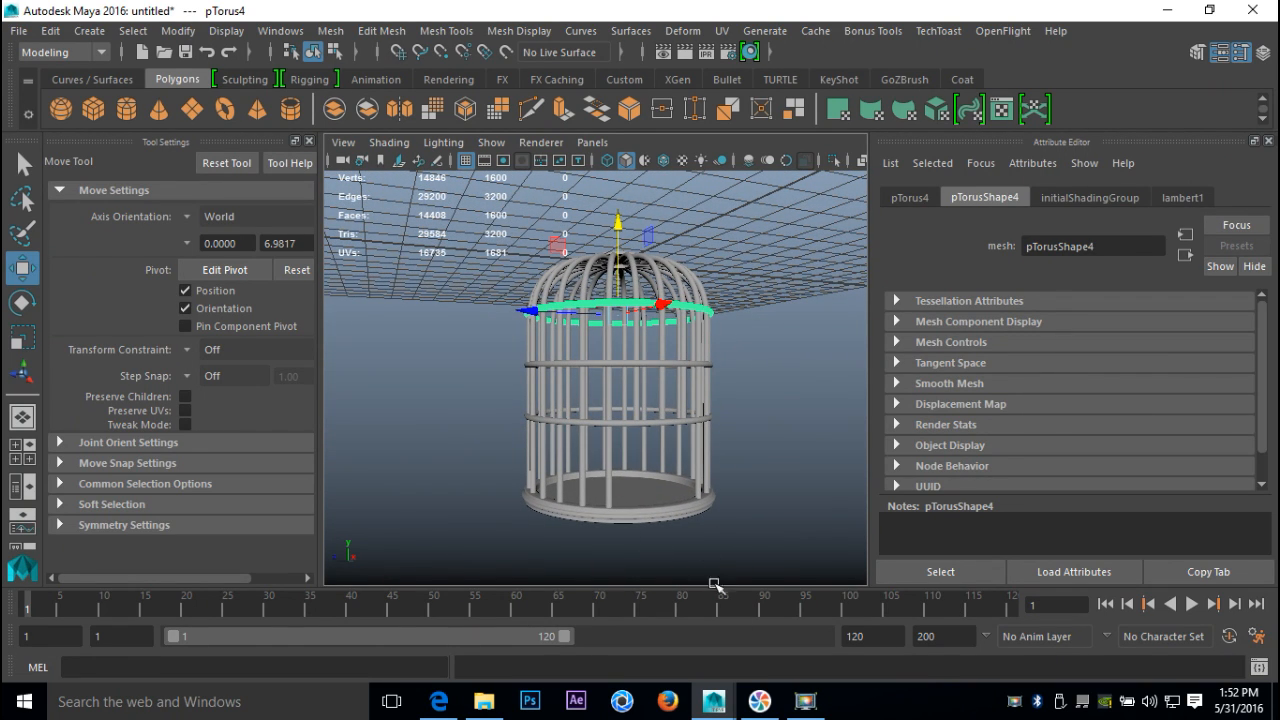
click(636, 421)
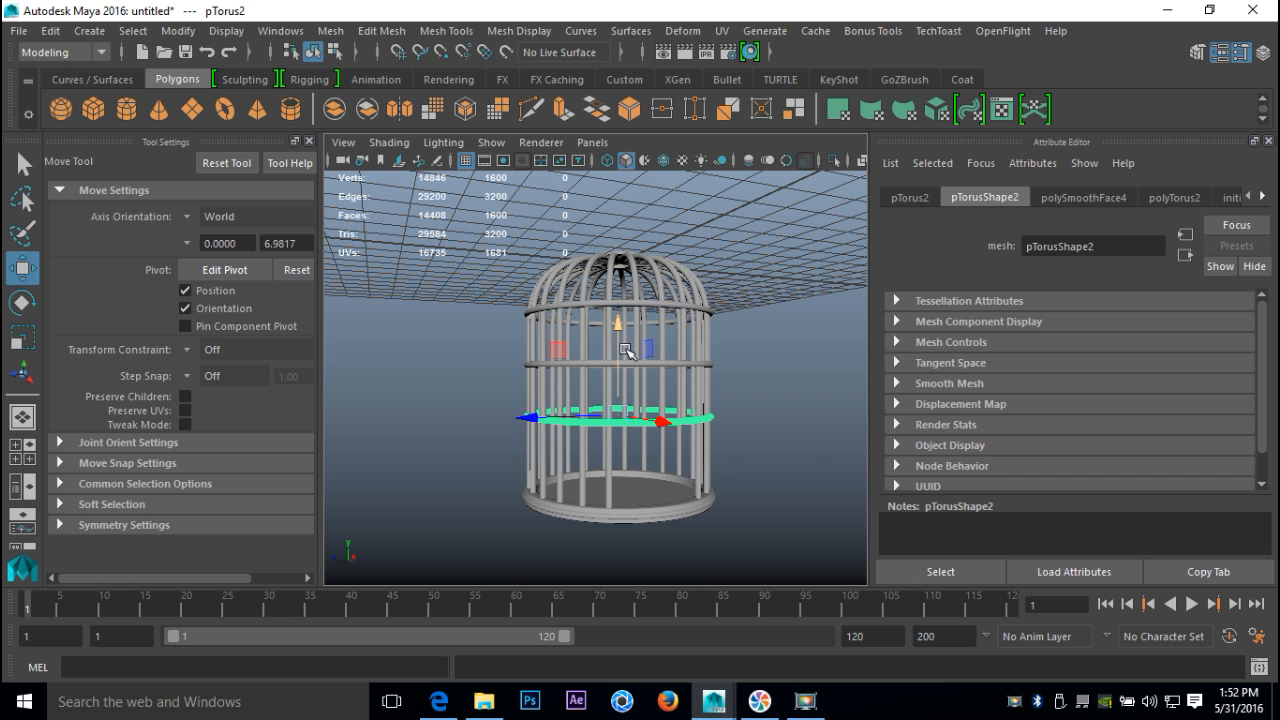
click(781, 466)
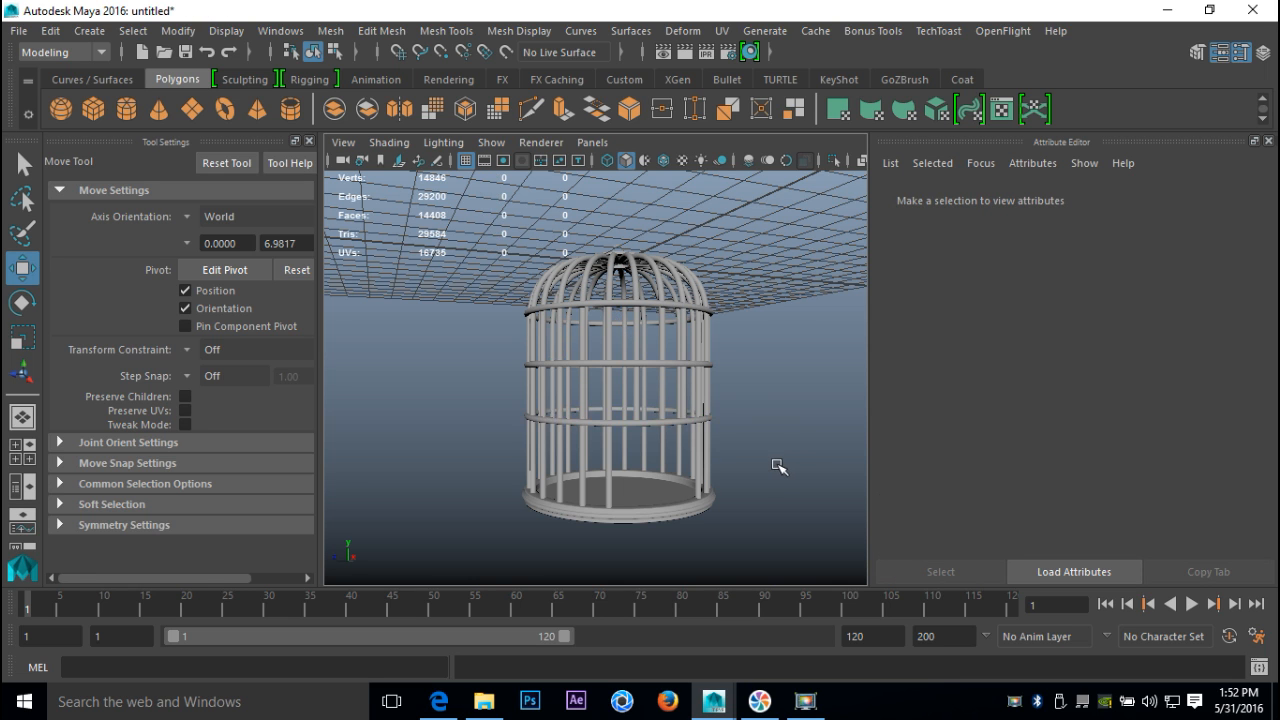
scroll(778, 466, down, 3)
scroll(779, 462, up, 6)
alt+drag(731, 486, 649, 440)
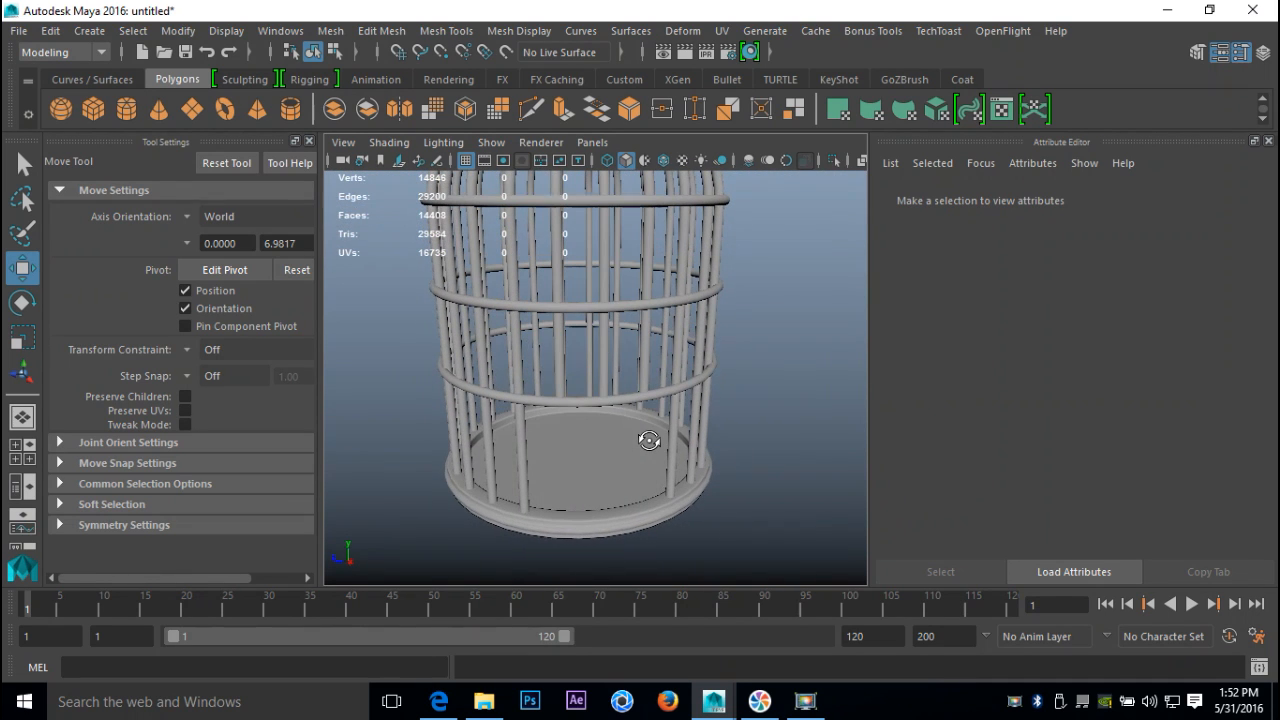
scroll(650, 438, down, 6)
scroll(652, 438, up, 6)
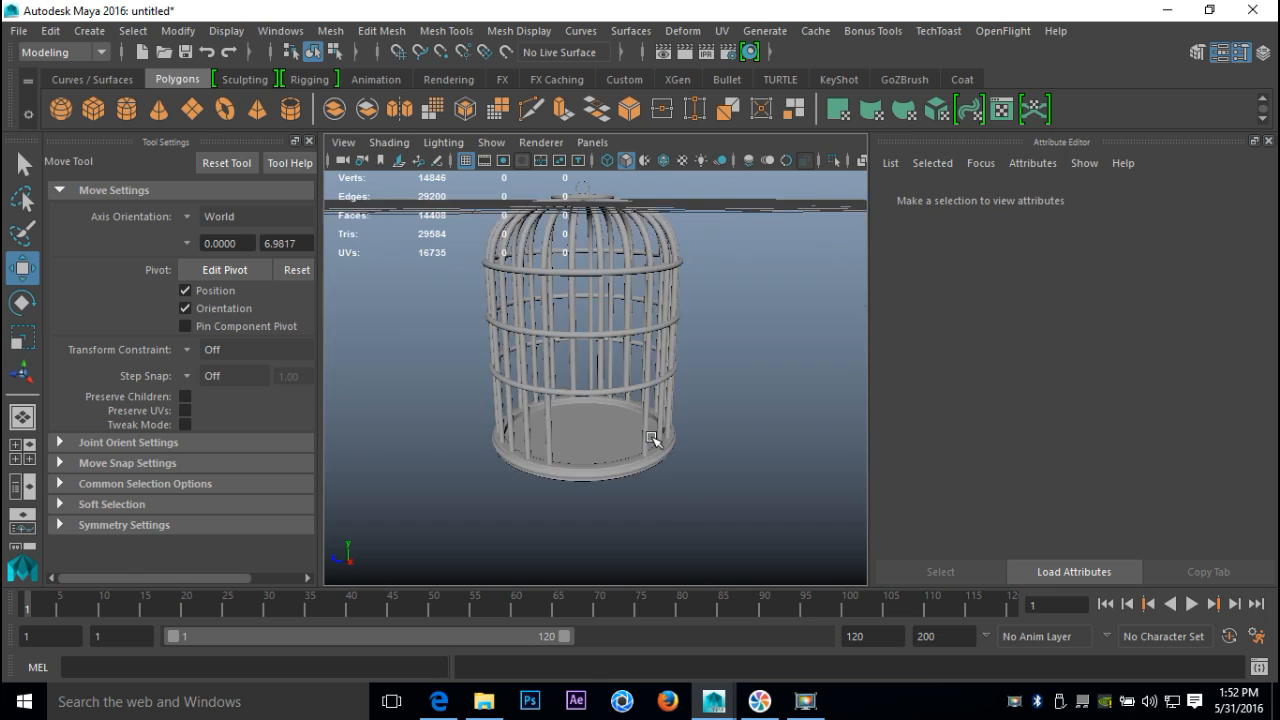
alt+drag(593, 436, 577, 403)
right_drag(531, 180, 522, 330)
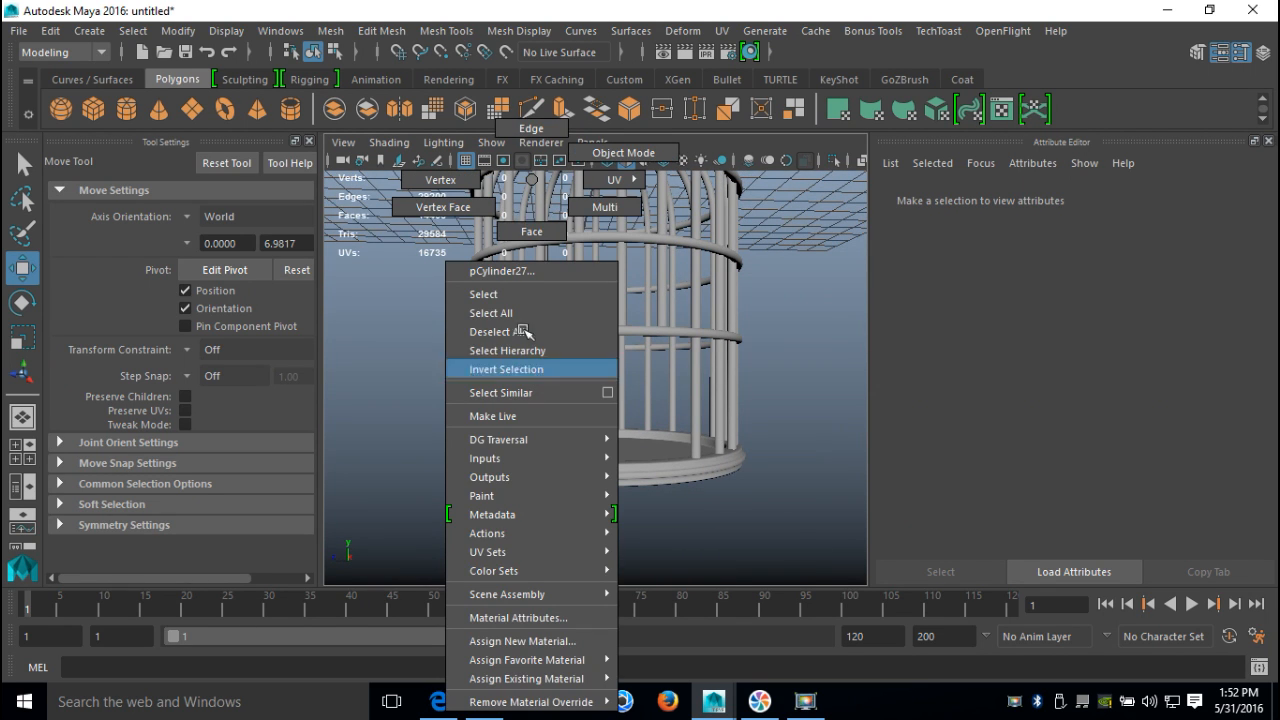
Duplicate the cage's bent vertical bars and move the copy along X, well clear of the original cage
click(607, 150)
drag(401, 372, 835, 412)
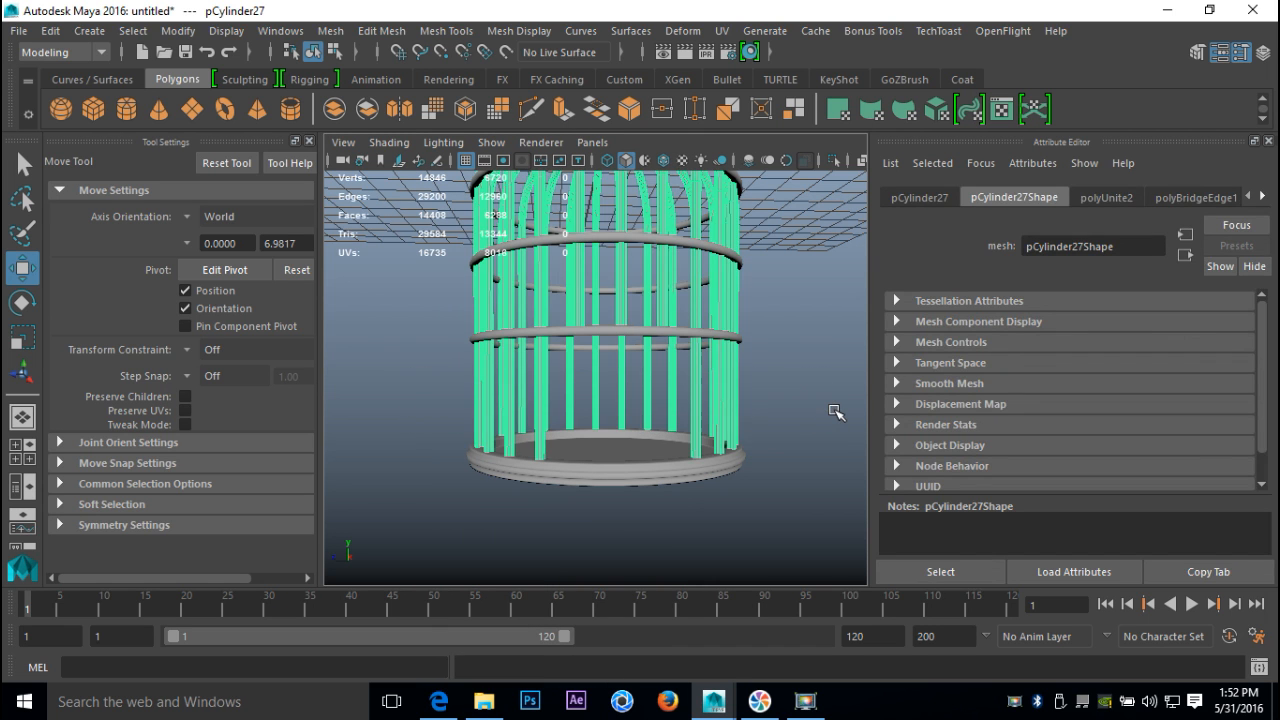
alt+drag(700, 470, 756, 480)
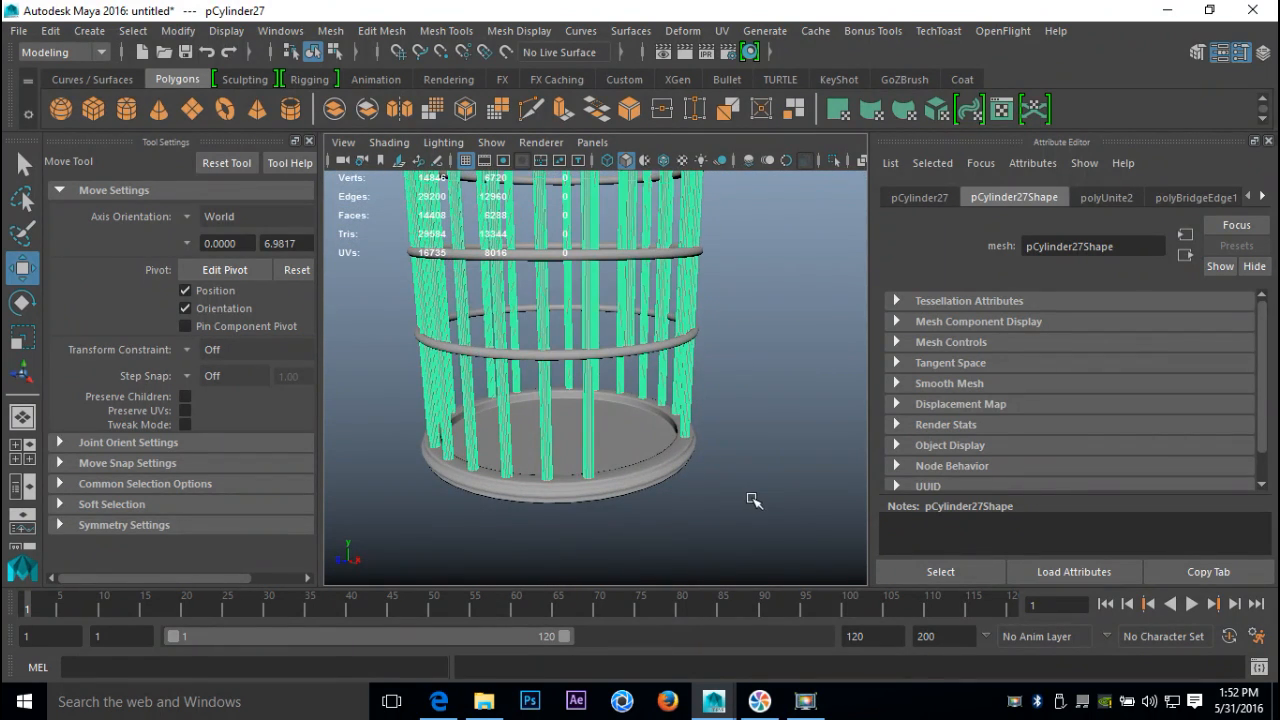
key(ctrl+d)
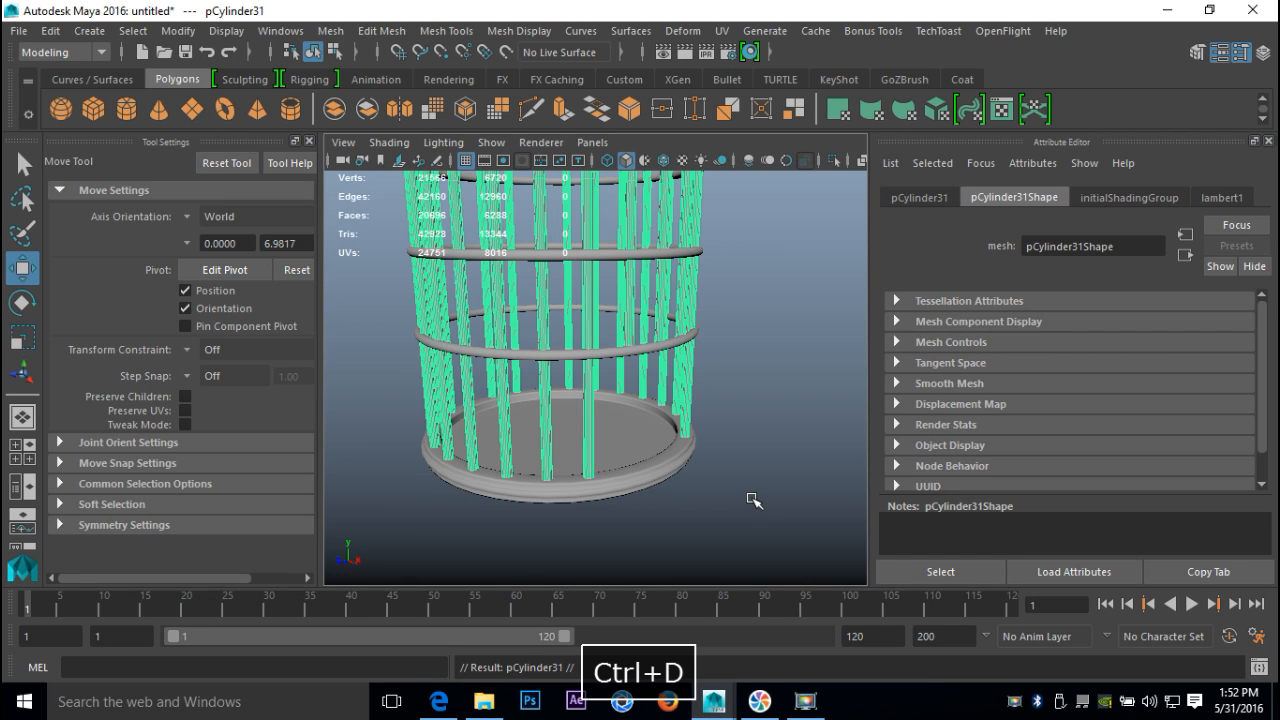
scroll(657, 436, down, 8)
middle_drag(648, 373, 801, 405)
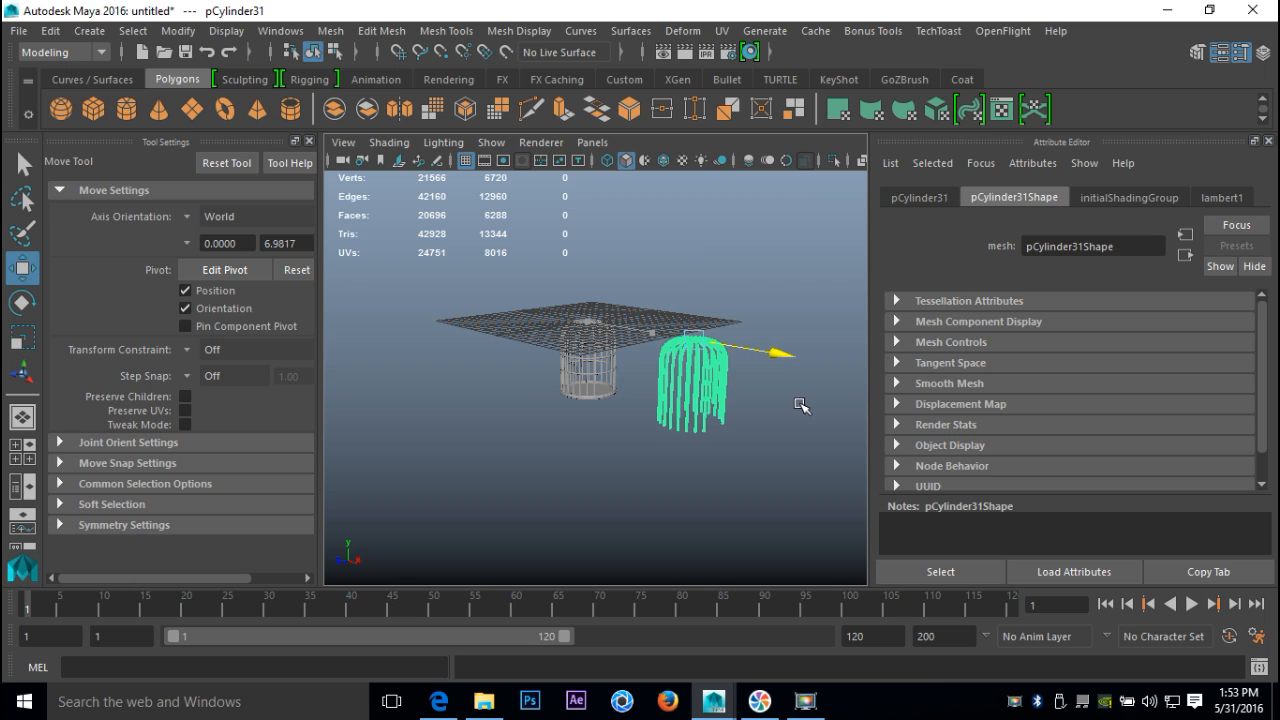
scroll(680, 505, up, 3)
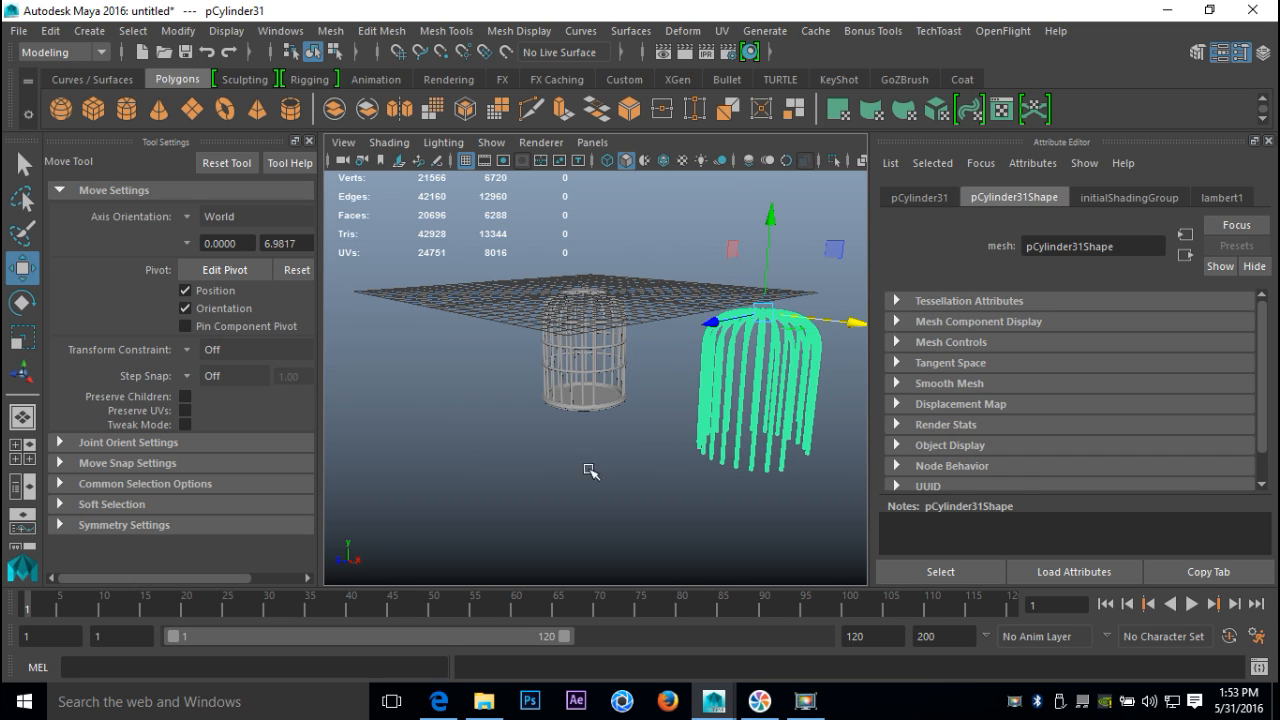
Try to delete a block of faces across the duplicated bars from the side view, and undo the deletion
click(16, 458)
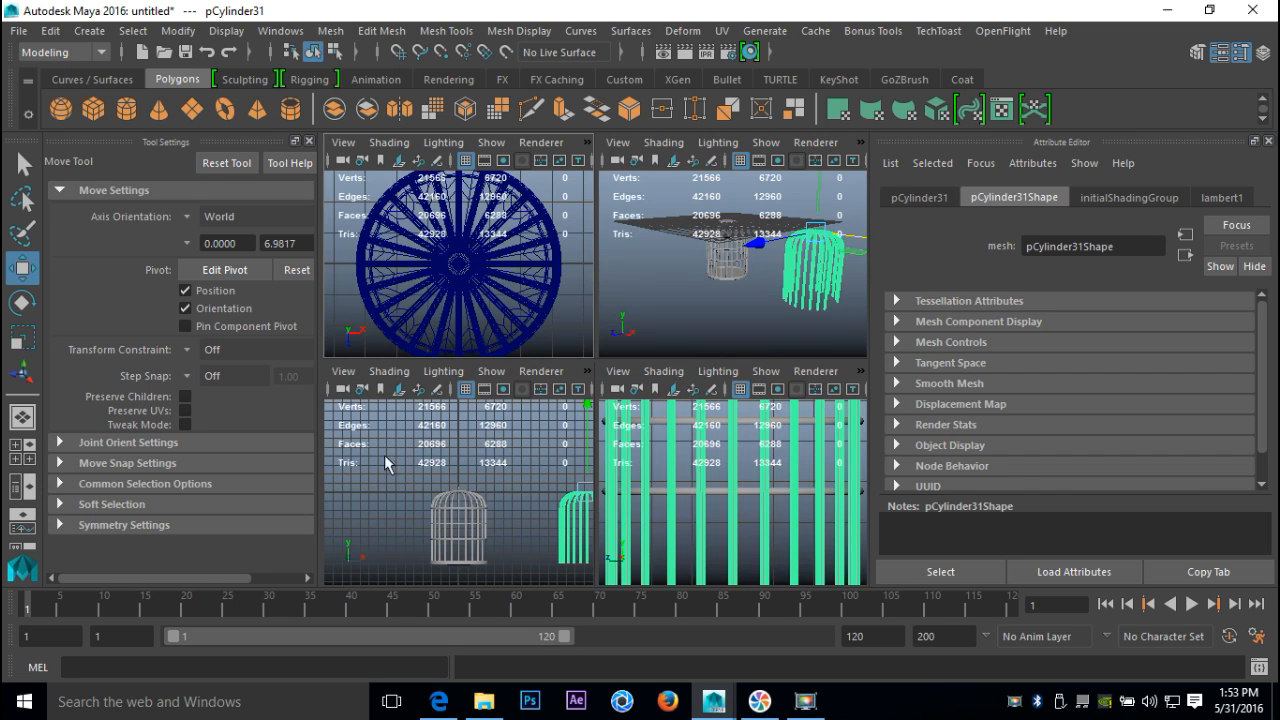
key(space)
key(f)
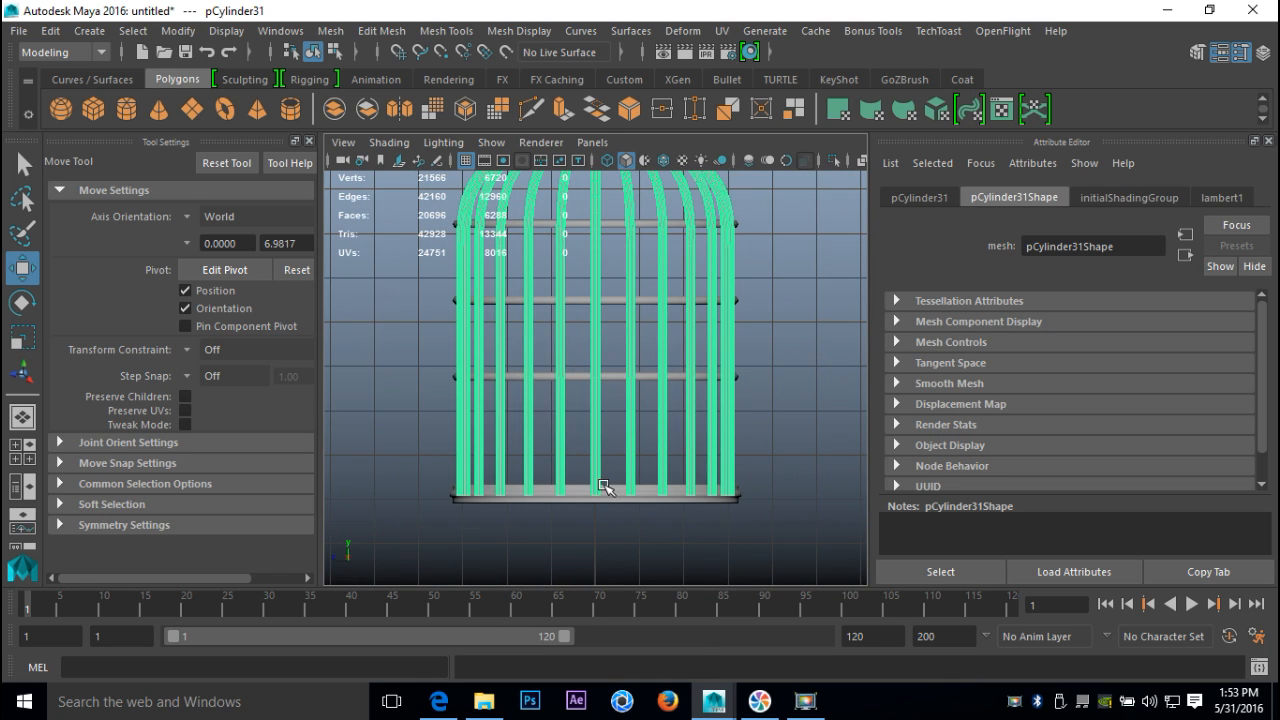
right_drag(598, 179, 601, 240)
scroll(600, 276, down, 4)
drag(448, 244, 760, 370)
key(f)
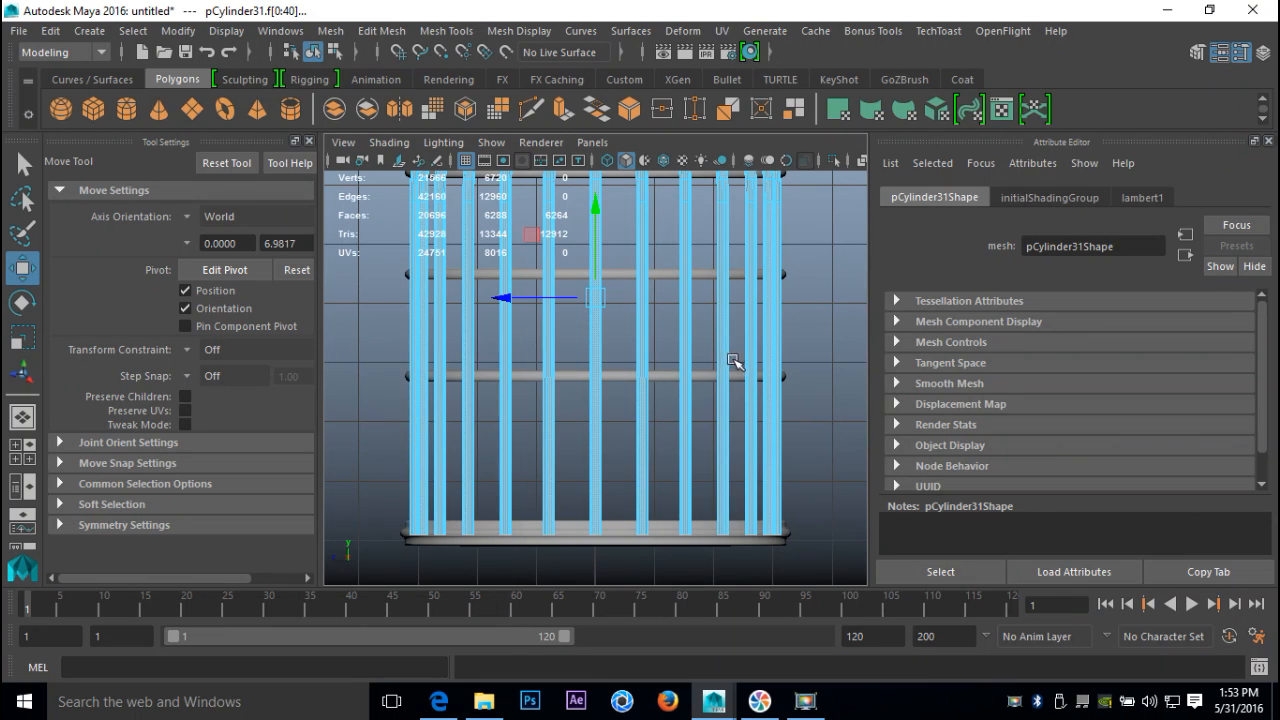
key(Delete)
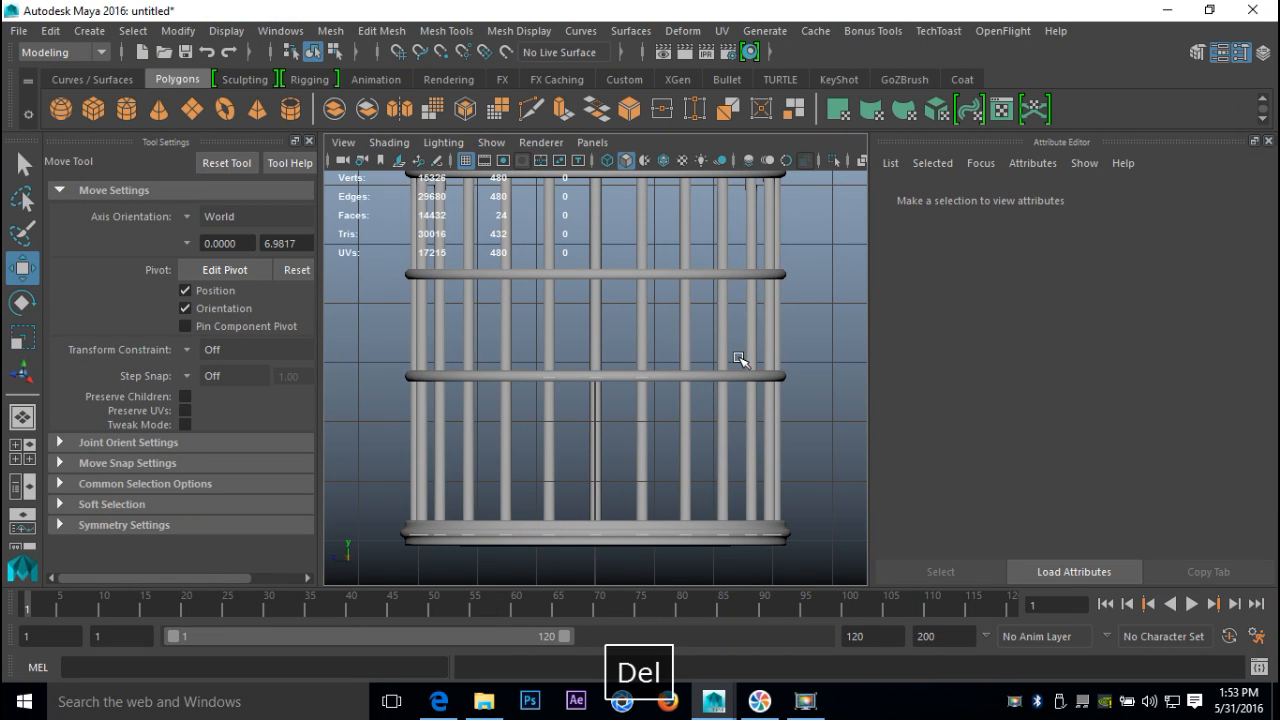
click(15, 445)
key(space)
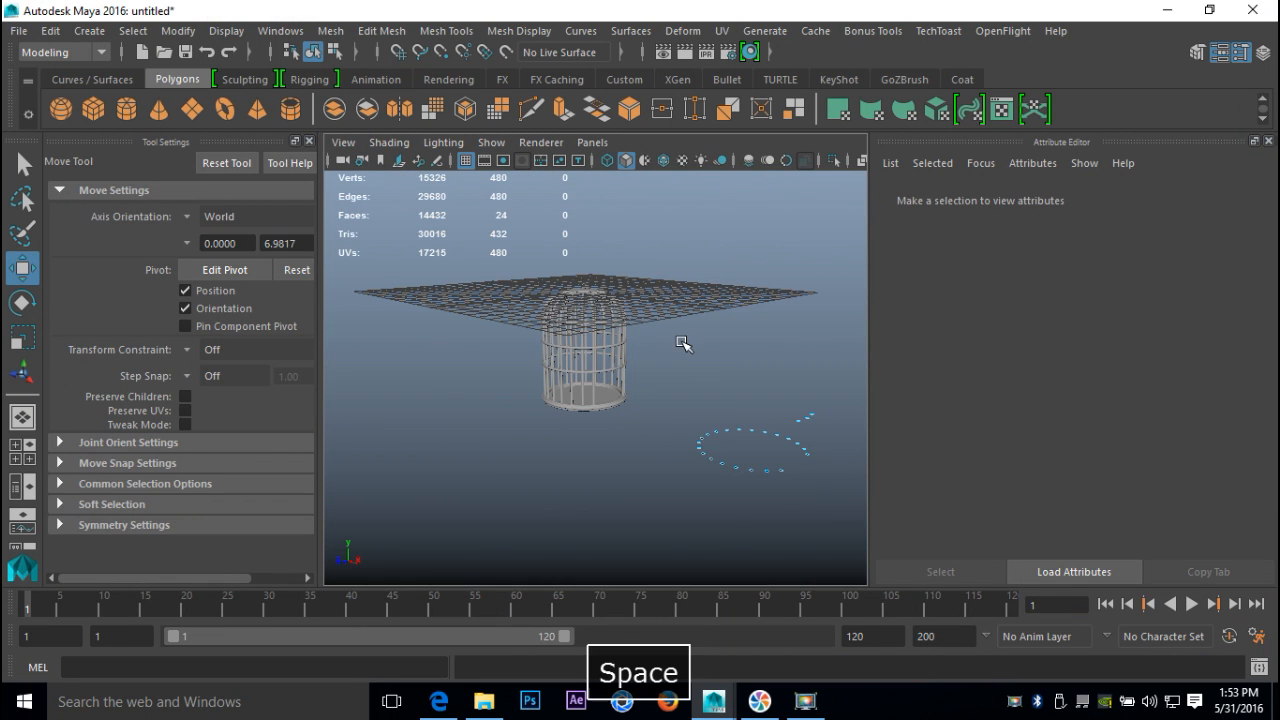
key(ctrl+z)
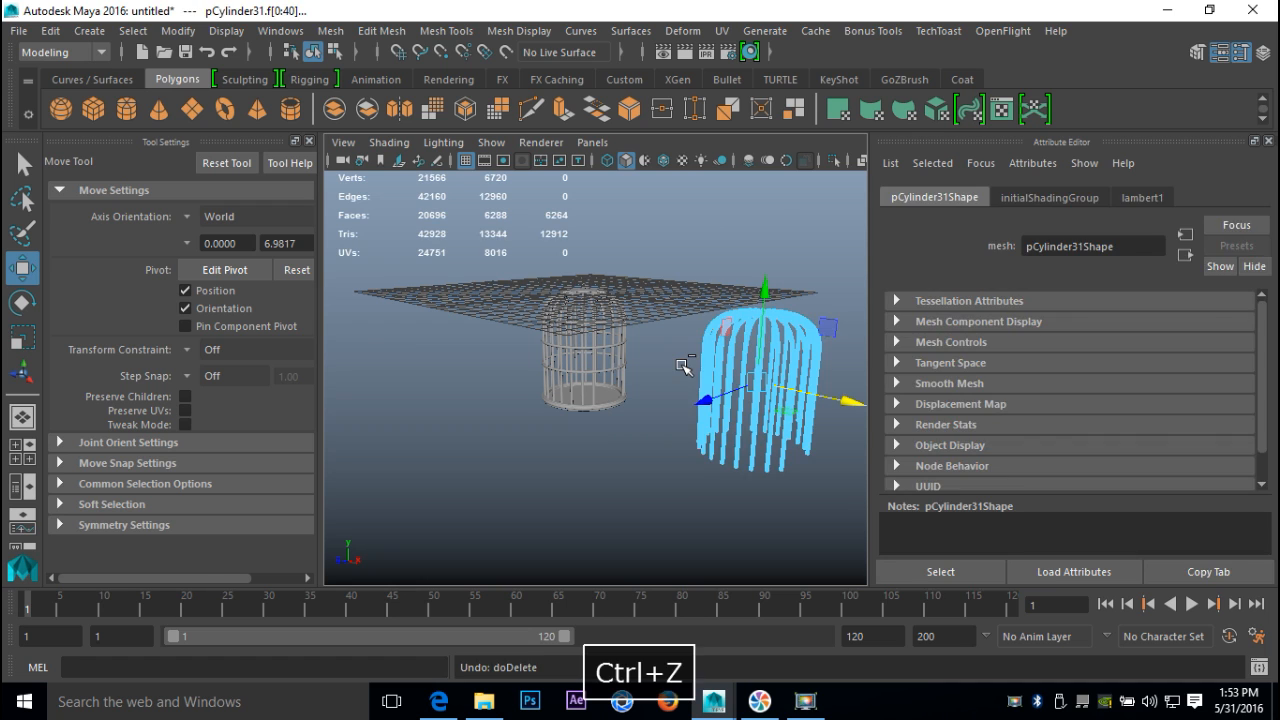
Return the duplicated bars to object mode and separate the mesh into individual bars
click(651, 524)
scroll(586, 506, up, 8)
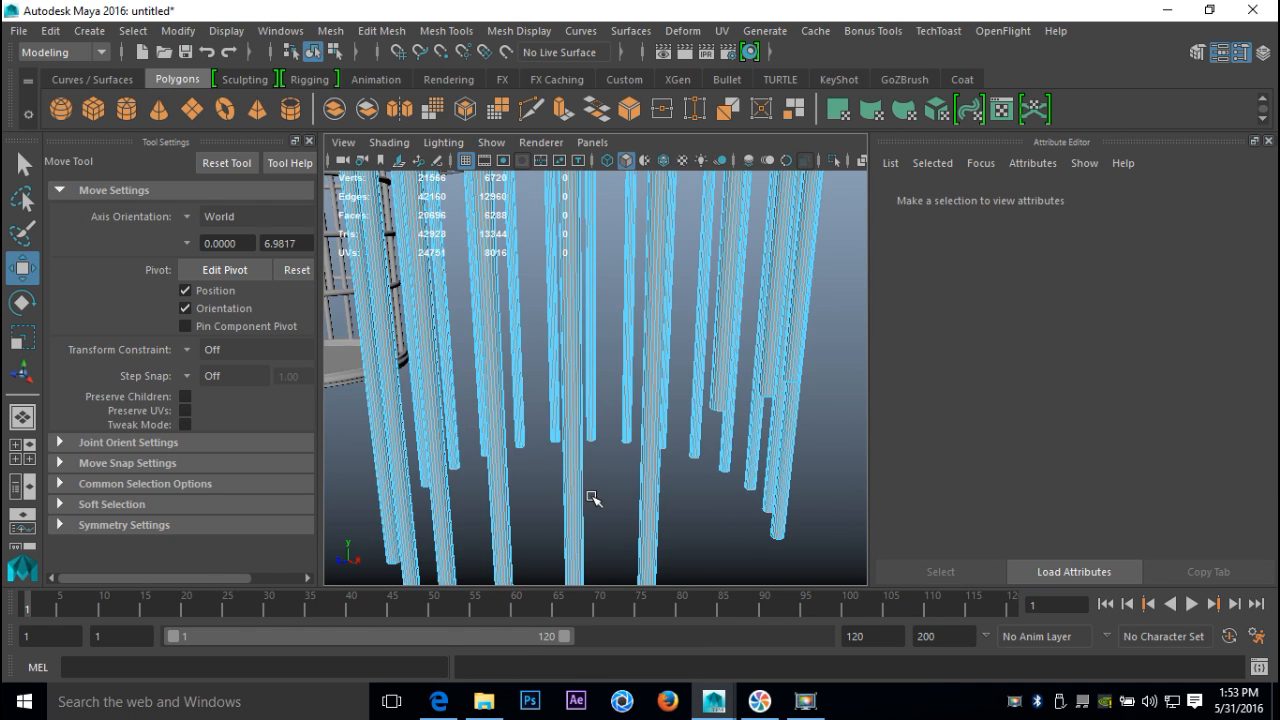
scroll(593, 506, down, 5)
alt+drag(591, 506, 615, 494)
alt+middle_drag(615, 494, 552, 519)
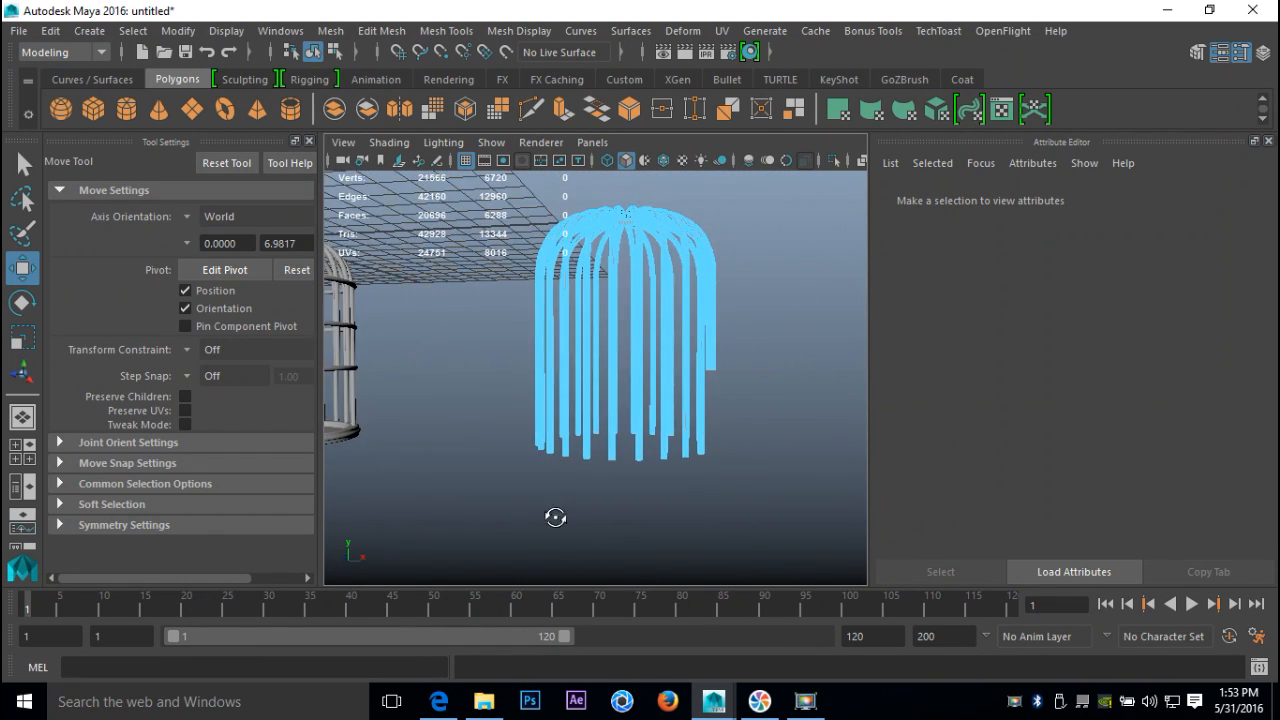
alt+drag(552, 519, 575, 519)
right_drag(698, 308, 778, 184)
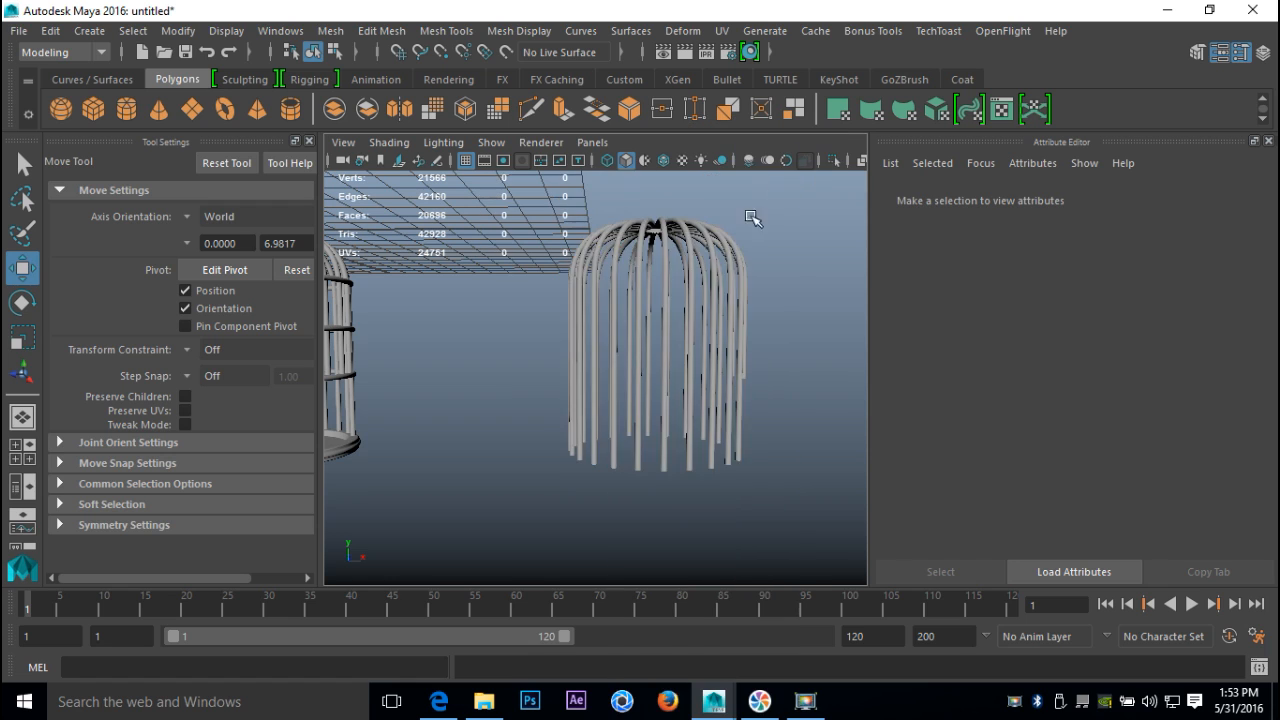
click(714, 292)
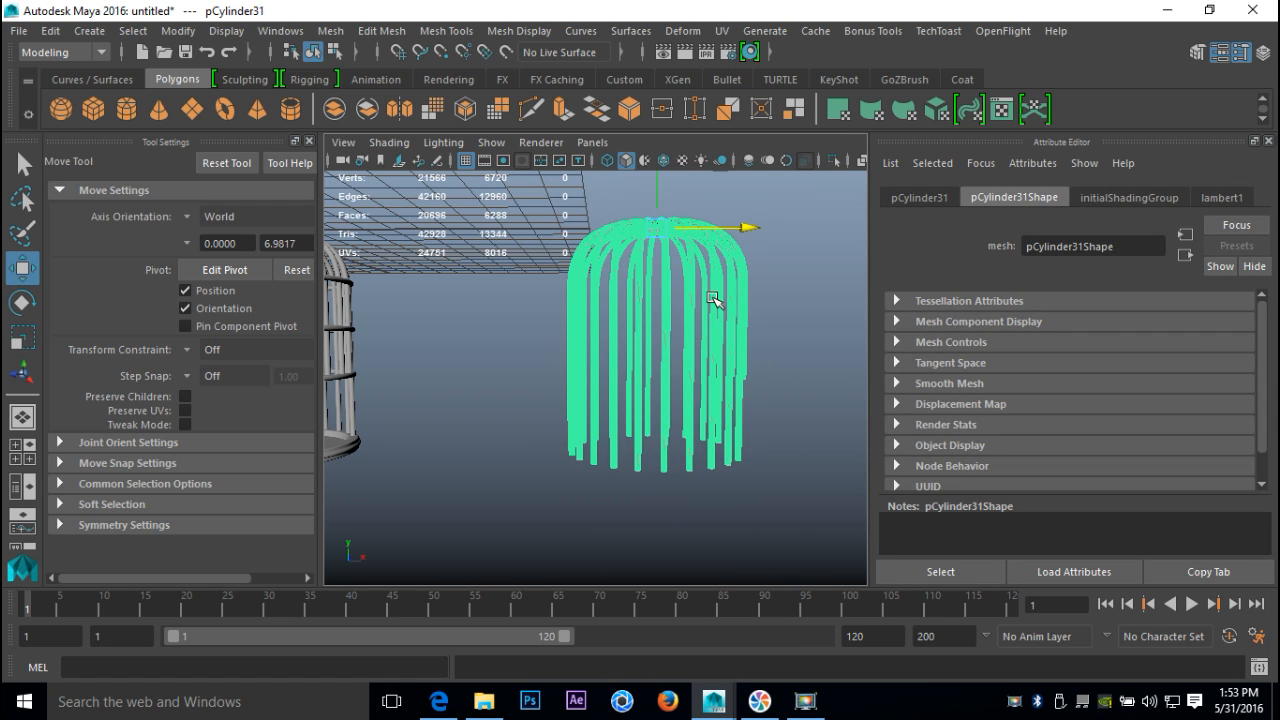
click(330, 31)
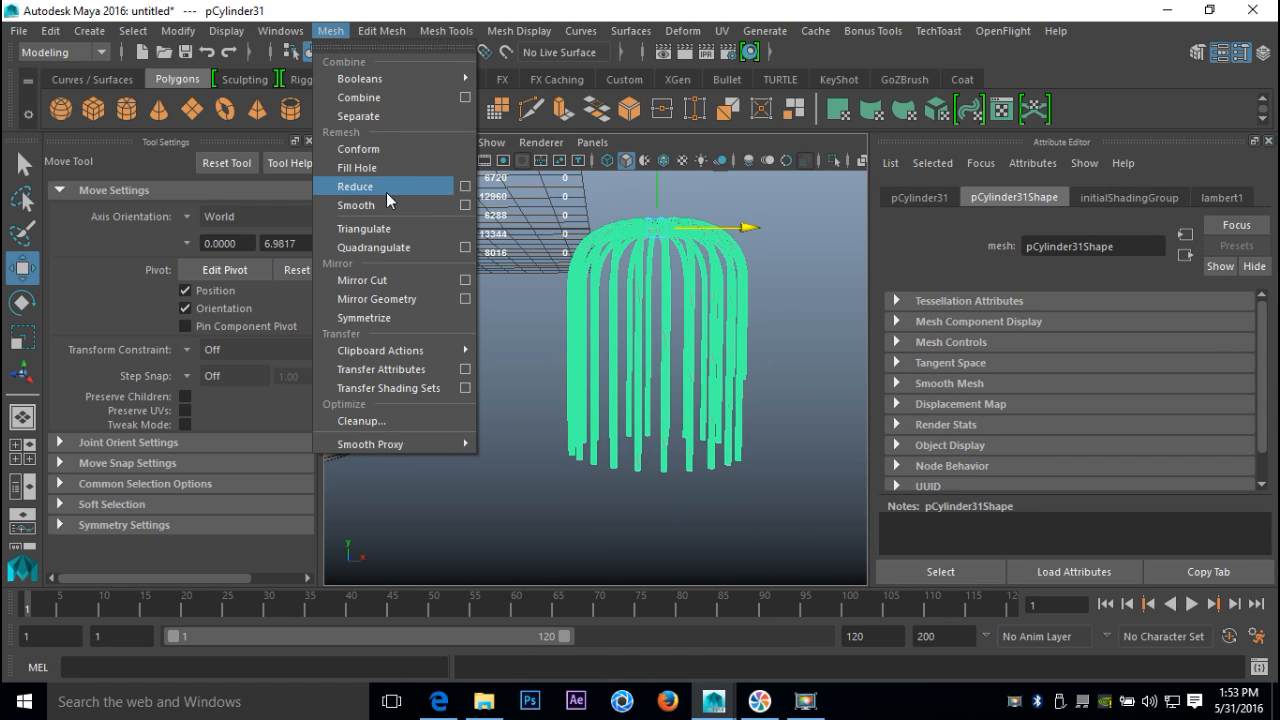
click(372, 118)
click(779, 513)
Delete the half of the separated bars that lies farther from the original cage
drag(663, 190, 806, 519)
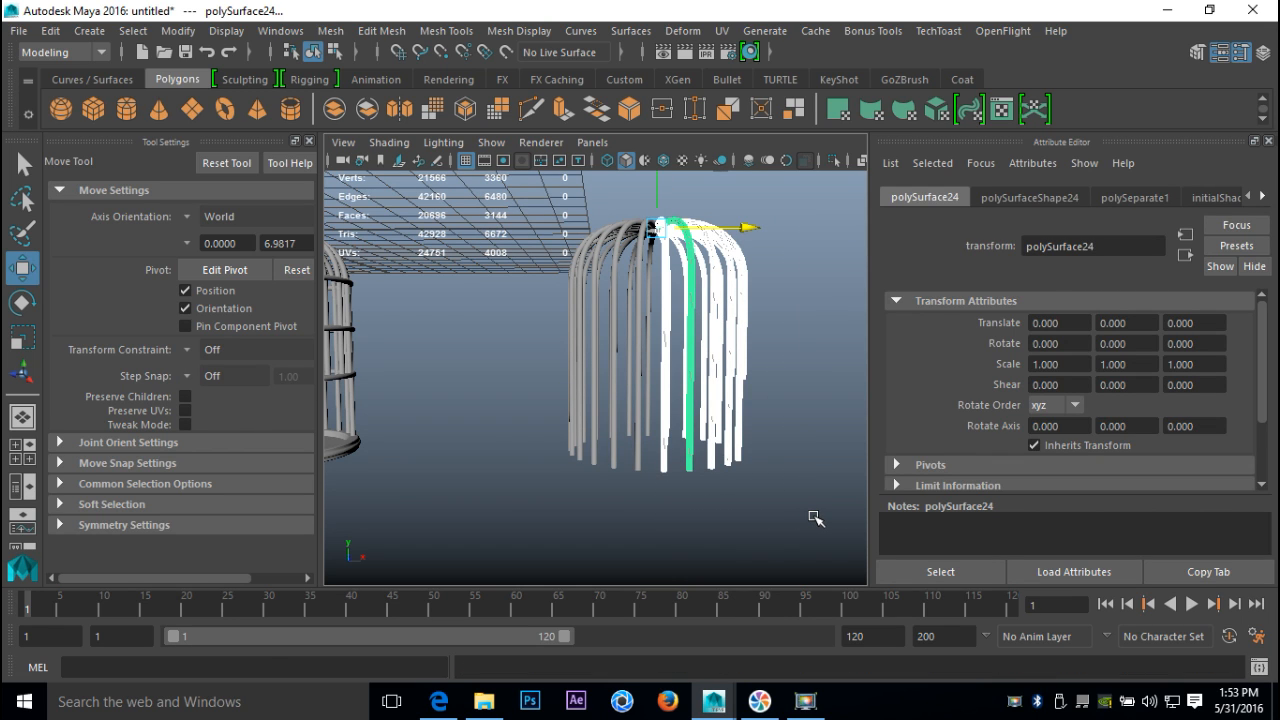
key(Delete)
scroll(634, 478, down, 3)
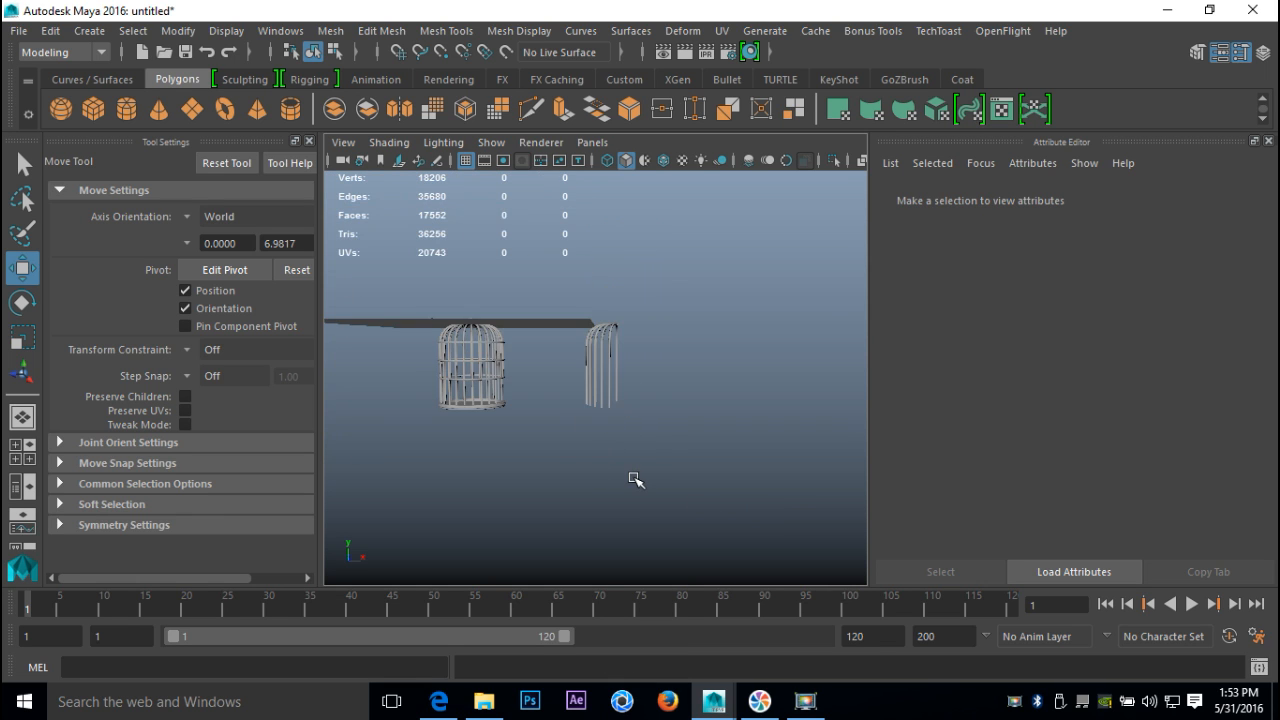
Delete the spare group of curved bars standing beside the birdcage
scroll(634, 478, up, 3)
alt+drag(695, 486, 730, 498)
drag(661, 220, 786, 537)
key(Delete)
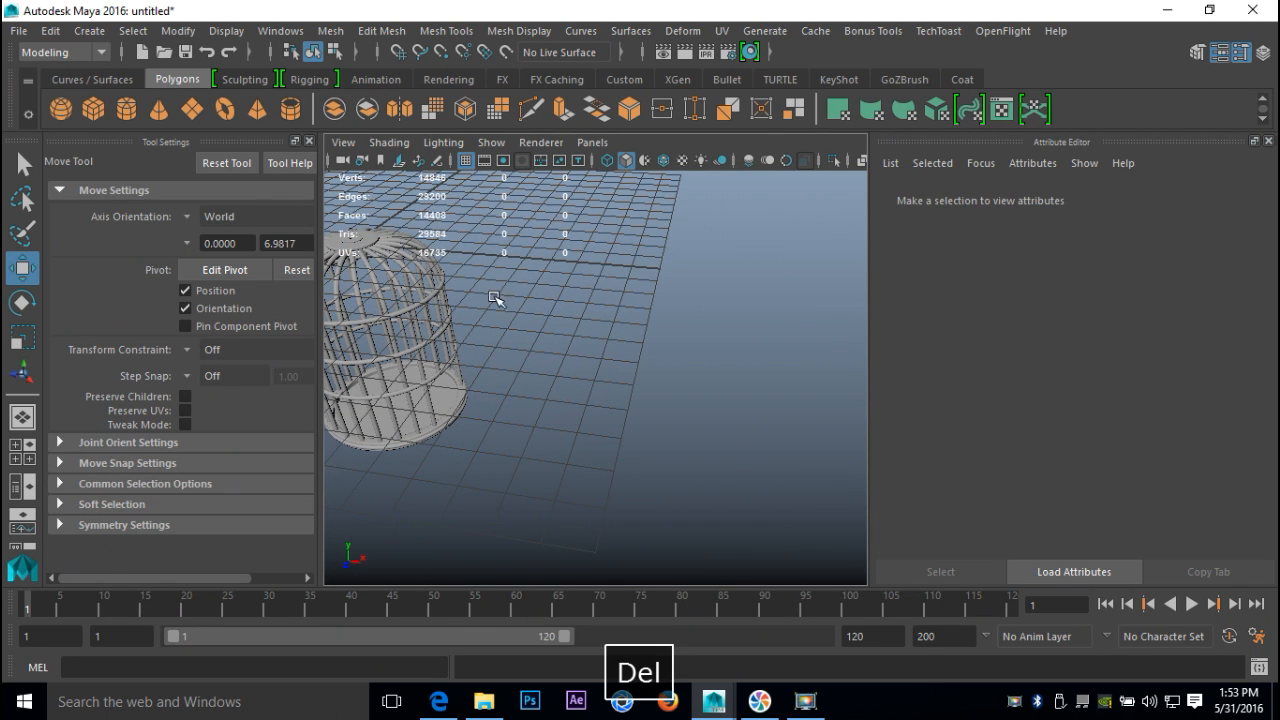
Create a polygon cylinder beside the cage and set its cap subdivisions to 0
click(125, 110)
drag(440, 250, 633, 337)
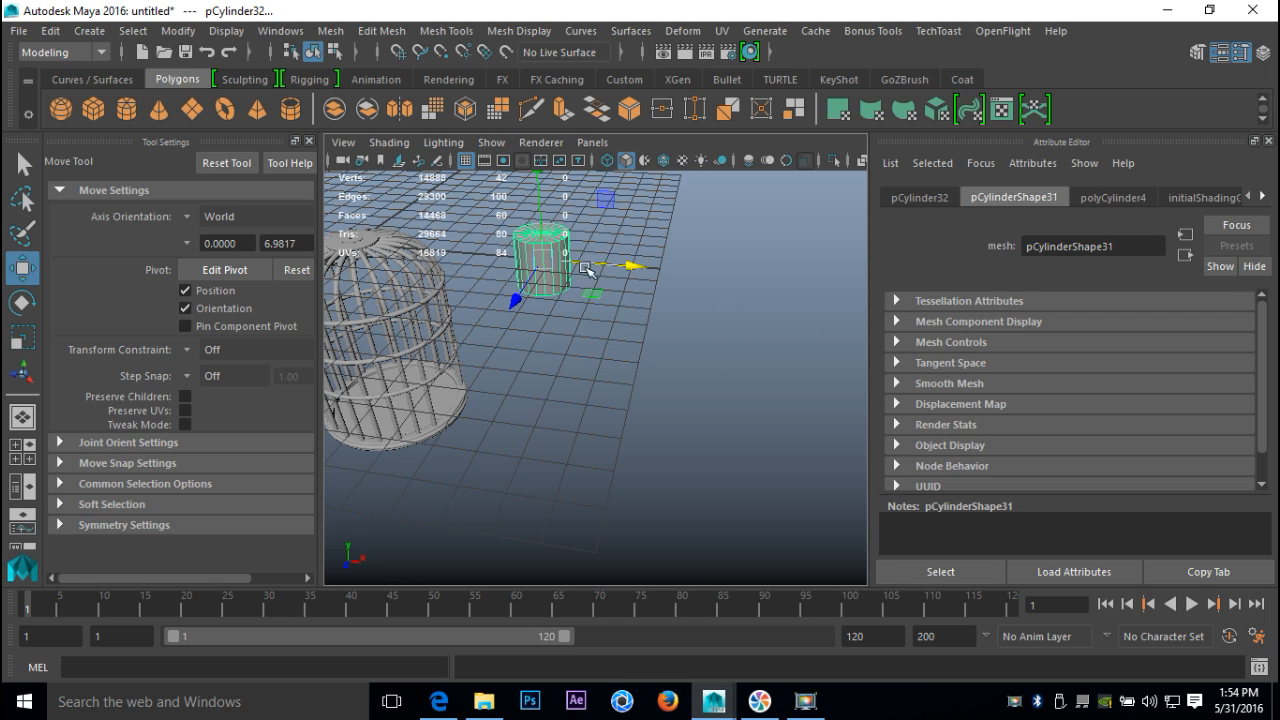
click(1110, 198)
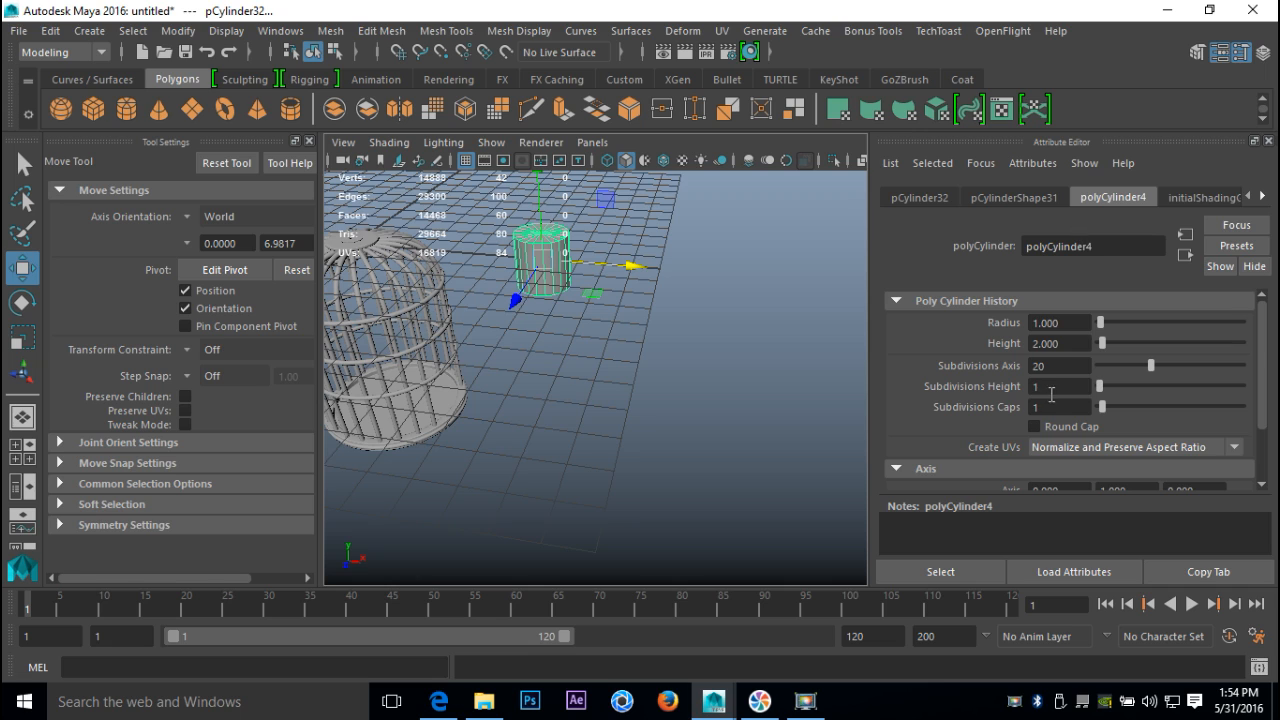
double_click(1069, 402)
key(Return)
Move the new cylinder down and across to the edge of the cage's base
click(588, 380)
click(553, 250)
drag(538, 216, 579, 369)
drag(638, 419, 528, 412)
In the top view, scale the cylinder down uniformly to about bar thickness and move it along X onto the bar's outer end
click(22, 452)
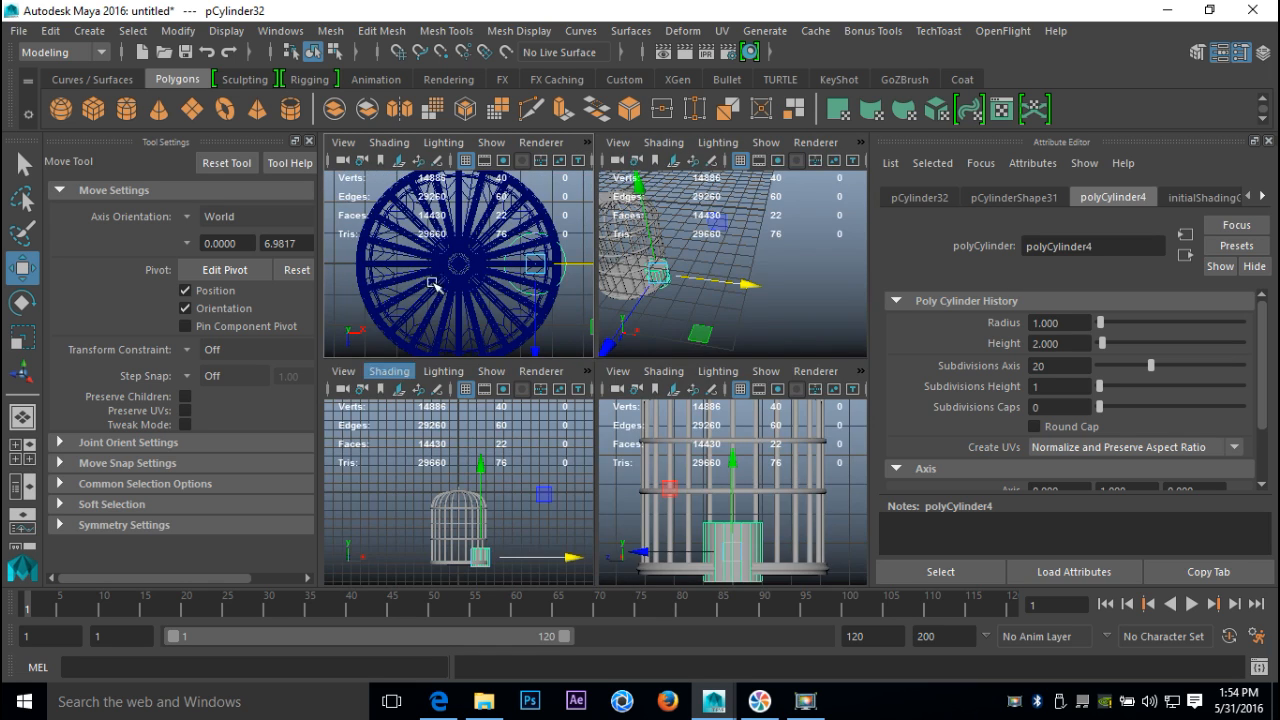
key(space)
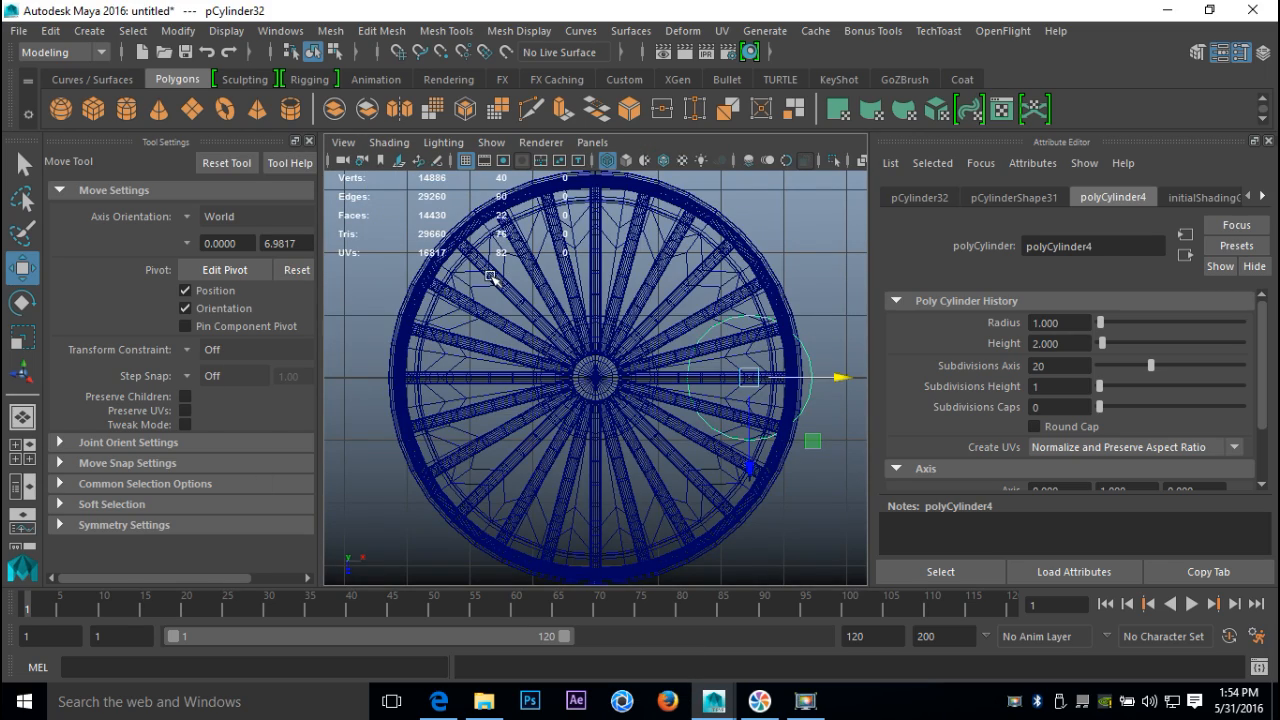
key(f)
click(309, 142)
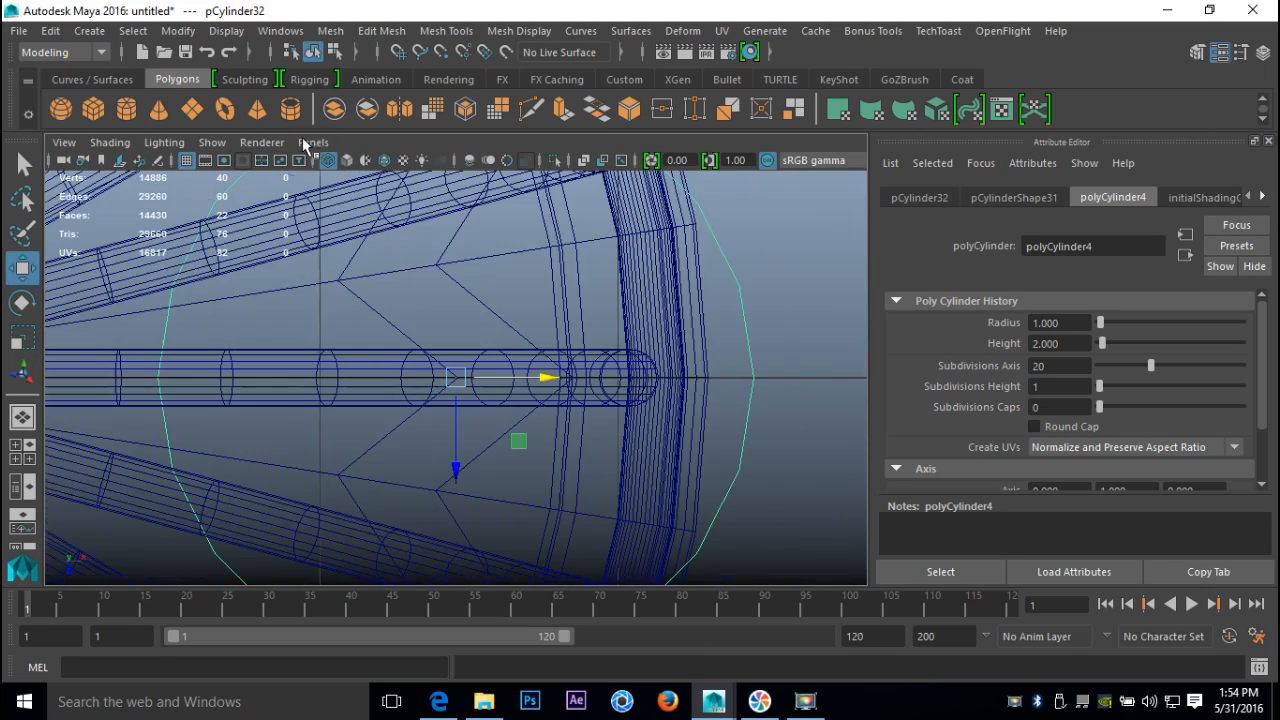
scroll(590, 465, down, 5)
scroll(578, 461, up, 5)
scroll(578, 461, up, 2)
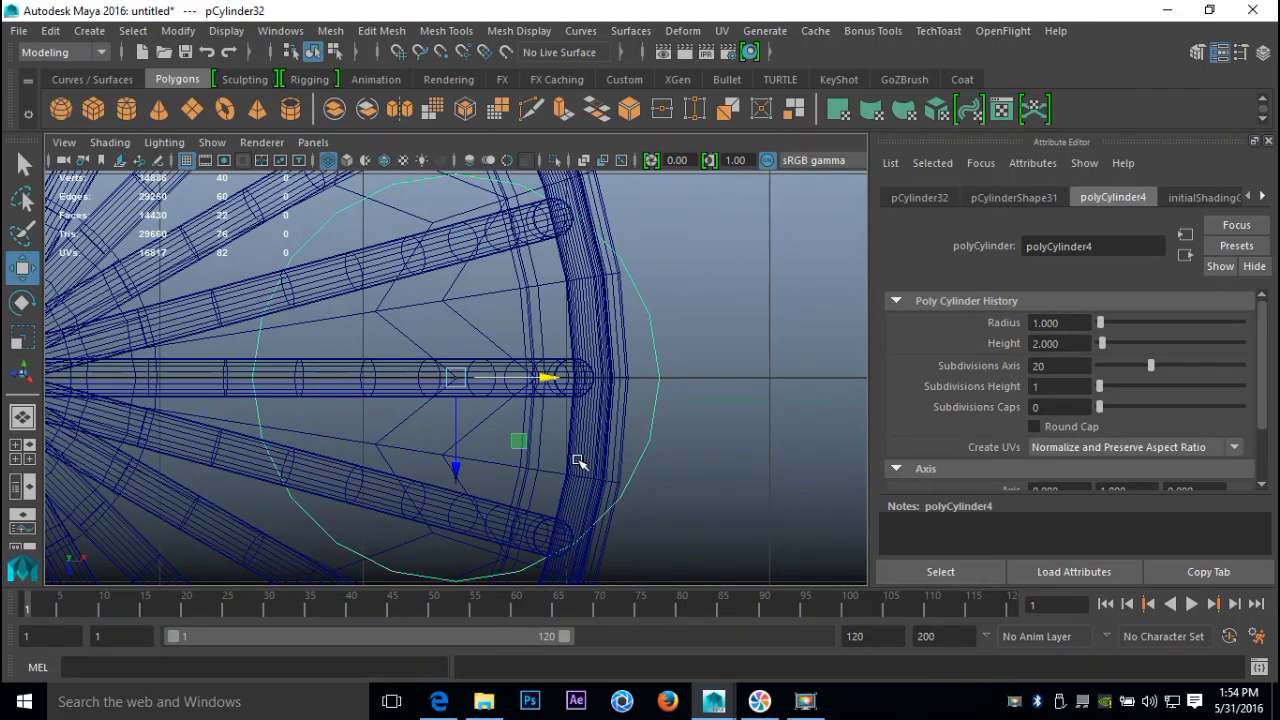
key(r)
drag(462, 386, 146, 406)
key(w)
drag(553, 381, 670, 409)
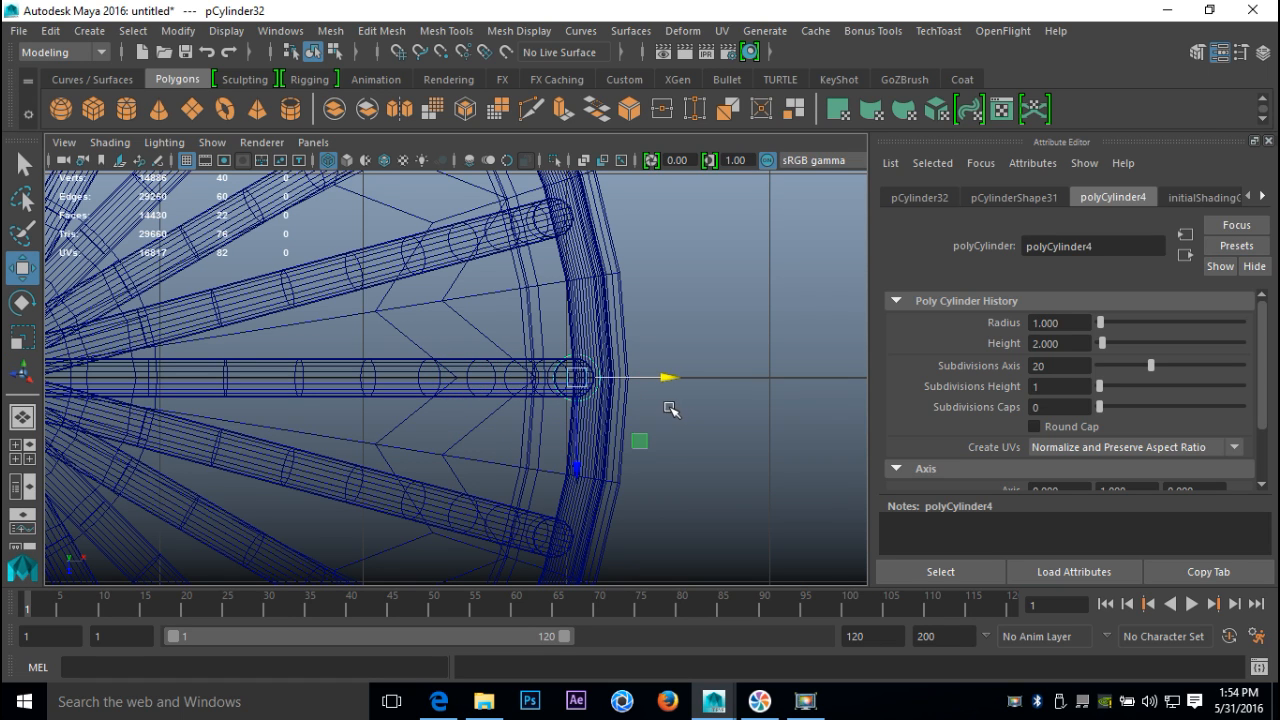
Refine the cylinder's uniform scale and X position until its outline matches the cage bar's end circle
key(f)
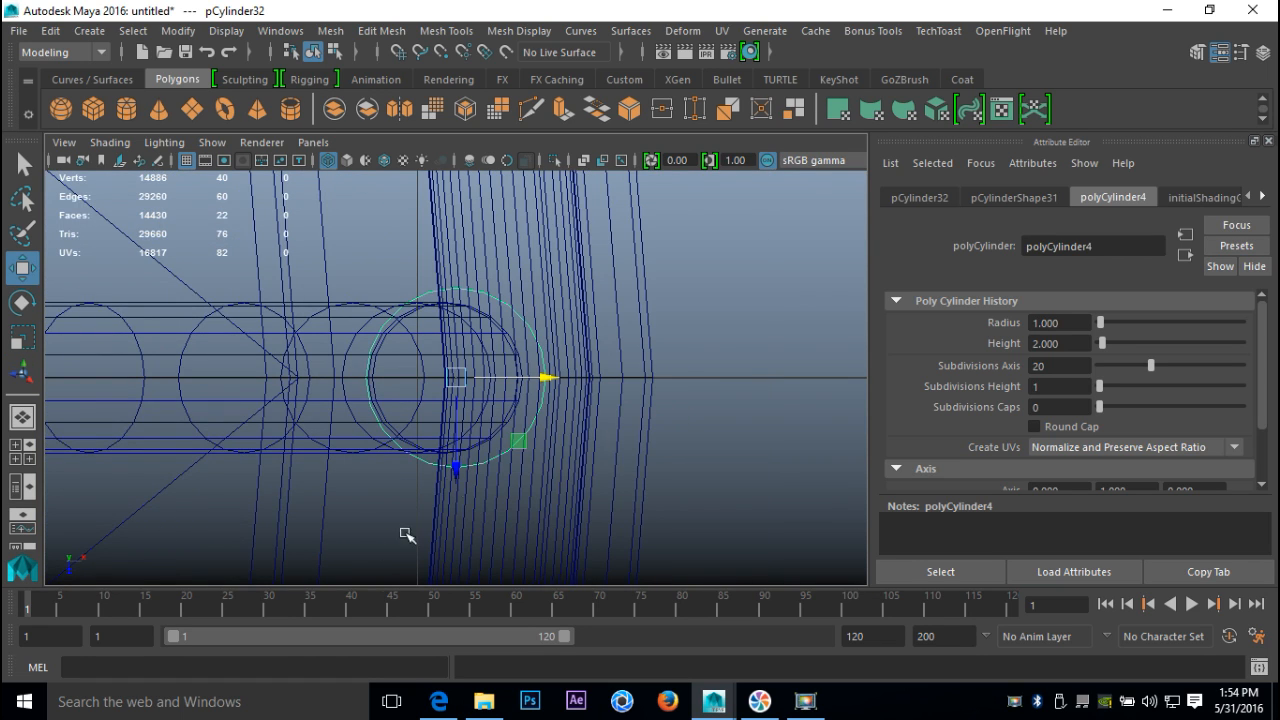
key(r)
drag(457, 377, 430, 378)
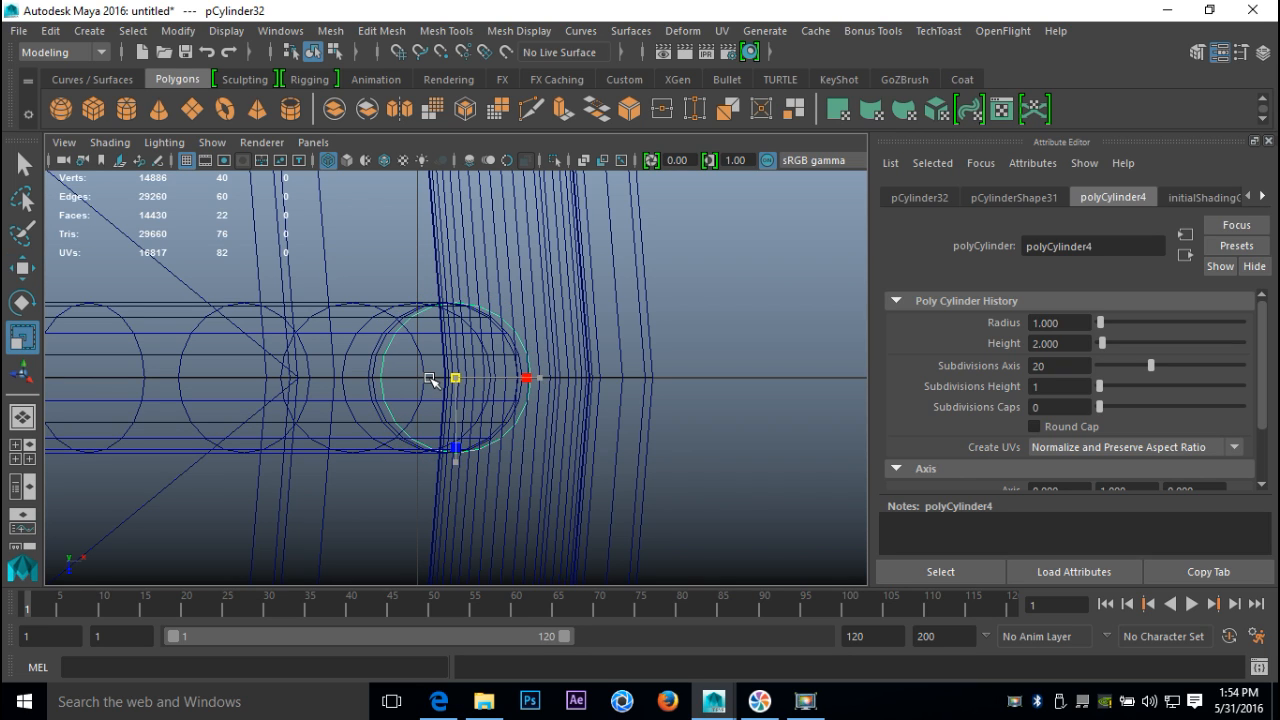
key(w)
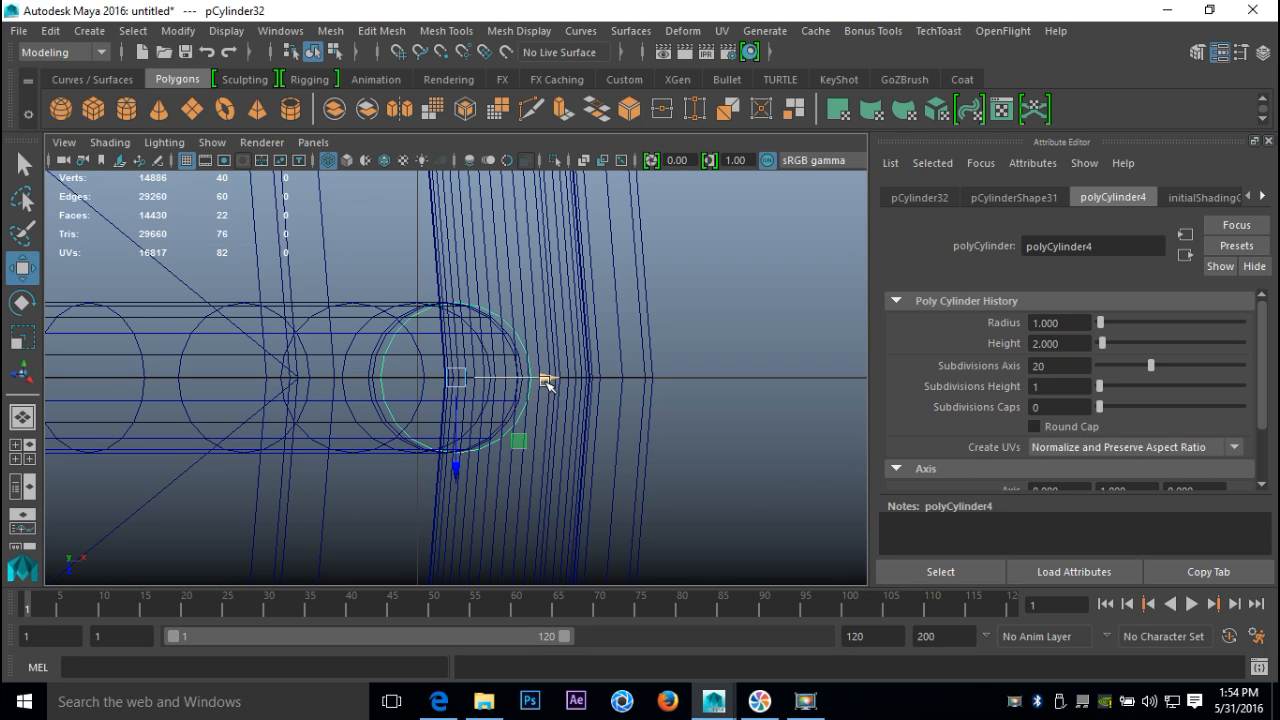
drag(548, 384, 538, 385)
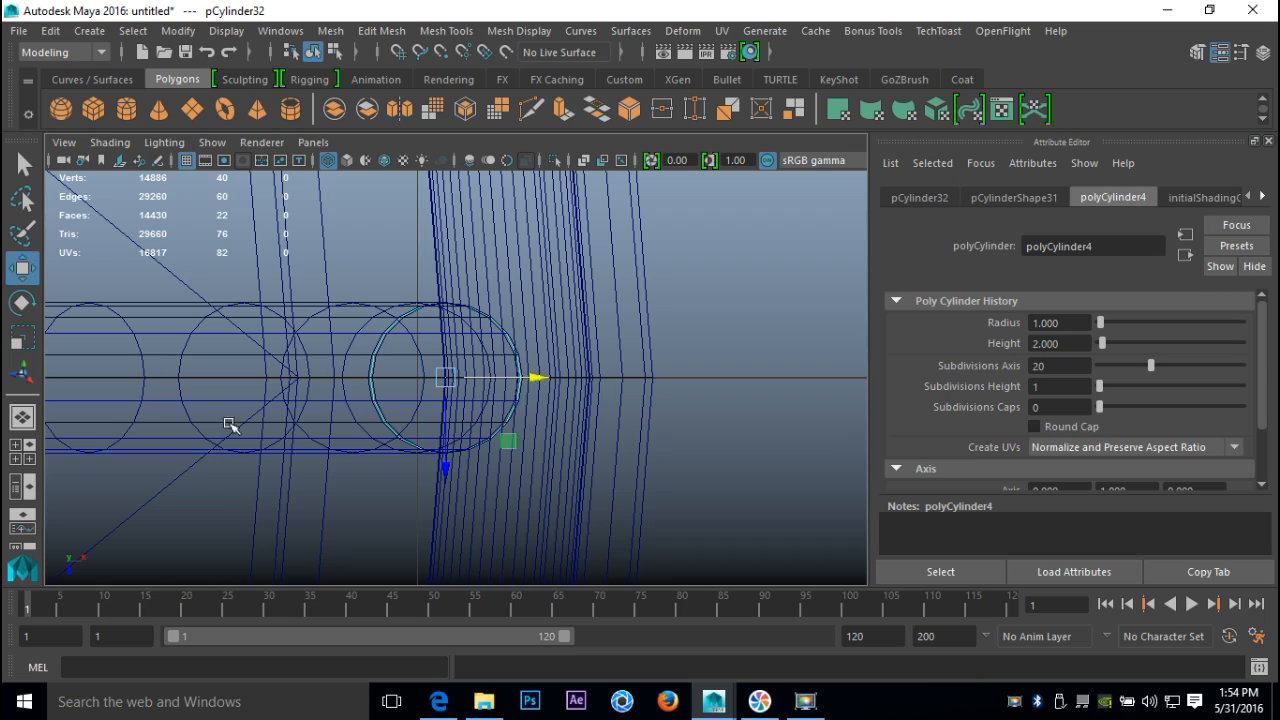
Stretch the cylinder vertically into a thin bar and raise it above the base rim in the perspective view
click(20, 454)
key(space)
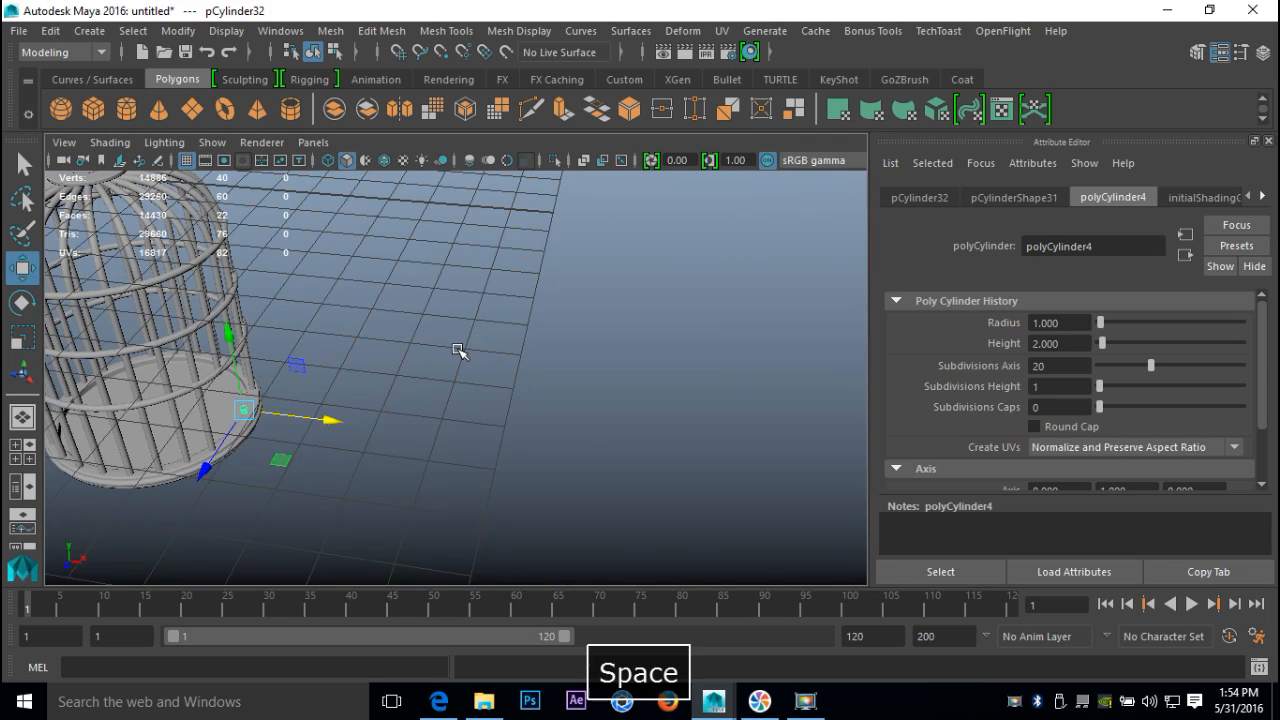
alt+middle_drag(350, 391, 580, 330)
scroll(680, 460, up, 5)
alt+drag(580, 330, 476, 190)
key(r)
drag(461, 338, 470, 115)
key(w)
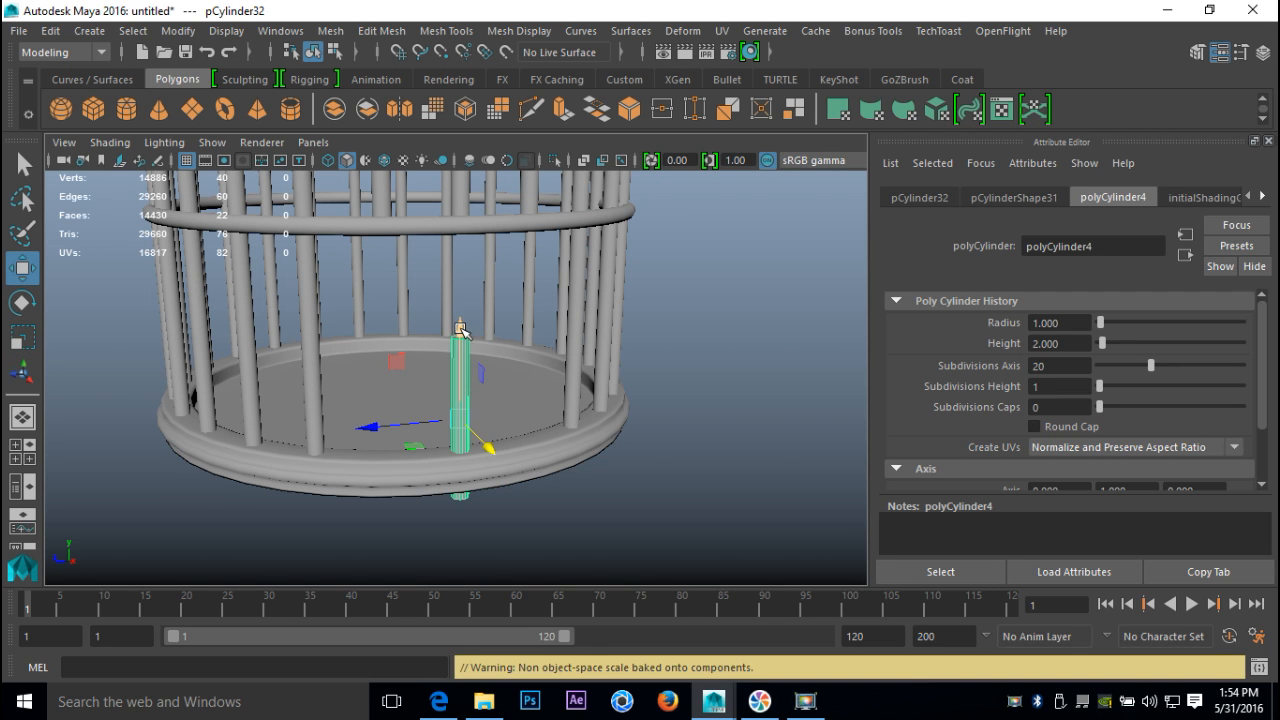
drag(461, 325, 459, 250)
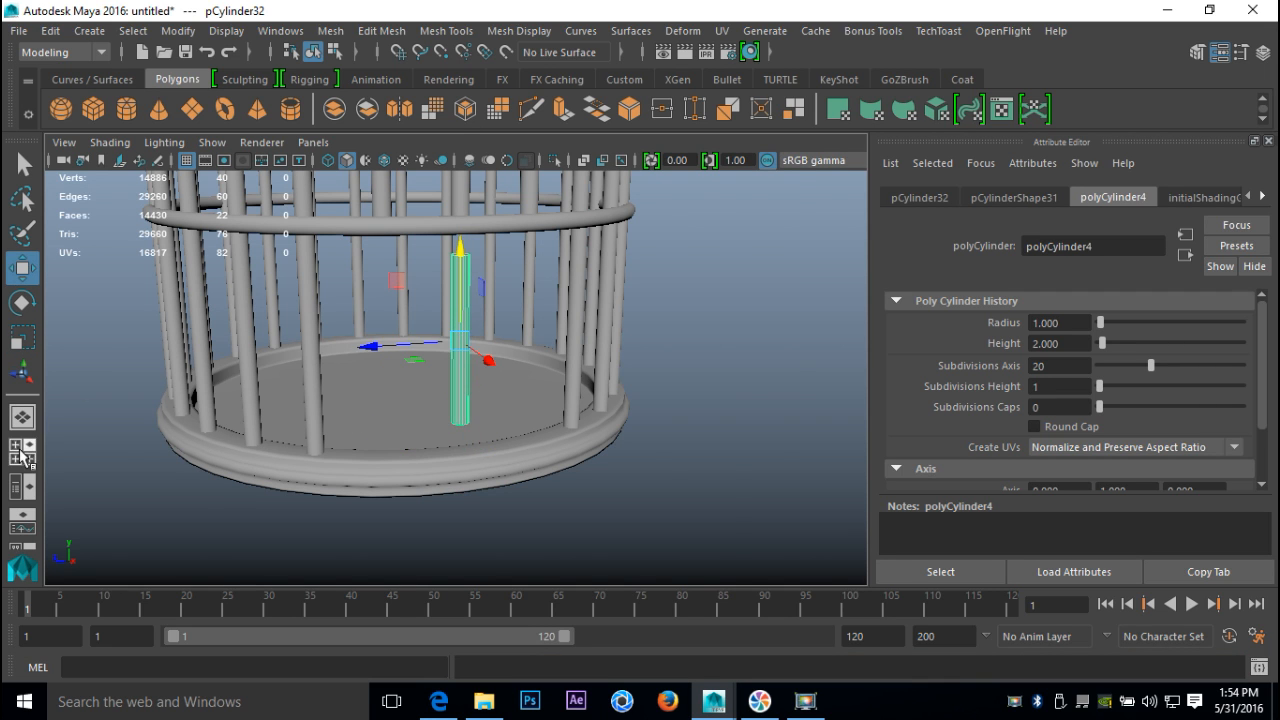
In the side view, raise the bar so its upper end meets the lowest horizontal ring
click(16, 446)
key(space)
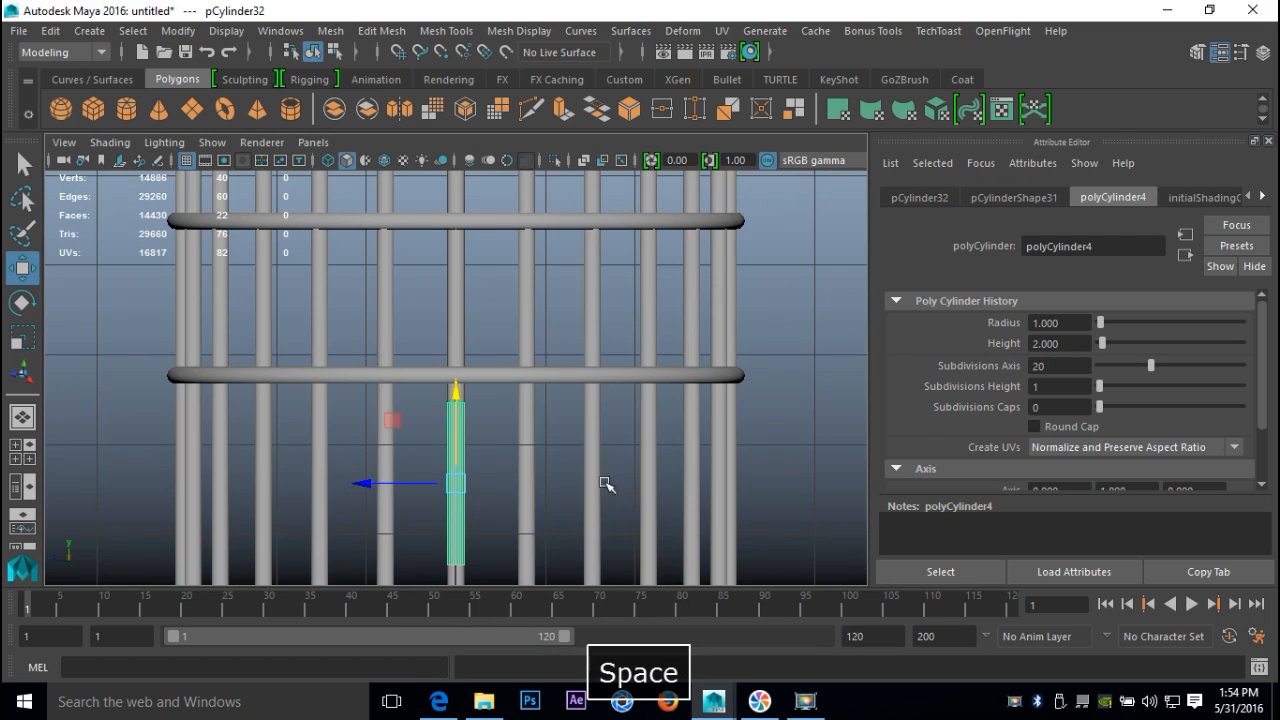
alt+middle_drag(540, 470, 553, 370)
scroll(607, 380, up, 6)
drag(557, 372, 562, 342)
Lower the bar's bottom vertices to the base rim and return to object mode in the perspective view
alt+middle_drag(654, 426, 641, 235)
right_click(540, 361)
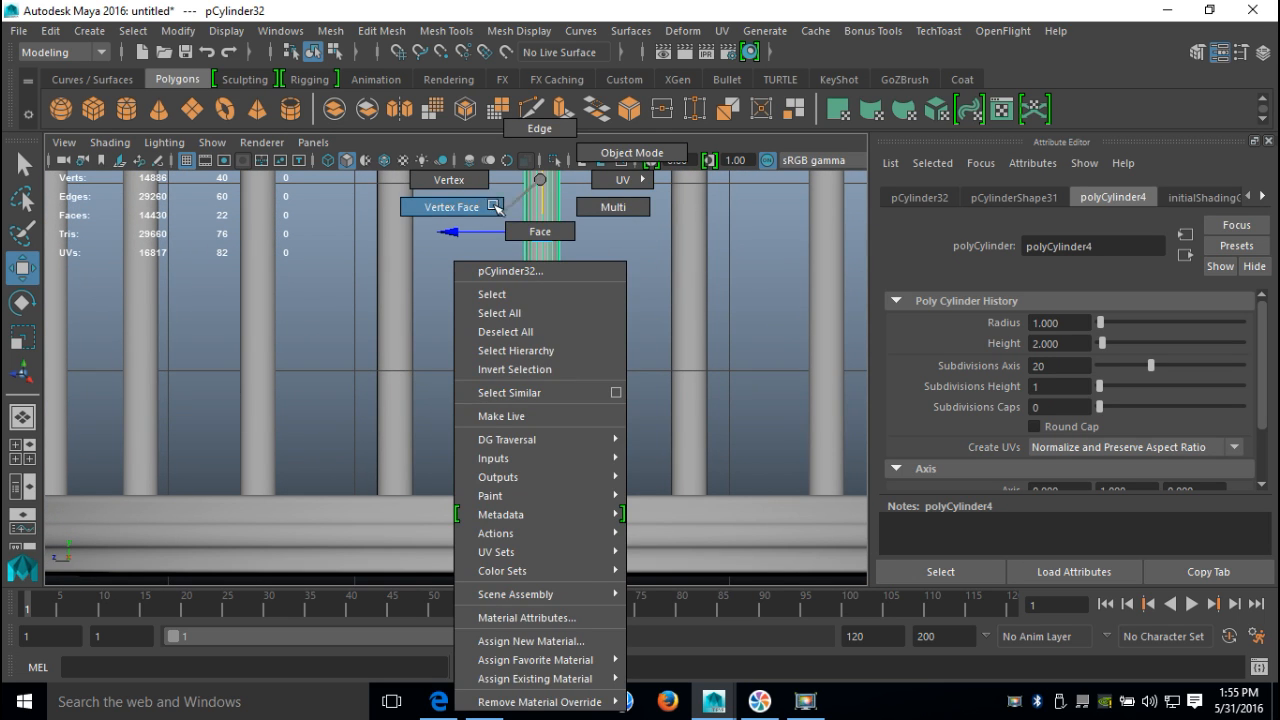
click(450, 207)
drag(462, 377, 620, 457)
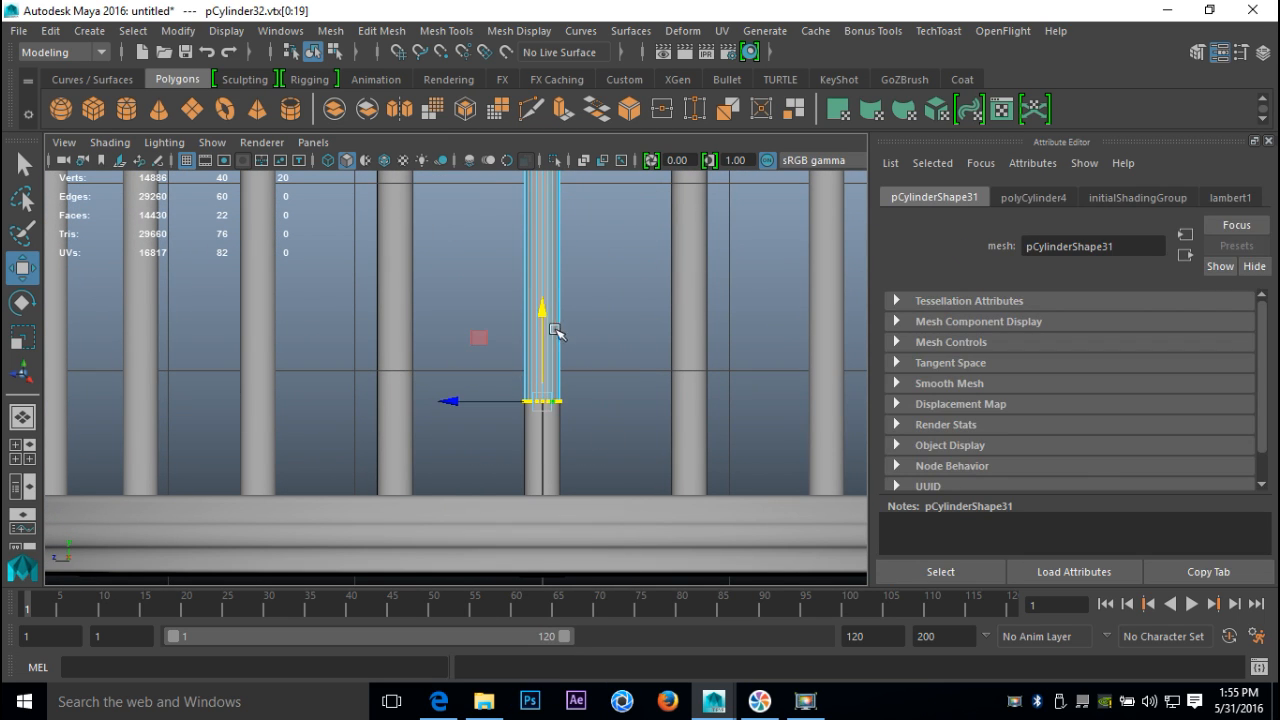
drag(543, 310, 560, 391)
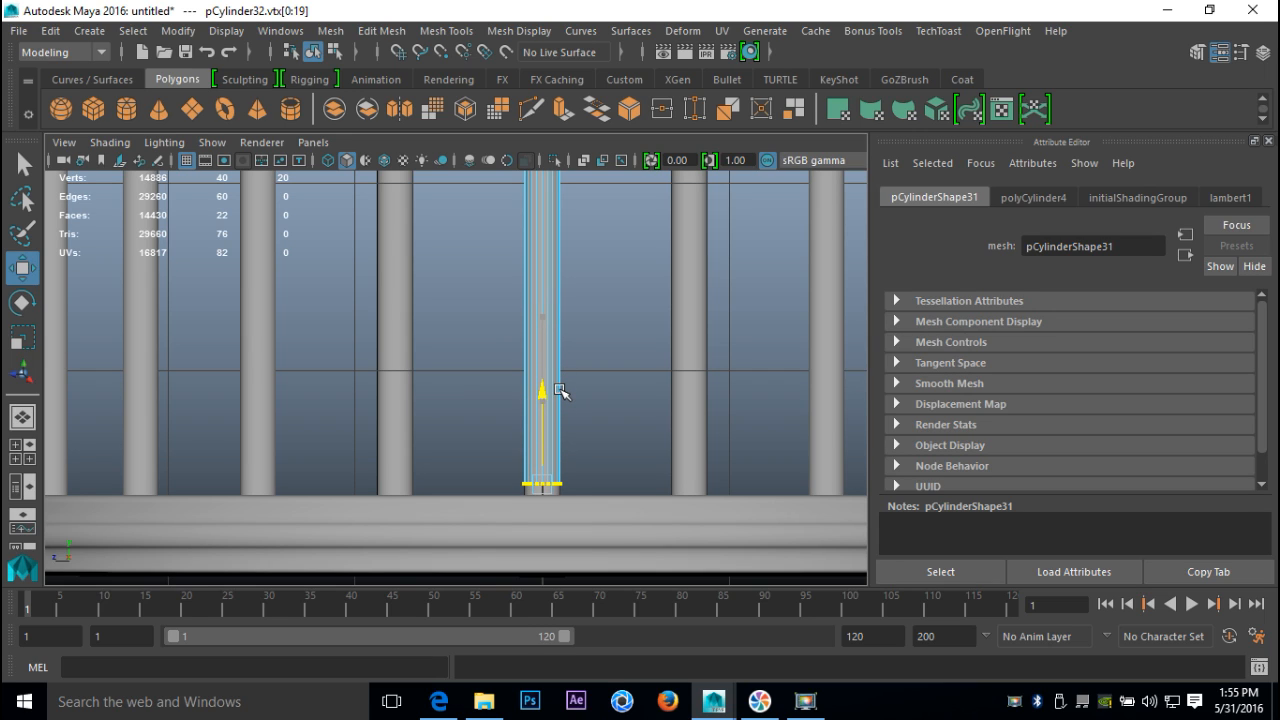
drag(562, 391, 565, 391)
key(space)
key(space)
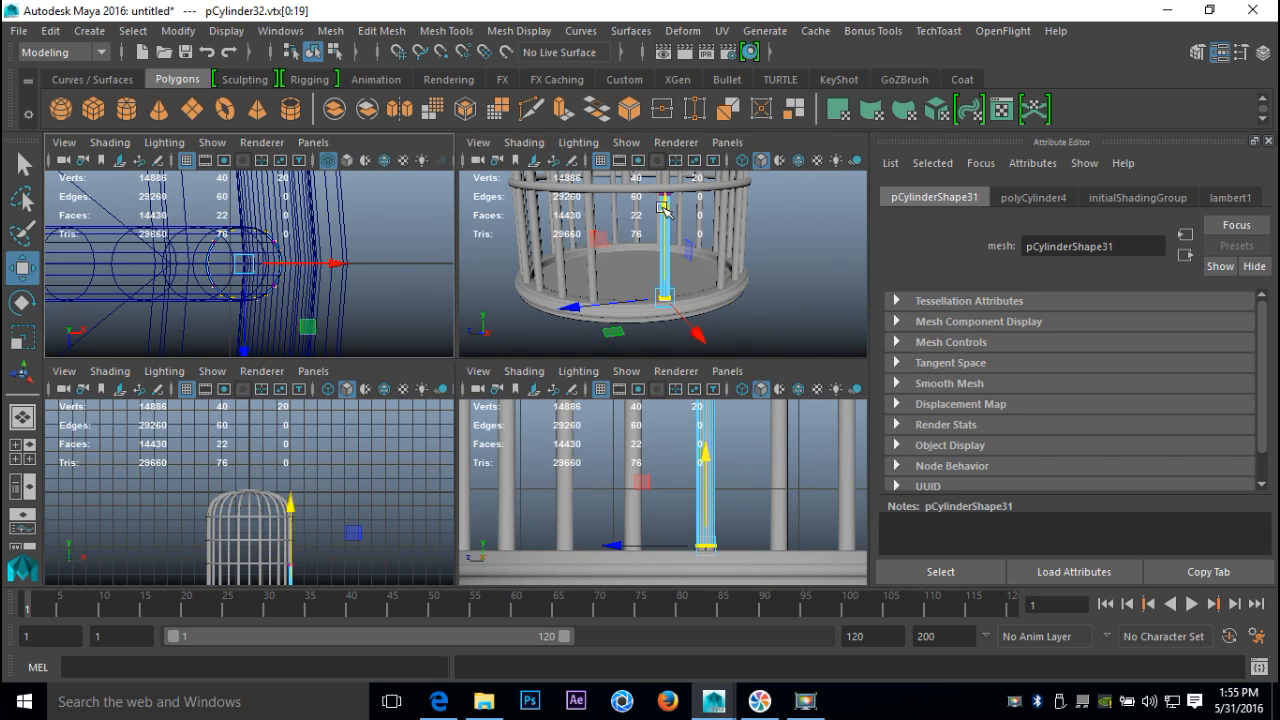
click(721, 415)
alt+drag(620, 449, 569, 413)
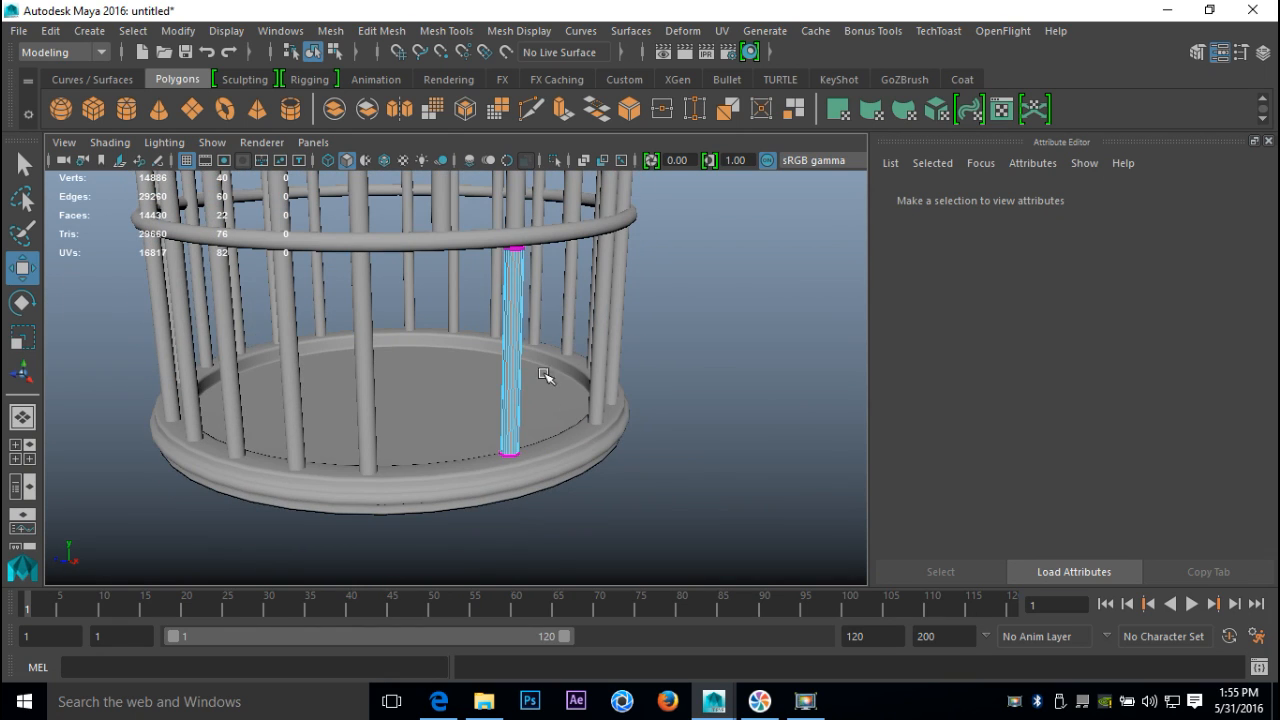
right_drag(517, 178, 605, 150)
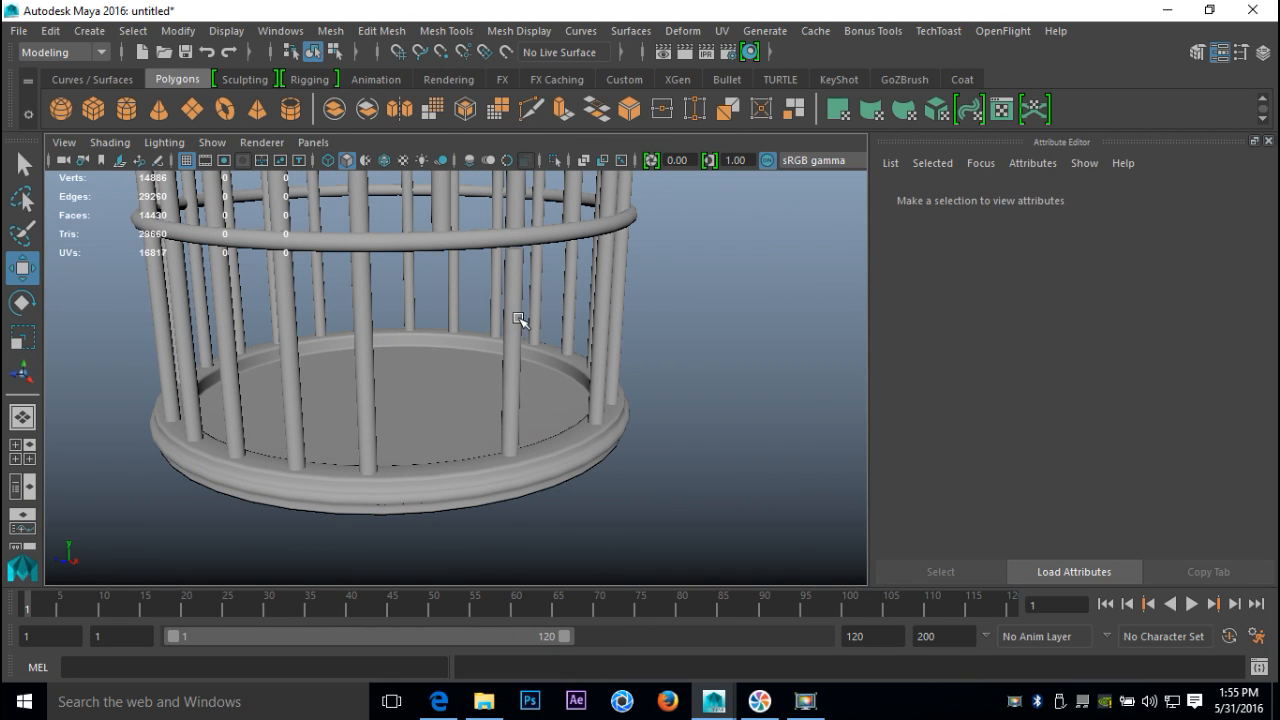
Duplicate the new bar twice and place one copy in the gap on each side of it
click(510, 322)
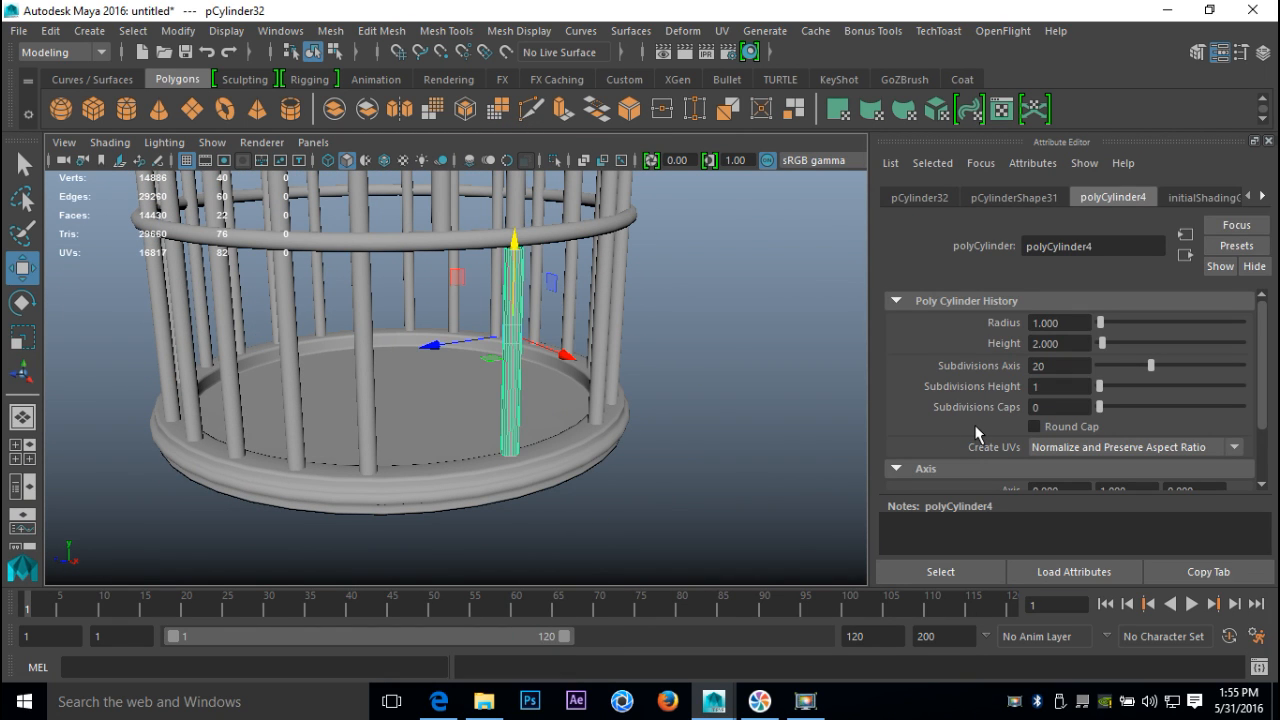
key(ctrl+d)
drag(430, 347, 372, 362)
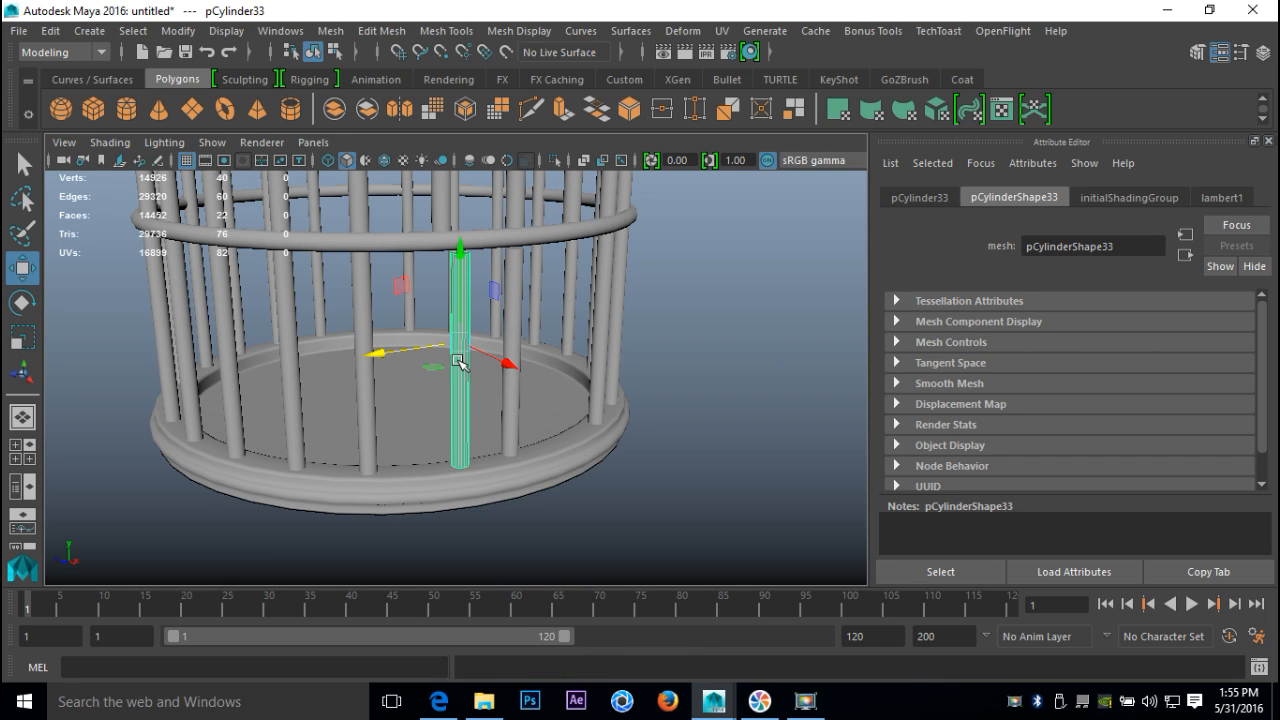
key(shift+d)
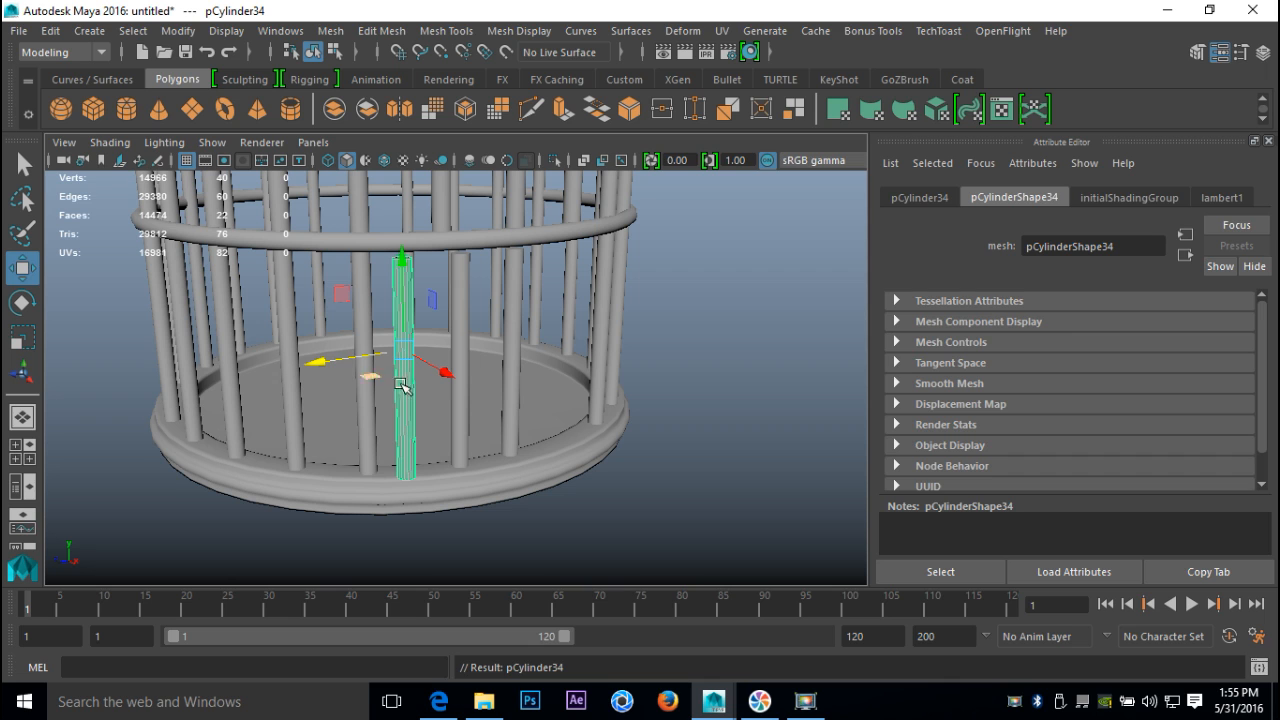
drag(320, 364, 501, 364)
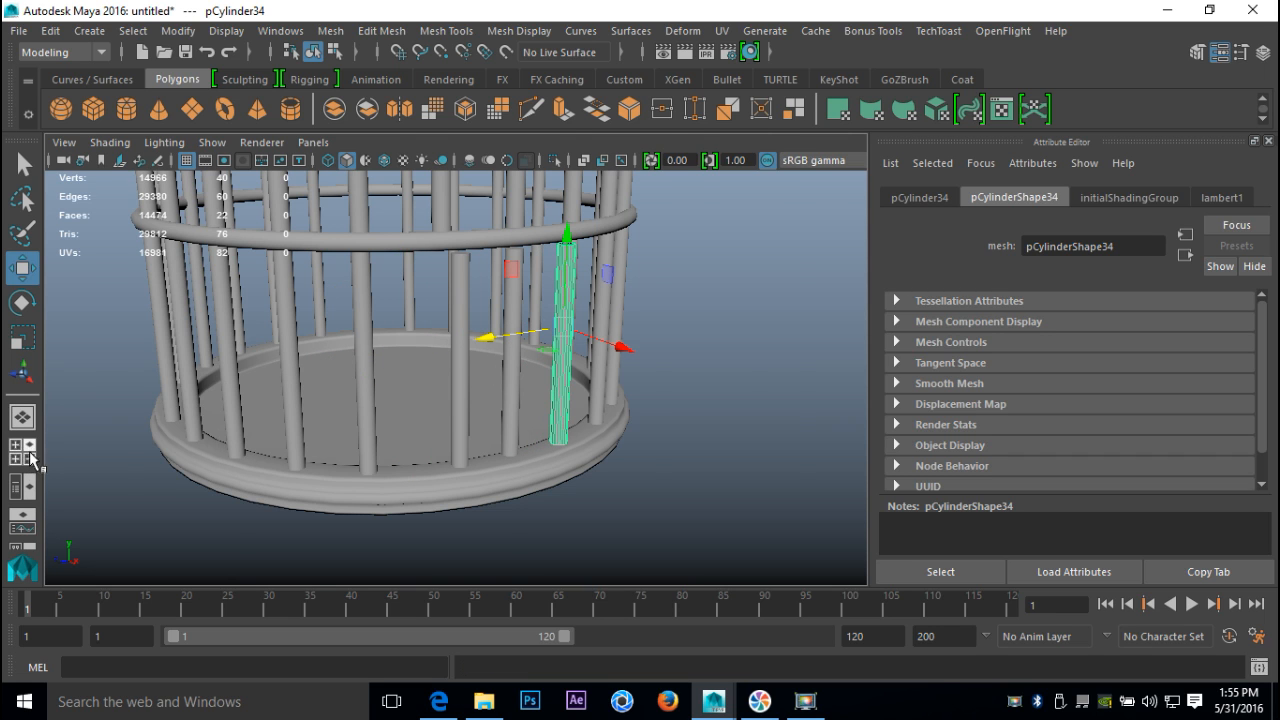
In the top view, move the second bar copy so its outline aligns with the end circle of the neighbouring cage bar
click(31, 458)
key(space)
scroll(420, 306, down, 4)
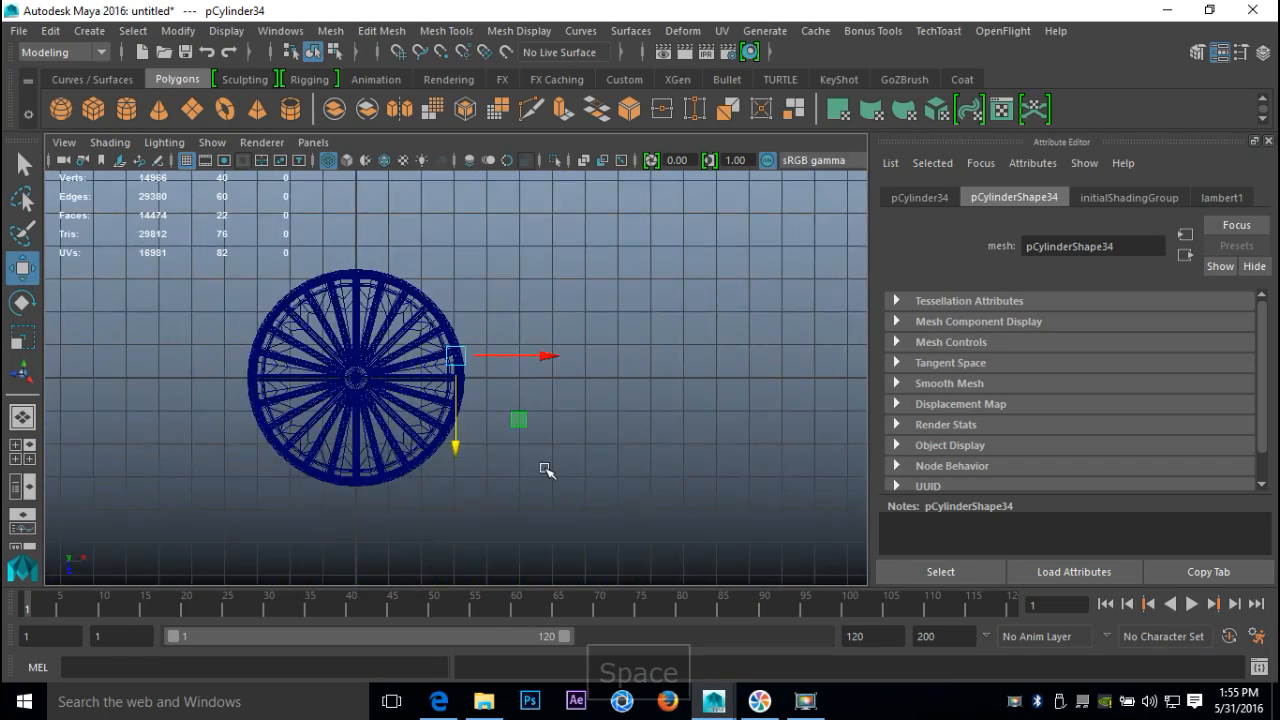
scroll(546, 470, up, 3)
scroll(546, 470, up, 4)
scroll(546, 470, down, 5)
scroll(545, 468, up, 4)
scroll(548, 489, up, 5)
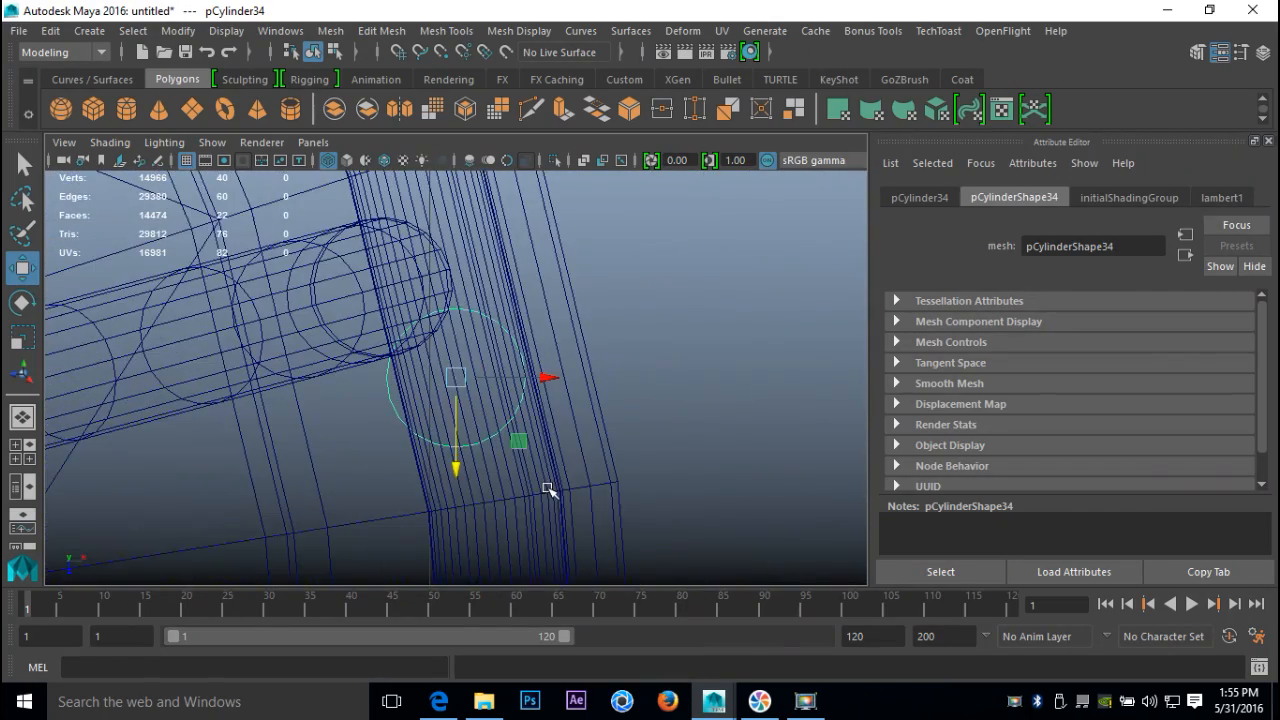
drag(456, 377, 382, 288)
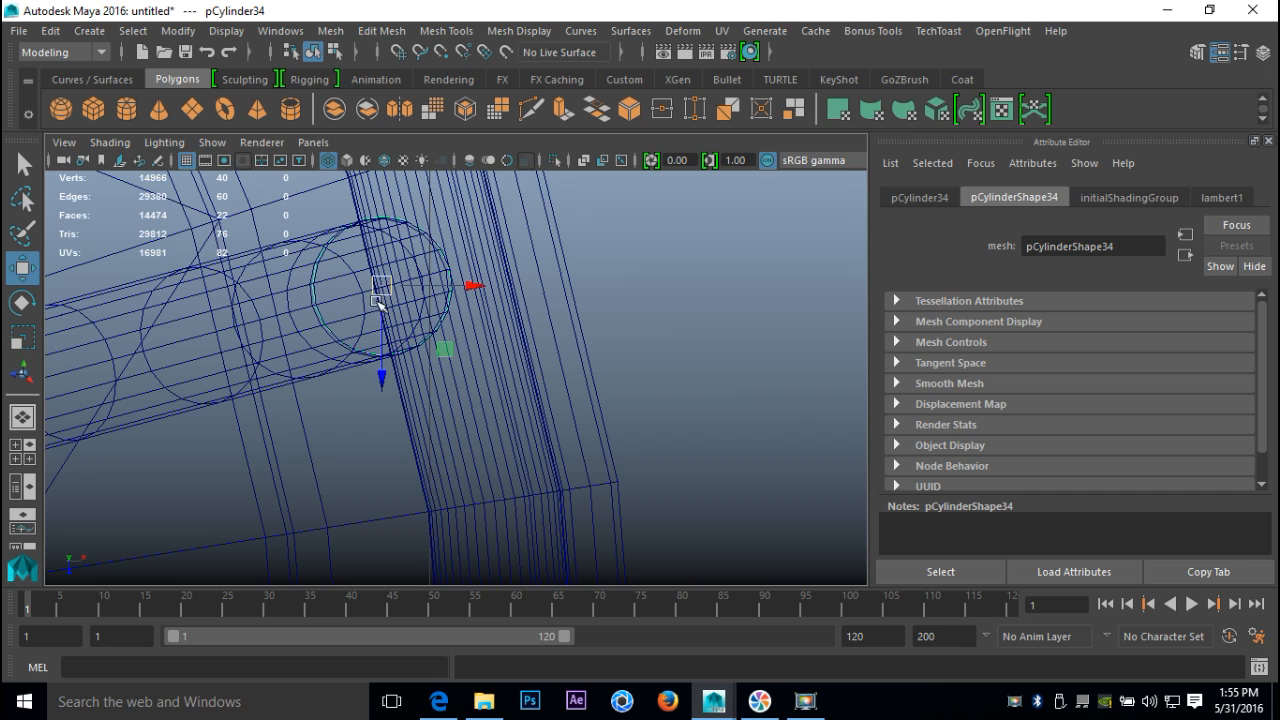
click(22, 451)
key(space)
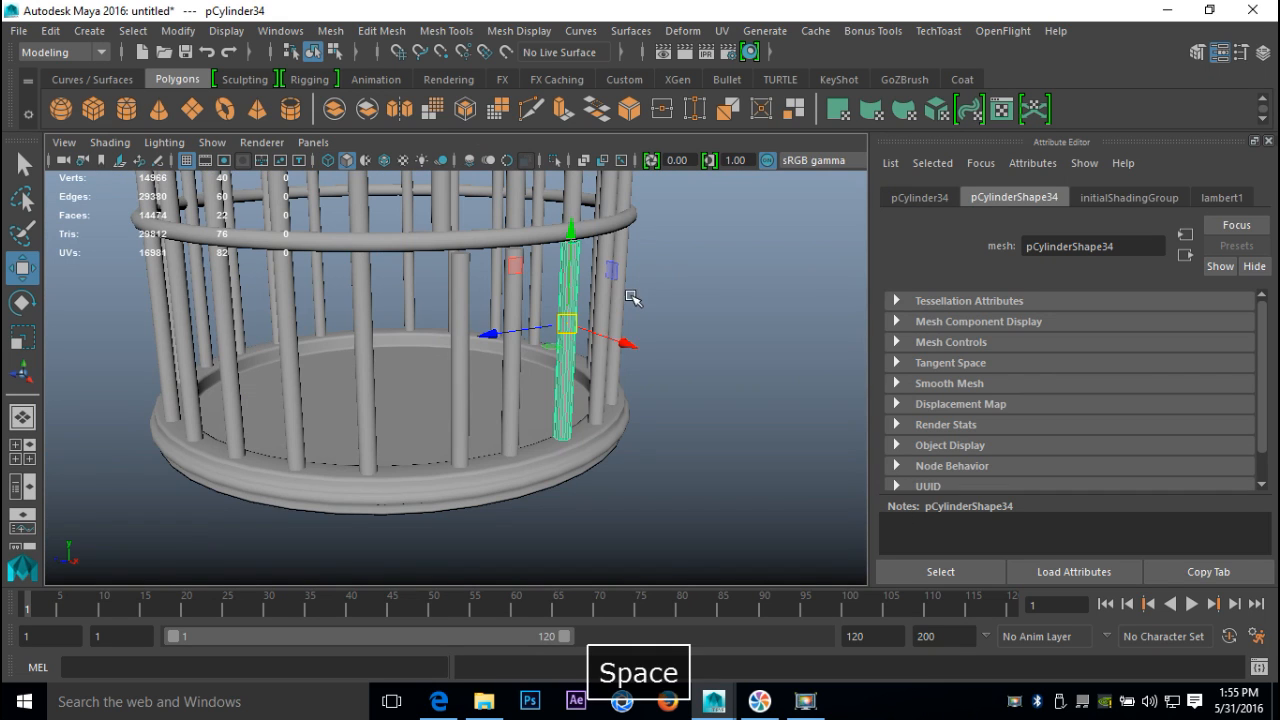
alt+drag(634, 405, 660, 414)
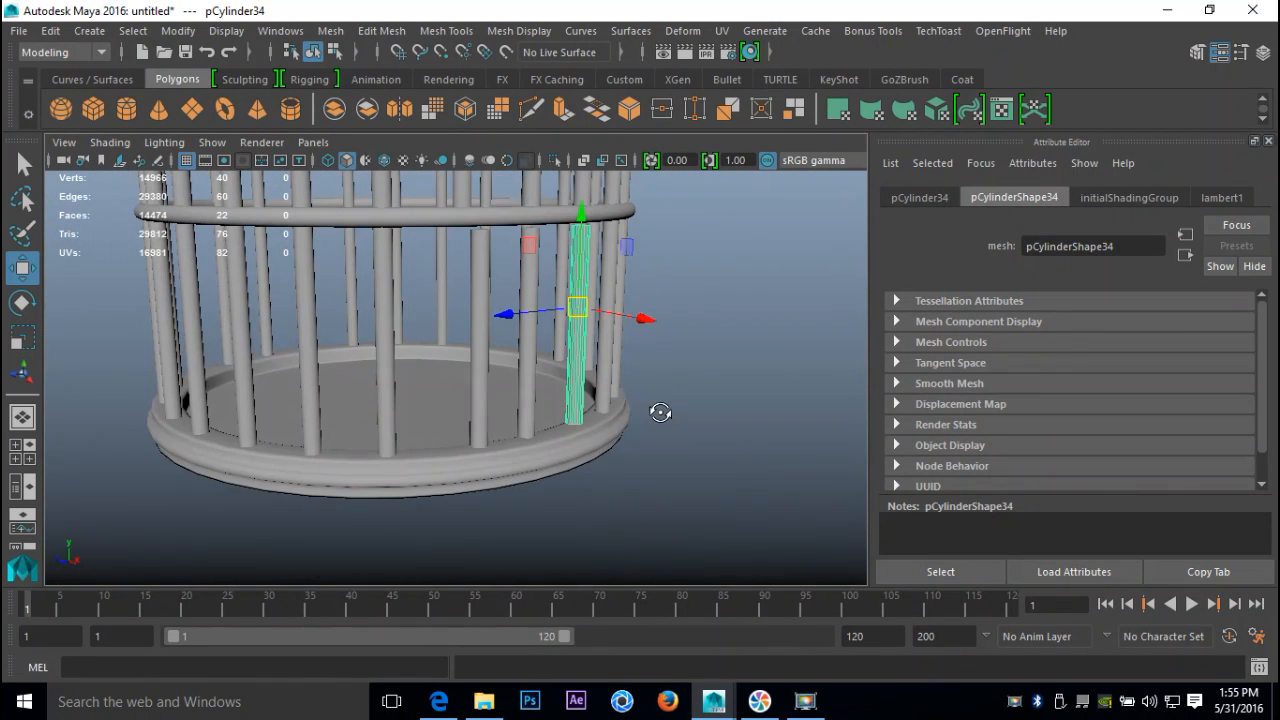
In the top view, move the first bar copy so its outline aligns with the end circle of the neighbouring cage bar
click(760, 352)
scroll(725, 360, up, 3)
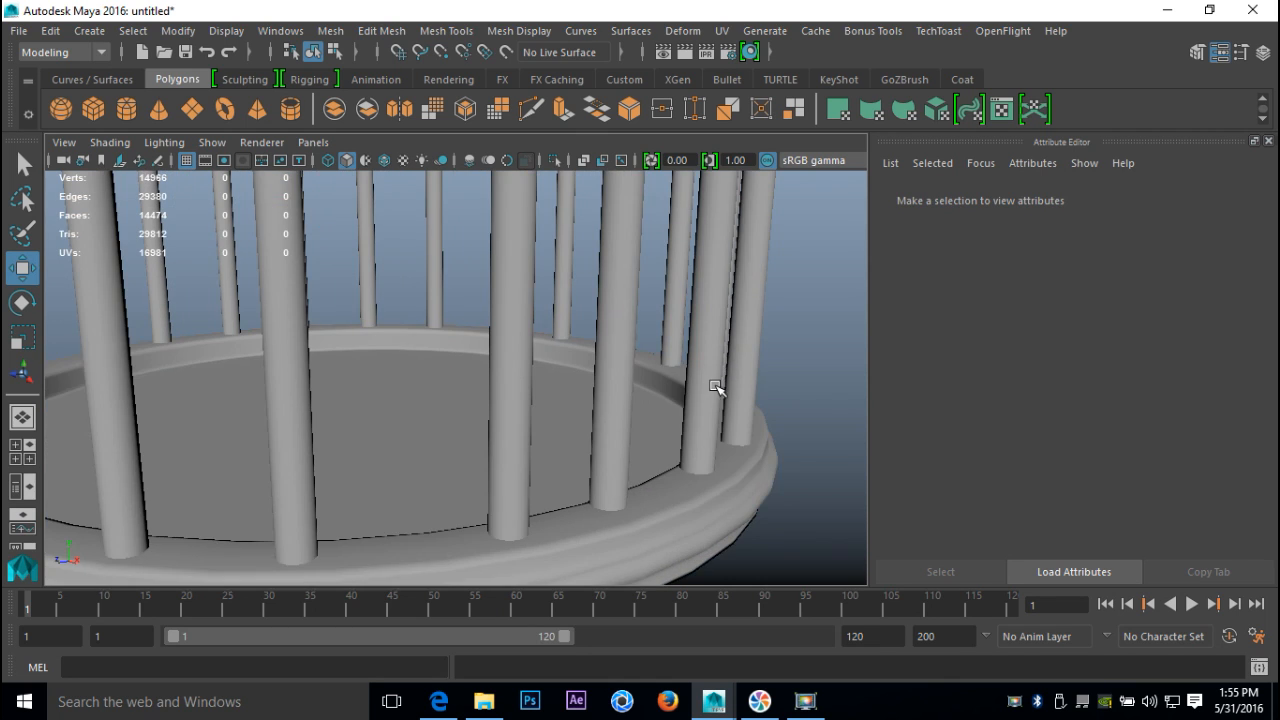
scroll(716, 390, down, 3)
alt+drag(714, 394, 506, 503)
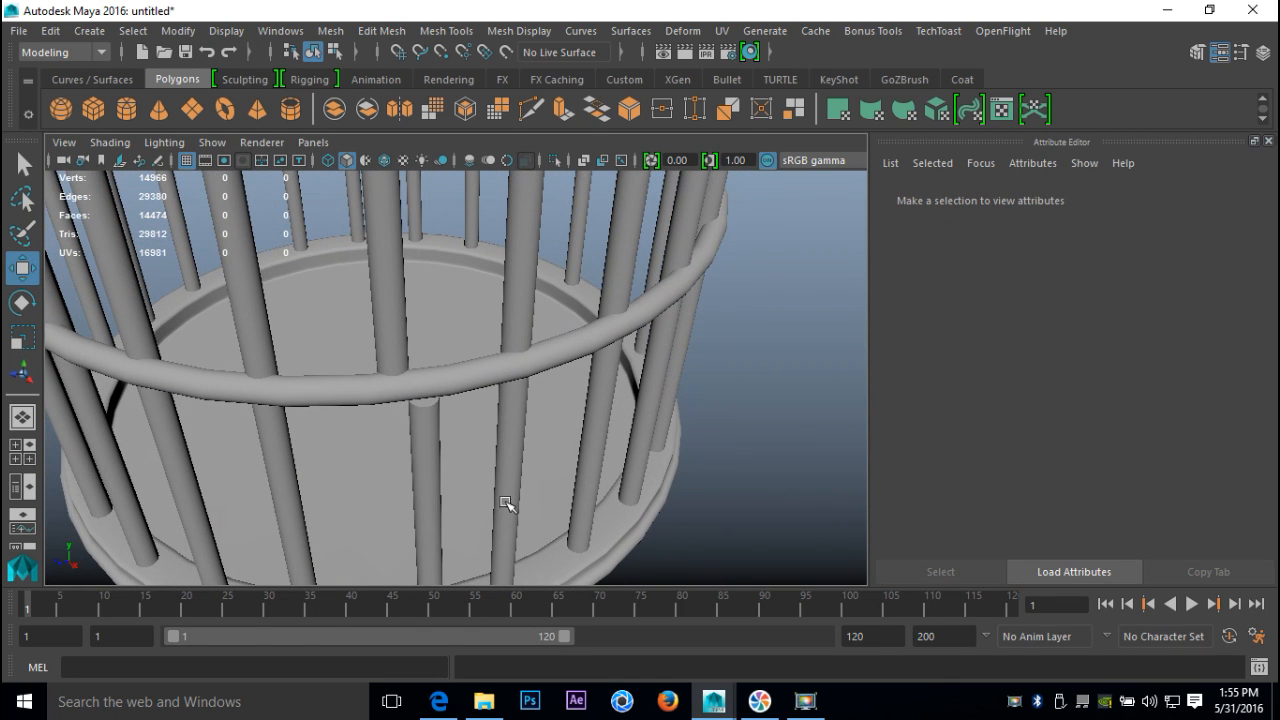
click(427, 471)
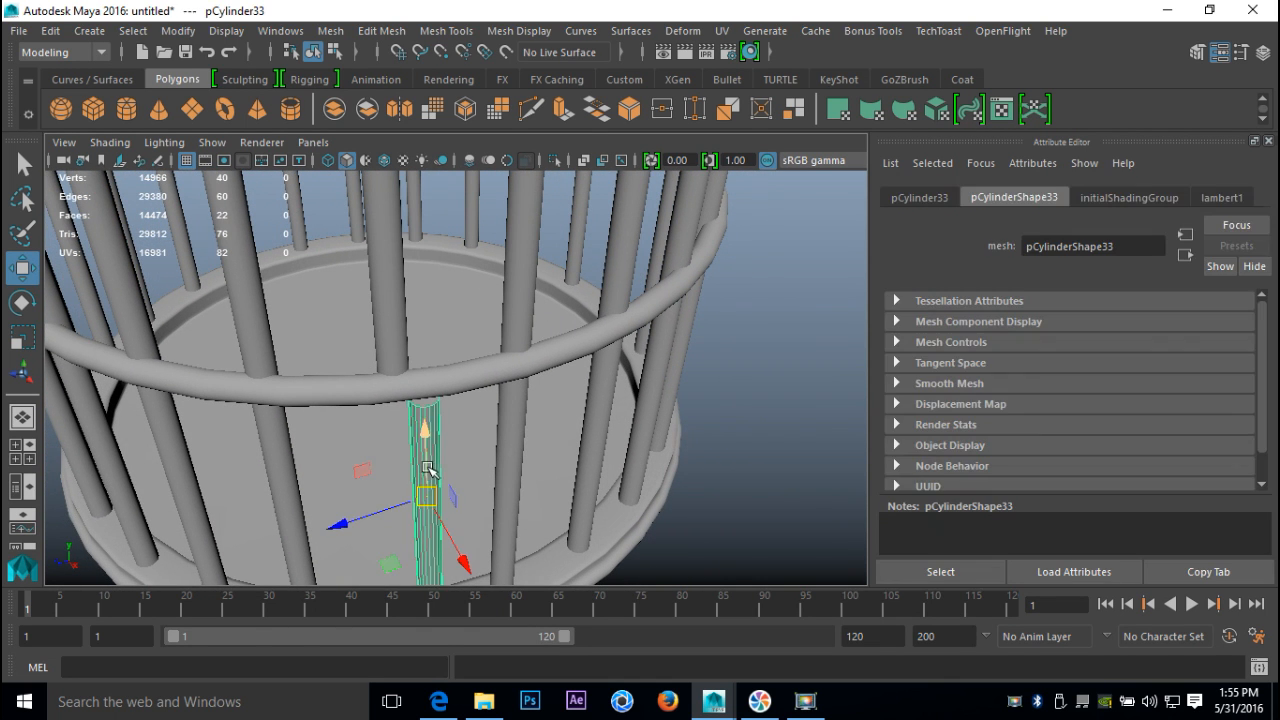
click(22, 451)
key(space)
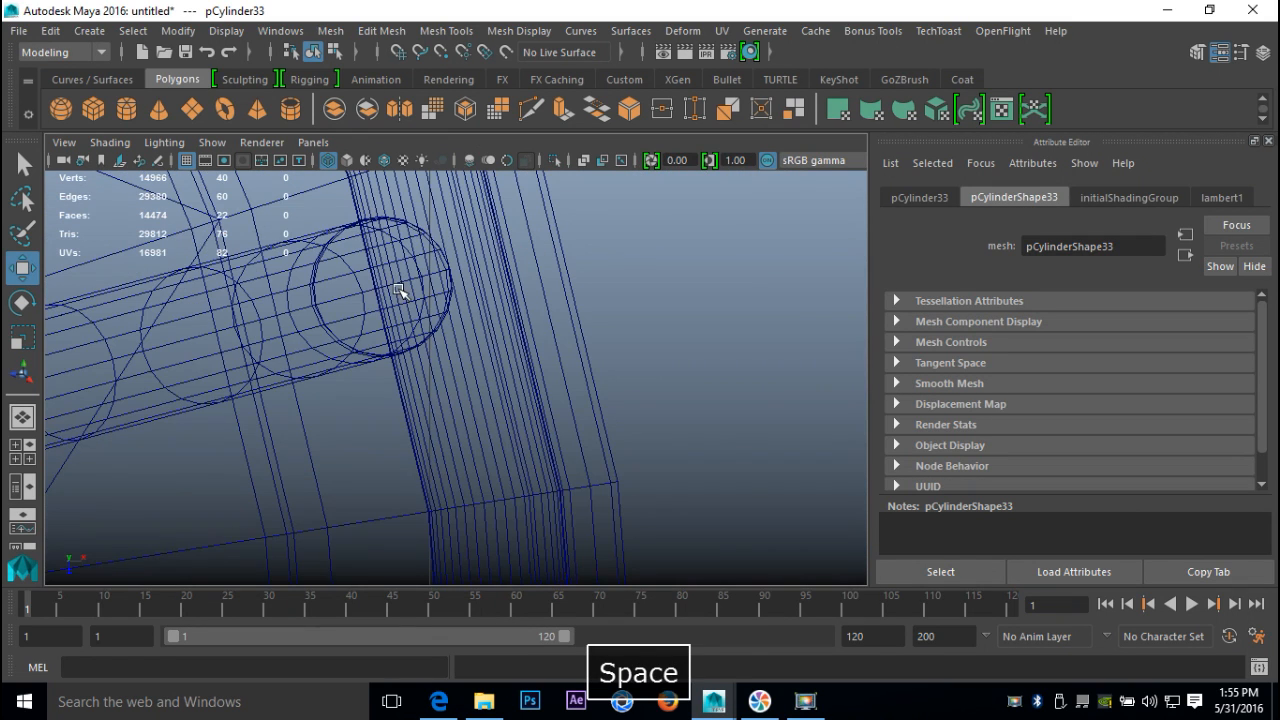
key(f)
mouse_move(458, 378)
mouse_down()
mouse_move(394, 514)
mouse_move(375, 495)
mouse_up()
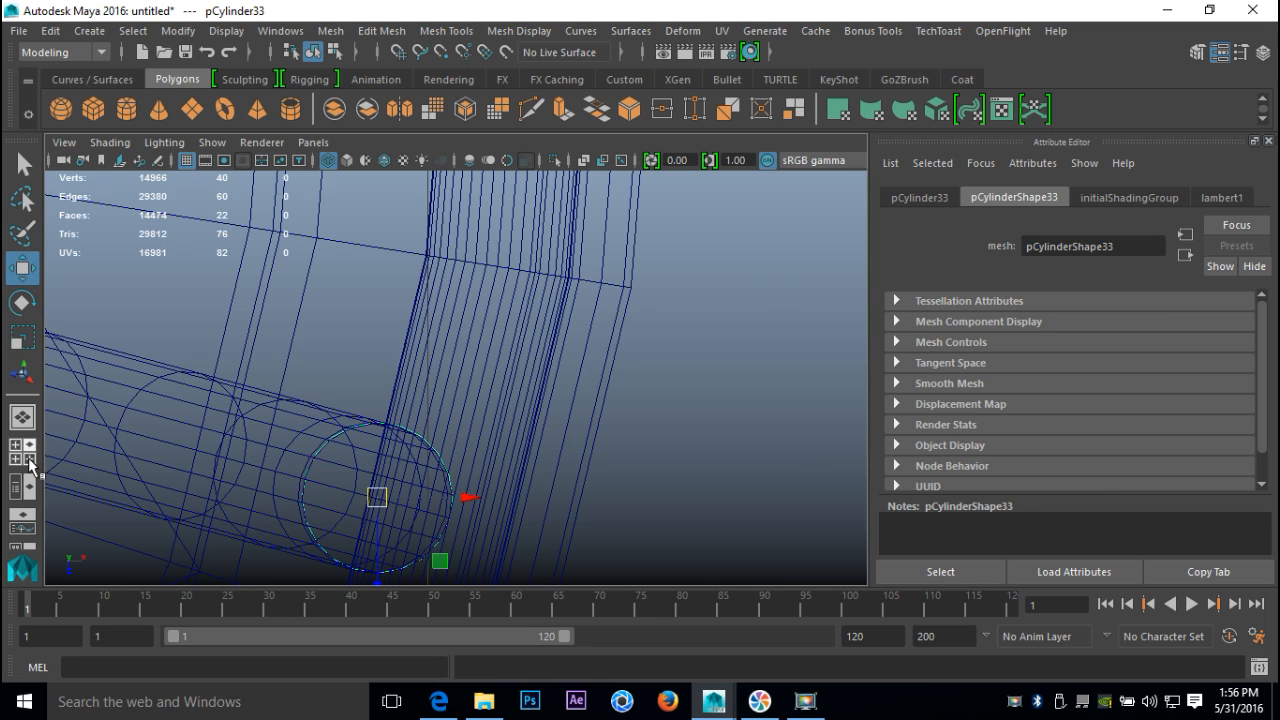
key(space)
key(space)
Duplicate the lowest horizontal ring and lower the copy to just above the cage's base rim
scroll(722, 282, down, 5)
scroll(682, 345, up, 3)
alt+drag(656, 357, 626, 337)
alt+middle_drag(626, 337, 647, 362)
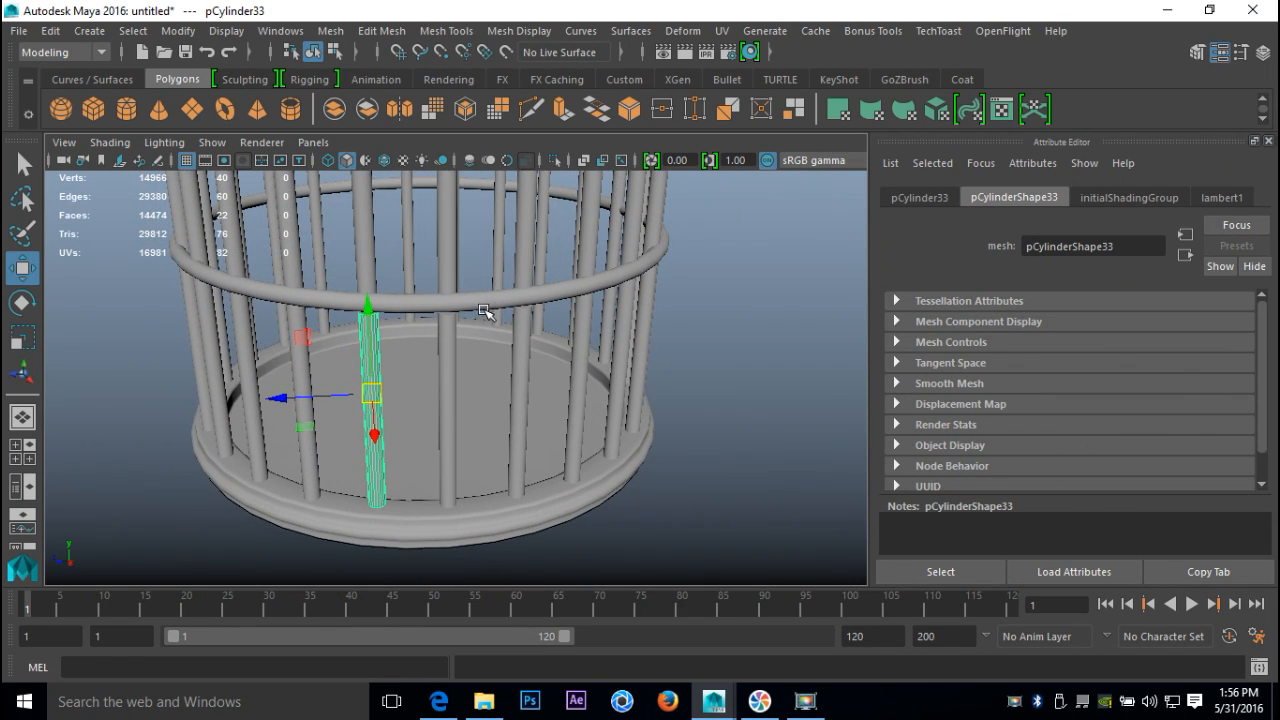
click(490, 303)
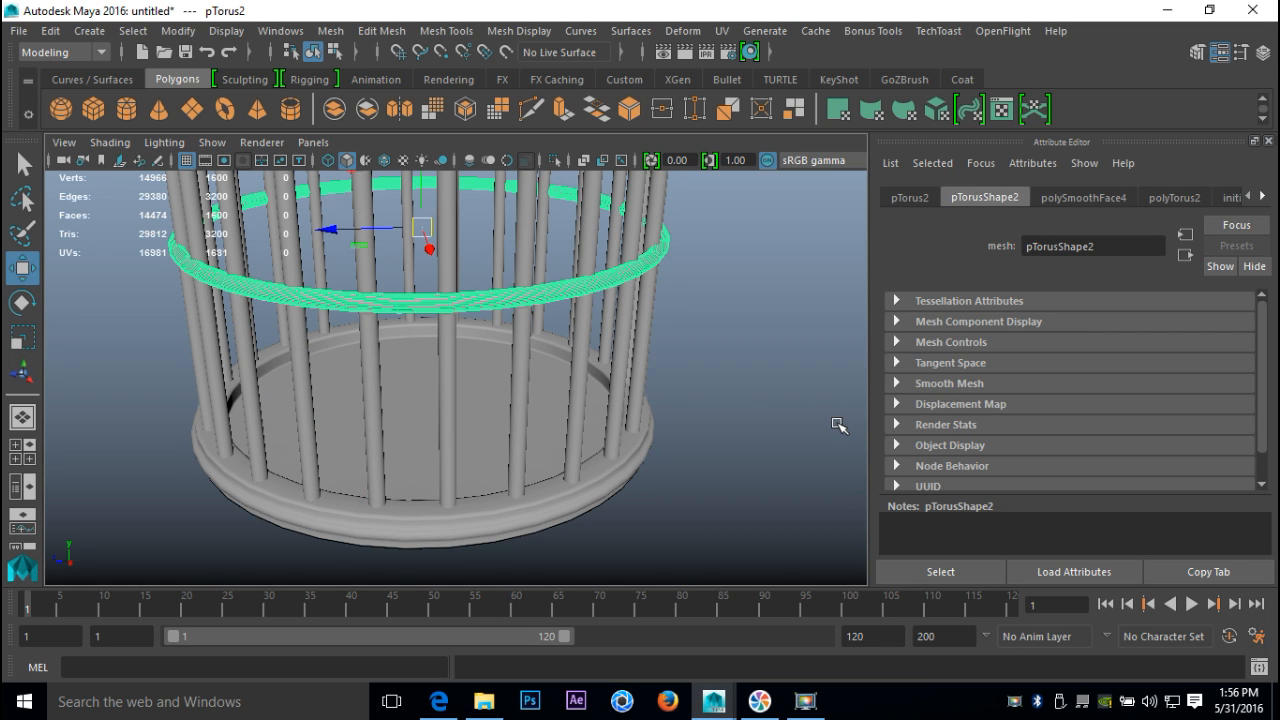
key(ctrl+d)
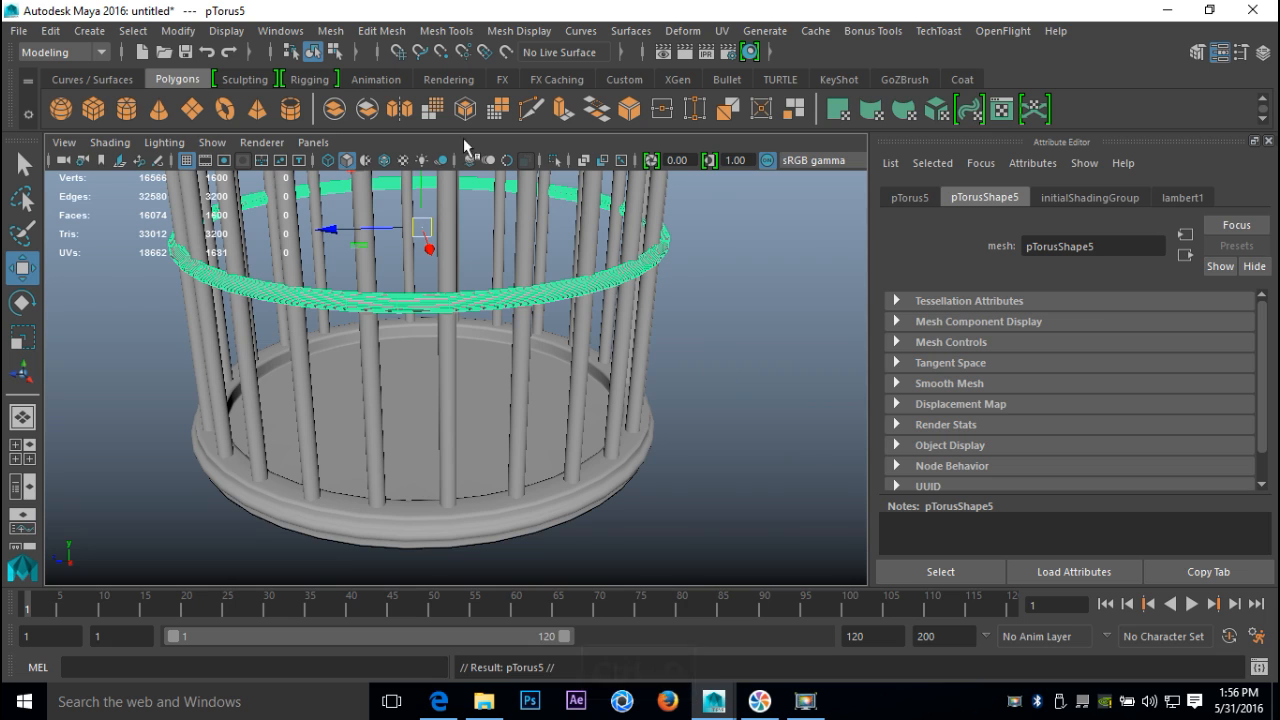
scroll(472, 260, down, 2)
drag(437, 182, 452, 289)
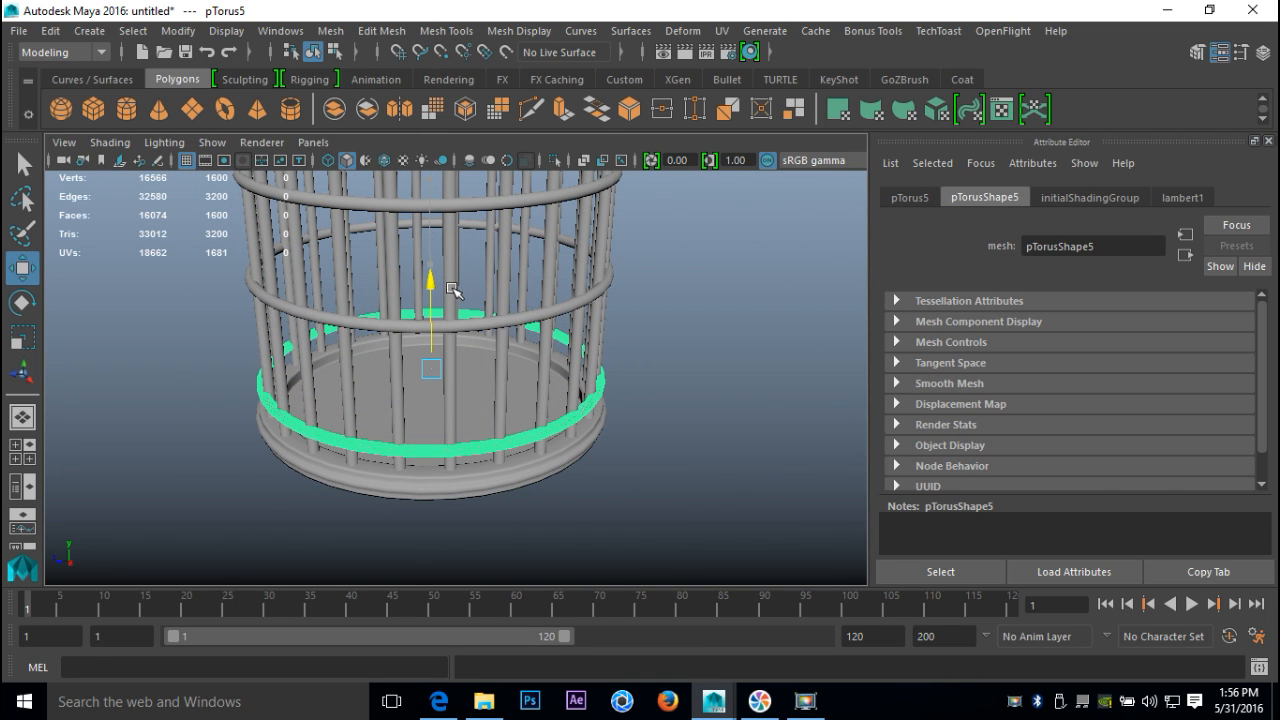
Examine how the lowered ring copy sits against the bars and base in the perspective and top views
scroll(548, 443, up, 5)
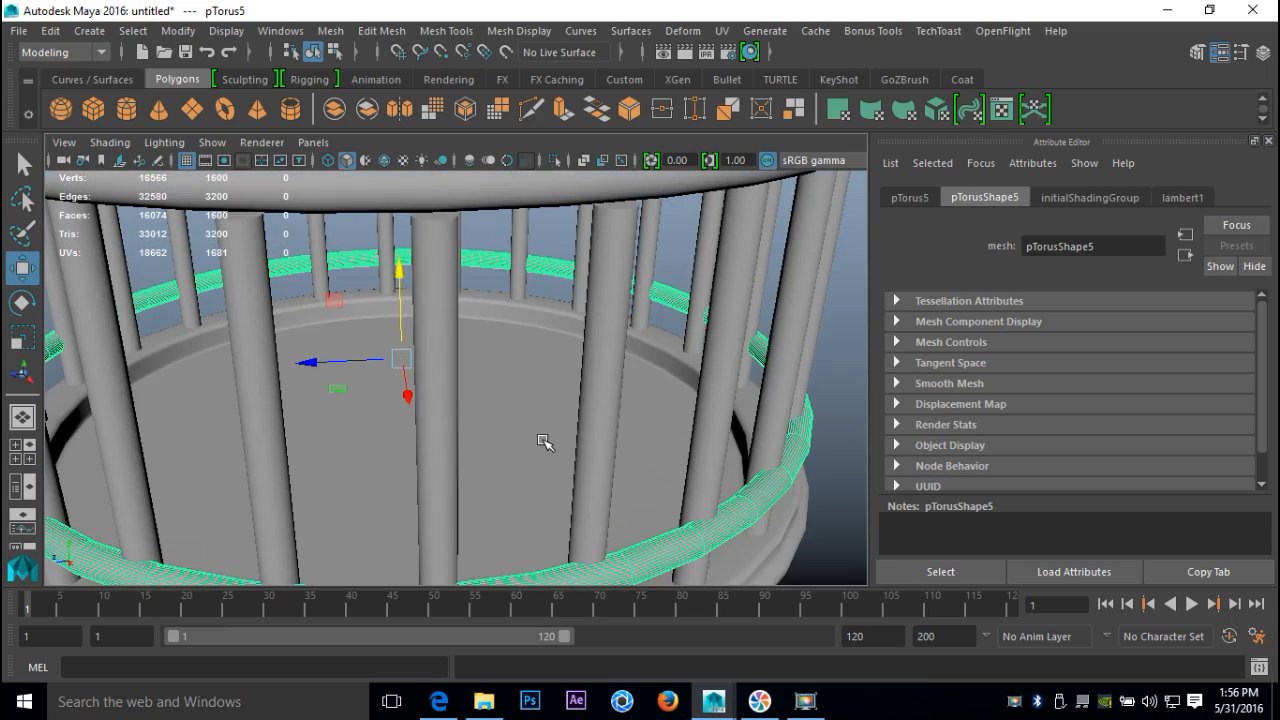
alt+drag(548, 413, 600, 400)
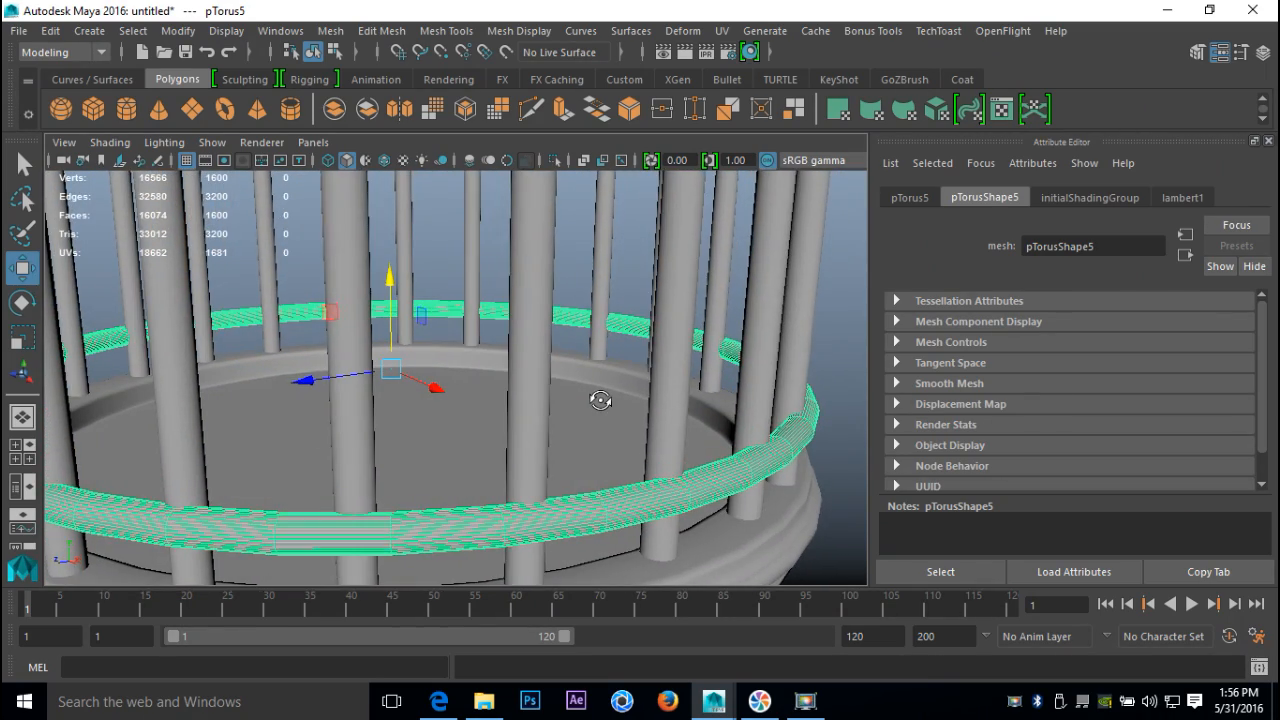
mouse_move(600, 400)
alt+mouse_down()
mouse_move(523, 394)
mouse_move(600, 380)
mouse_move(590, 395)
alt+mouse_up()
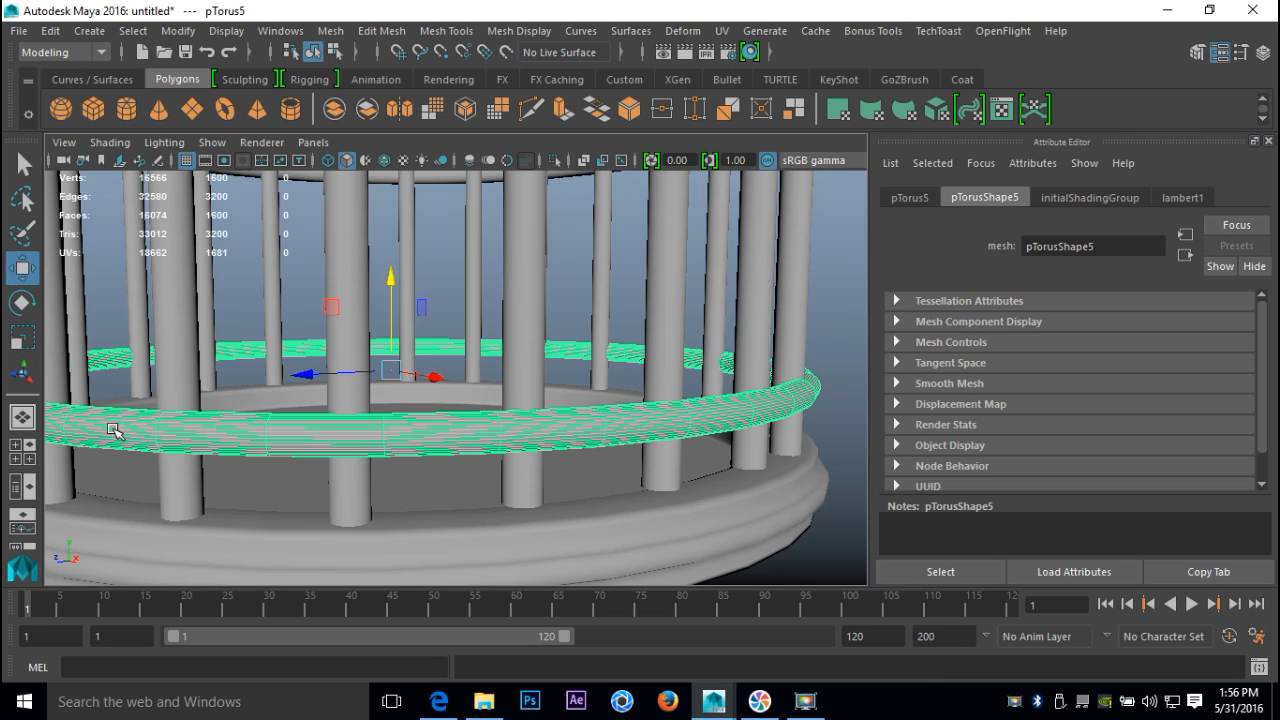
scroll(113, 430, down, 5)
click(20, 460)
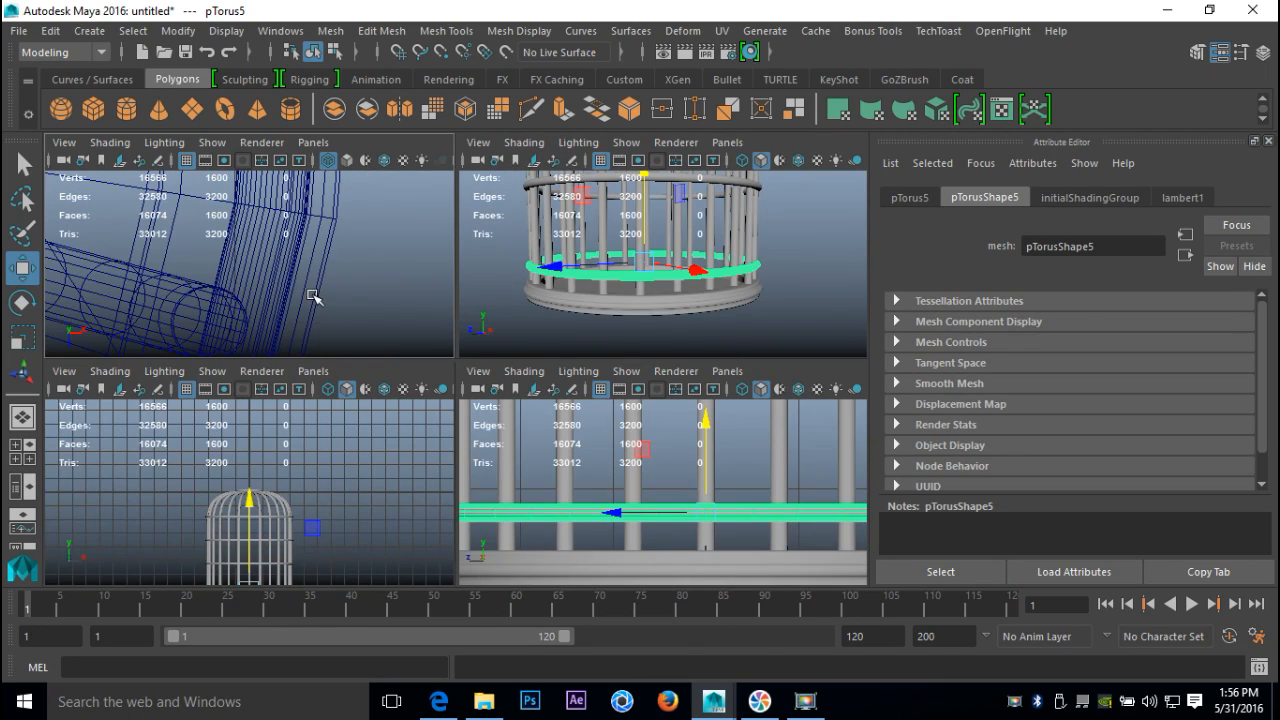
key(space)
scroll(311, 292, down, 10)
scroll(309, 295, up, 4)
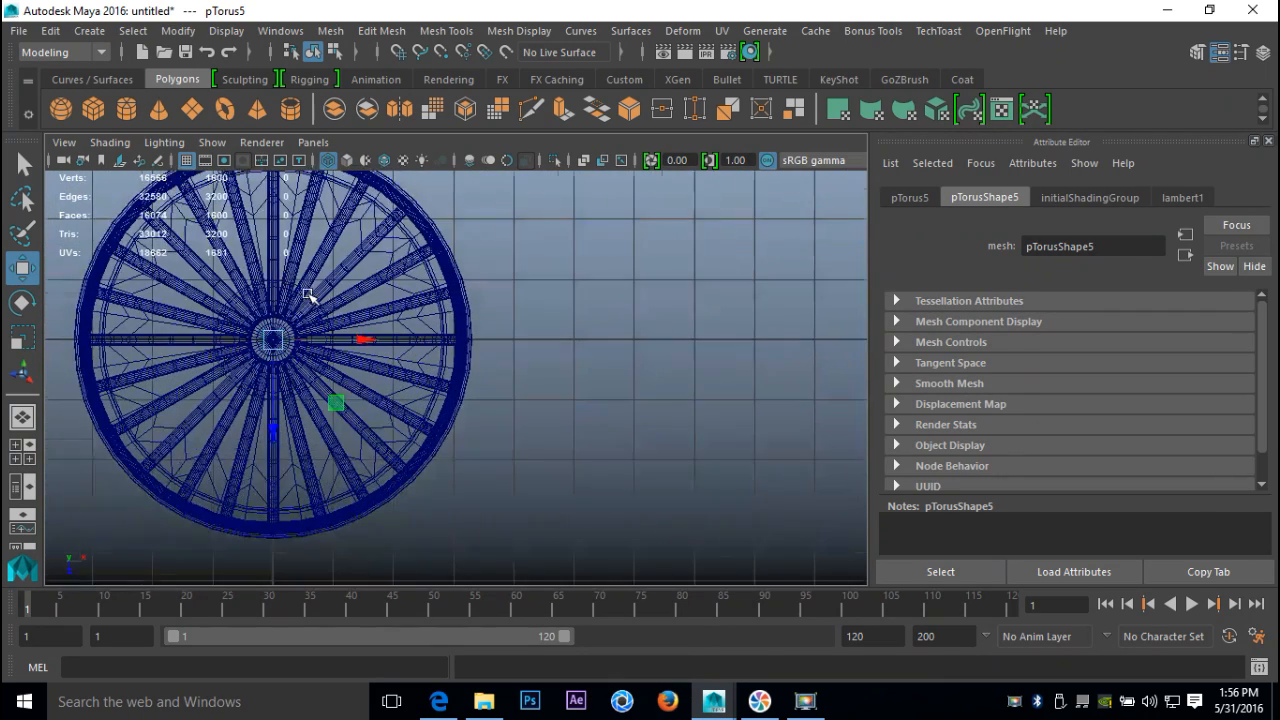
click(20, 458)
key(space)
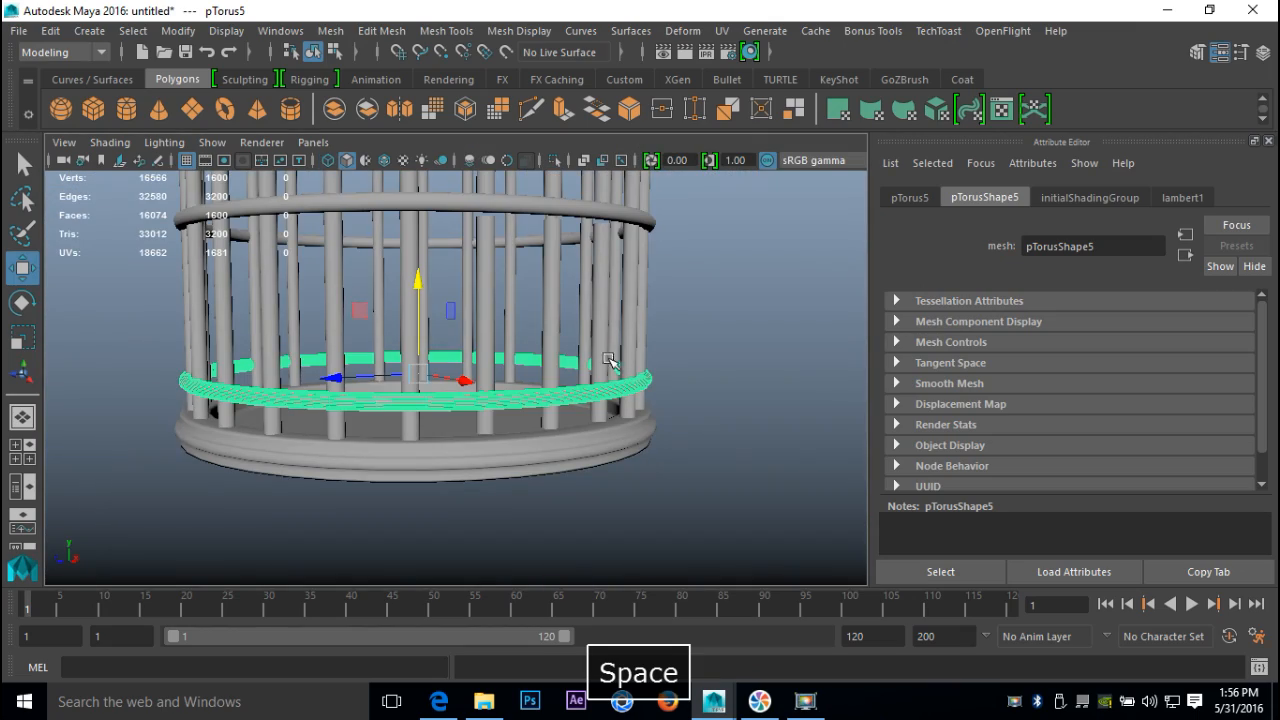
alt+drag(614, 349, 554, 352)
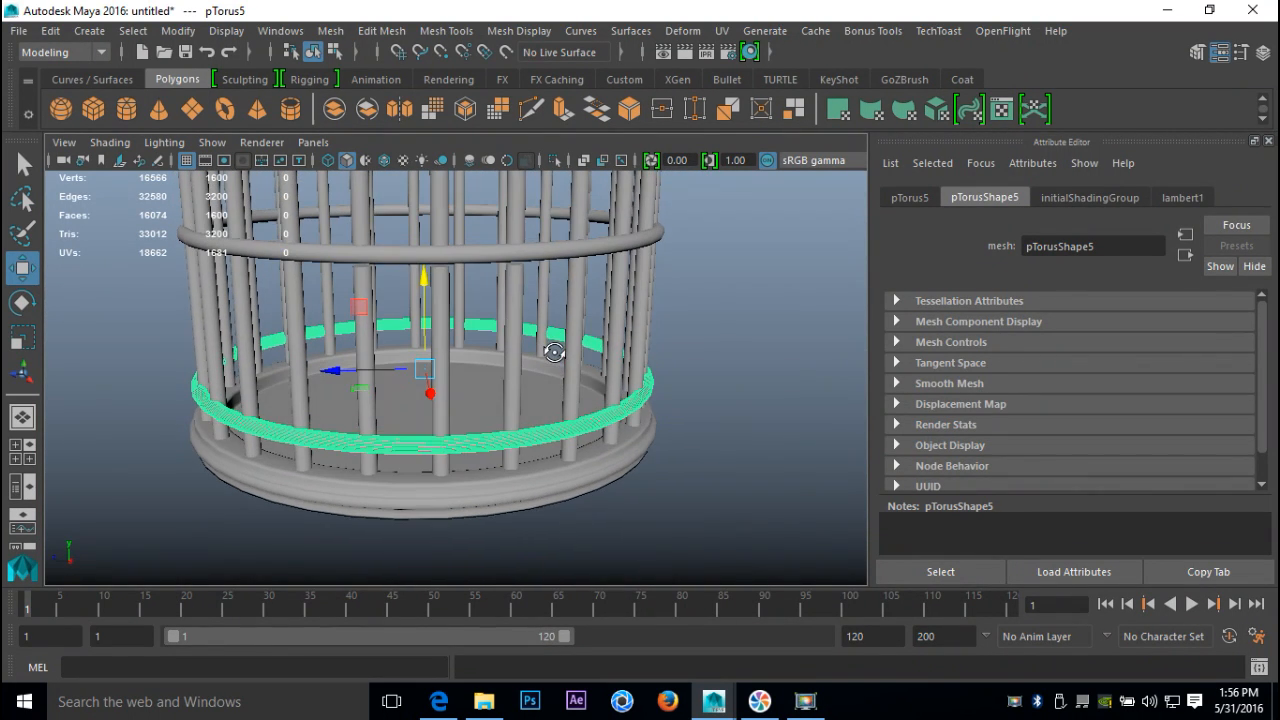
Switch the lowered ring copy to face selection and delete its faces along the back of the cage
click(742, 436)
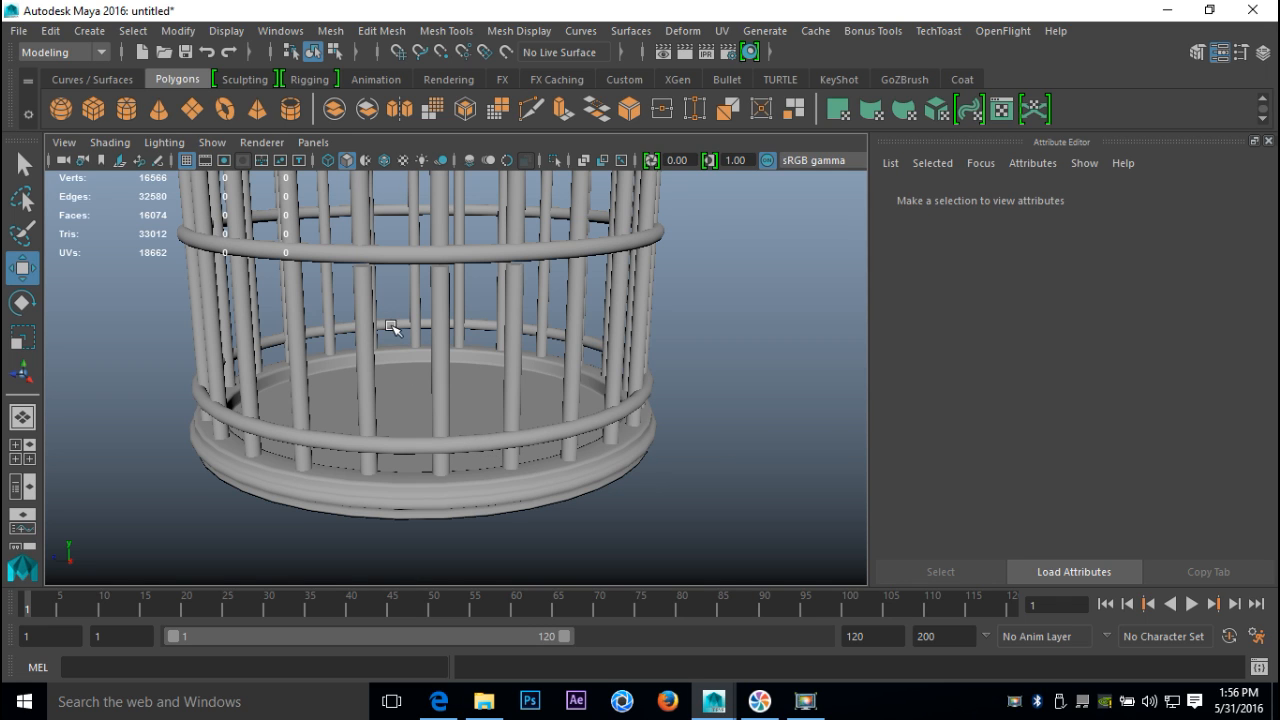
click(391, 327)
right_drag(394, 185, 396, 229)
click(397, 325)
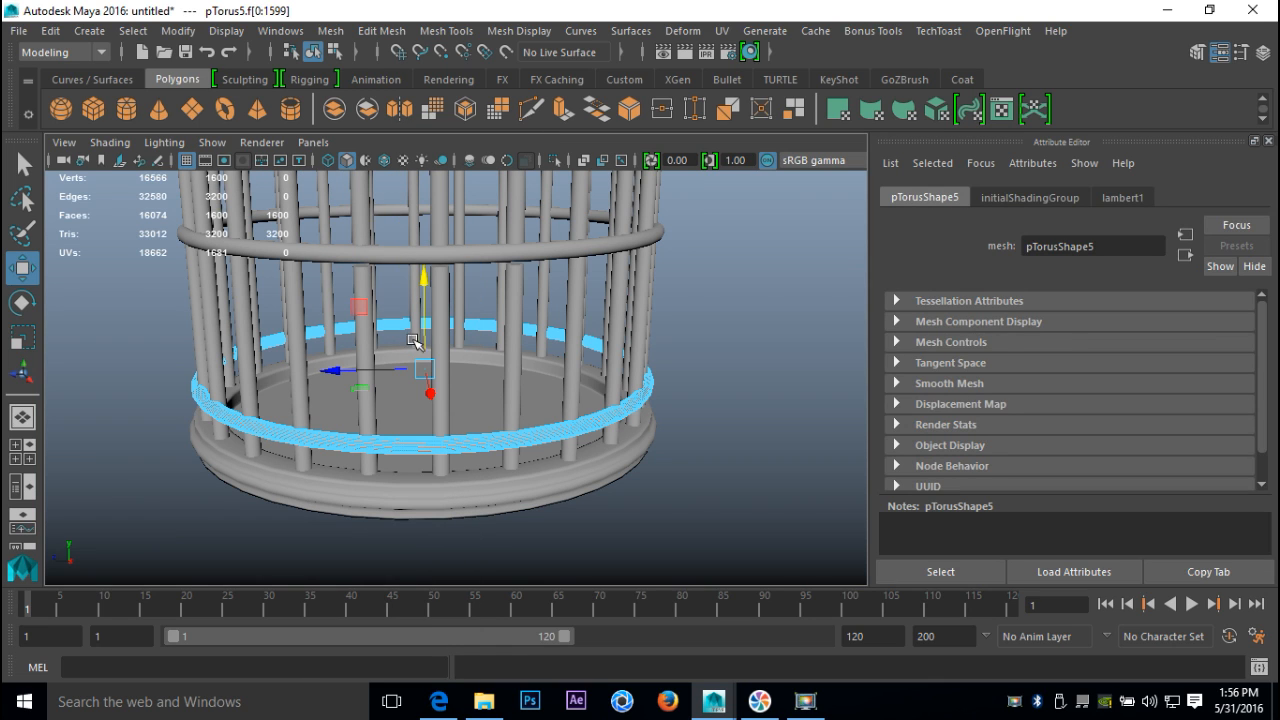
right_drag(395, 327, 394, 237)
drag(397, 303, 404, 355)
key(Delete)
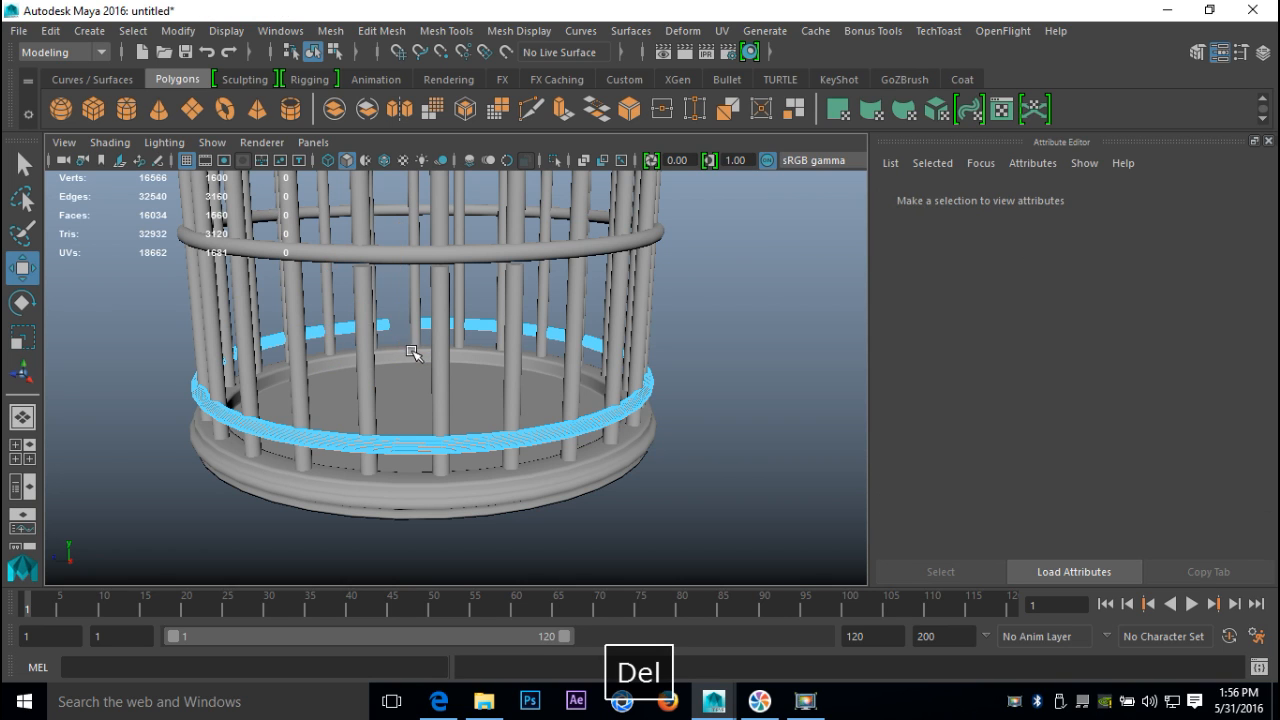
right_drag(323, 329, 330, 230)
drag(138, 300, 709, 356)
key(Delete)
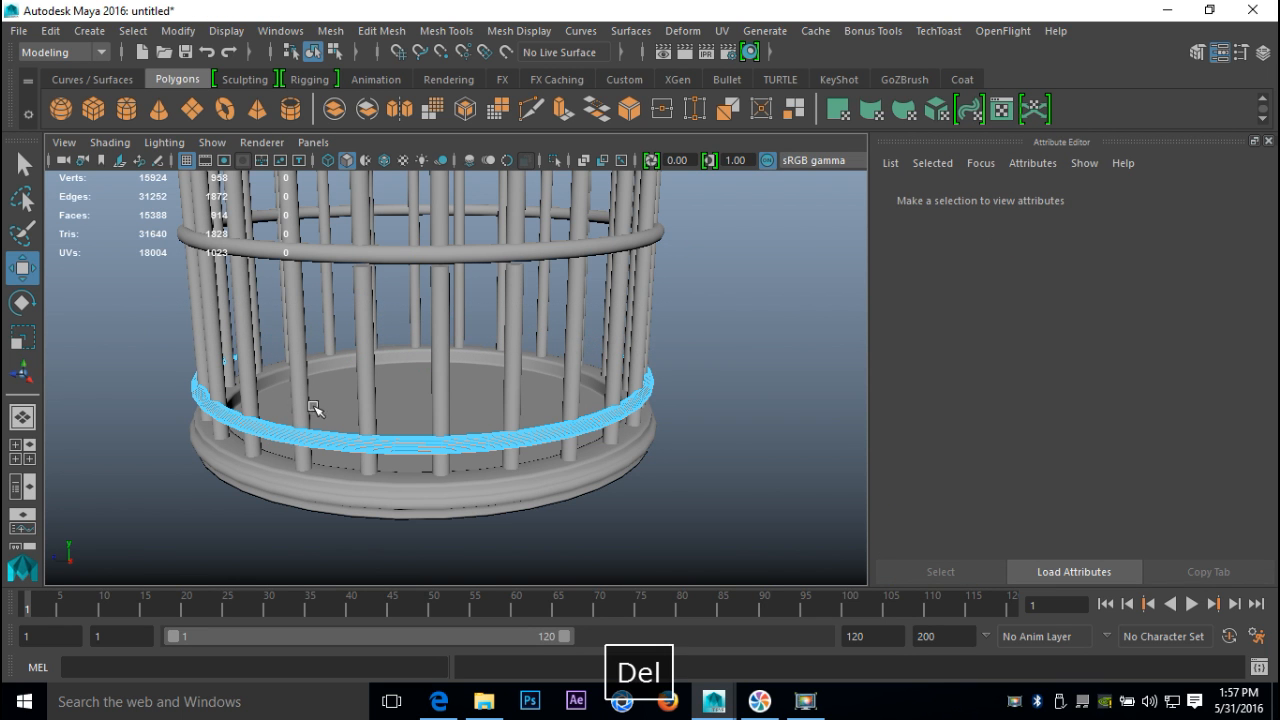
Delete the ring copy's remaining faces outside the arc that crosses the new bars, and return to object mode
alt+drag(250, 352, 474, 270)
drag(333, 331, 556, 520)
key(Delete)
alt+drag(690, 447, 494, 443)
drag(545, 383, 806, 476)
key(Delete)
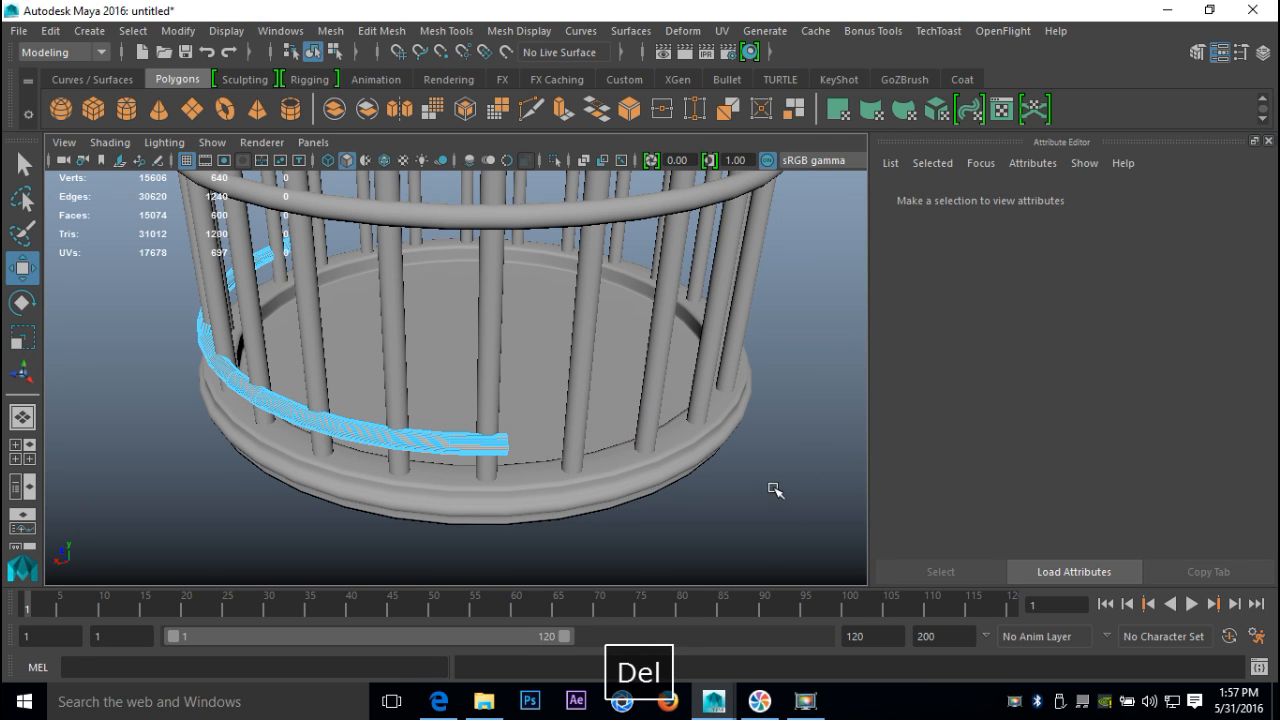
scroll(692, 456, down, 5)
alt+drag(498, 458, 624, 422)
alt+middle_drag(628, 434, 643, 494)
scroll(649, 497, up, 3)
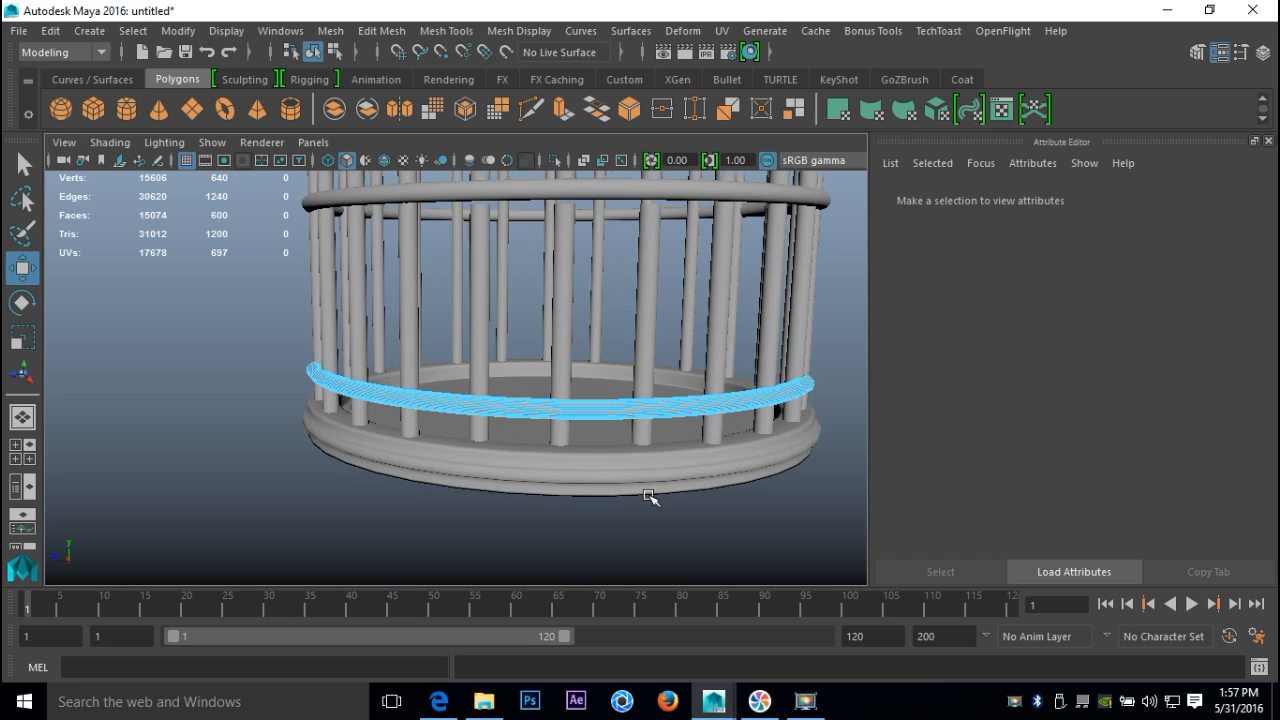
right_drag(484, 246, 566, 170)
right_drag(550, 245, 620, 152)
Assign a new Lambert material to the three new bars and set its color to yellow
click(563, 267)
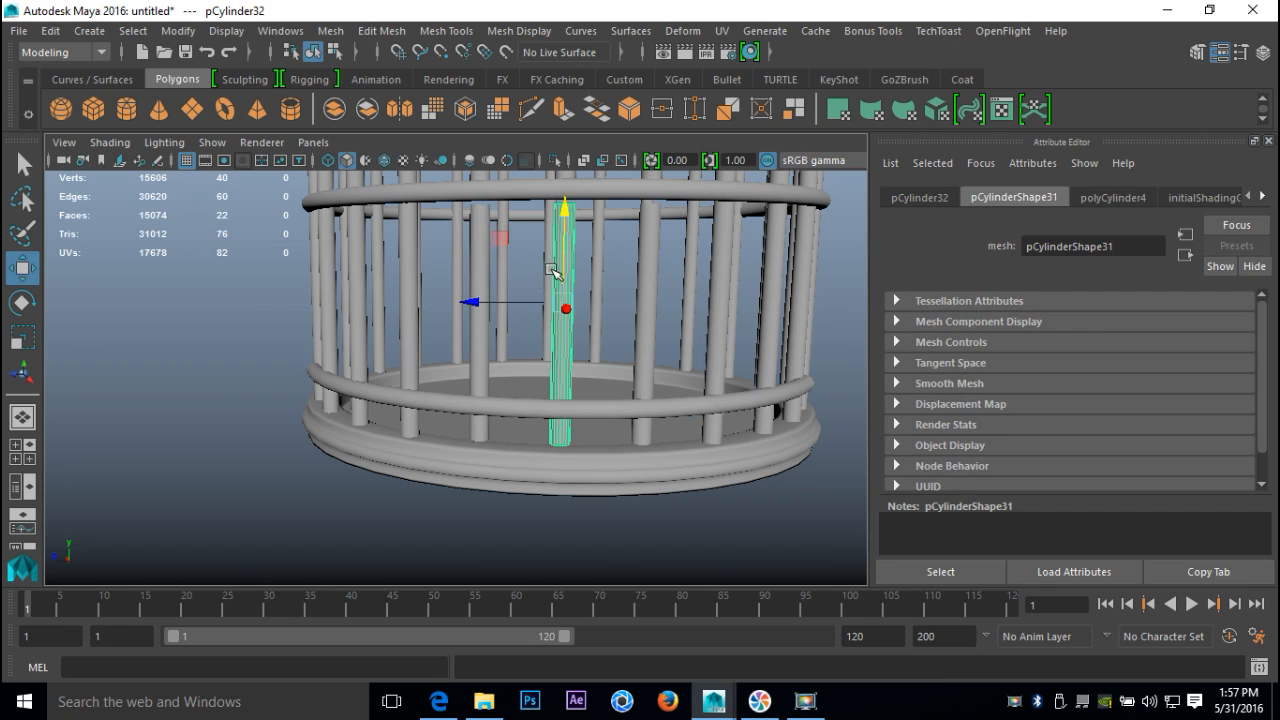
shift+click(479, 242)
shift+click(640, 258)
right_drag(640, 258, 630, 643)
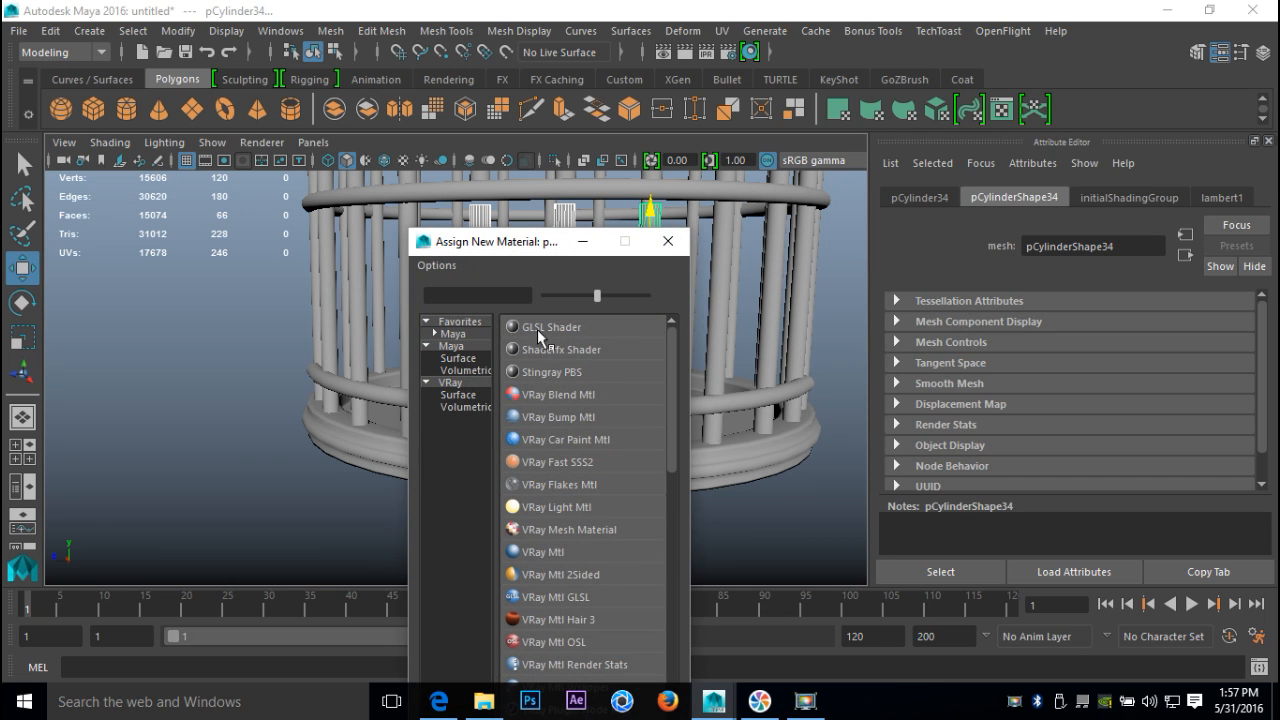
text(la)
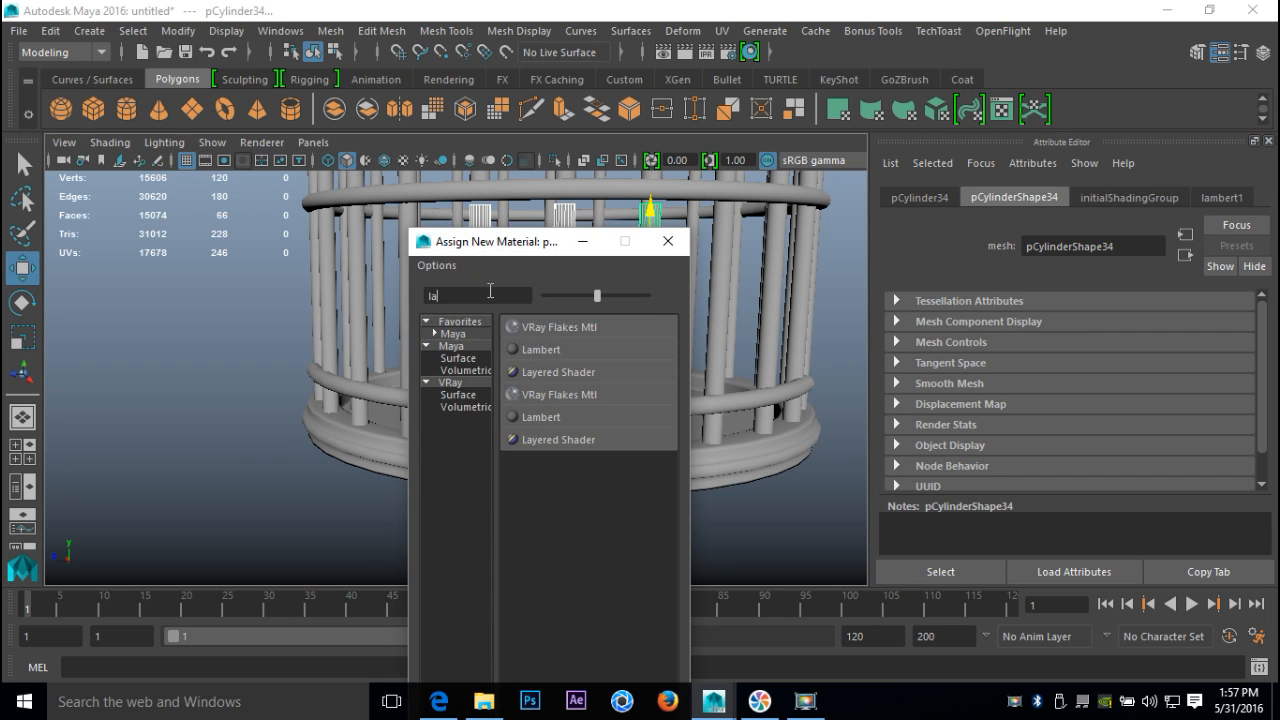
click(541, 349)
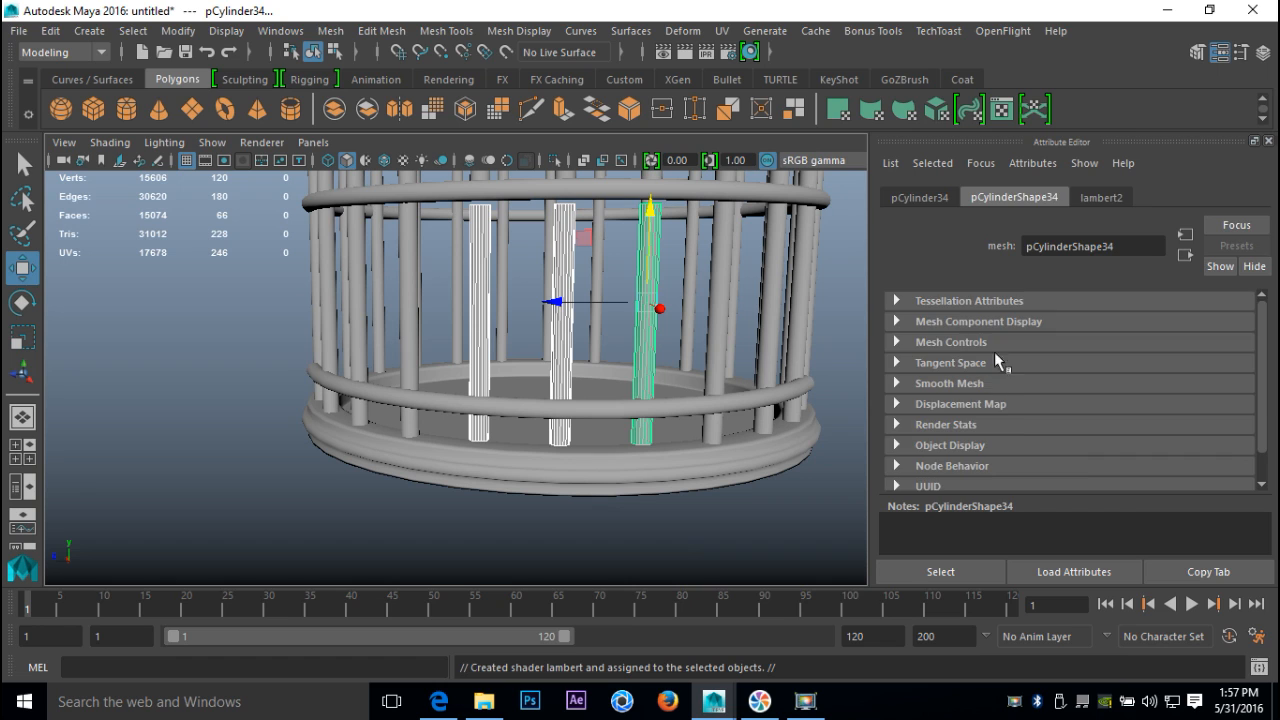
click(1066, 411)
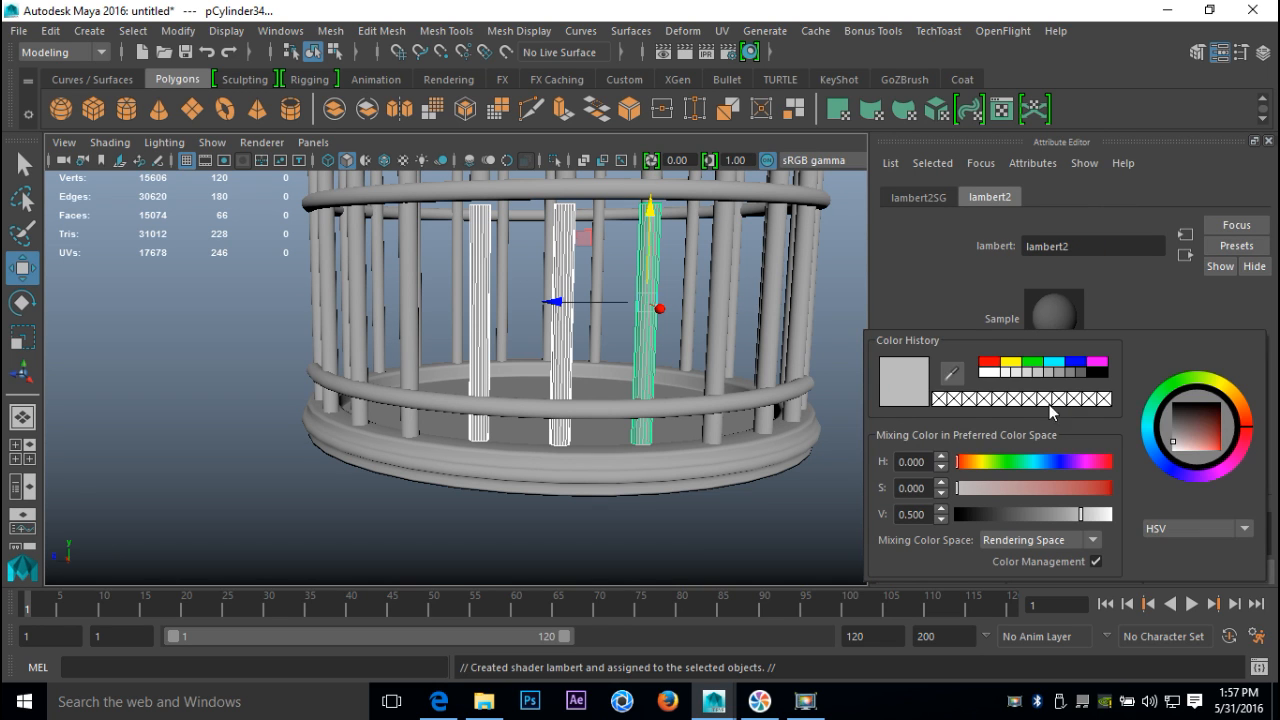
click(1008, 363)
click(188, 472)
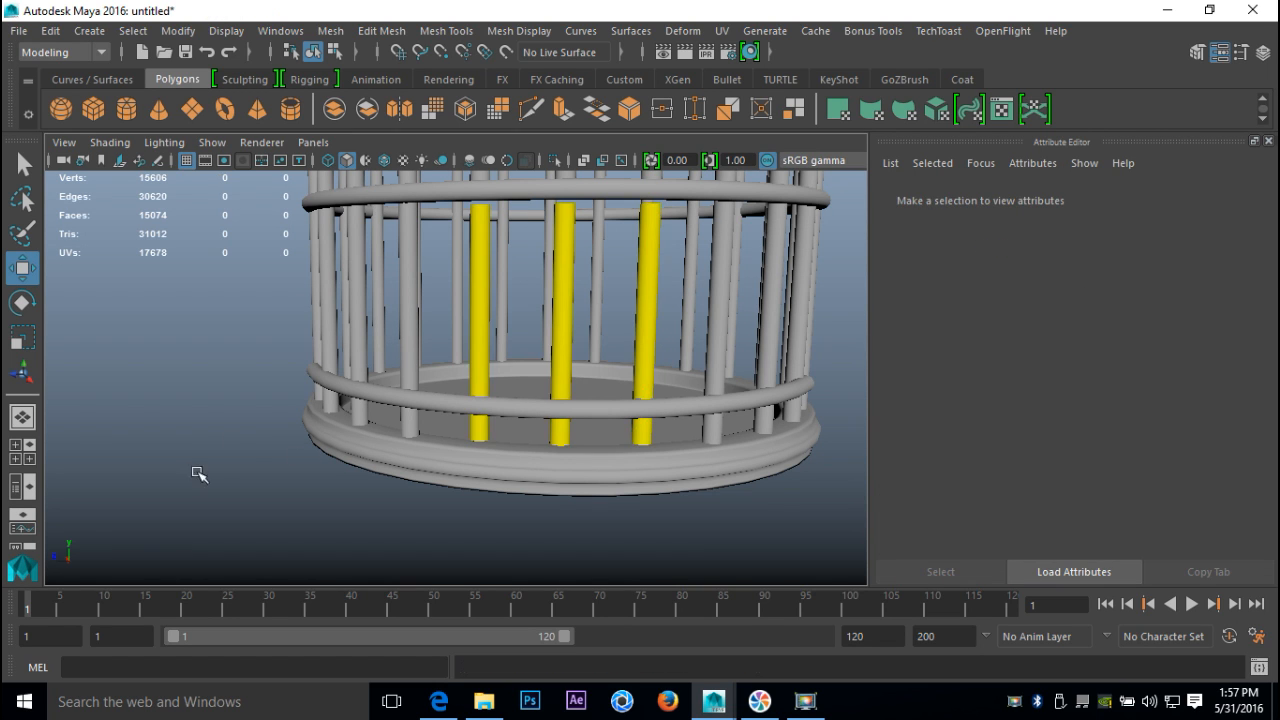
Shorten the ring arc by deleting its faces at both ends beyond the cage bars flanking the yellow bars
alt+drag(226, 445, 133, 376)
click(462, 469)
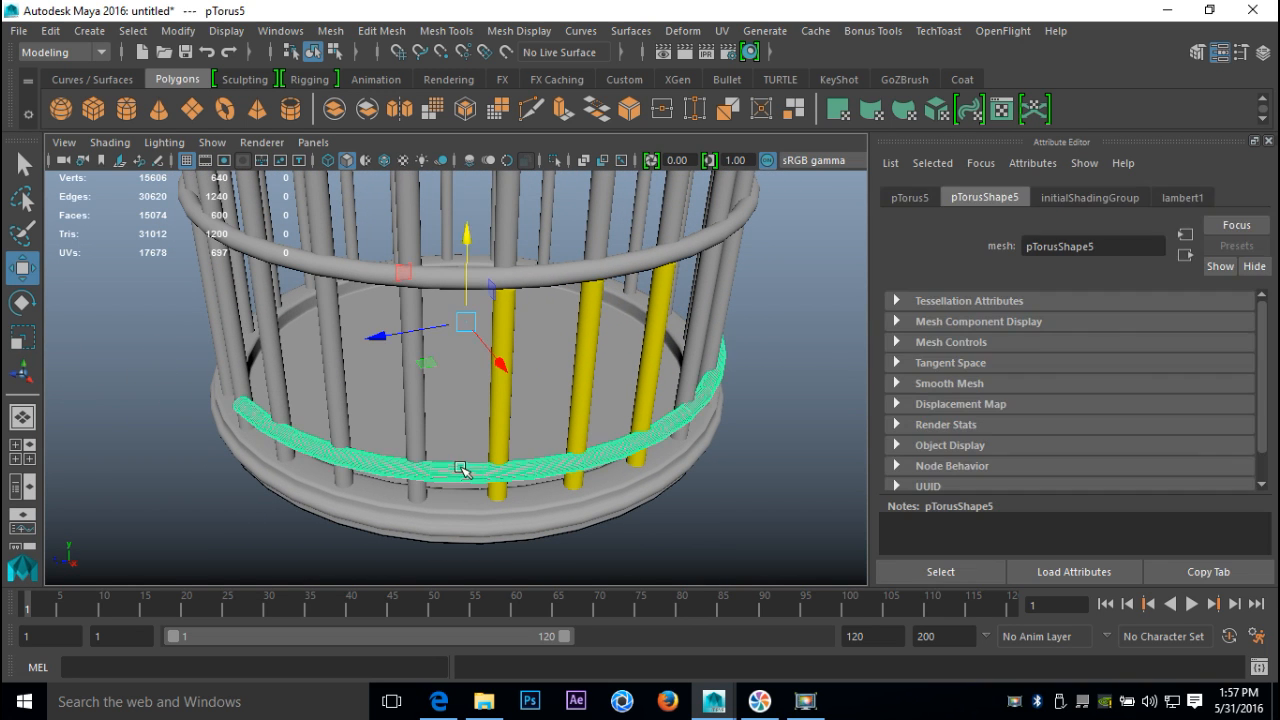
right_drag(390, 477, 302, 187)
drag(121, 361, 418, 561)
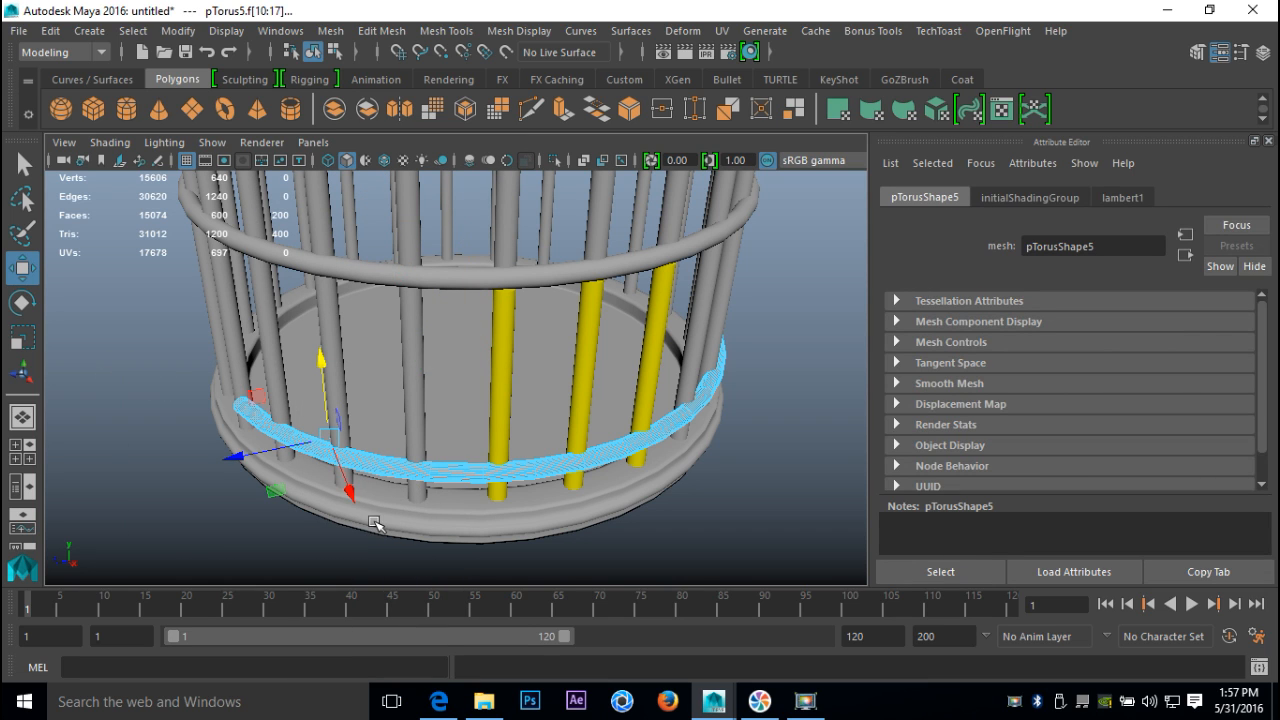
key(Delete)
alt+drag(452, 512, 517, 494)
drag(540, 410, 726, 522)
key(Delete)
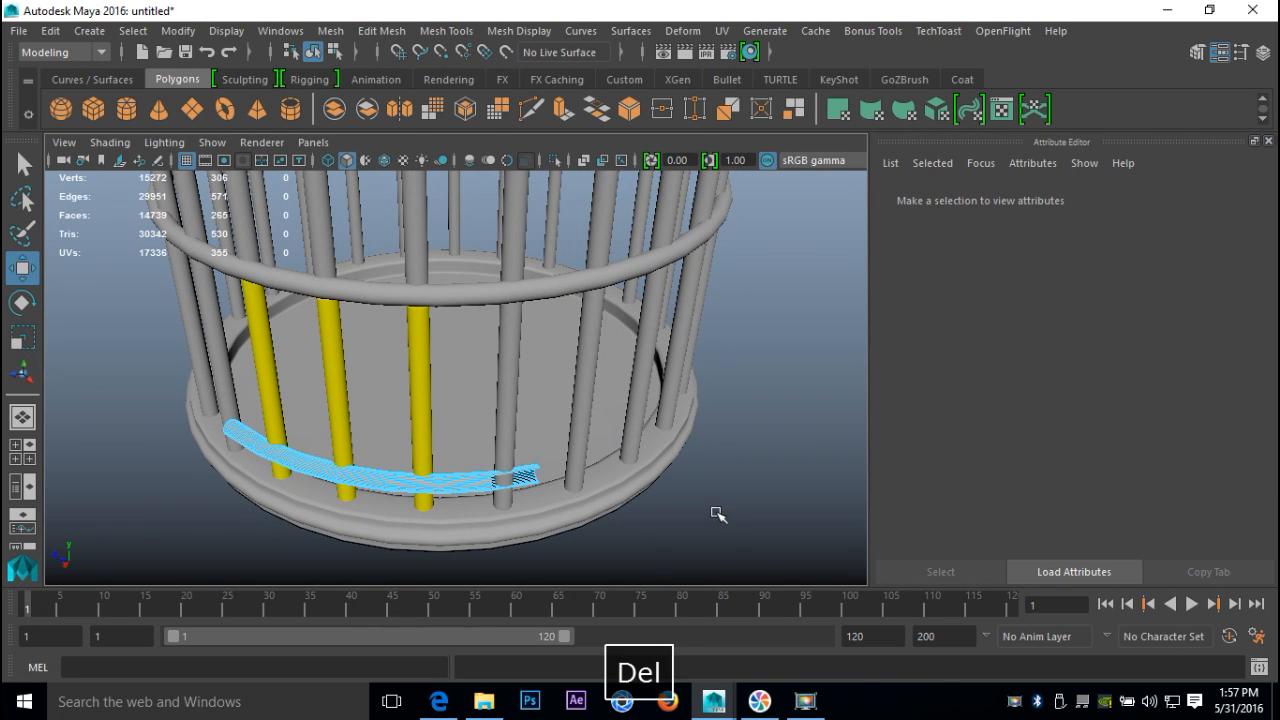
Delete the leftover half-open faces at the end of the ring arc and switch it back to object mode
scroll(580, 513, up, 3)
alt+middle_drag(580, 522, 573, 478)
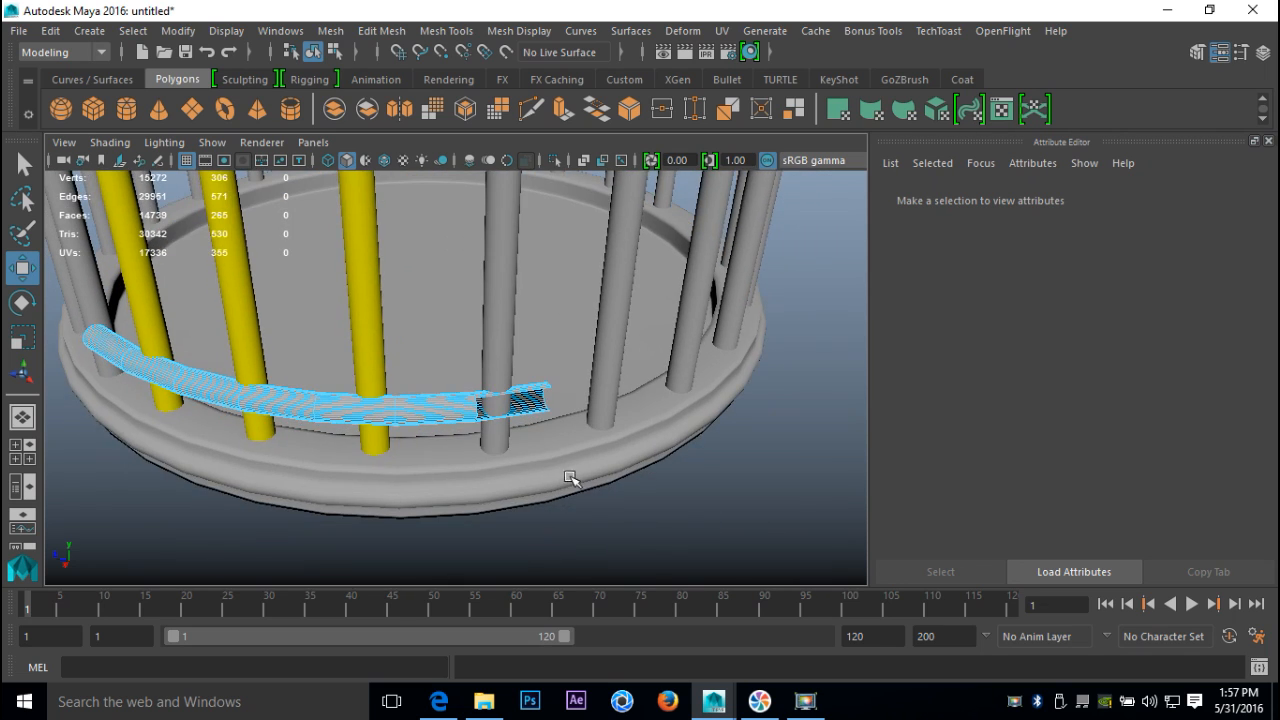
alt+drag(573, 478, 535, 482)
drag(498, 425, 545, 515)
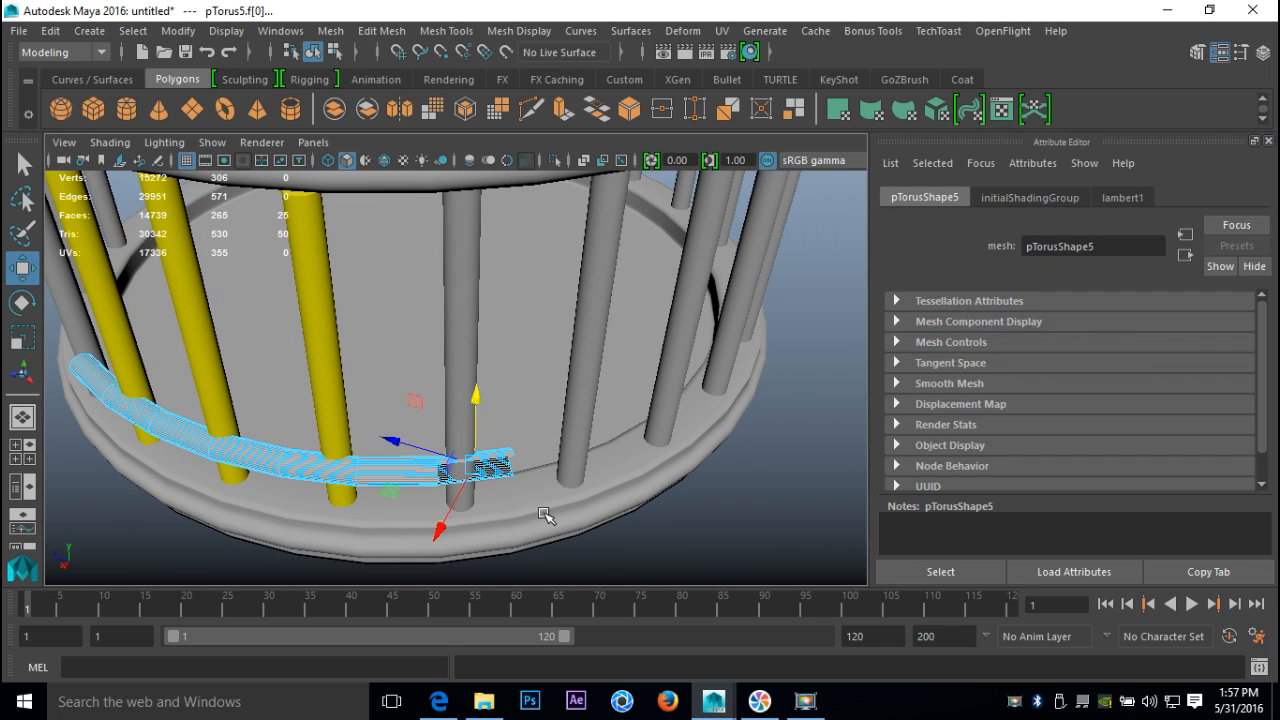
key(Delete)
alt+drag(244, 490, 397, 434)
alt+middle_drag(397, 434, 360, 460)
alt+drag(360, 460, 586, 529)
right_click(514, 476)
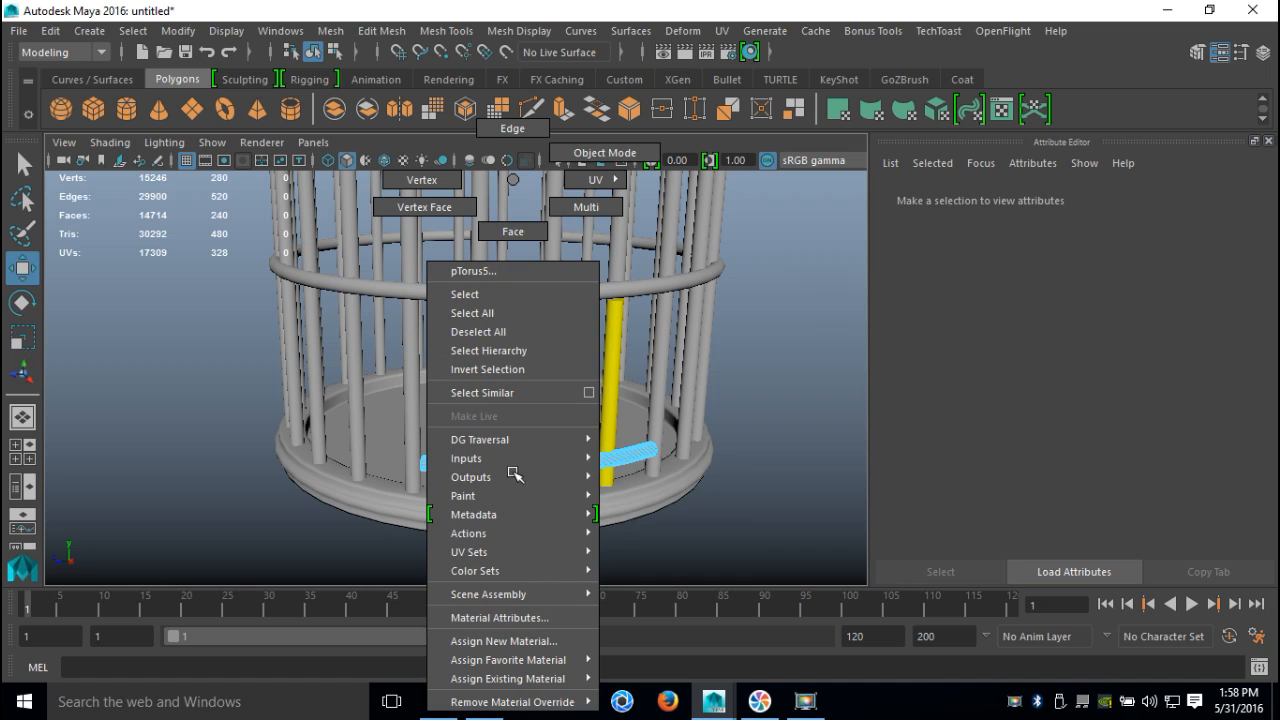
click(604, 152)
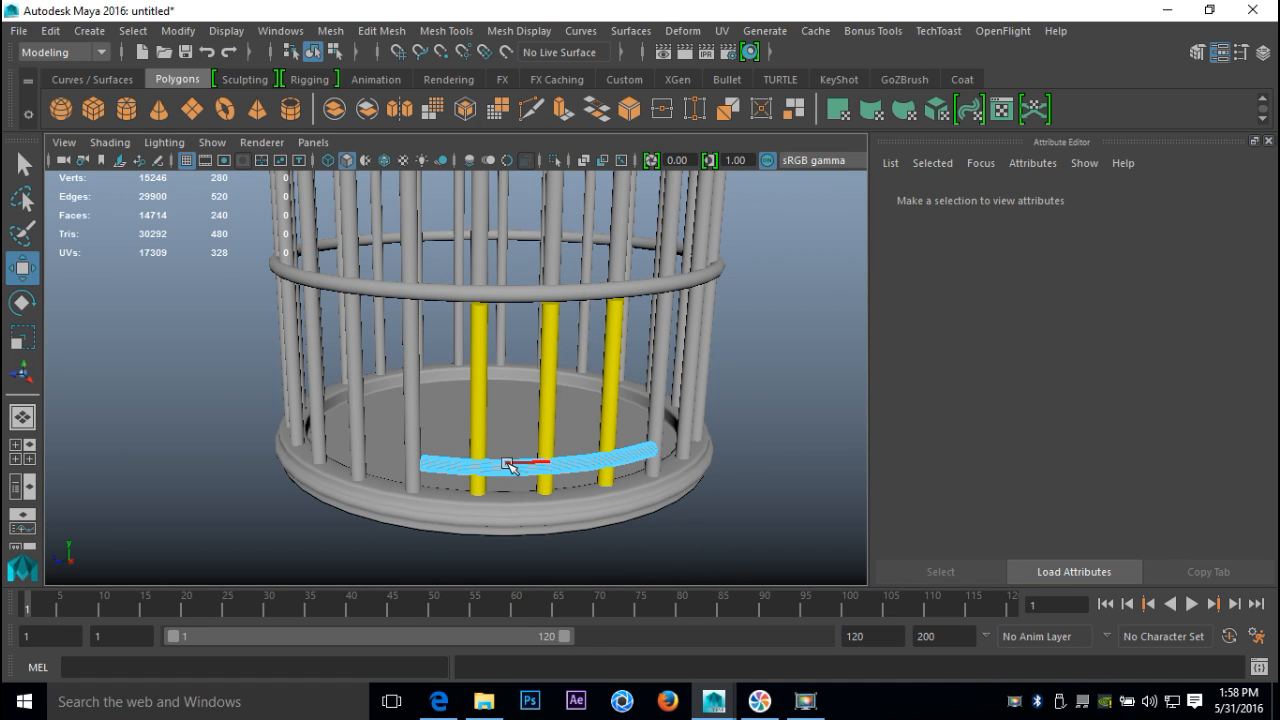
Return the ring arc to object mode, duplicate it, and raise the copy to just below the horizontal ring above the yellow bars
right_click(563, 457)
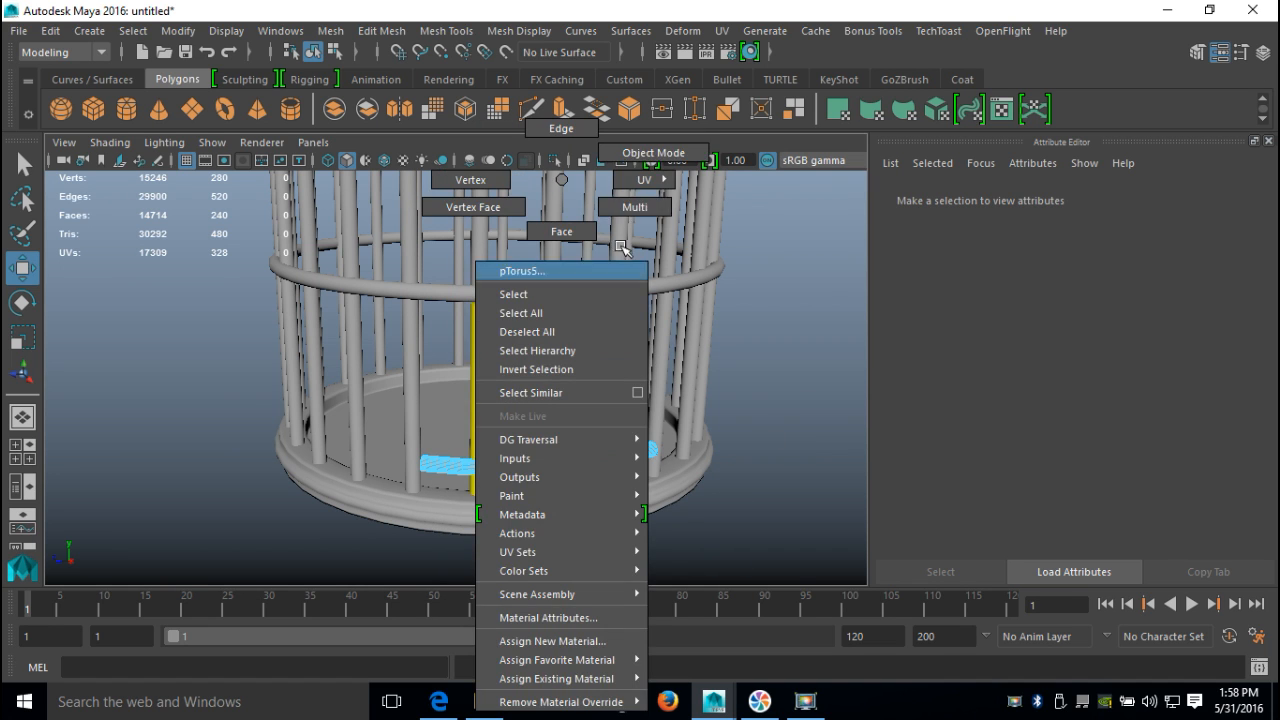
click(635, 153)
click(568, 292)
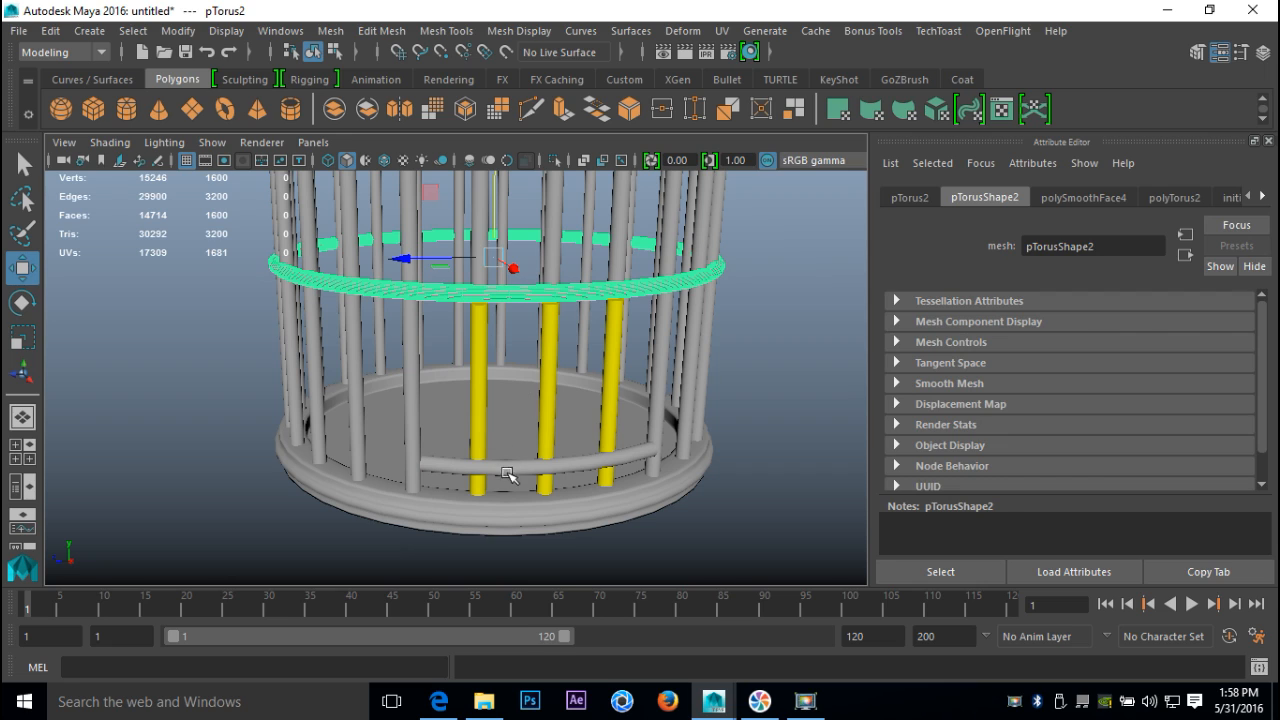
click(507, 472)
key(ctrl+d)
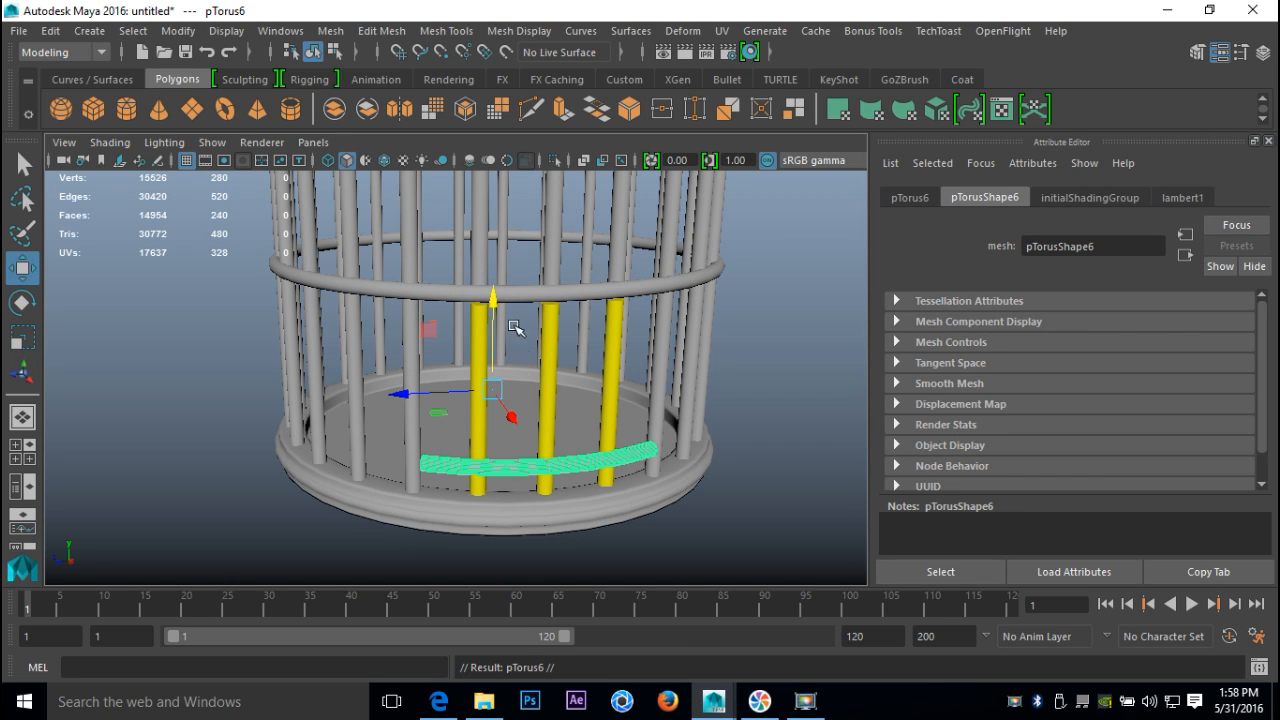
drag(495, 296, 492, 205)
alt+drag(609, 374, 638, 371)
Raise the lower ring arc slightly above the cage base
click(484, 421)
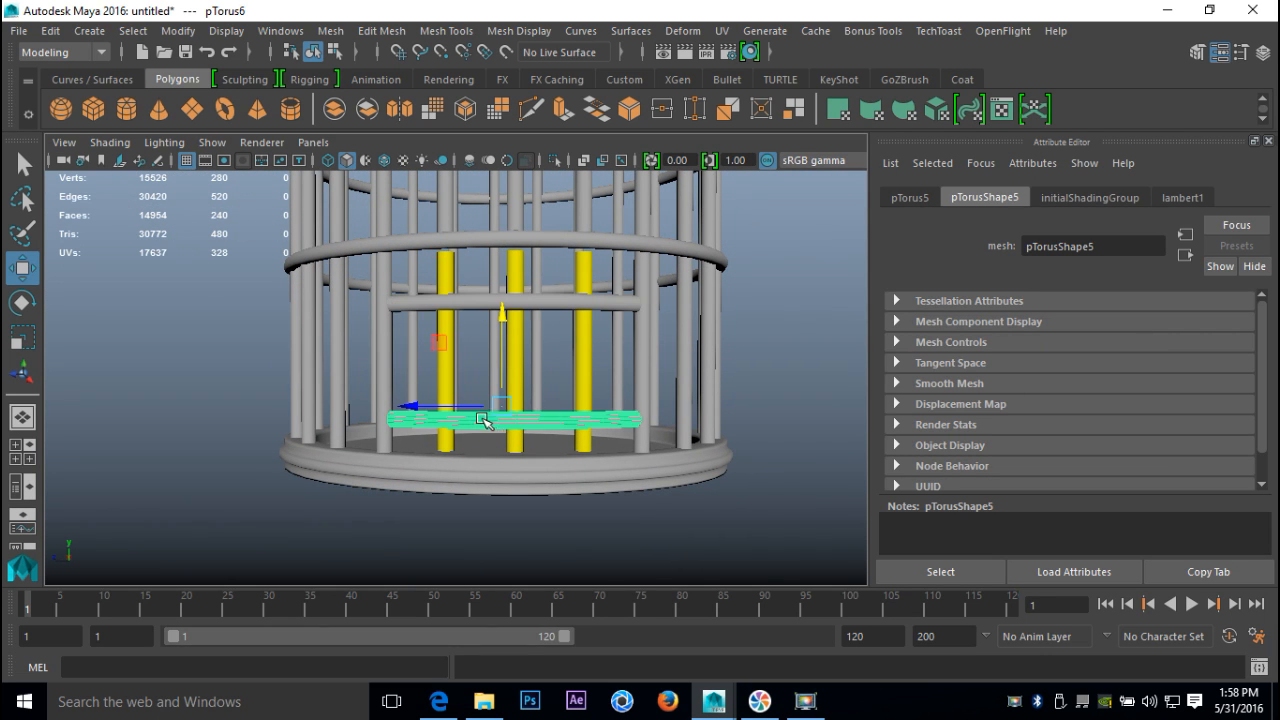
drag(502, 310, 507, 304)
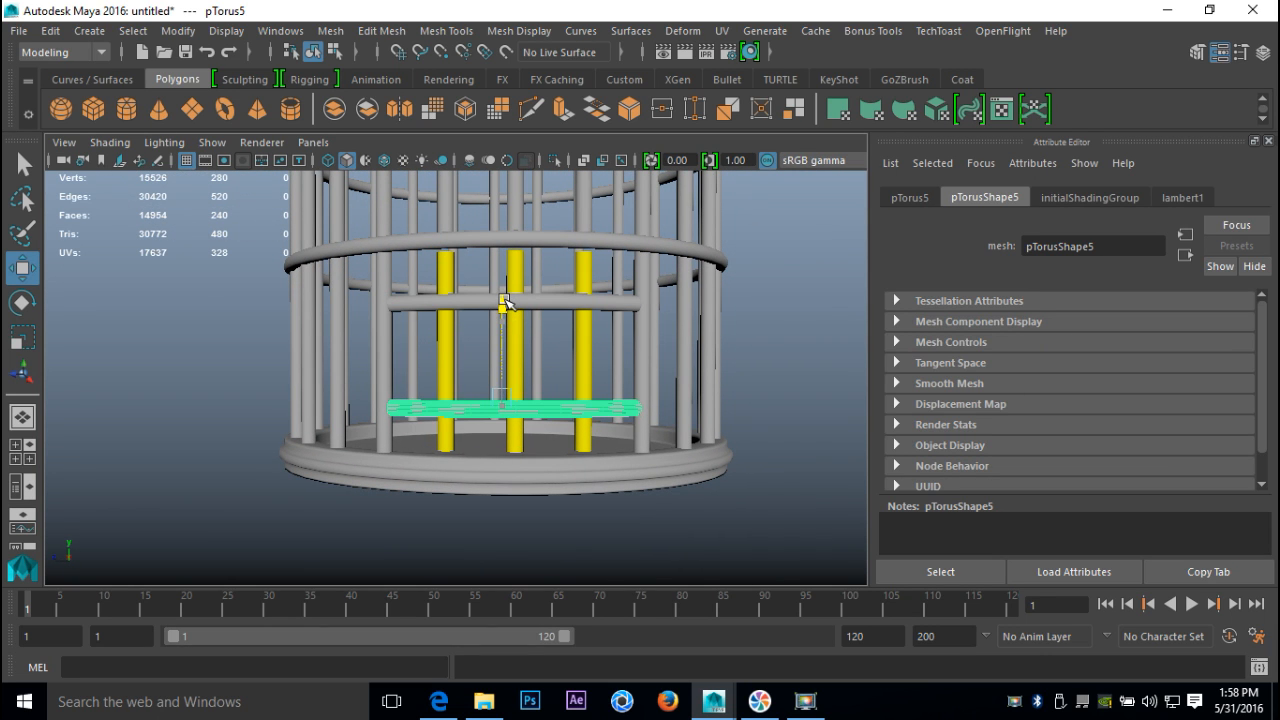
click(275, 518)
alt+drag(272, 478, 504, 520)
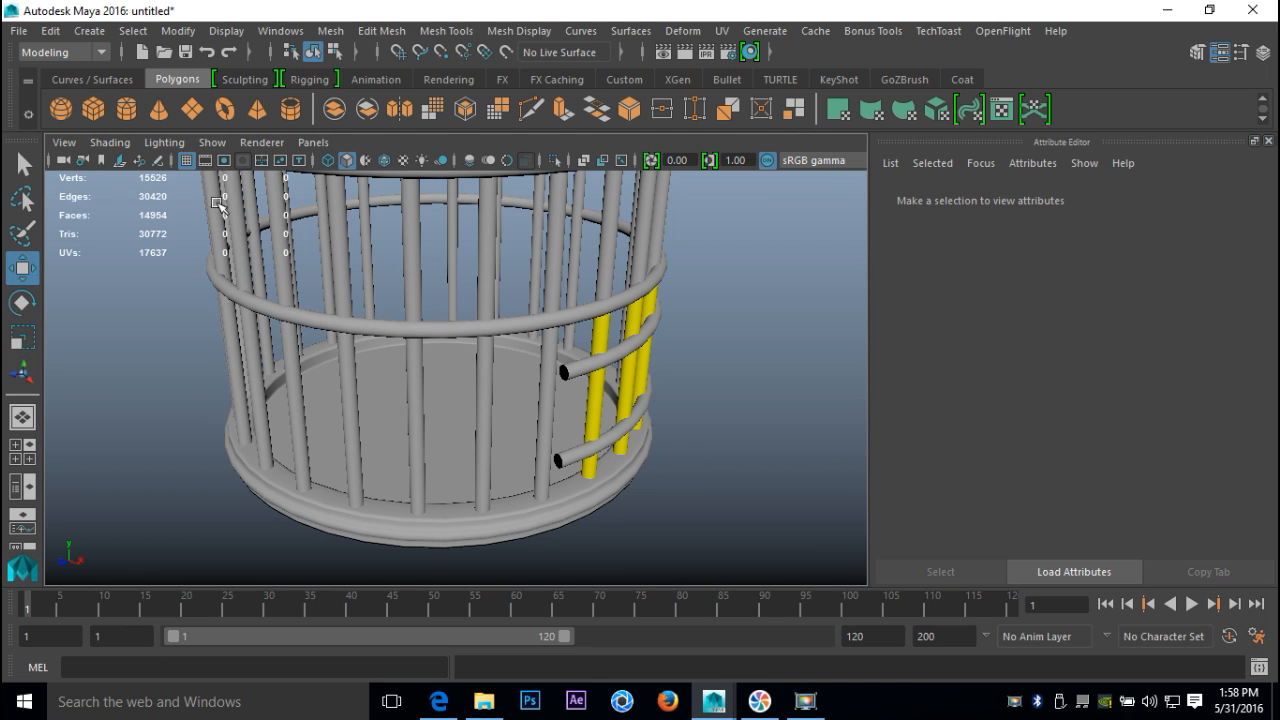
Create a polygon torus and move it down and out beside the lower part of the cage
click(226, 110)
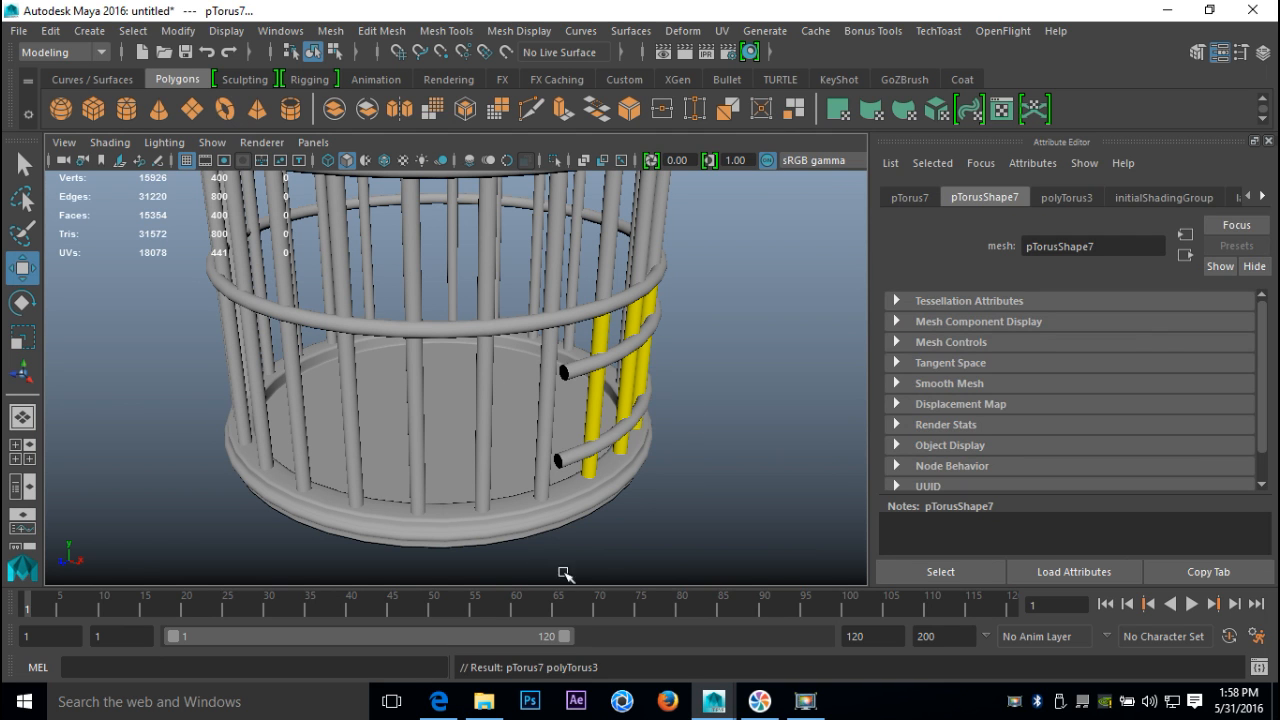
scroll(556, 508, down, 10)
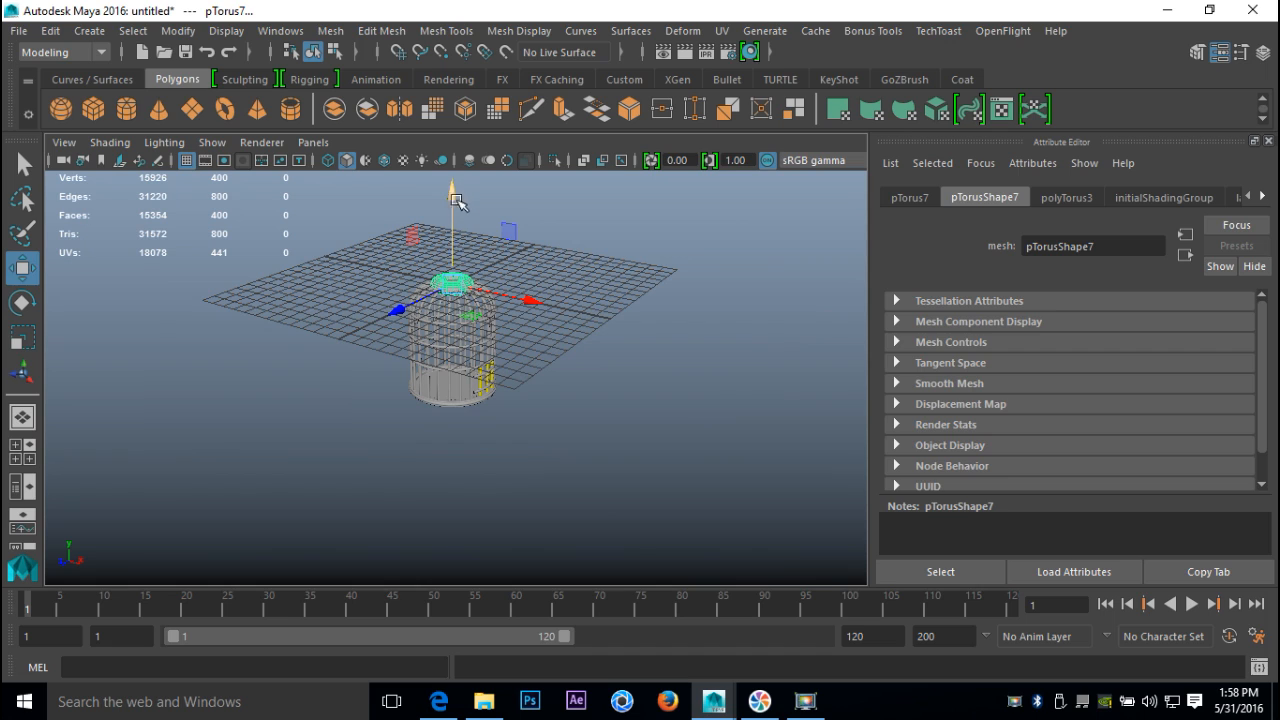
drag(451, 192, 451, 268)
drag(528, 371, 676, 461)
Try section radius values of 0.01, 0.1 and 0.04 on the new torus
click(1059, 200)
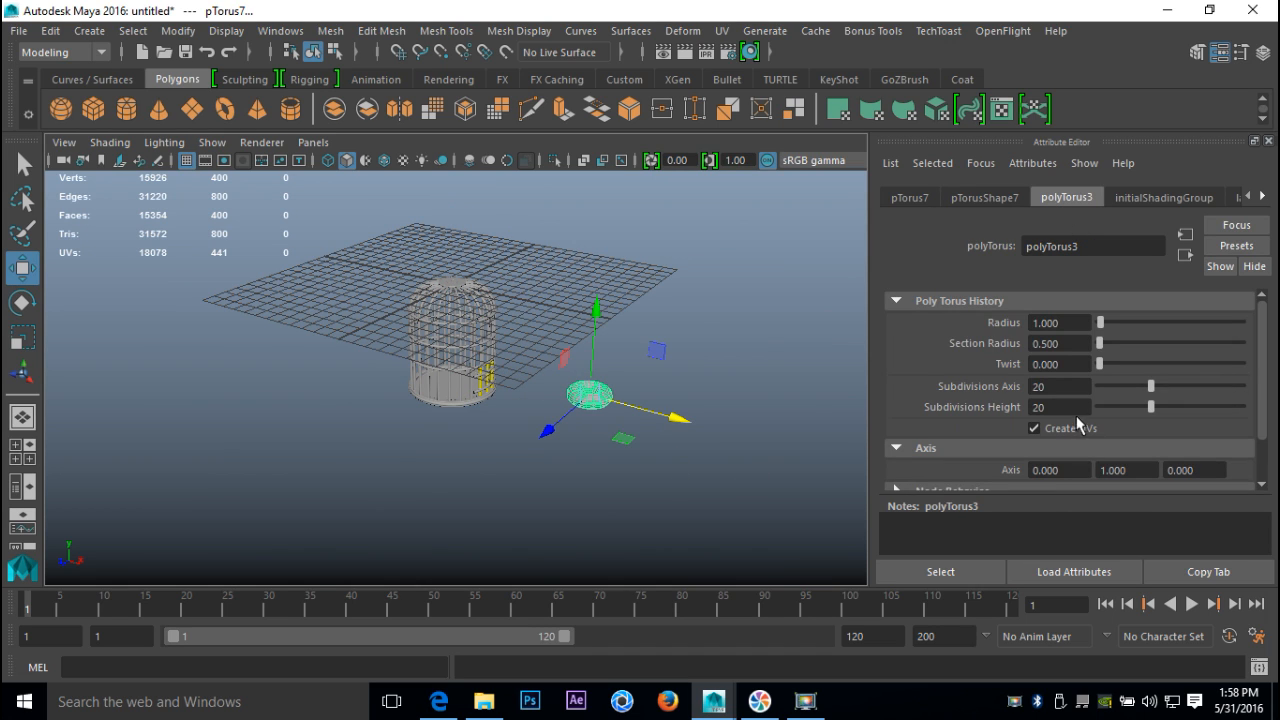
drag(1083, 345, 860, 344)
text(0.010)
key(Return)
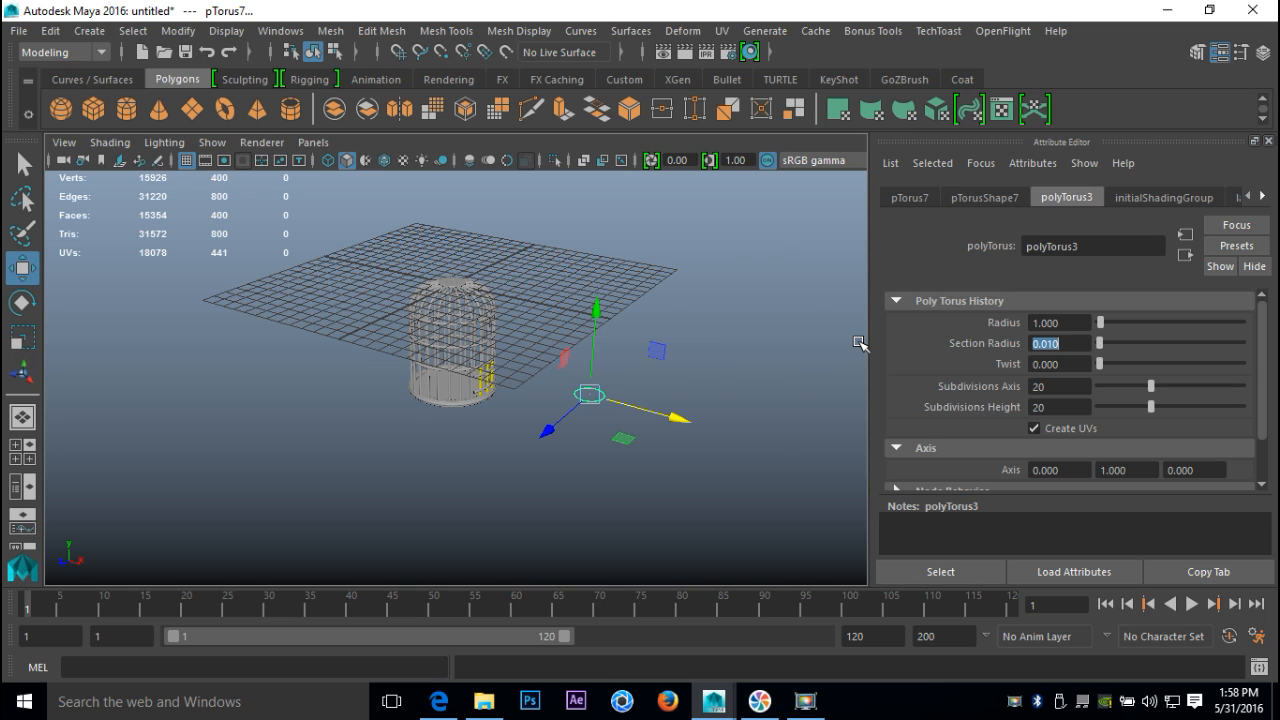
scroll(548, 394, up, 6)
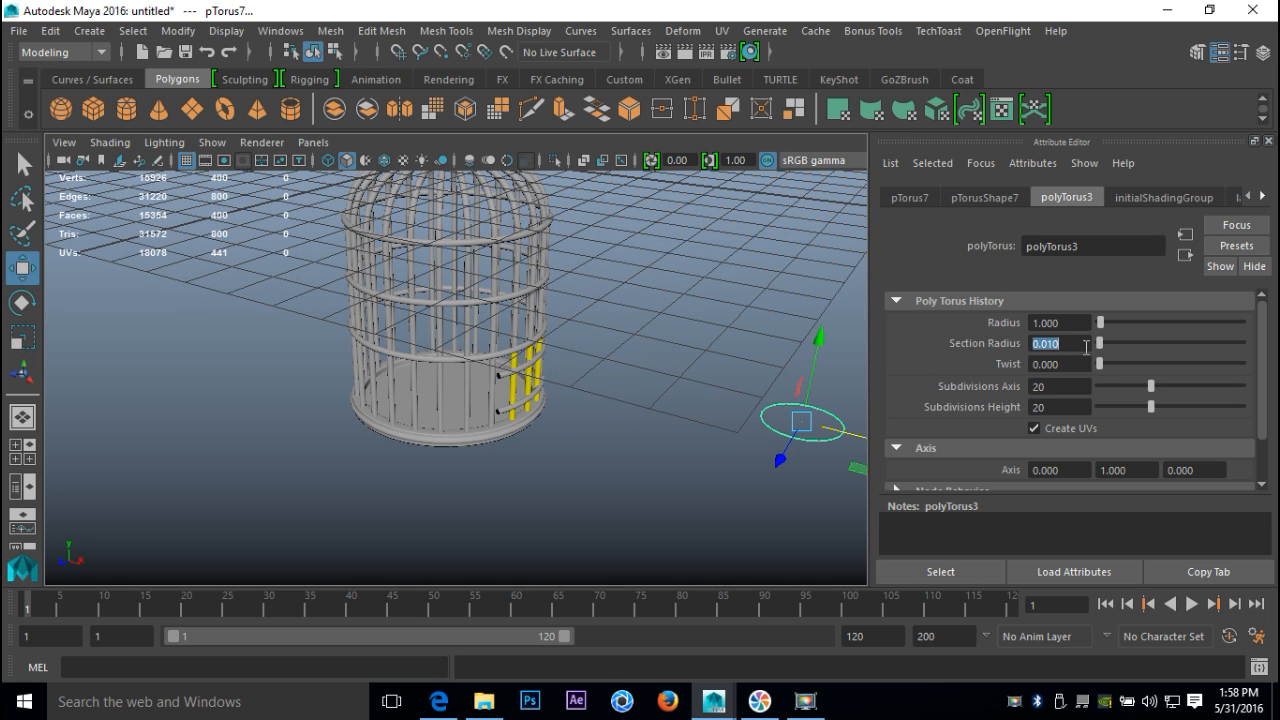
text(0.1)
key(Return)
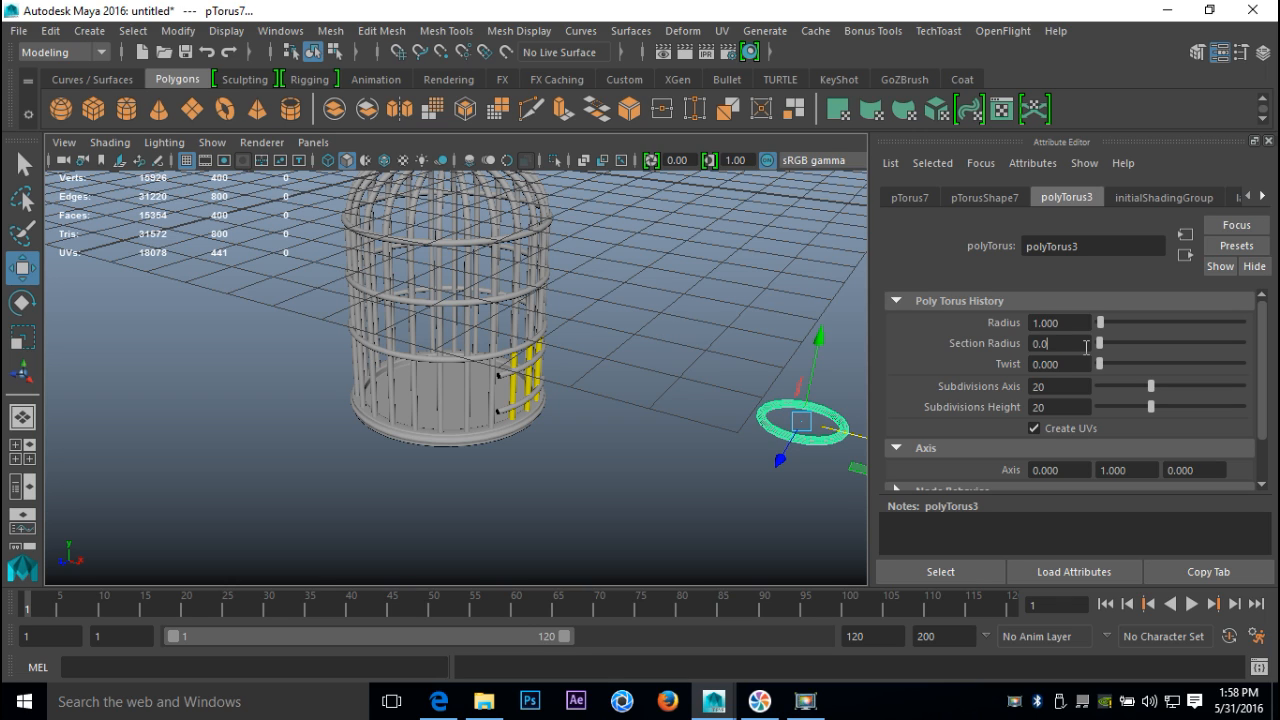
text(0.04)
key(Return)
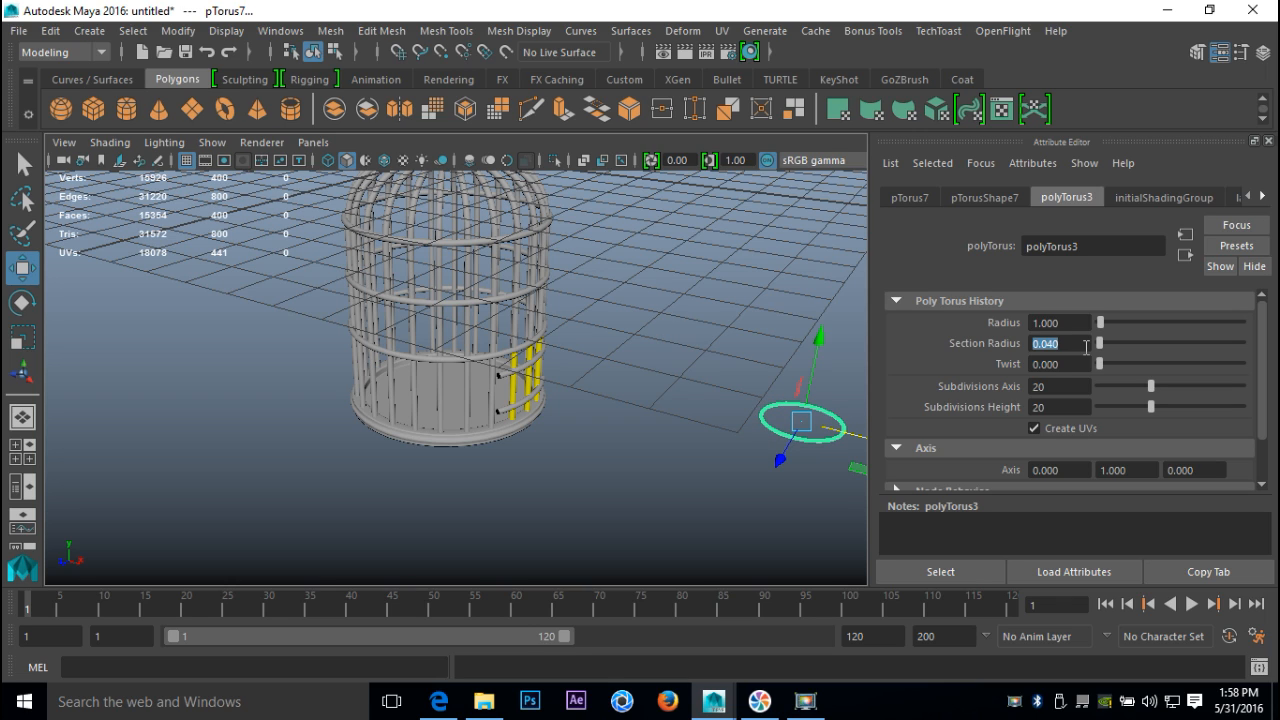
Move the torus in front of the yellow bars and scale it down uniformly to a small ring
click(773, 436)
click(808, 434)
drag(853, 430, 464, 415)
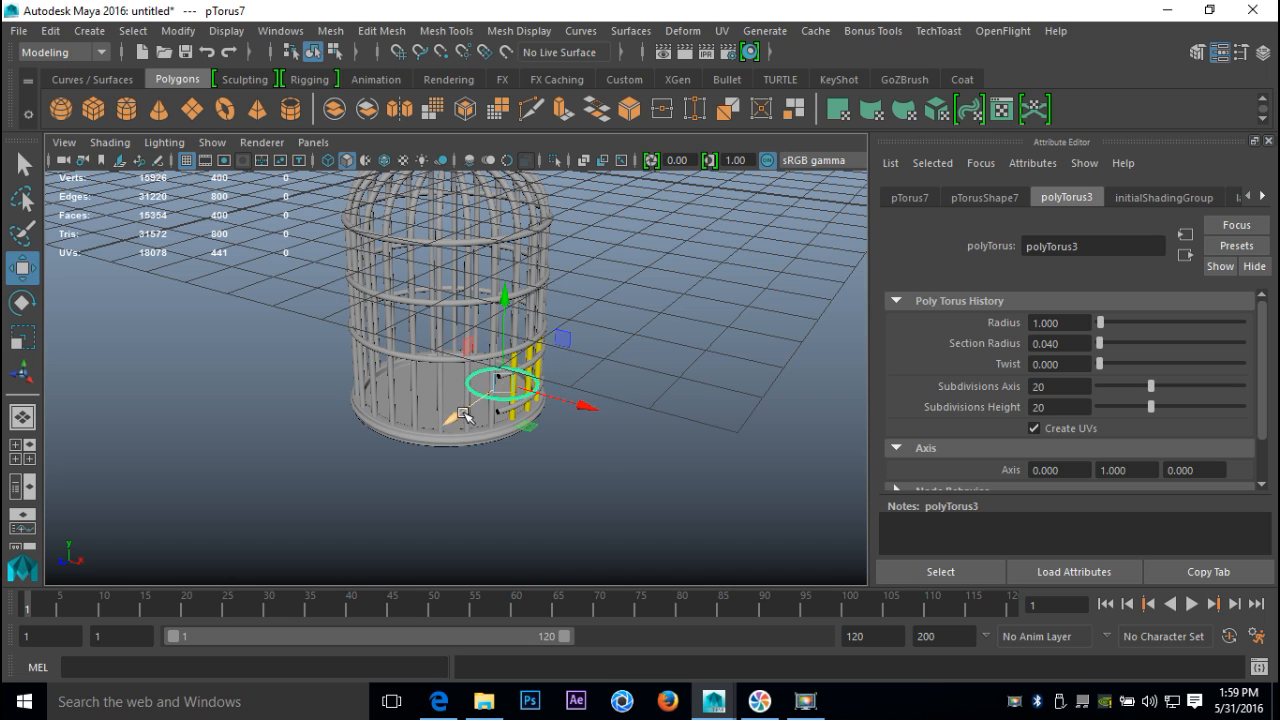
key(f)
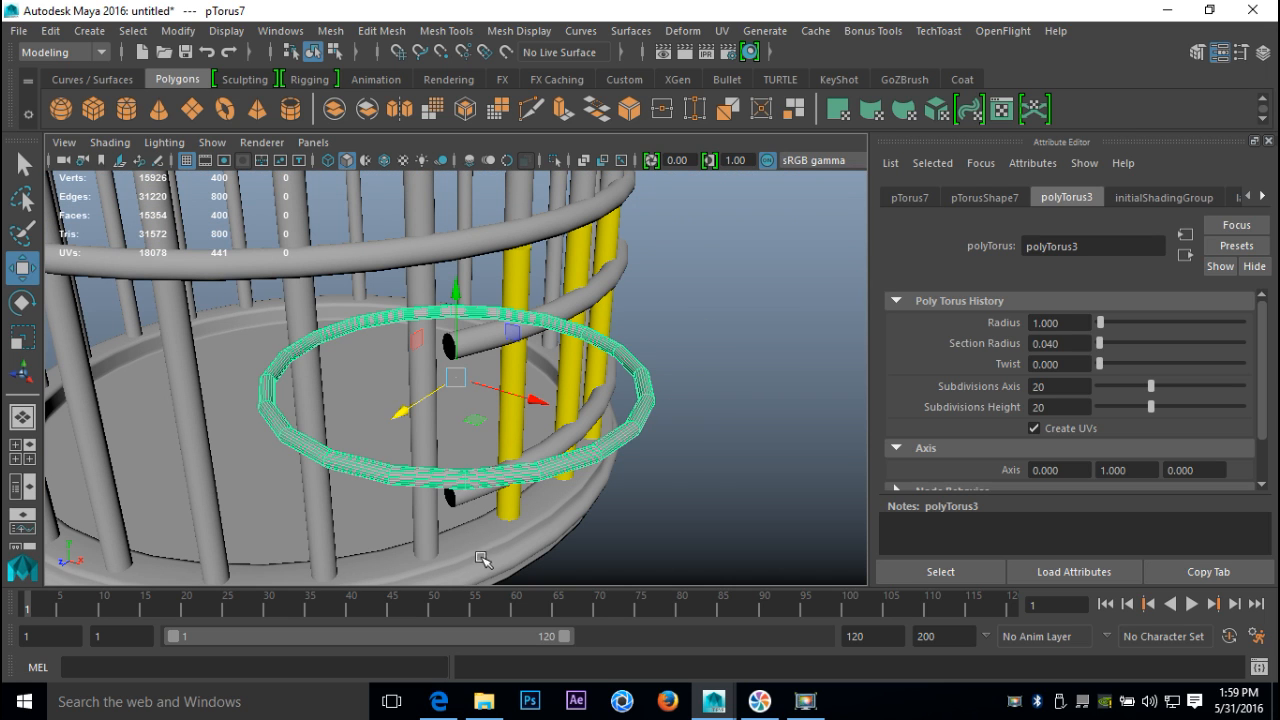
key(r)
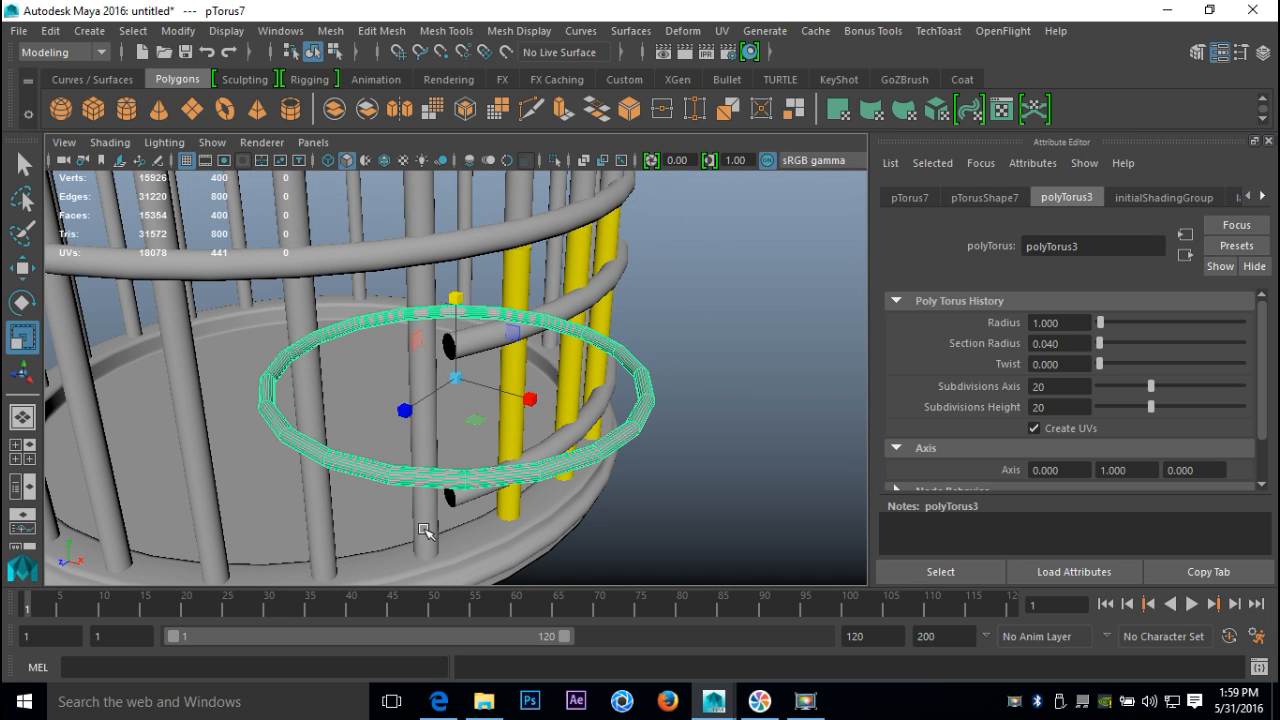
drag(452, 373, 234, 380)
alt+drag(318, 474, 422, 465)
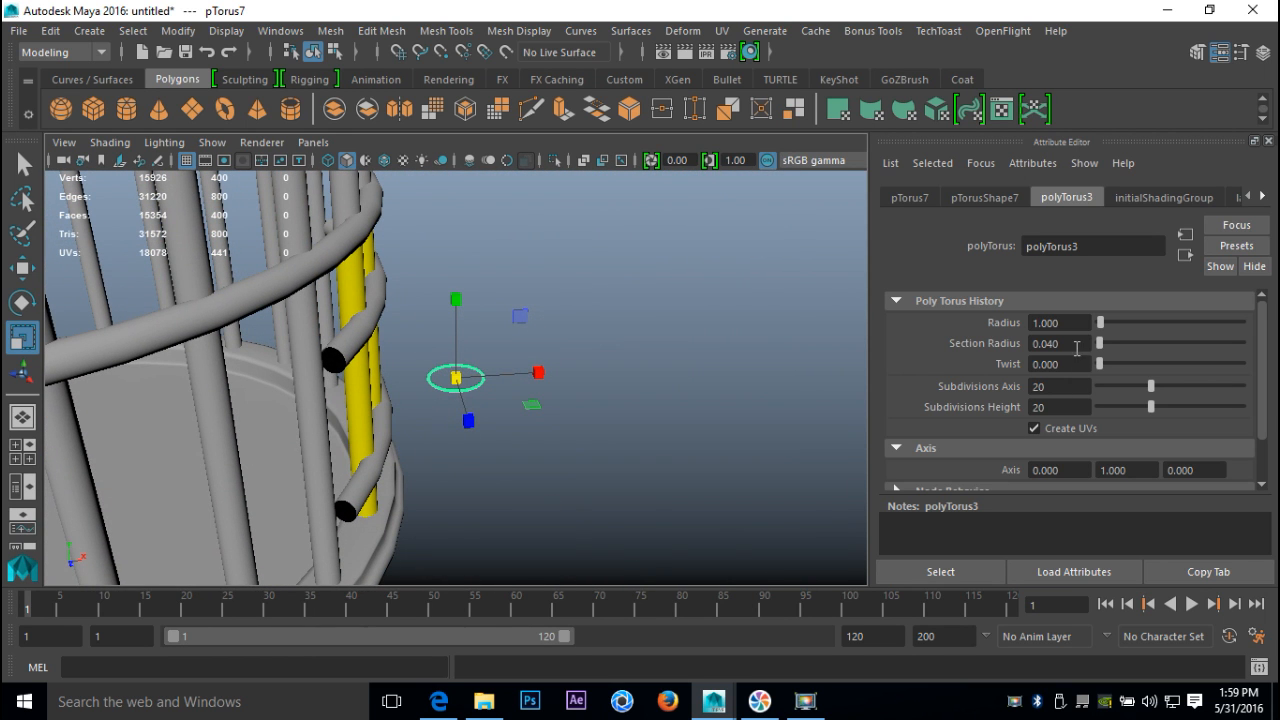
Set the small torus's section radius to 0.5 after trying 2 and 1
drag(1077, 345, 867, 322)
text(2)
key(Return)
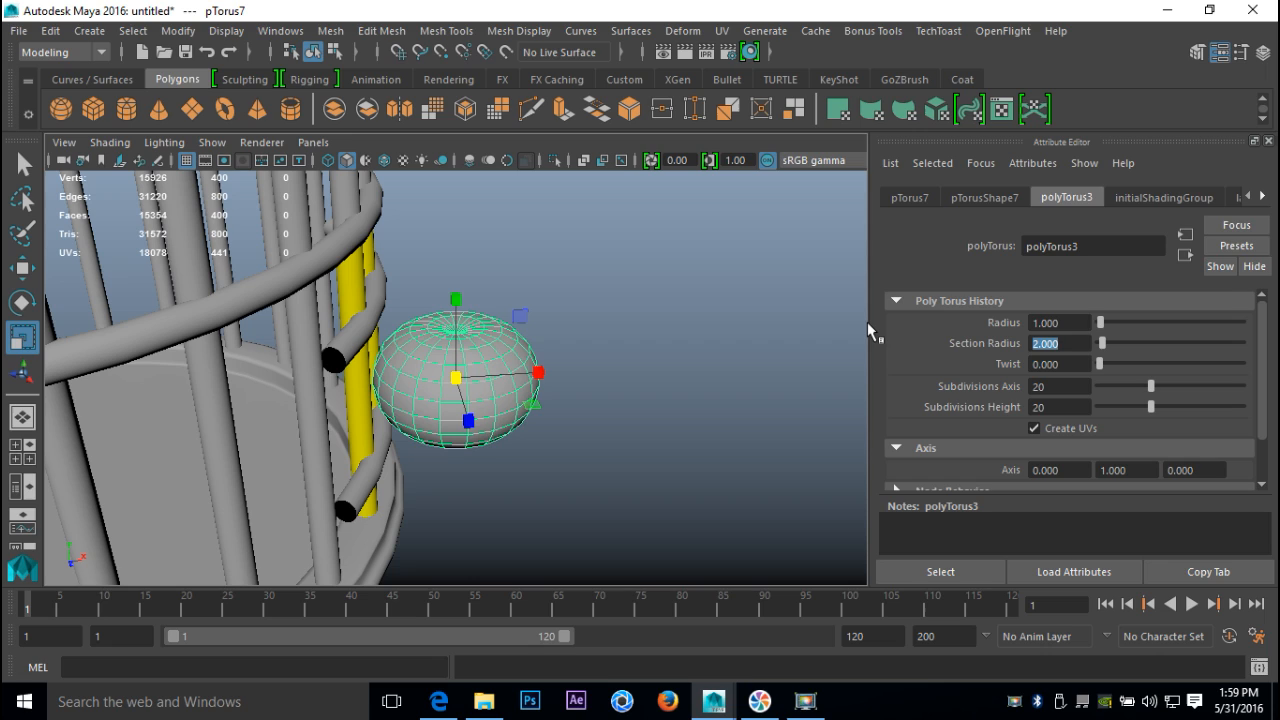
text(1)
key(Return)
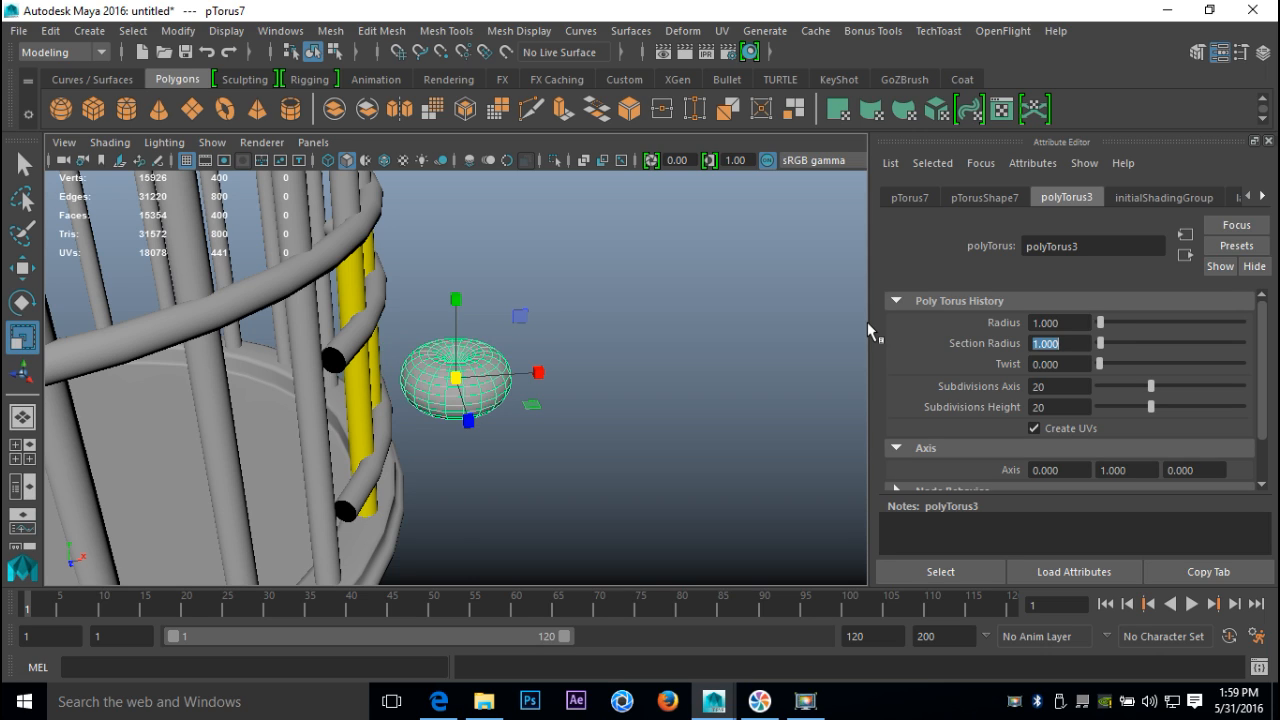
text(.5)
key(Return)
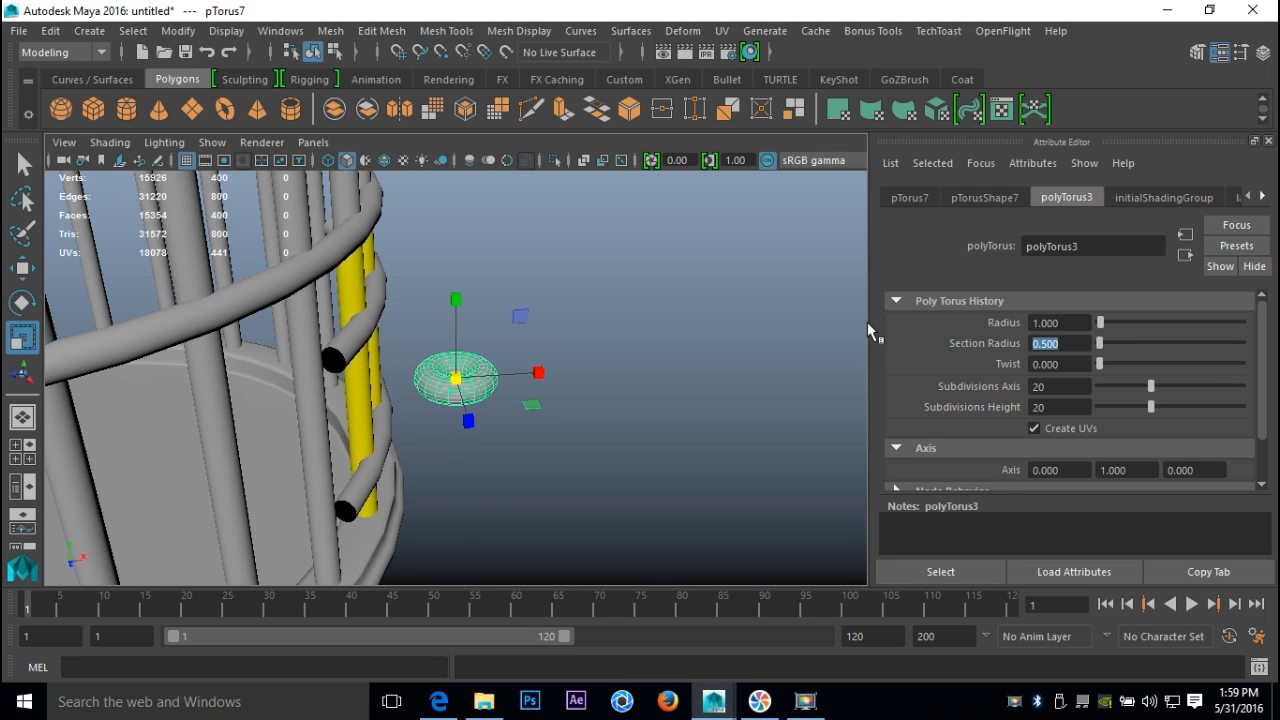
Move the small torus along the X axis toward the cage bars near the open ends of the arcs
click(743, 443)
click(443, 391)
key(w)
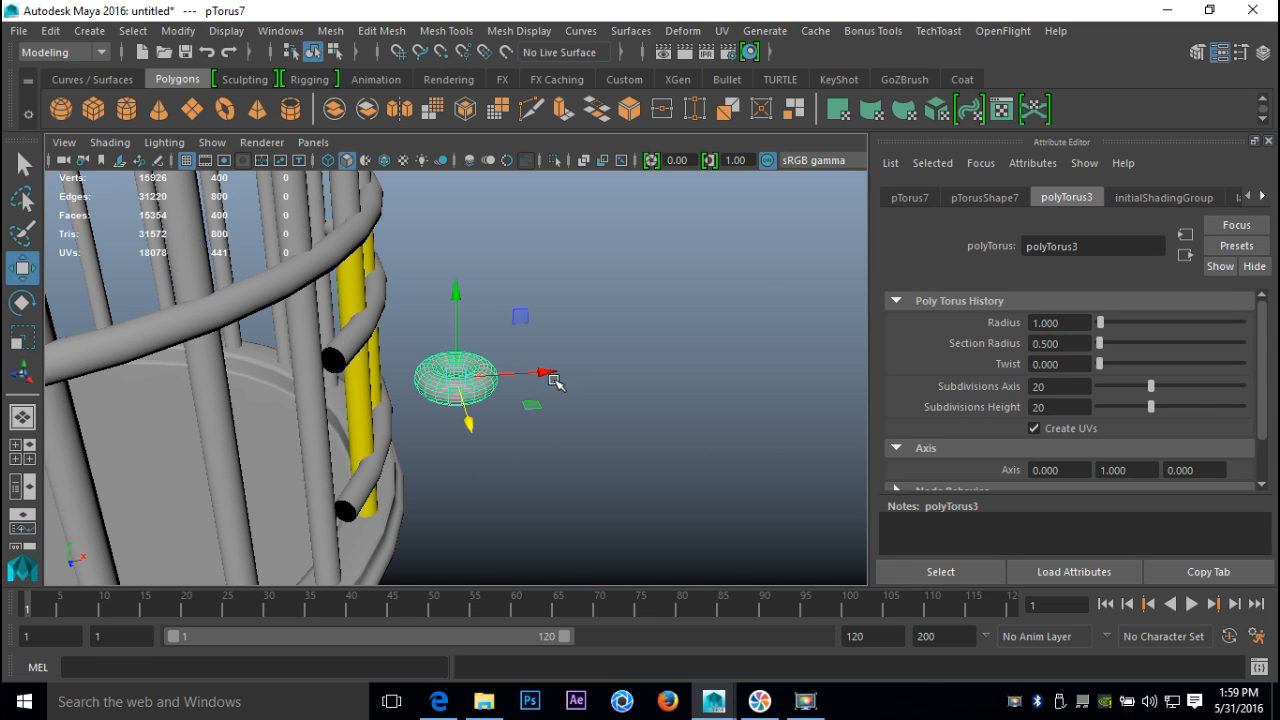
drag(545, 372, 403, 404)
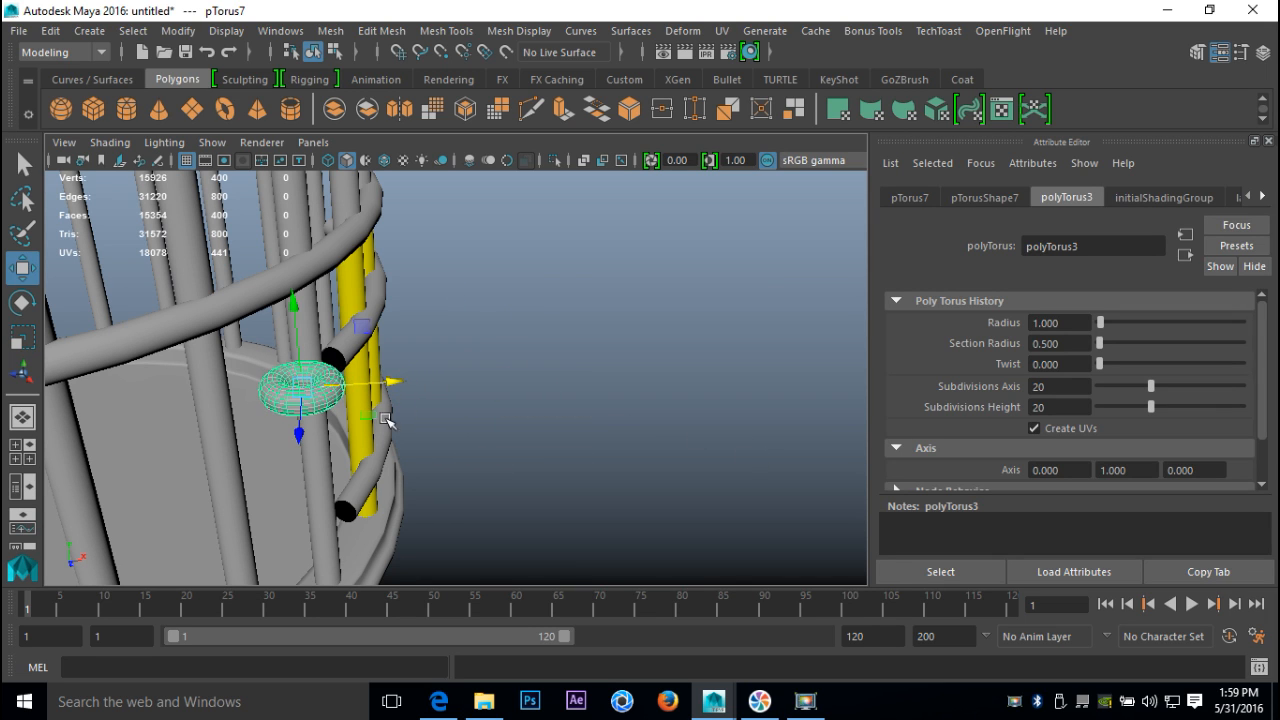
Try centering the torus in the top view around the cage bar one place outside the bar flanking the yellow section
click(23, 451)
key(space)
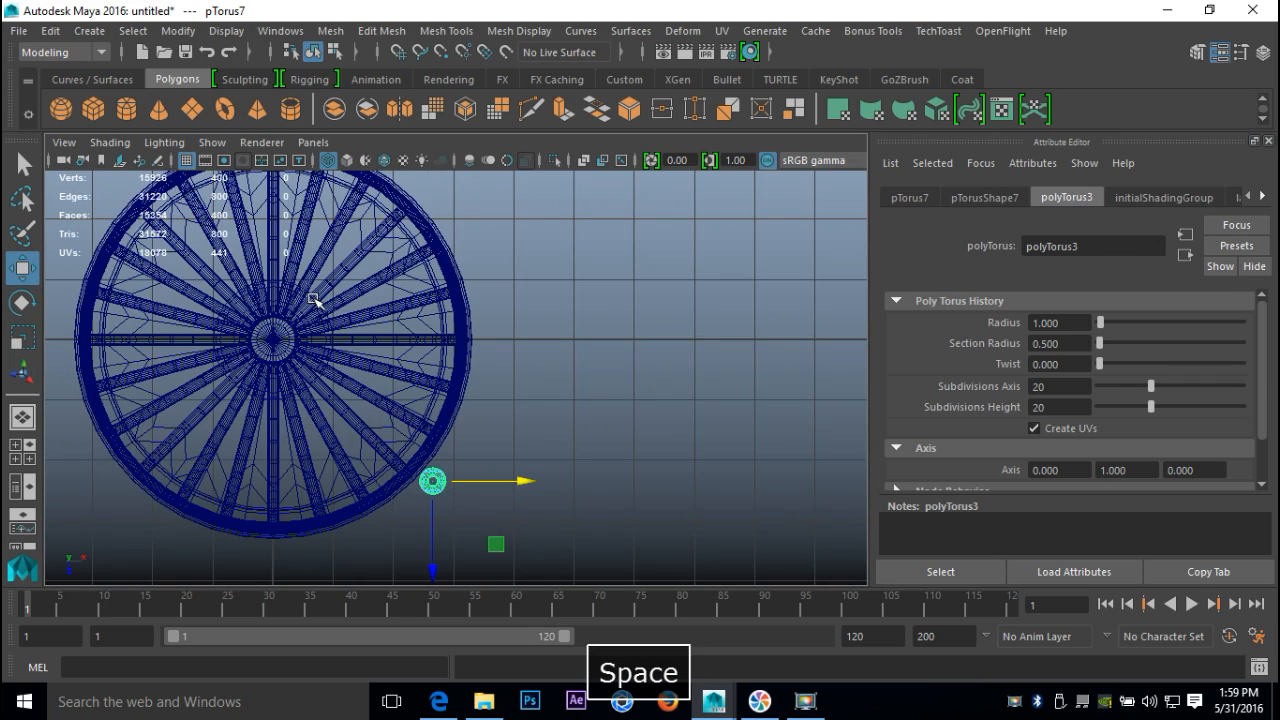
key(f)
scroll(346, 312, down, 5)
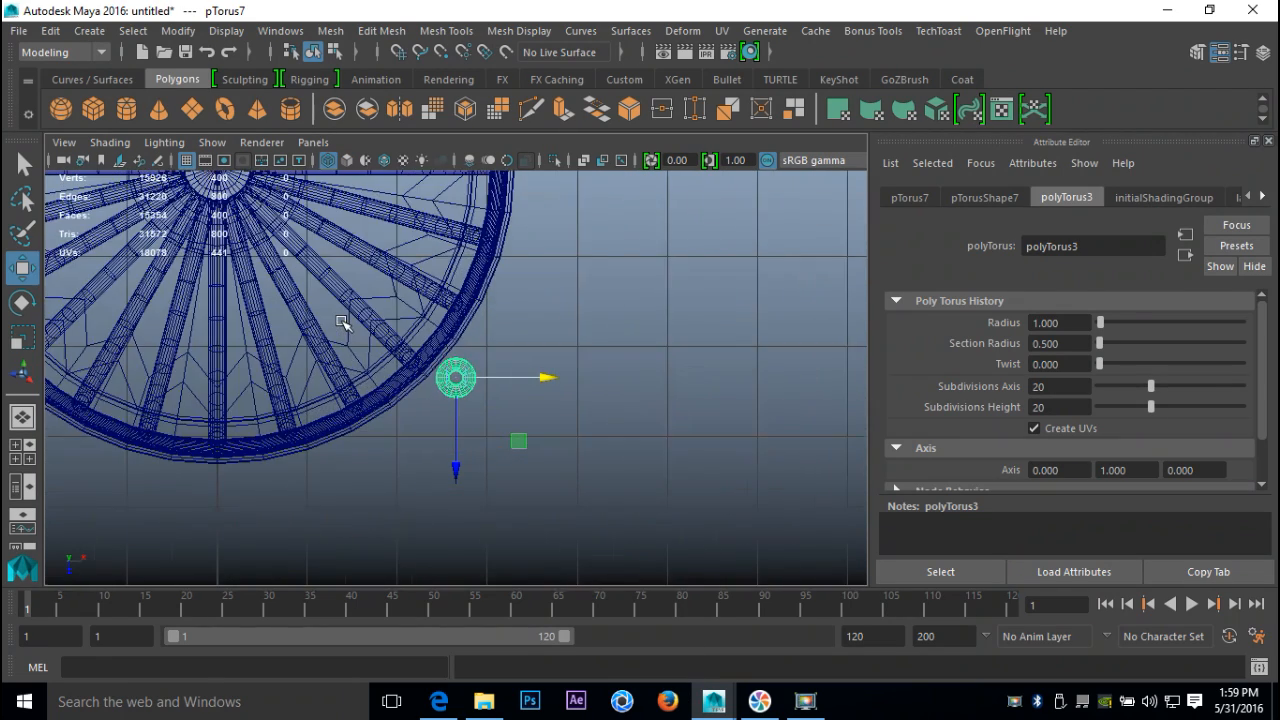
scroll(341, 322, up, 3)
drag(456, 377, 378, 346)
key(f)
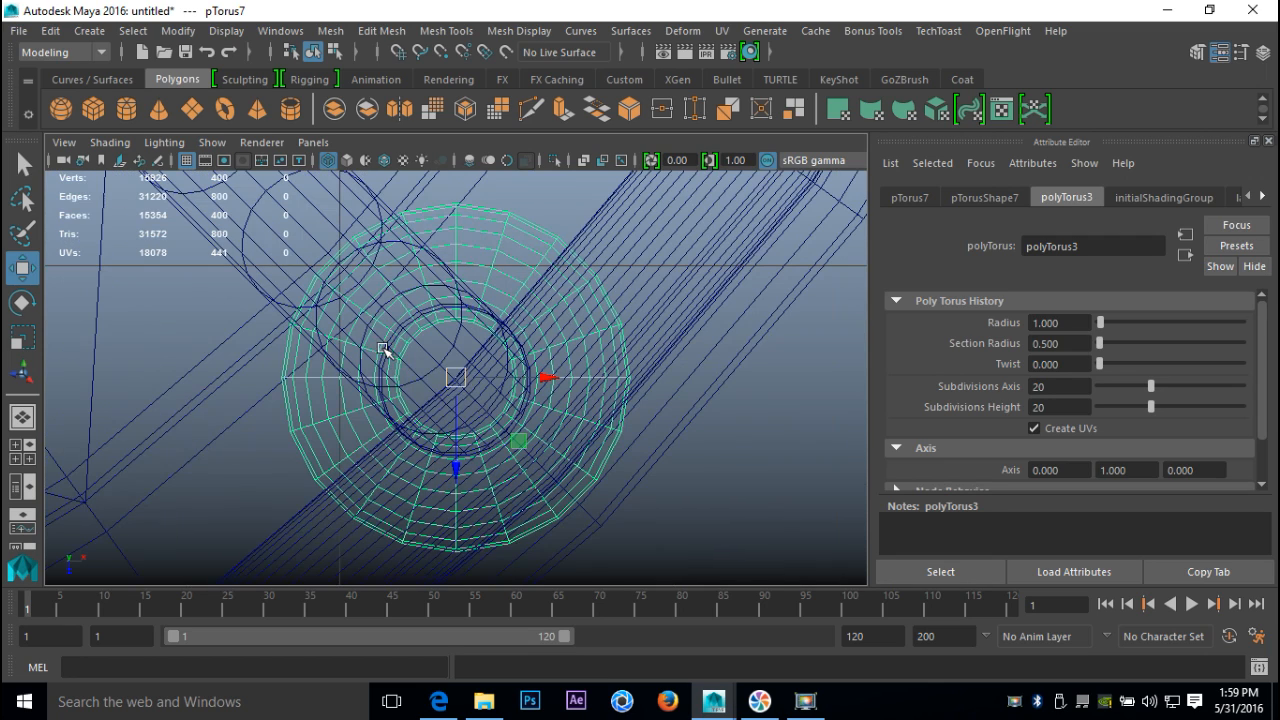
mouse_move(455, 381)
mouse_down()
mouse_move(449, 371)
mouse_move(455, 380)
mouse_up()
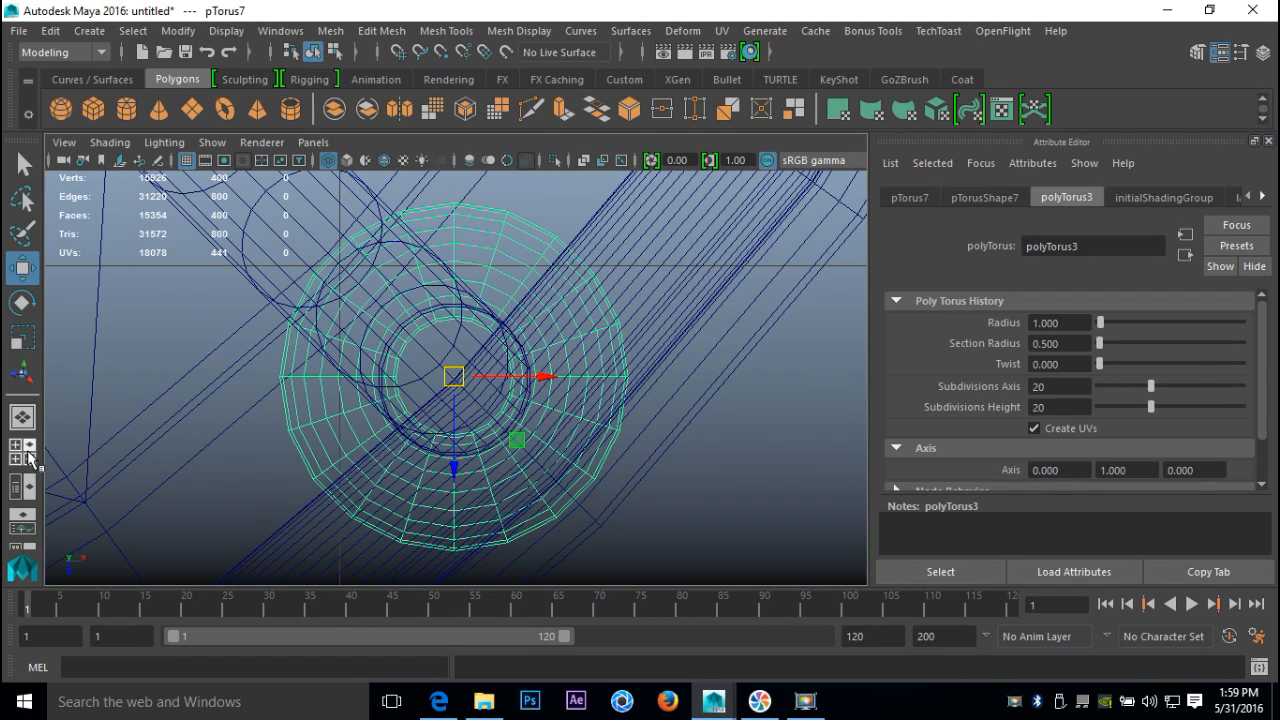
key(space)
key(space)
alt+drag(463, 349, 413, 438)
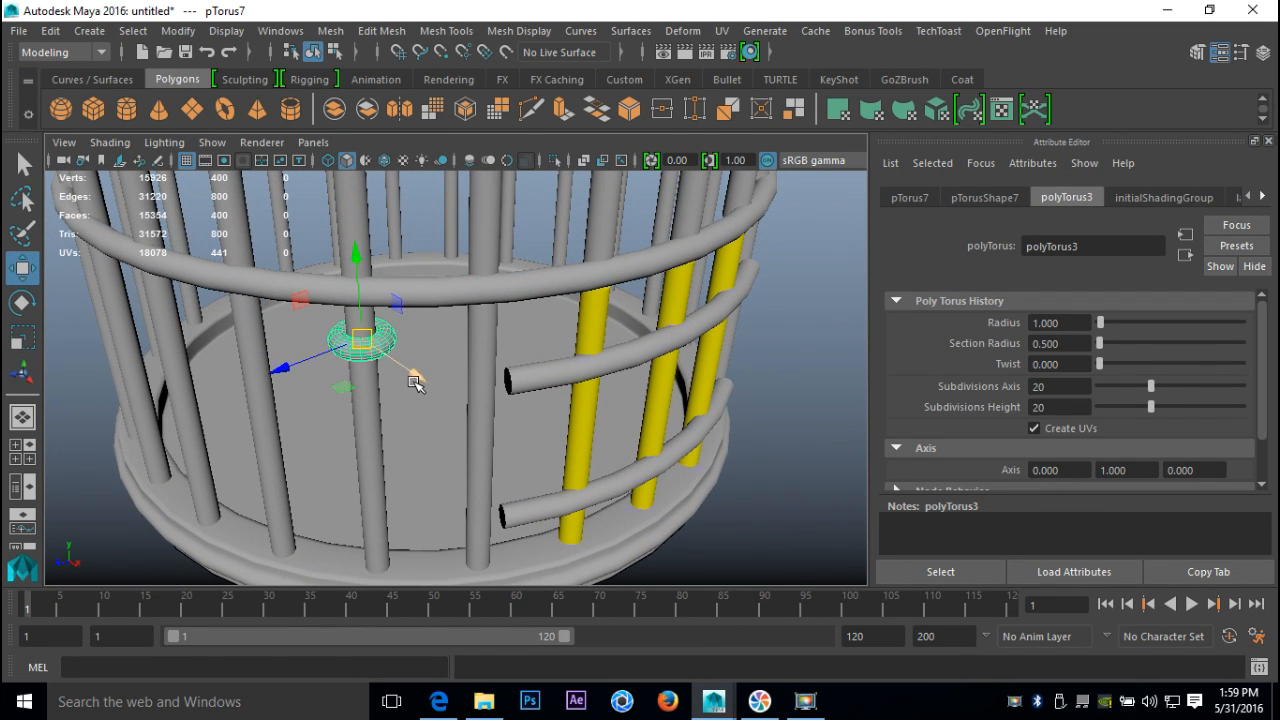
Move the torus to the cage bar flanking the yellow section and center it around that bar in the top view
drag(415, 383, 520, 445)
click(22, 451)
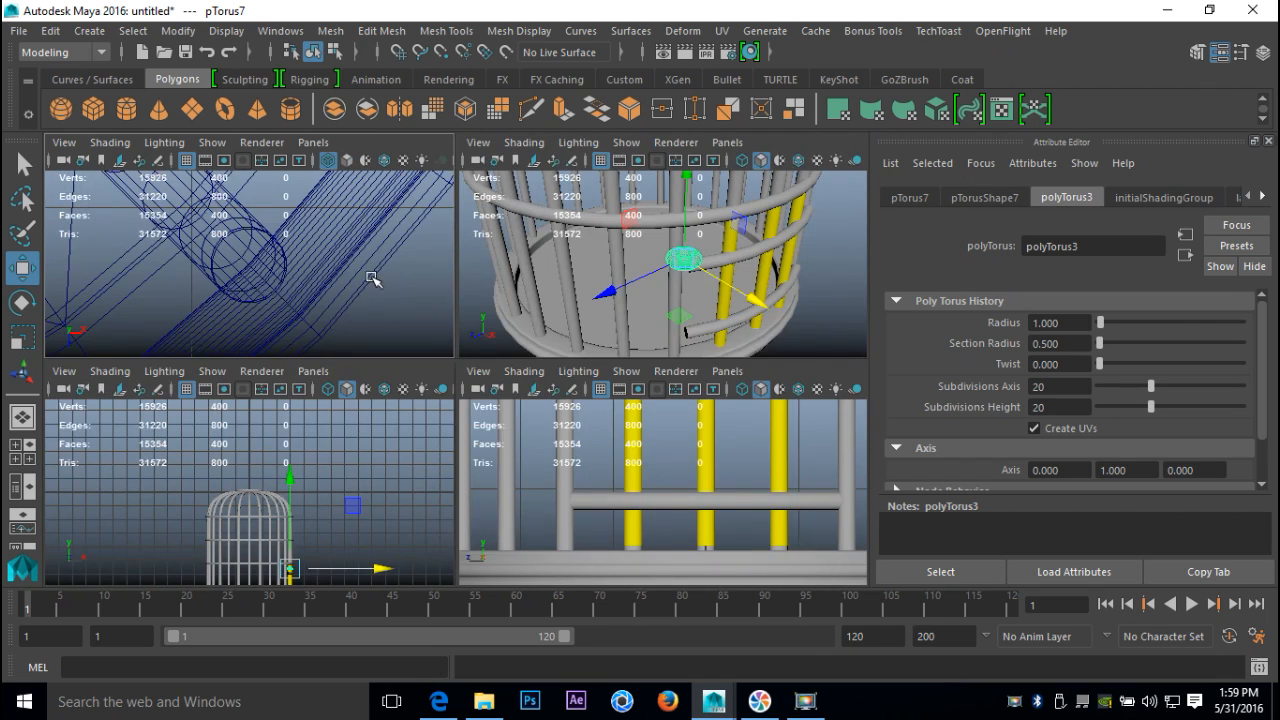
key(space)
key(f)
scroll(457, 380, down, 10)
scroll(460, 391, up, 8)
drag(460, 379, 318, 307)
click(22, 451)
key(space)
Lower the torus along its bar to the height of the upper arc's open end
alt+drag(403, 429, 463, 414)
alt+middle_drag(463, 414, 569, 383)
mouse_move(510, 381)
alt+mouse_down()
mouse_move(460, 379)
mouse_move(490, 368)
alt+mouse_up()
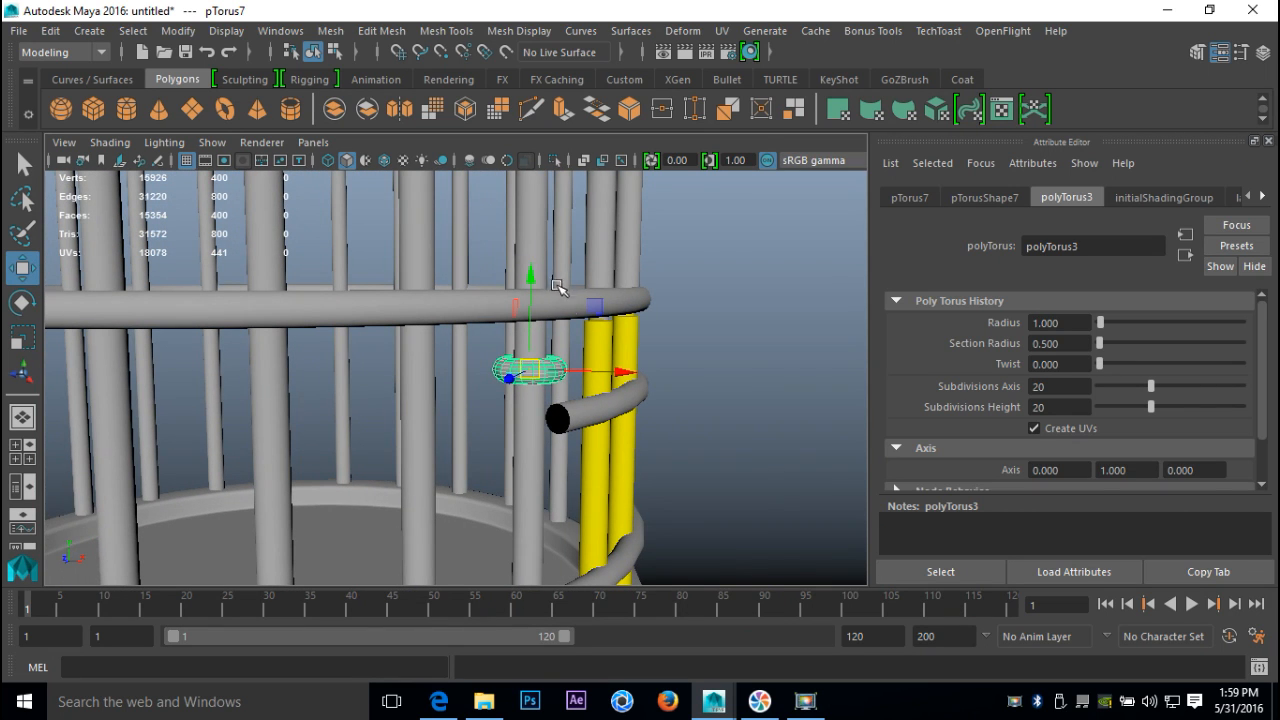
drag(533, 285, 549, 333)
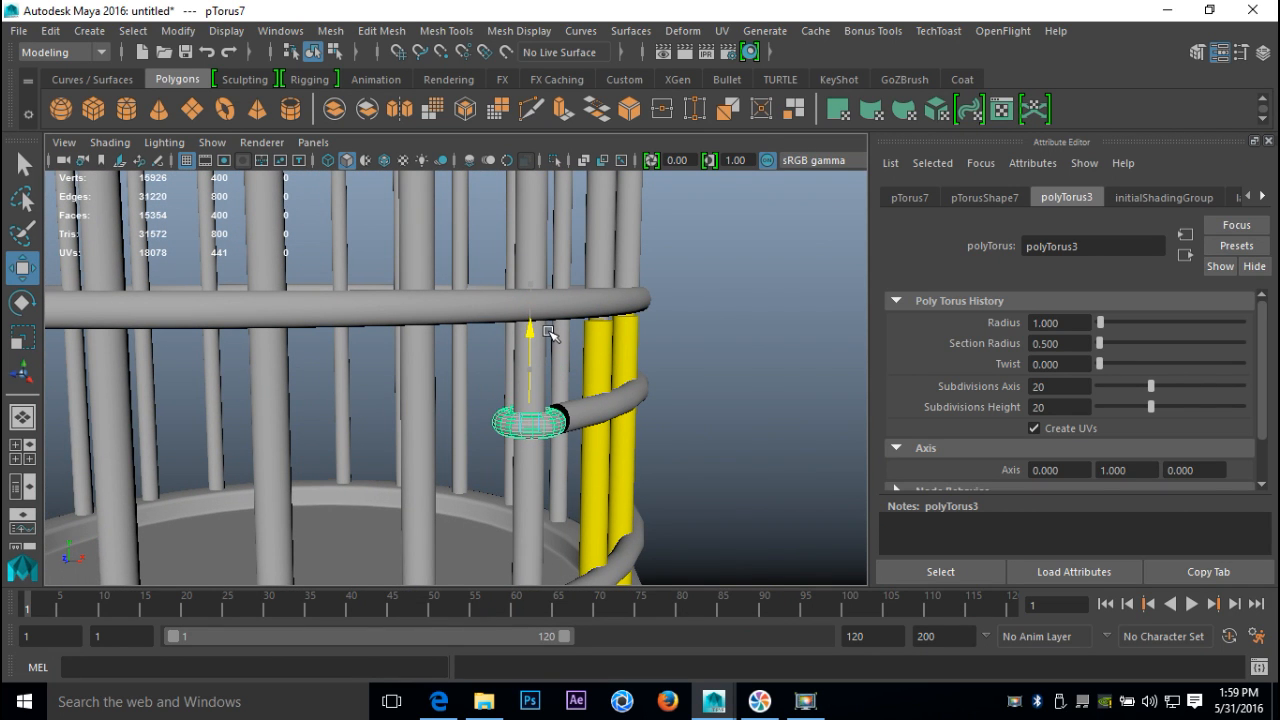
scroll(550, 340, up, 4)
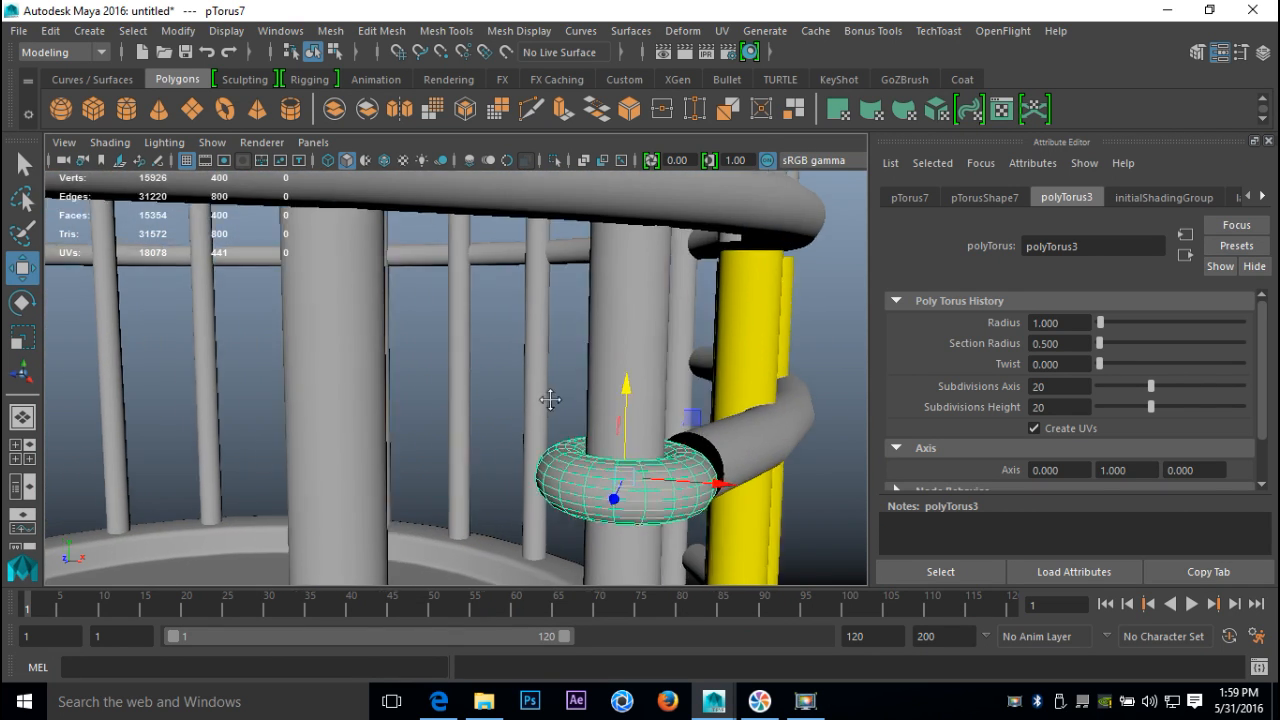
Enlarge the torus slightly so it covers the upper arc's open end, and fine-tune its height to match the arc
alt+drag(555, 372, 262, 406)
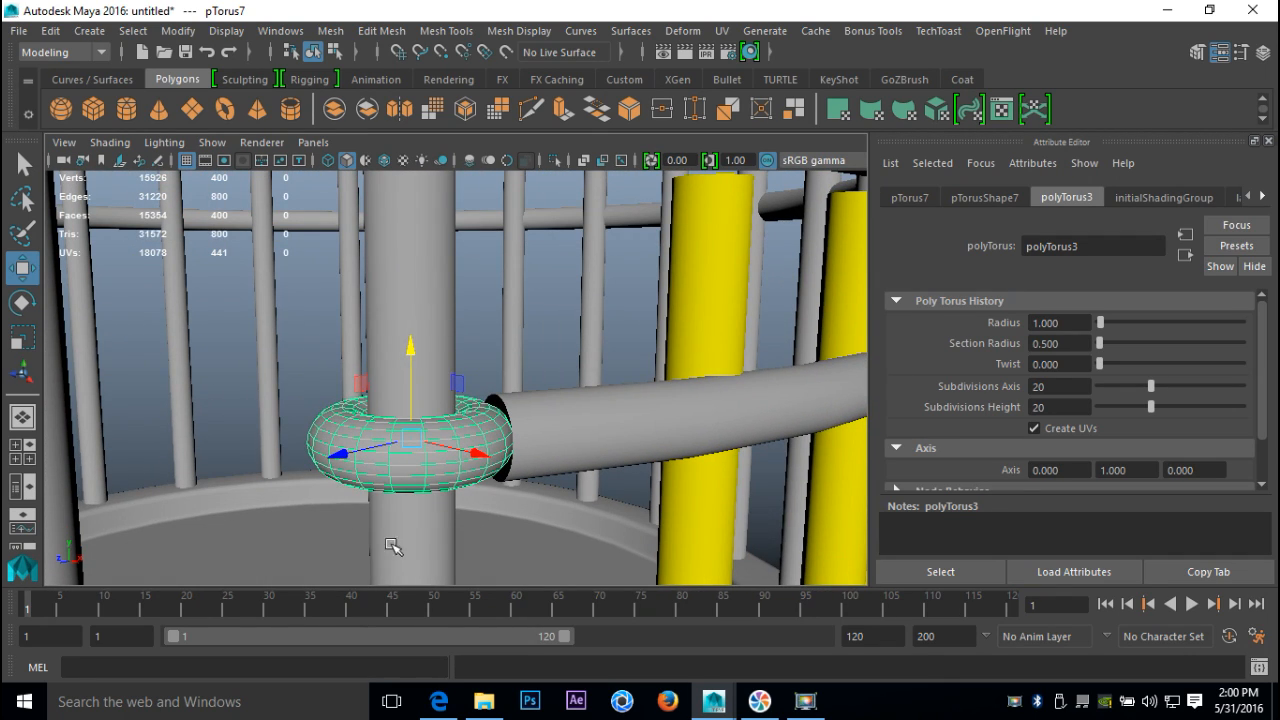
key(r)
drag(413, 438, 465, 460)
alt+drag(584, 462, 547, 449)
key(w)
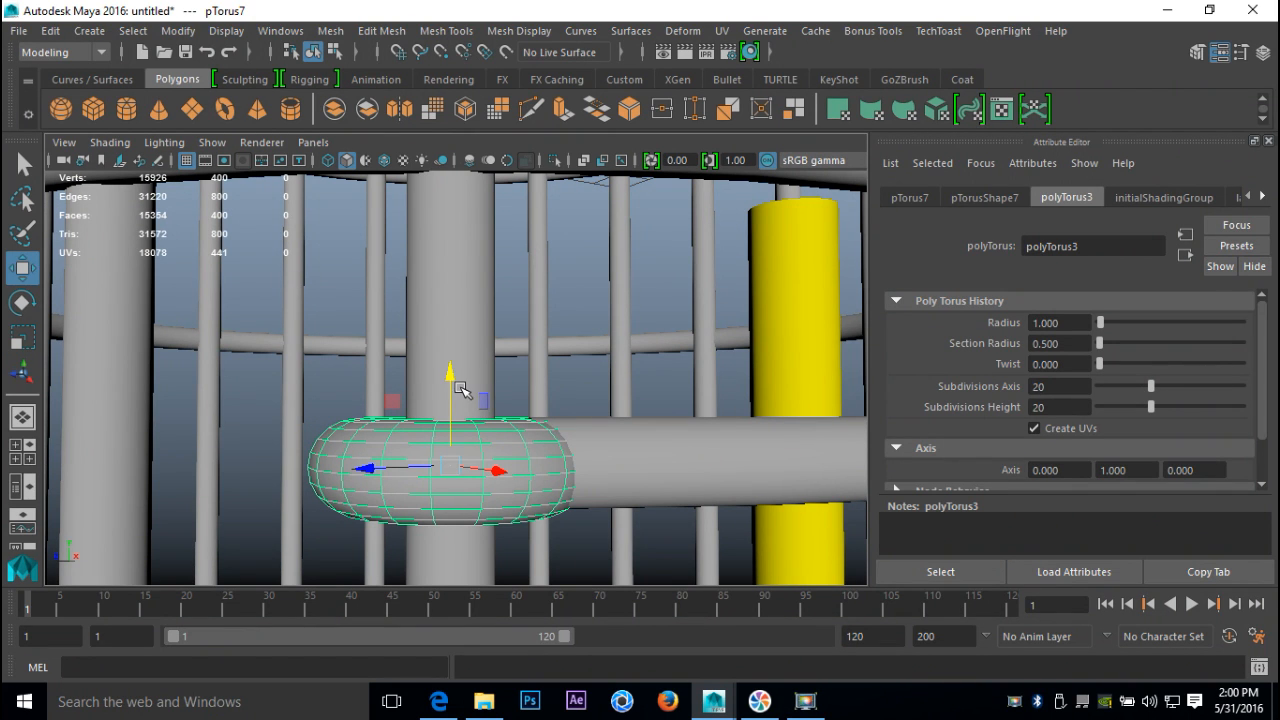
drag(453, 378, 470, 479)
Duplicate the hinge torus and lower the copy around the same bar, aligning its height with the lower arc's open end in the side view
alt+middle_drag(496, 490, 565, 362)
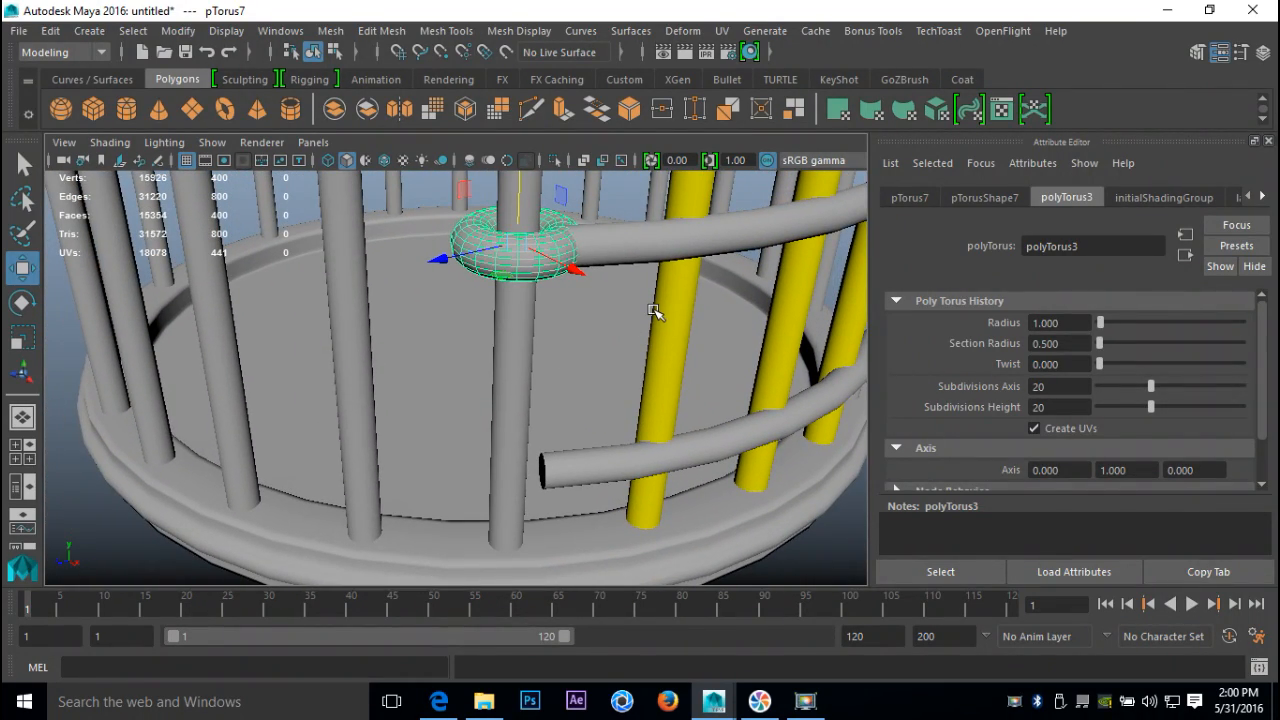
key(ctrl+d)
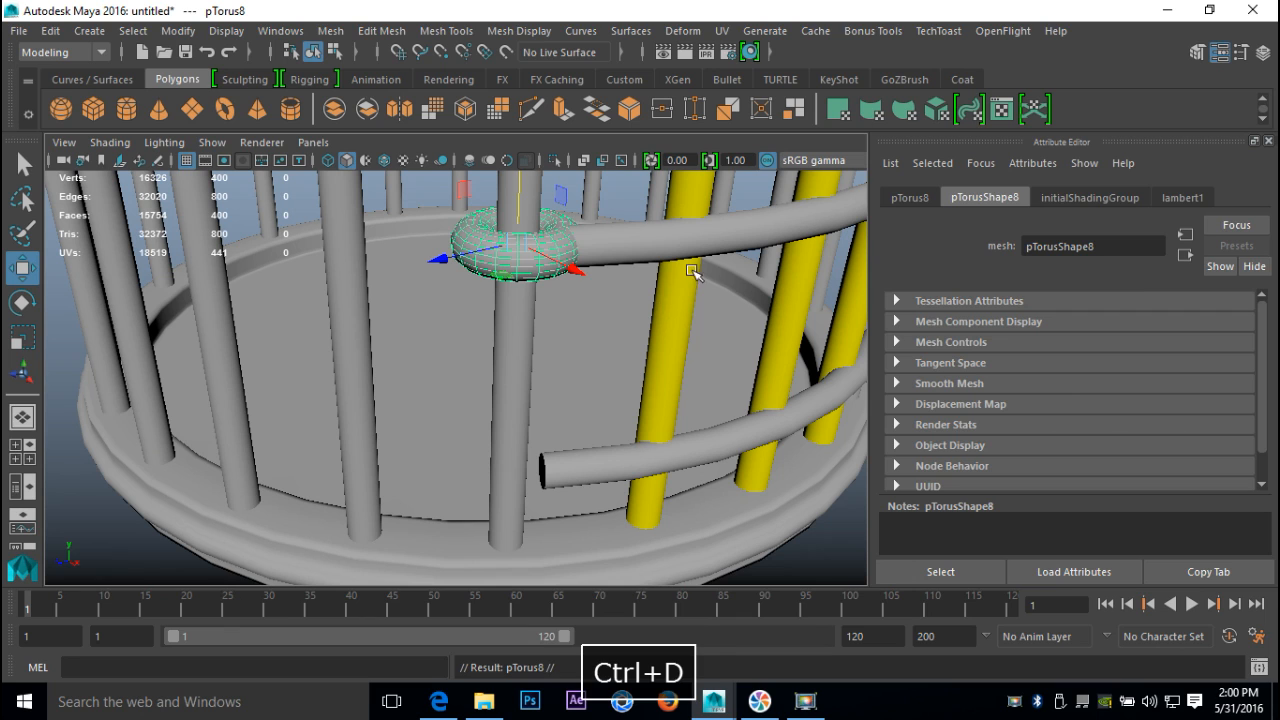
drag(518, 195, 556, 436)
click(15, 446)
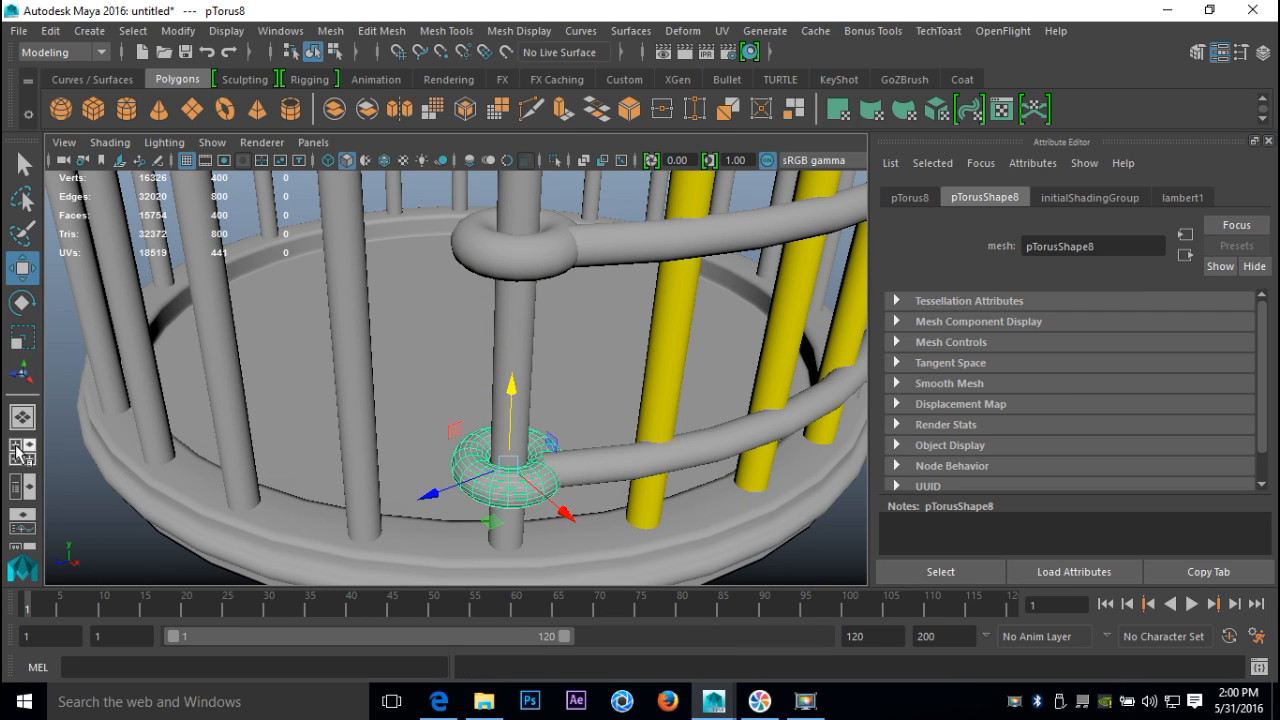
key(space)
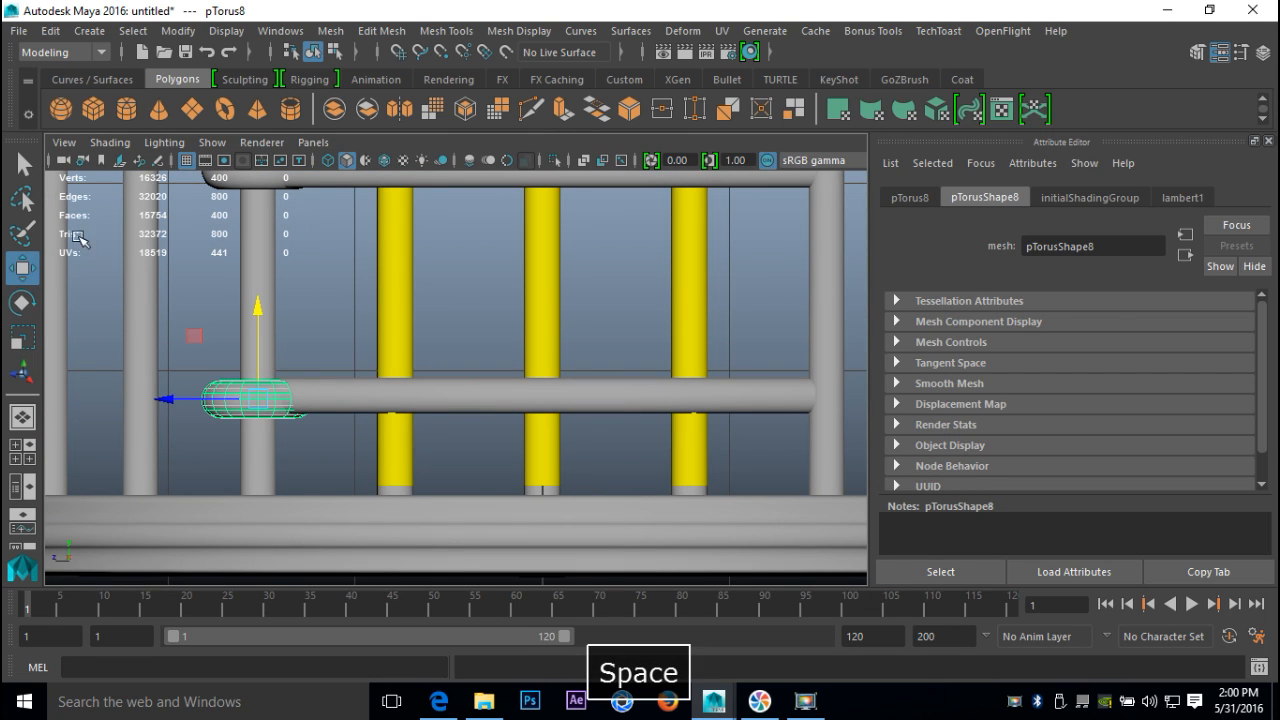
drag(258, 310, 256, 306)
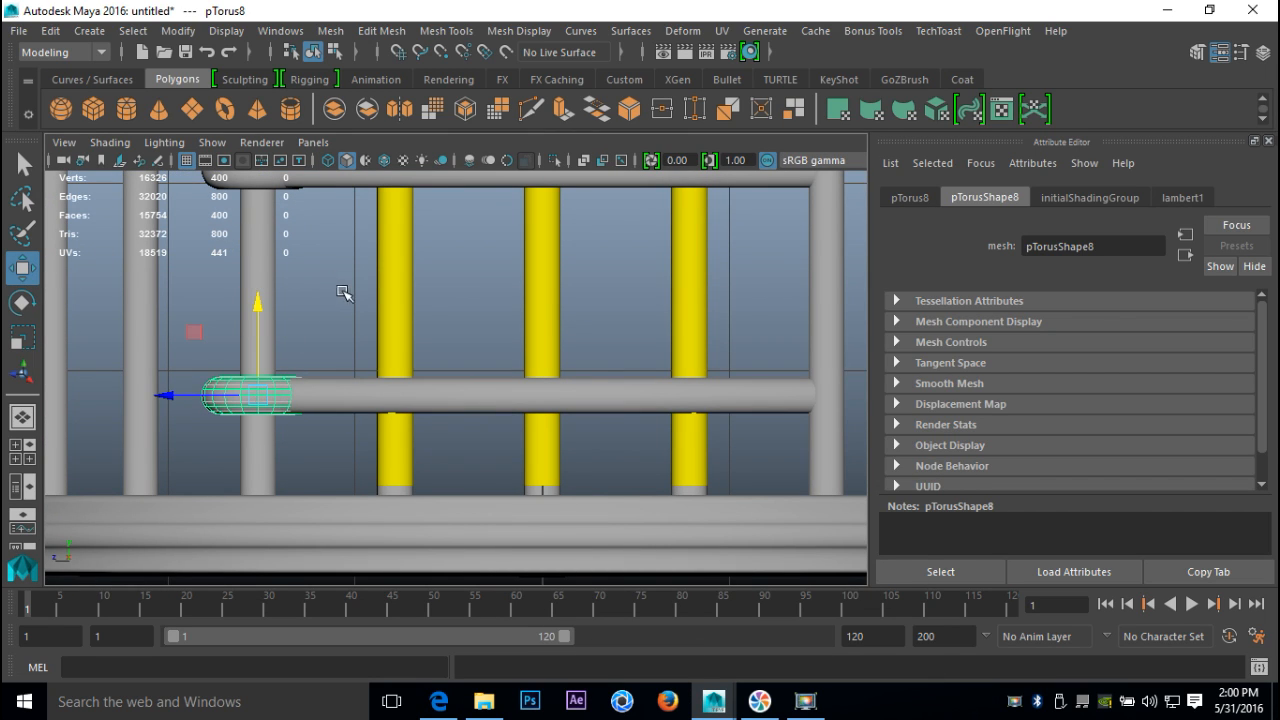
alt+middle_drag(325, 283, 378, 410)
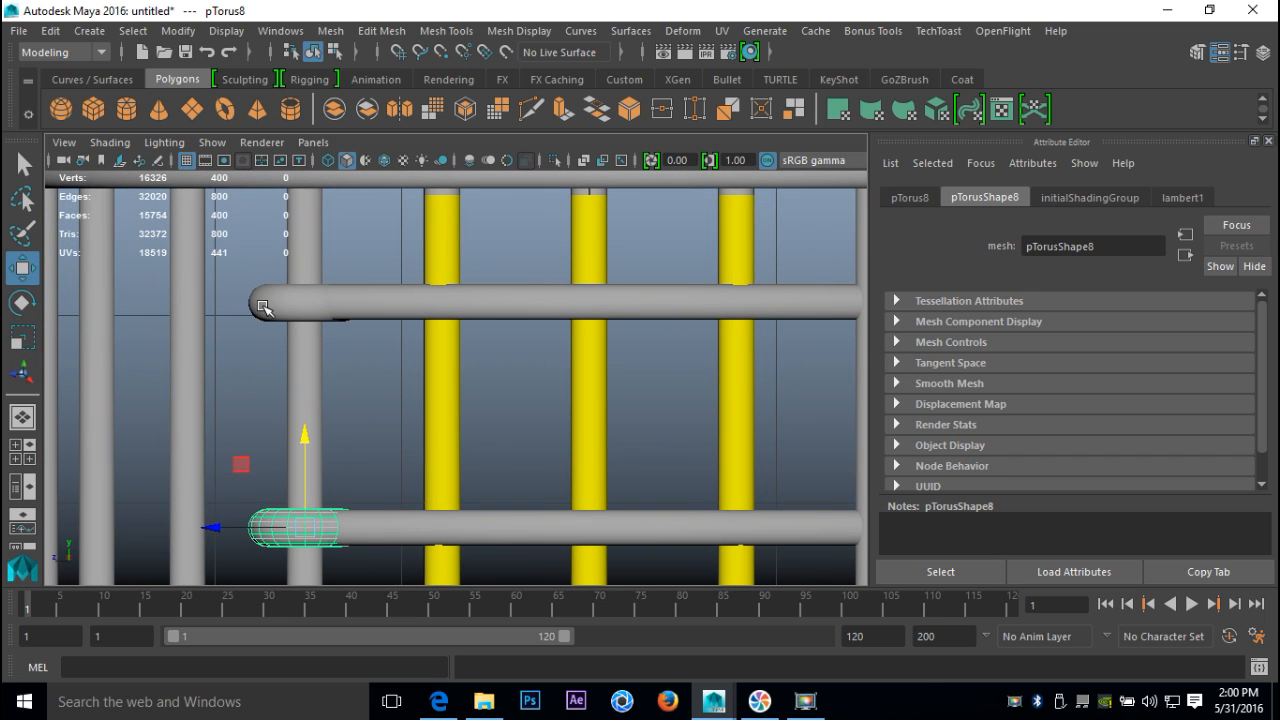
Fine-tune the upper hinge torus's height to match its arc, and smooth both hinge tori
click(263, 307)
drag(308, 211, 306, 210)
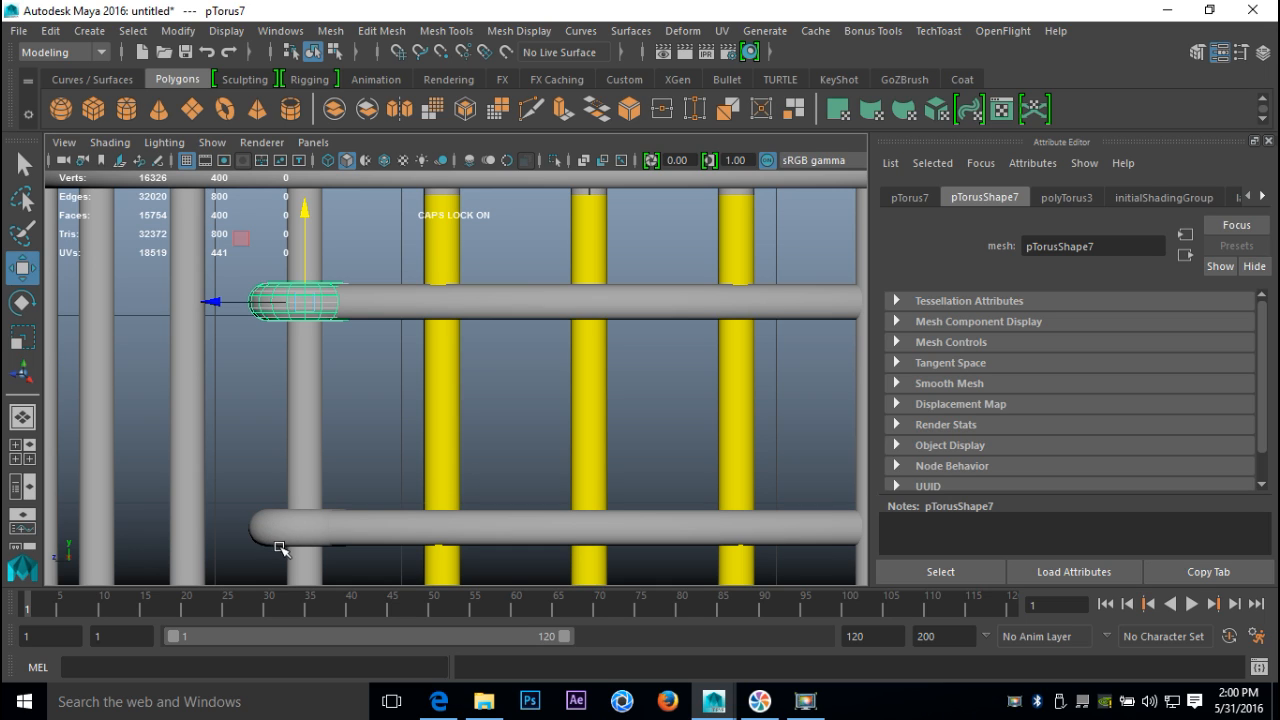
shift+click(280, 548)
click(331, 31)
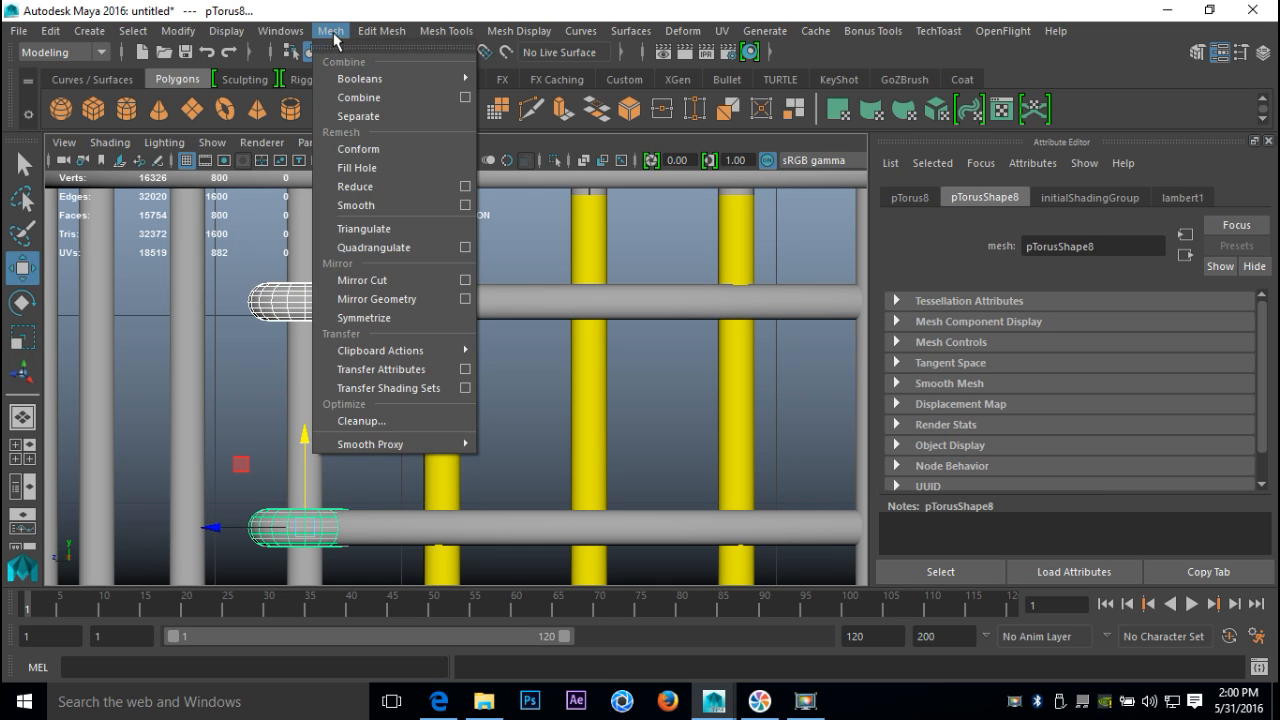
click(390, 206)
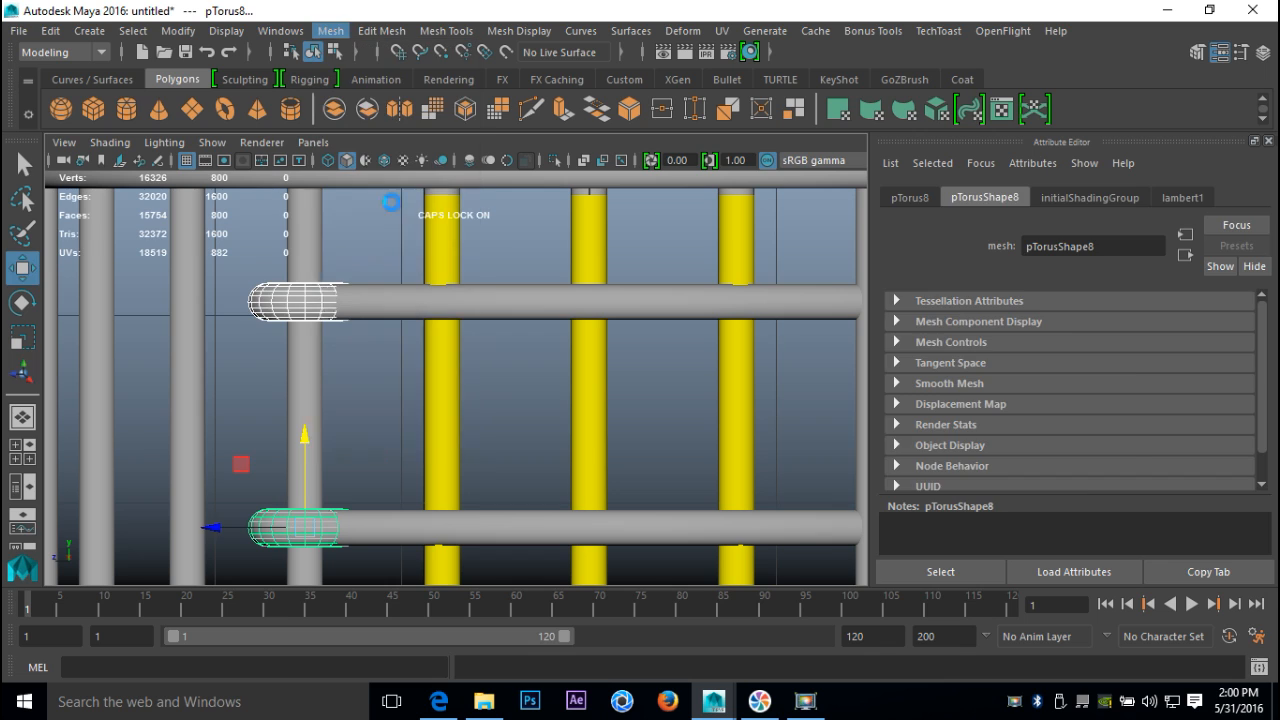
Combine the upper hinge torus with the upper arc into one mesh, and the lower torus with the lower arc into another
click(392, 316)
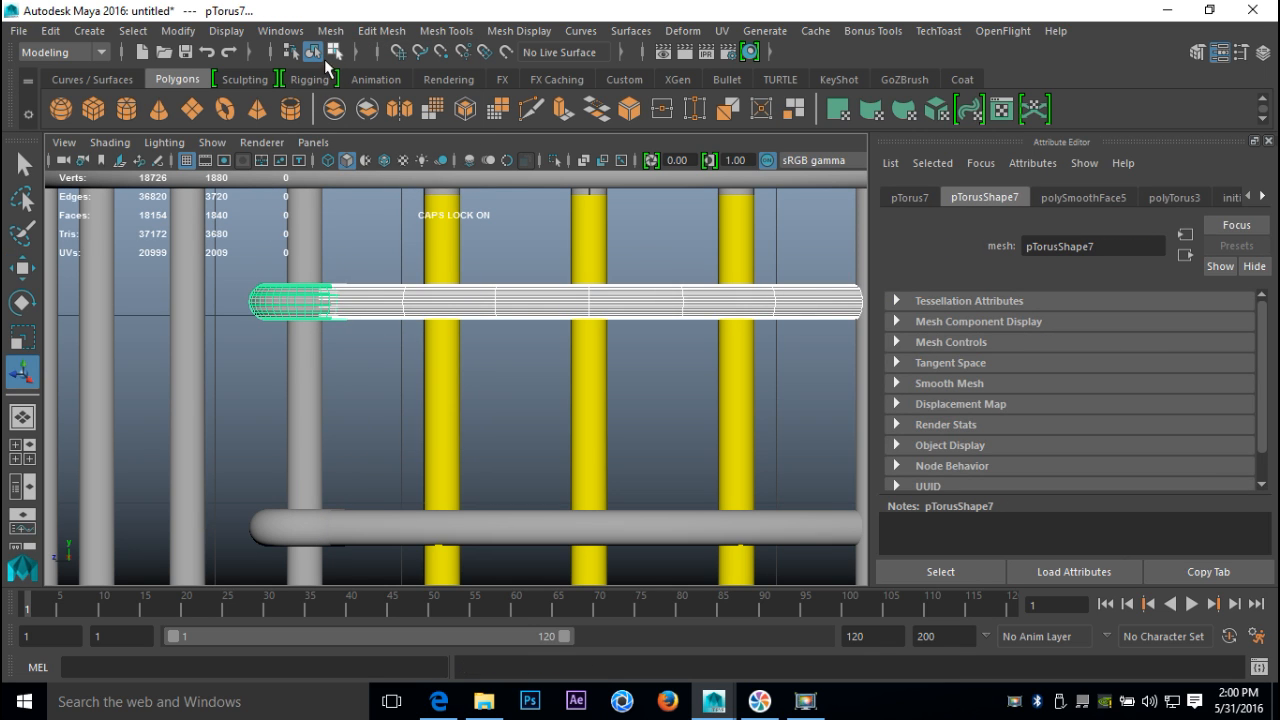
click(331, 31)
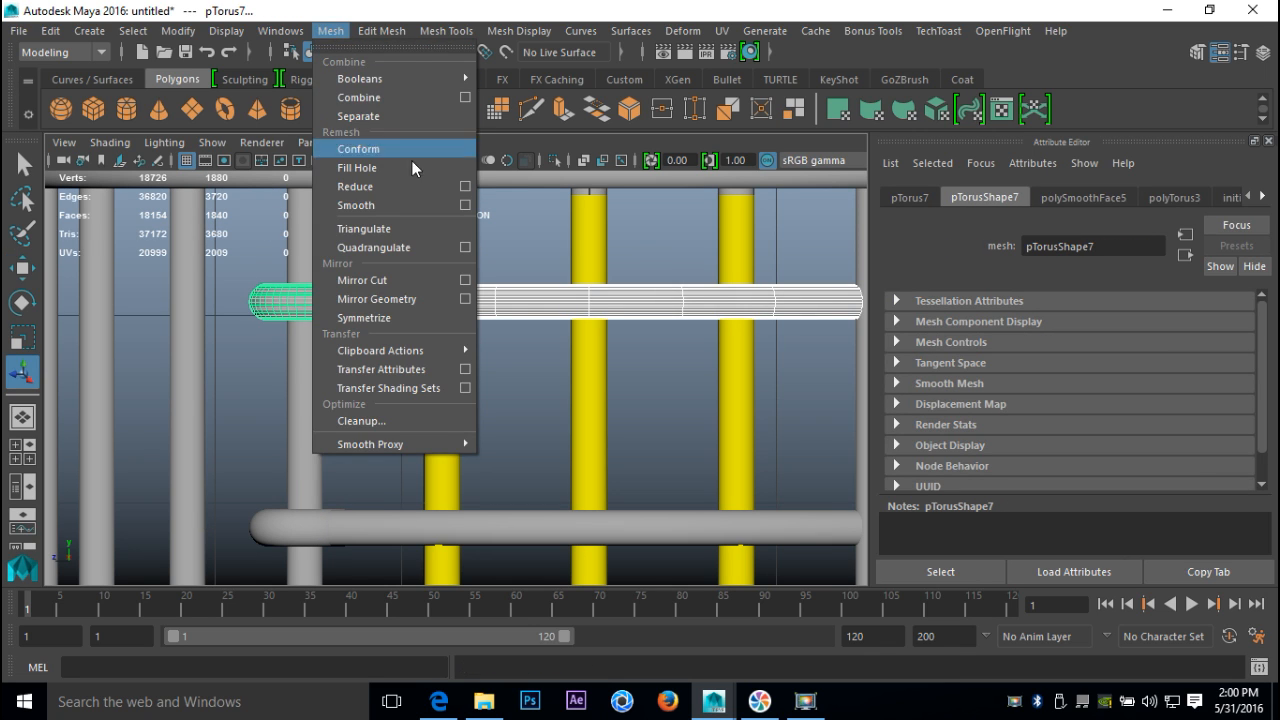
click(360, 97)
click(318, 528)
shift+click(295, 527)
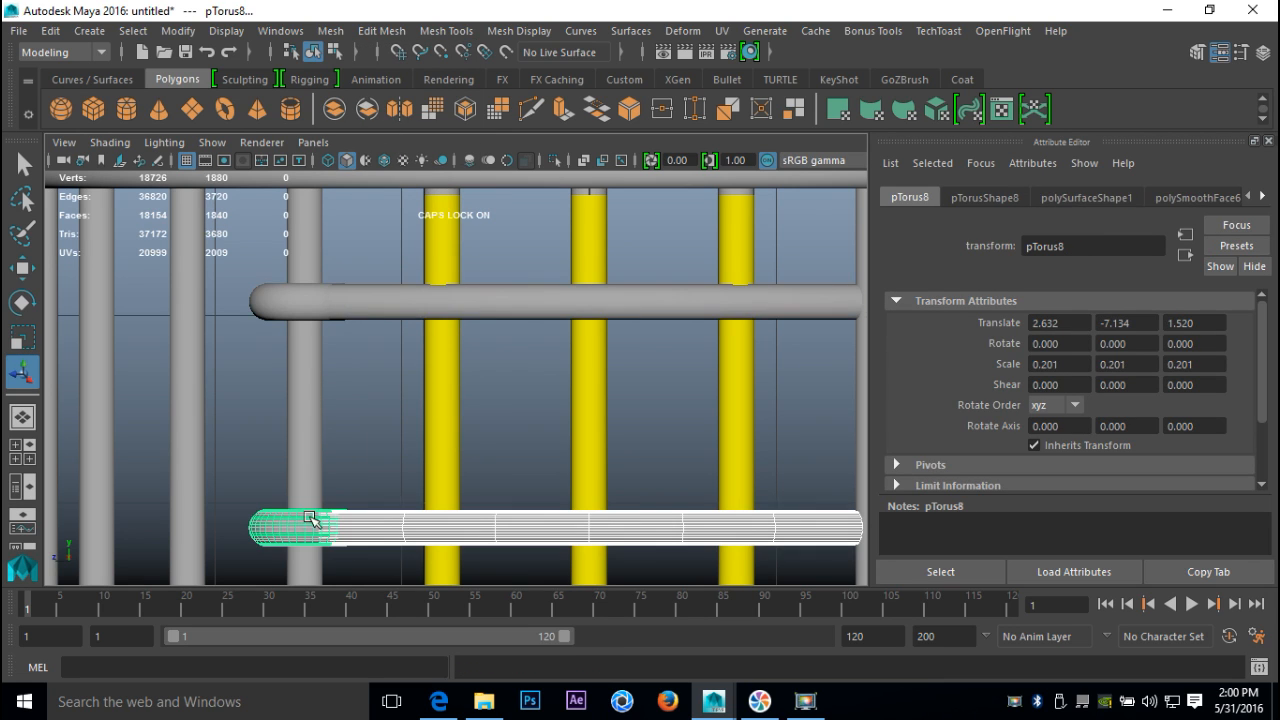
key(g)
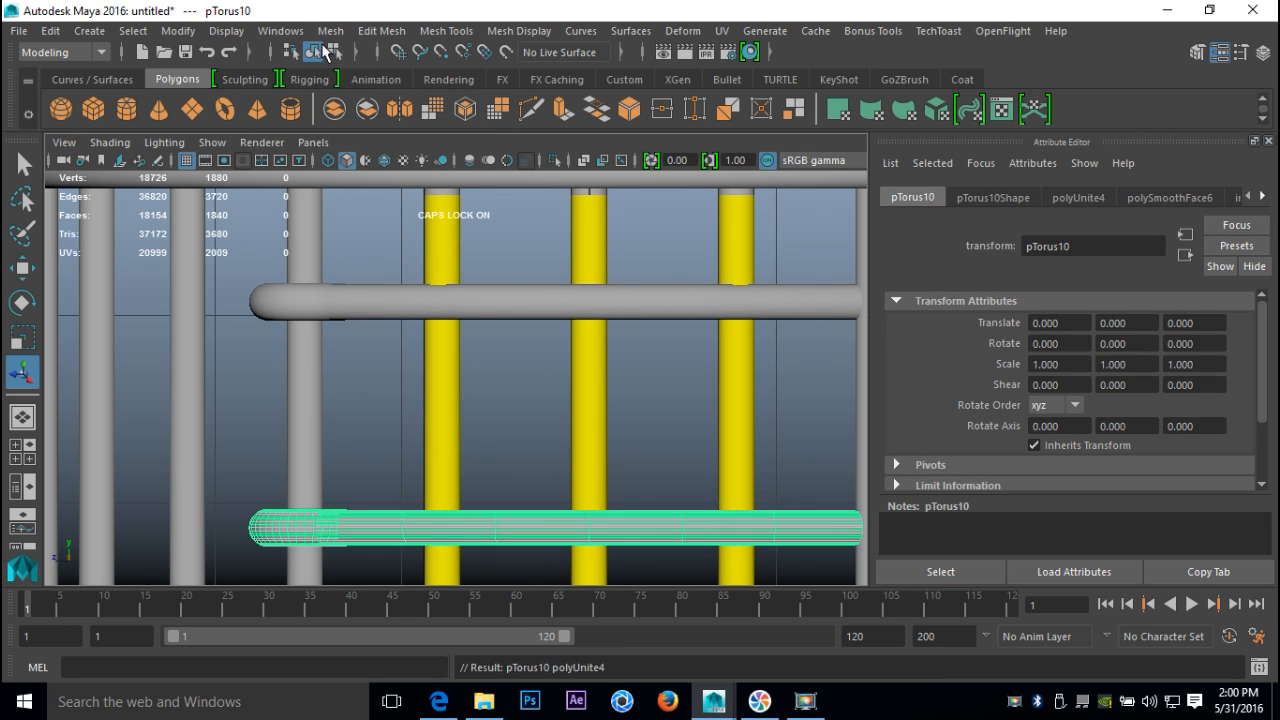
click(24, 455)
key(space)
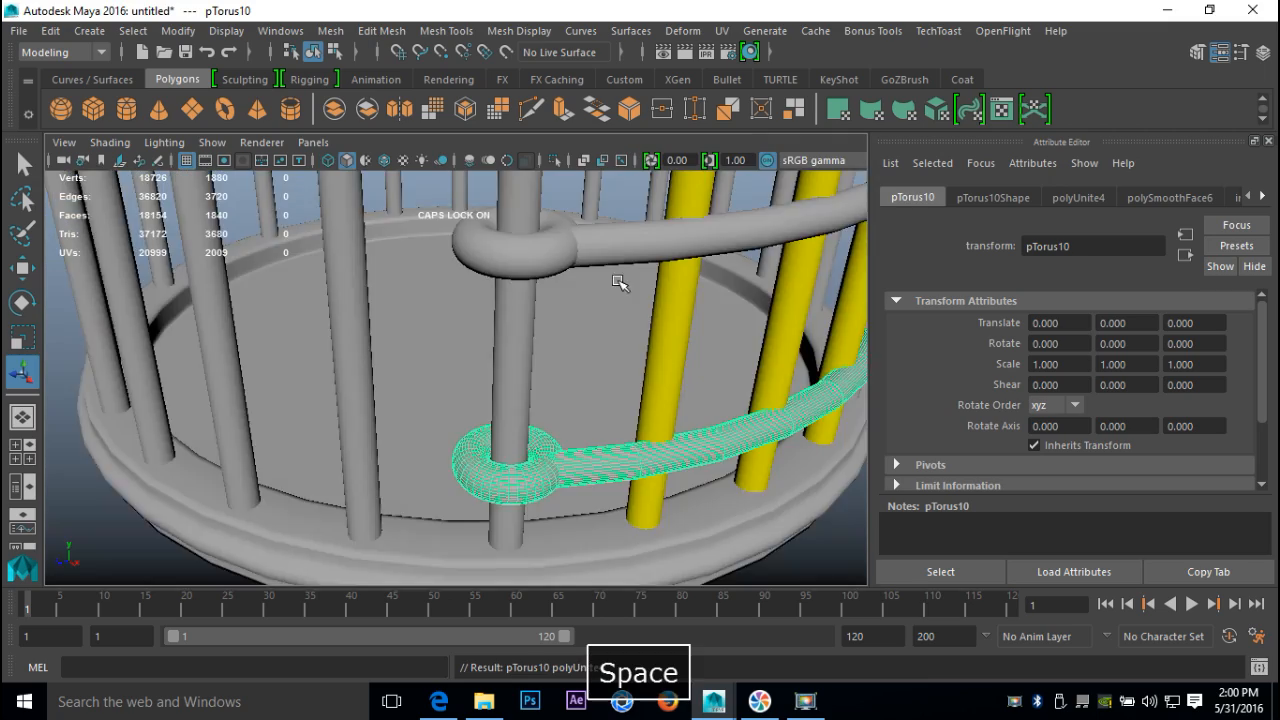
Fill the hole at the upper arc's open end, opposite its hinge, using the border edge loop
scroll(588, 316, down, 5)
scroll(586, 342, down, 5)
scroll(586, 343, up, 3)
alt+drag(672, 378, 443, 350)
scroll(444, 351, up, 10)
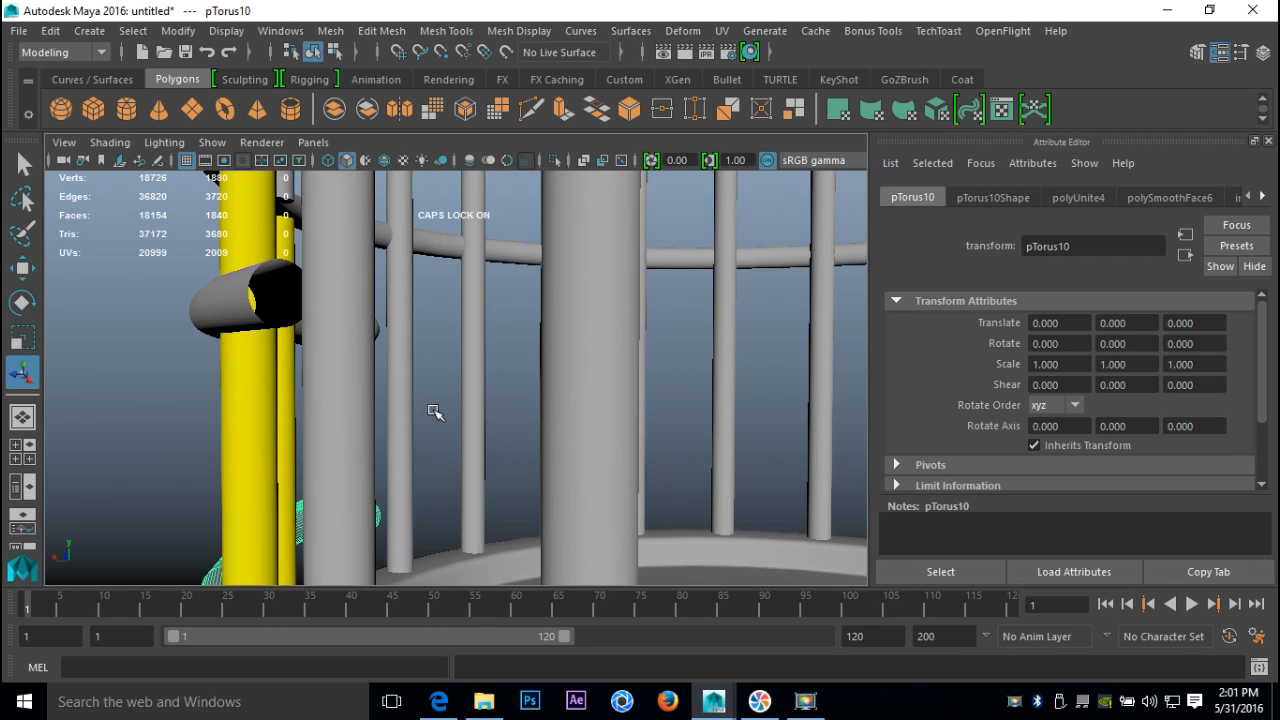
alt+middle_drag(430, 412, 398, 400)
click(476, 362)
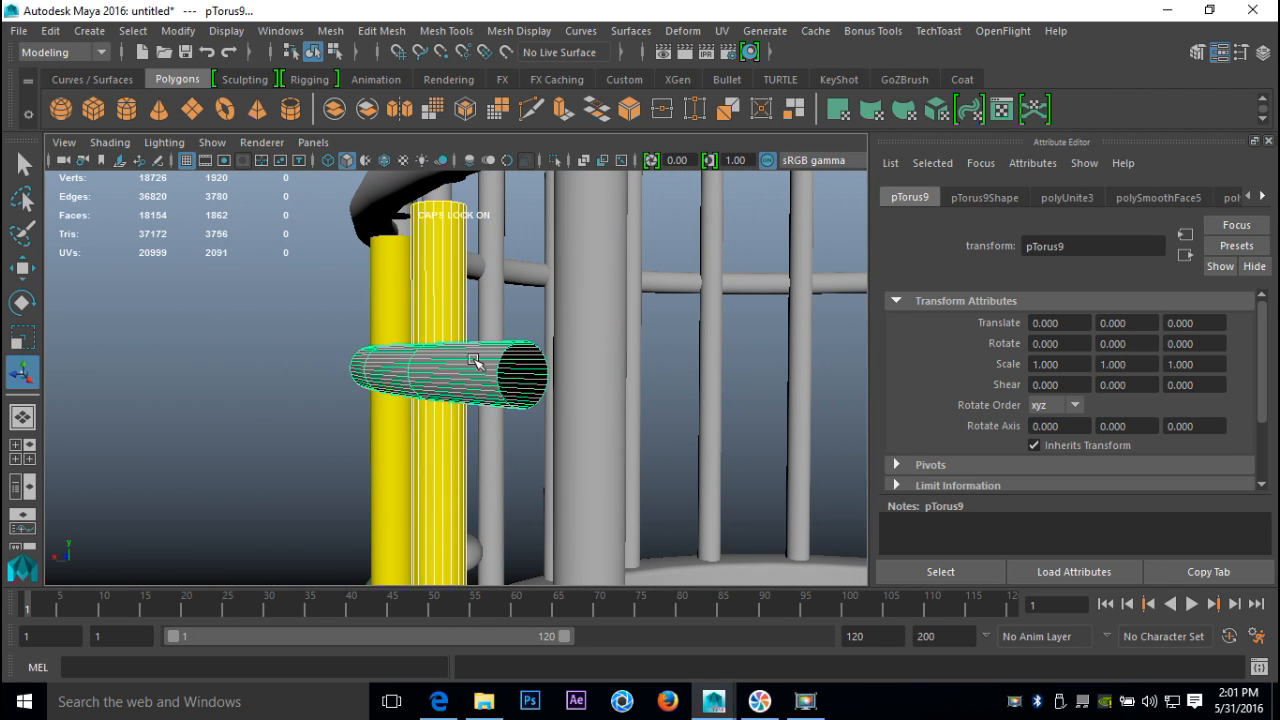
right_click(476, 362)
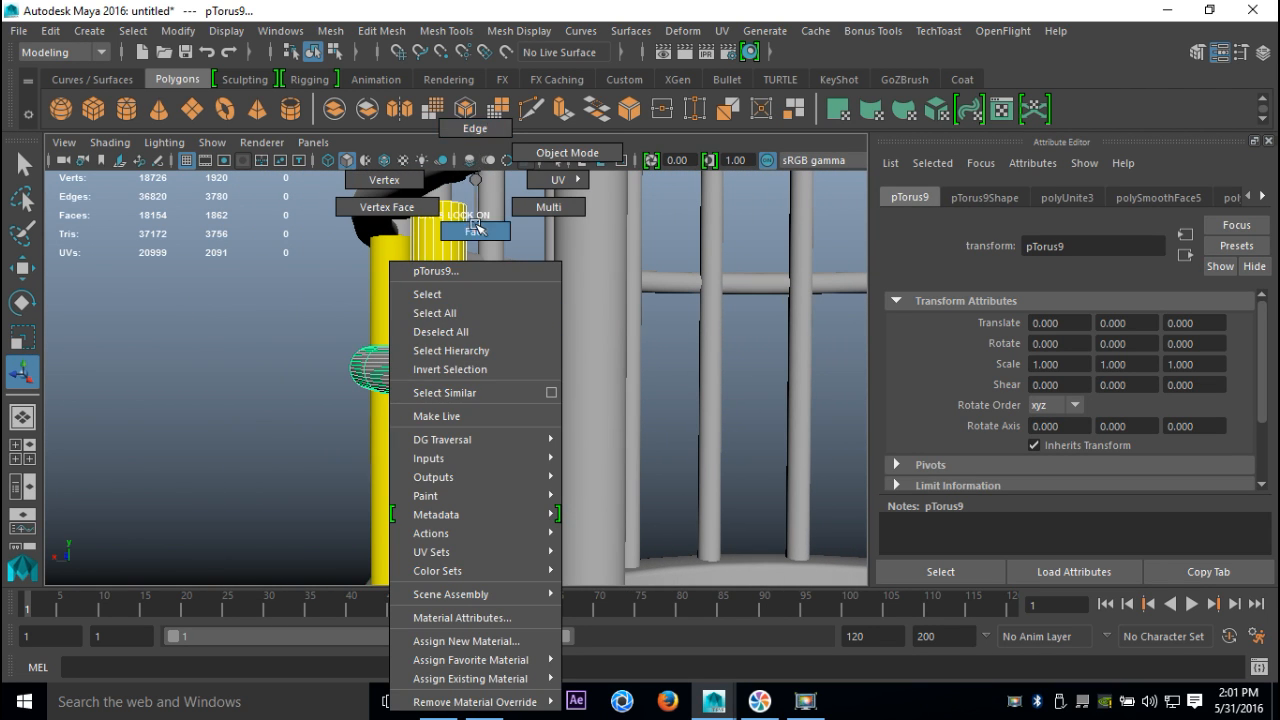
click(475, 130)
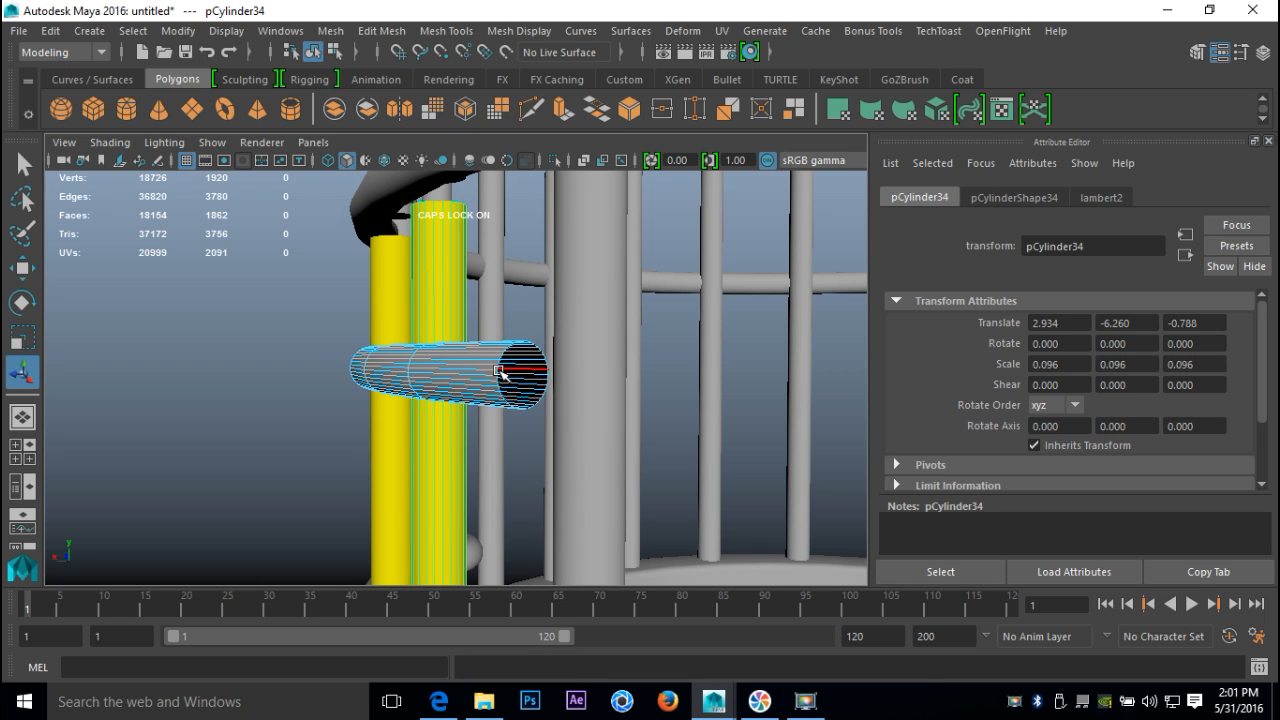
double_click(500, 369)
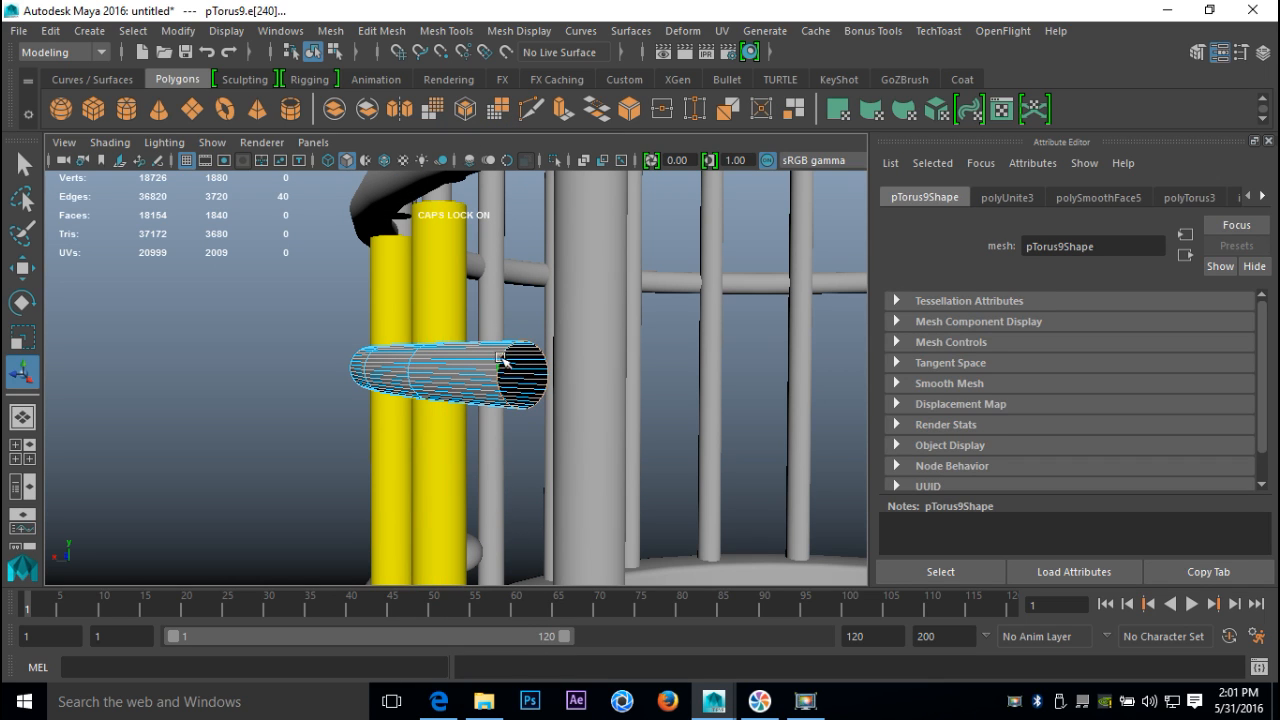
click(336, 38)
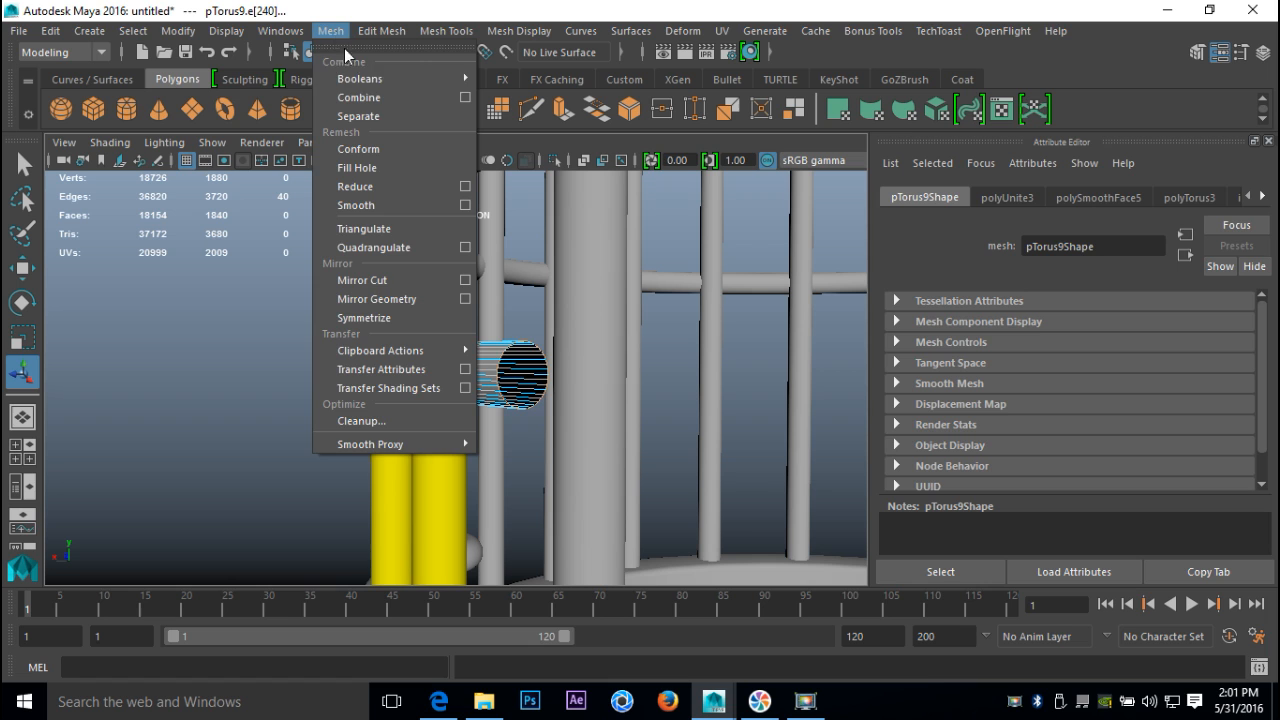
click(368, 169)
Fill the hole at the lower arc's open end in the same way, using its border edge loop
alt+middle_drag(448, 328, 440, 148)
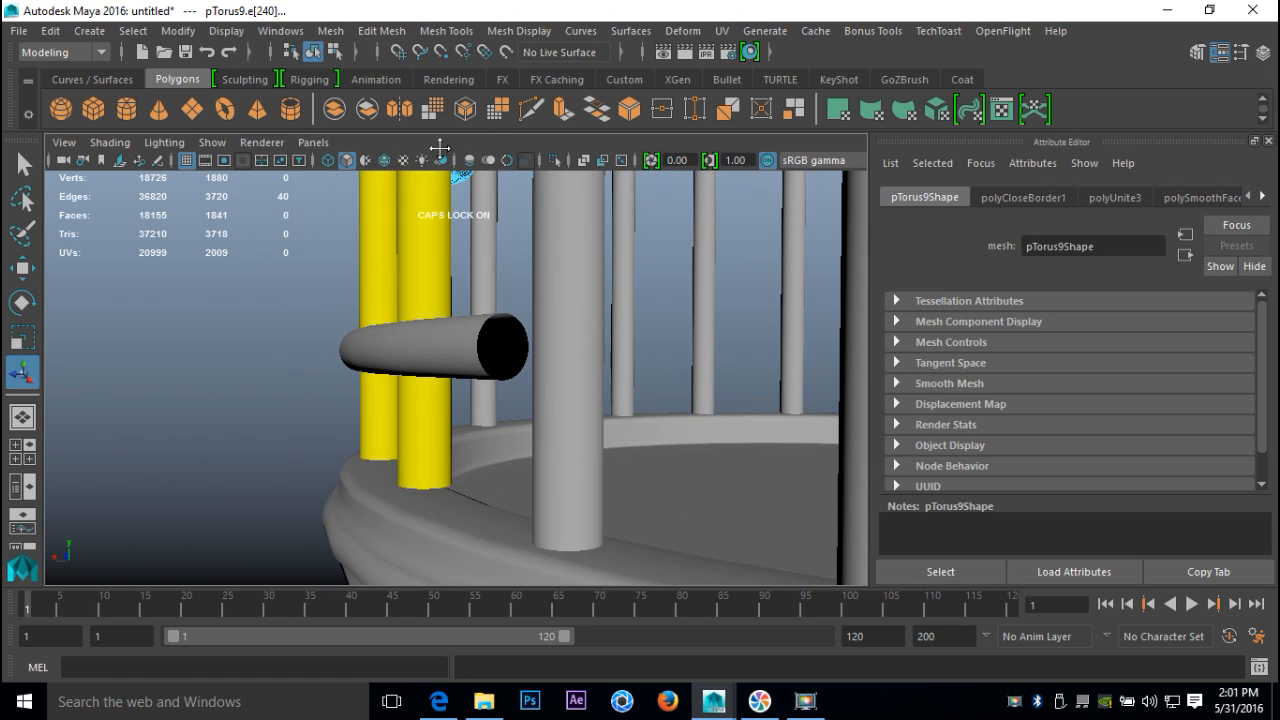
click(455, 350)
right_drag(478, 350, 473, 214)
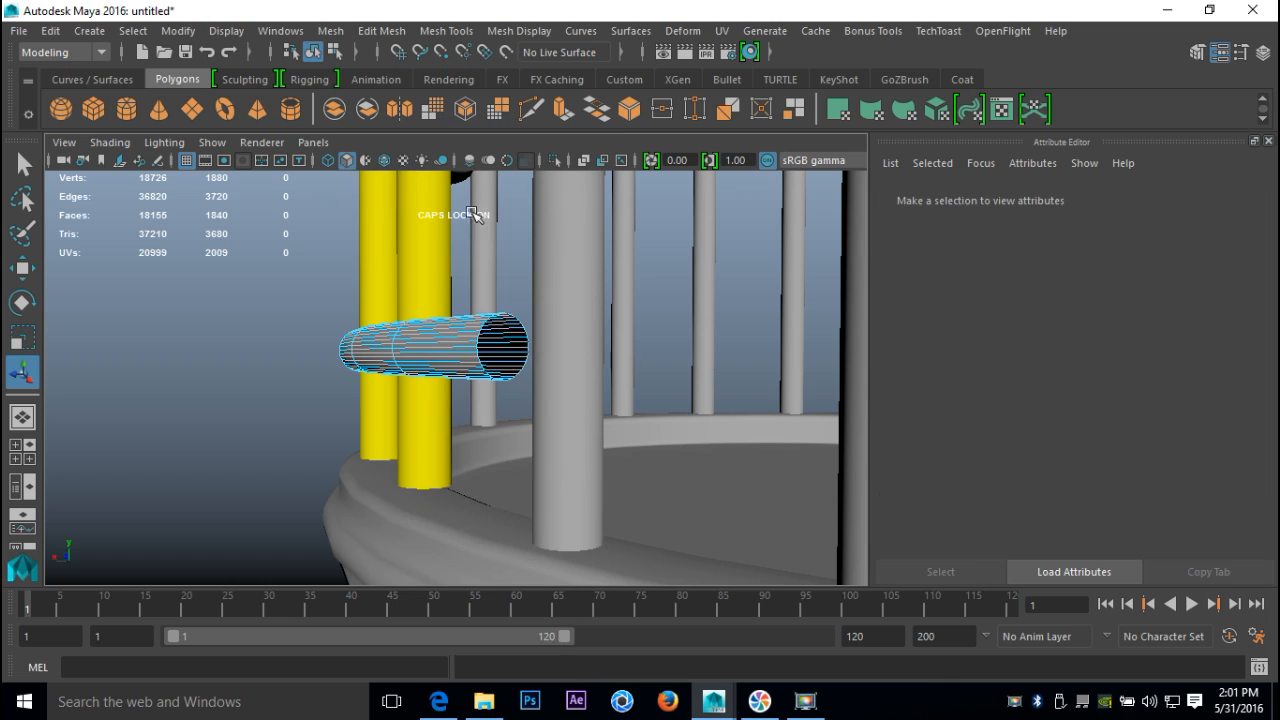
double_click(477, 341)
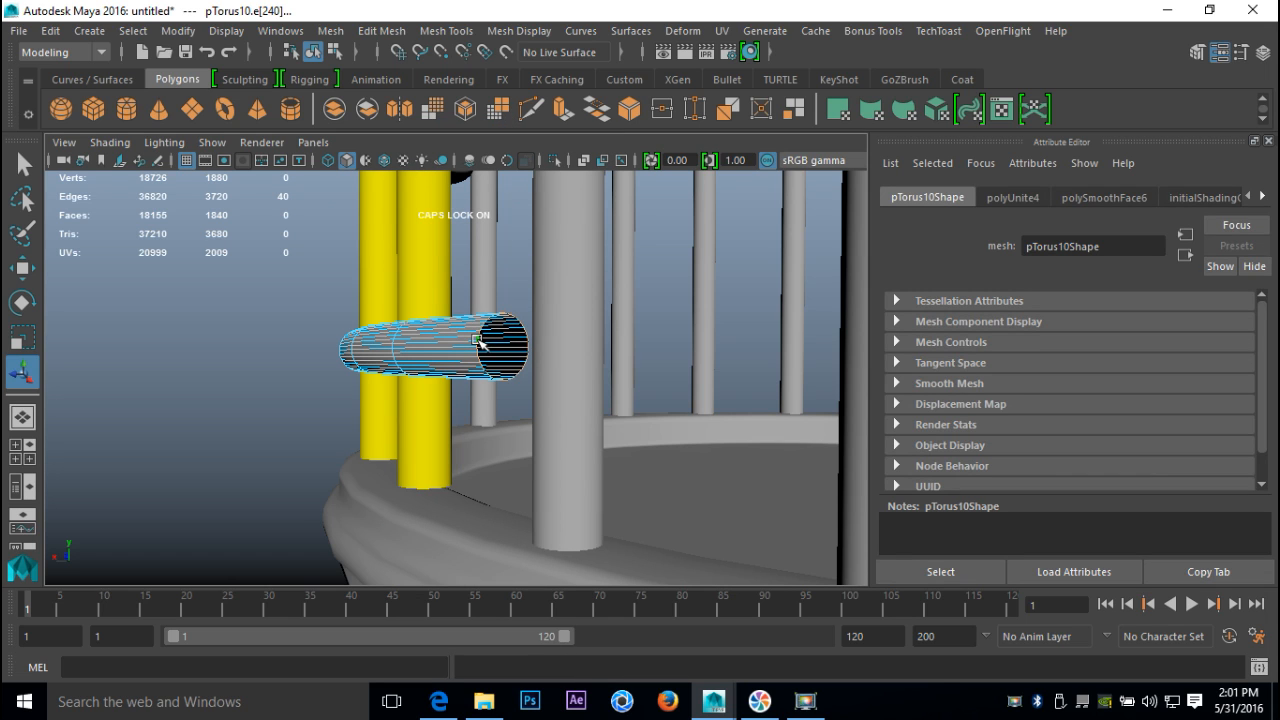
key(g)
scroll(462, 353, down, 5)
mouse_move(462, 353)
alt+mouse_down()
mouse_move(257, 343)
mouse_move(429, 346)
mouse_move(437, 400)
mouse_move(482, 351)
alt+mouse_up()
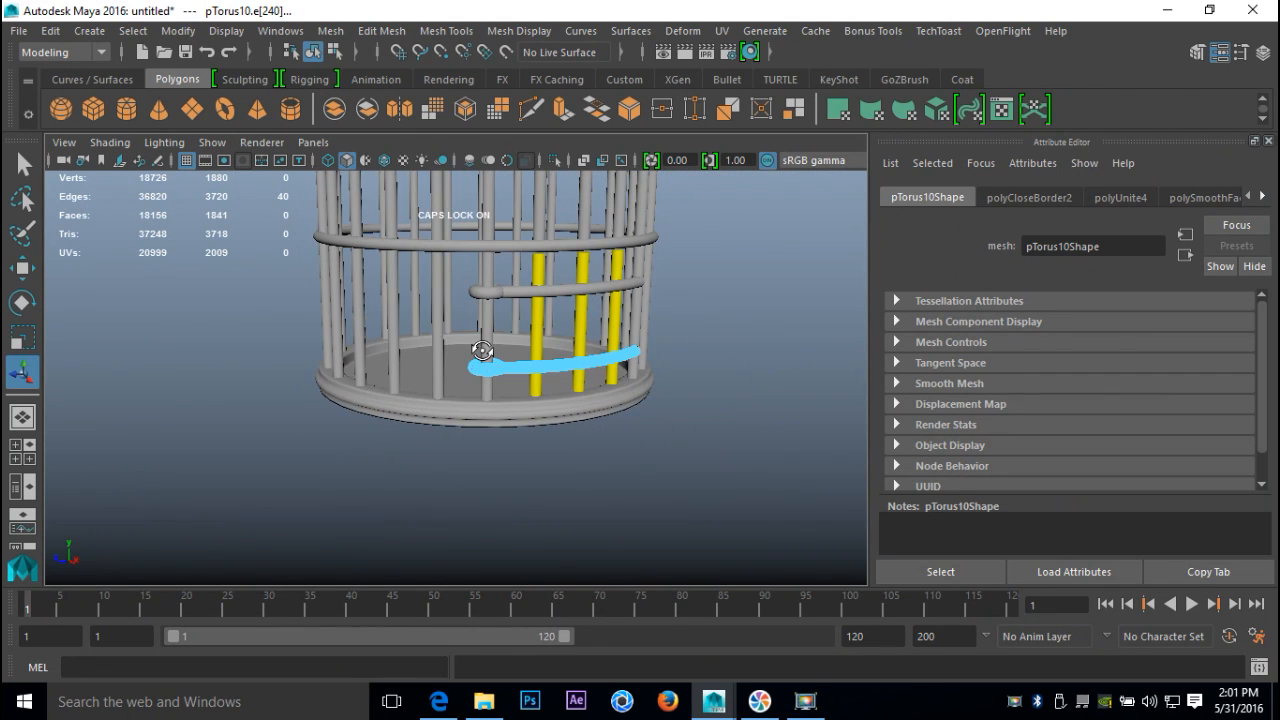
Enlarge the hanging ring on top of the cage uniformly to a scale of 0.280
scroll(632, 474, down, 4)
alt+middle_drag(614, 458, 560, 542)
click(688, 393)
alt+drag(688, 393, 610, 482)
alt+middle_drag(594, 449, 634, 526)
scroll(617, 474, up, 5)
alt+middle_drag(546, 389, 537, 417)
alt+drag(536, 417, 452, 361)
click(478, 358)
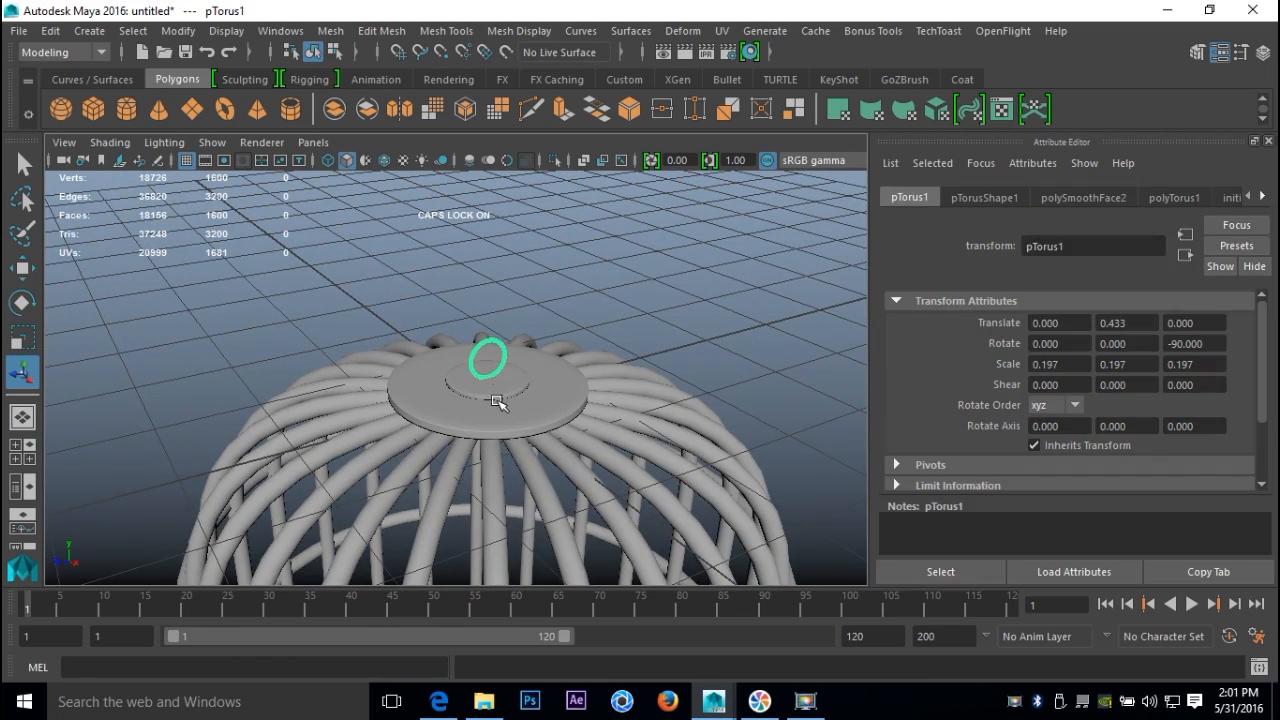
scroll(497, 401, up, 5)
key(r)
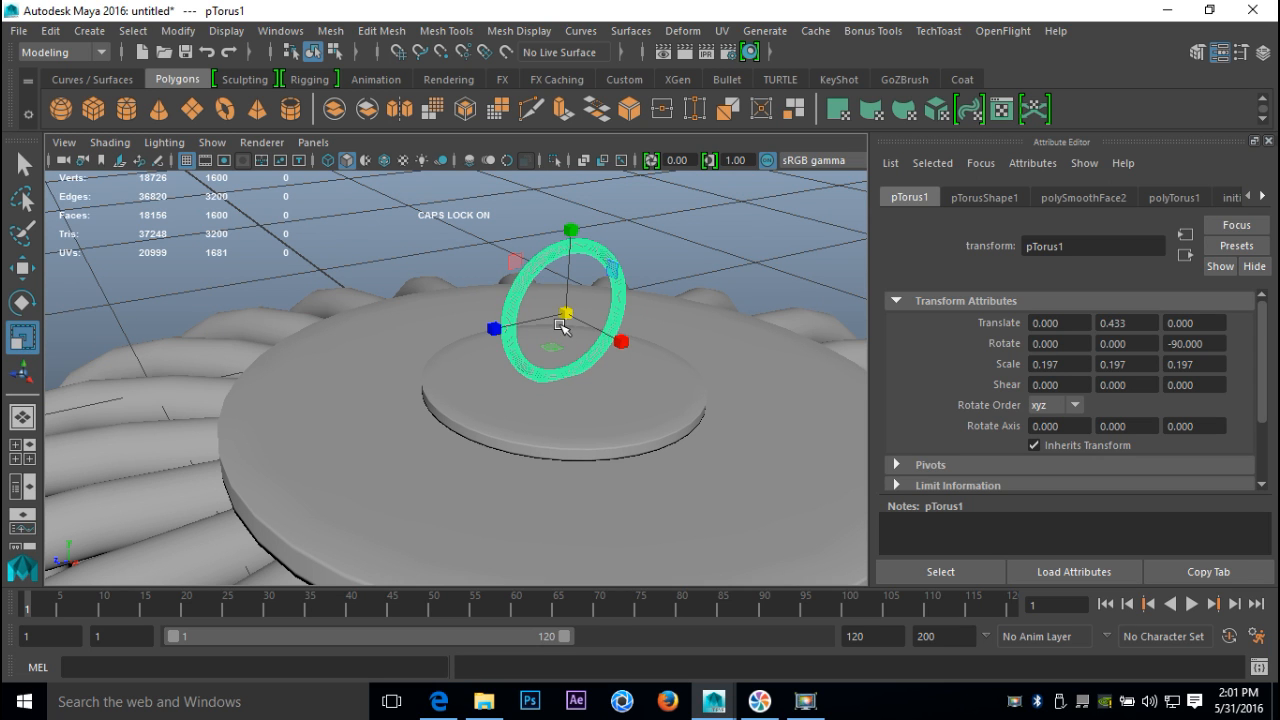
drag(569, 316, 634, 318)
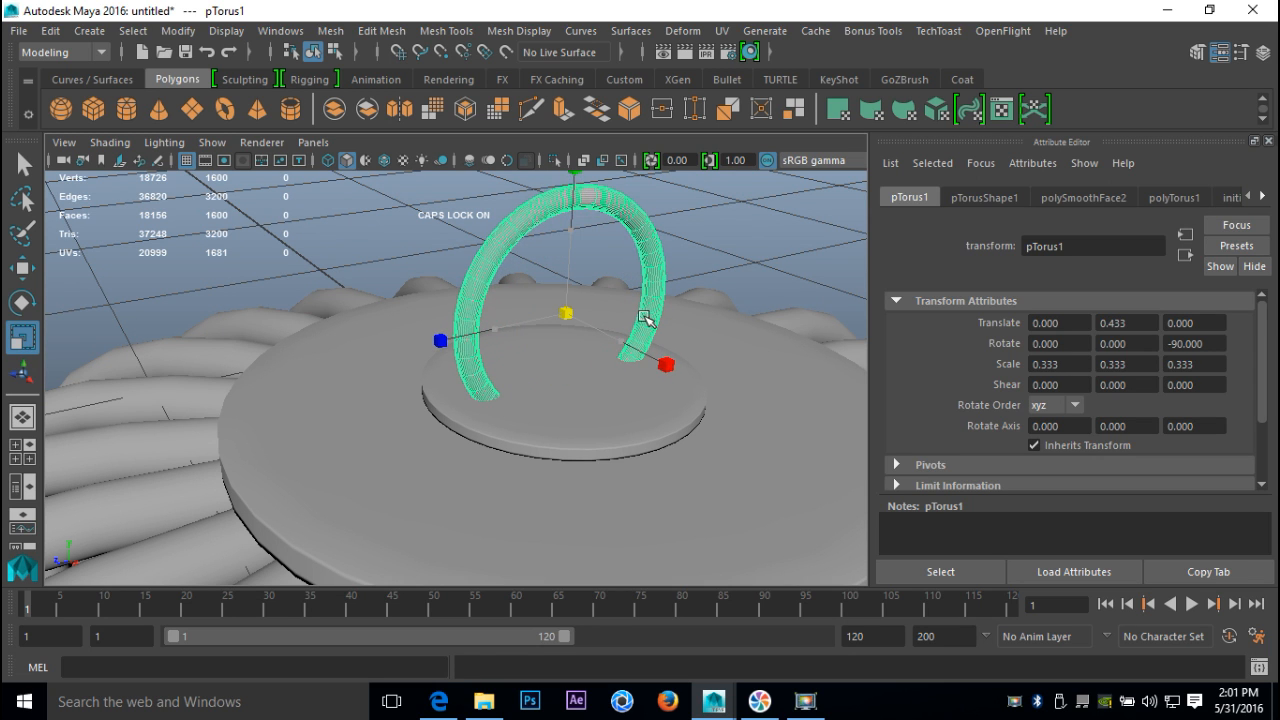
alt+drag(624, 379, 485, 183)
alt+middle_drag(485, 183, 466, 171)
alt+drag(466, 171, 540, 225)
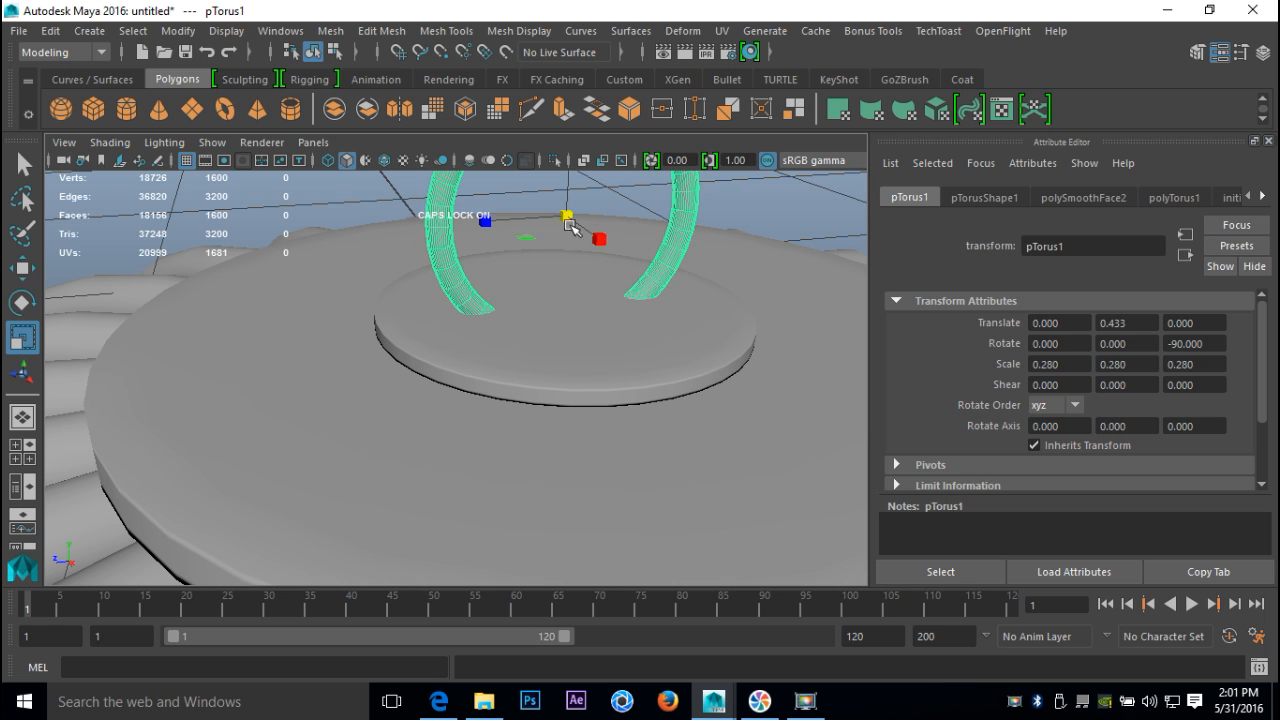
key(w)
alt+right_drag(567, 173, 390, 365)
click(680, 352)
alt+right_drag(651, 246, 584, 309)
alt+drag(583, 307, 584, 459)
alt+middle_drag(584, 459, 518, 432)
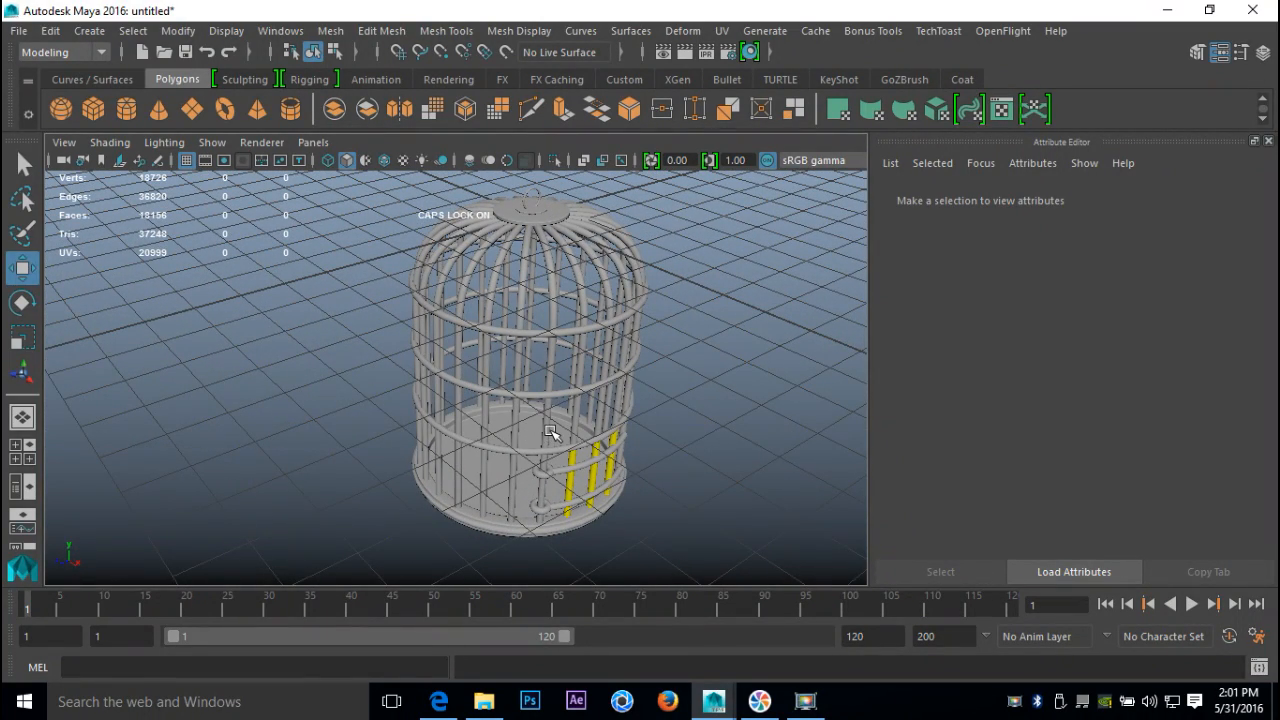
Select the whole birdcage and assign a new Lambert material to it
alt+drag(613, 461, 578, 440)
right_drag(507, 180, 598, 157)
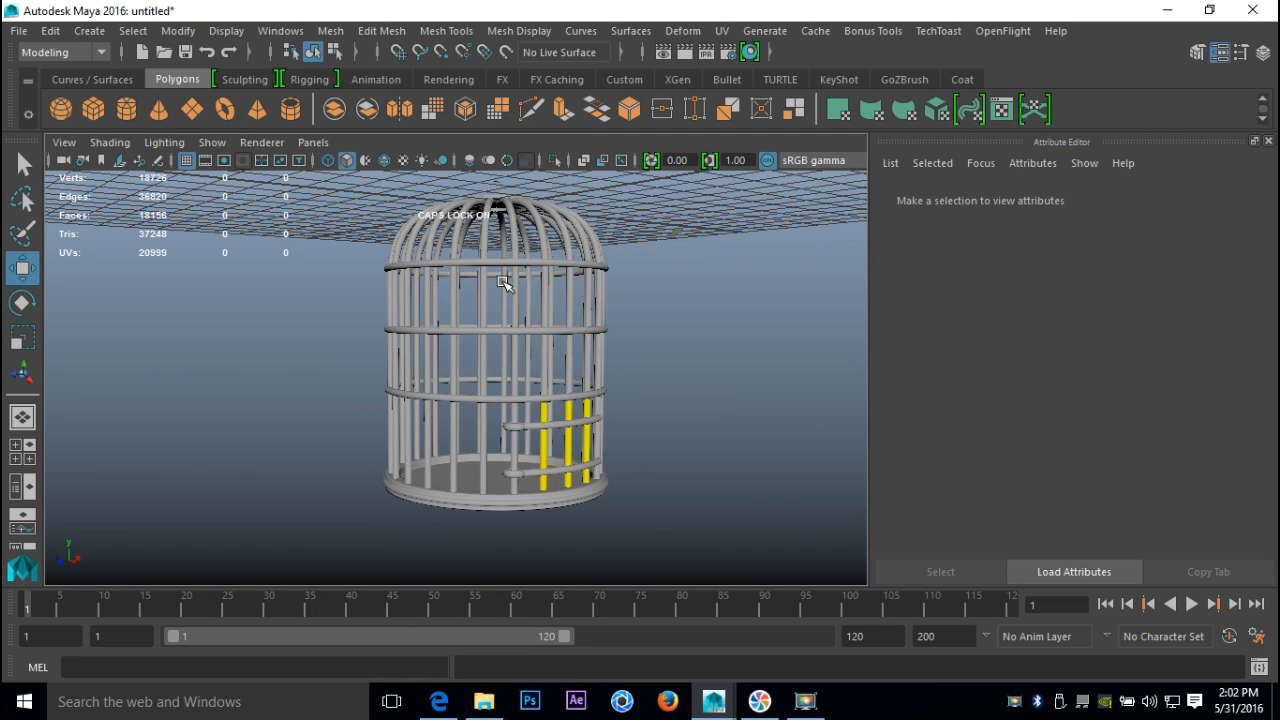
click(505, 289)
scroll(376, 378, down, 5)
drag(332, 266, 654, 578)
right_drag(475, 179, 482, 645)
click(539, 352)
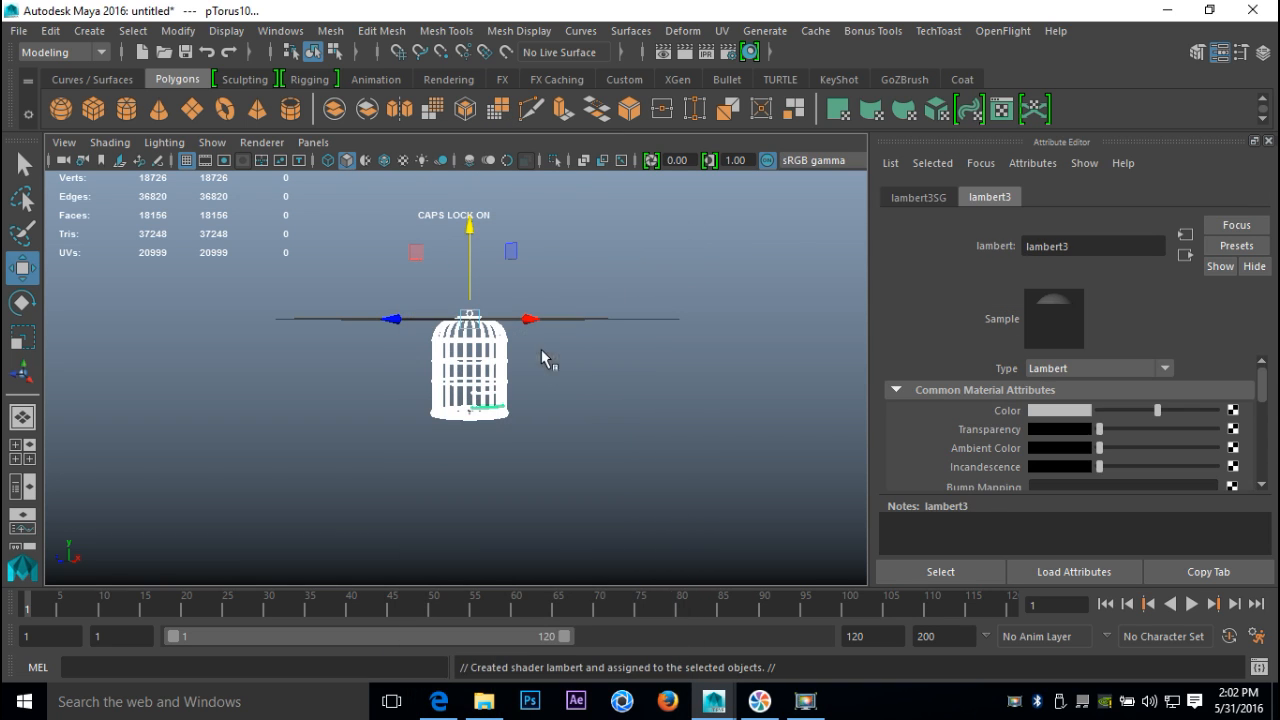
Set the new Lambert material's color to yellow and deselect the cage
click(1050, 412)
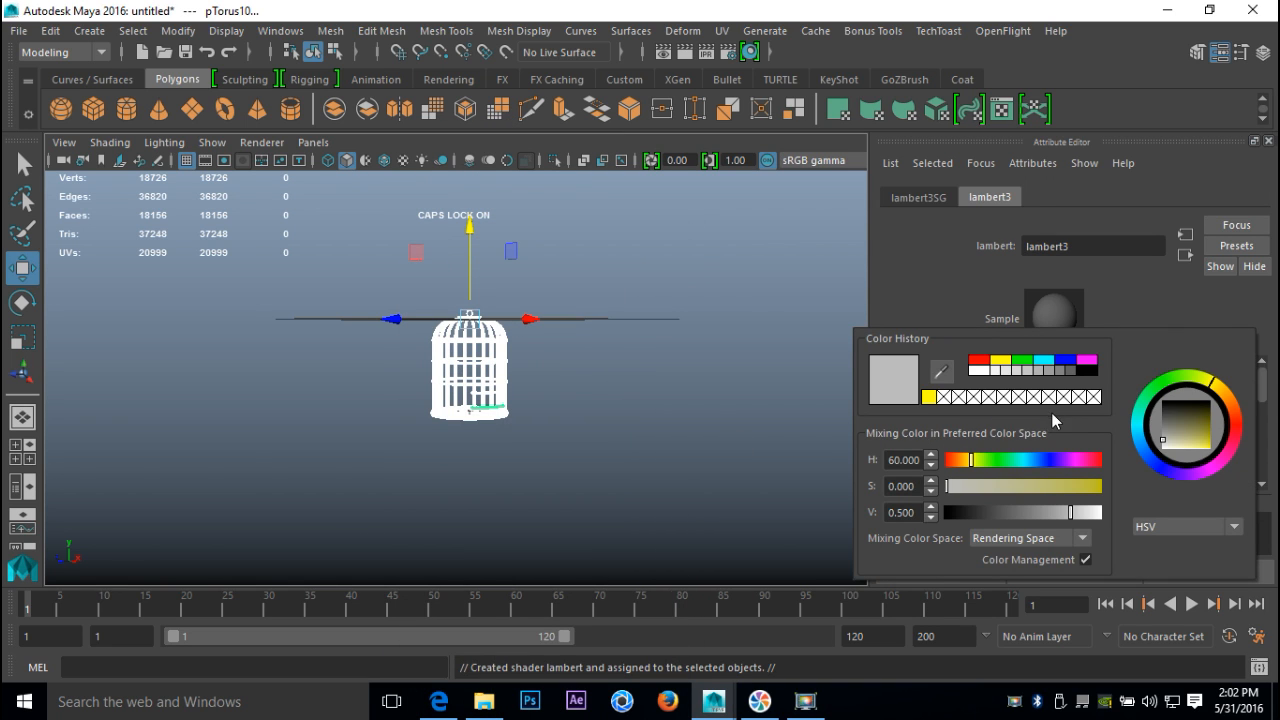
click(1002, 361)
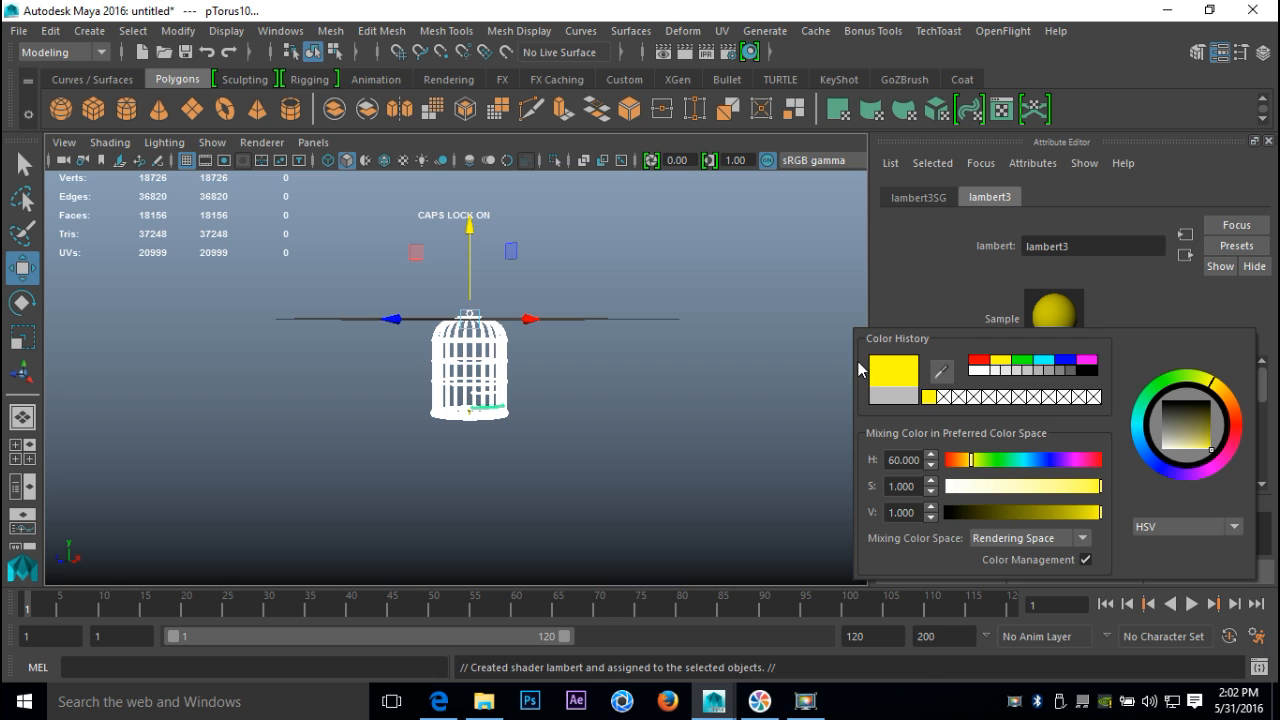
click(617, 414)
scroll(612, 430, up, 5)
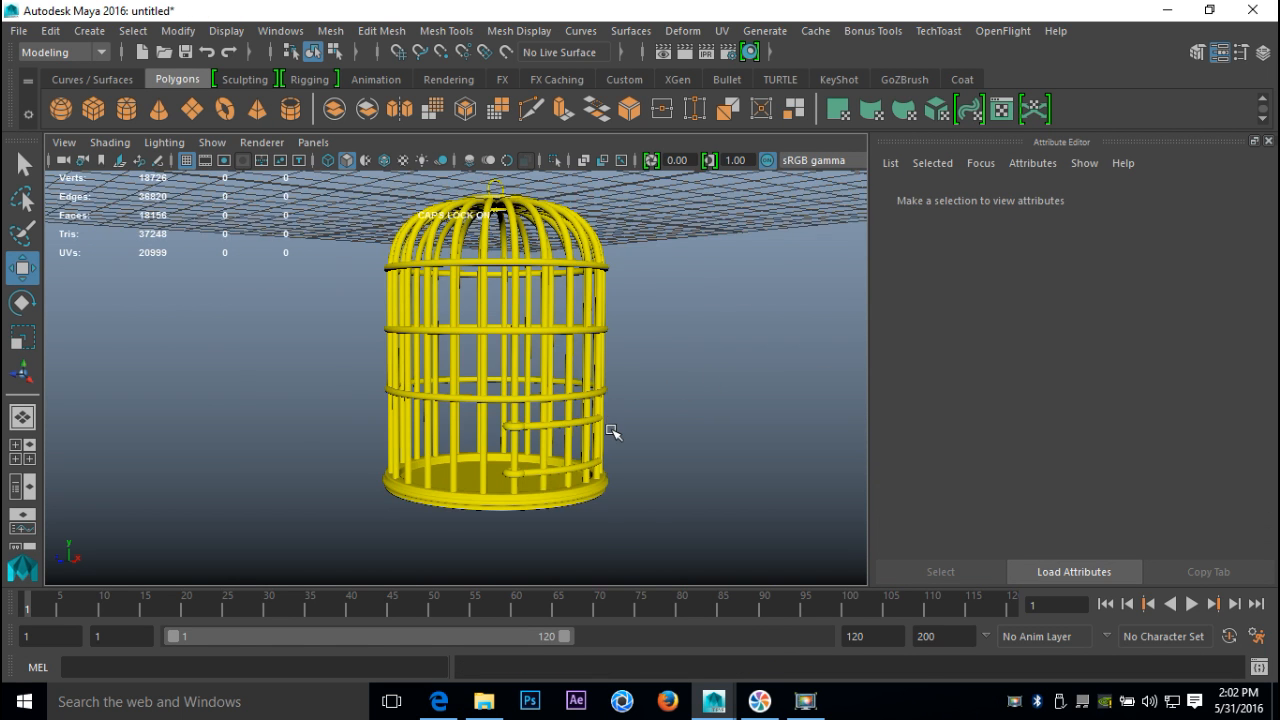
scroll(612, 430, up, 2)
alt+middle_drag(587, 462, 546, 316)
alt+drag(510, 352, 497, 380)
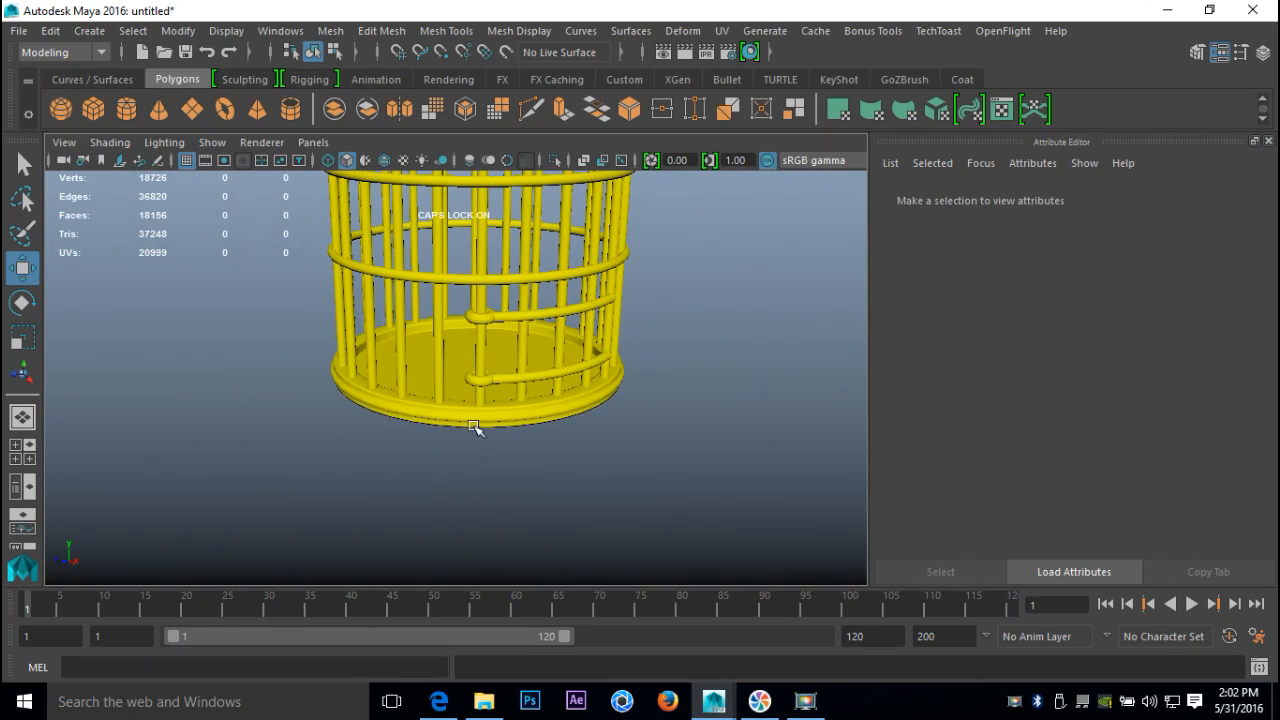
Apply Separate to the selected cage bars and the large top disc, and clear the selection
click(477, 426)
alt+middle_drag(636, 371, 664, 638)
alt+drag(646, 336, 655, 475)
scroll(655, 475, up, 5)
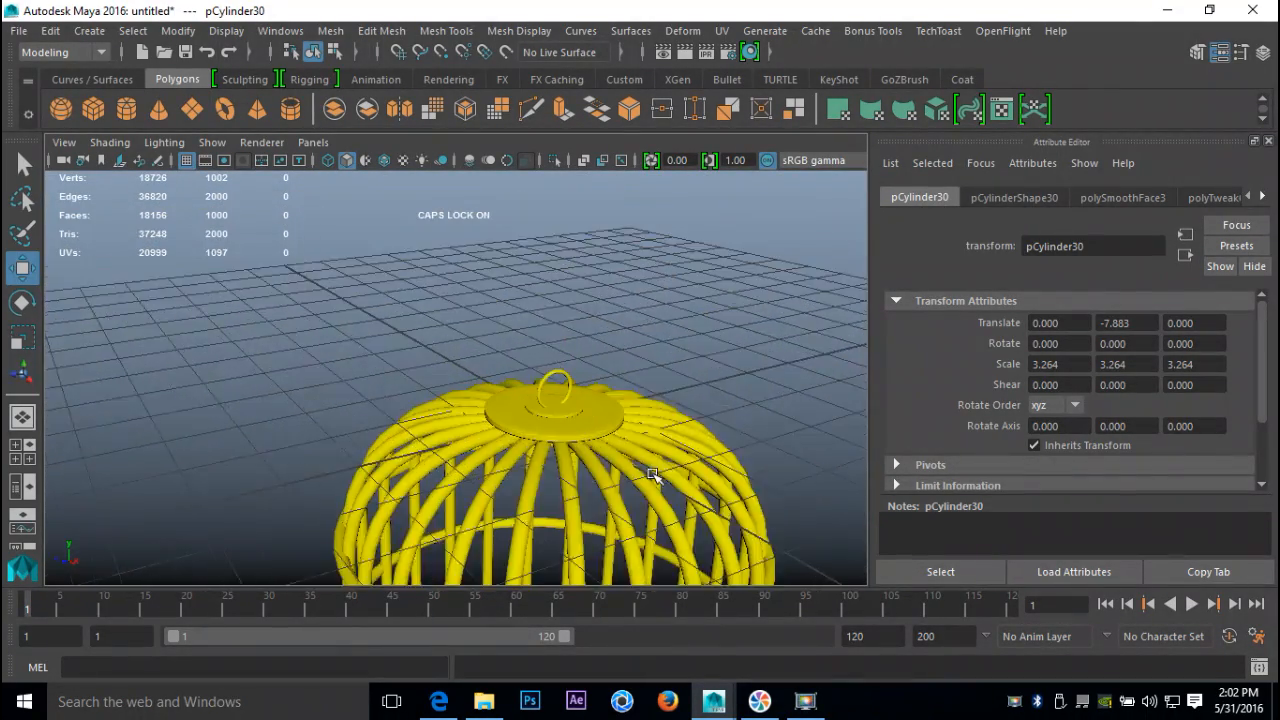
click(606, 479)
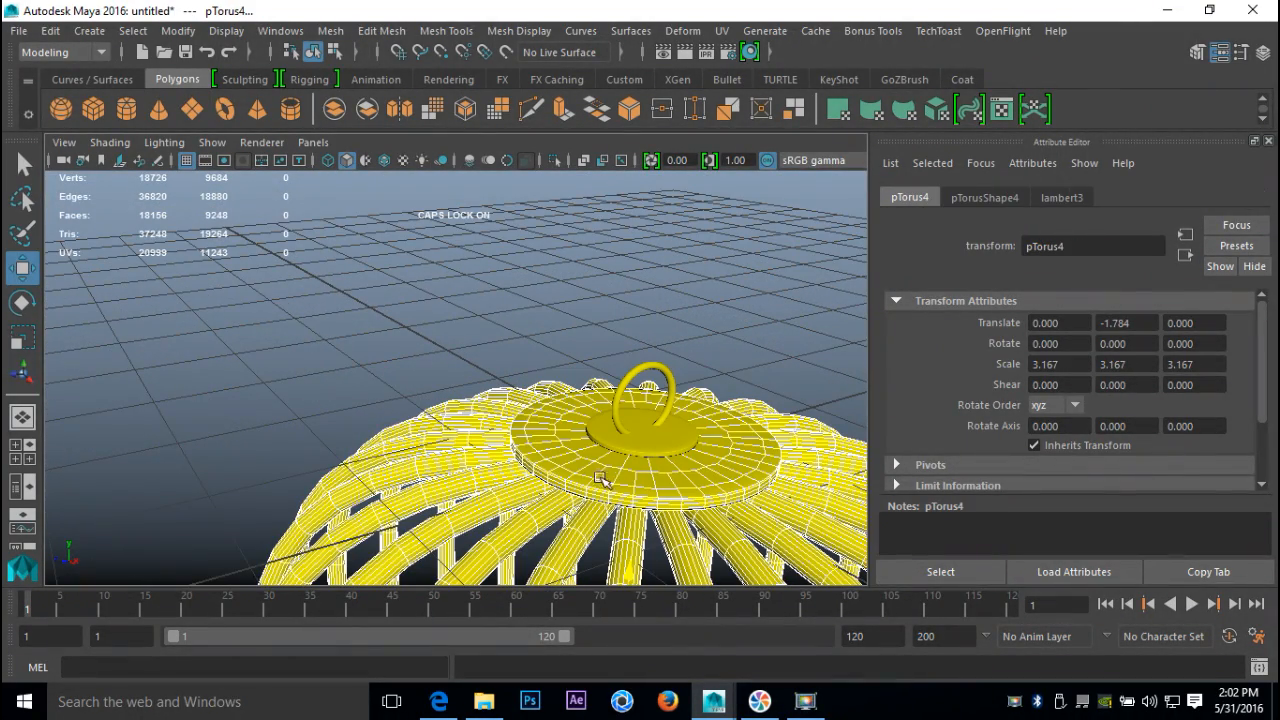
click(331, 30)
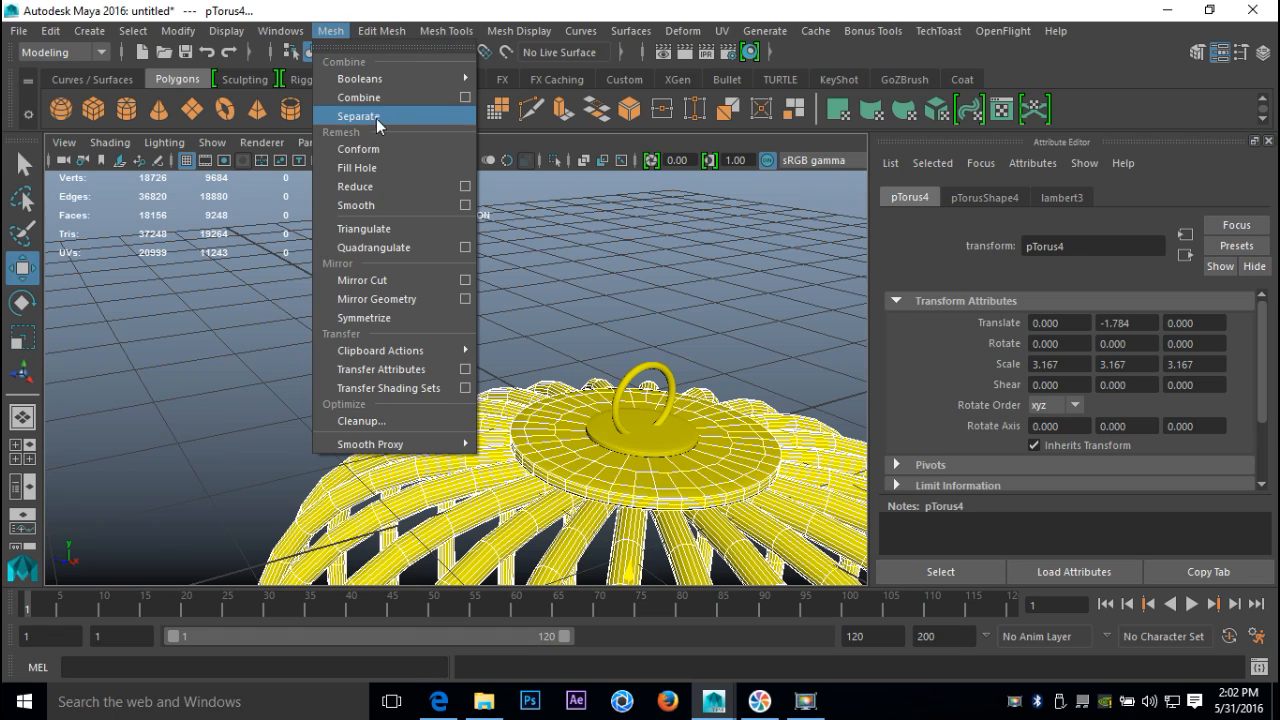
click(376, 118)
scroll(435, 277, down, 5)
click(669, 290)
Assign a new Lambert material to the large and small discs on top of the cage and color it blue
right_drag(550, 379, 640, 155)
click(515, 426)
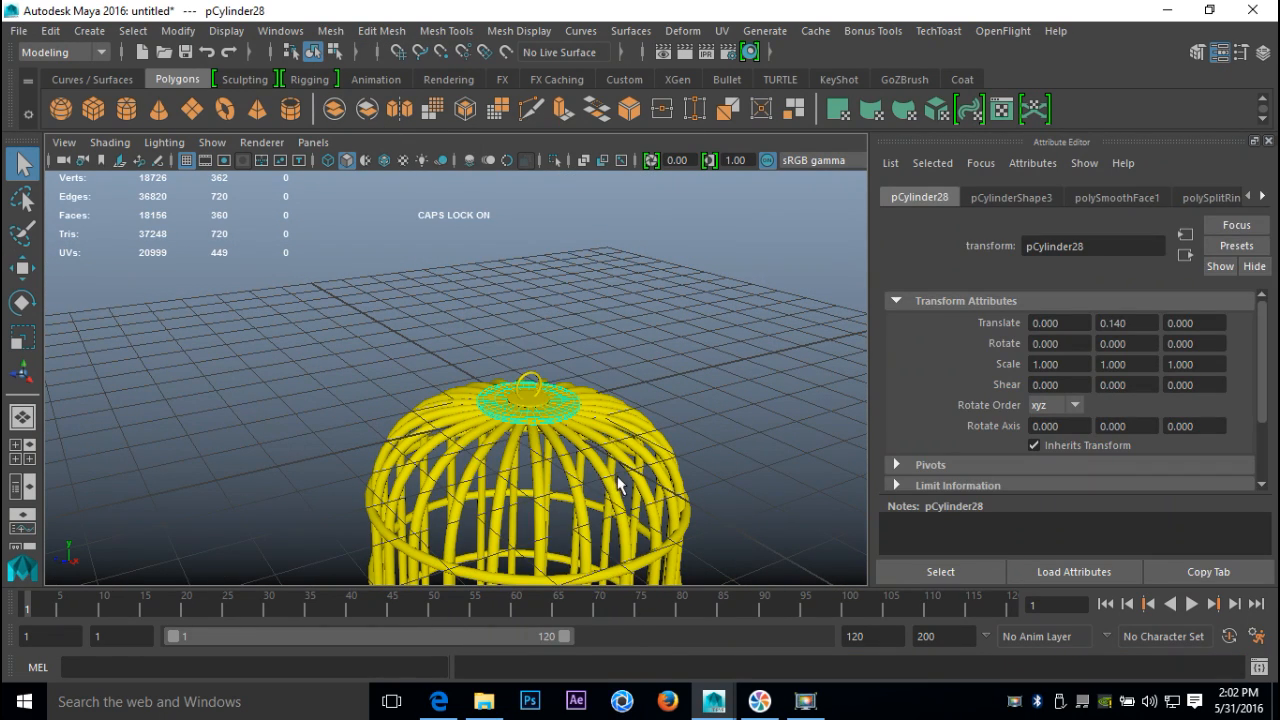
scroll(608, 468, up, 5)
shift+click(632, 444)
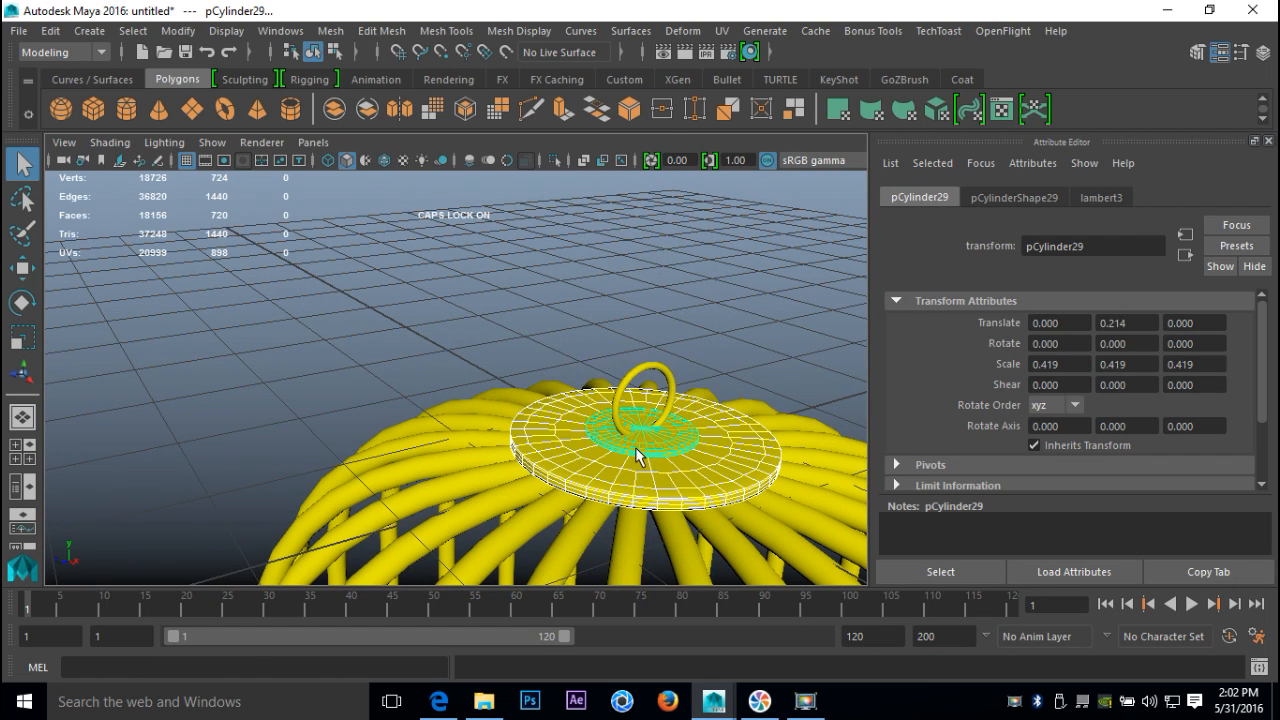
right_click(636, 448)
click(635, 643)
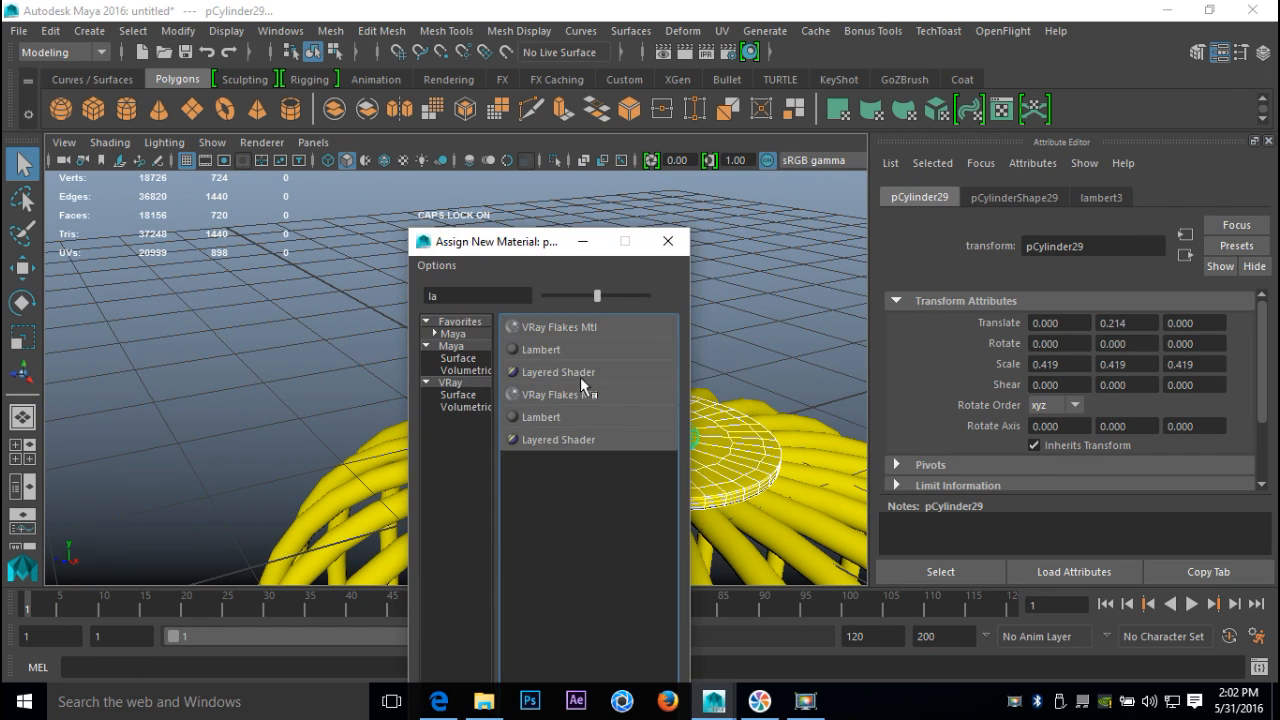
click(534, 348)
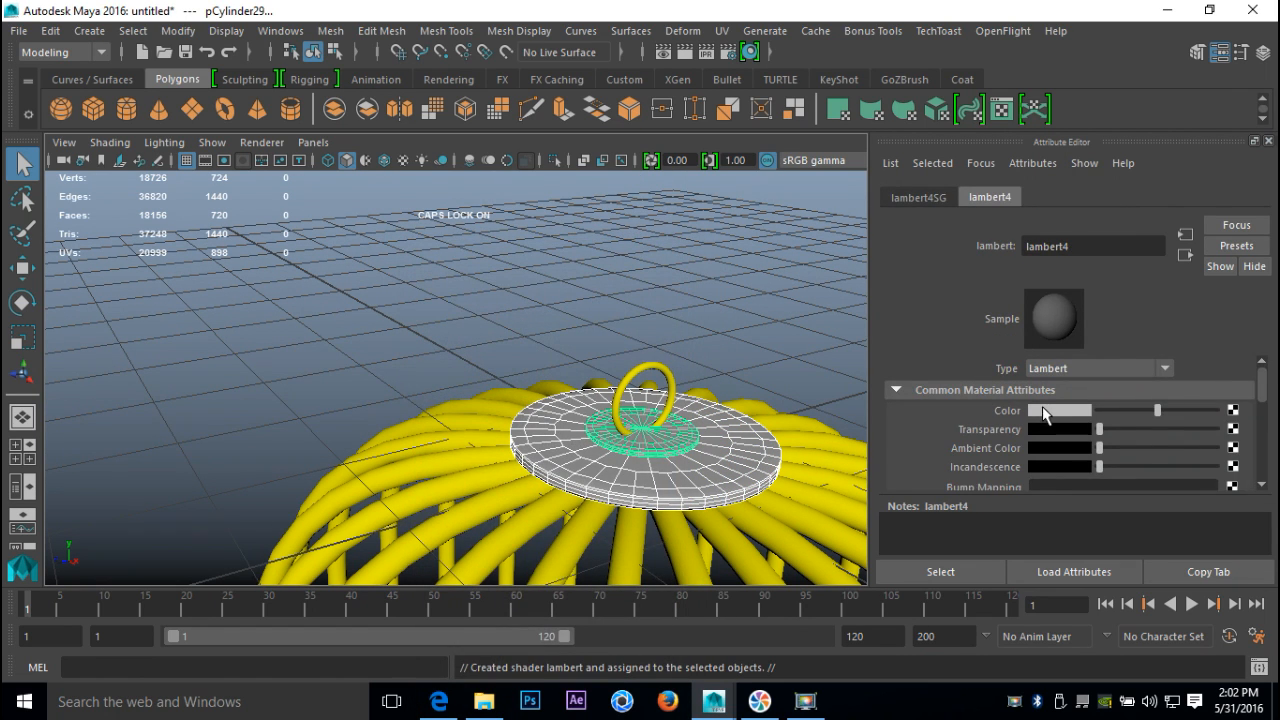
click(1044, 412)
click(1058, 358)
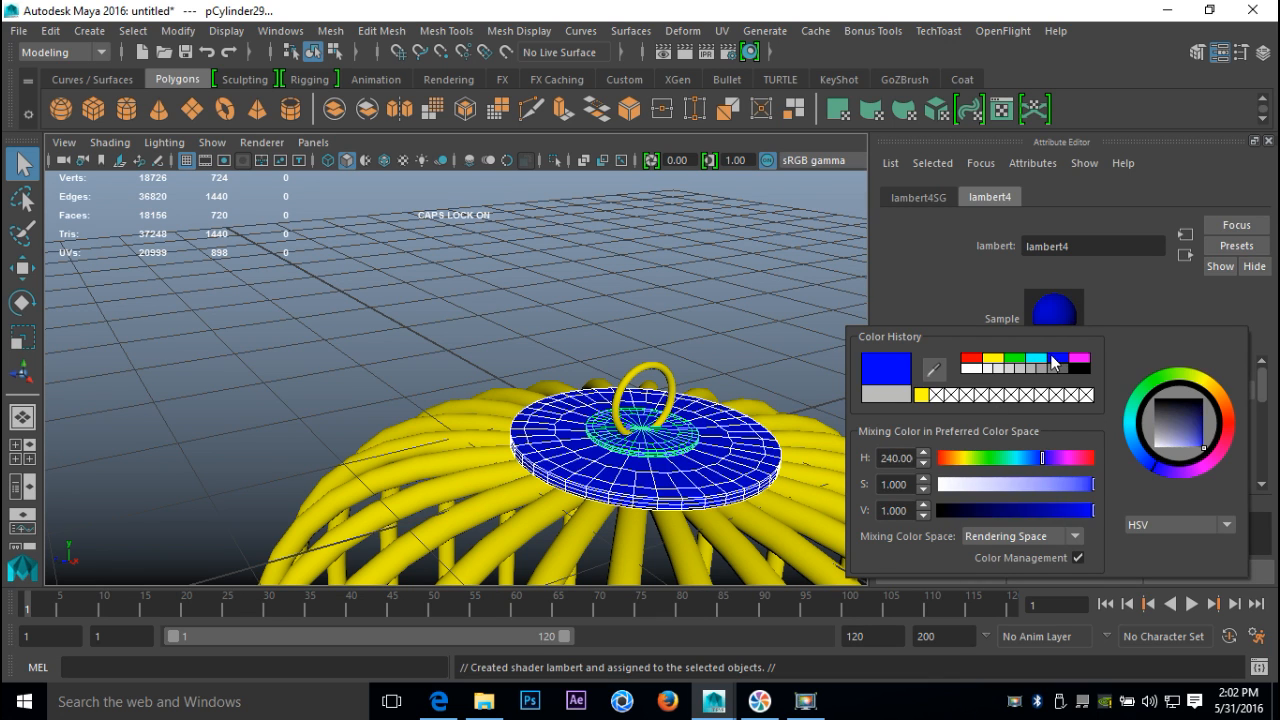
Assign a new Lambert material to the hanging ring on top of the cage, color it magenta and deselect the ring
click(636, 378)
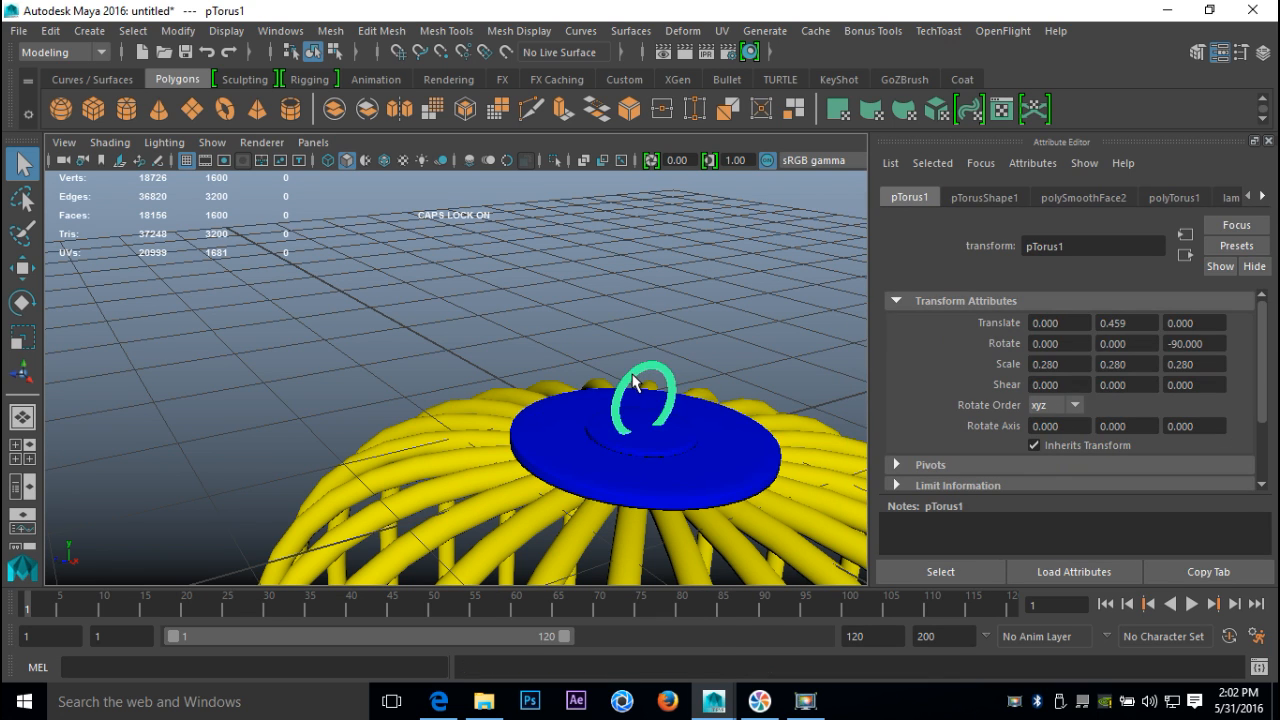
right_click(632, 379)
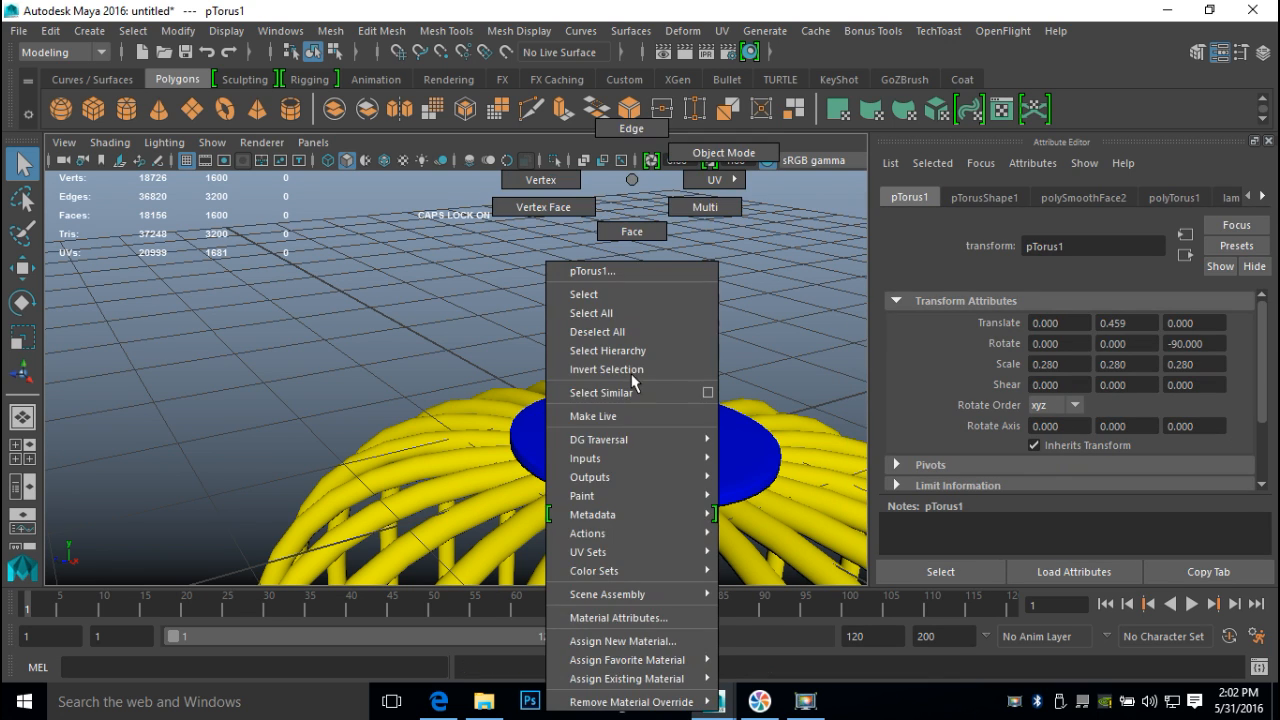
click(636, 641)
click(549, 350)
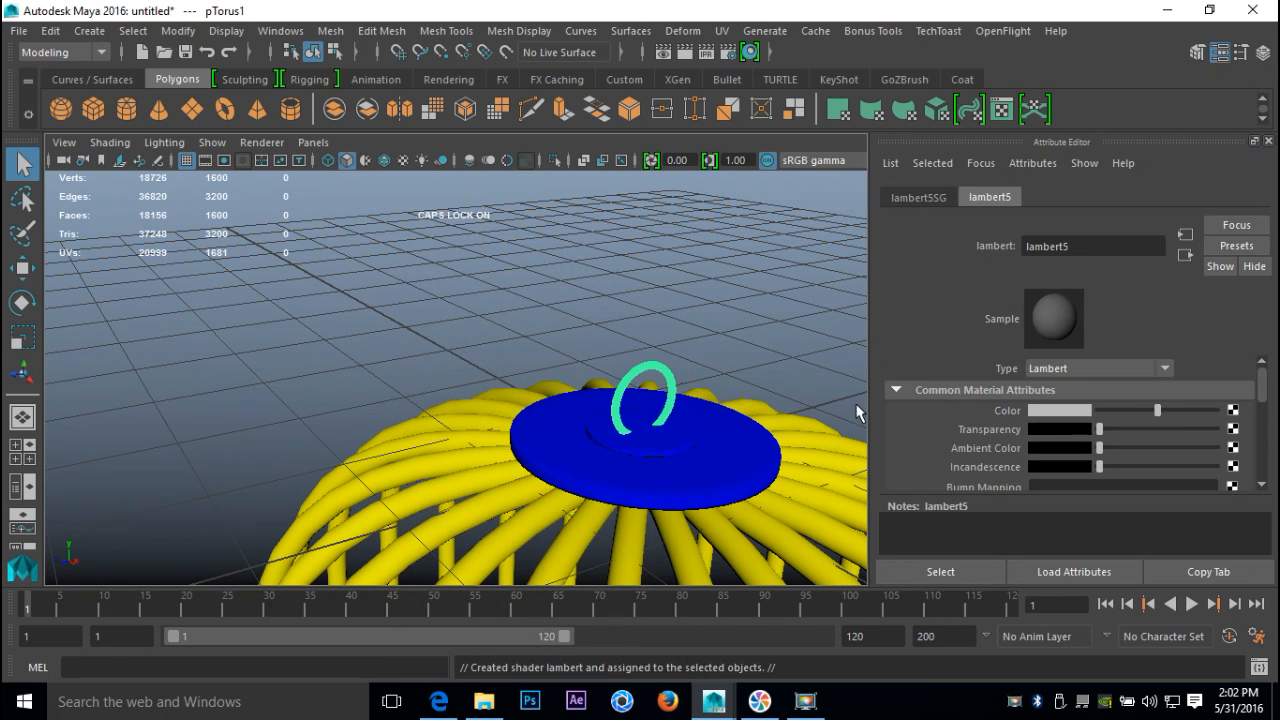
click(1044, 411)
click(1084, 361)
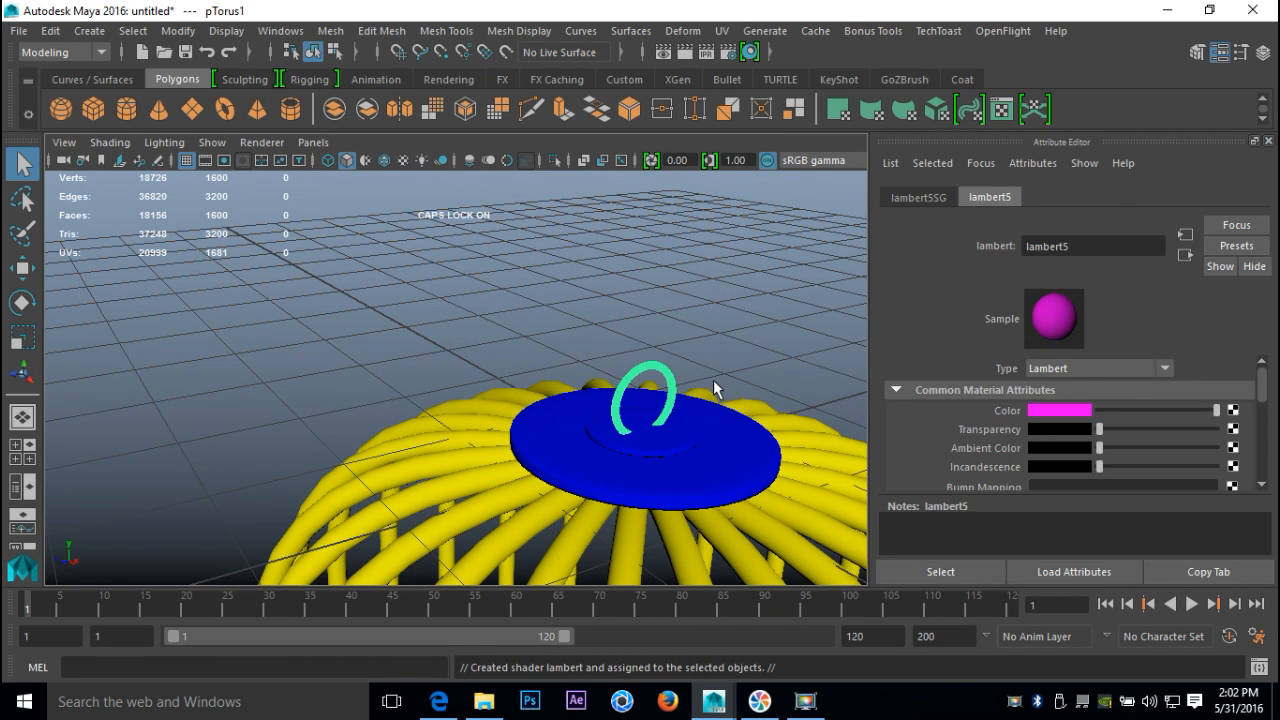
scroll(712, 375, down, 4)
click(704, 311)
scroll(645, 424, up, 4)
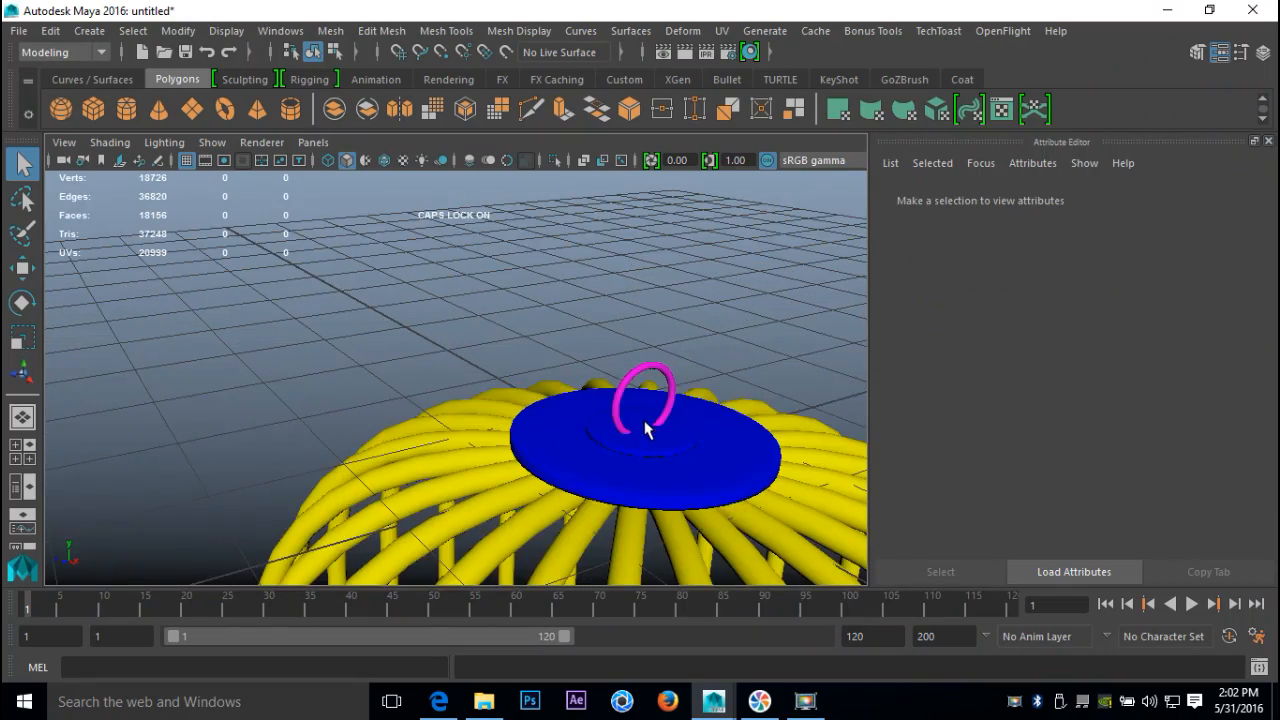
Assign a new Lambert material to the cage's round base, color it red and deselect the base
alt+middle_drag(645, 424, 470, 115)
scroll(461, 334, down, 5)
alt+middle_drag(487, 472, 476, 142)
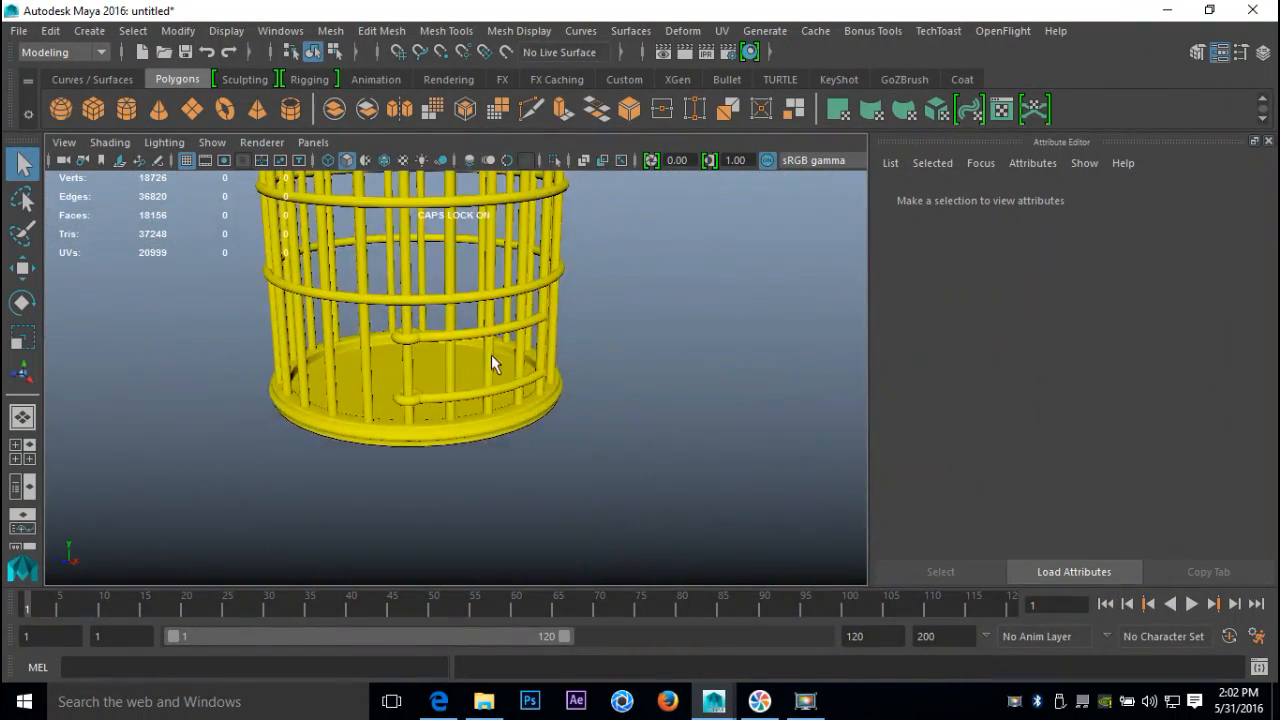
alt+drag(491, 356, 516, 360)
click(413, 447)
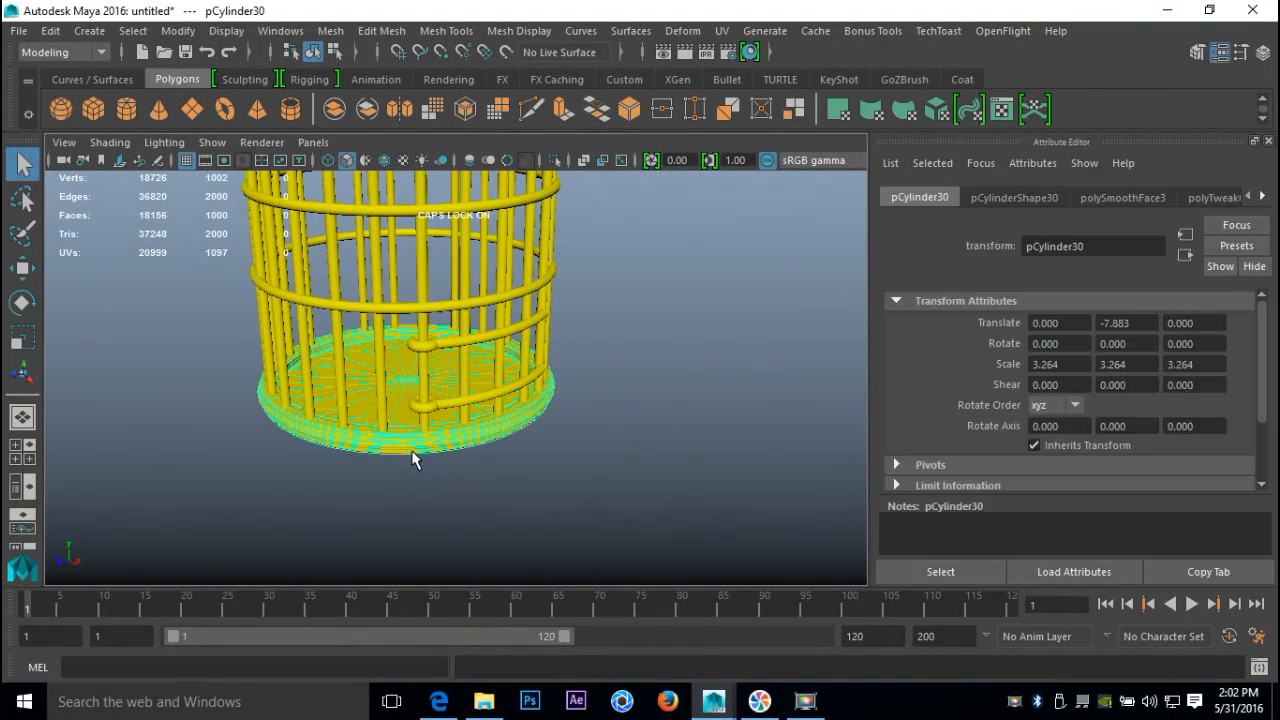
right_click(415, 458)
click(443, 645)
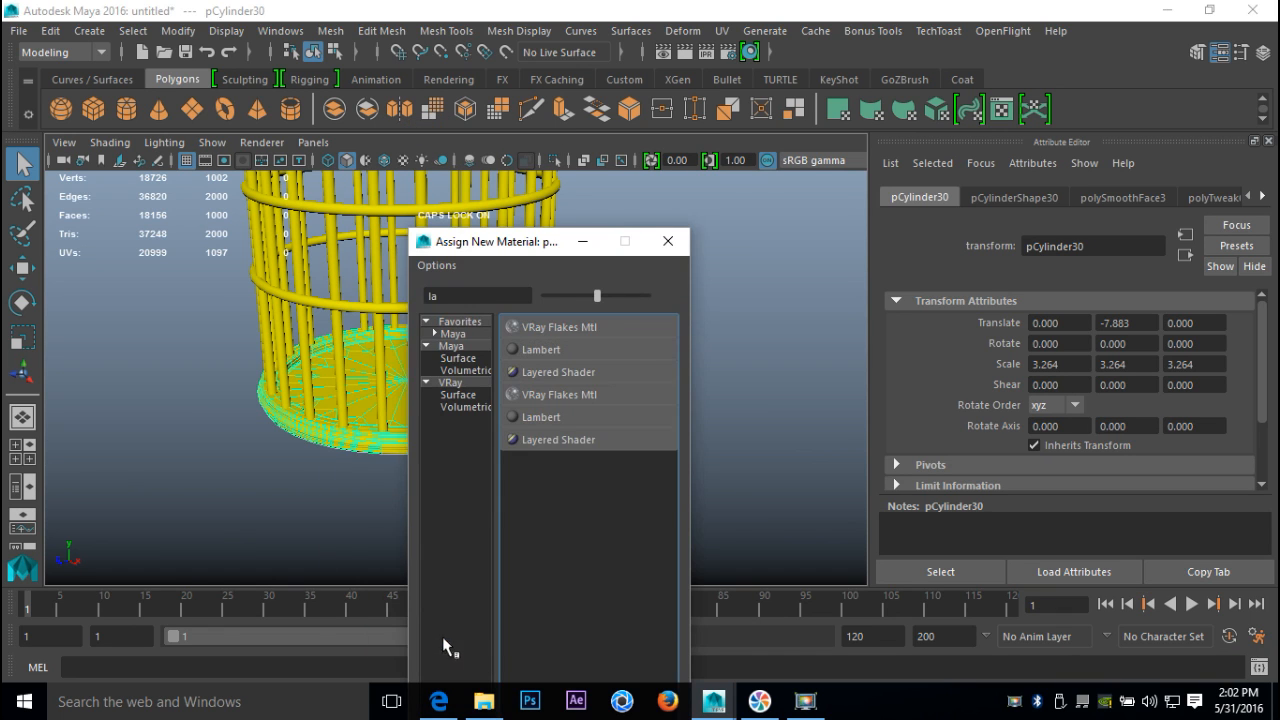
click(540, 351)
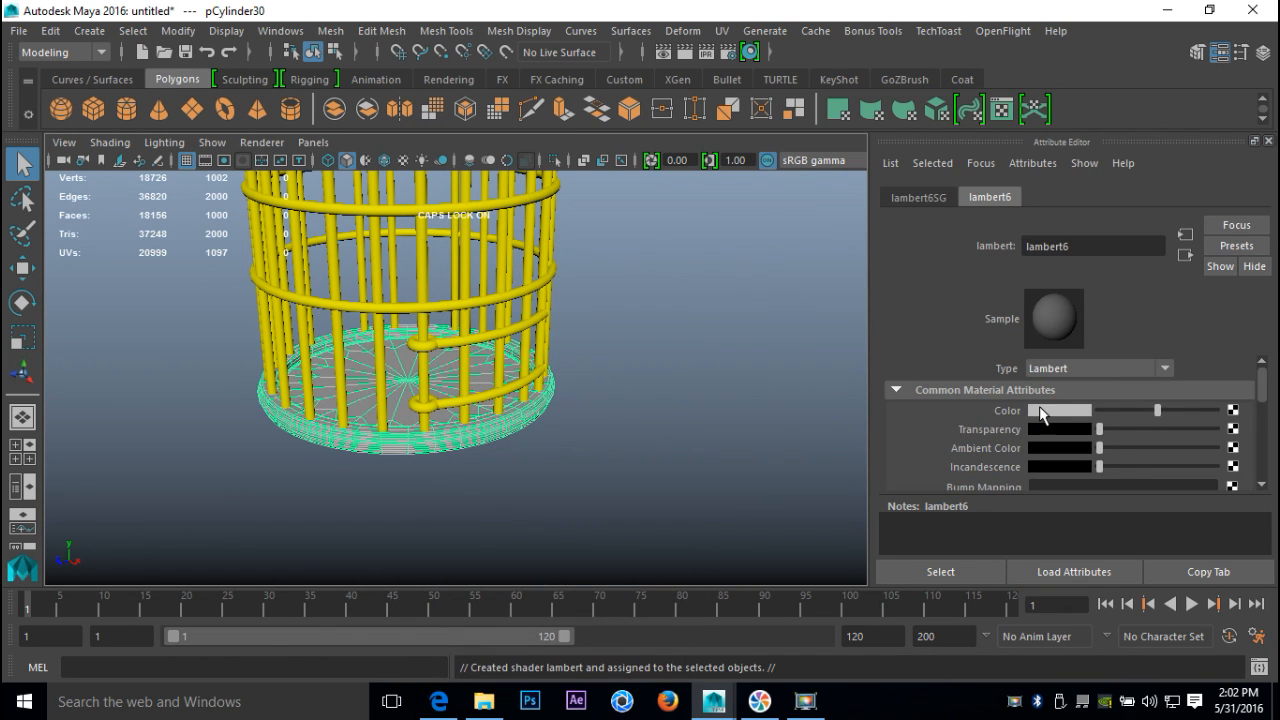
click(1048, 412)
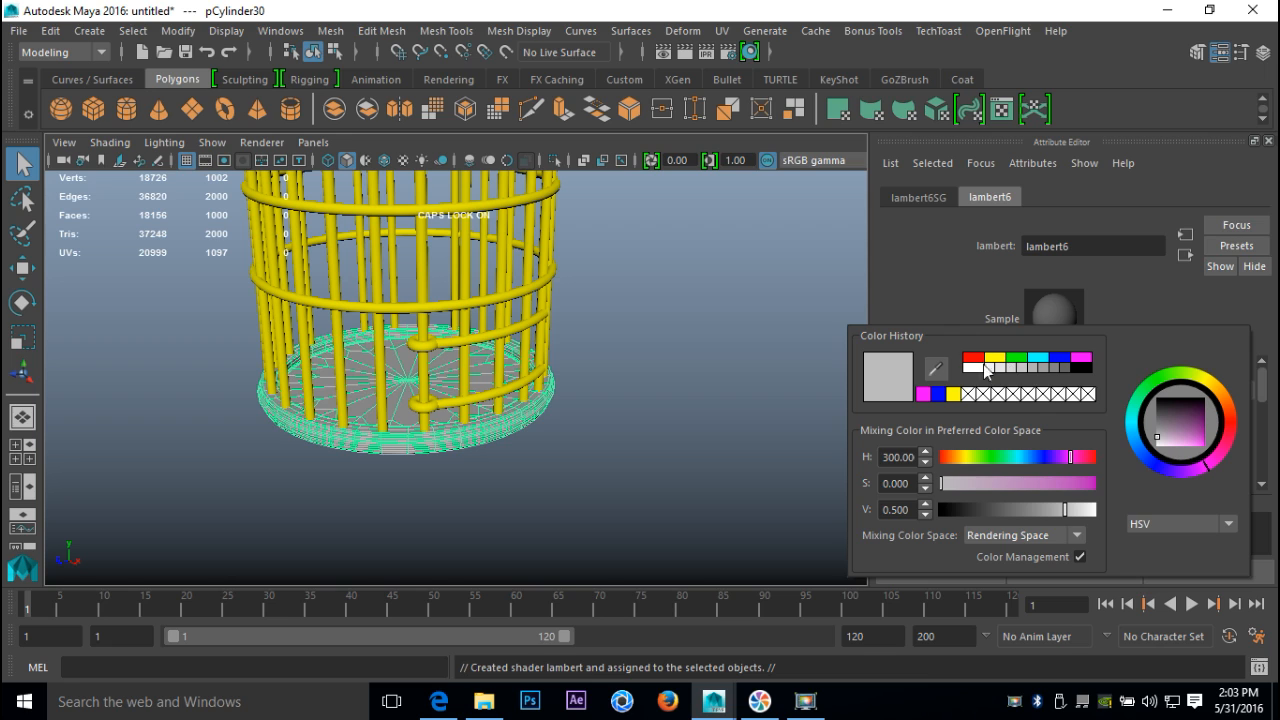
click(976, 361)
click(680, 364)
Delete the construction history of the whole birdcage and freeze its transformations
alt+right_drag(680, 365, 561, 350)
alt+middle_drag(561, 350, 605, 401)
alt+drag(605, 402, 615, 429)
drag(357, 251, 666, 592)
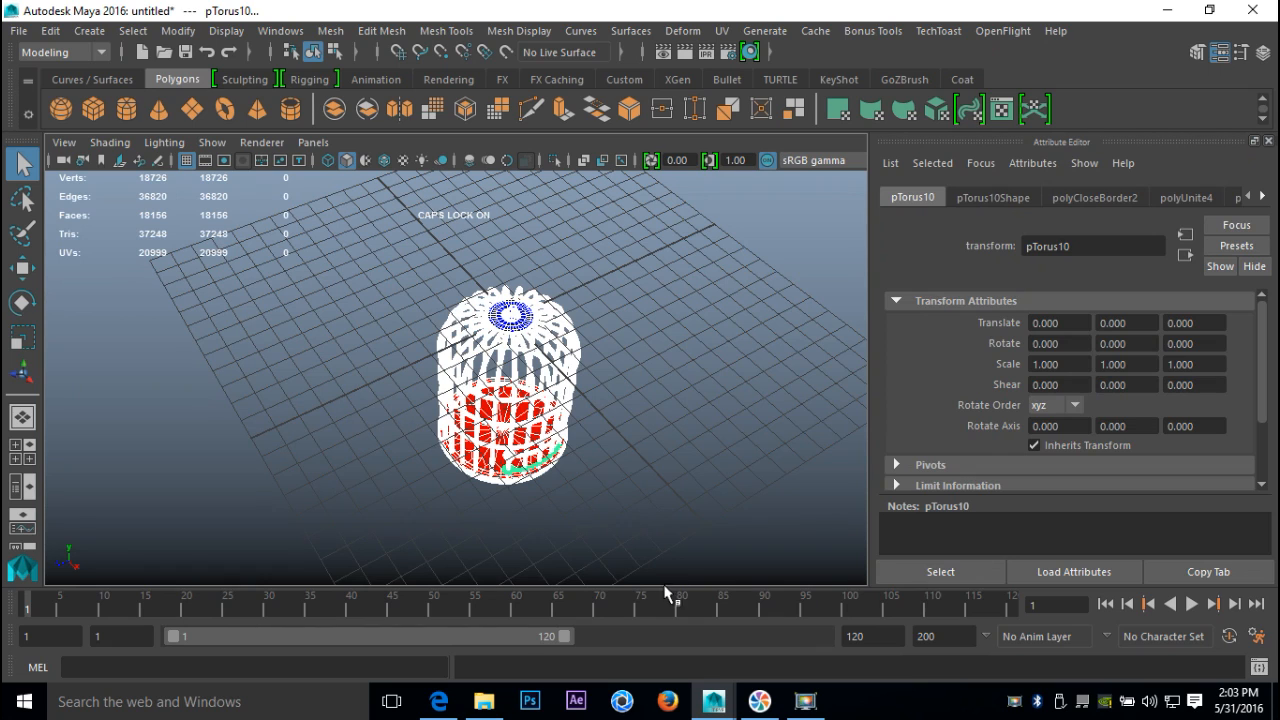
click(61, 38)
mouse_move(138, 250)
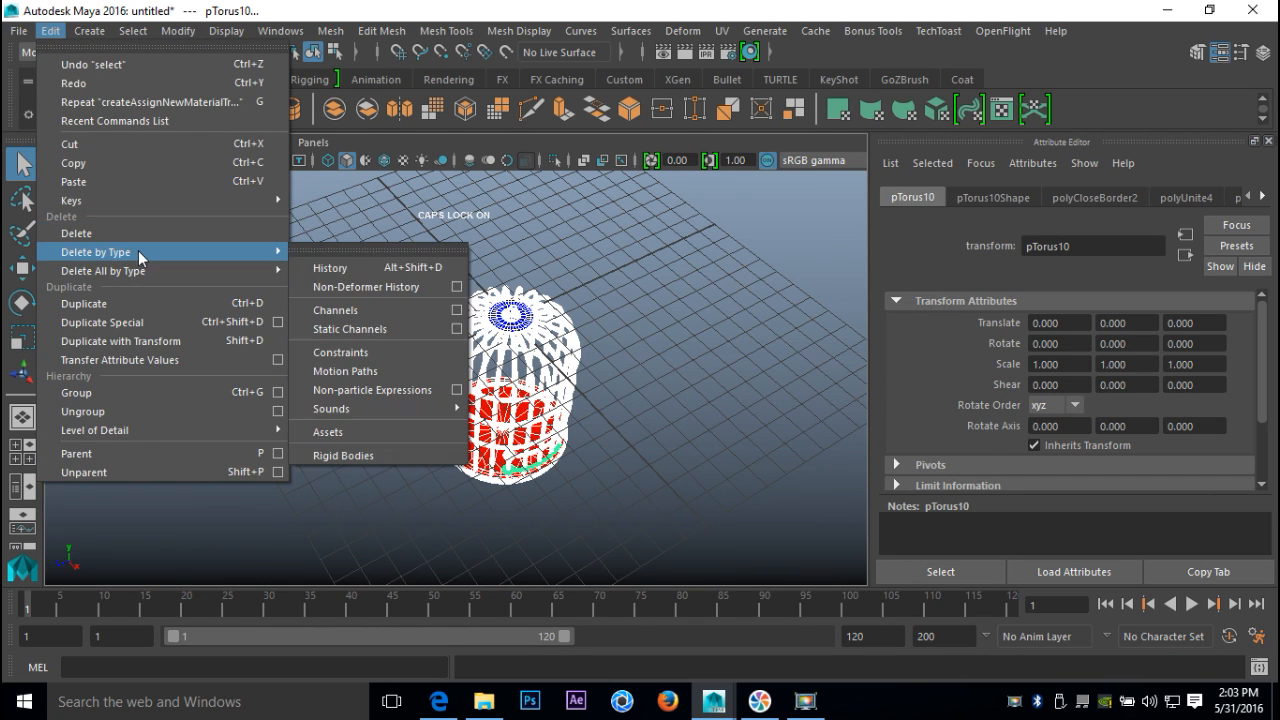
click(354, 269)
click(178, 31)
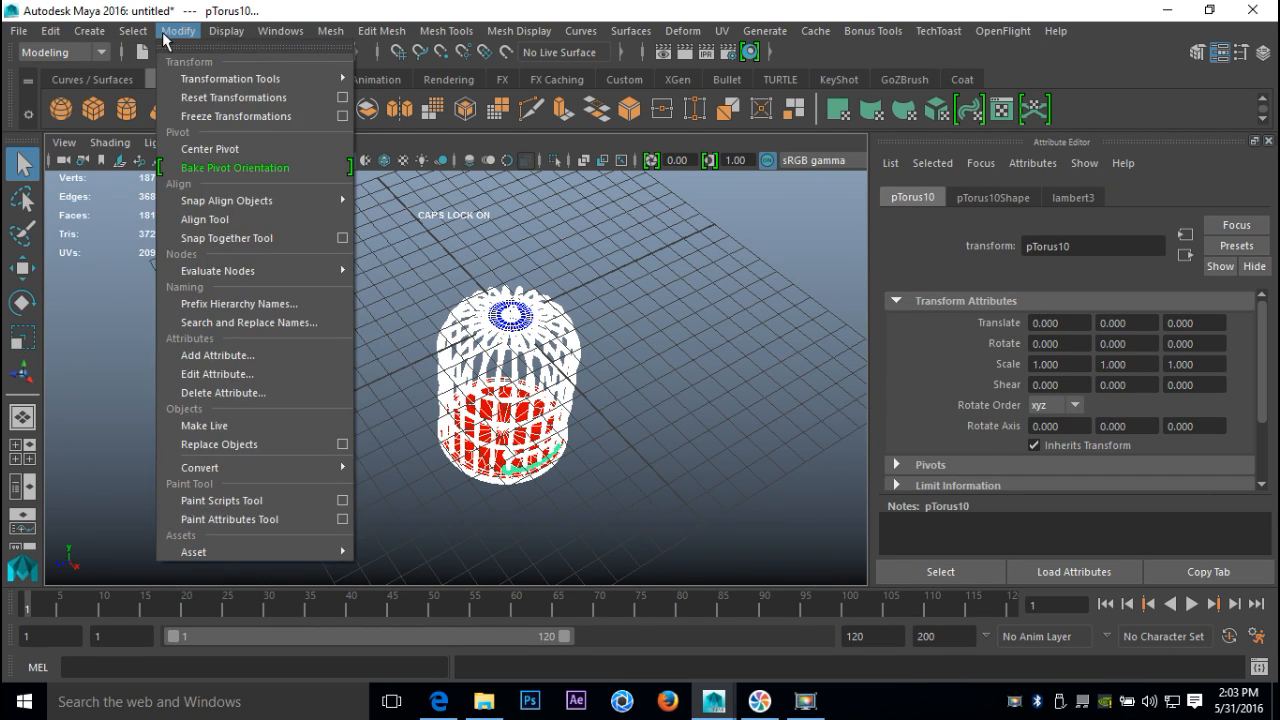
click(269, 119)
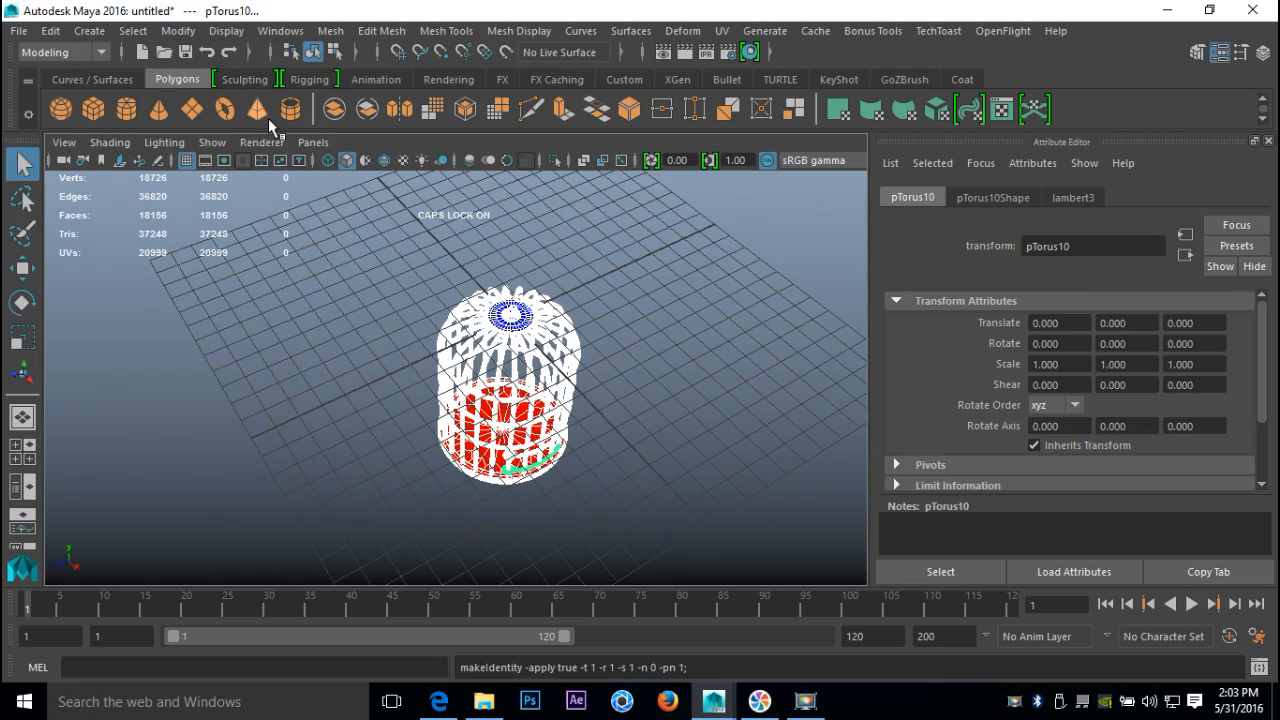
Export the selected birdcage to the Desktop as an FBX file named bIRDCAGEfbx
alt+drag(615, 416, 644, 410)
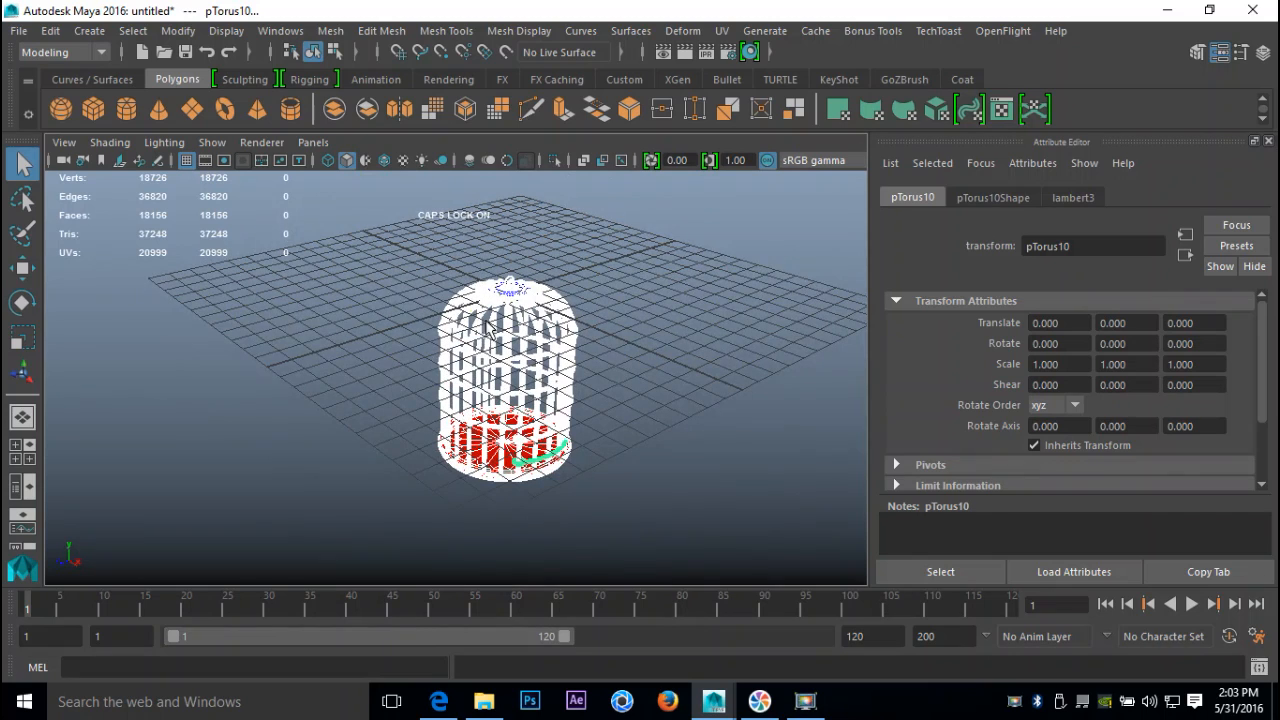
click(20, 31)
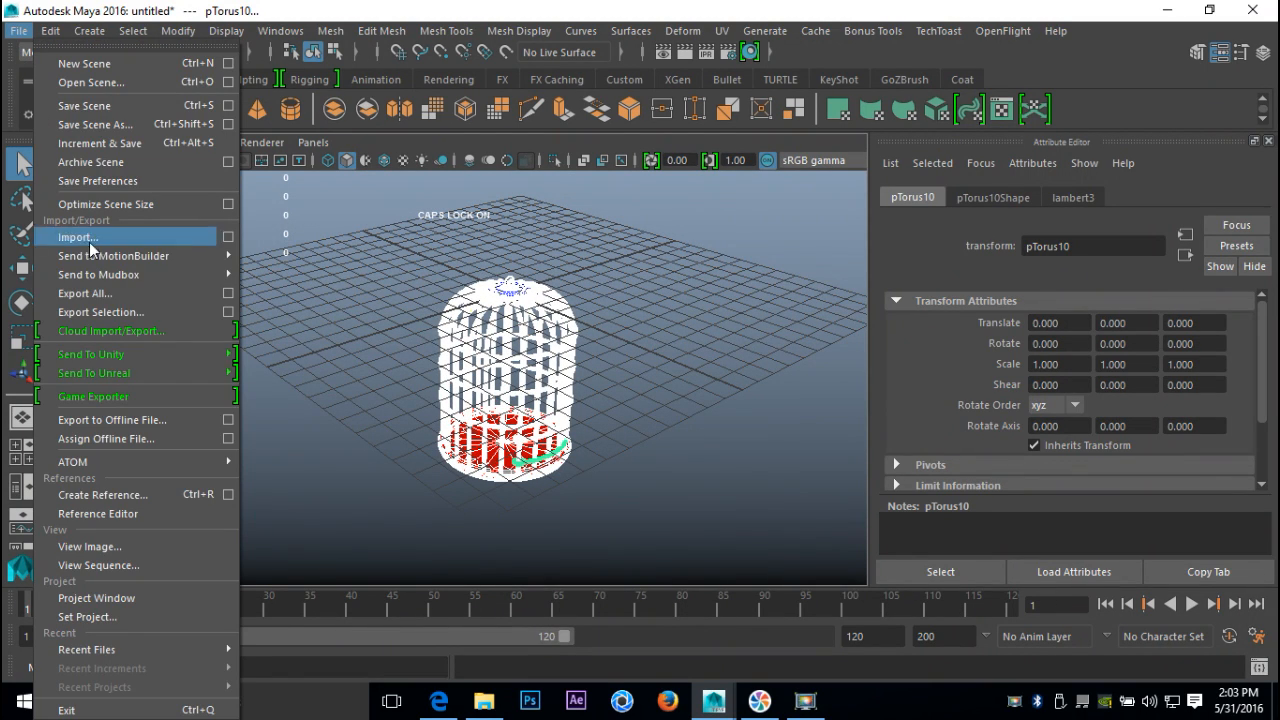
click(128, 314)
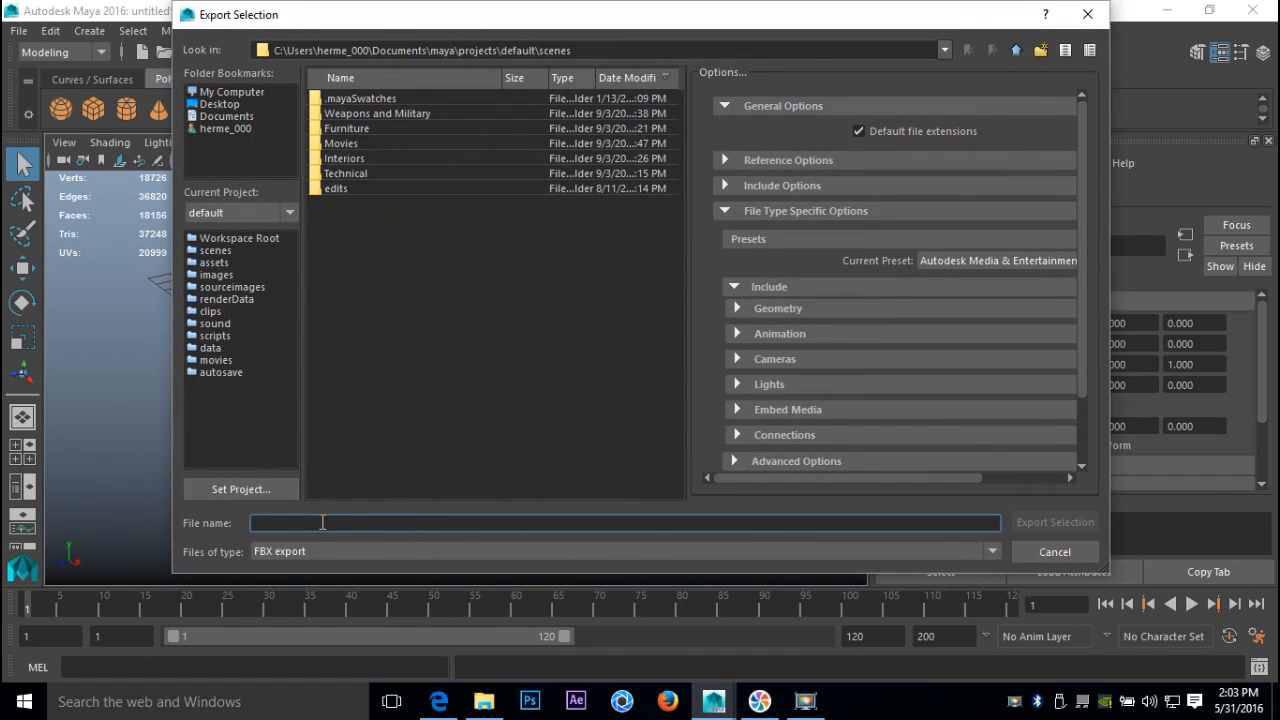
text(bIRDCAGEfbx)
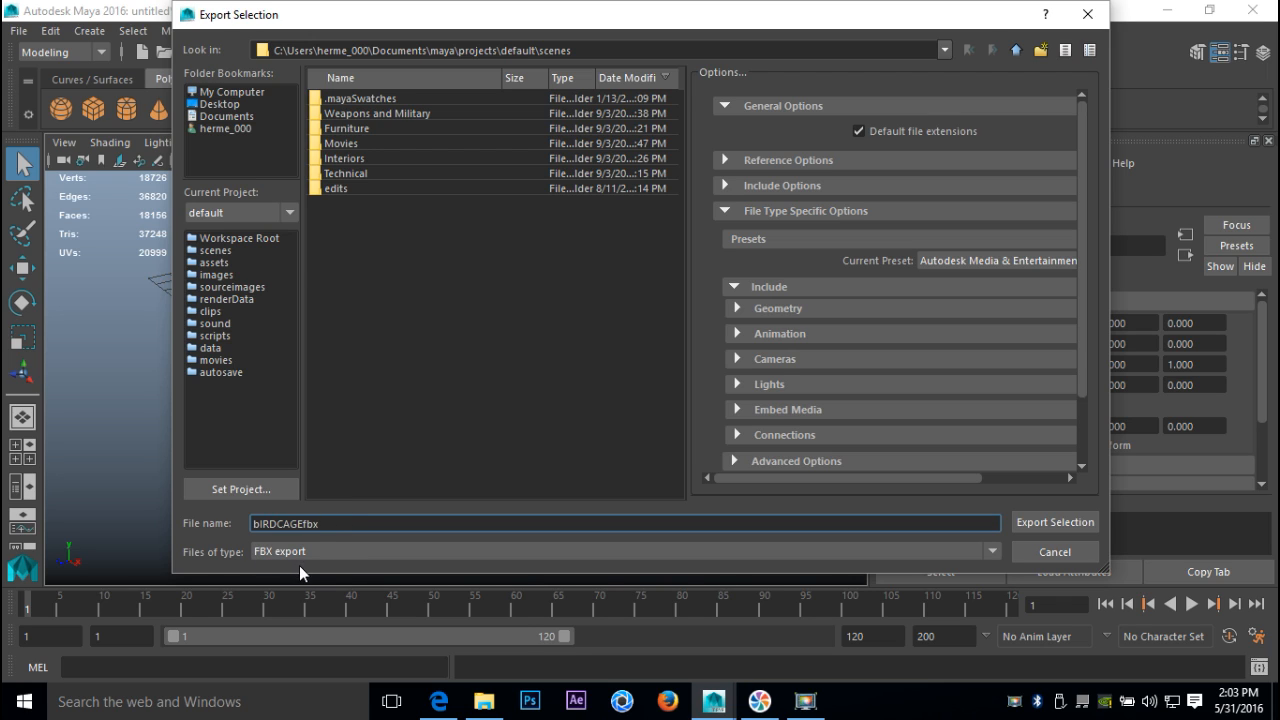
click(216, 106)
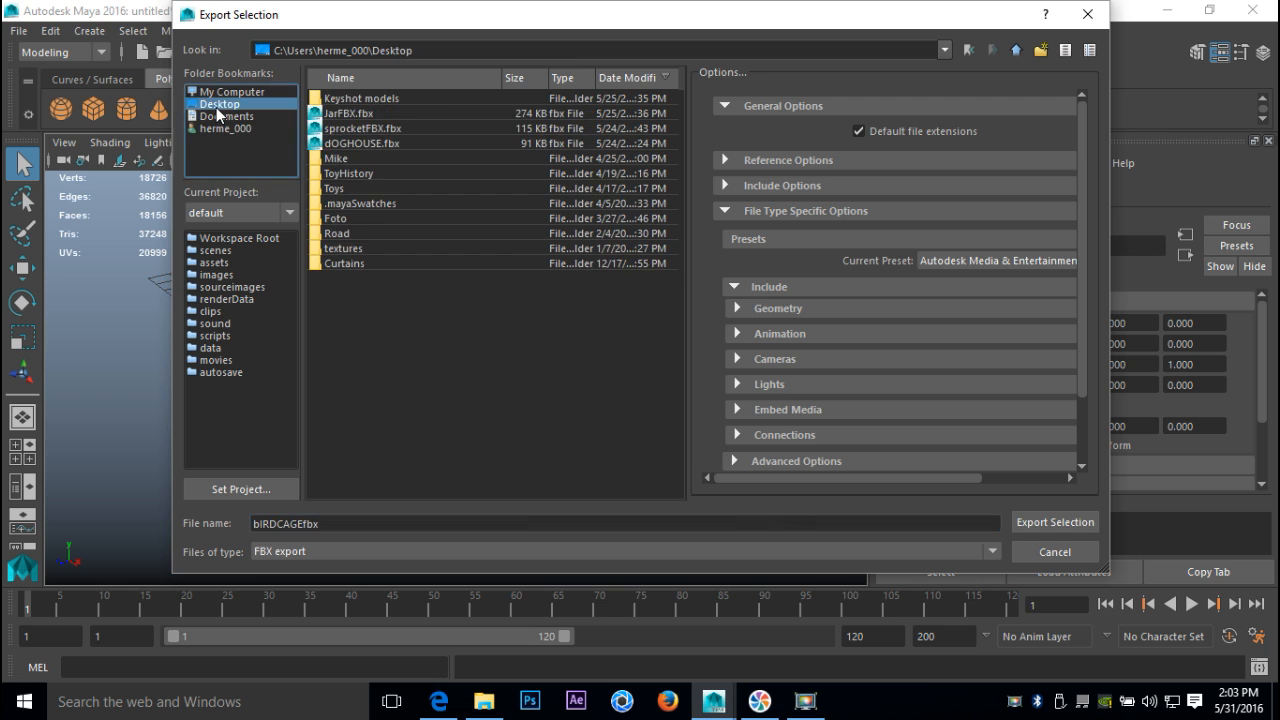
click(1068, 522)
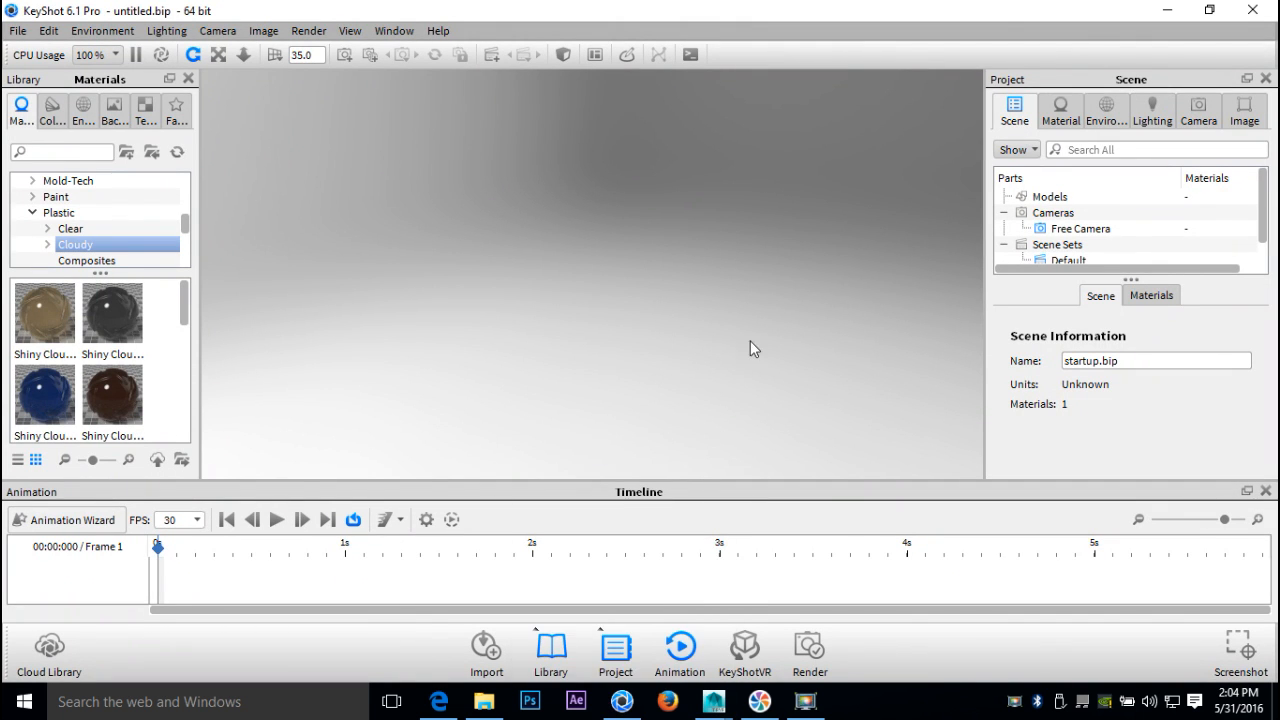
Start a new KeyShot scene and import bIRDCAGEfbx from the Desktop with centered geometry and Y as the up orientation
click(17, 31)
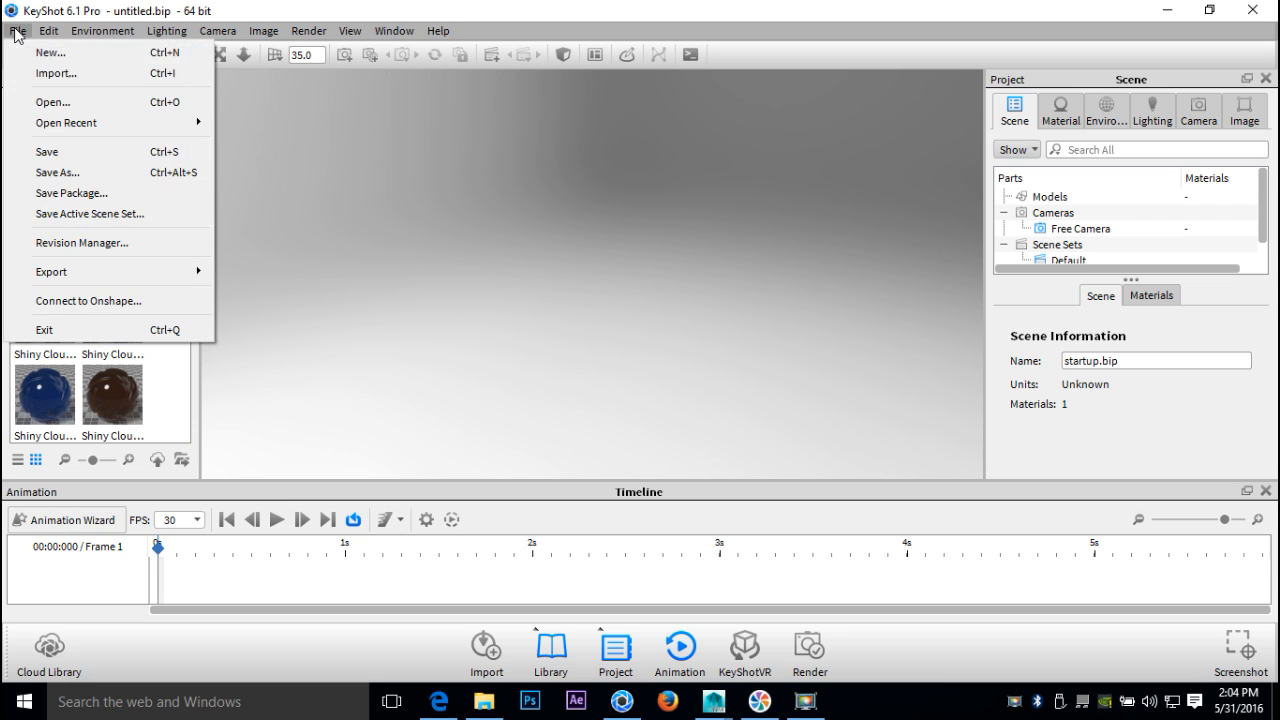
click(60, 54)
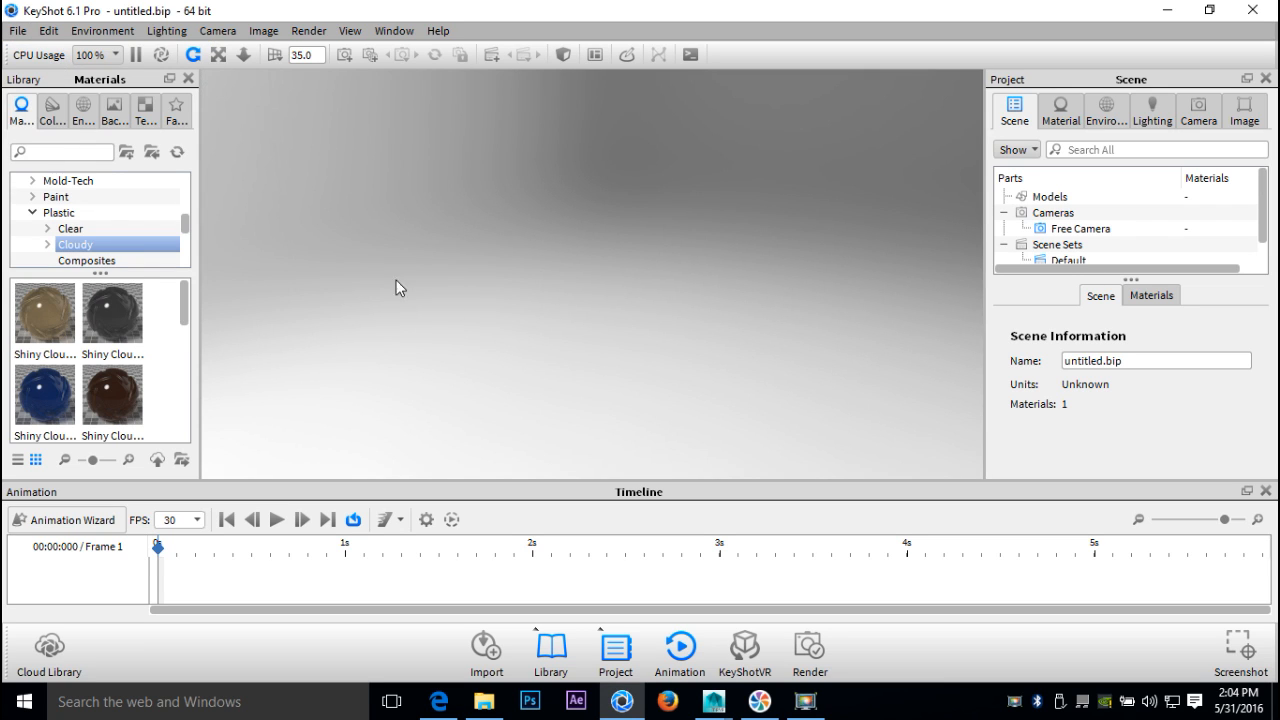
click(18, 33)
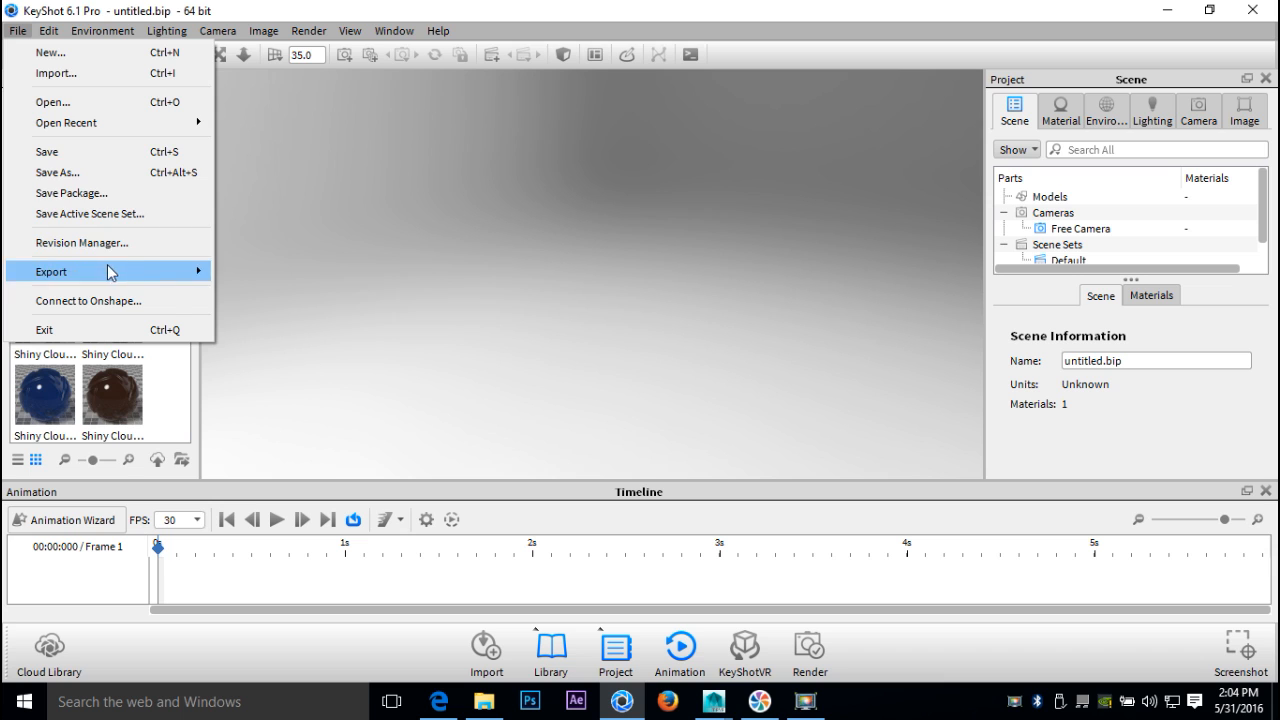
click(57, 73)
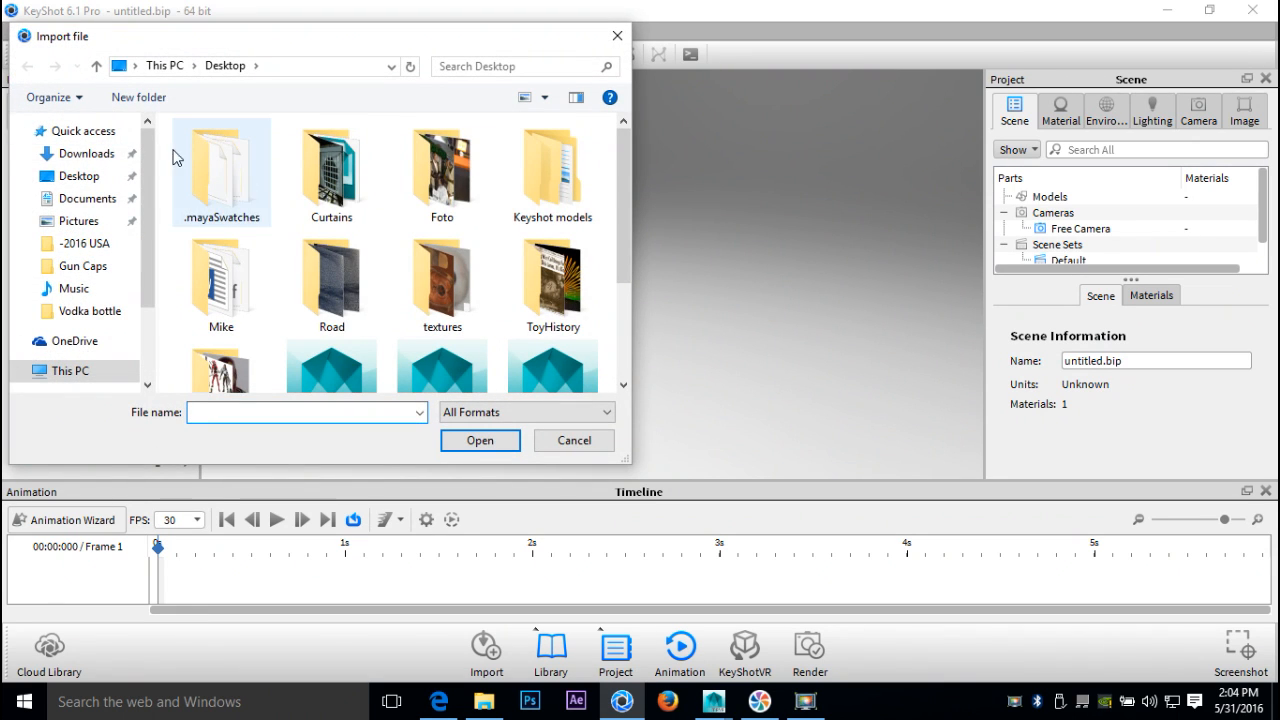
click(108, 178)
drag(626, 190, 626, 318)
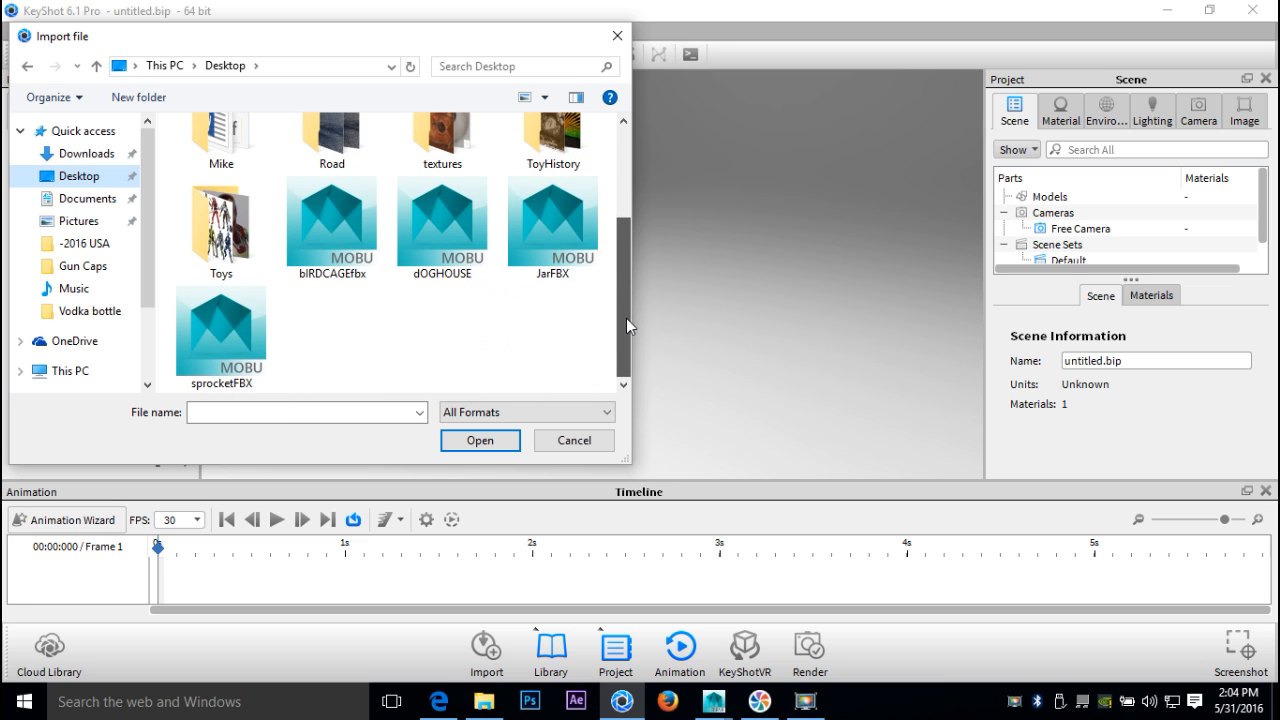
click(320, 262)
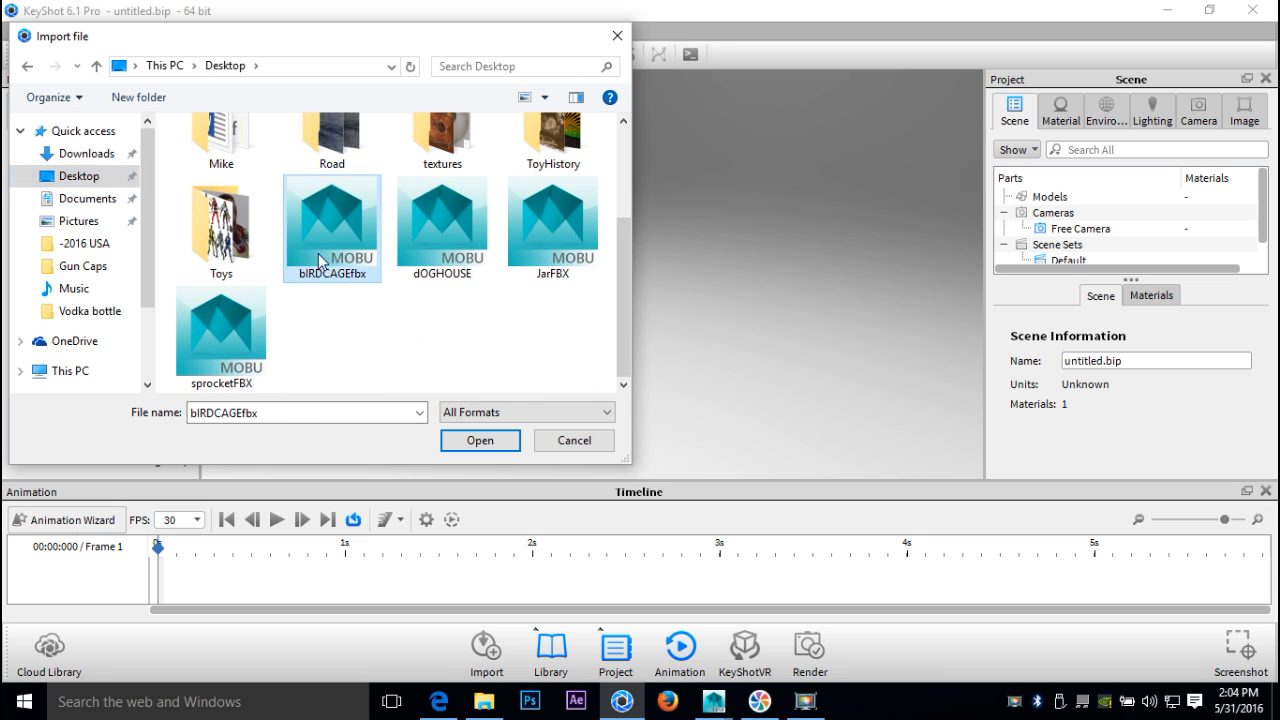
click(476, 441)
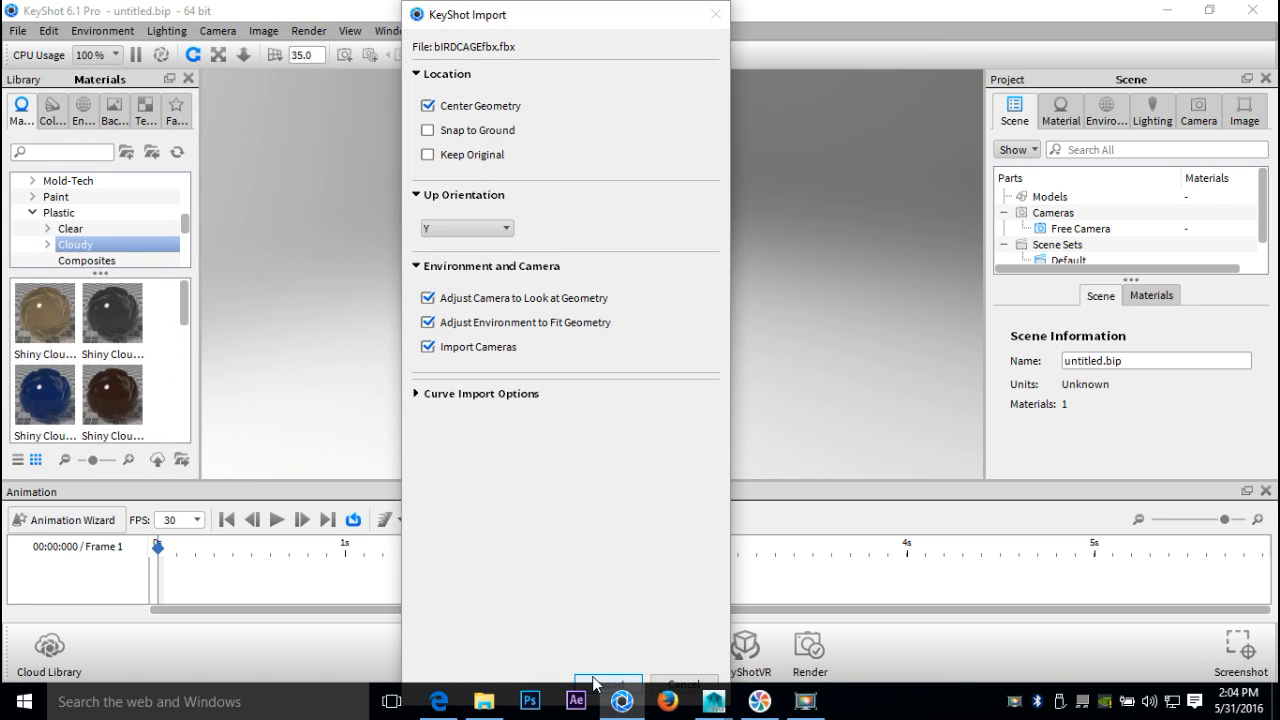
click(602, 685)
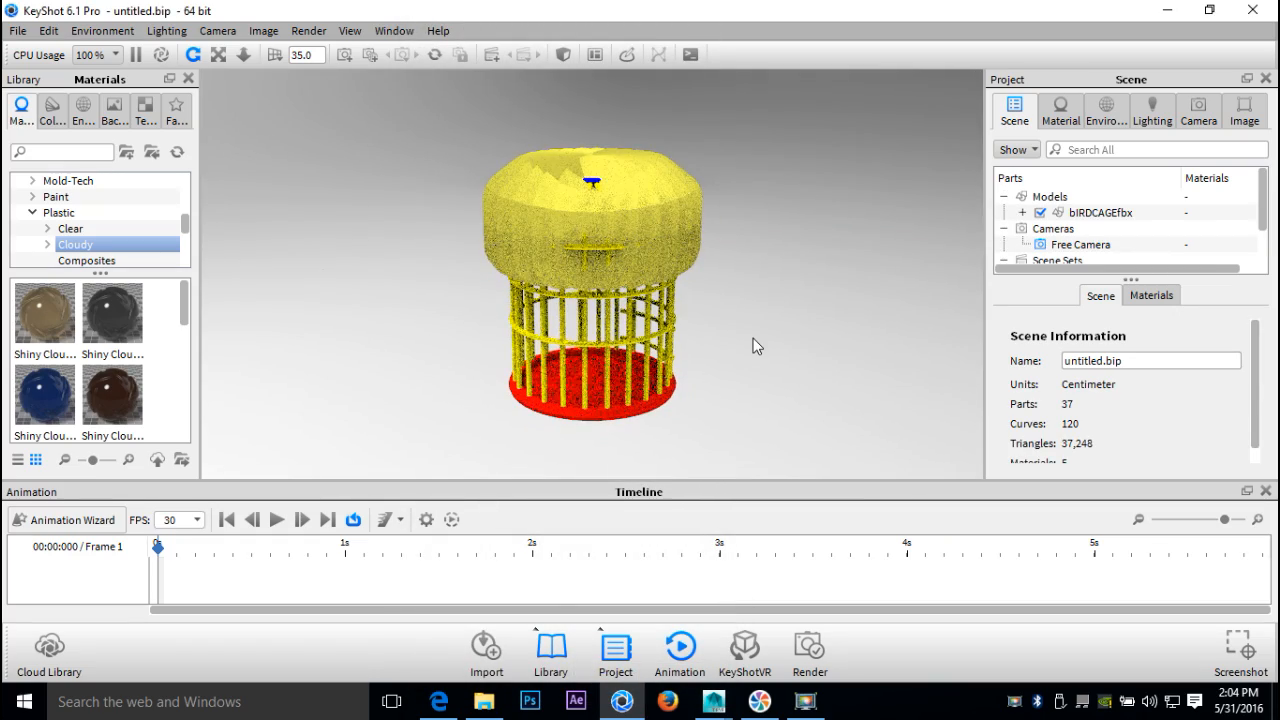
Examine the imported birdcage at different distances and from the side with the door
scroll(755, 339, up, 2)
scroll(758, 340, up, 3)
scroll(758, 345, down, 6)
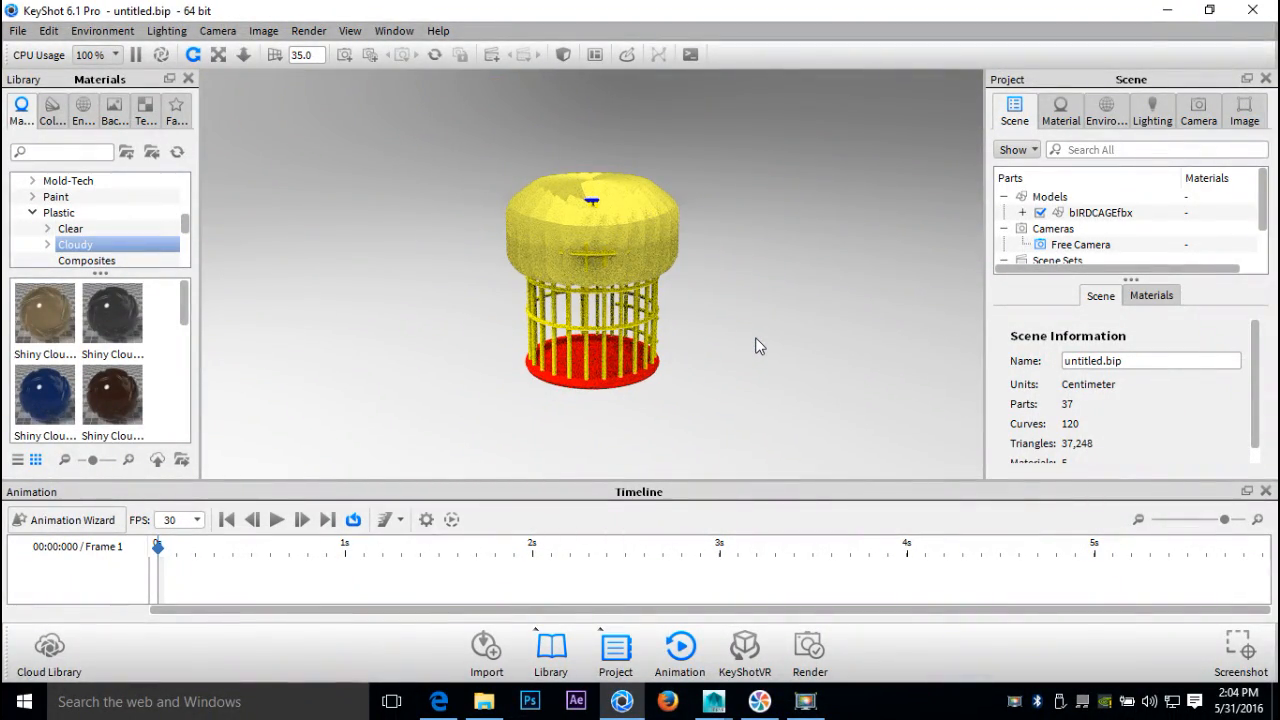
key(F9)
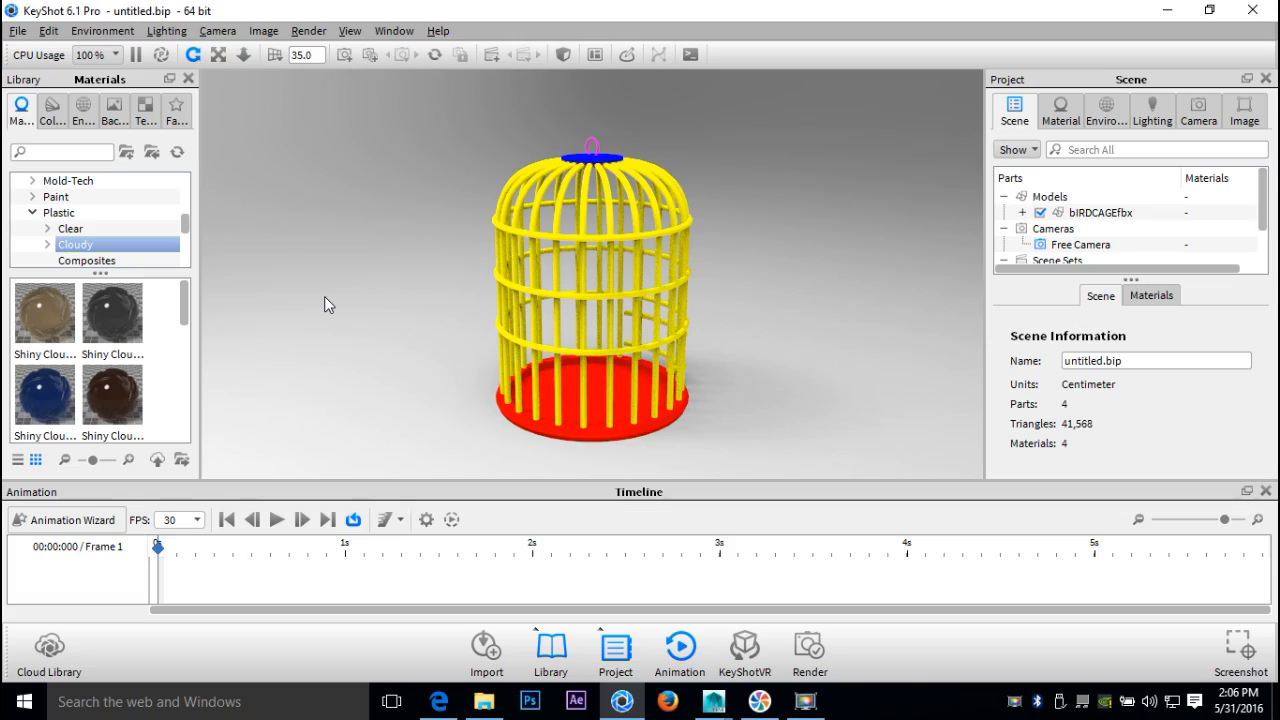
drag(684, 292, 225, 297)
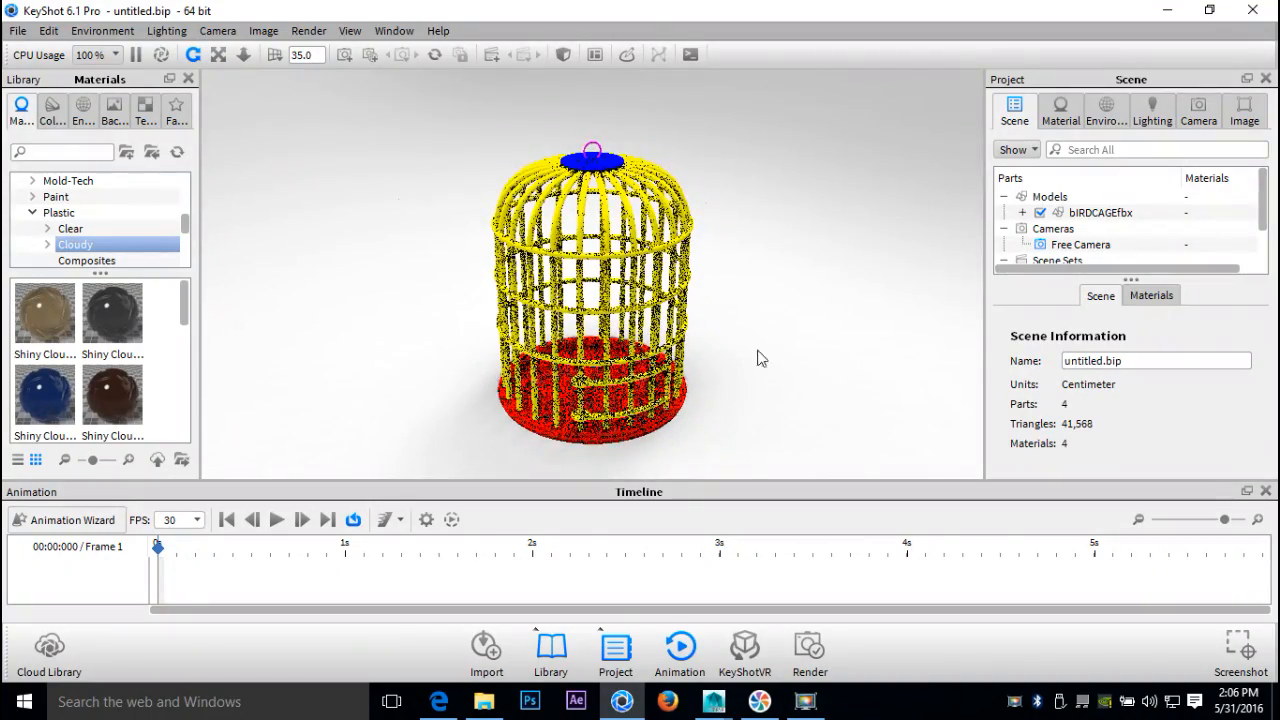
scroll(758, 249, up, 4)
scroll(757, 255, down, 3)
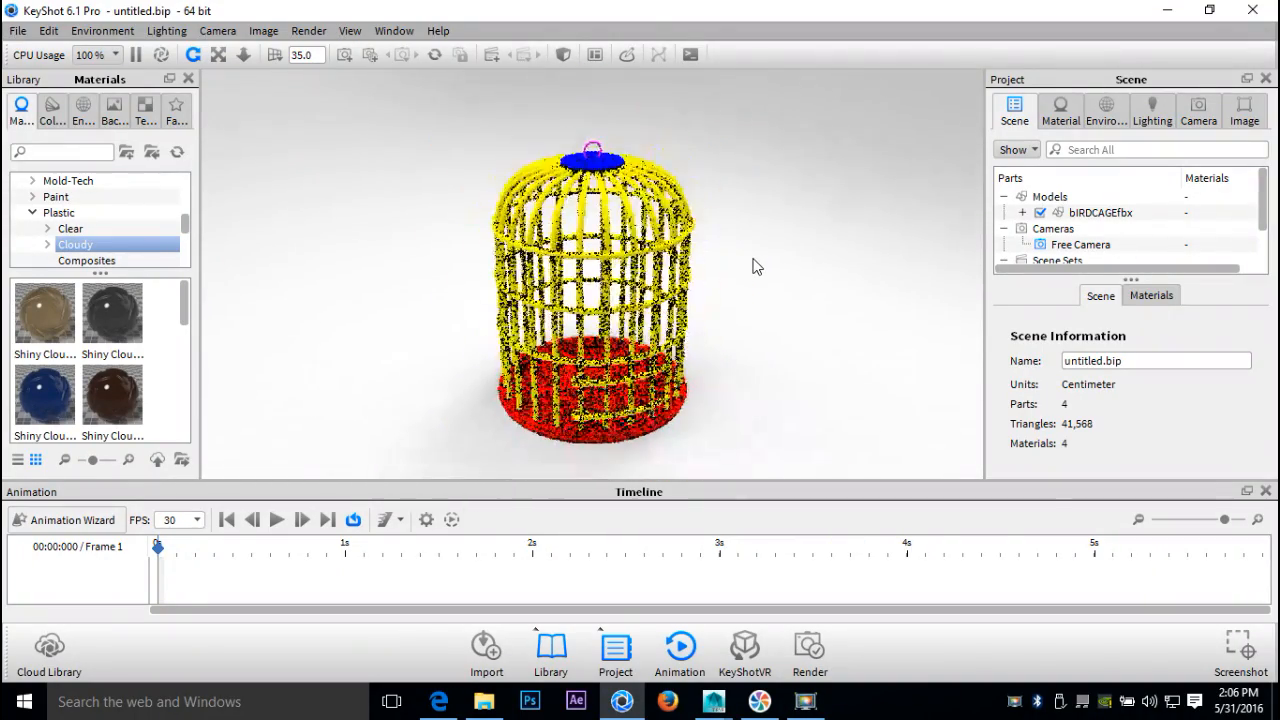
middle_drag(755, 242, 726, 259)
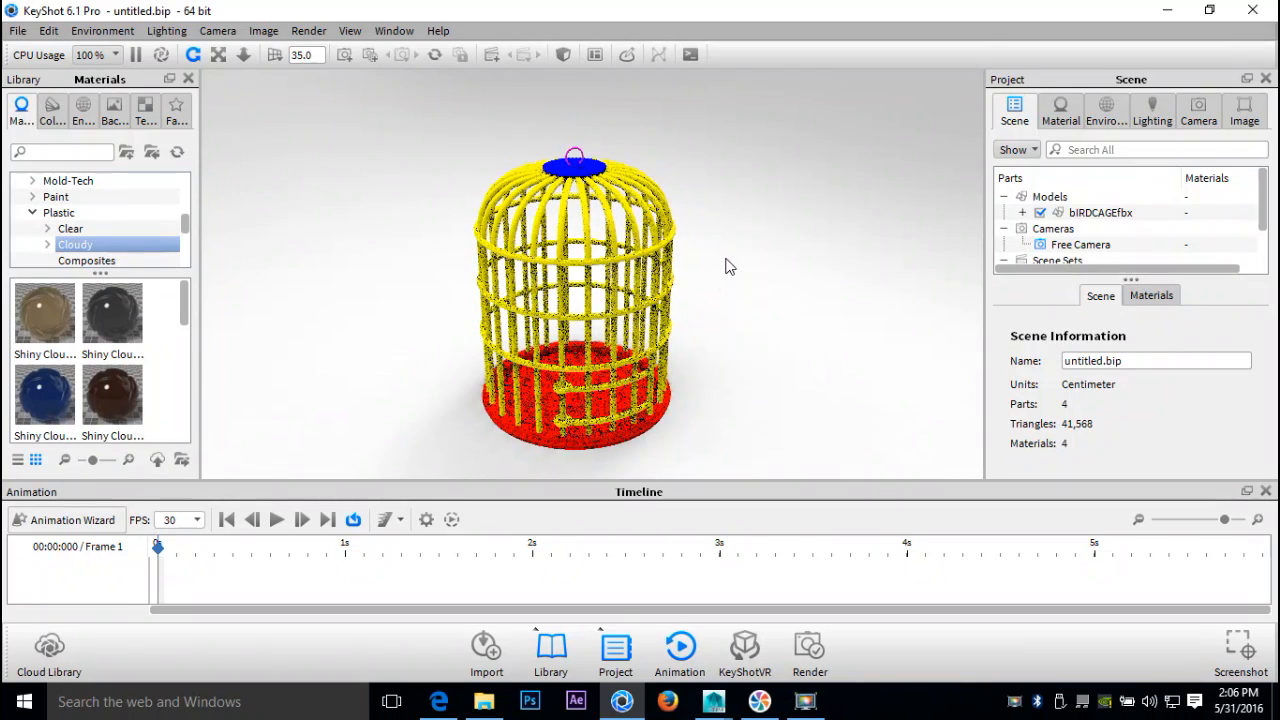
scroll(728, 270, up, 2)
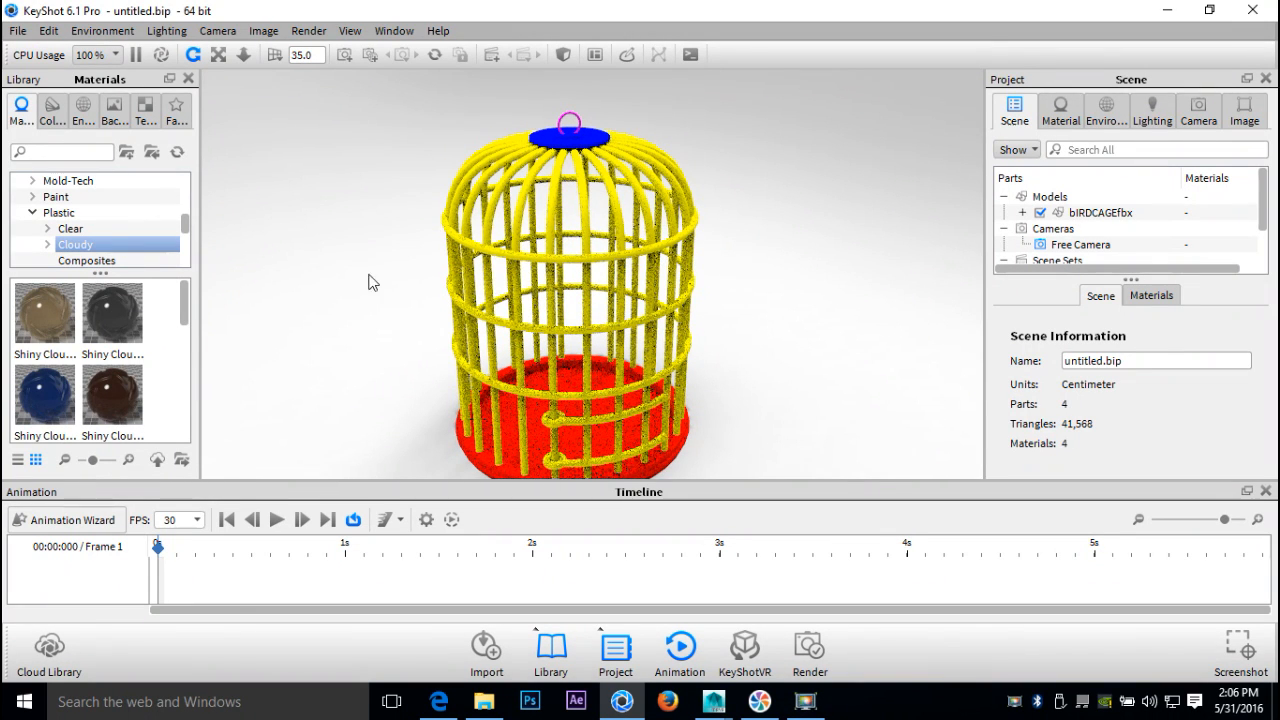
Apply the Aluminum Polished material from the library's basic aluminum metals to the birdcage's yellow bars
scroll(75, 215, up, 5)
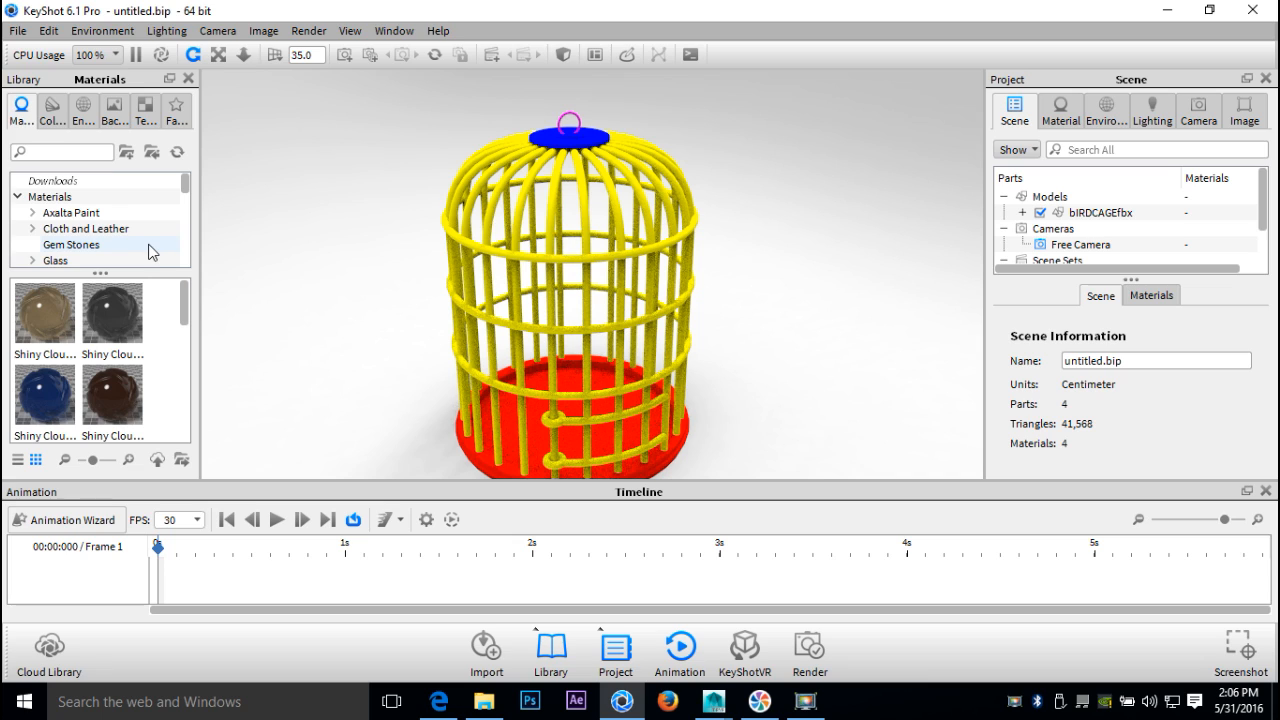
scroll(158, 248, down, 1)
scroll(152, 248, down, 1)
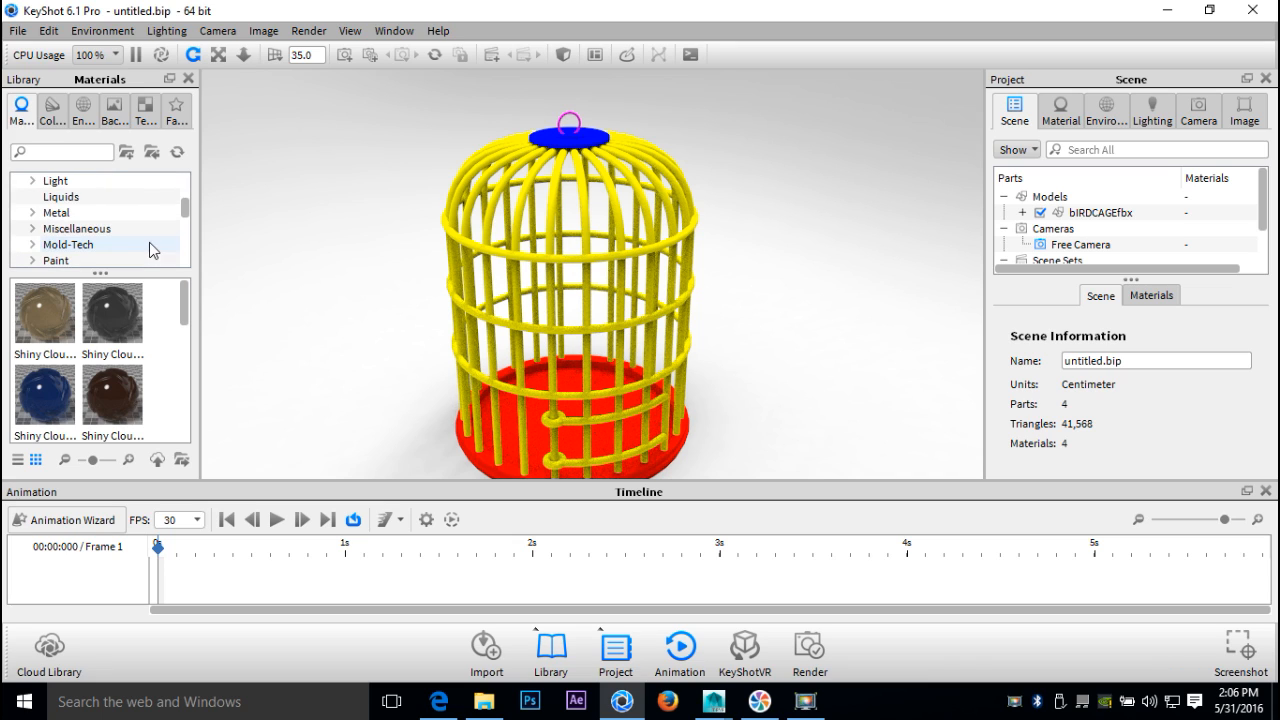
click(33, 213)
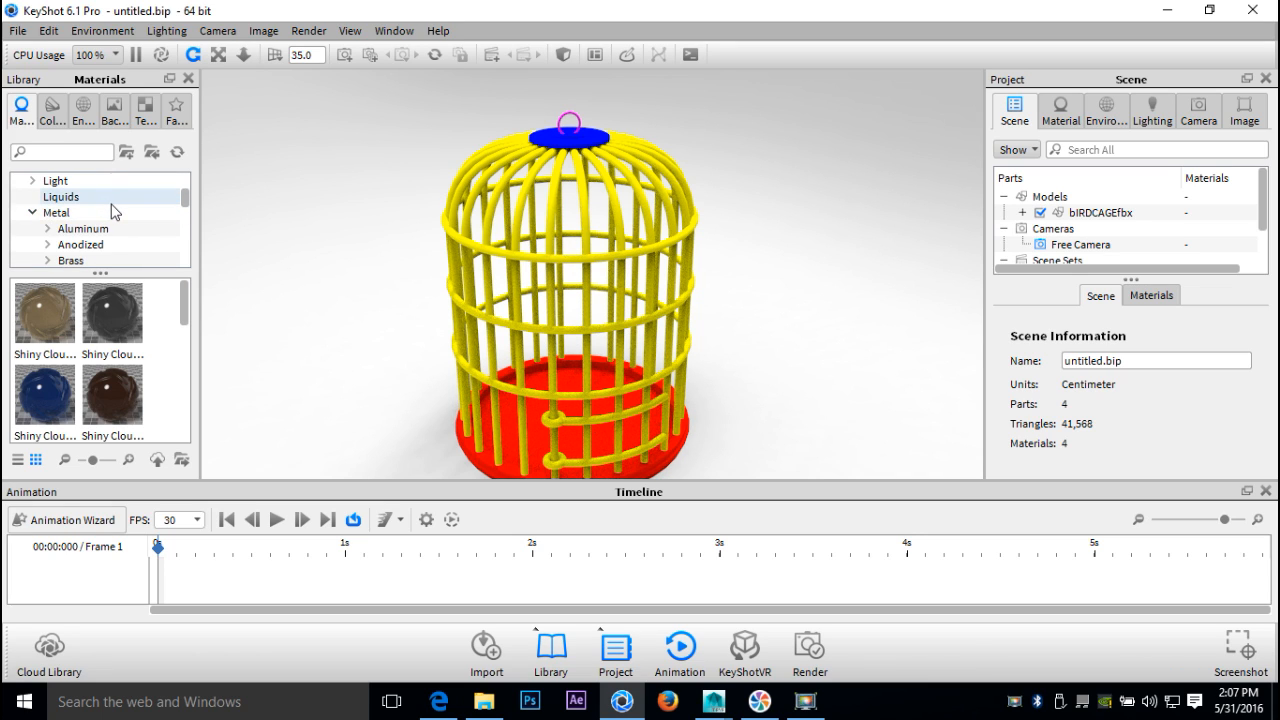
scroll(113, 211, down, 1)
click(47, 197)
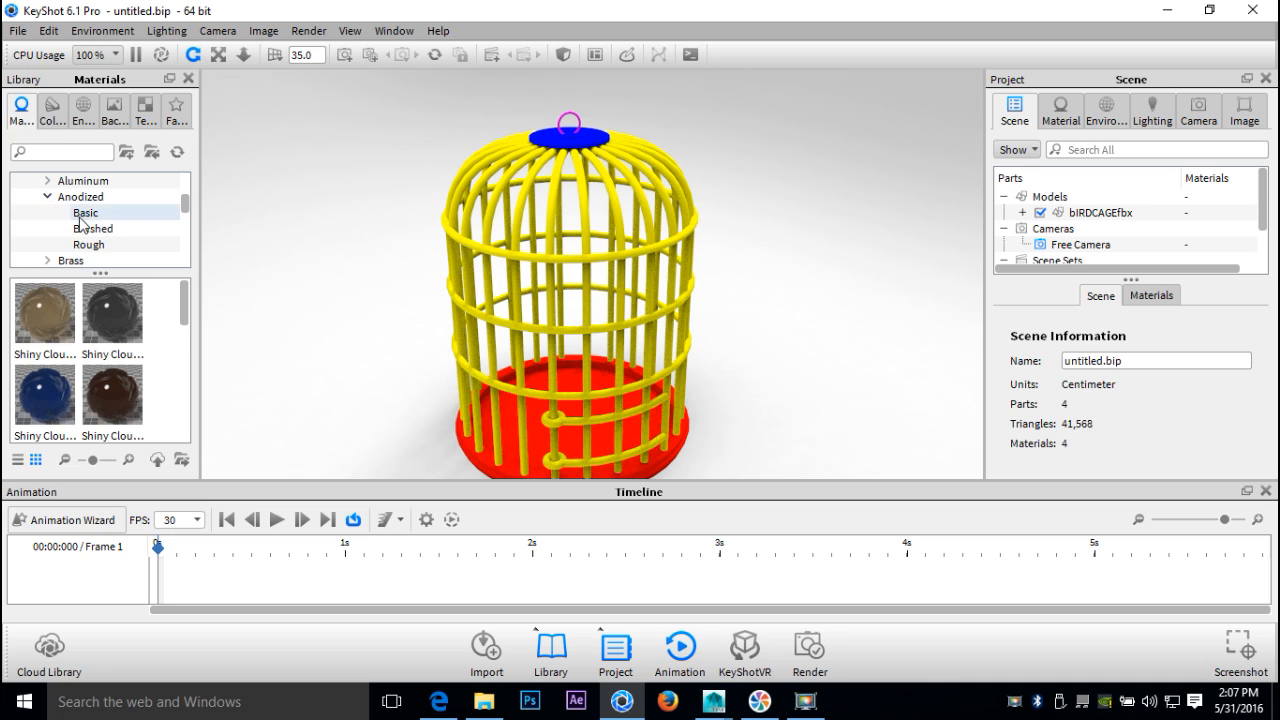
click(81, 215)
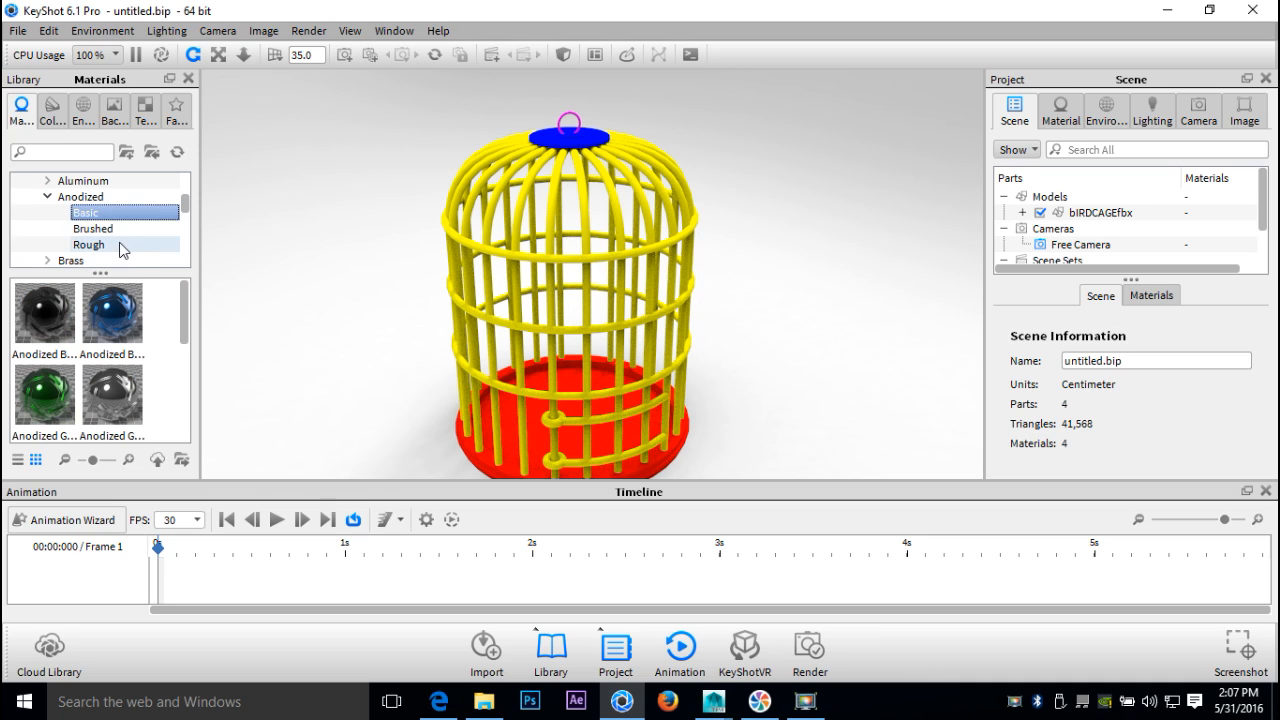
scroll(118, 248, up, 1)
click(47, 230)
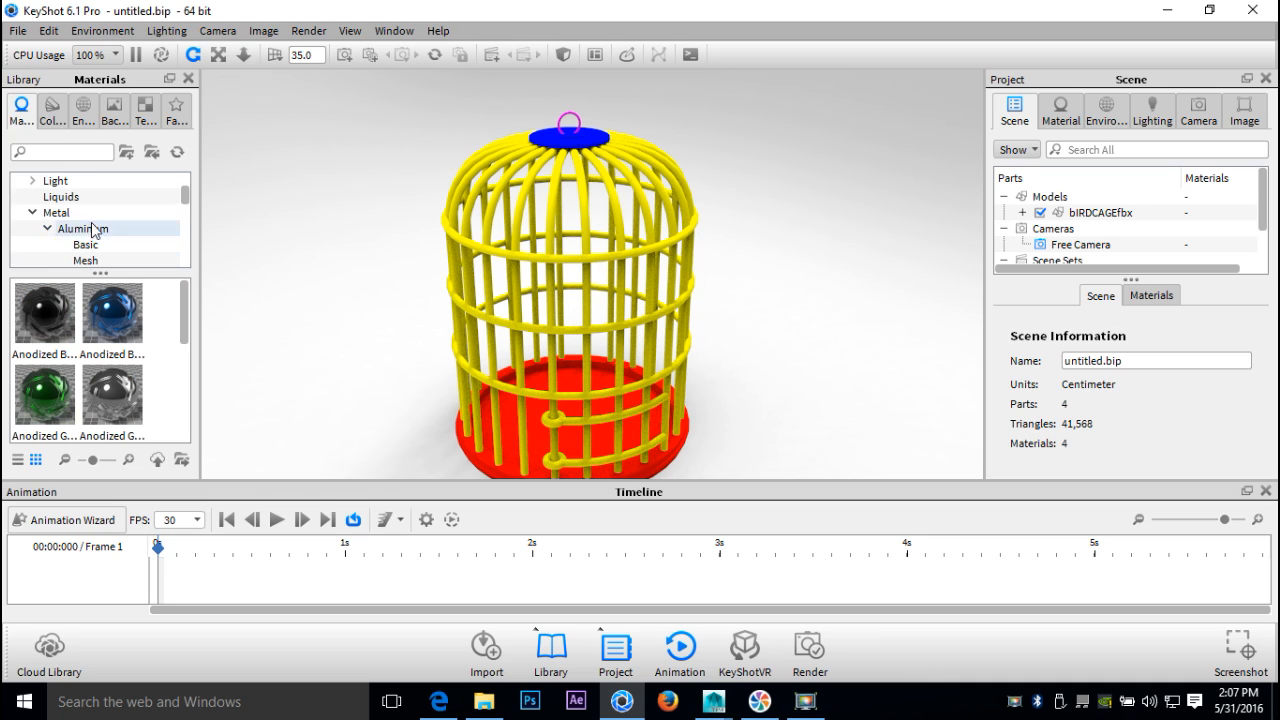
click(85, 246)
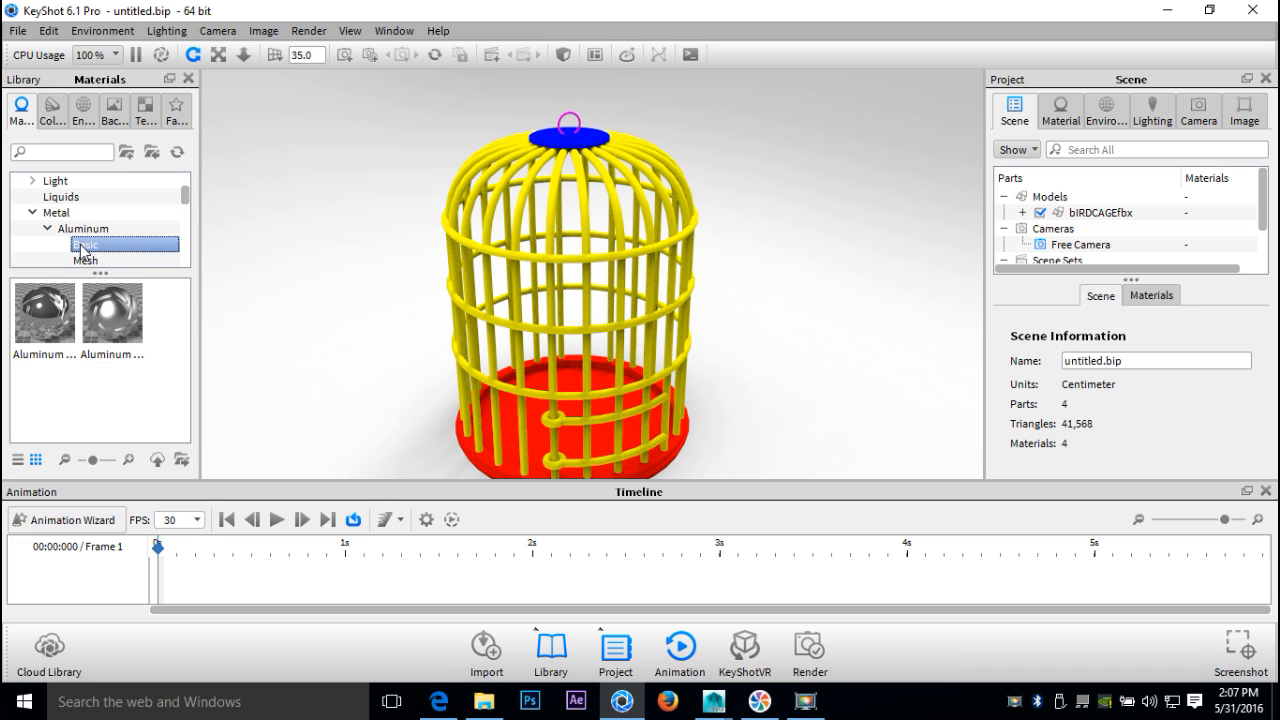
drag(45, 330, 535, 264)
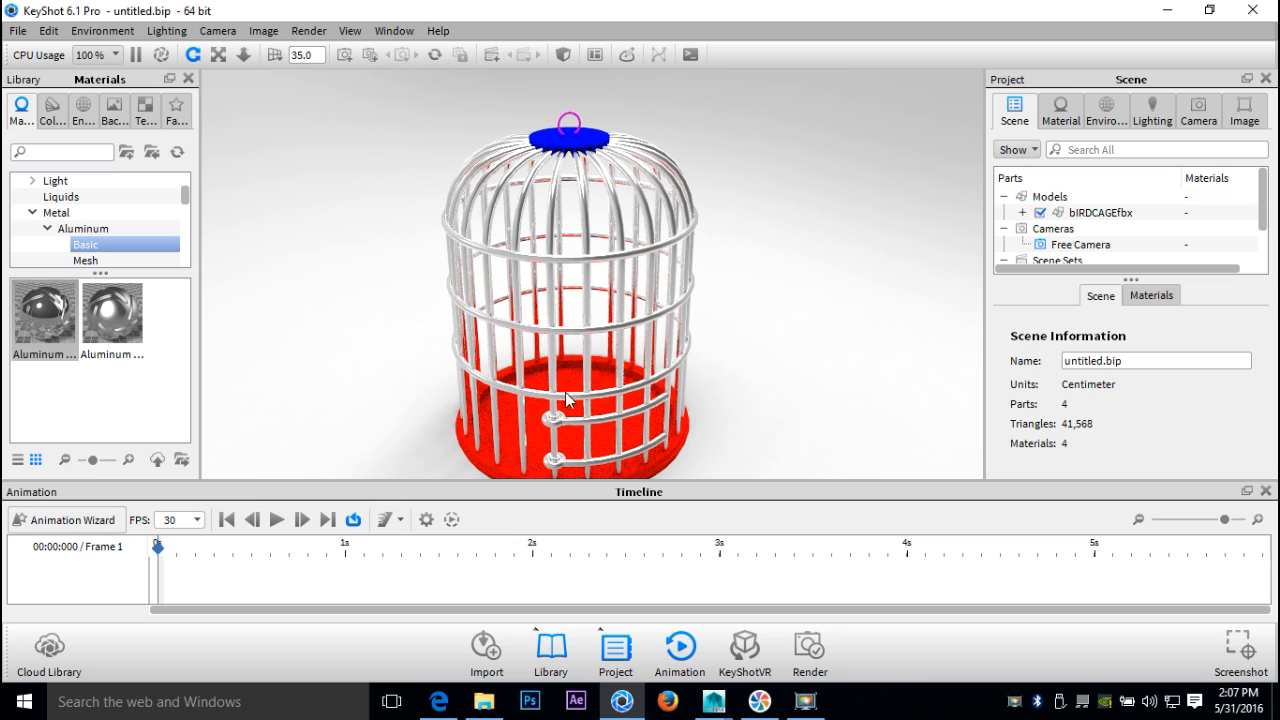
Set the Aluminum Polished material's color to RGB 223, 223, 165 and its roughness to 0.29
click(1060, 110)
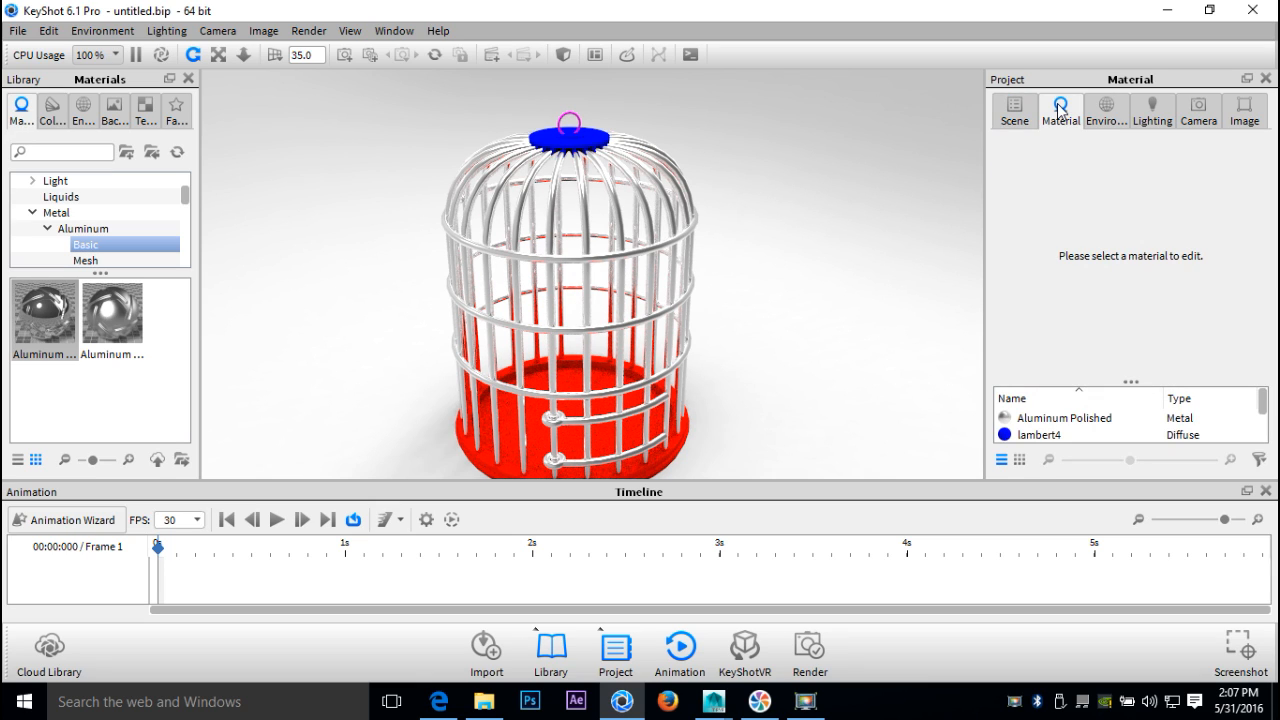
click(1037, 421)
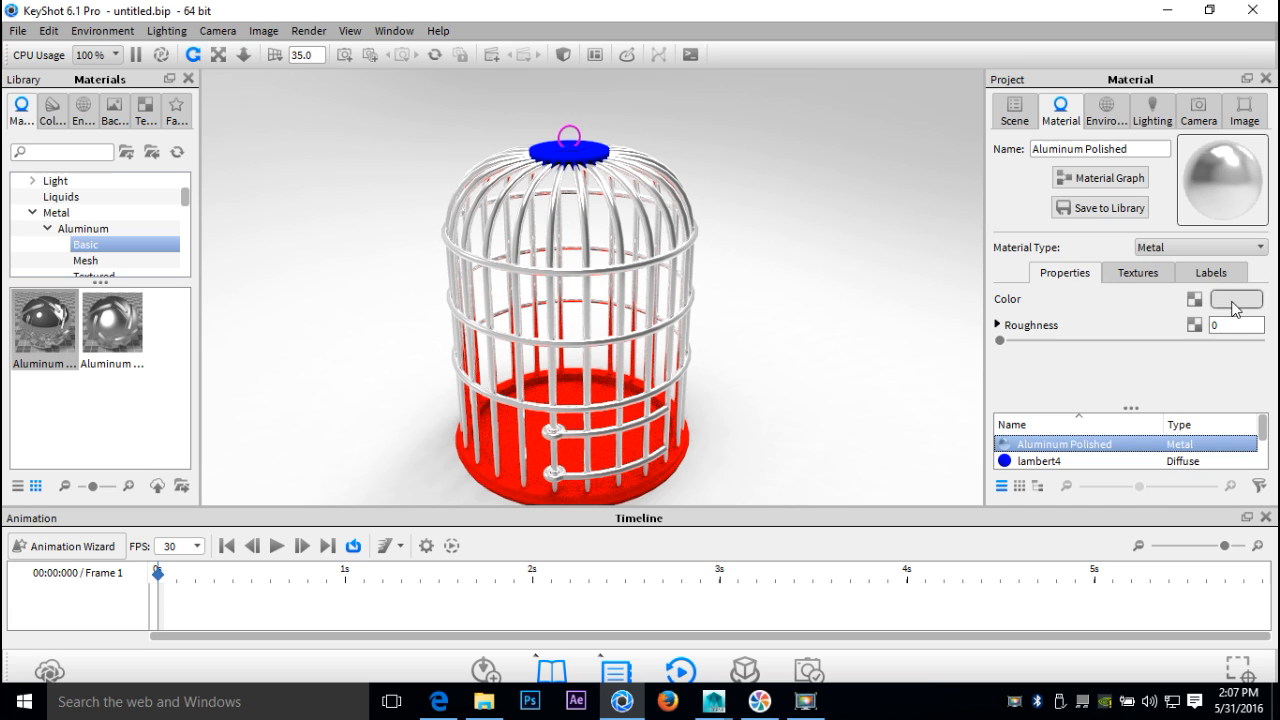
click(1235, 300)
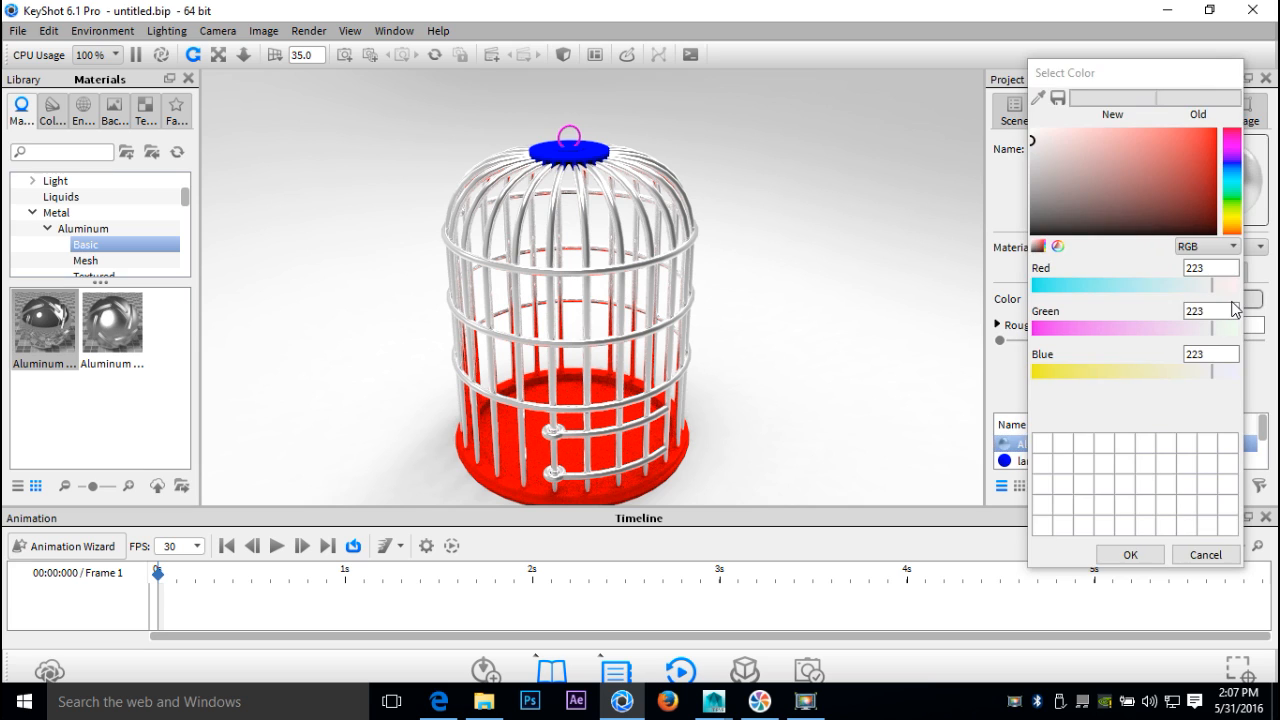
click(1180, 371)
drag(1170, 372, 1165, 373)
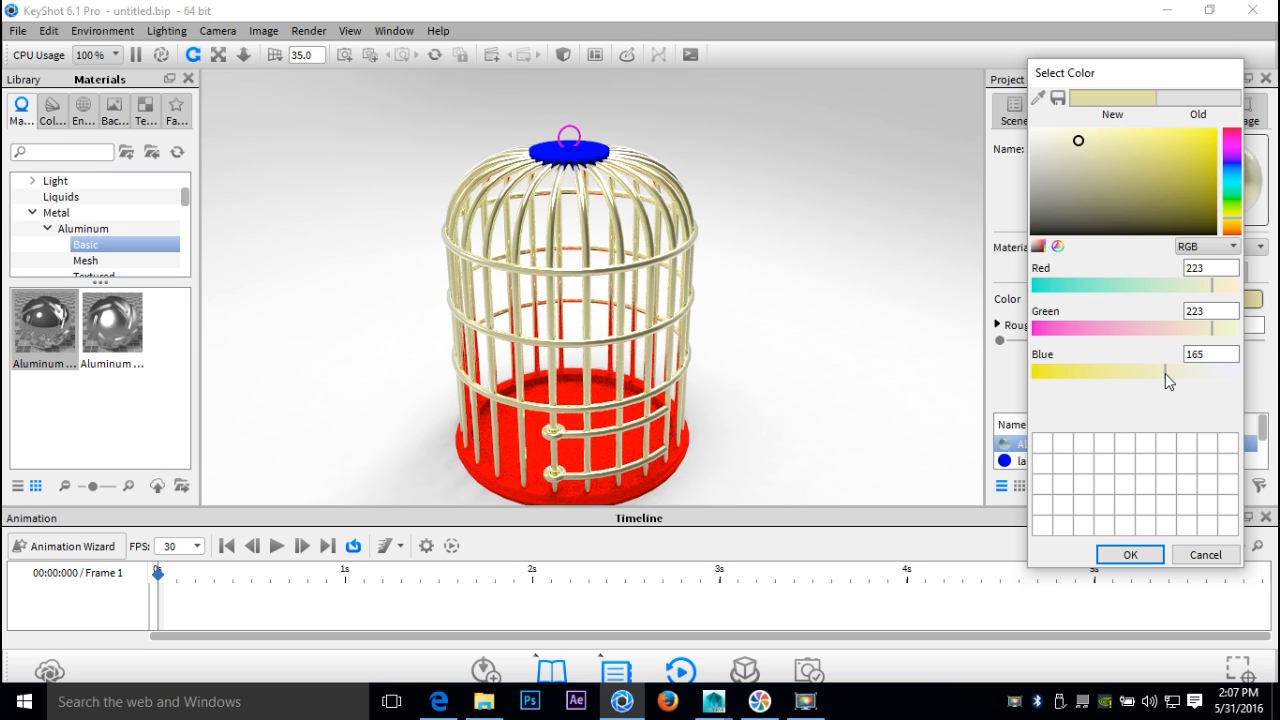
click(918, 323)
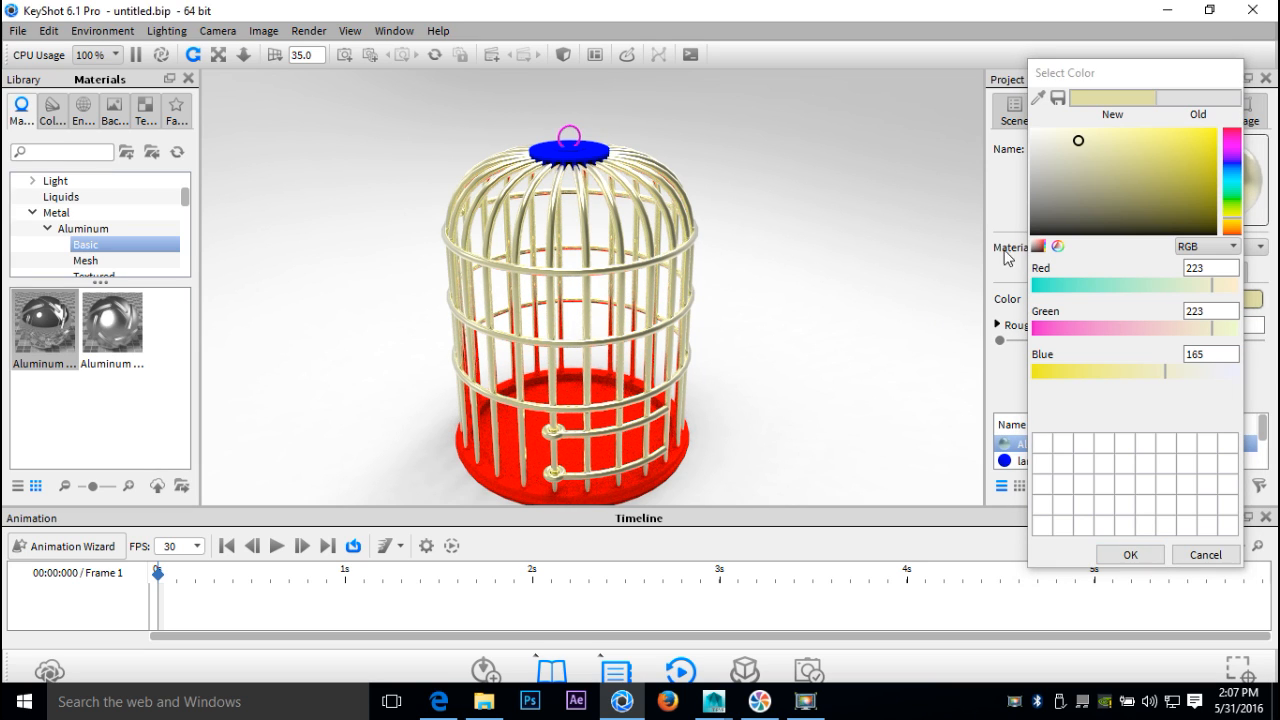
click(1134, 557)
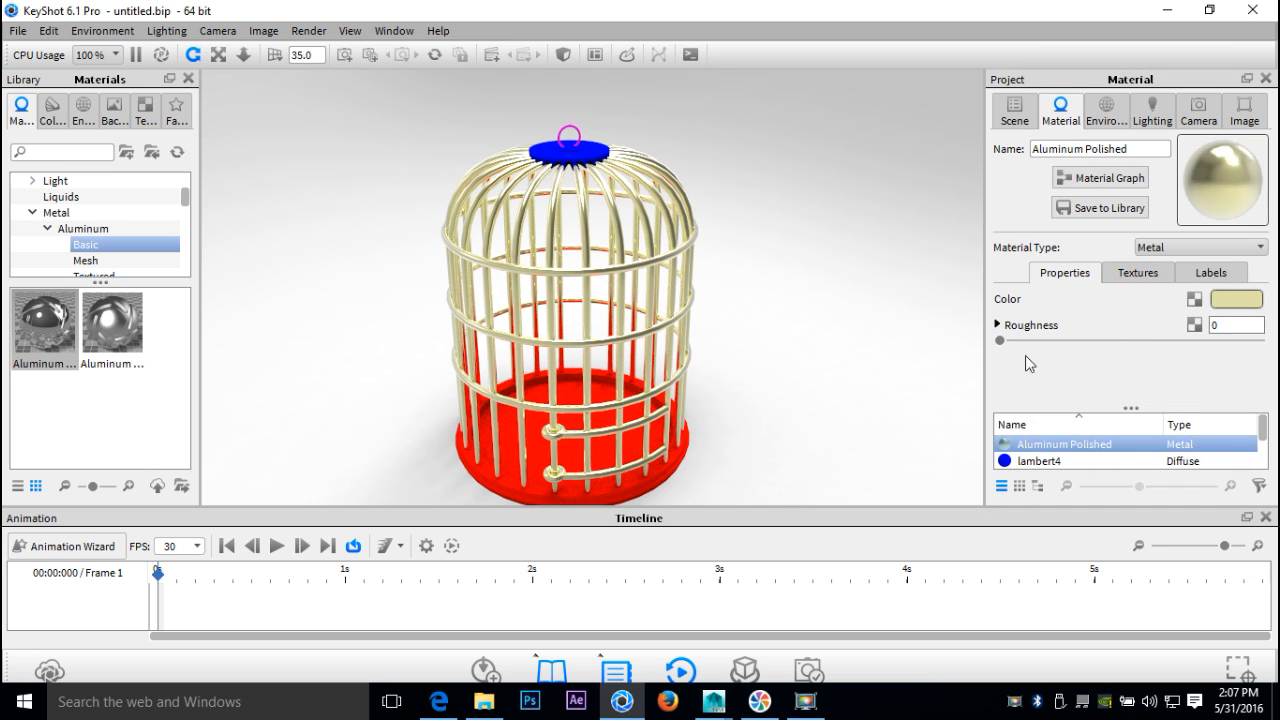
drag(1000, 341, 1077, 346)
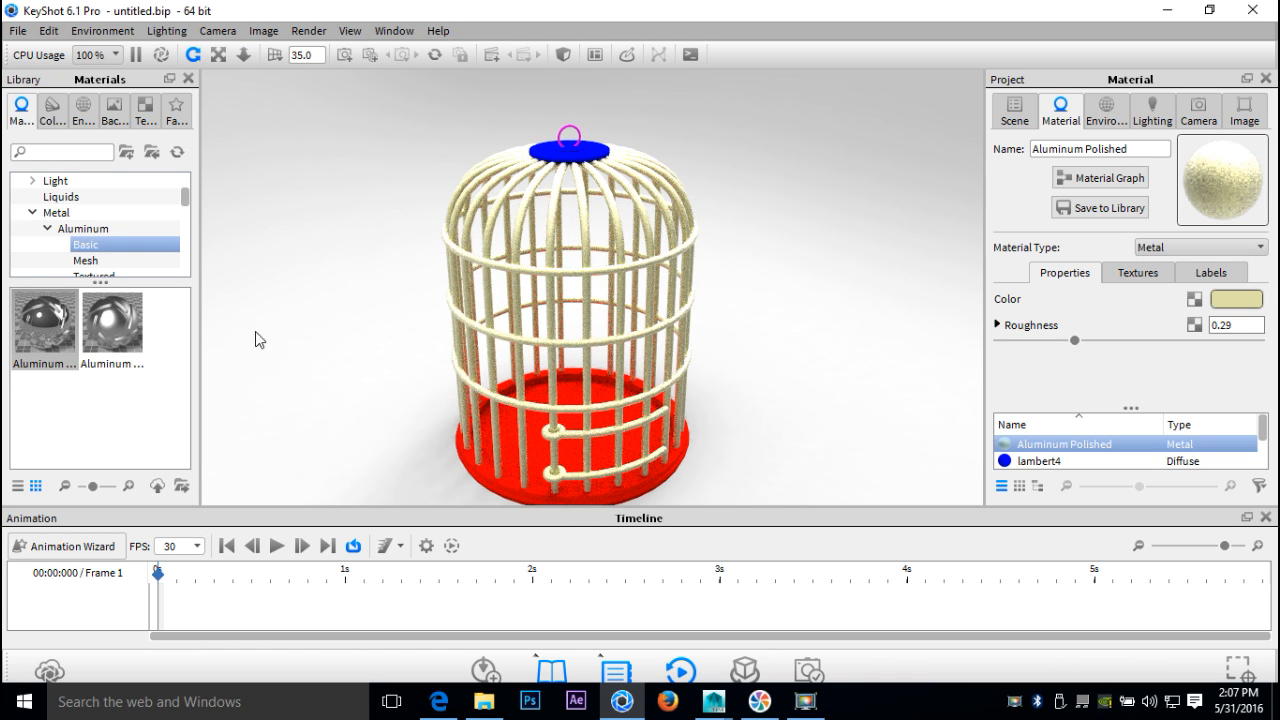
Apply Brass Polished to the birdcage's round base and Brass Rough to the top disc and hanging ring
drag(45, 328, 579, 497)
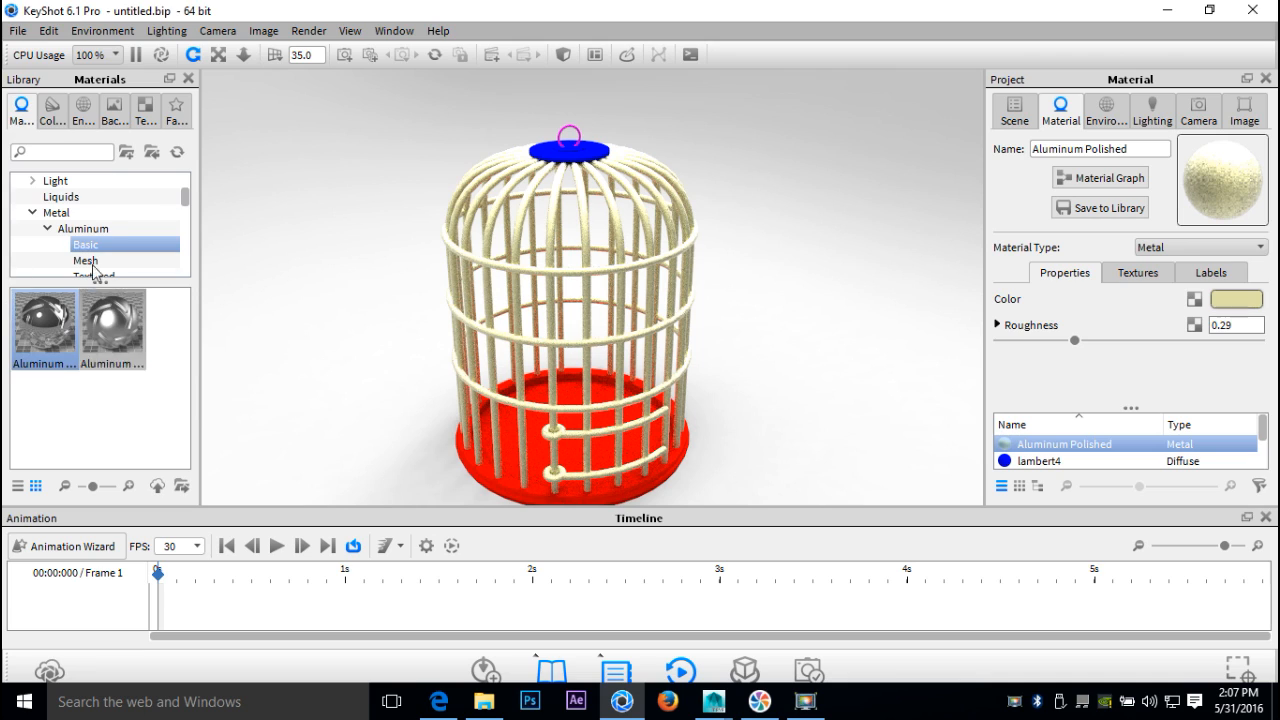
scroll(143, 220, down, 1)
scroll(139, 220, down, 1)
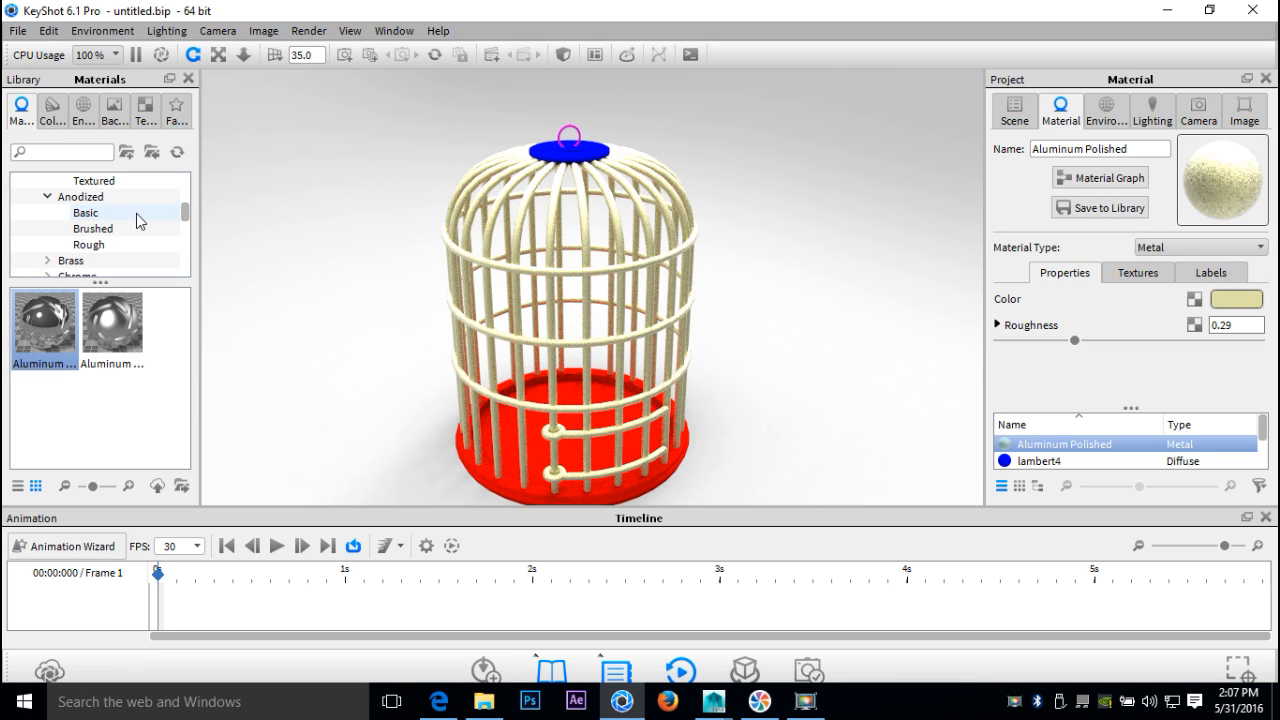
scroll(122, 222, down, 1)
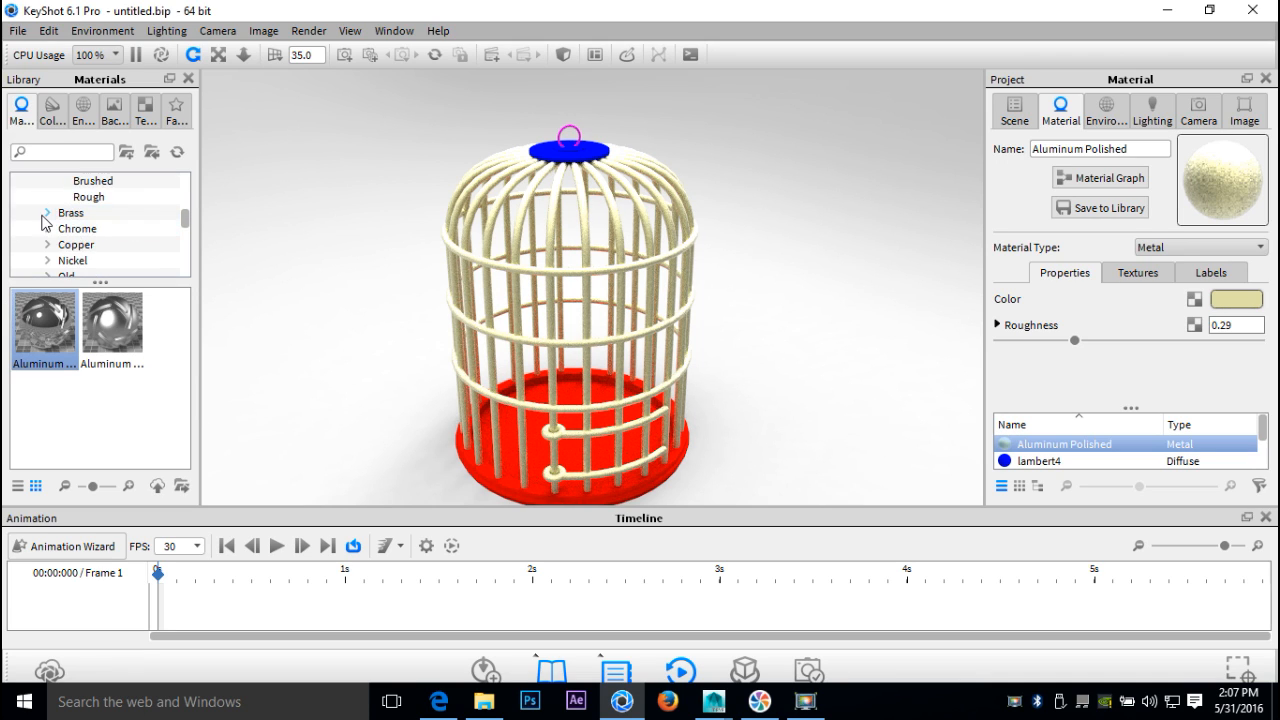
click(47, 212)
click(80, 230)
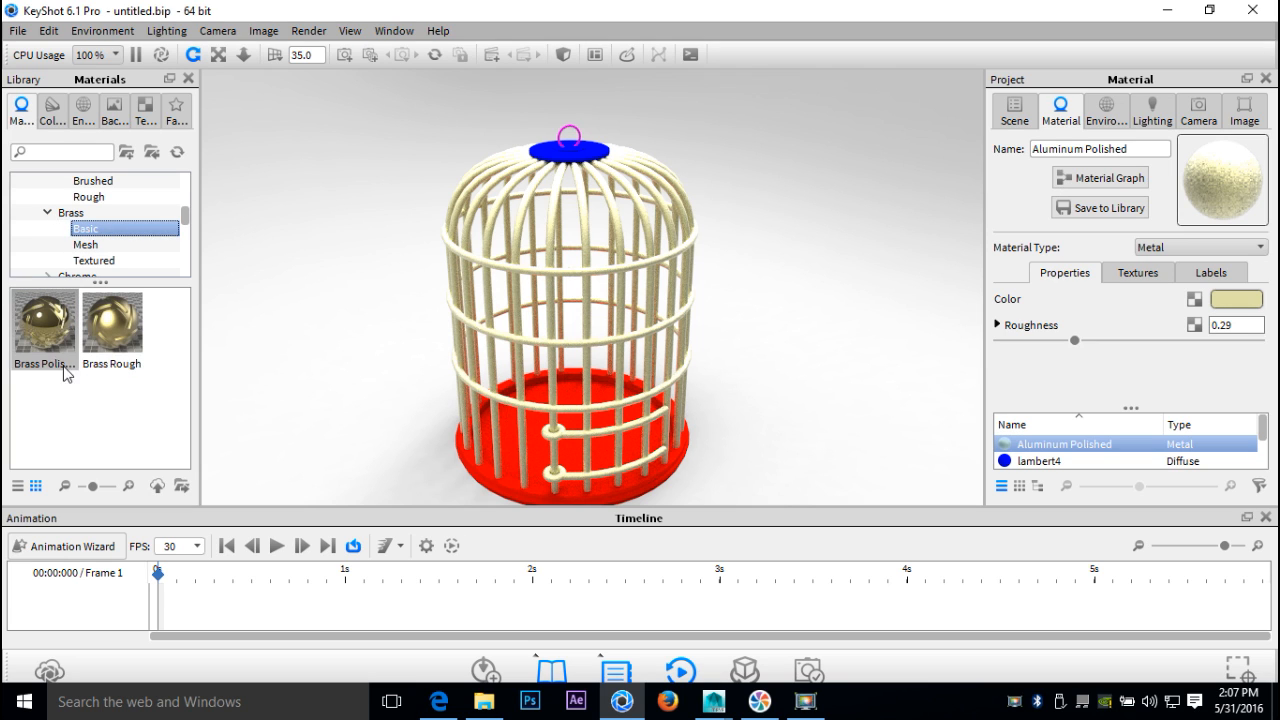
drag(42, 336, 505, 493)
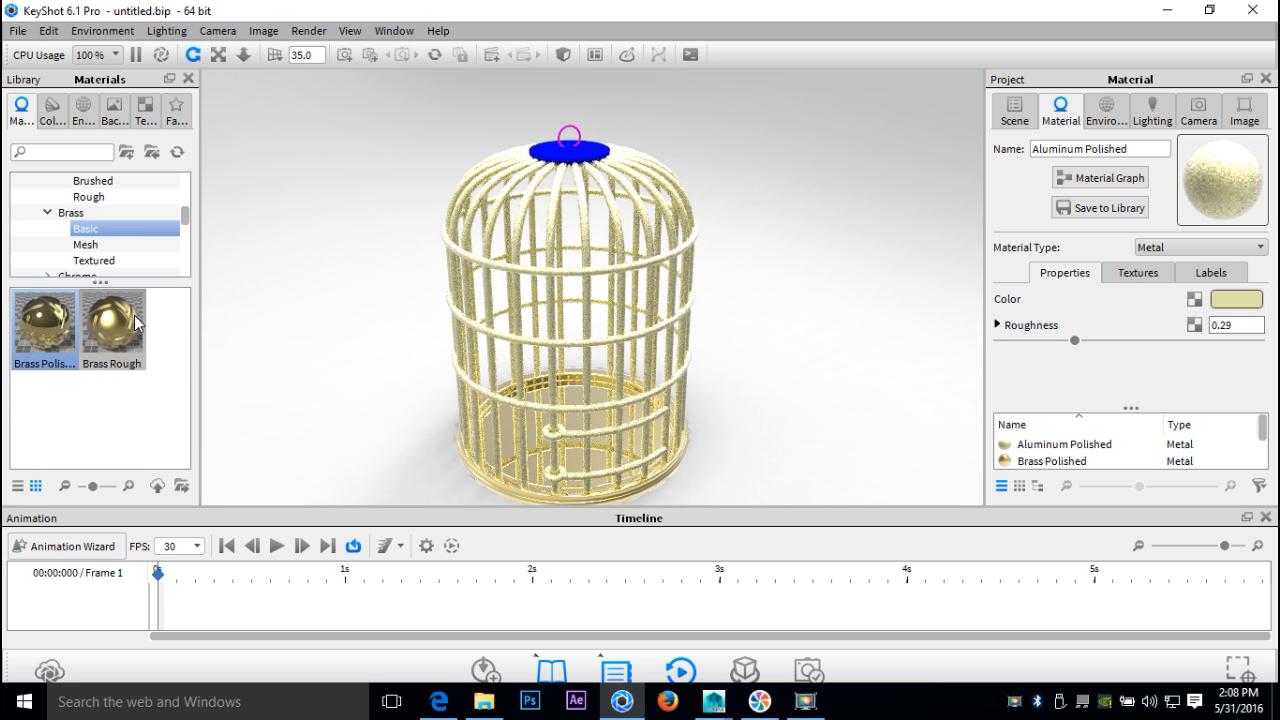
drag(112, 333, 582, 155)
drag(124, 352, 332, 259)
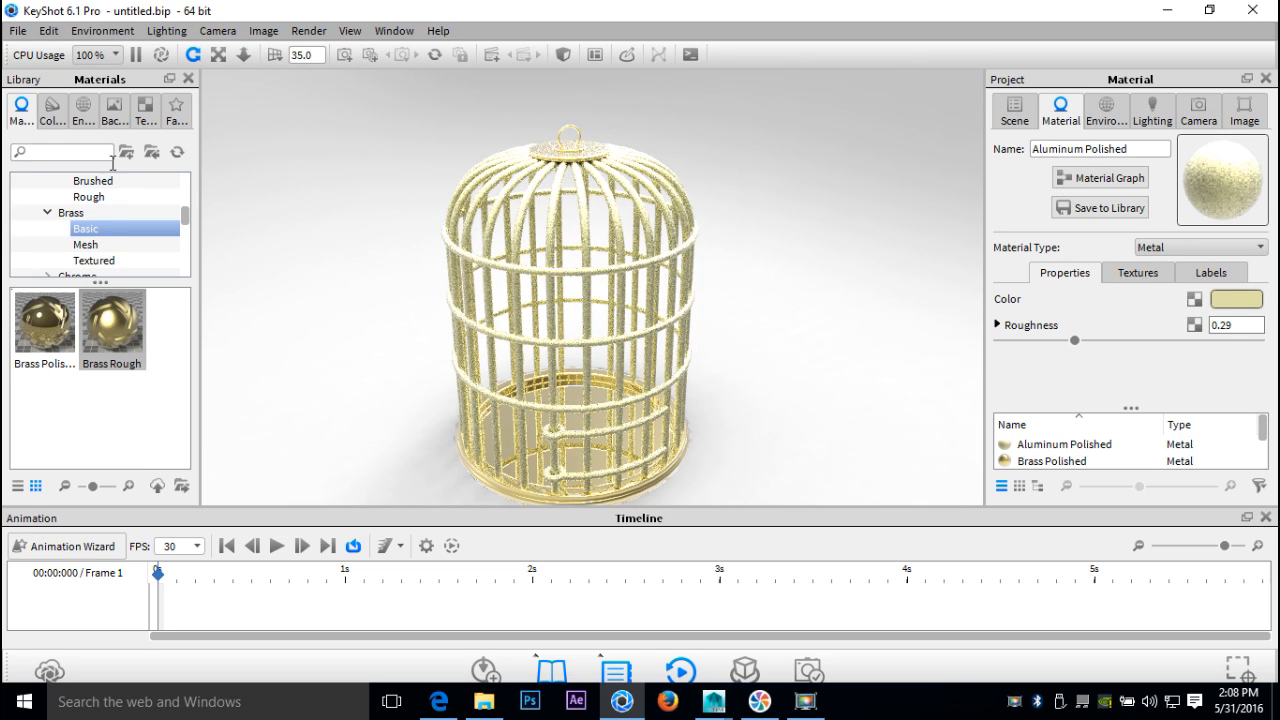
Apply the white solid vignette backplate from the Studio backplates as the scene's background
click(113, 110)
scroll(70, 400, down, 2)
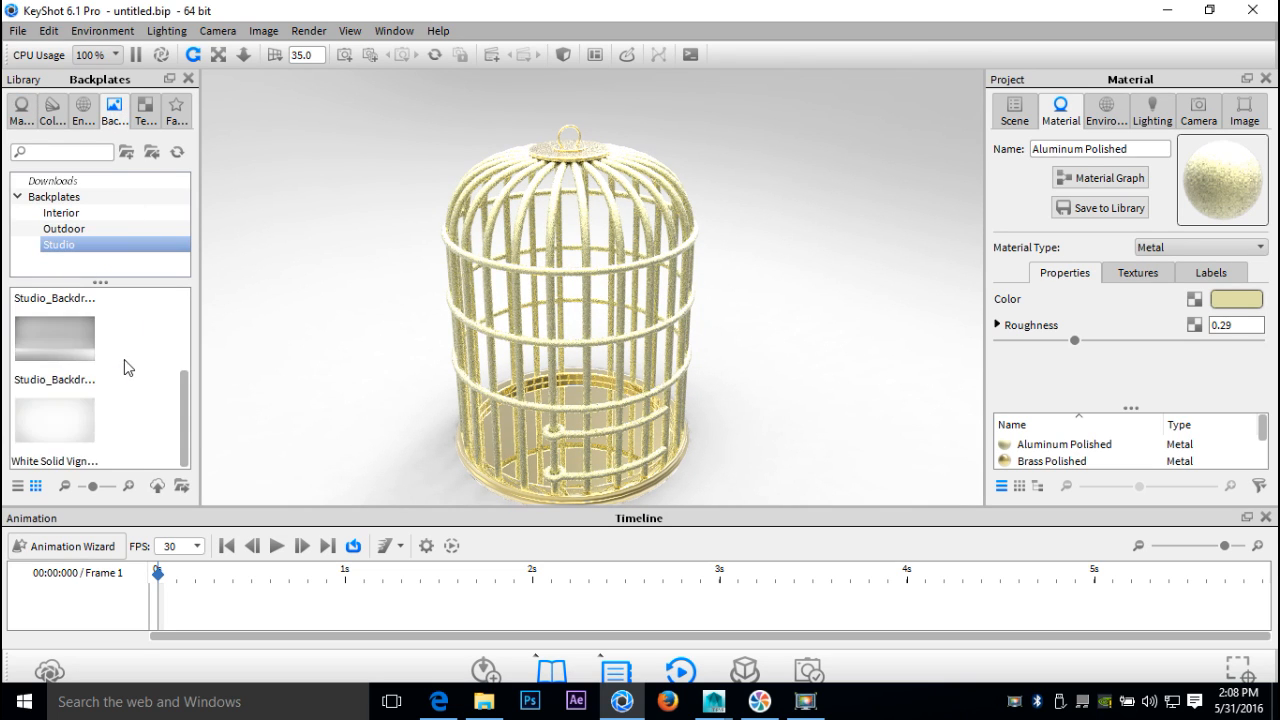
drag(55, 421, 360, 389)
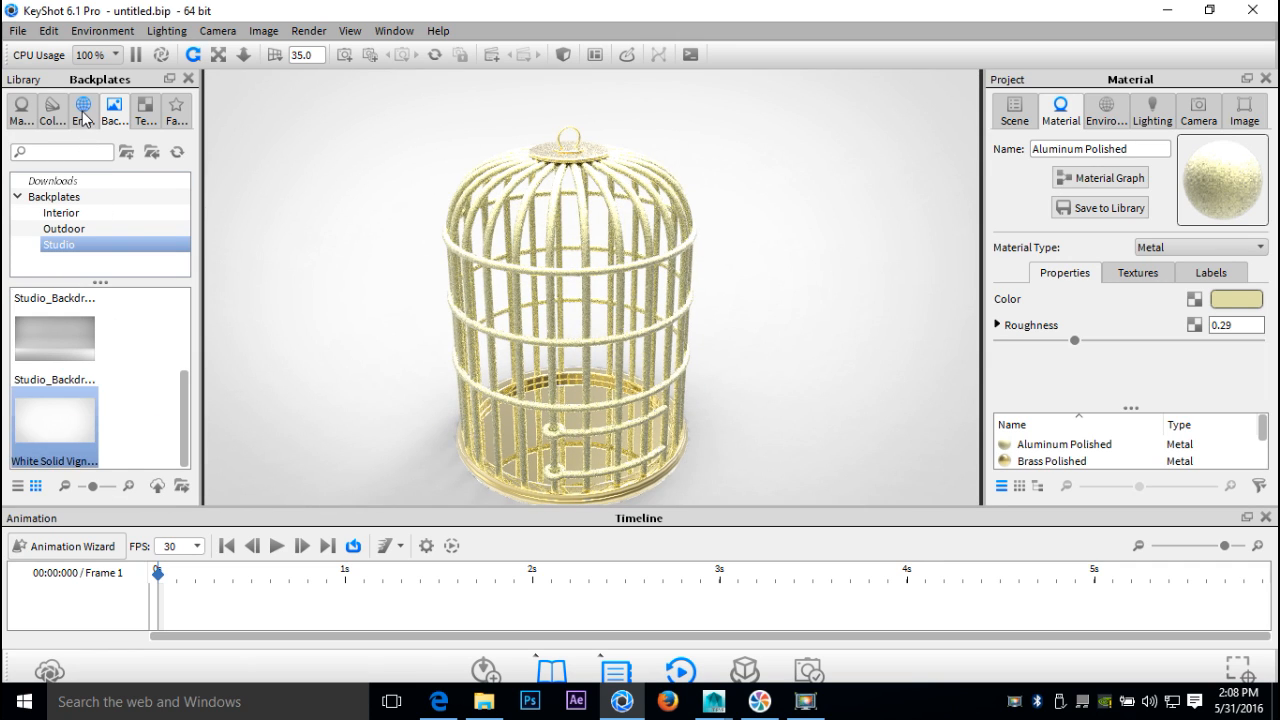
Try the first Overhead panel studio environment on the birdcage, seen from a lower viewing angle
click(83, 110)
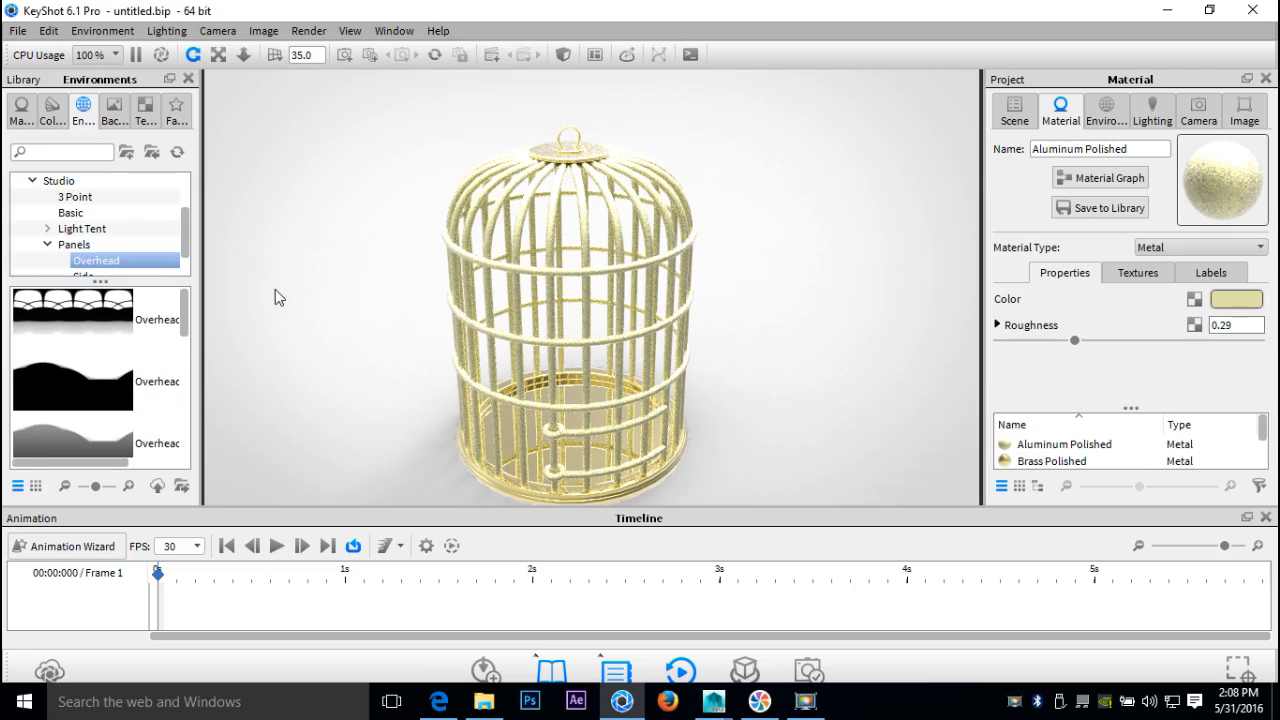
drag(358, 393, 406, 405)
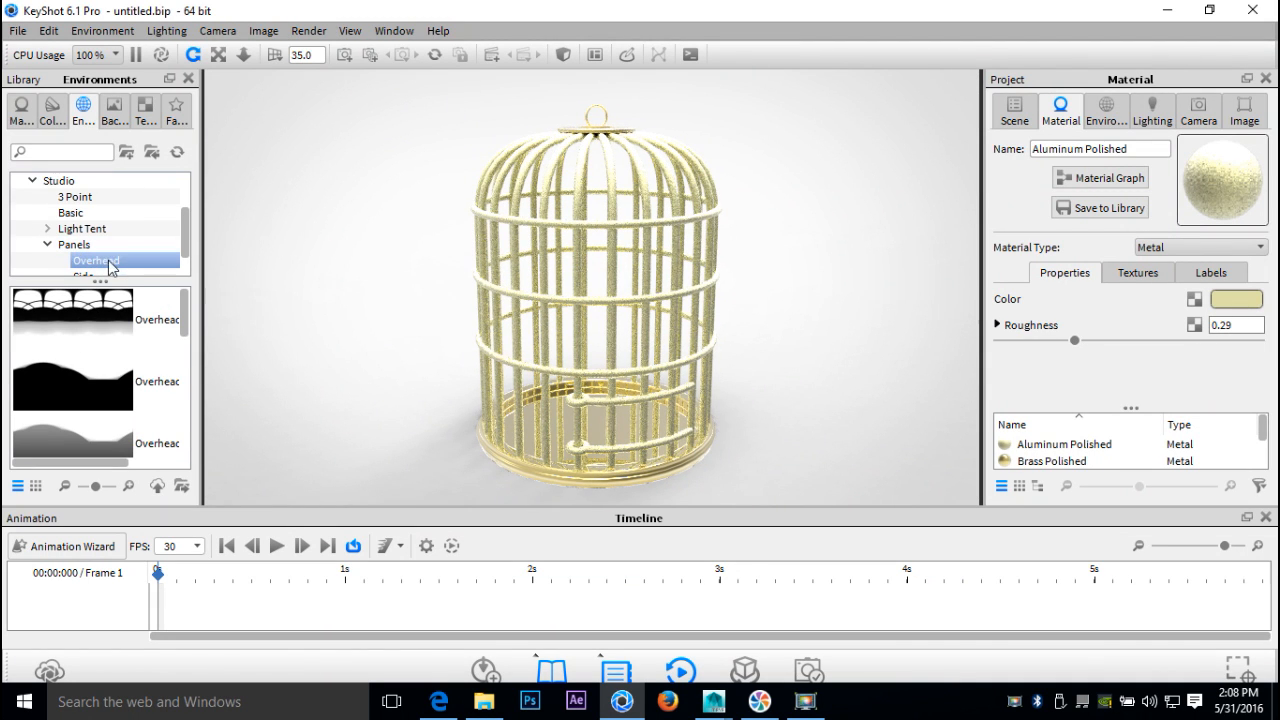
drag(62, 322, 322, 338)
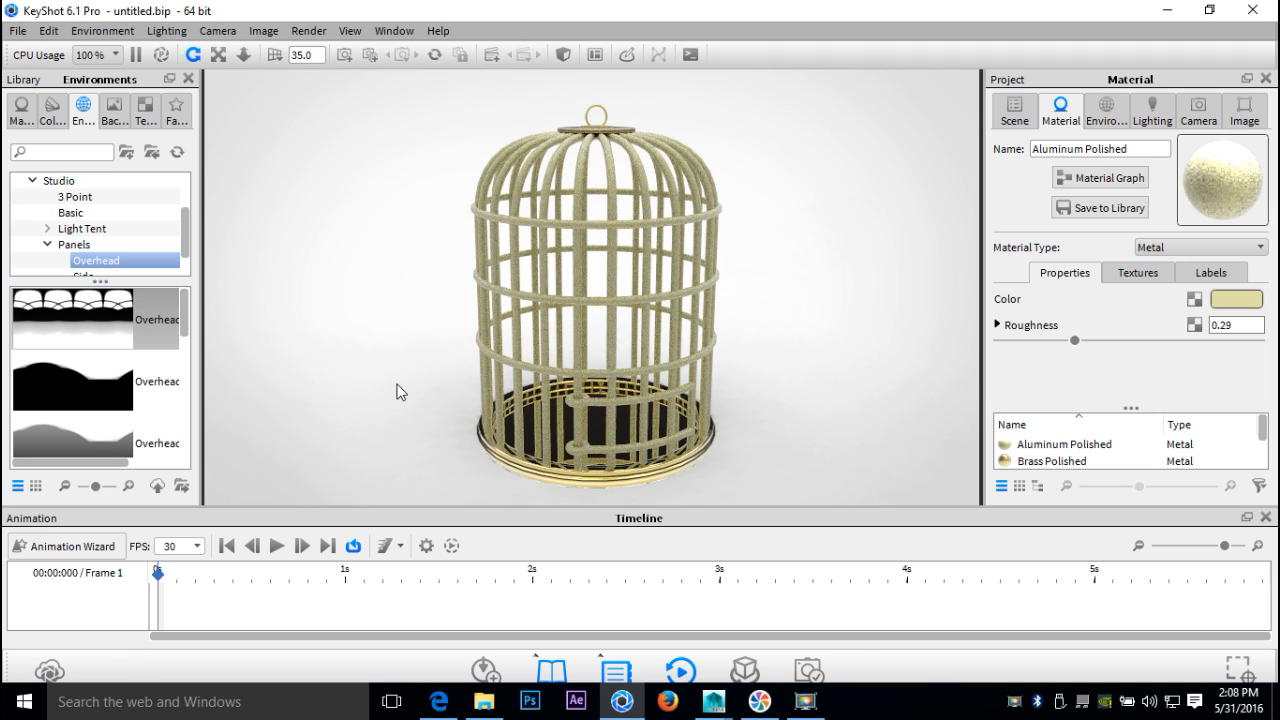
scroll(136, 232, down, 1)
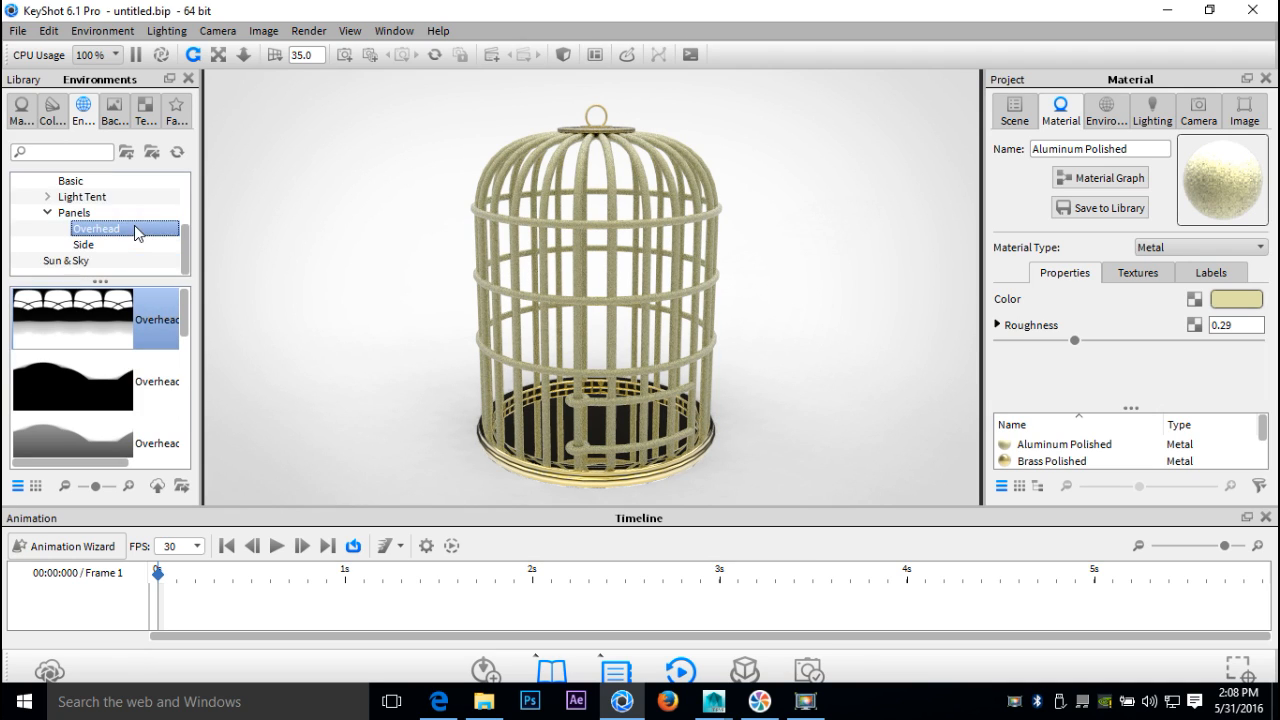
scroll(136, 232, up, 2)
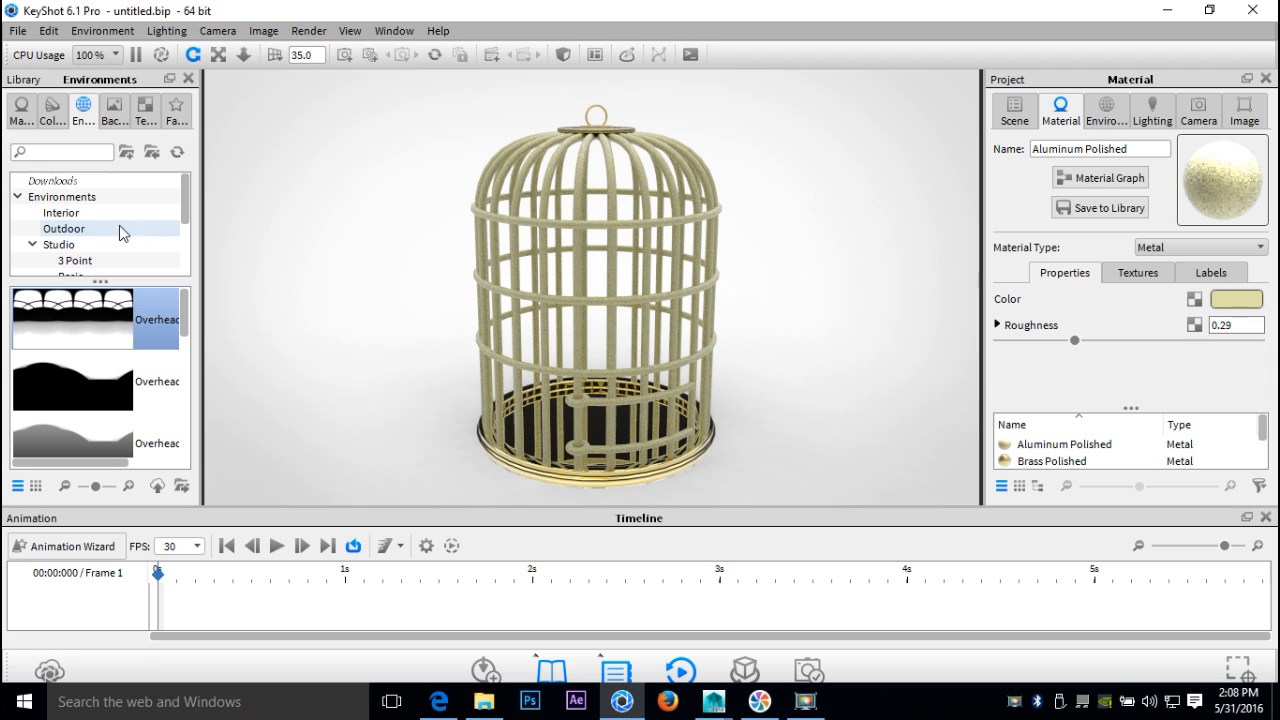
Compare several Interior lighting environments on the birdcage and apply the conference room one
click(75, 215)
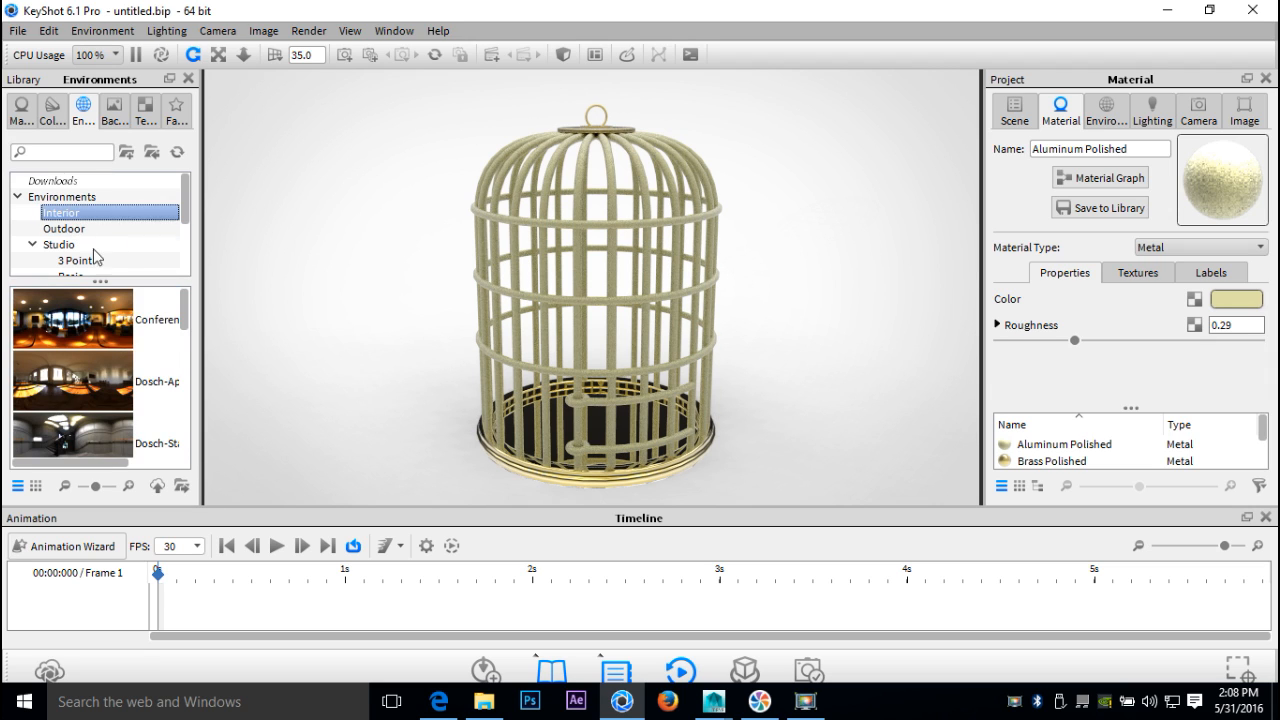
drag(72, 325, 292, 364)
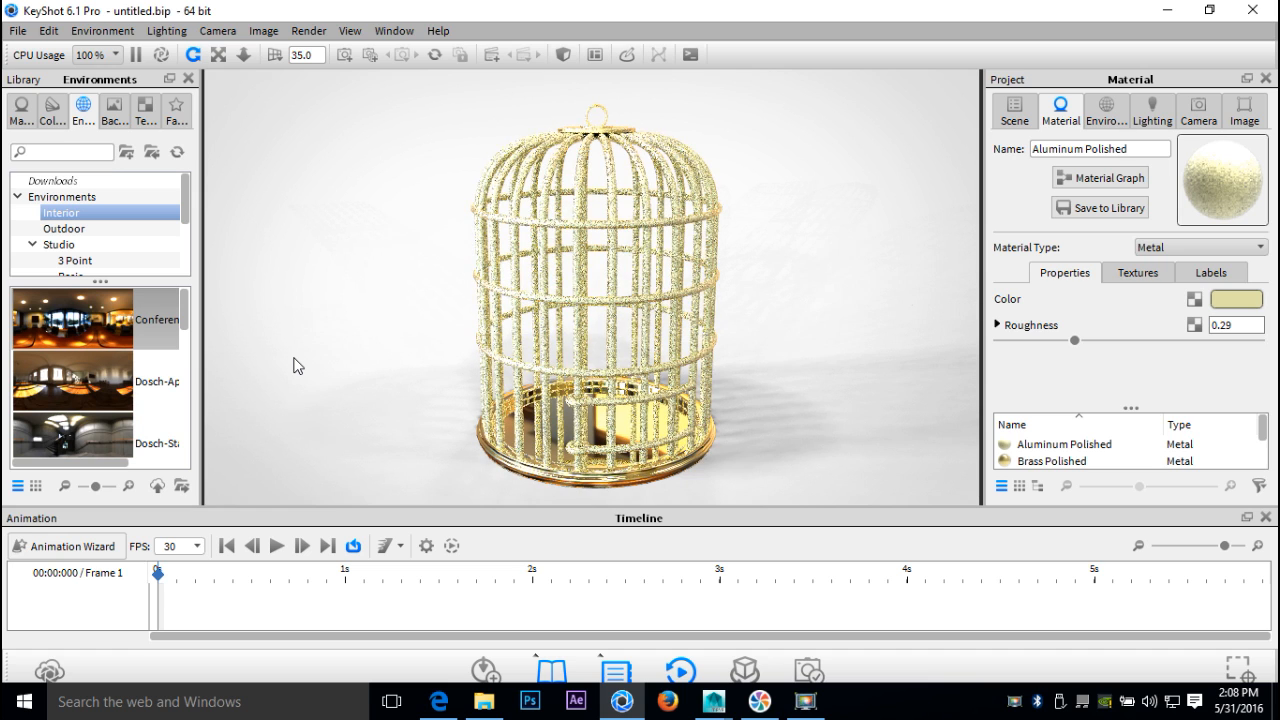
drag(65, 403, 329, 384)
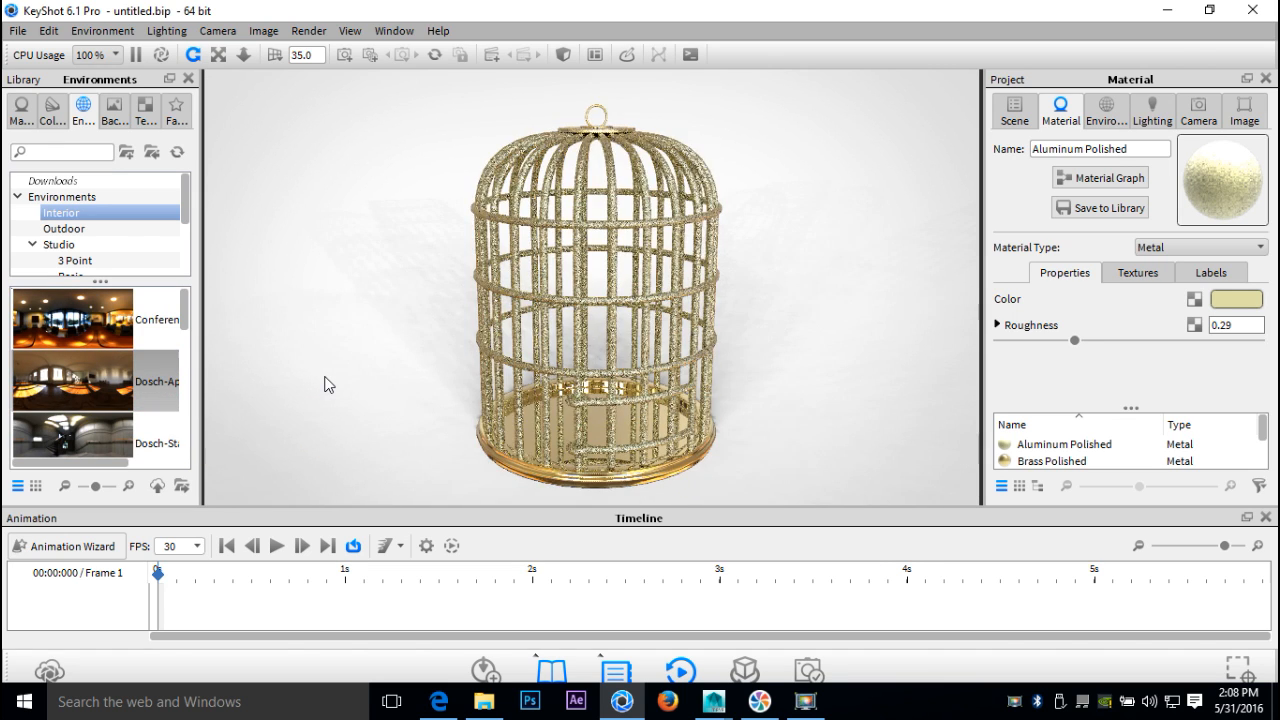
drag(55, 443, 283, 405)
scroll(116, 397, down, 2)
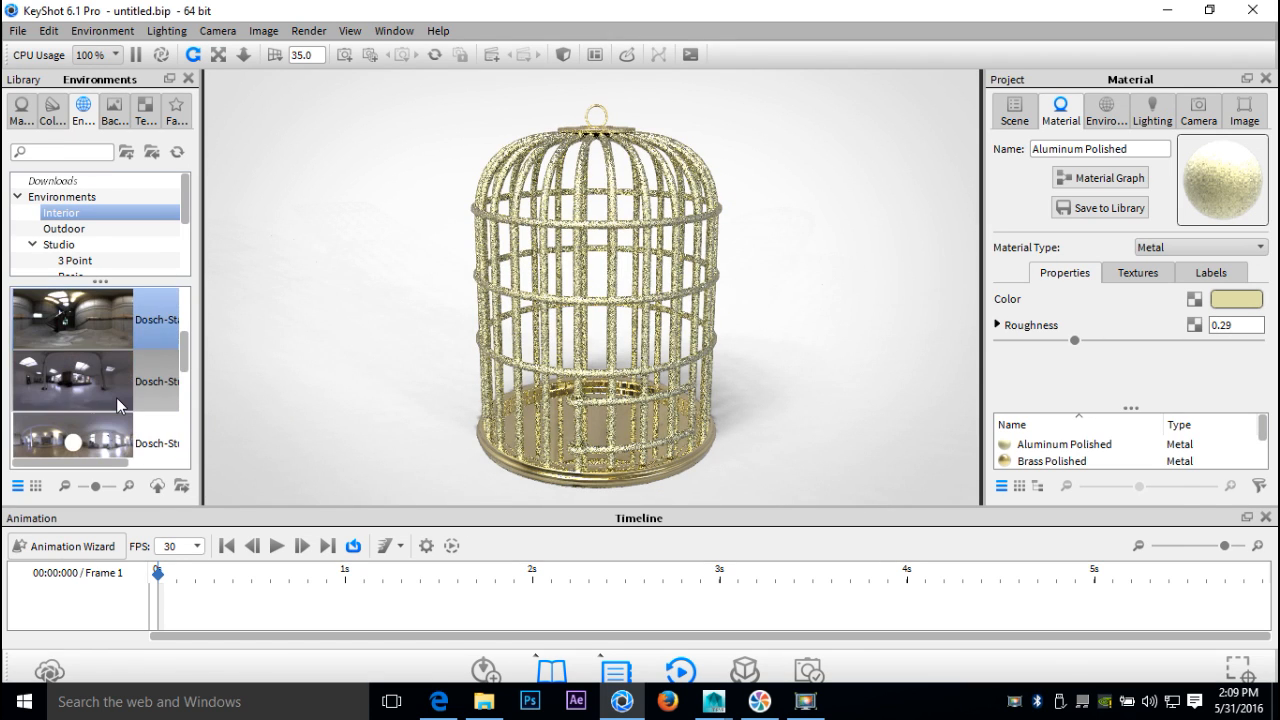
drag(97, 435, 323, 406)
scroll(155, 422, up, 2)
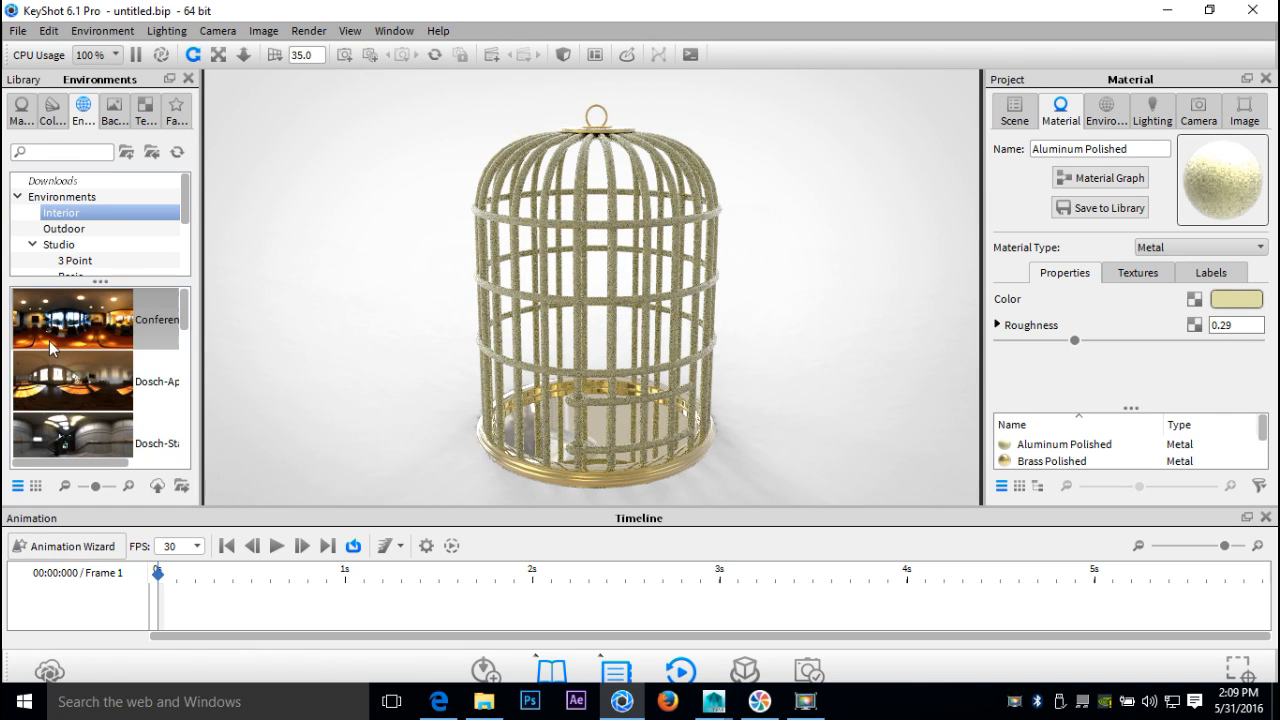
drag(58, 322, 259, 327)
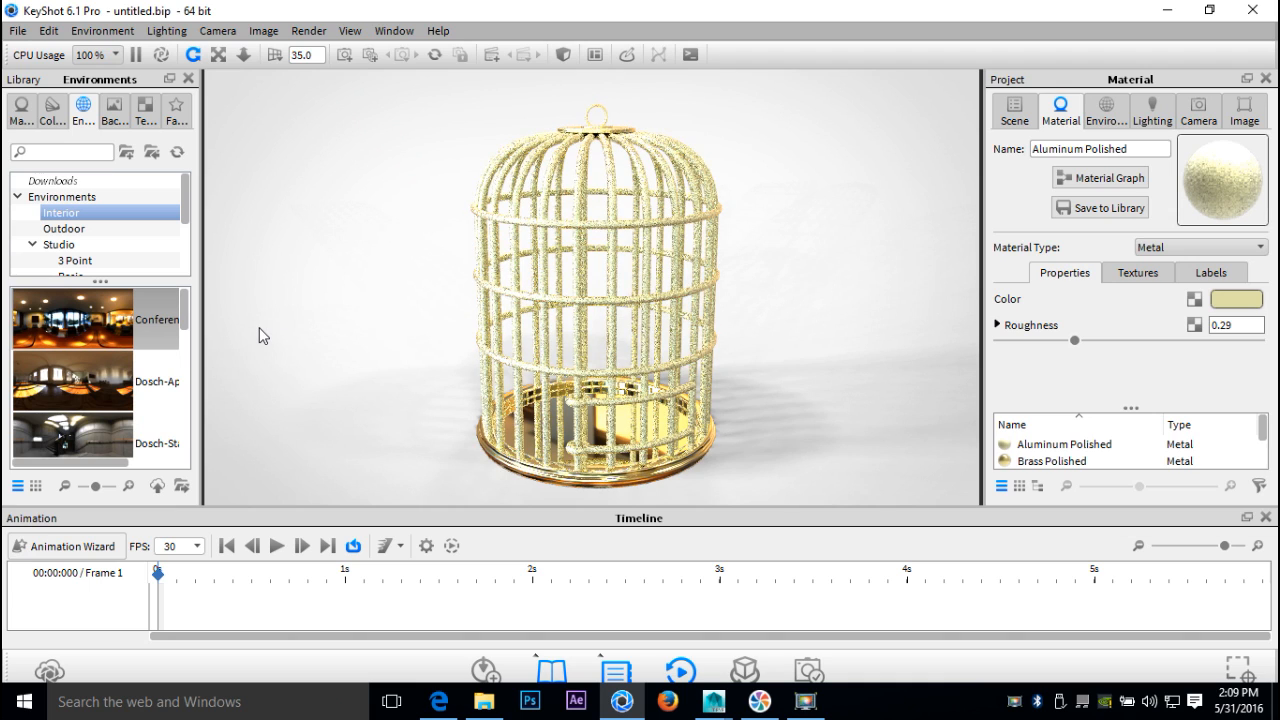
Switch the lighting preset to Full Simulation and turn off Caustics and Interior Mode
click(166, 31)
click(224, 139)
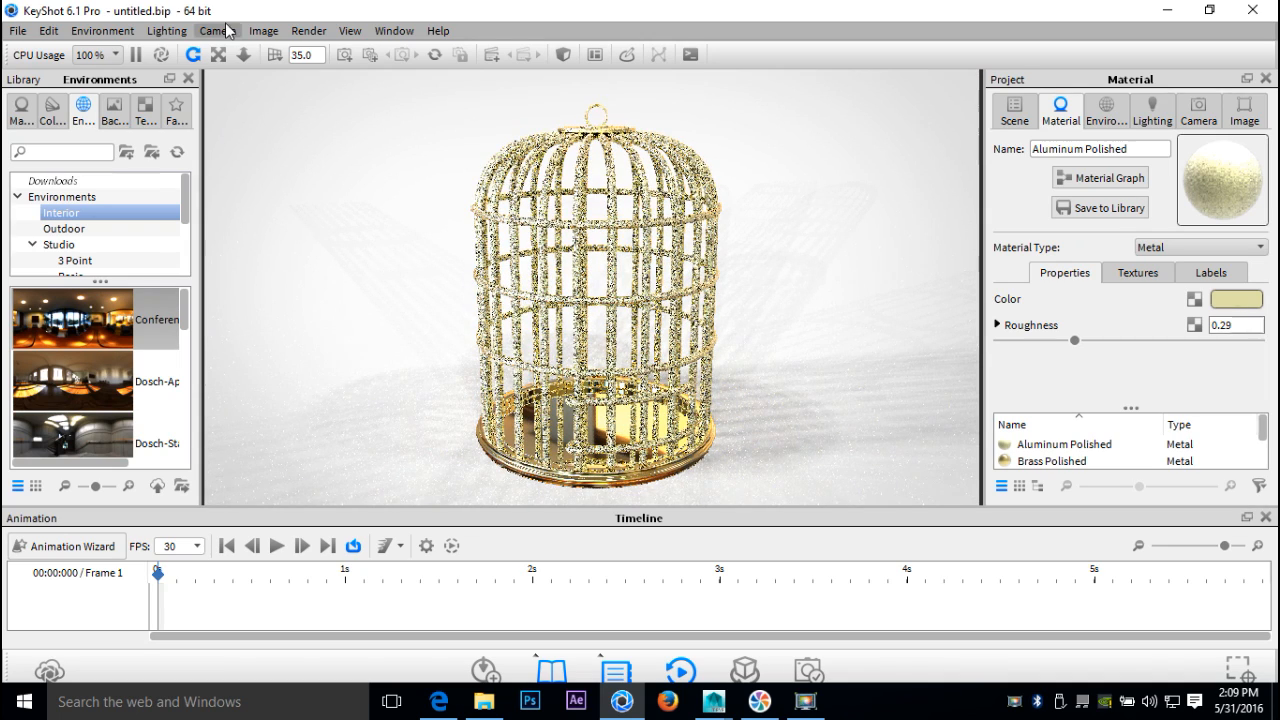
click(166, 31)
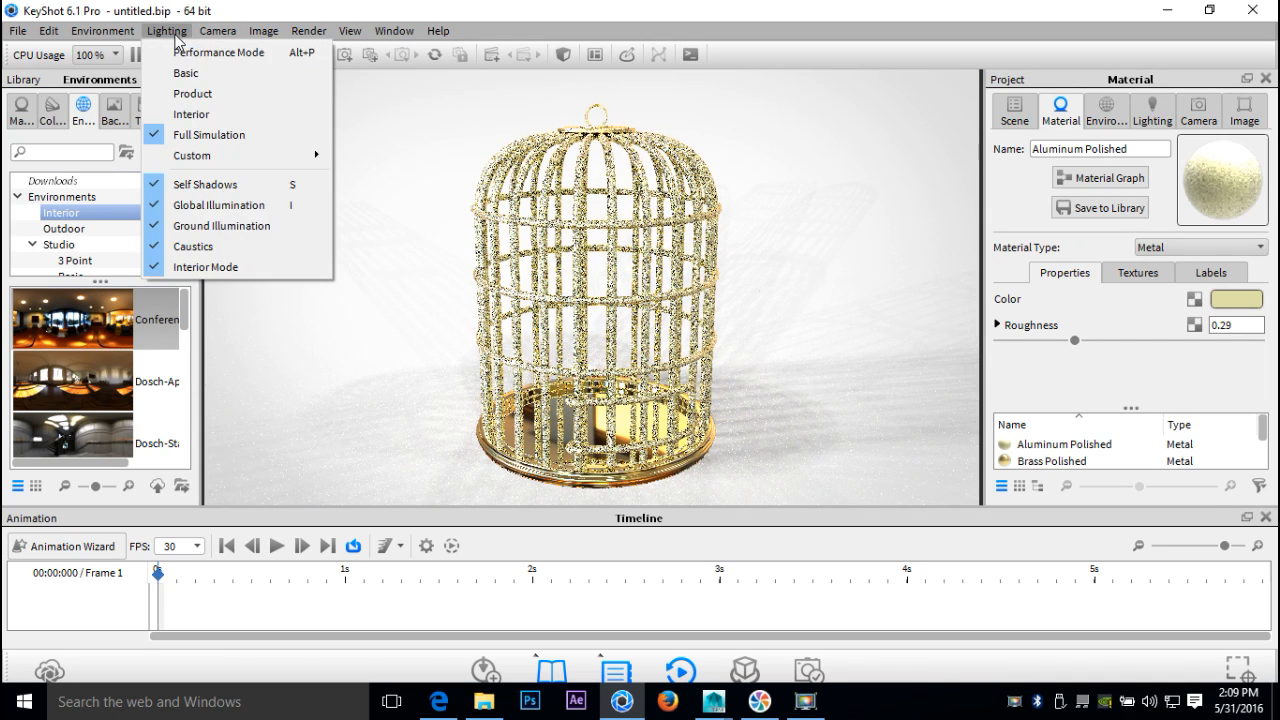
click(223, 246)
click(166, 31)
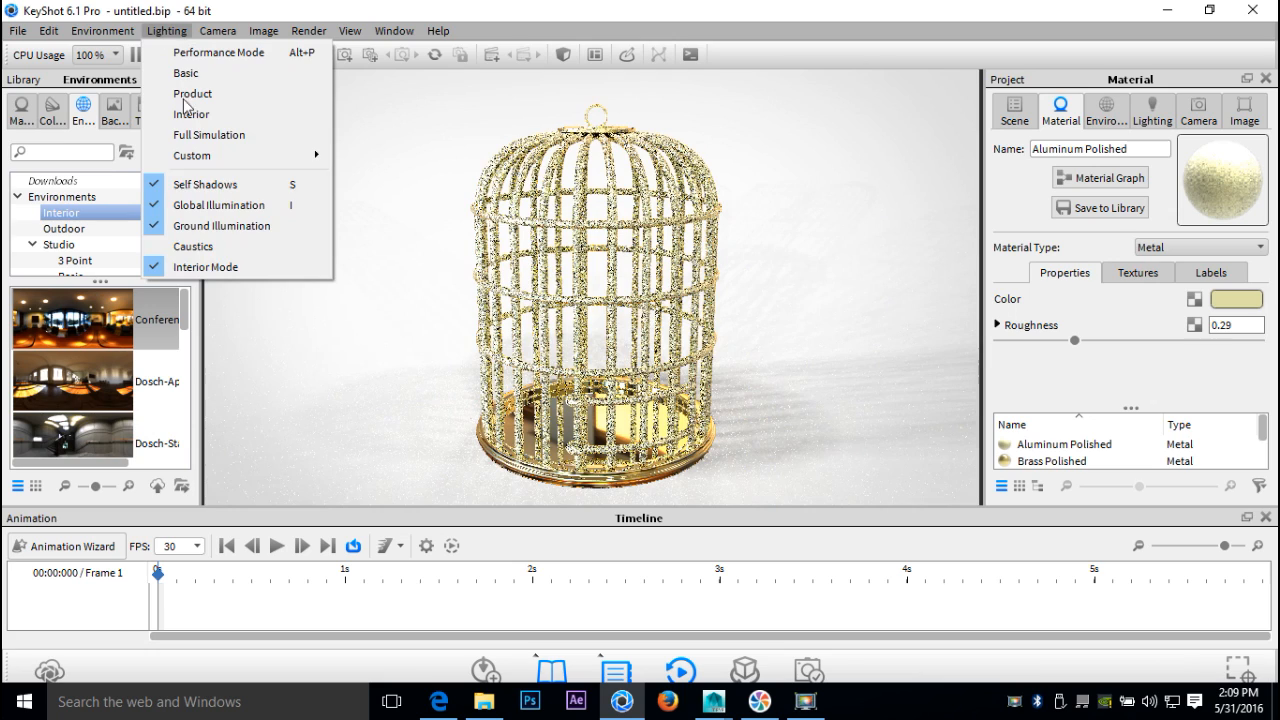
click(300, 266)
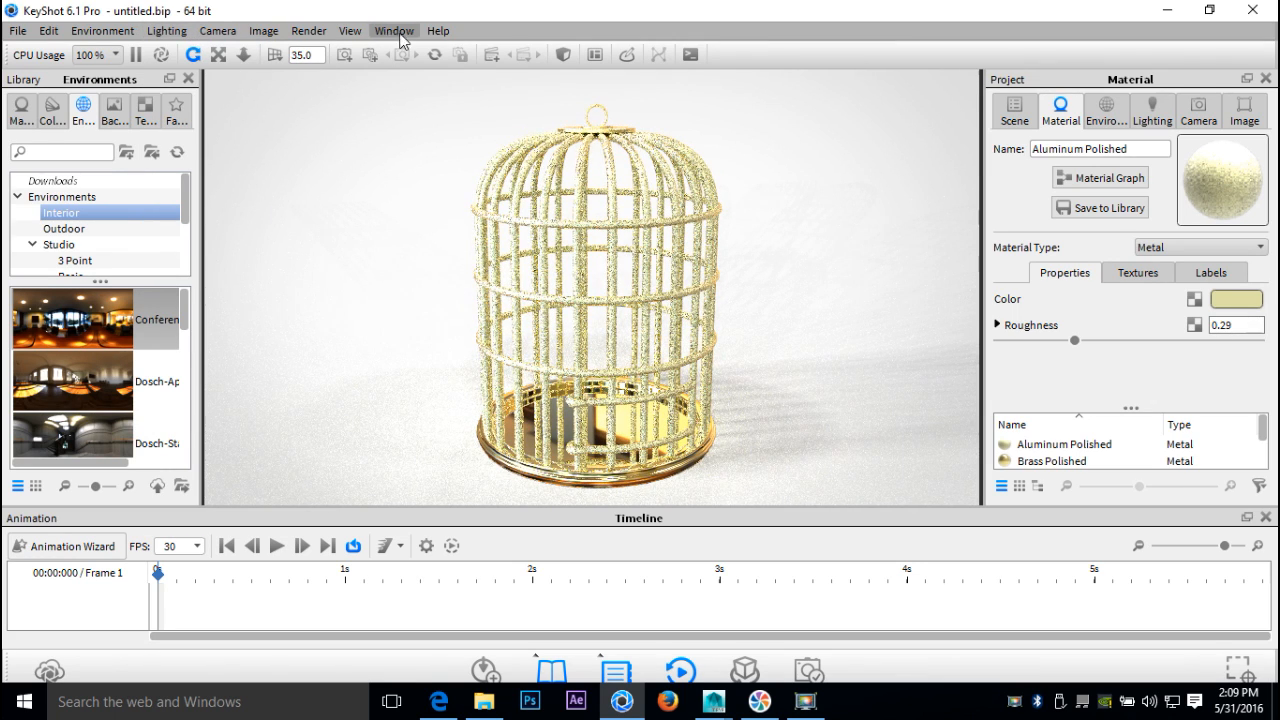
Open the render settings for a still image and name the output Birdcage
click(309, 33)
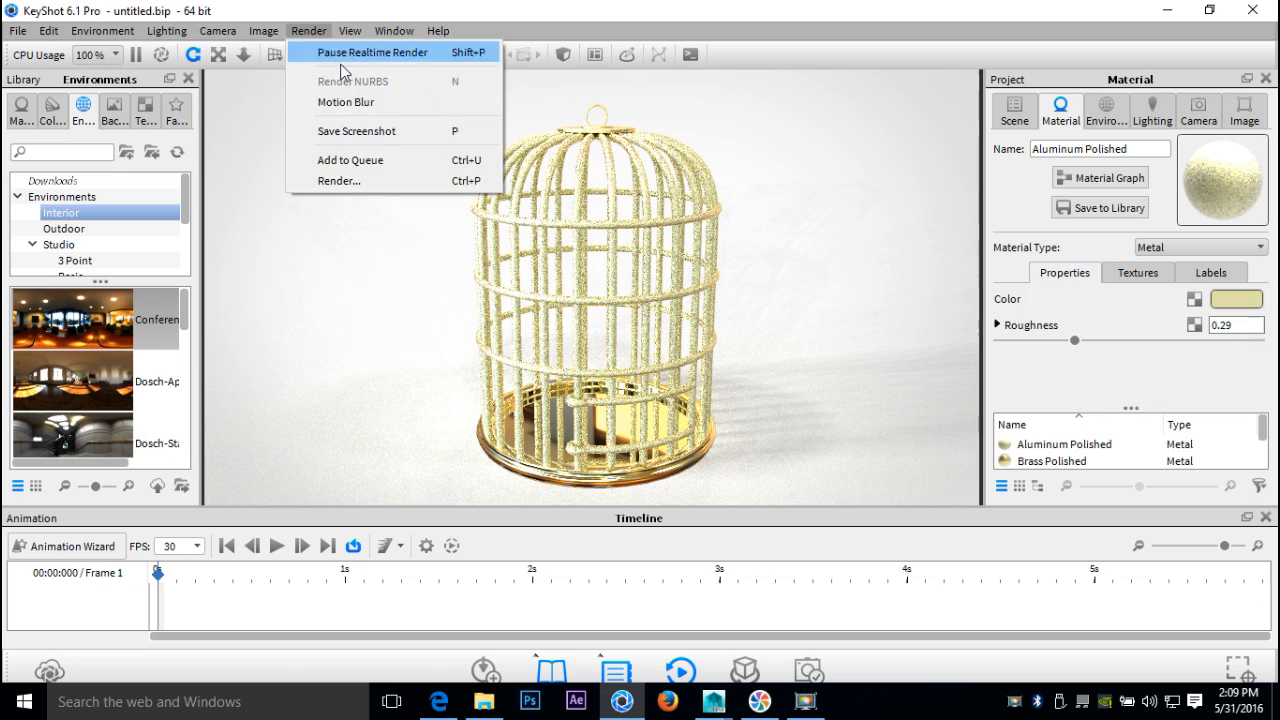
click(371, 184)
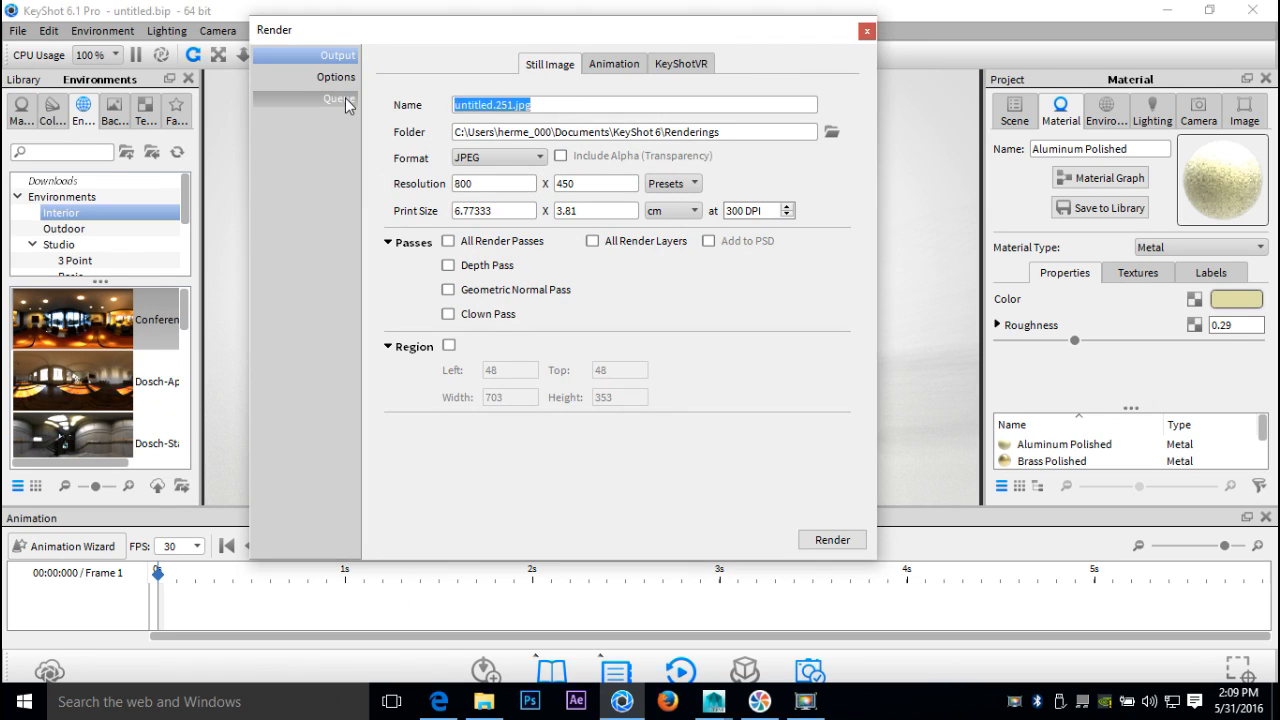
text(blah)
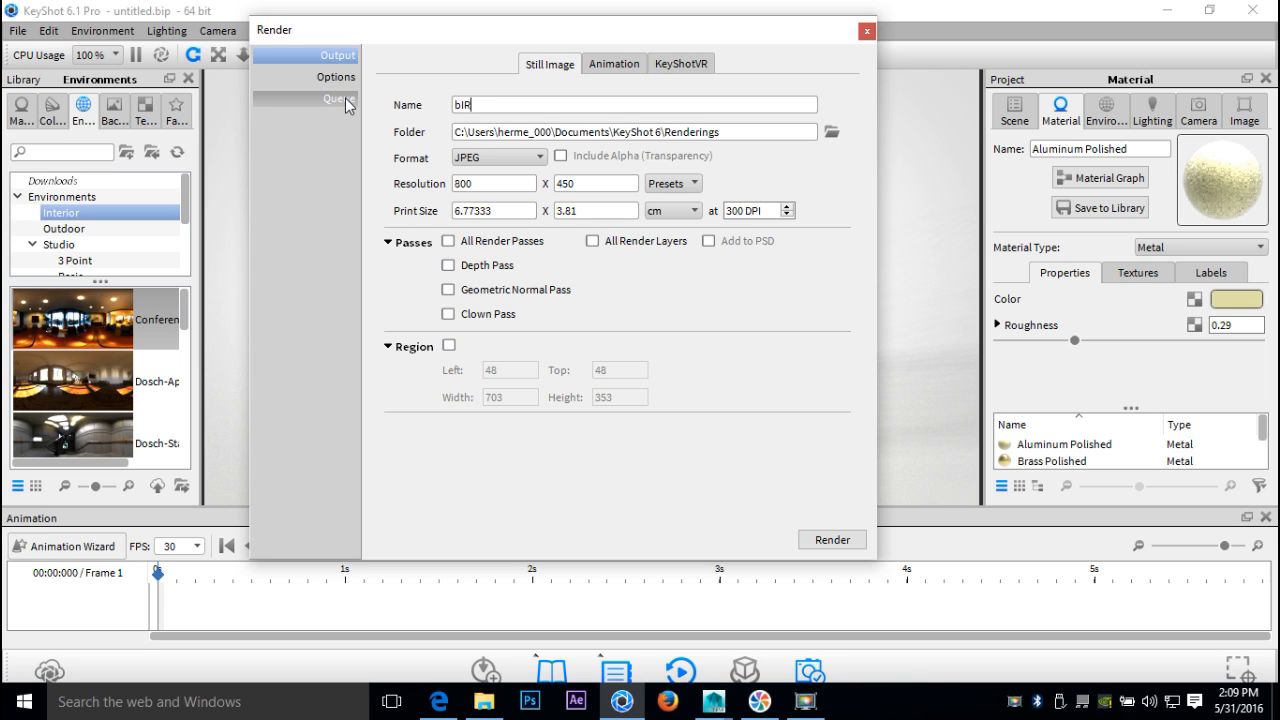
key(BackSpace)
key(BackSpace)
key(BackSpace)
key(BackSpace)
text(Birdcage)
Set the render's output folder to the Desktop
click(830, 135)
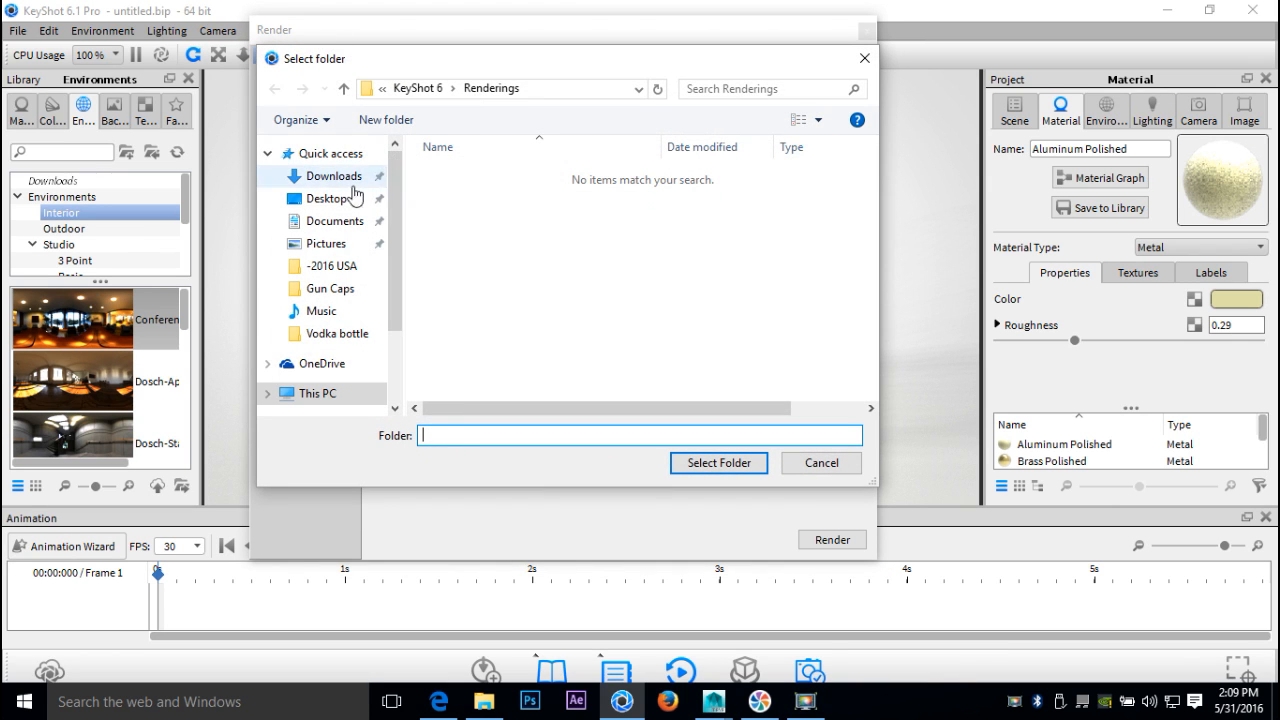
click(330, 199)
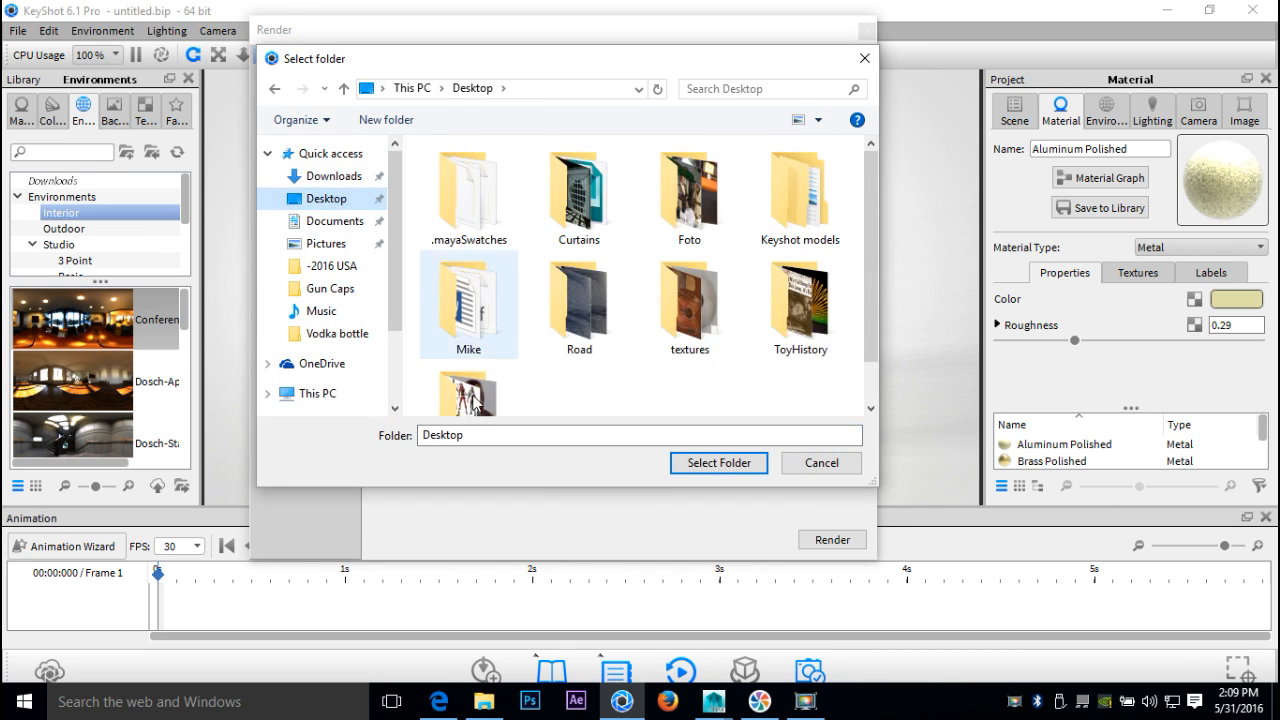
click(718, 463)
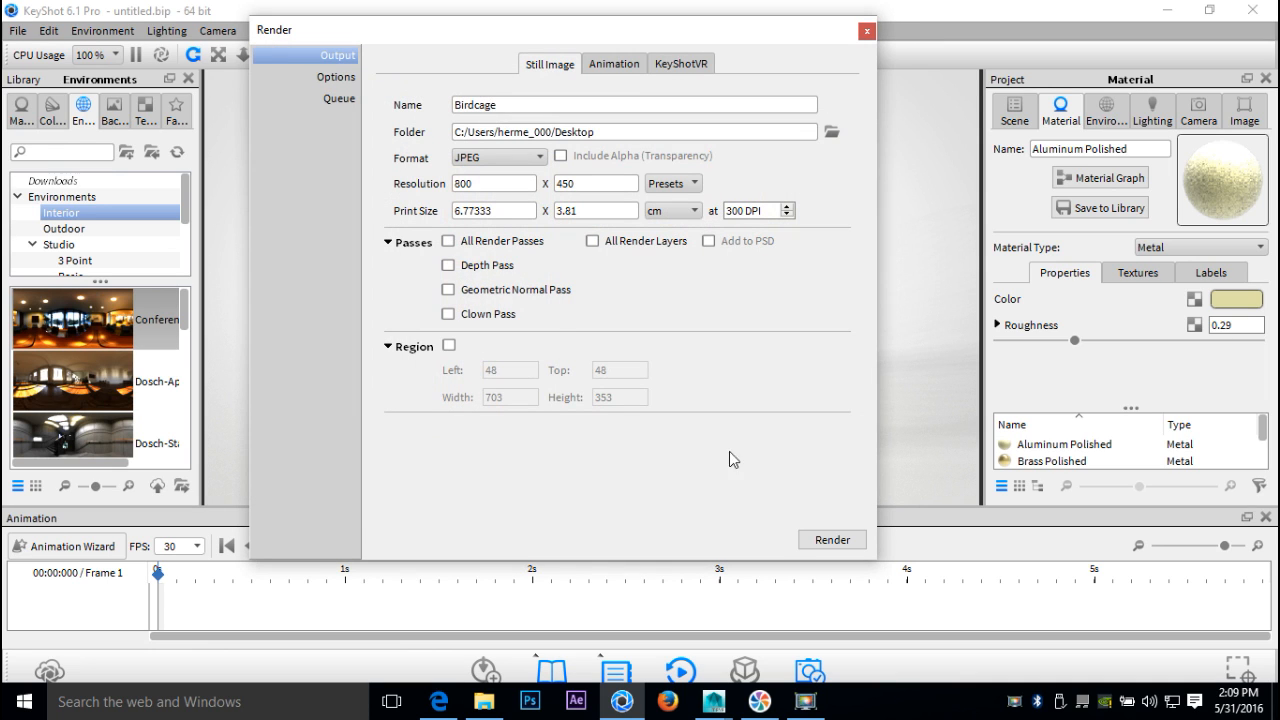
Set the output resolution to the 1280 x 720 preset and render the still image
click(678, 189)
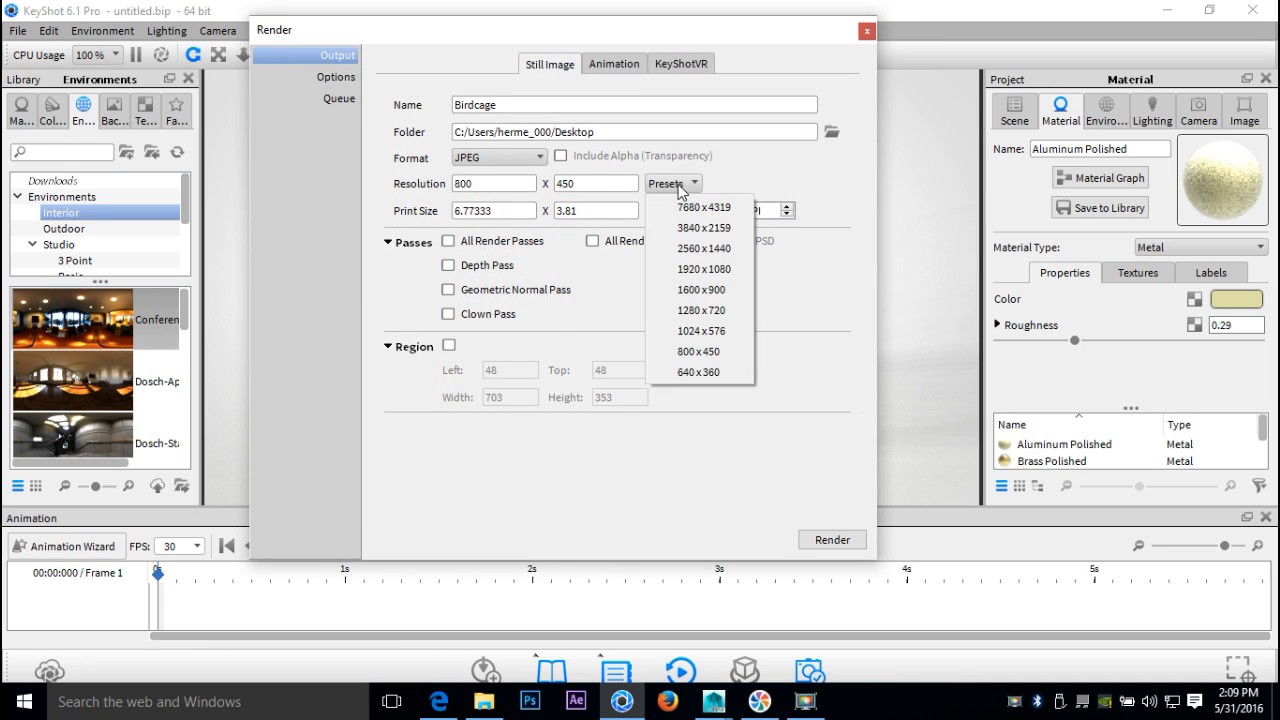
click(720, 312)
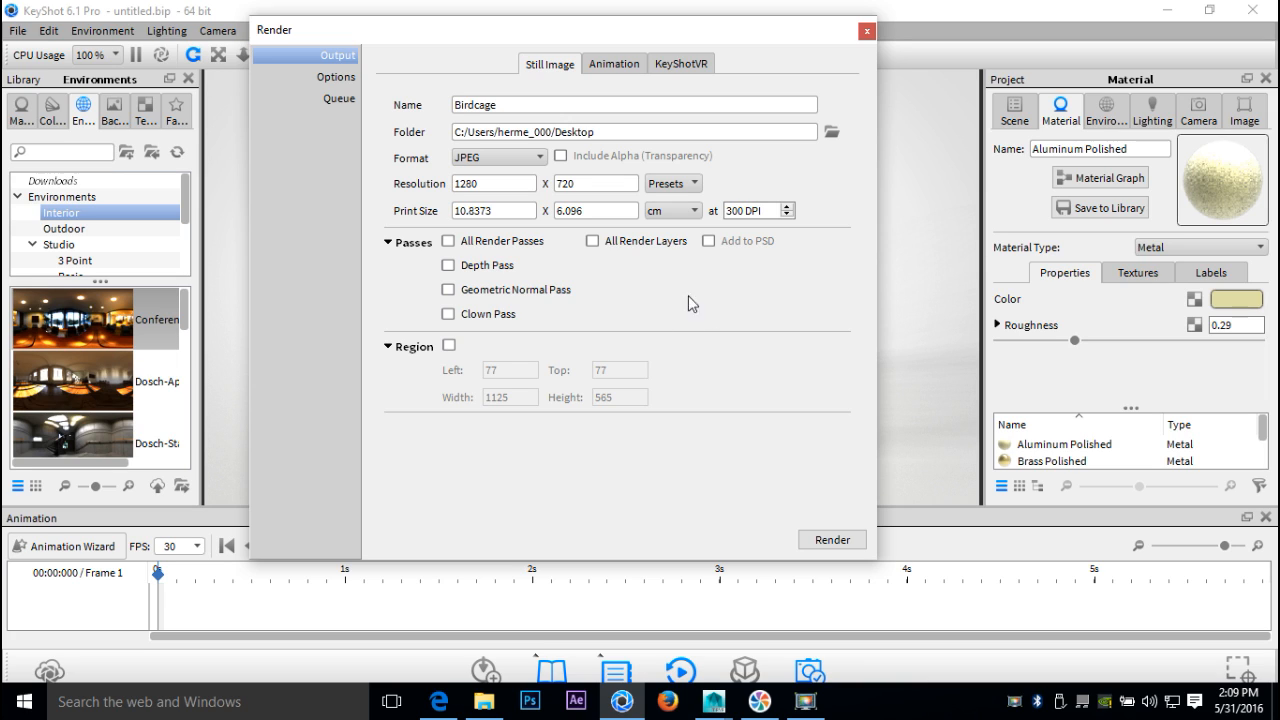
click(832, 540)
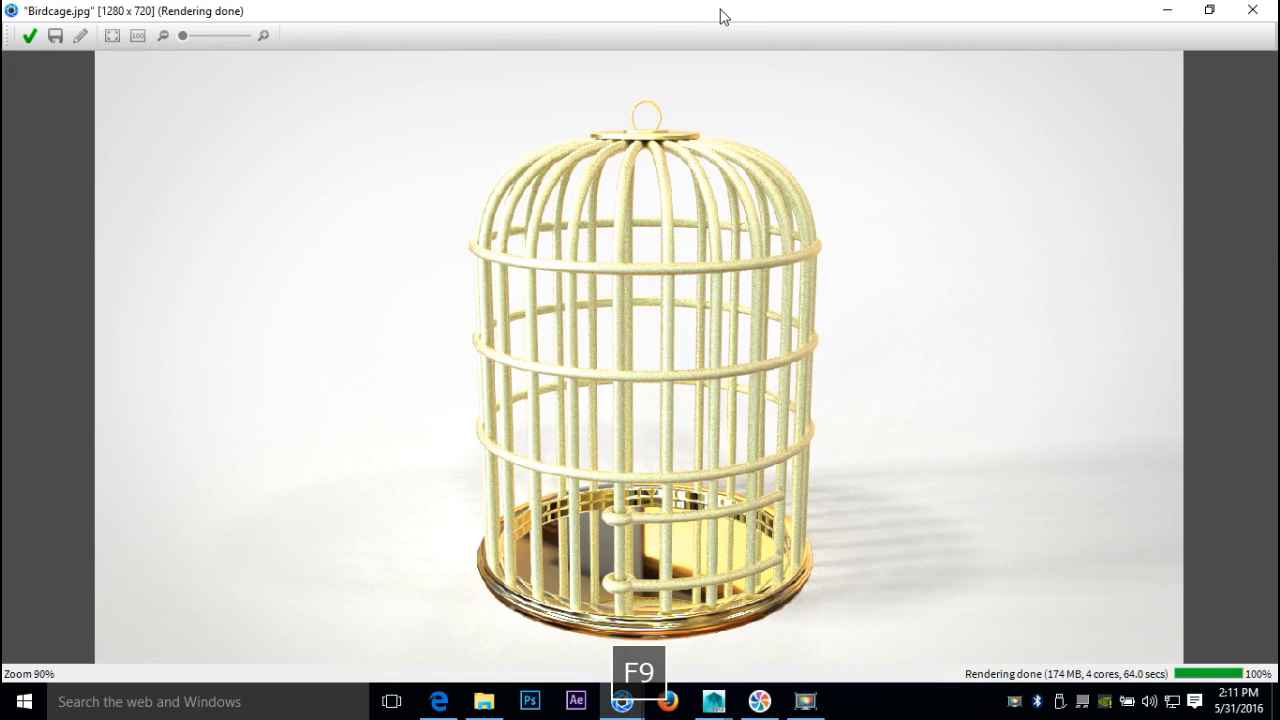